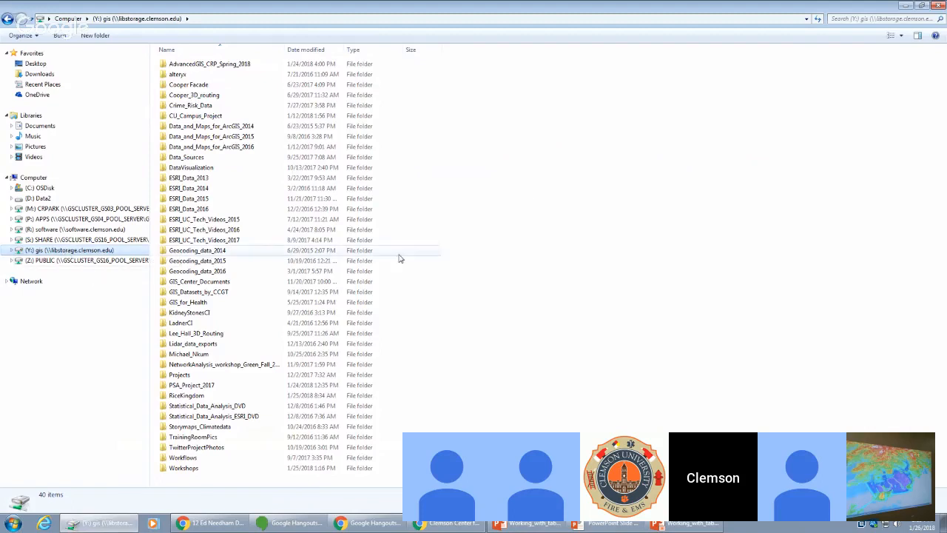
- Browse the gis network drive to the Geocoding Data folder inside Geocoding_data_2014 and view its address locator files
{"action": "left_click", "coordinate": [226, 250]}
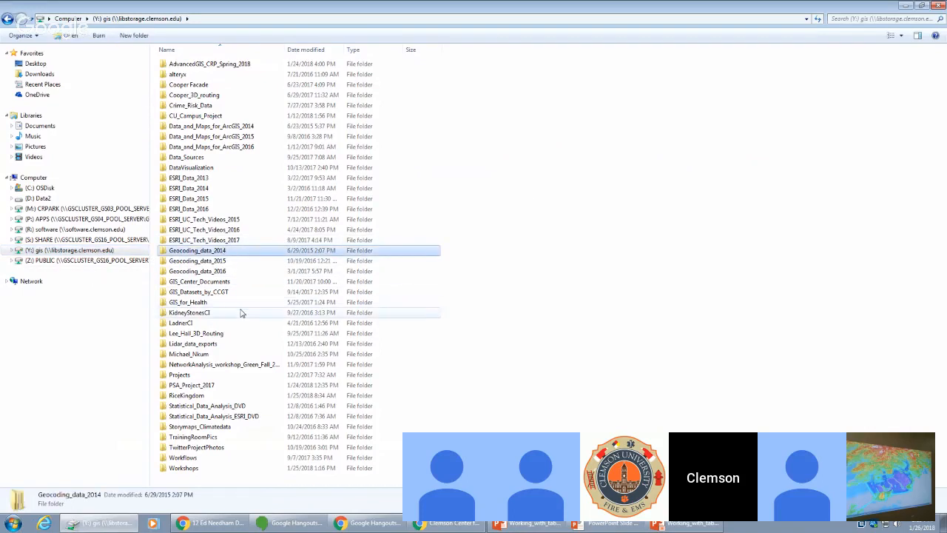
{"action": "left_click", "coordinate": [227, 271], "text": "shift"}
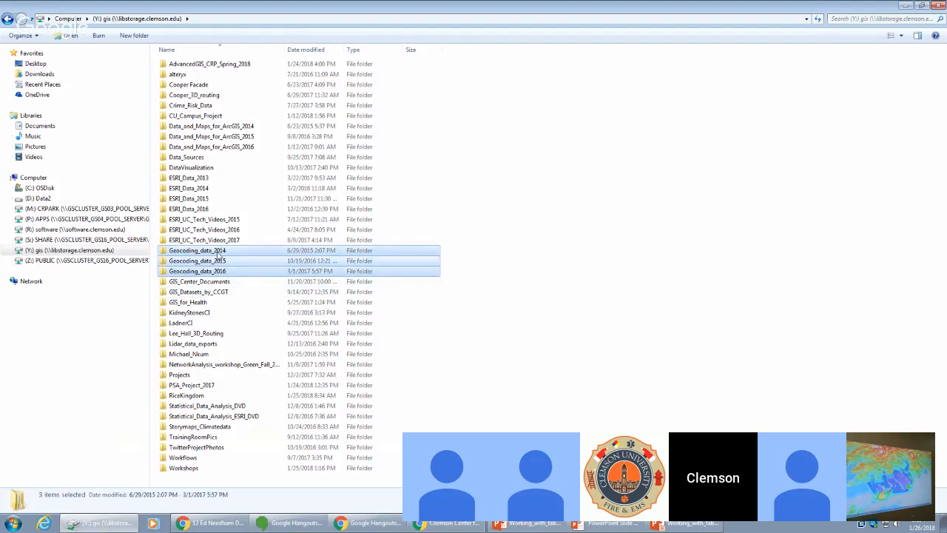
{"action": "left_click", "coordinate": [217, 252]}
{"action": "double_click", "coordinate": [219, 251]}
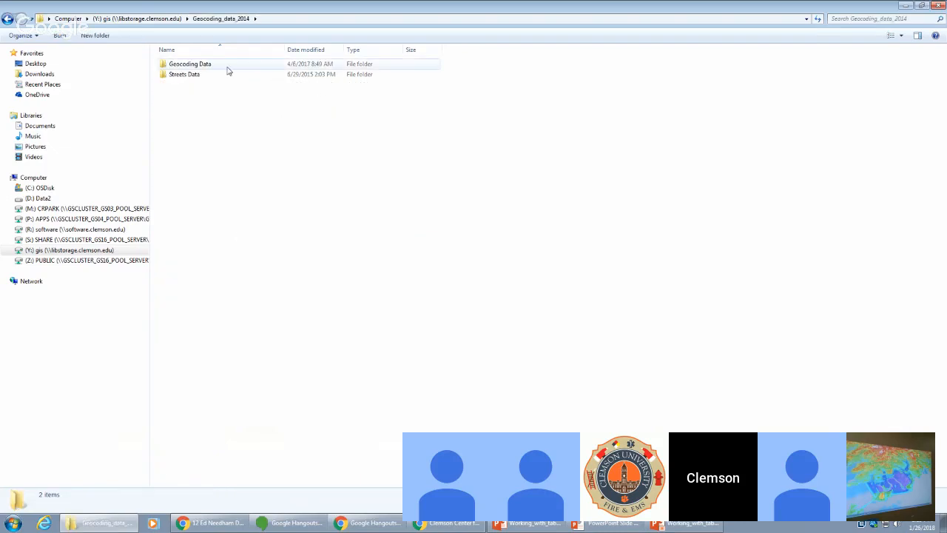
{"action": "left_click", "coordinate": [137, 19]}
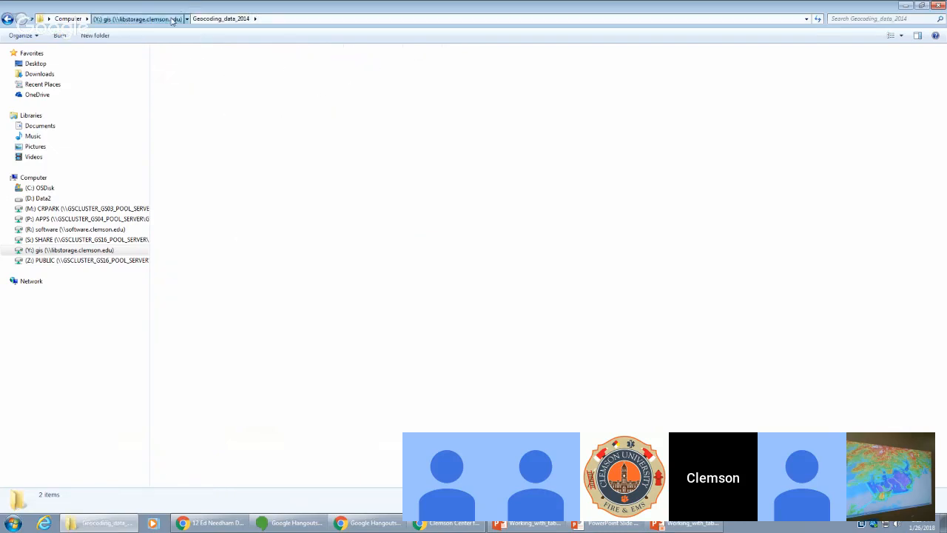
{"action": "double_click", "coordinate": [213, 251]}
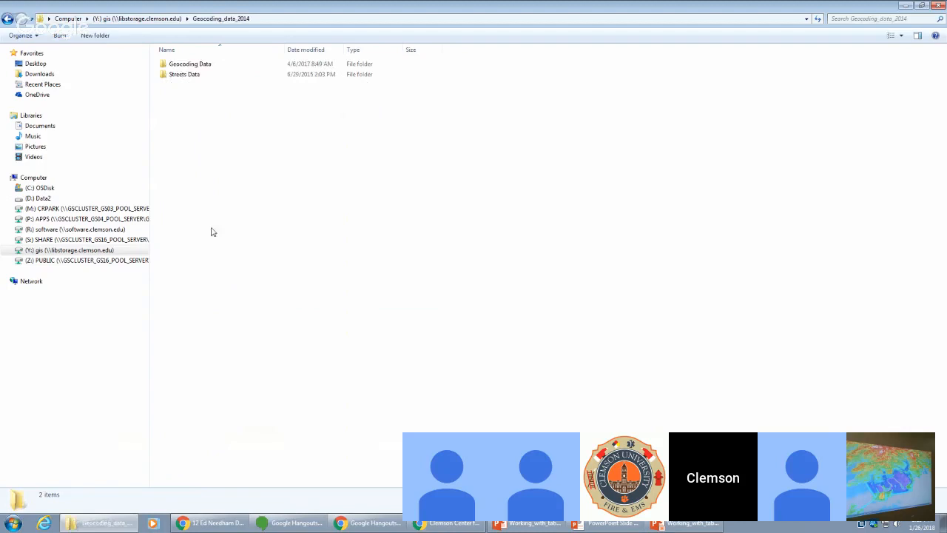
{"action": "double_click", "coordinate": [207, 68]}
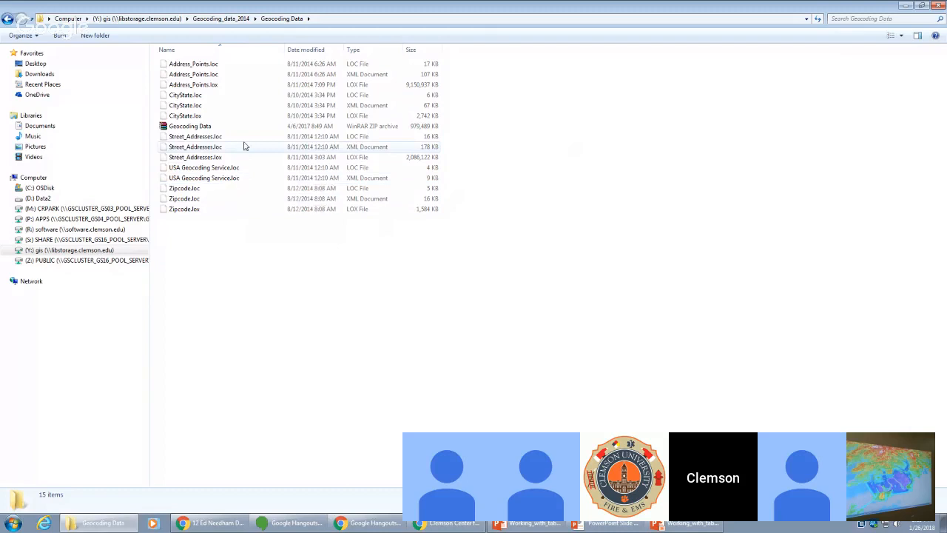
{"action": "left_click", "coordinate": [904, 6]}
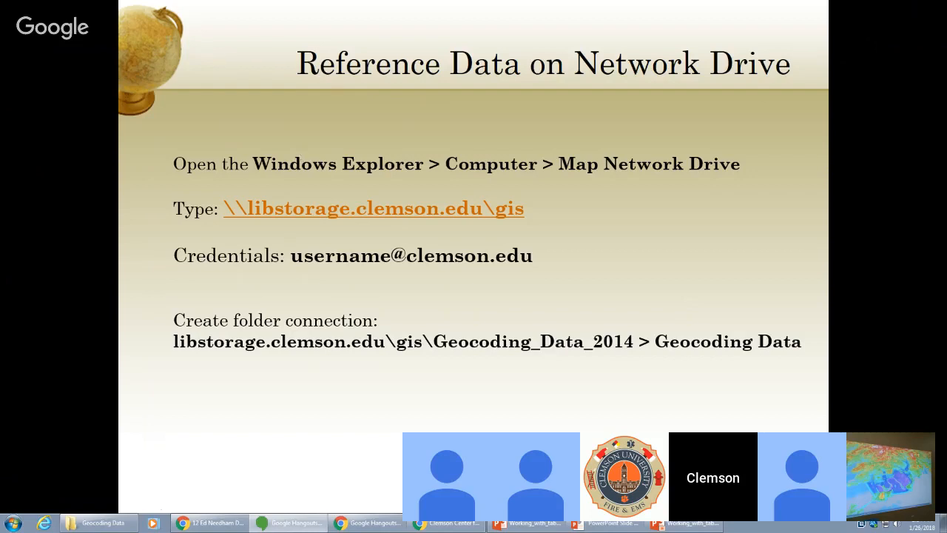
- Open the TRI_Facilities_2014_raw file from the Working_with_Tabular_Data folder on the Data2 (D:) drive
{"action": "left_click", "coordinate": [103, 523]}
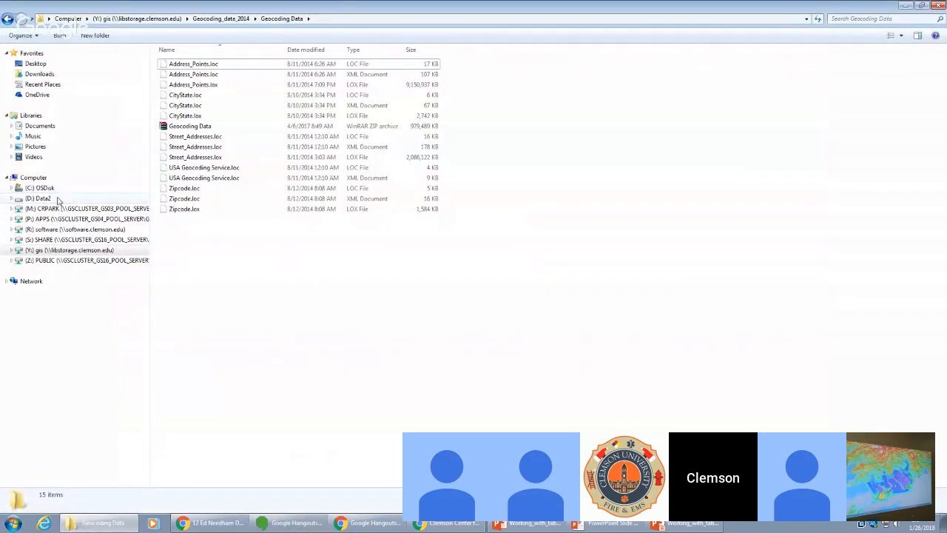
{"action": "left_click", "coordinate": [41, 198]}
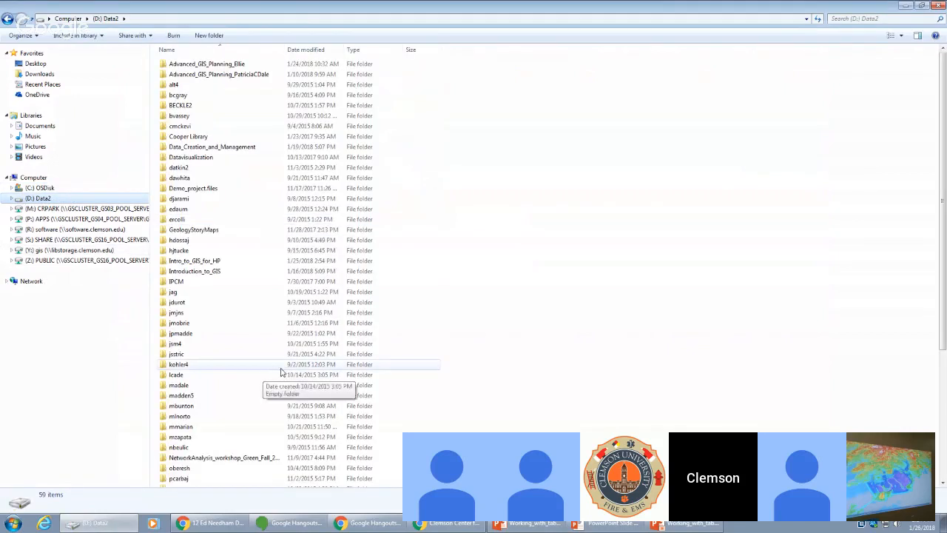
{"action": "left_click", "coordinate": [251, 427]}
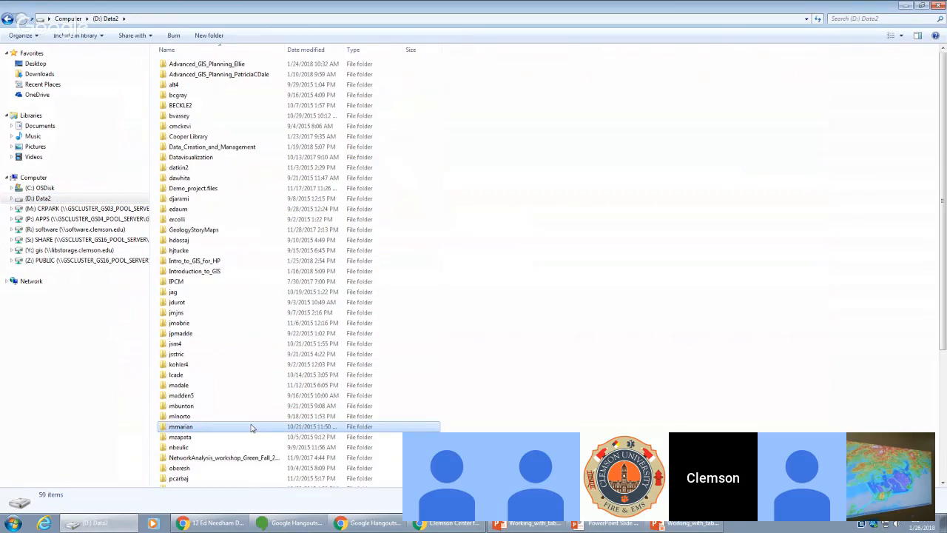
{"action": "scroll", "coordinate": [251, 427], "scroll_direction": "down", "scroll_amount": 5}
{"action": "double_click", "coordinate": [228, 479]}
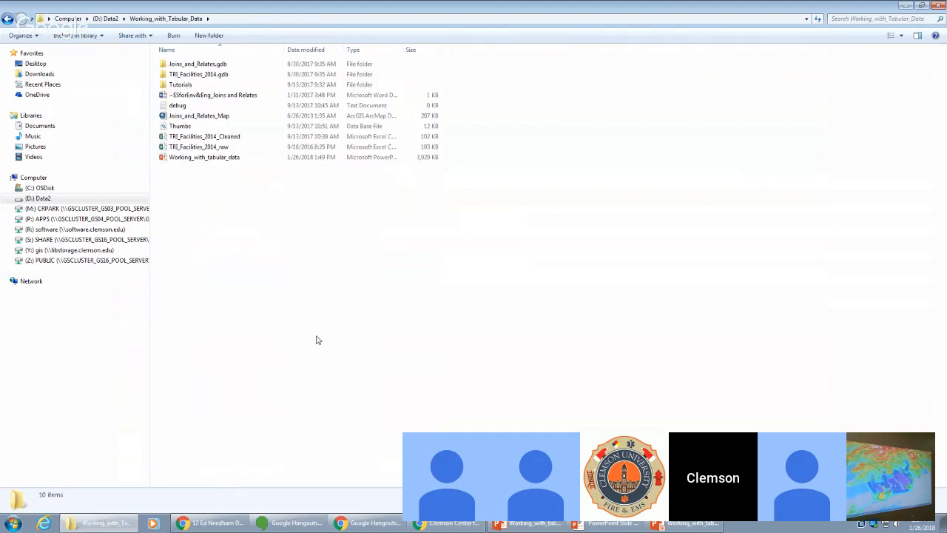
{"action": "left_click", "coordinate": [222, 146]}
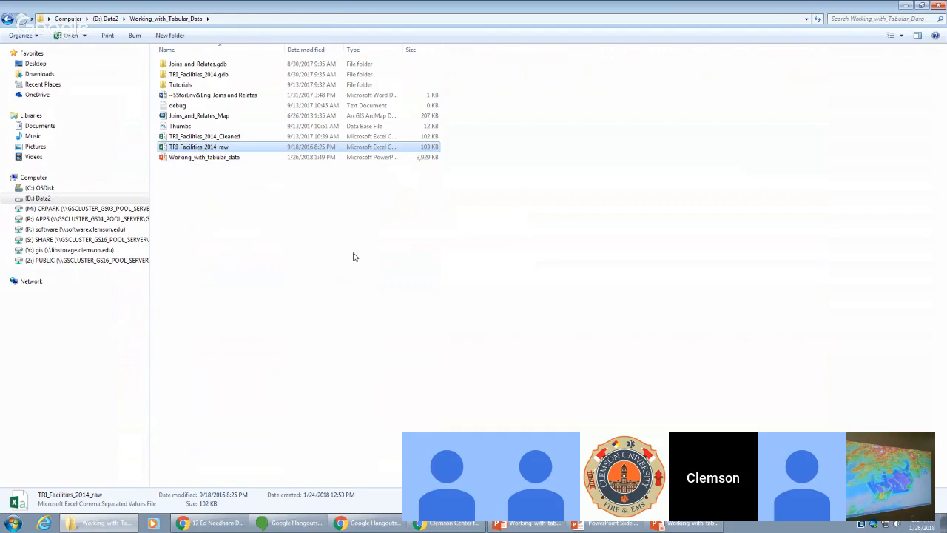
{"action": "double_click", "coordinate": [246, 151]}
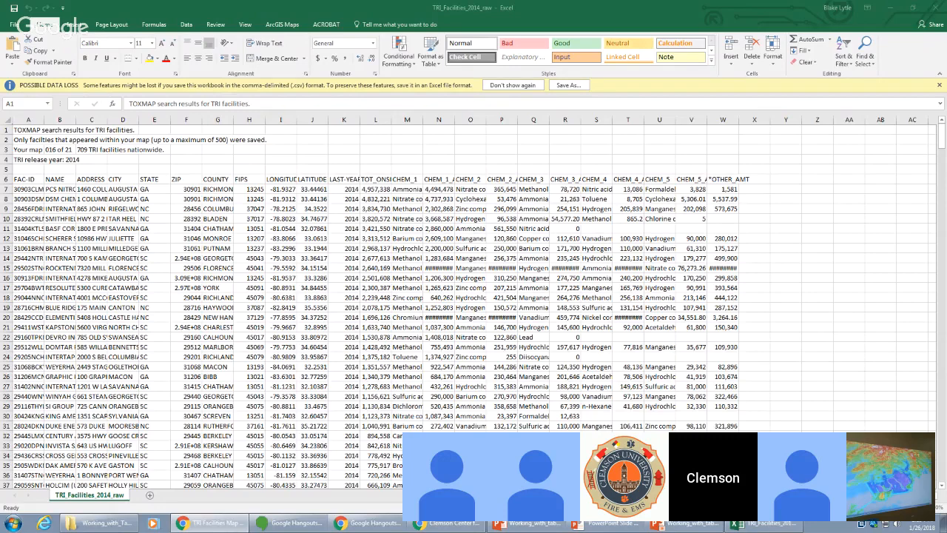
- Switch to the TOXMAP page in Chrome, show the 2014 TRI facilities and zoom the map to SC
{"action": "left_click_drag", "start_coordinate": [363, 532], "coordinate": [388, 4]}
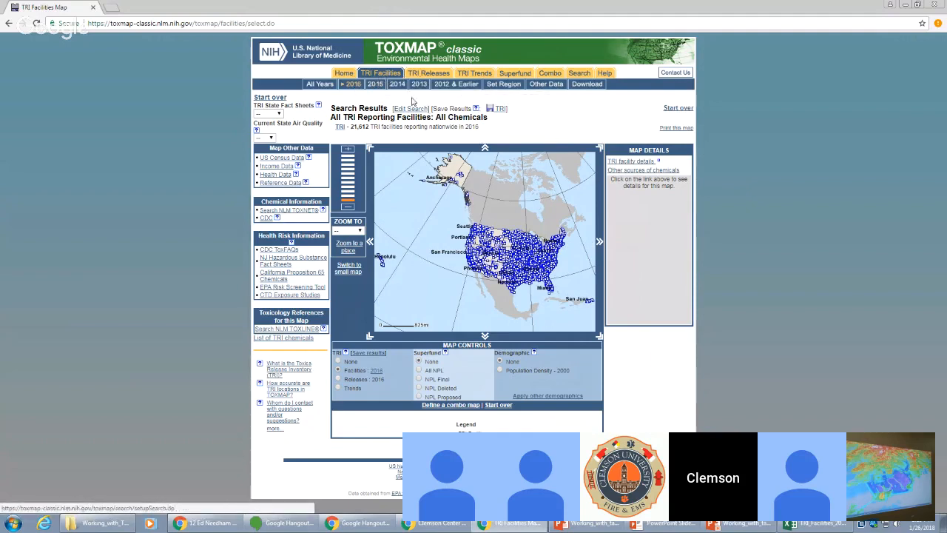
{"action": "left_click", "coordinate": [401, 85]}
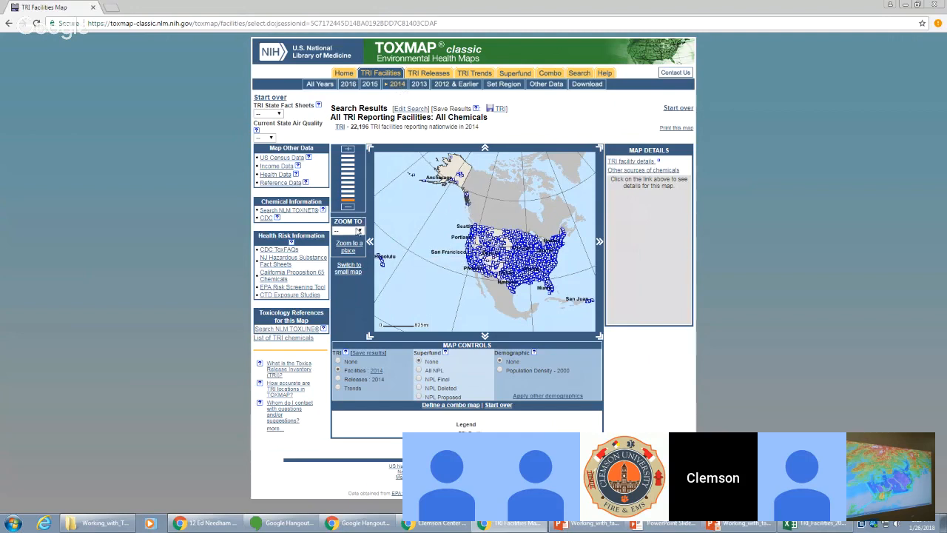
{"action": "left_click", "coordinate": [349, 230]}
{"action": "scroll", "coordinate": [361, 278], "scroll_direction": "down", "scroll_amount": 1}
{"action": "scroll", "coordinate": [362, 279], "scroll_direction": "down", "scroll_amount": 5}
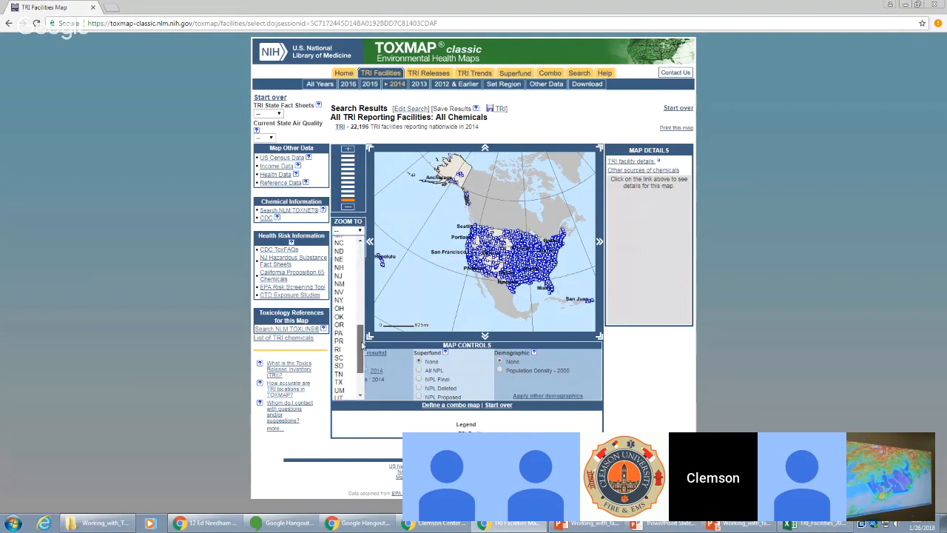
{"action": "left_click", "coordinate": [336, 336]}
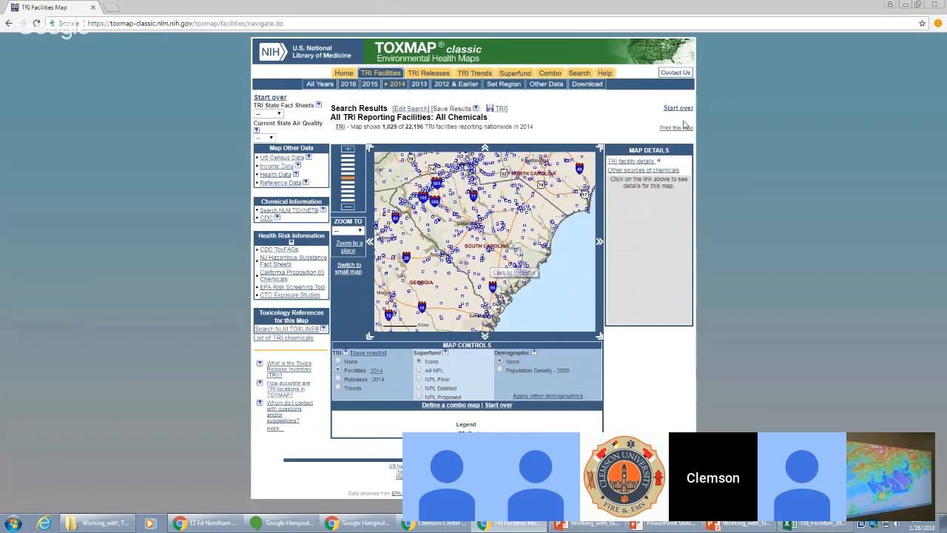
{"action": "left_click", "coordinate": [906, 5]}
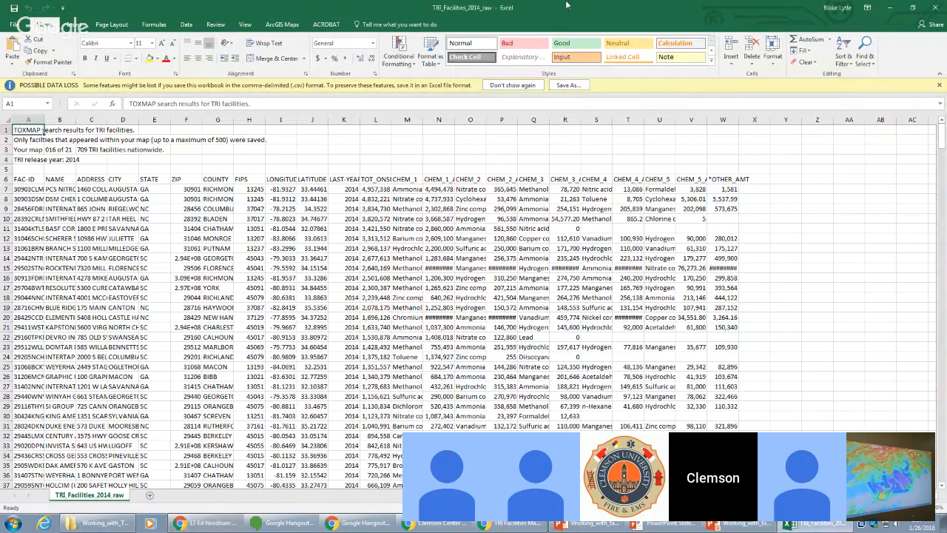
- Examine the column headers in row 6 of the TRI_Facilities_2014_raw sheet, from FAC-ID through the chemical and amount columns
{"action": "left_click", "coordinate": [280, 171]}
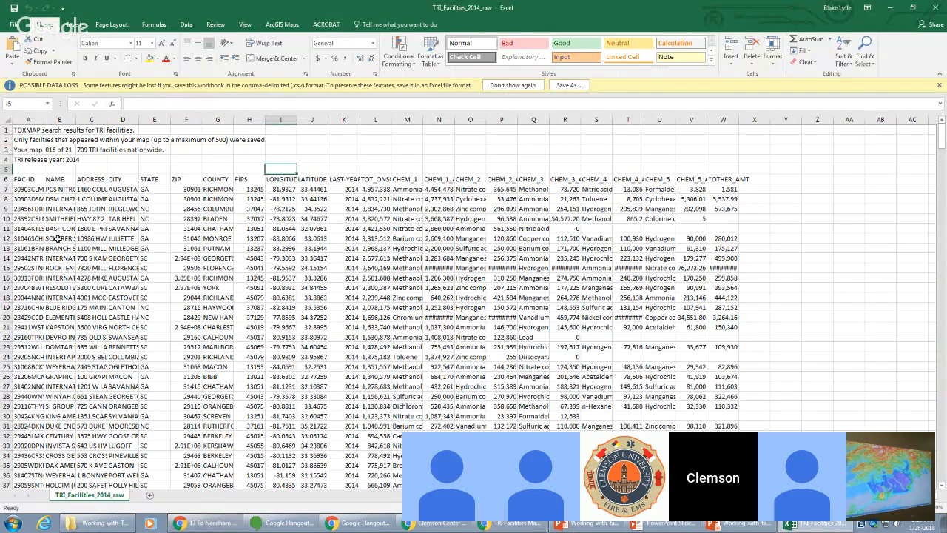
{"action": "left_click", "coordinate": [43, 128]}
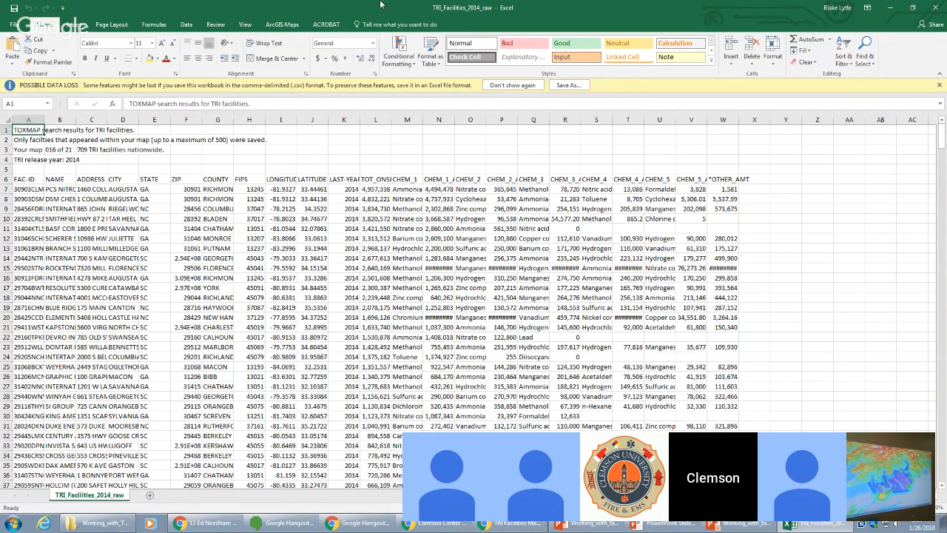
{"action": "left_click", "coordinate": [24, 180]}
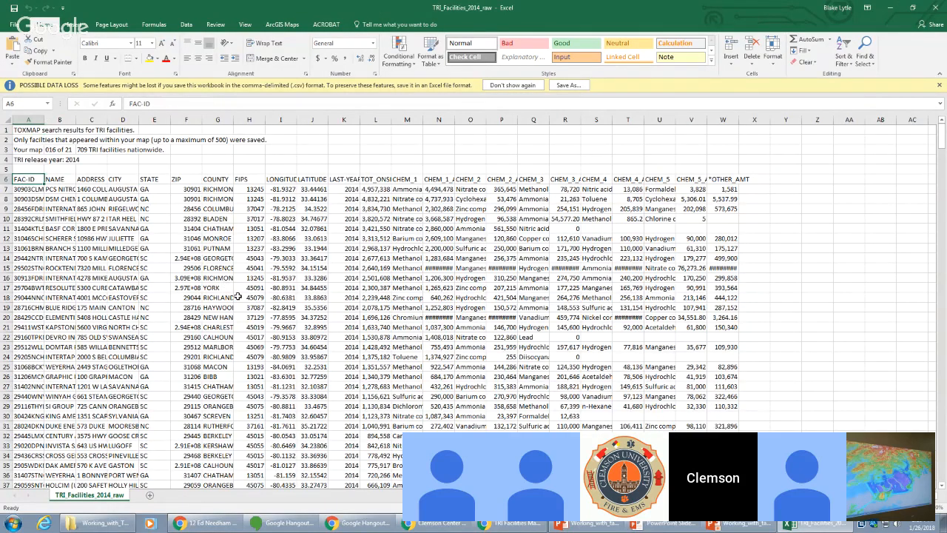
{"action": "left_click", "coordinate": [62, 182]}
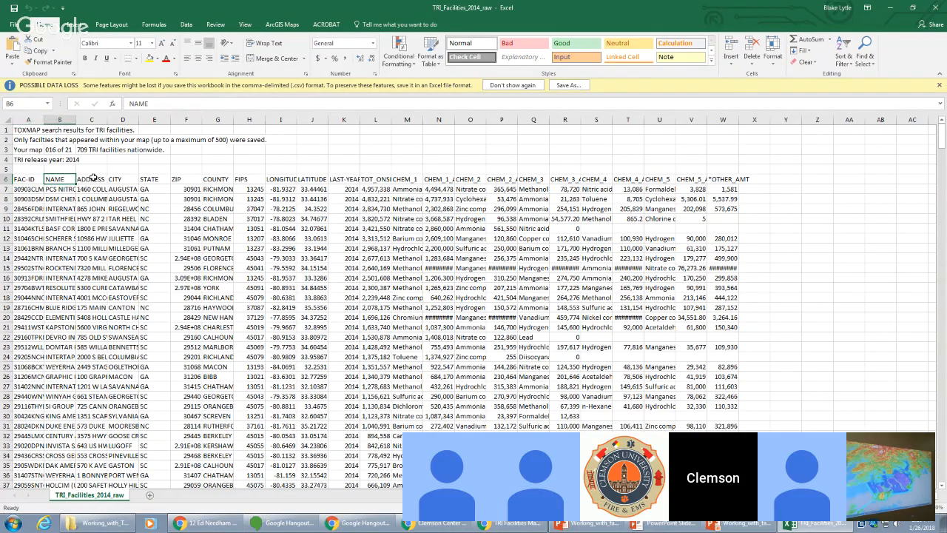
{"action": "left_click", "coordinate": [93, 178]}
{"action": "left_click", "coordinate": [120, 178]}
{"action": "left_click", "coordinate": [152, 178]}
{"action": "left_click", "coordinate": [180, 177]}
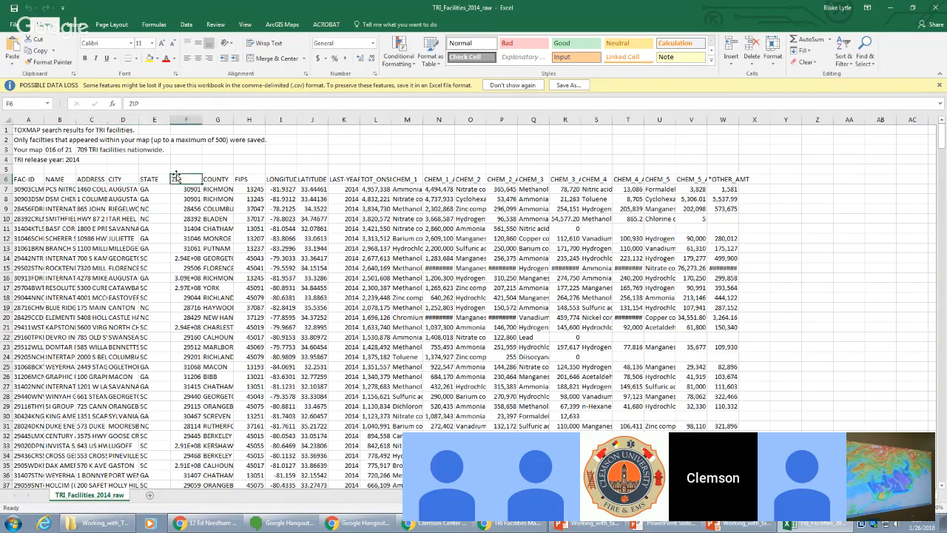
{"action": "left_click", "coordinate": [223, 178]}
{"action": "left_click", "coordinate": [246, 178]}
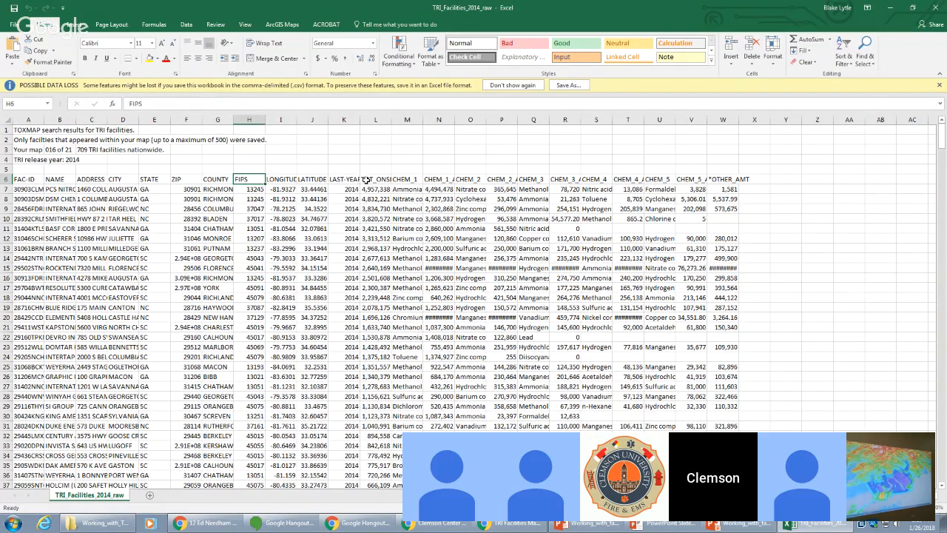
{"action": "left_click", "coordinate": [352, 179]}
{"action": "left_click", "coordinate": [375, 180]}
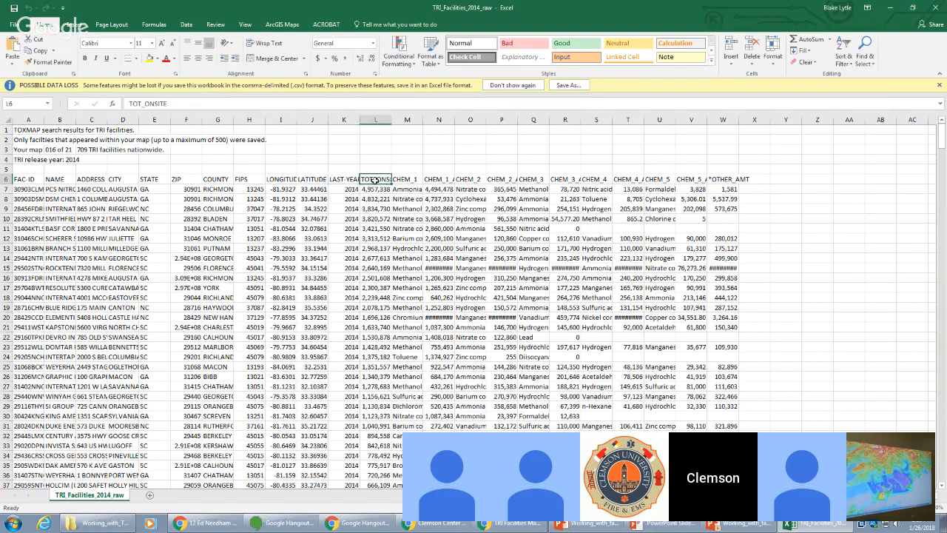
{"action": "left_click_drag", "start_coordinate": [389, 179], "coordinate": [721, 180]}
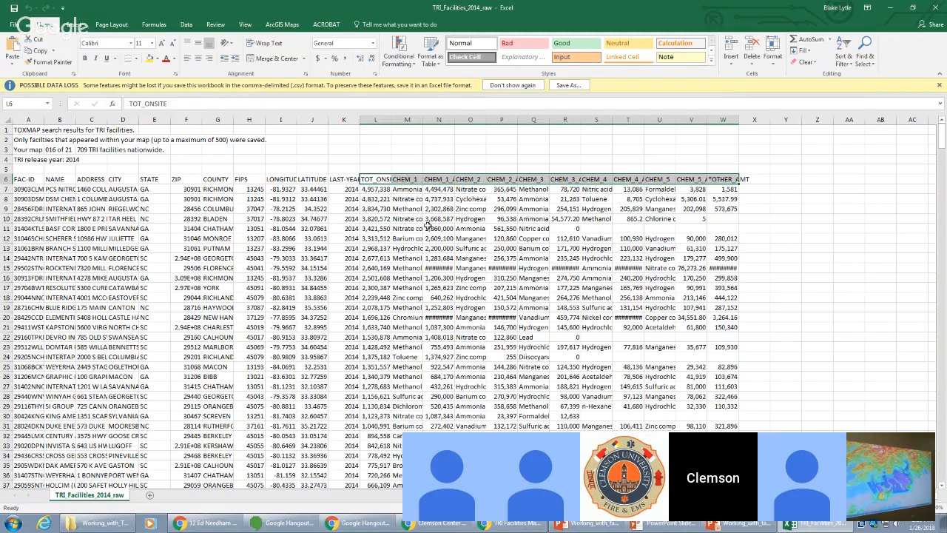
- Widen the CHEM_1 column to read its full chemical names and narrow it back
{"action": "left_click", "coordinate": [429, 238]}
{"action": "left_click_drag", "start_coordinate": [422, 119], "coordinate": [628, 119]}
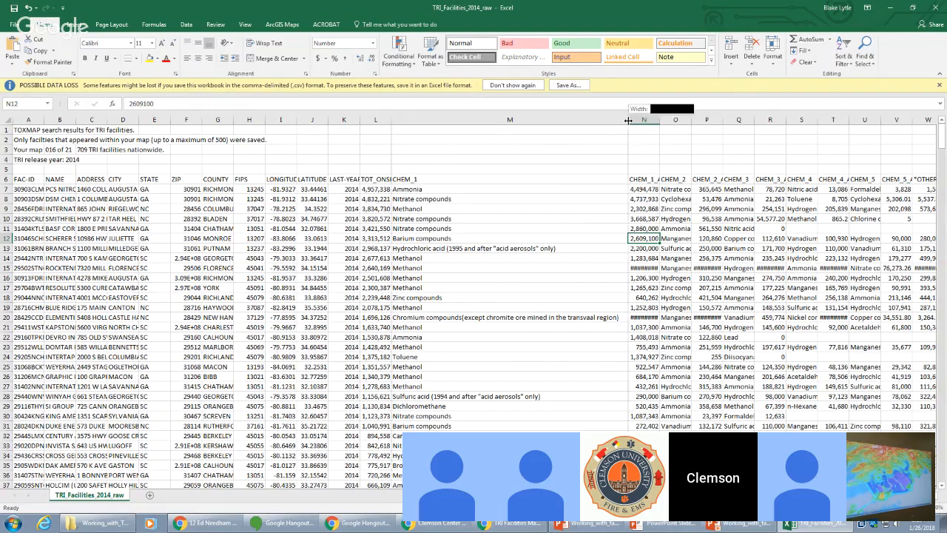
{"action": "left_click_drag", "start_coordinate": [628, 119], "coordinate": [426, 147]}
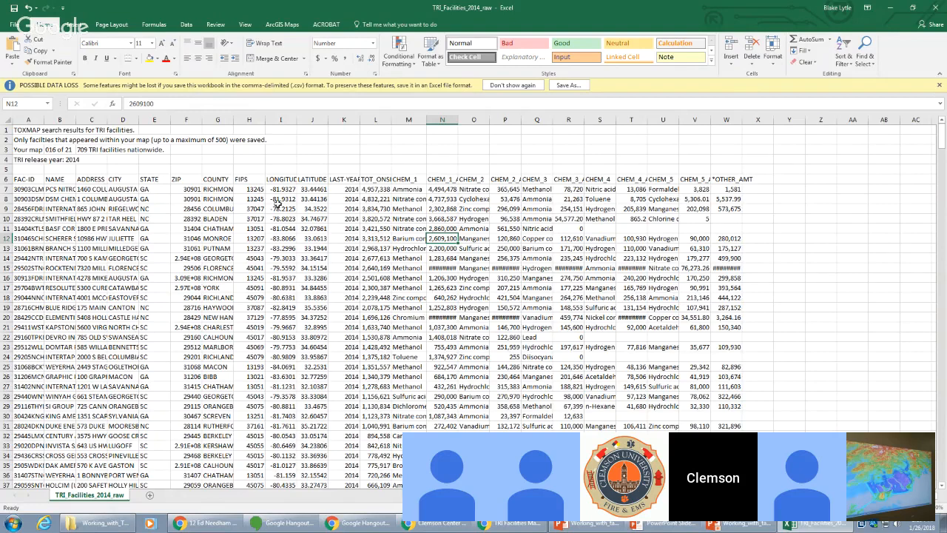
- Select the header cells in row 6 from FAC-ID to *OTHER_AMT to inspect the field names
{"action": "left_click", "coordinate": [5, 169]}
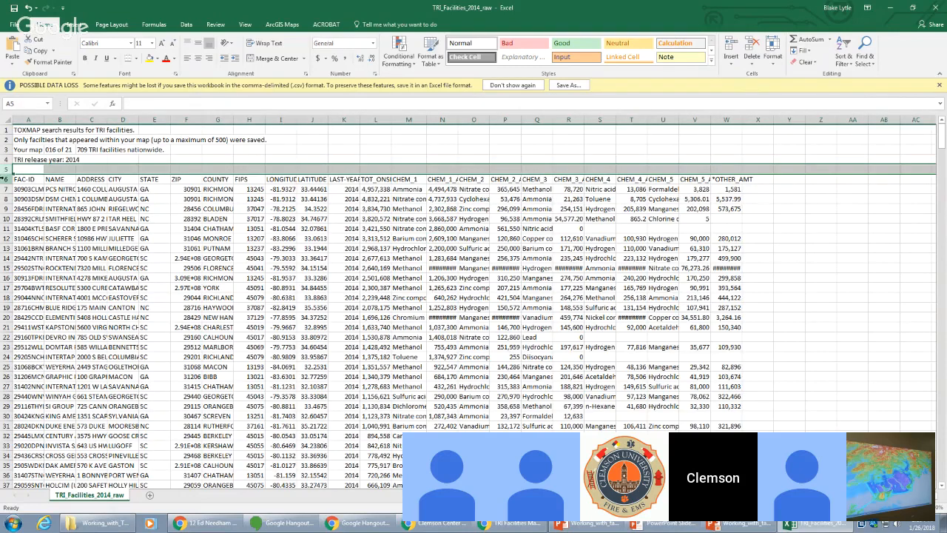
{"action": "left_click", "coordinate": [5, 179]}
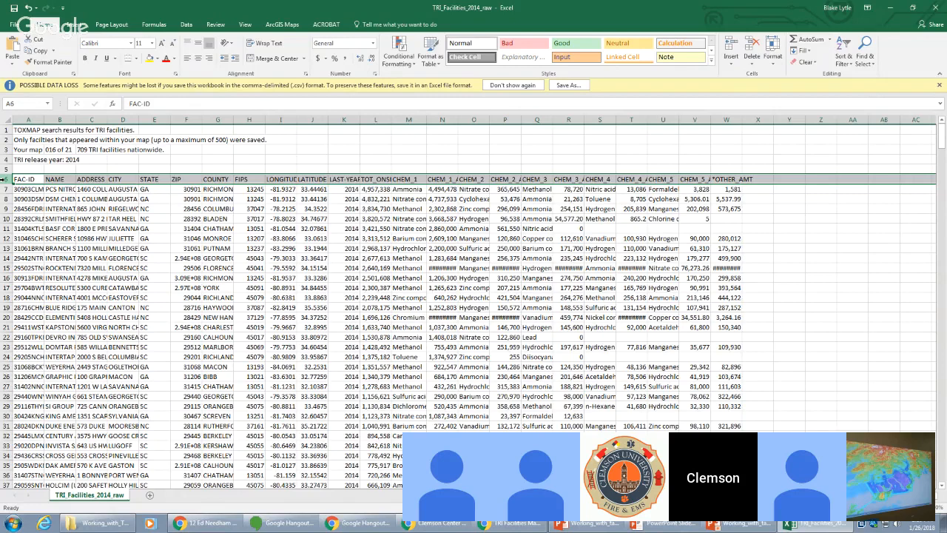
{"action": "left_click_drag", "start_coordinate": [22, 180], "coordinate": [731, 180]}
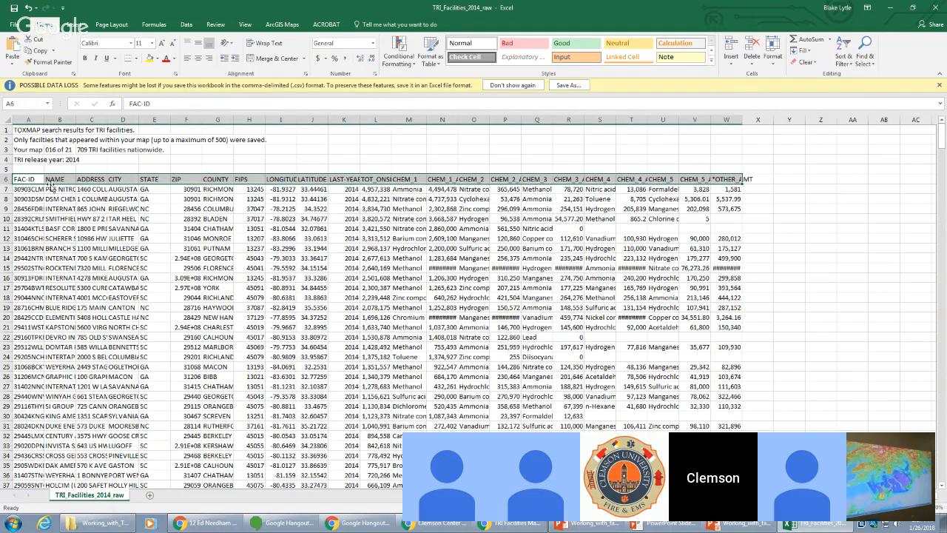
- Delete the five rows of TOXMAP description text above the header row so the field names start the sheet
{"action": "left_click", "coordinate": [19, 129]}
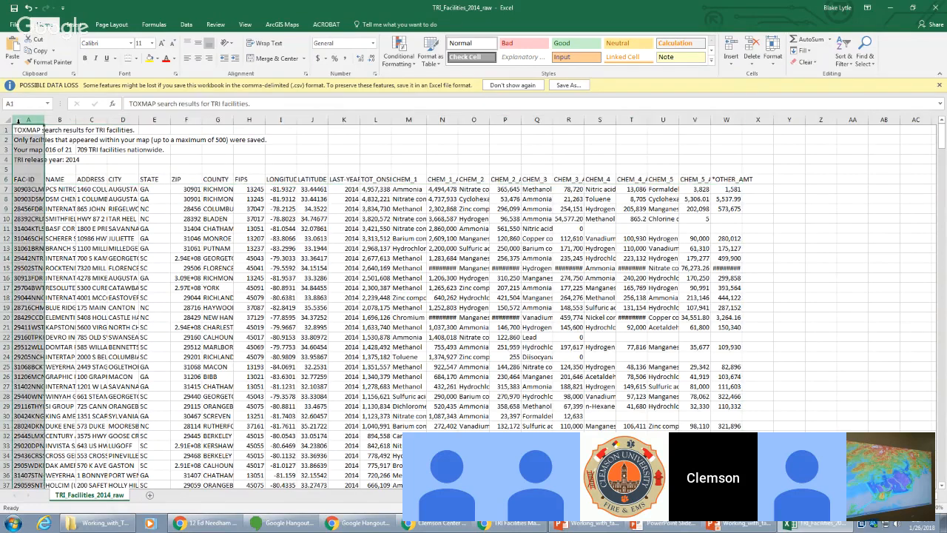
{"action": "left_click_drag", "start_coordinate": [20, 130], "coordinate": [26, 167]}
{"action": "right_click", "coordinate": [26, 167]}
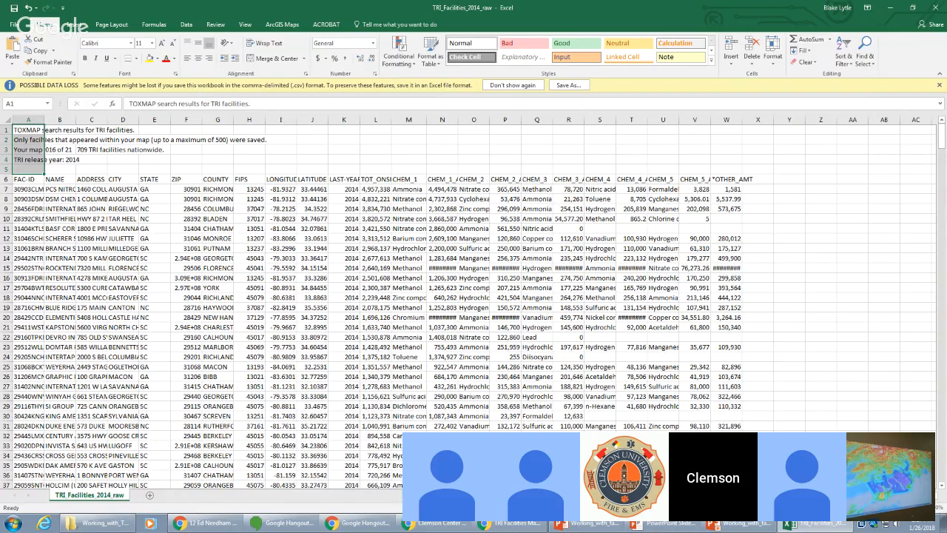
{"action": "key", "text": "alt+Tab"}
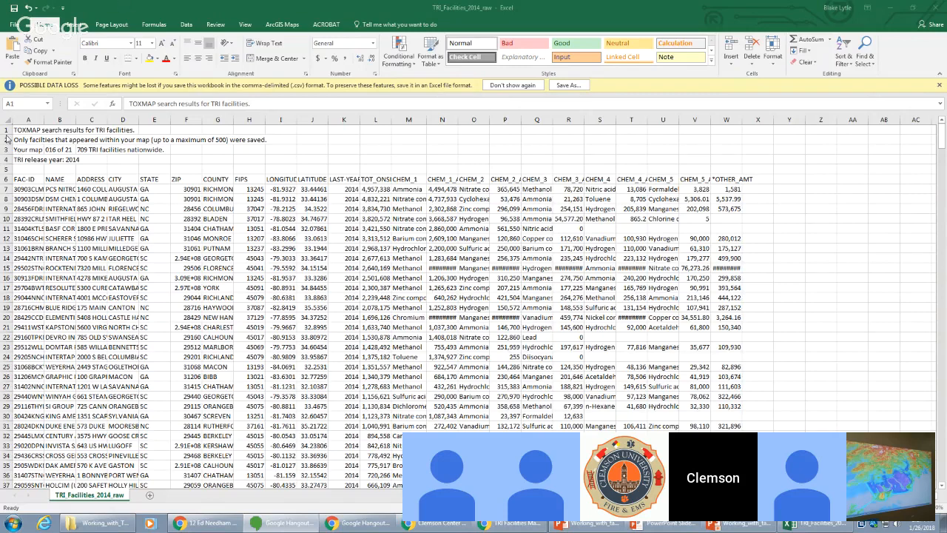
{"action": "left_click_drag", "start_coordinate": [6, 169], "coordinate": [4, 134]}
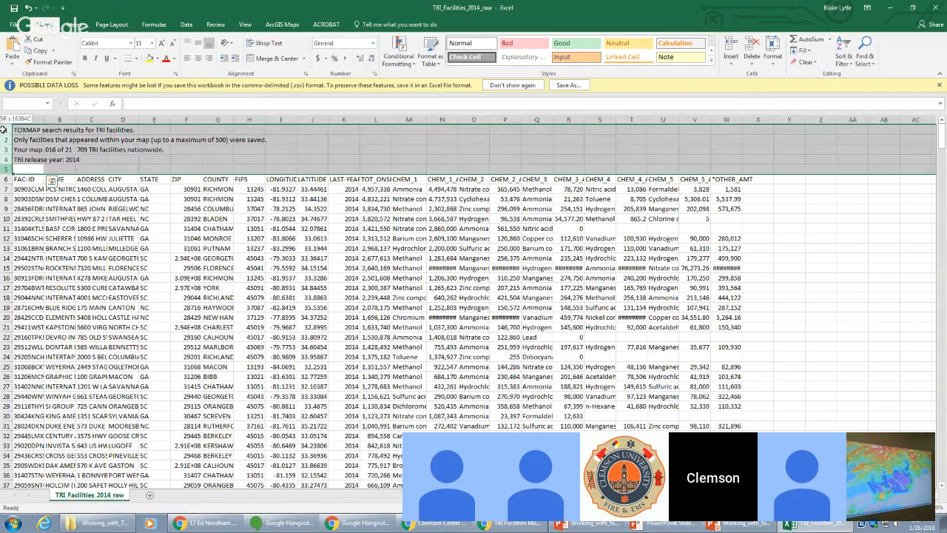
{"action": "right_click", "coordinate": [5, 169]}
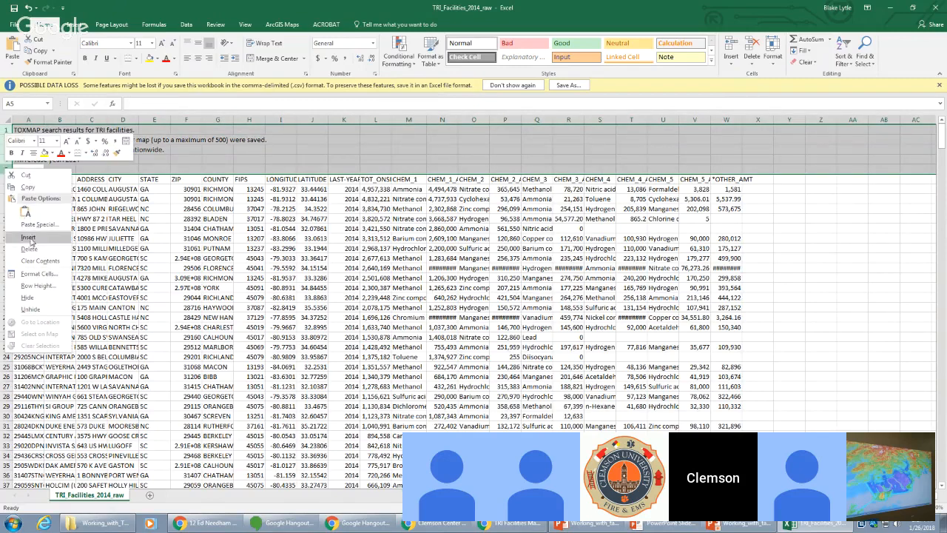
{"action": "left_click", "coordinate": [33, 252]}
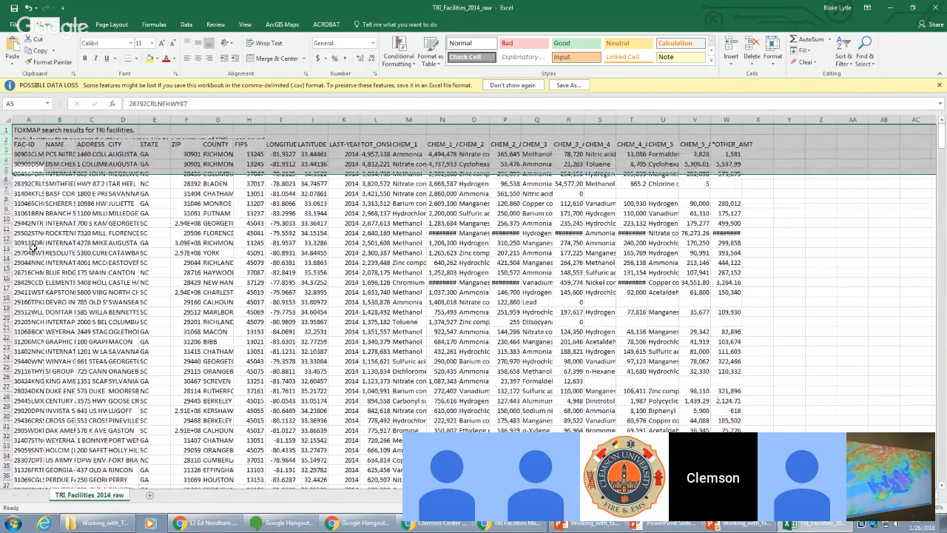
{"action": "left_click", "coordinate": [113, 239]}
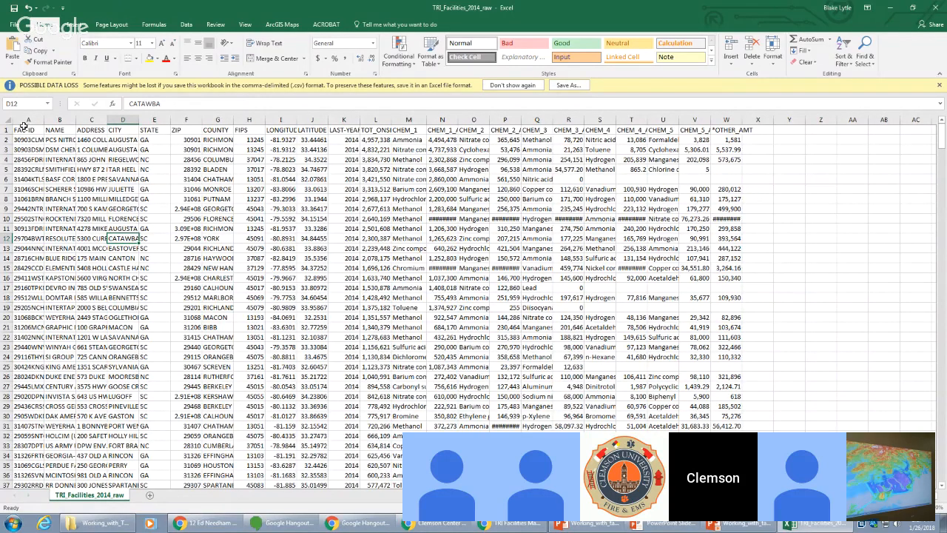
- Select the header cells in row 1 from FAC-ID to *OTHER_AMT to check the field names for invalid characters
{"action": "left_click_drag", "start_coordinate": [22, 129], "coordinate": [738, 131]}
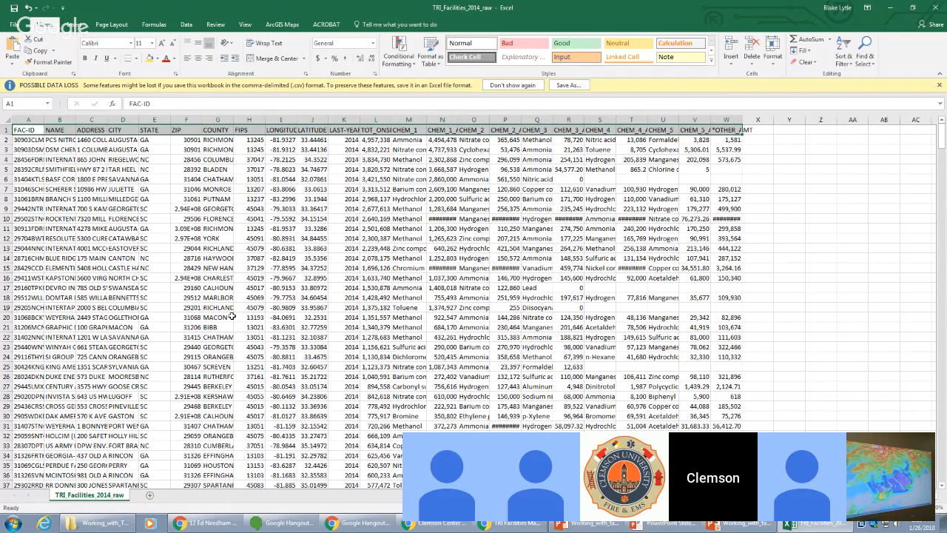
{"action": "mouse_move", "coordinate": [714, 130]}
{"action": "left_click", "coordinate": [111, 228]}
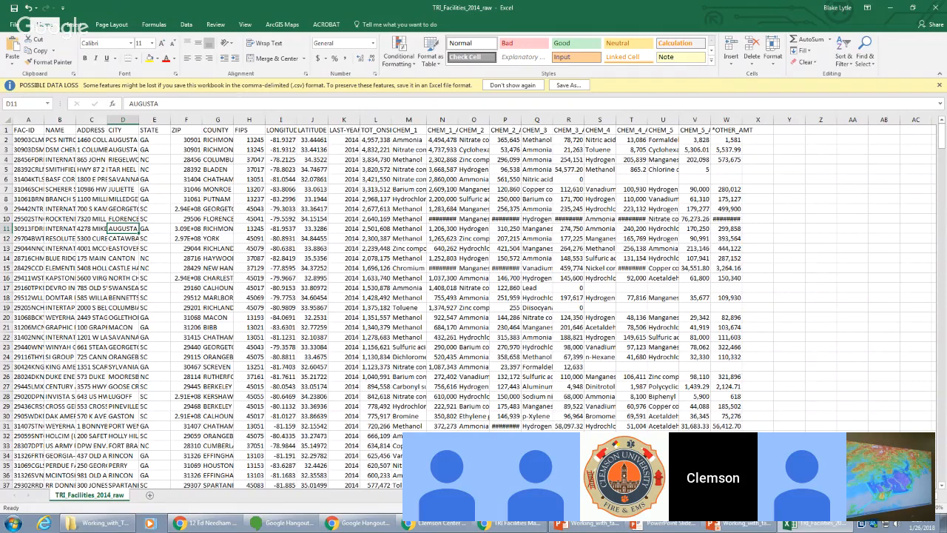
- Show where TRI_Facilities_2014_raw is stored in the Working_with_Tabular_Data folder on the Data2 drive and return to the spreadsheet
{"action": "left_click", "coordinate": [89, 526]}
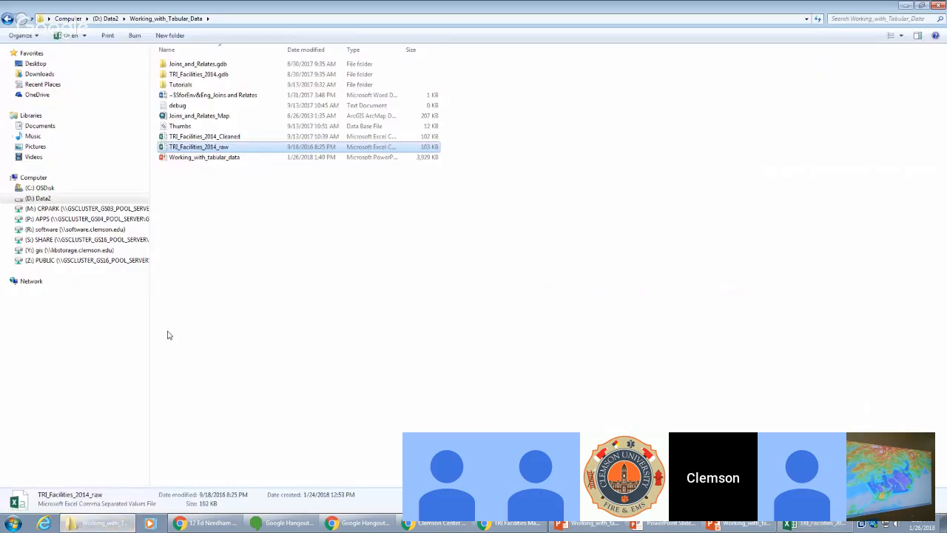
{"action": "left_click", "coordinate": [41, 199]}
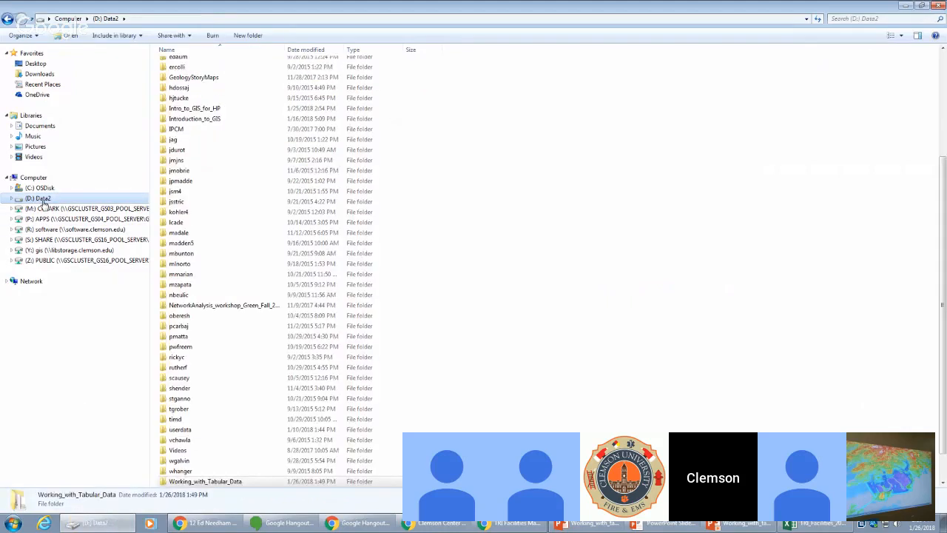
{"action": "double_click", "coordinate": [263, 484]}
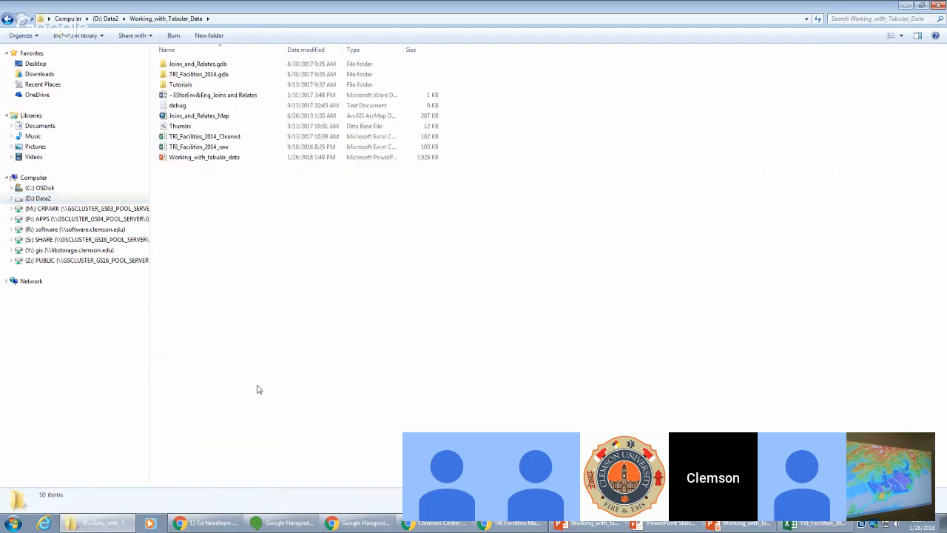
{"action": "left_click", "coordinate": [191, 148]}
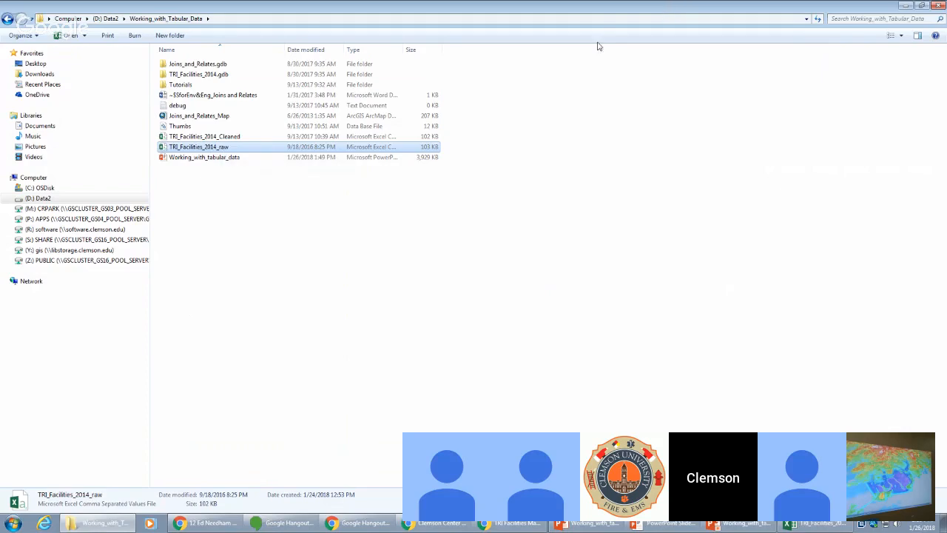
{"action": "left_click", "coordinate": [907, 7]}
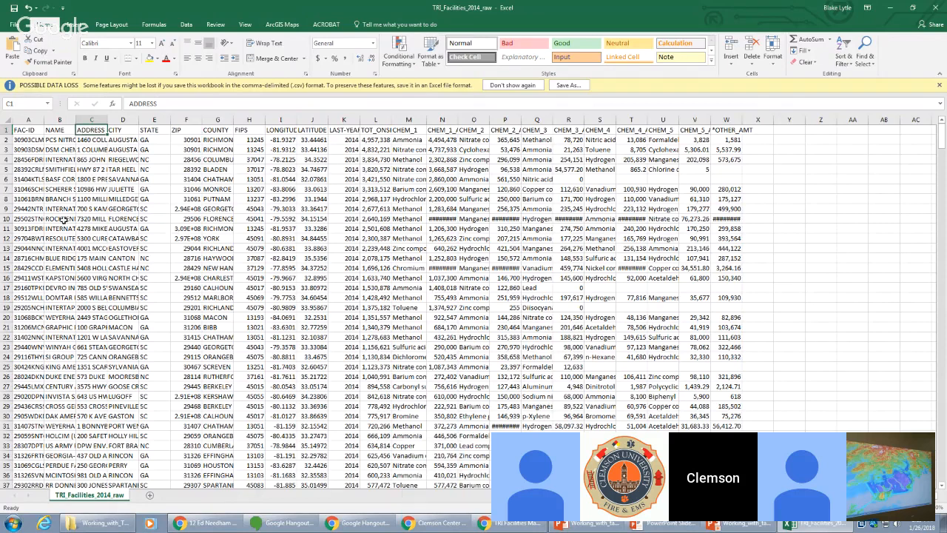
- Rename the FAC-ID header in cell A1 as FAC_ID
{"action": "left_click", "coordinate": [27, 128]}
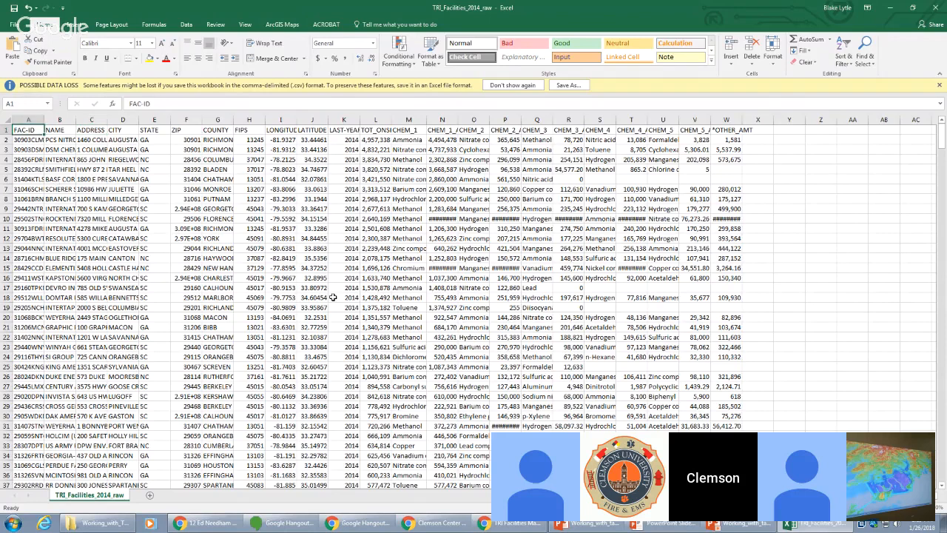
{"action": "type", "text": "FAC"}
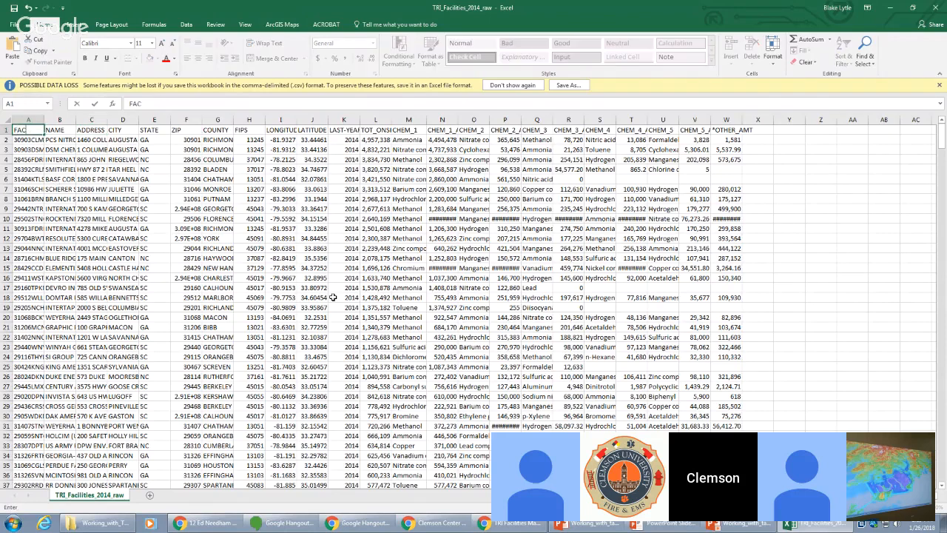
{"action": "type", "text": "_ID"}
{"action": "left_click", "coordinate": [131, 229]}
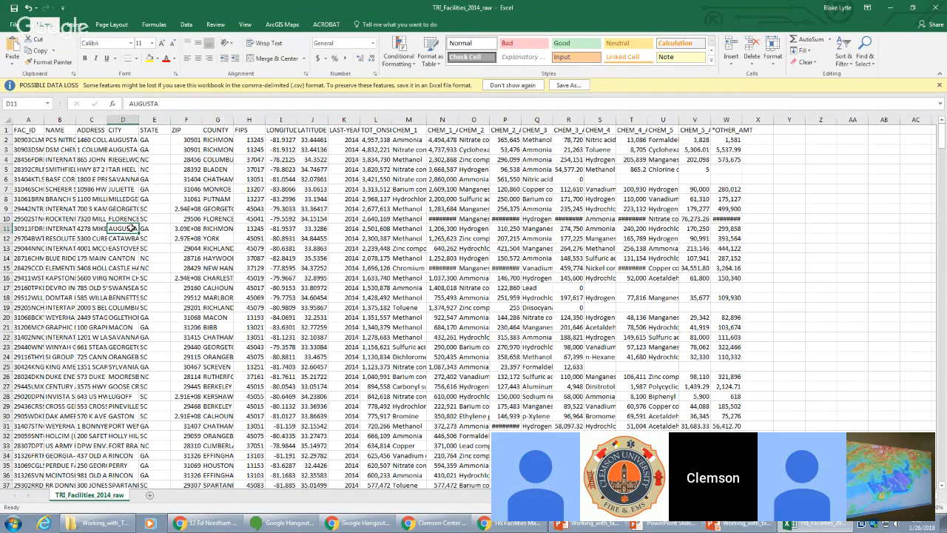
- Widen column K slightly and rename its LAST-YEAR header as LAST_YEAR
{"action": "left_click_drag", "start_coordinate": [359, 119], "coordinate": [362, 120]}
{"action": "left_click", "coordinate": [355, 120]}
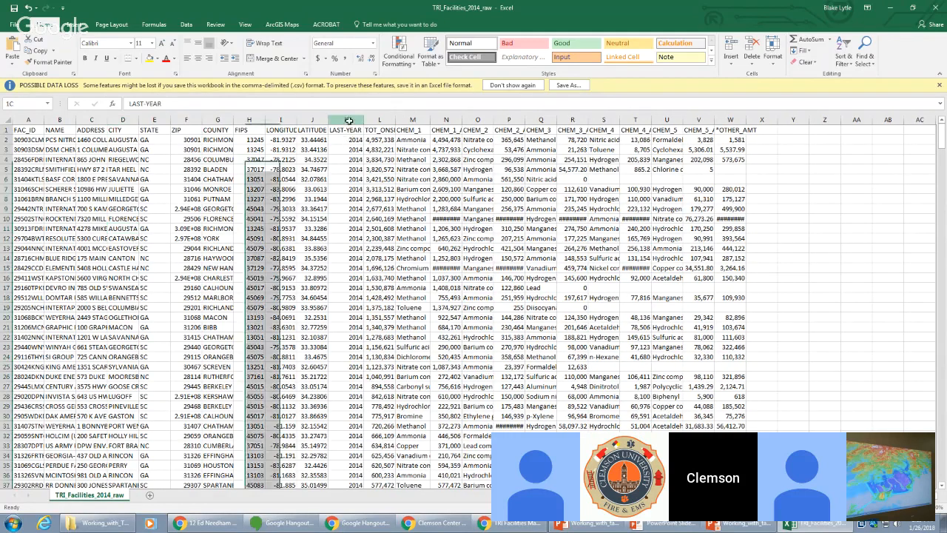
{"action": "left_click", "coordinate": [355, 130]}
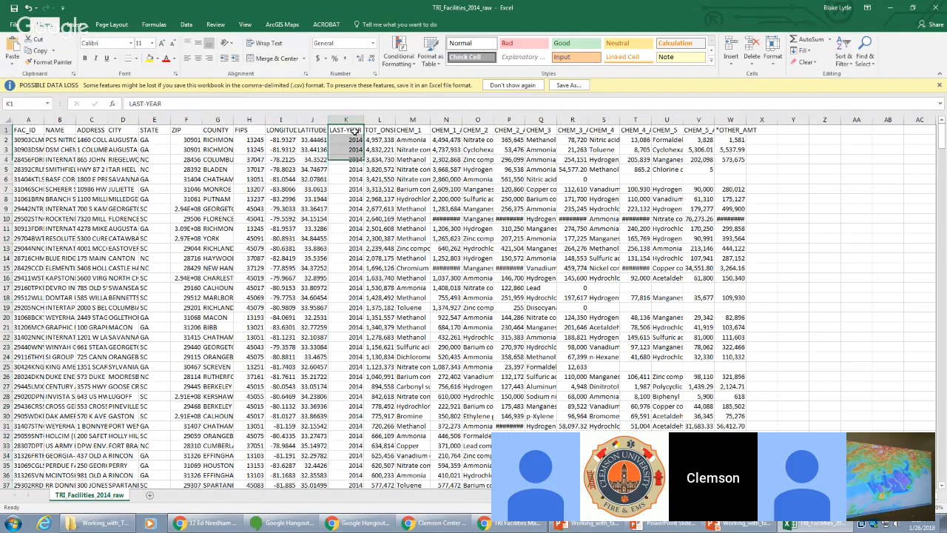
{"action": "left_click", "coordinate": [149, 104]}
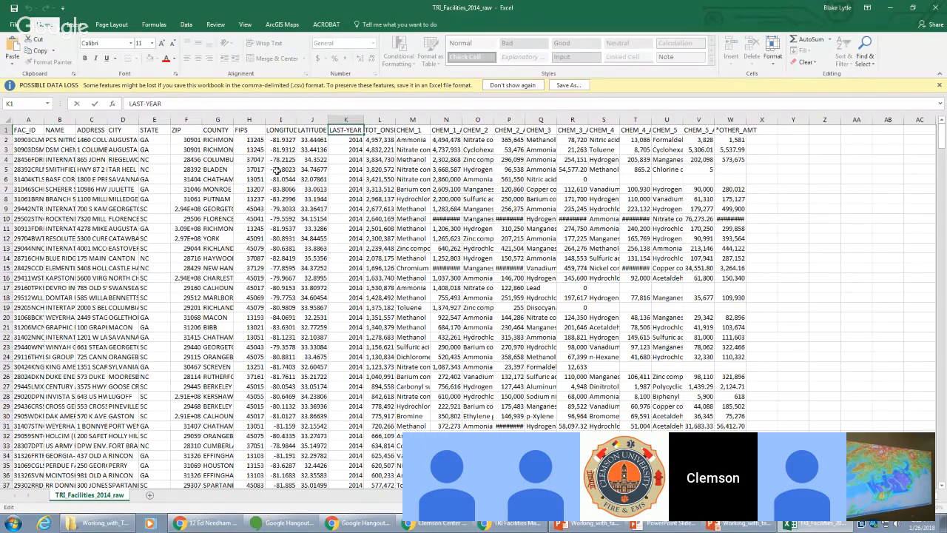
{"action": "key", "text": "BackSpace"}
{"action": "type", "text": "_"}
{"action": "left_click", "coordinate": [281, 130]}
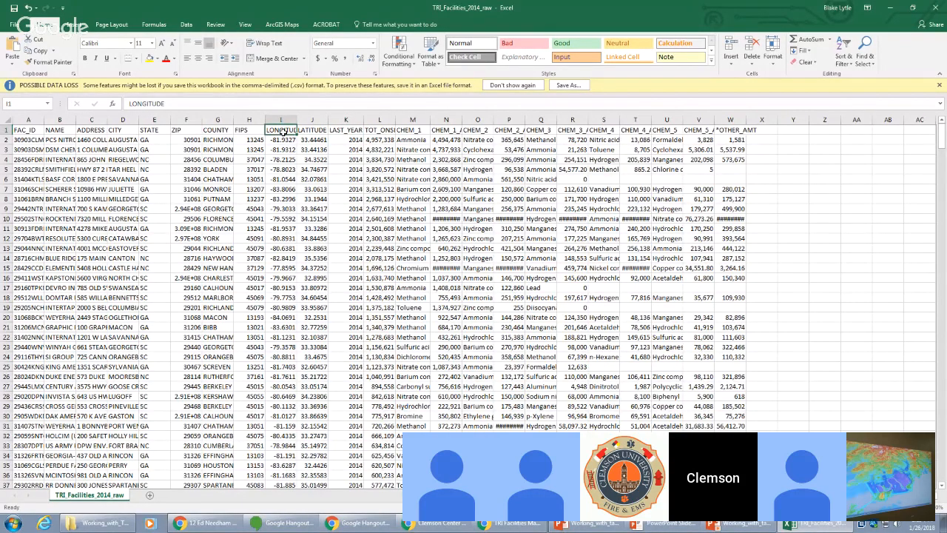
- Remove the asterisk from the *OTHER_AMT header in W1 and review the header cells from FAC_ID to the first chemical columns
{"action": "left_click", "coordinate": [727, 133]}
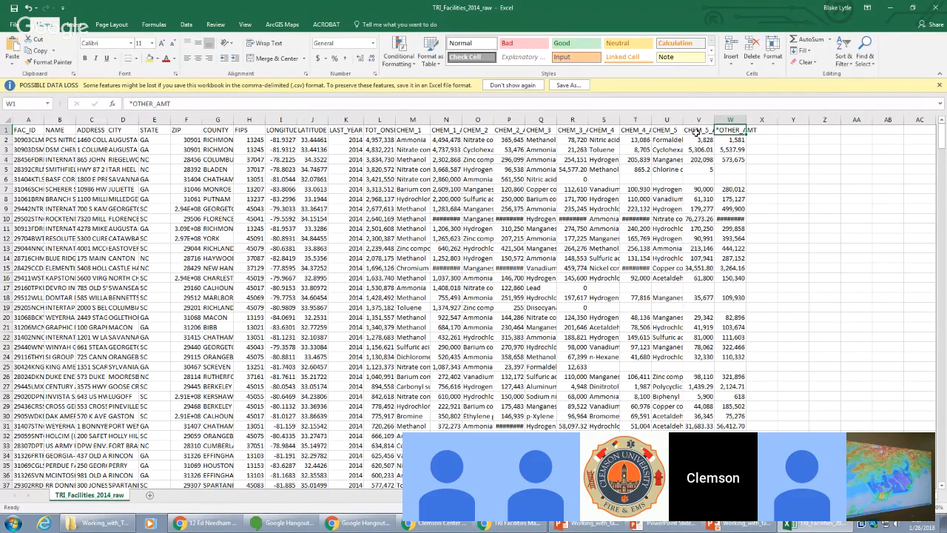
{"action": "left_click", "coordinate": [129, 103]}
{"action": "left_click", "coordinate": [446, 238]}
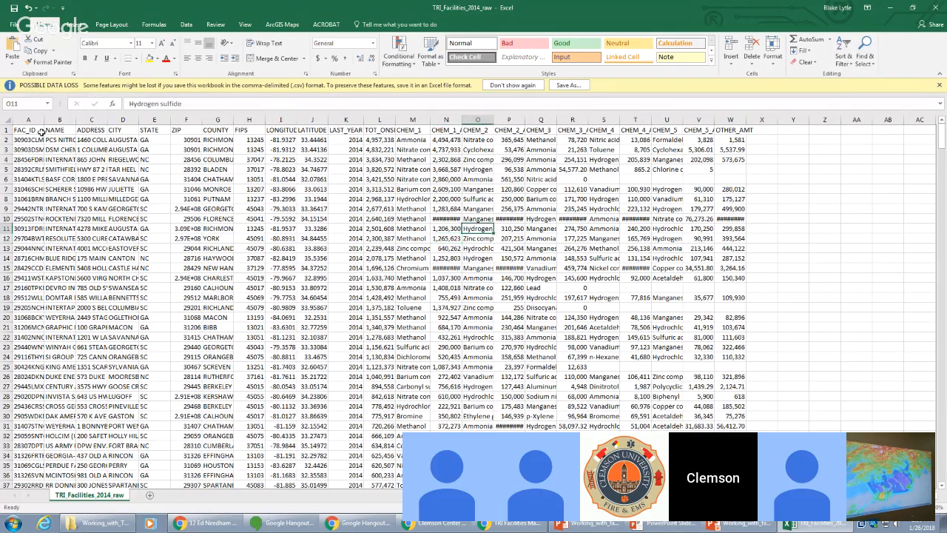
{"action": "left_click_drag", "start_coordinate": [39, 131], "coordinate": [443, 131]}
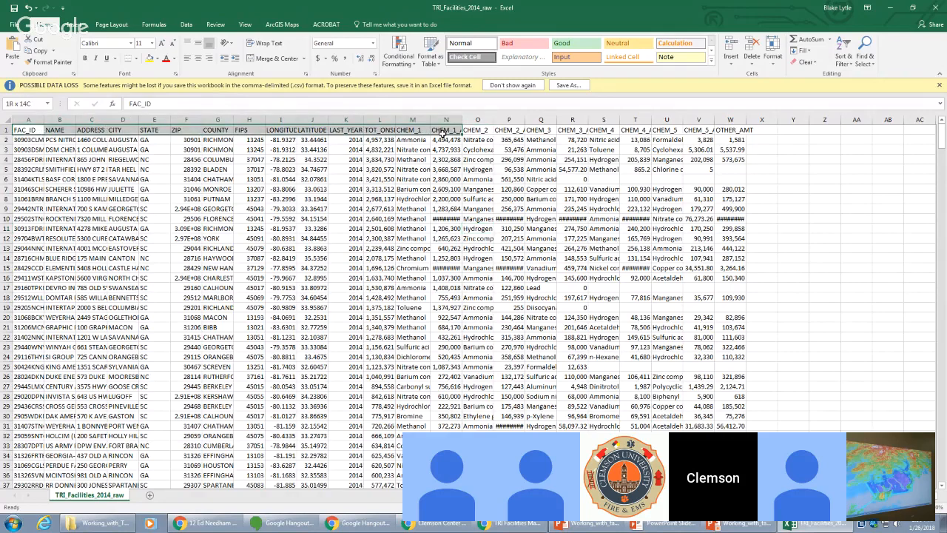
{"action": "left_click", "coordinate": [471, 132]}
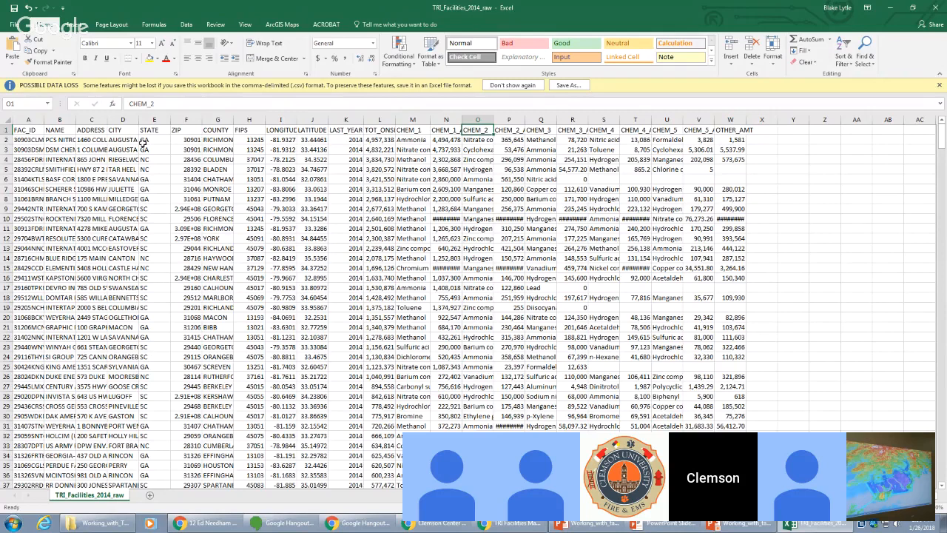
- Widen the ADDRESS column to read full addresses, inspect the first facility's address, city, state and ZIP cells, and narrow the column back
{"action": "double_click", "coordinate": [107, 120]}
{"action": "left_click", "coordinate": [133, 140]}
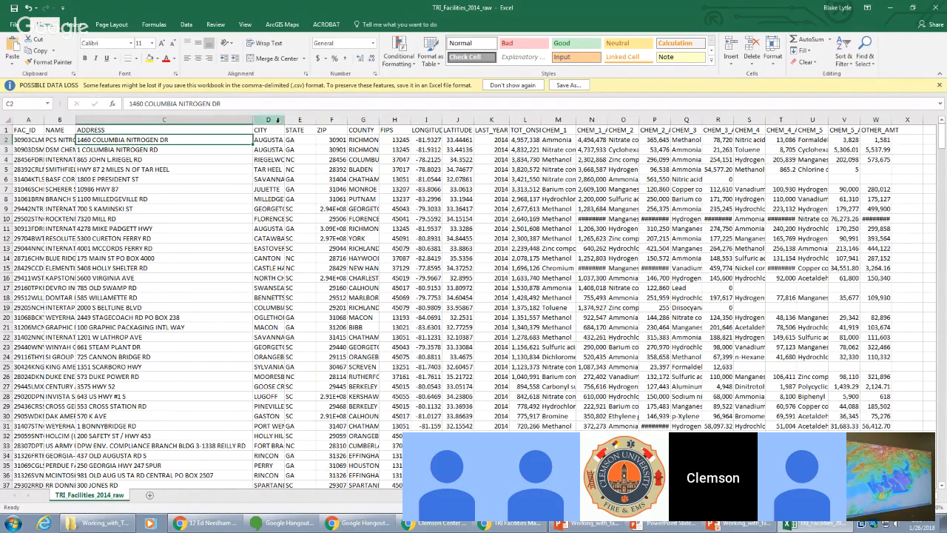
{"action": "left_click", "coordinate": [279, 140]}
{"action": "left_click", "coordinate": [296, 143]}
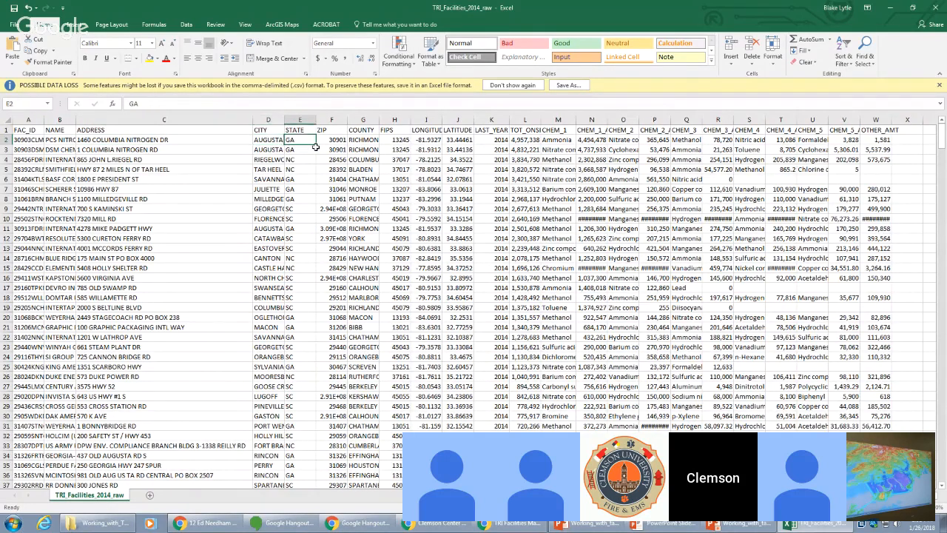
{"action": "left_click", "coordinate": [331, 142]}
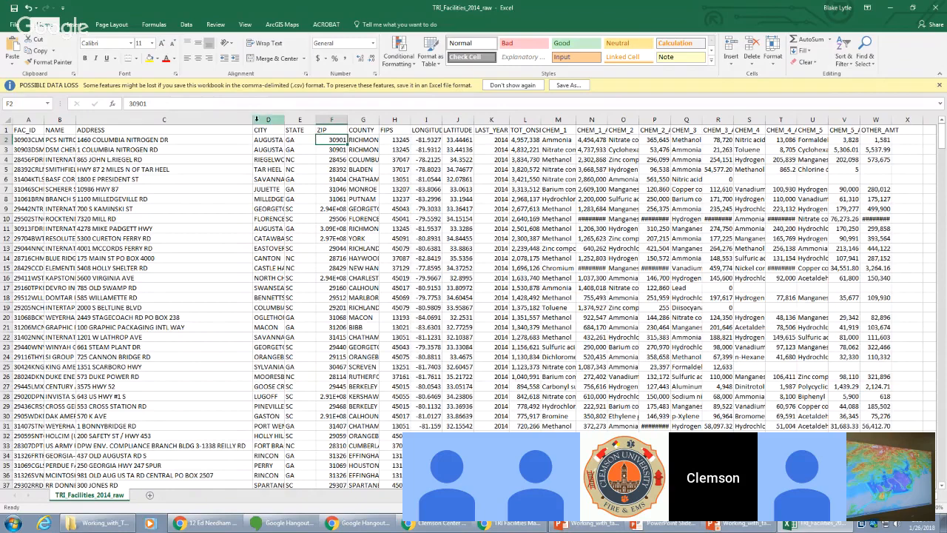
{"action": "left_click_drag", "start_coordinate": [252, 120], "coordinate": [134, 120]}
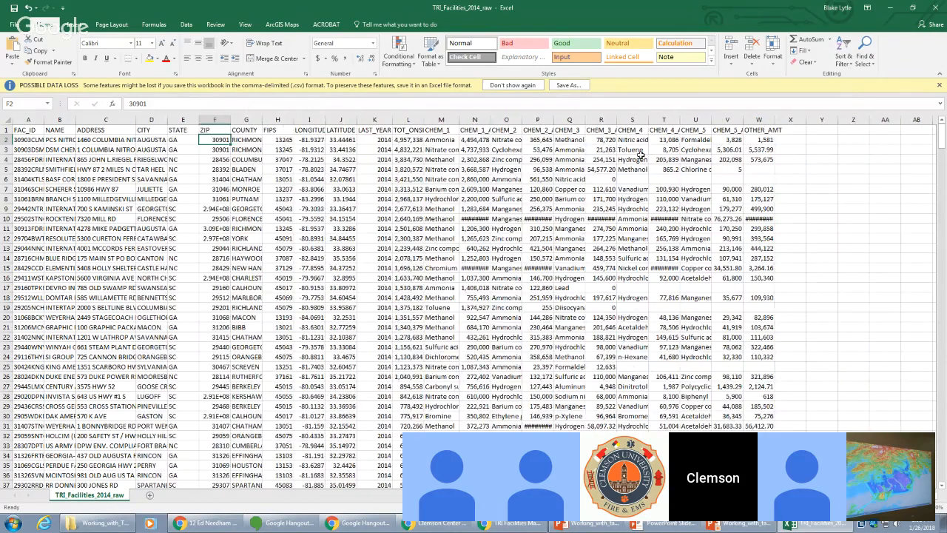
- Widen the ZIP column so its scientific-notation entries display in full, and compare the nine-digit and five-digit codes
{"action": "left_click", "coordinate": [360, 130]}
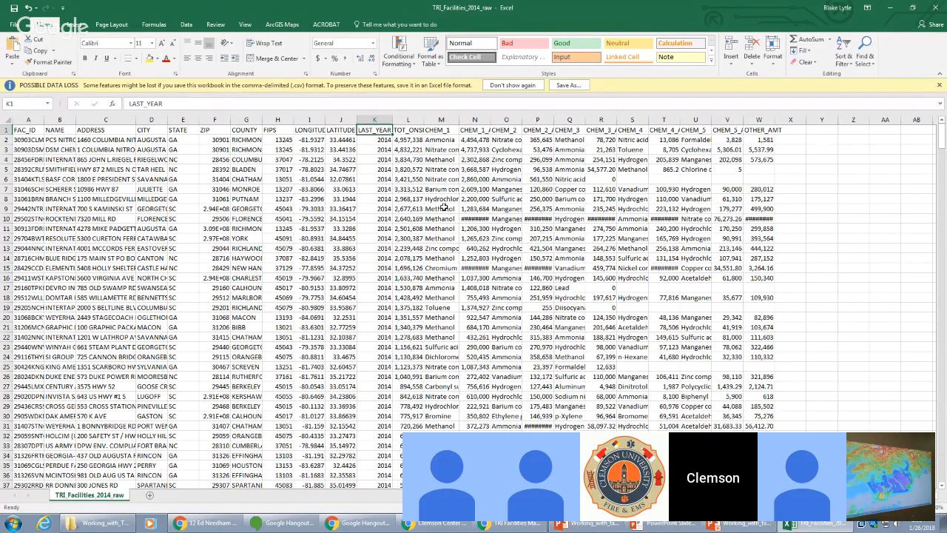
{"action": "left_click", "coordinate": [685, 175]}
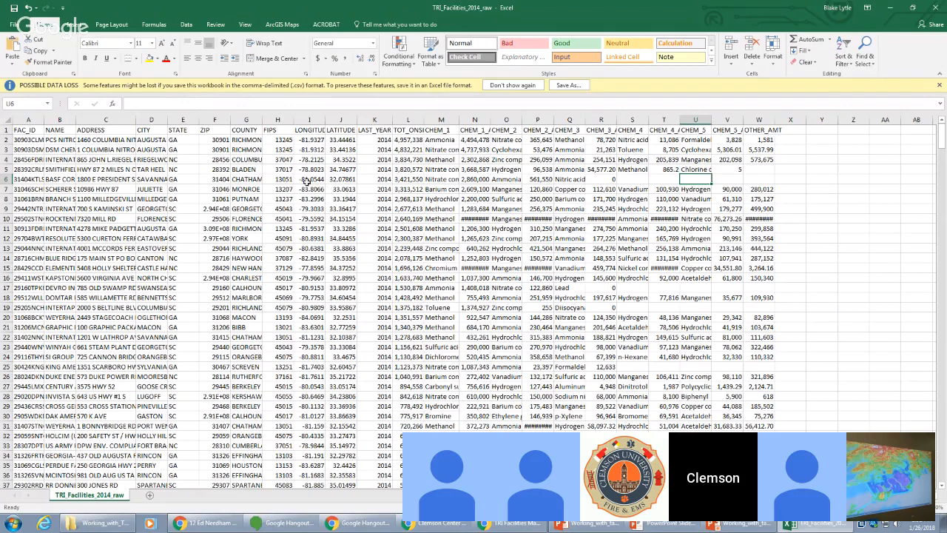
{"action": "left_click", "coordinate": [211, 208]}
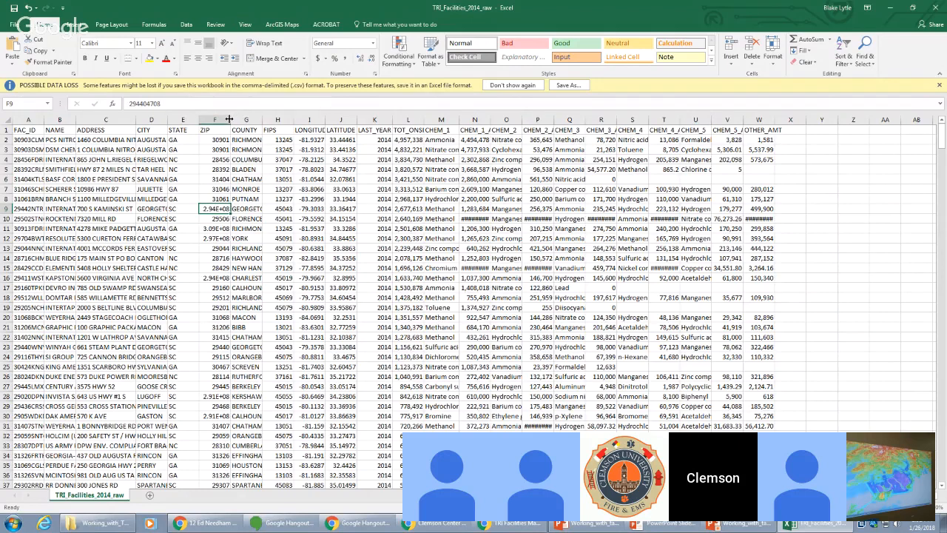
{"action": "left_click_drag", "start_coordinate": [230, 120], "coordinate": [232, 120]}
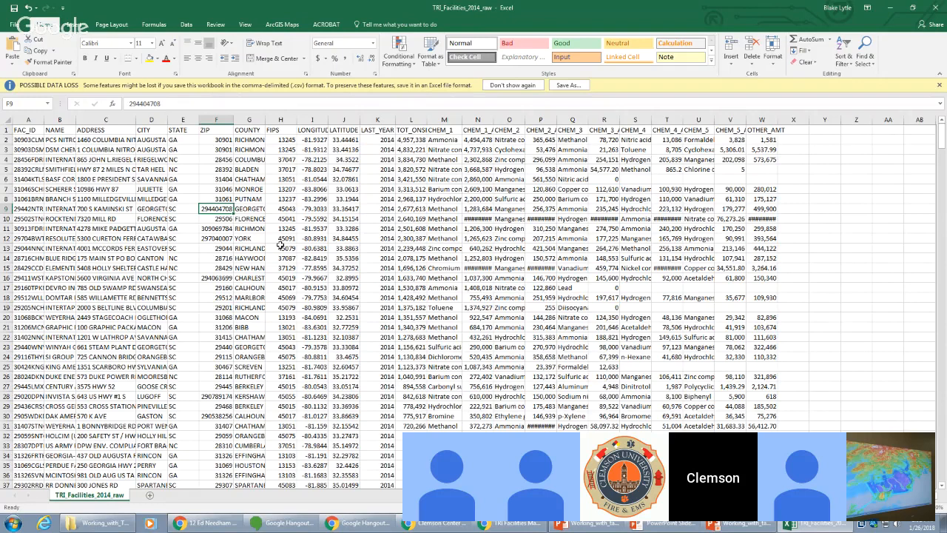
{"action": "left_click", "coordinate": [228, 188]}
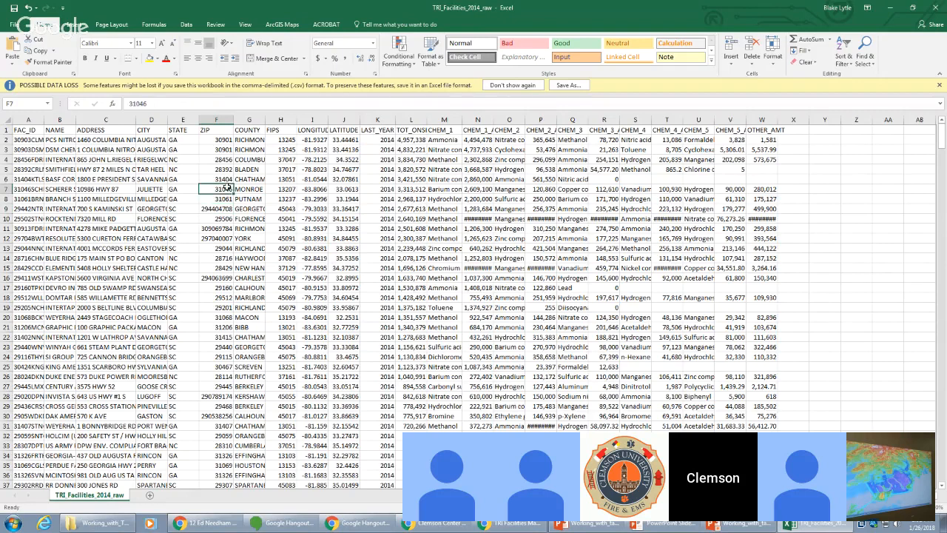
- Check the values in the LAST_YEAR column and return to a single cell in the table
{"action": "left_click", "coordinate": [377, 119]}
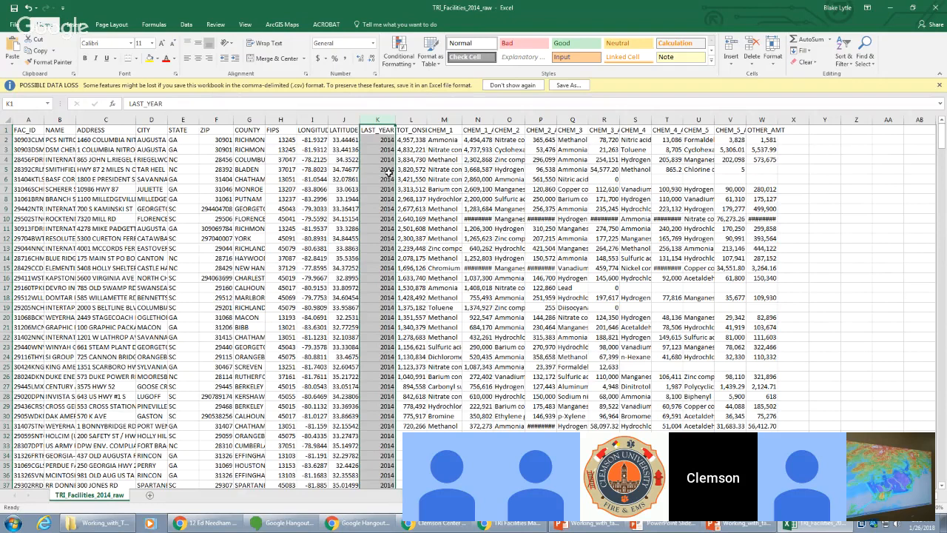
{"action": "left_click", "coordinate": [697, 415]}
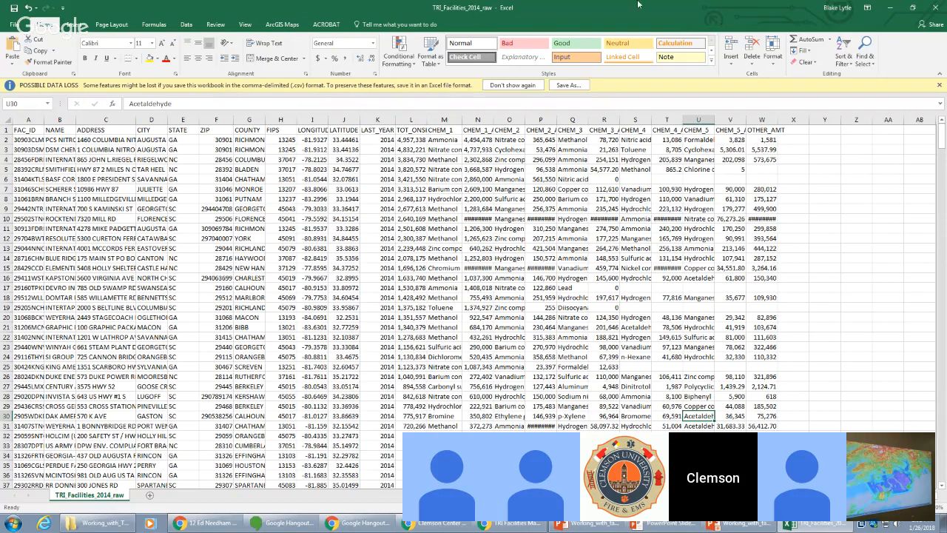
- Try to save the table as the CSV TRI_Facilities_2014_clean in Working_with_Tabular_Data, declining to replace TRI_Facilities_2014_raw.csv
{"action": "left_click", "coordinate": [14, 25]}
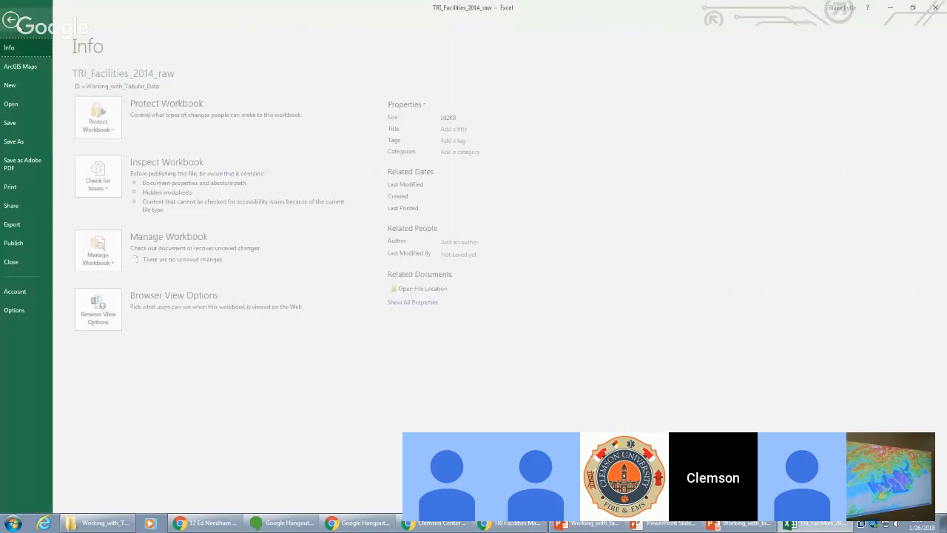
{"action": "left_click", "coordinate": [38, 142]}
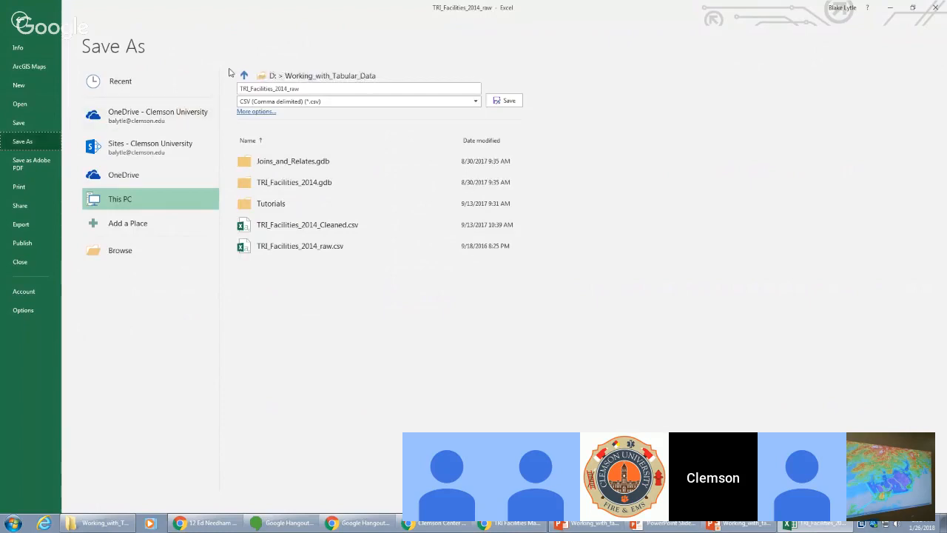
{"action": "left_click", "coordinate": [319, 89]}
{"action": "key", "text": "BackSpace"}
{"action": "key", "text": "BackSpace"}
{"action": "key", "text": "BackSpace"}
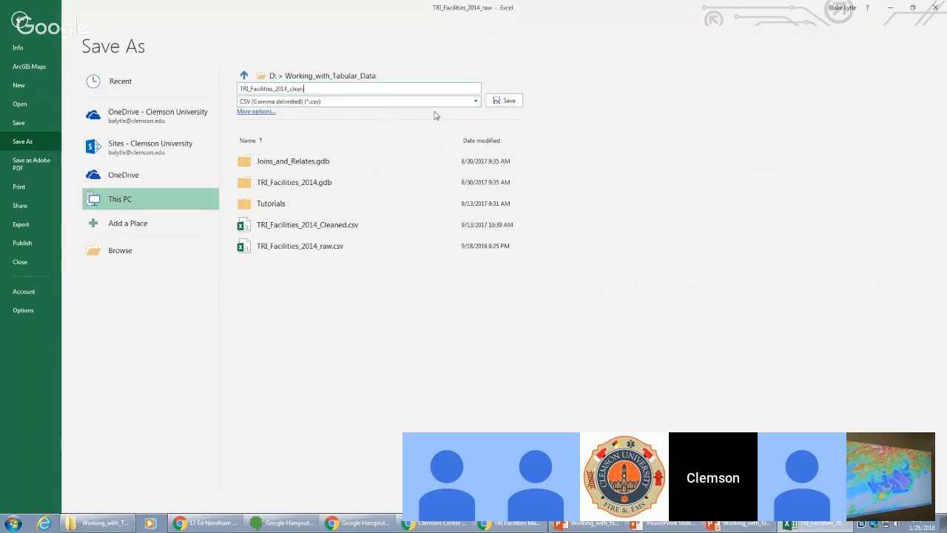
{"action": "left_click", "coordinate": [509, 102]}
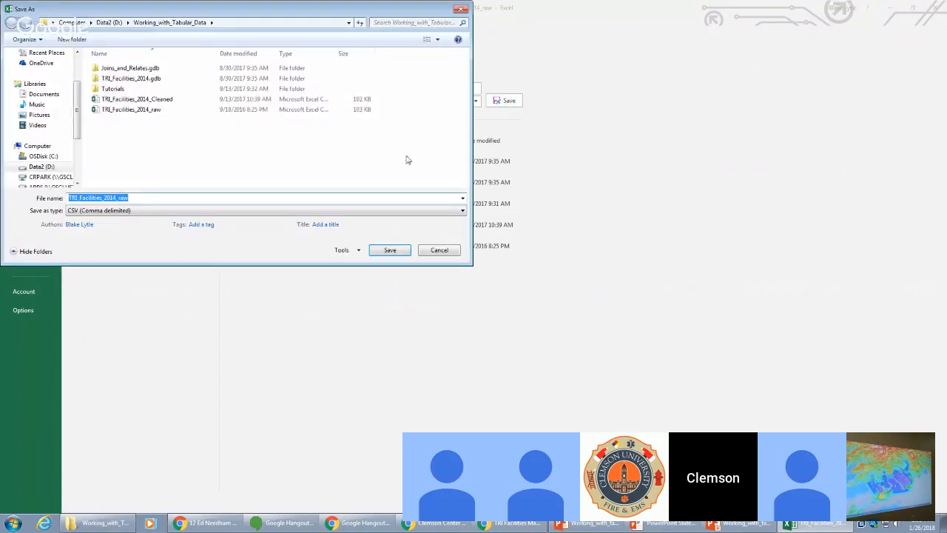
{"action": "left_click", "coordinate": [393, 255]}
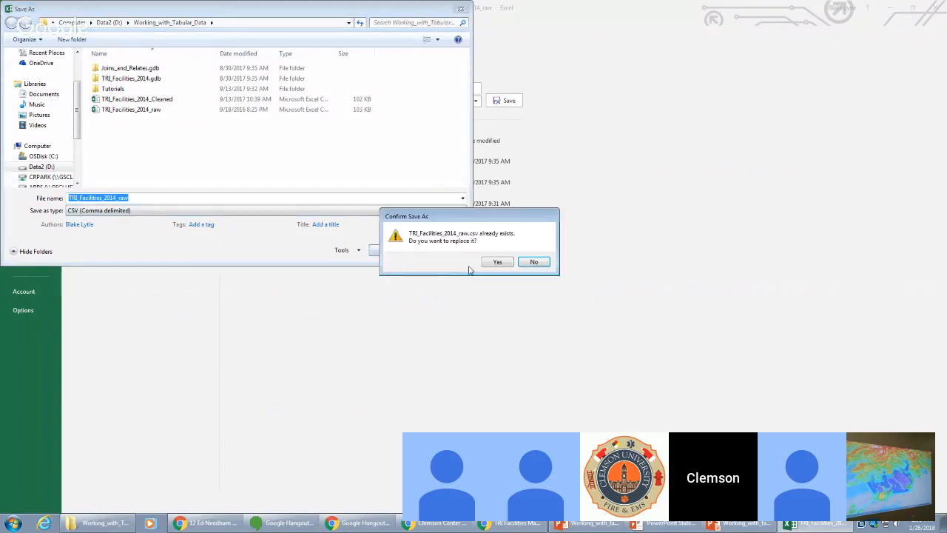
{"action": "left_click", "coordinate": [534, 262]}
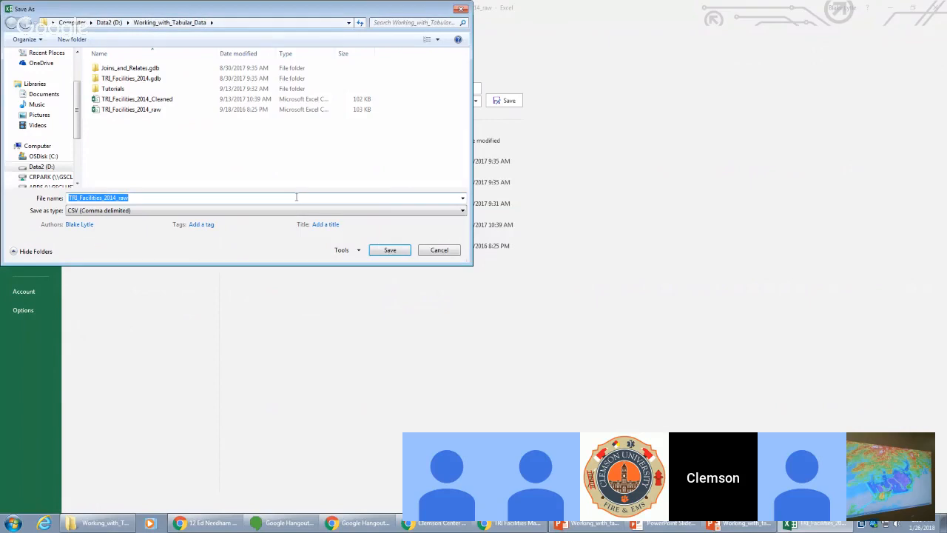
- Name the comma-delimited copy TRI_Facilities_2014_clean and save it in Working_with_Tabular_Data
{"action": "left_click", "coordinate": [296, 196]}
{"action": "key", "text": "BackSpace"}
{"action": "key", "text": "BackSpace"}
{"action": "key", "text": "BackSpace"}
{"action": "type", "text": "clean"}
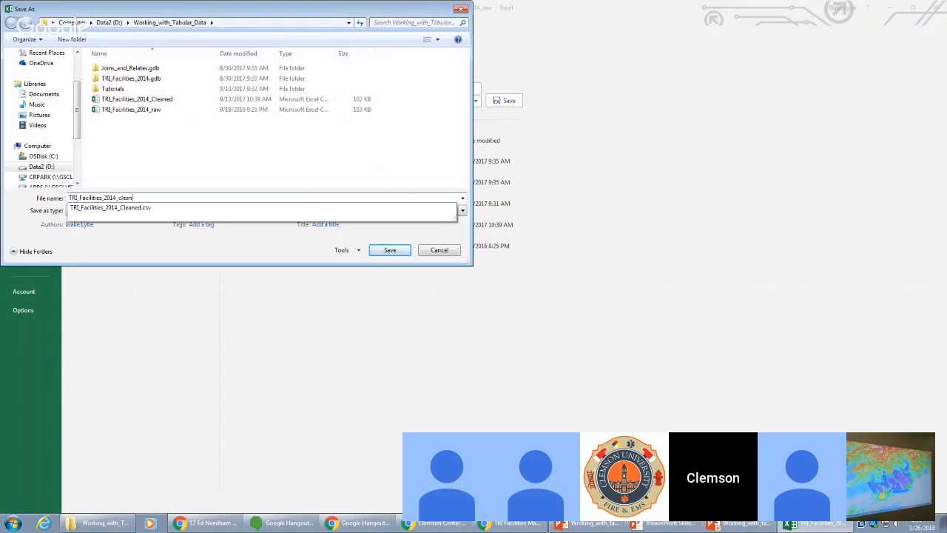
{"action": "left_click", "coordinate": [384, 251]}
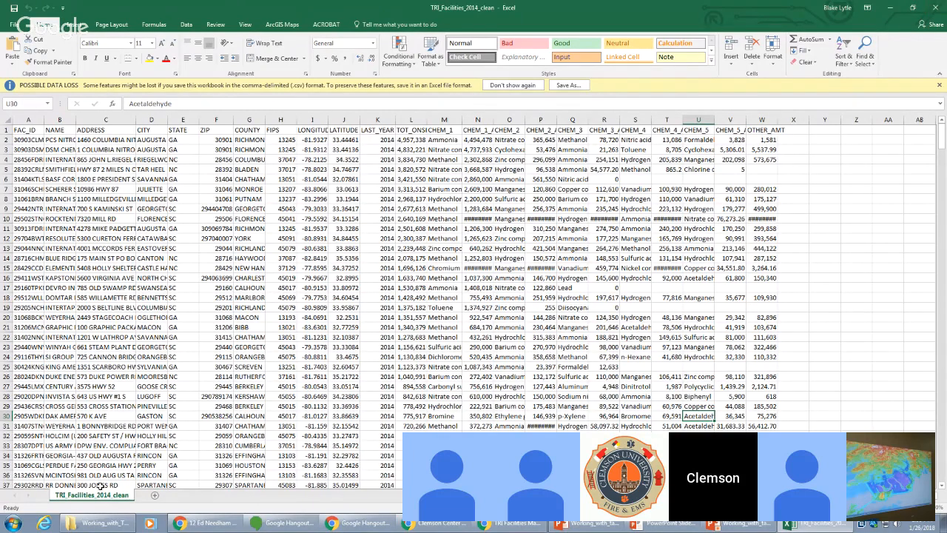
- Find ArcMap 10.5.1 among the installed ArcGIS programs and launch it
{"action": "left_click", "coordinate": [14, 523]}
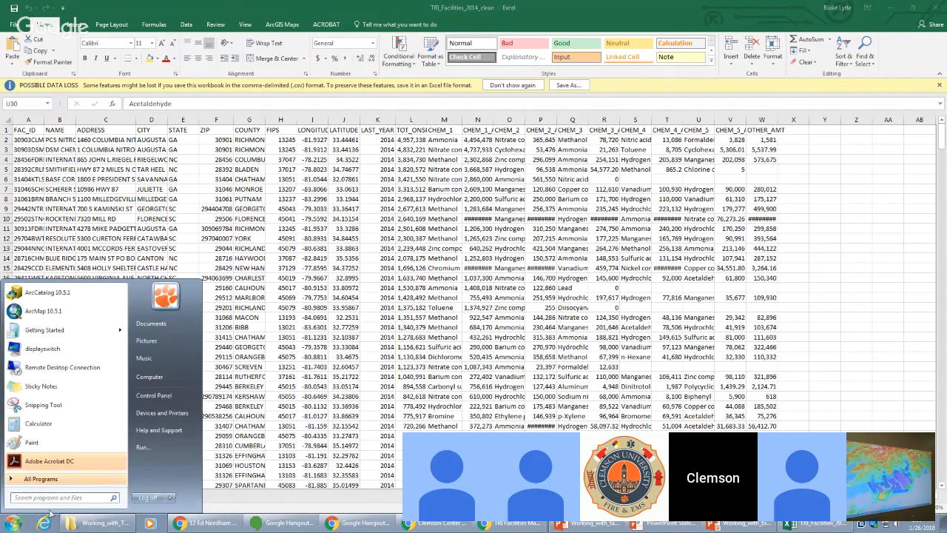
{"action": "left_click", "coordinate": [63, 479]}
{"action": "scroll", "coordinate": [86, 335], "scroll_direction": "down", "scroll_amount": 5}
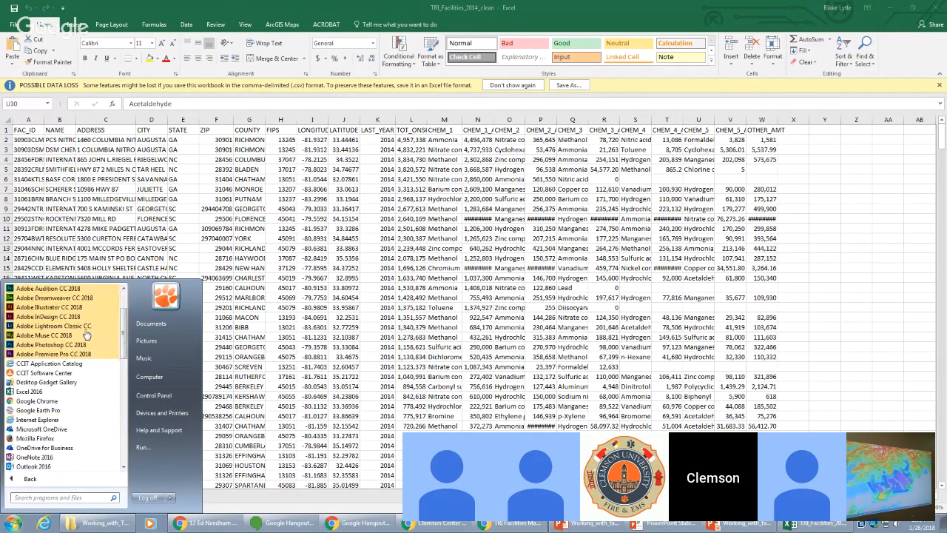
{"action": "scroll", "coordinate": [86, 334], "scroll_direction": "up", "scroll_amount": 5}
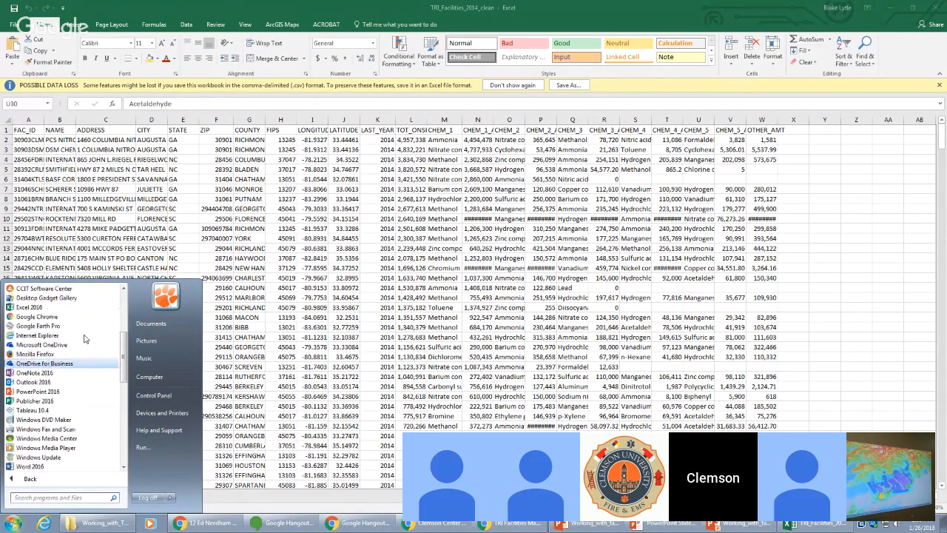
{"action": "scroll", "coordinate": [86, 339], "scroll_direction": "down", "scroll_amount": 7}
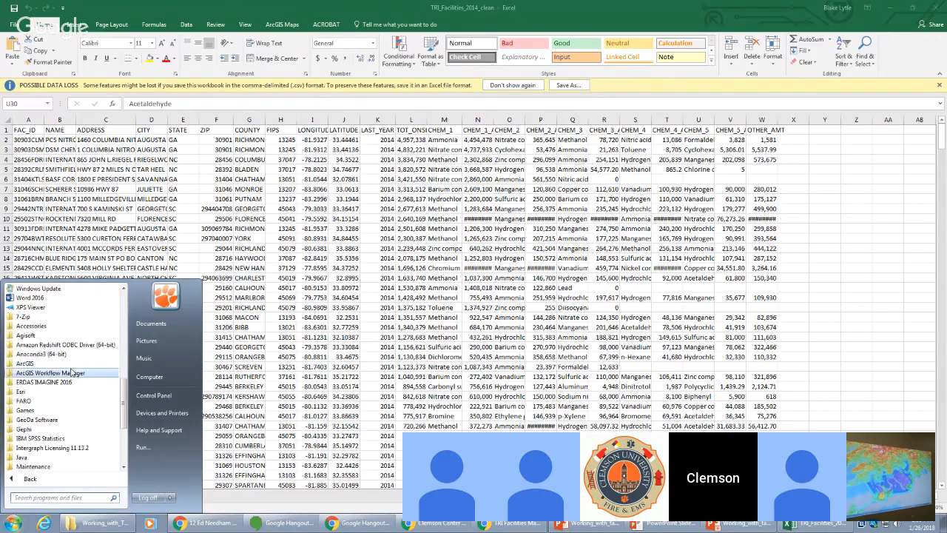
{"action": "left_click", "coordinate": [72, 364]}
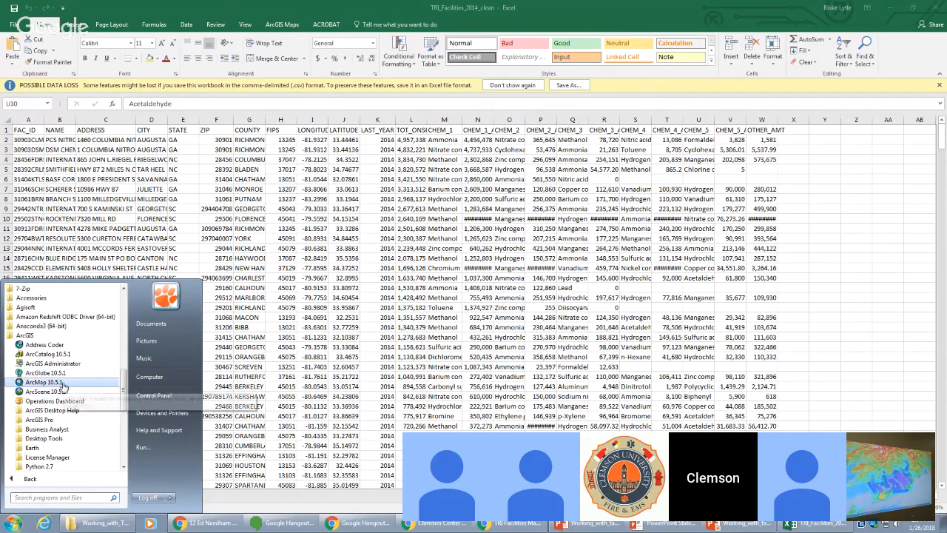
{"action": "left_click", "coordinate": [65, 384]}
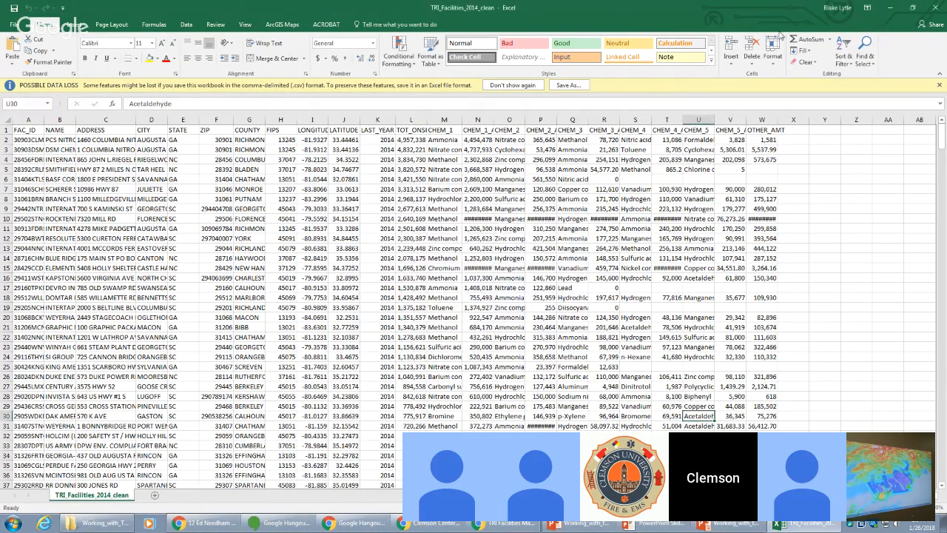
- Close the TRI_Facilities_2014_clean workbook in Excel without saving it again
{"action": "left_click", "coordinate": [938, 9]}
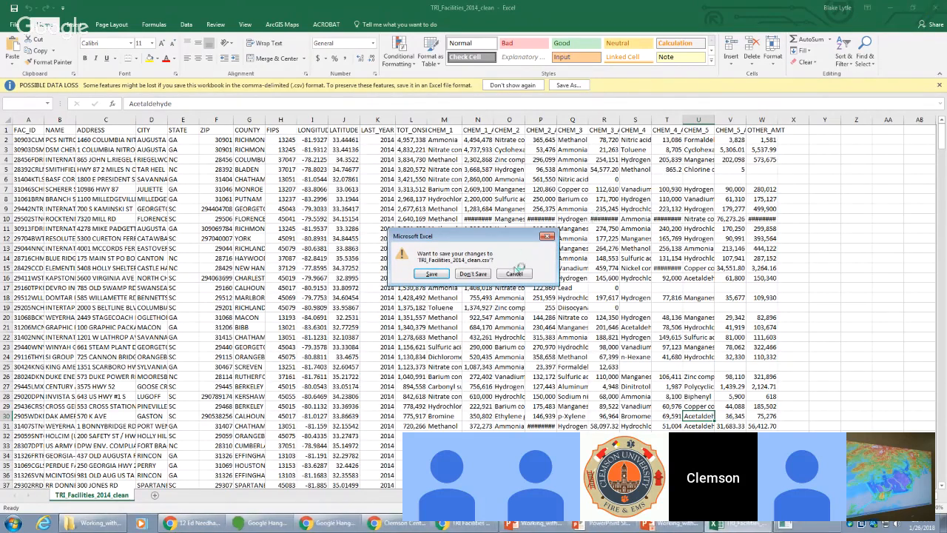
{"action": "left_click", "coordinate": [480, 276]}
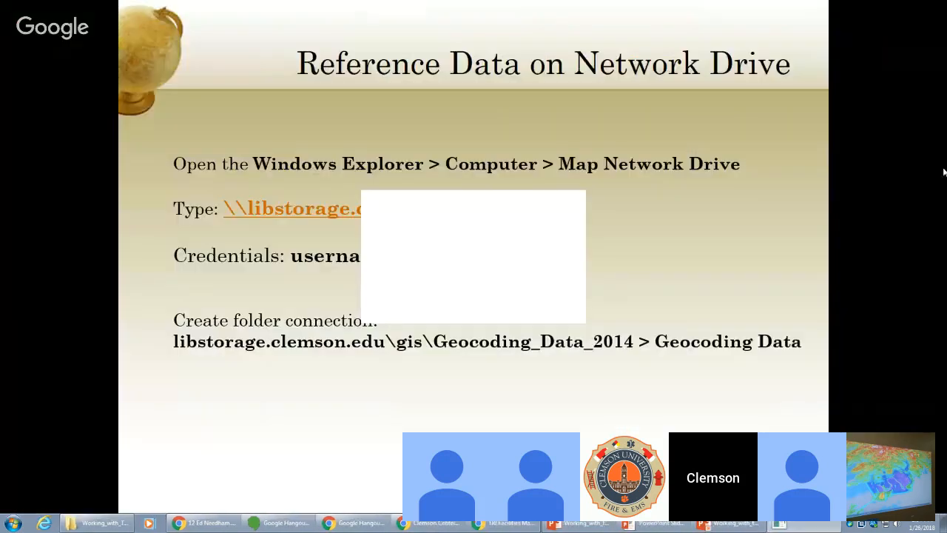
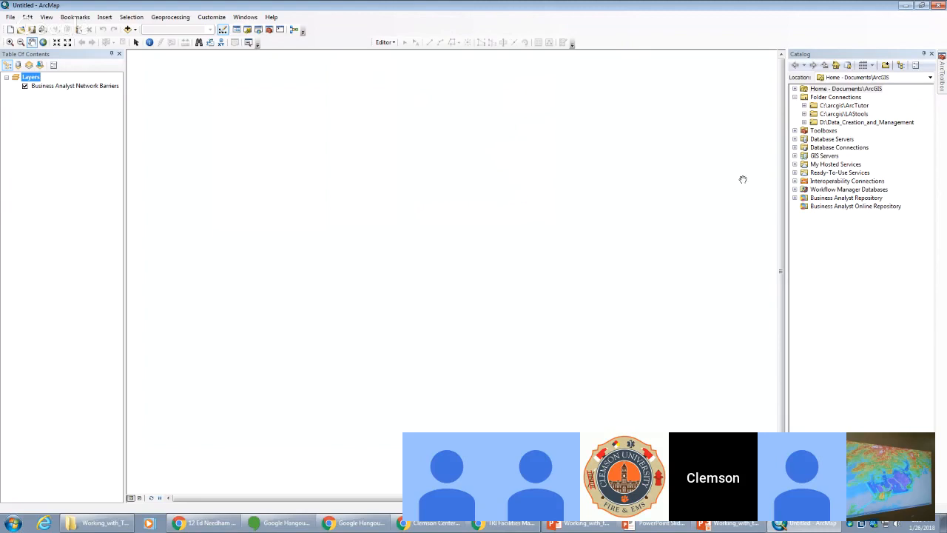
- In ArcMap, set the Catalog window to auto-hide and pin it open again
{"action": "left_click", "coordinate": [923, 56]}
{"action": "mouse_move", "coordinate": [943, 118]}
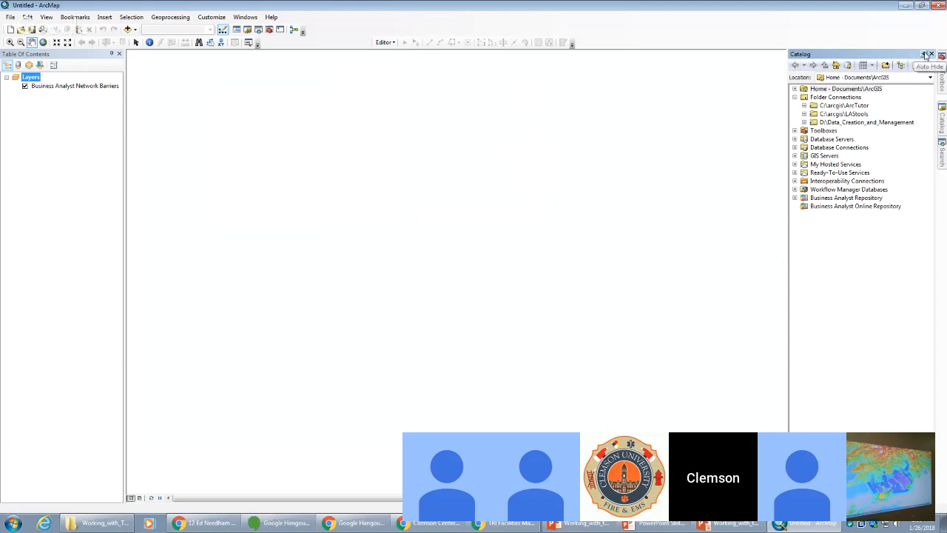
{"action": "left_click", "coordinate": [925, 56]}
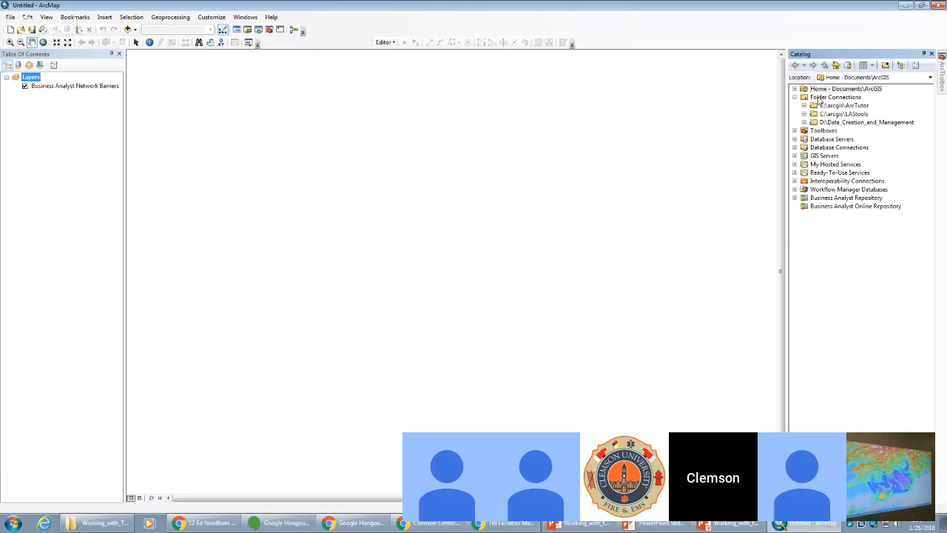
- Add a folder connection to D:\Working_with_Tabular_Data in the Catalog
{"action": "right_click", "coordinate": [819, 100]}
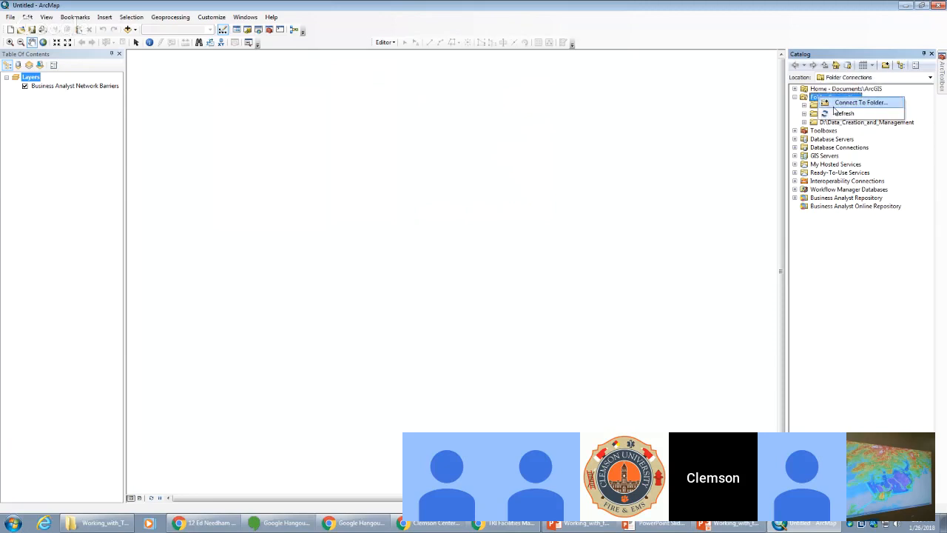
{"action": "left_click", "coordinate": [836, 103]}
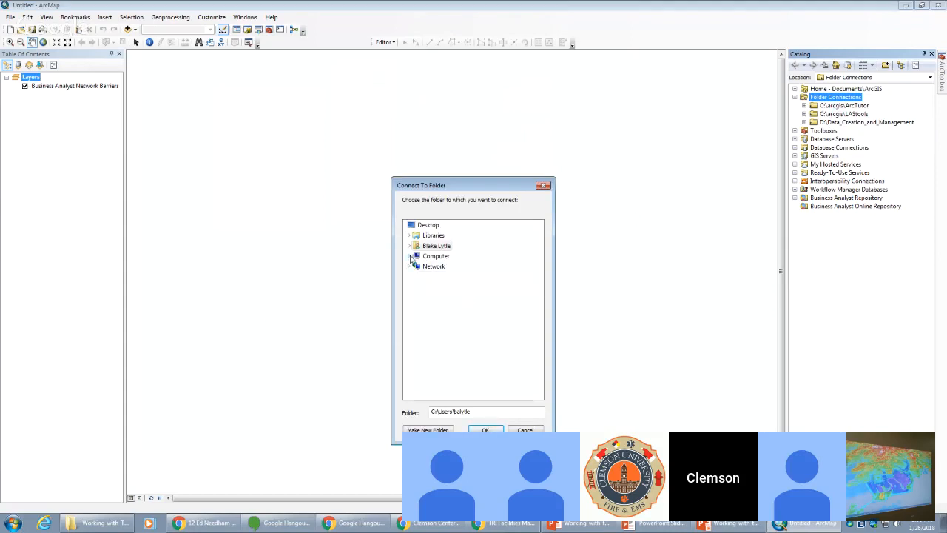
{"action": "left_click", "coordinate": [410, 256]}
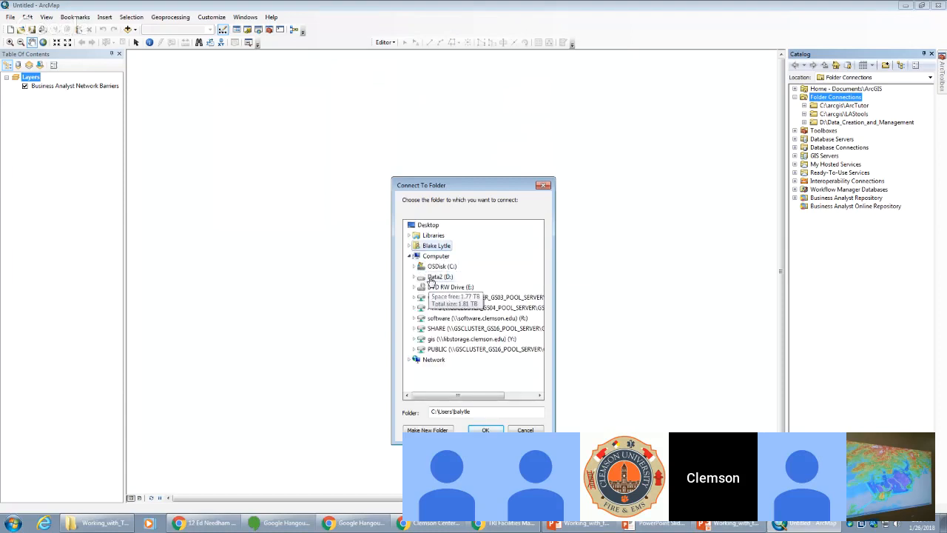
{"action": "left_click", "coordinate": [431, 278]}
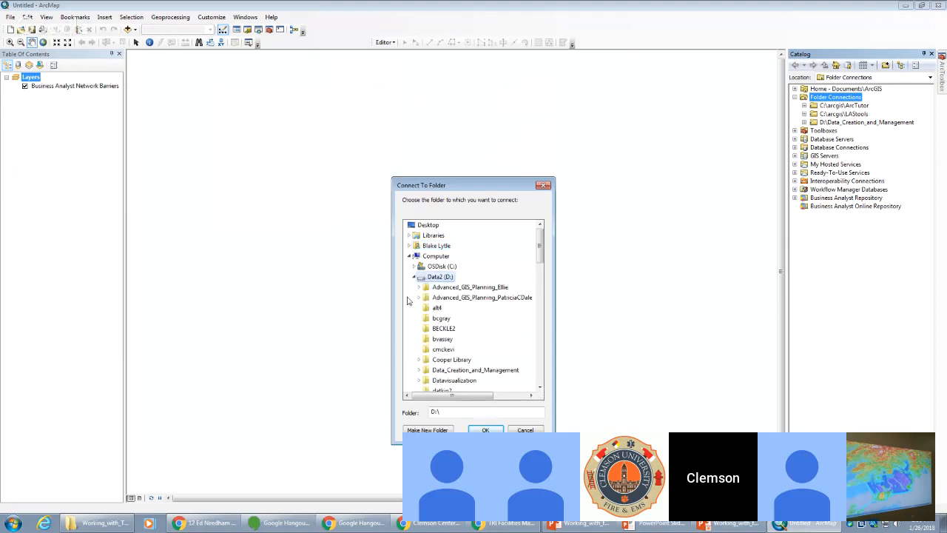
{"action": "scroll", "coordinate": [407, 301], "scroll_direction": "down", "scroll_amount": 12}
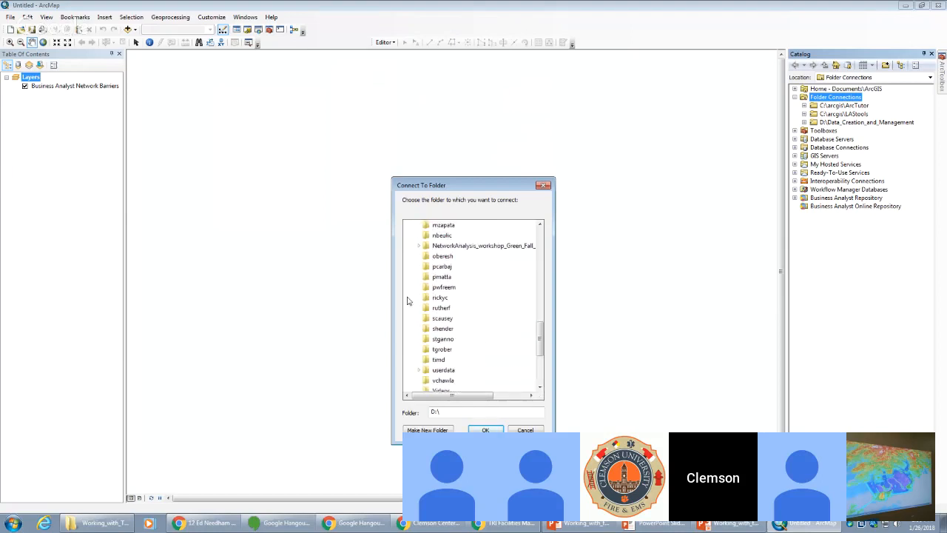
{"action": "scroll", "coordinate": [406, 301], "scroll_direction": "down", "scroll_amount": 4}
{"action": "left_click", "coordinate": [453, 299]}
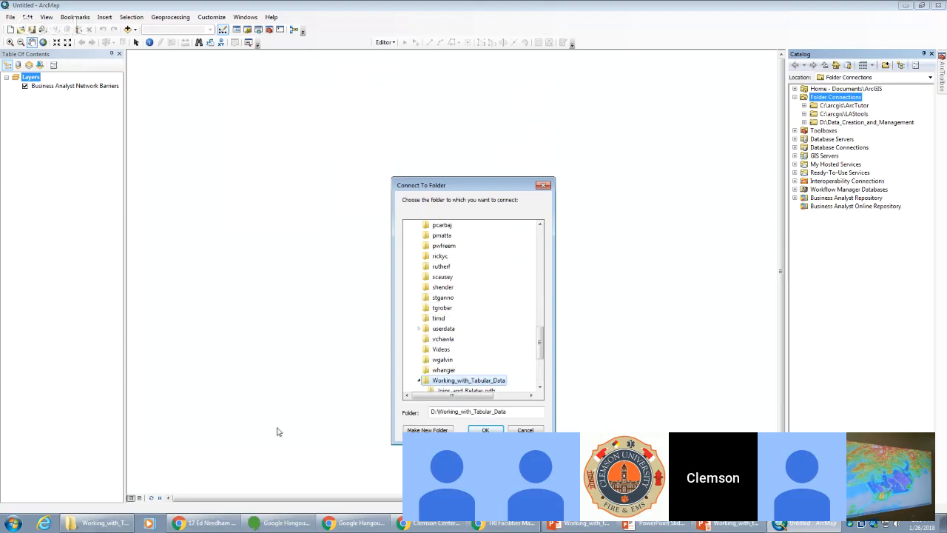
{"action": "scroll", "coordinate": [484, 373], "scroll_direction": "down", "scroll_amount": 3}
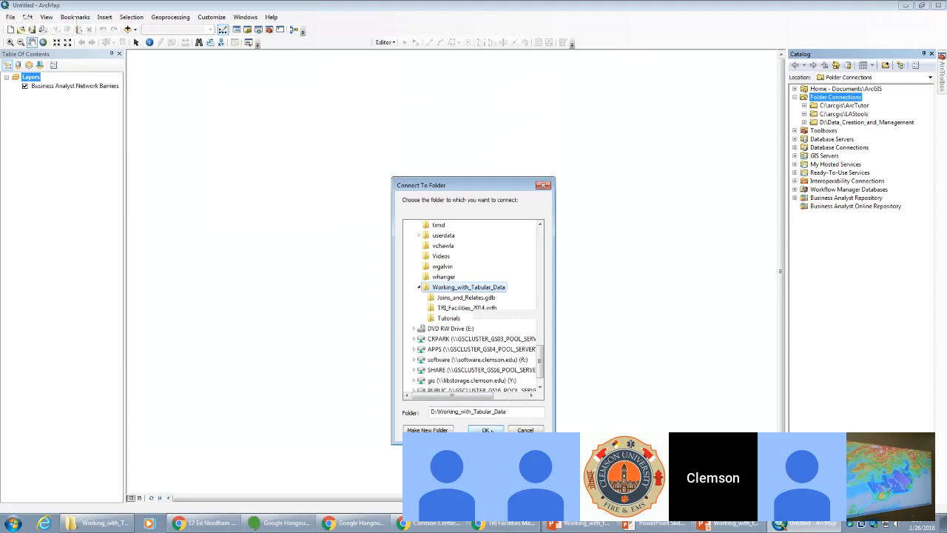
{"action": "left_click", "coordinate": [488, 430]}
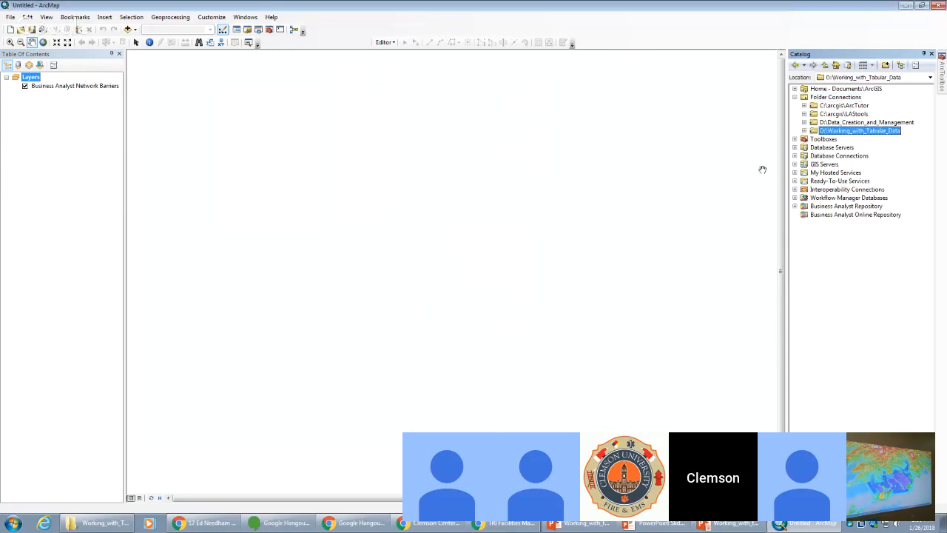
{"action": "right_click", "coordinate": [831, 99]}
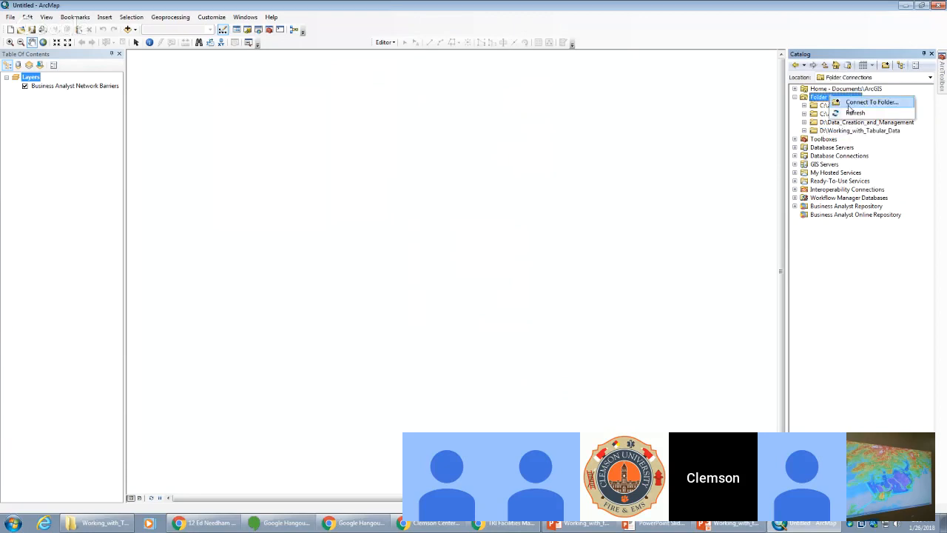
{"action": "left_click", "coordinate": [858, 103]}
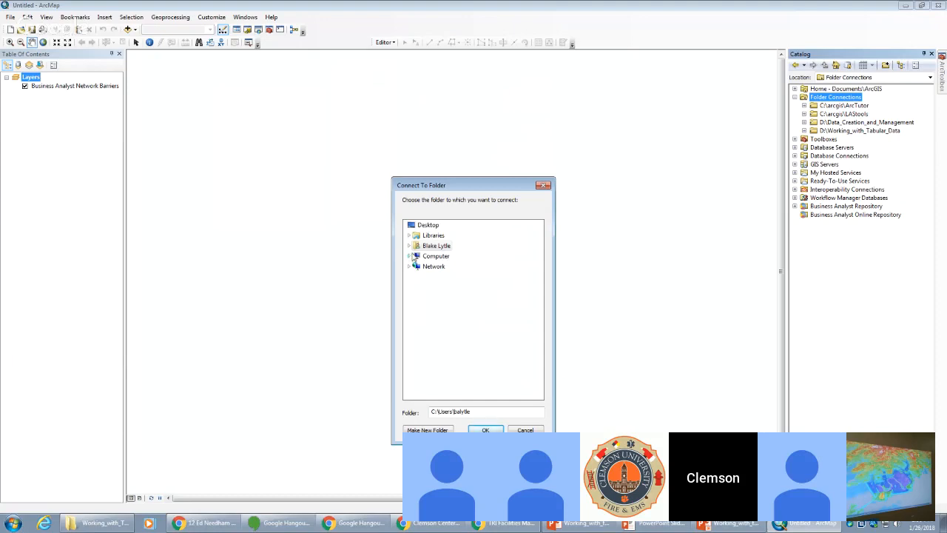
{"action": "left_click", "coordinate": [410, 256]}
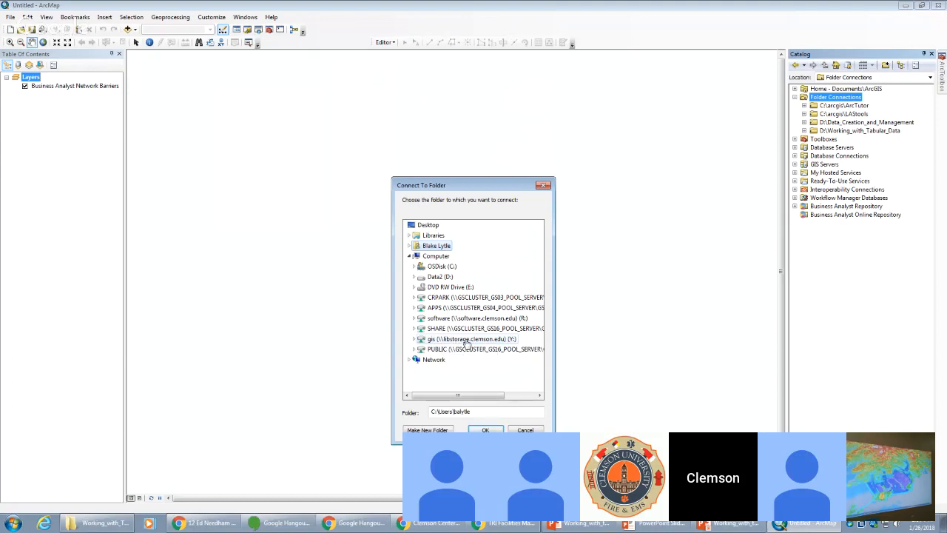
{"action": "left_click", "coordinate": [467, 339]}
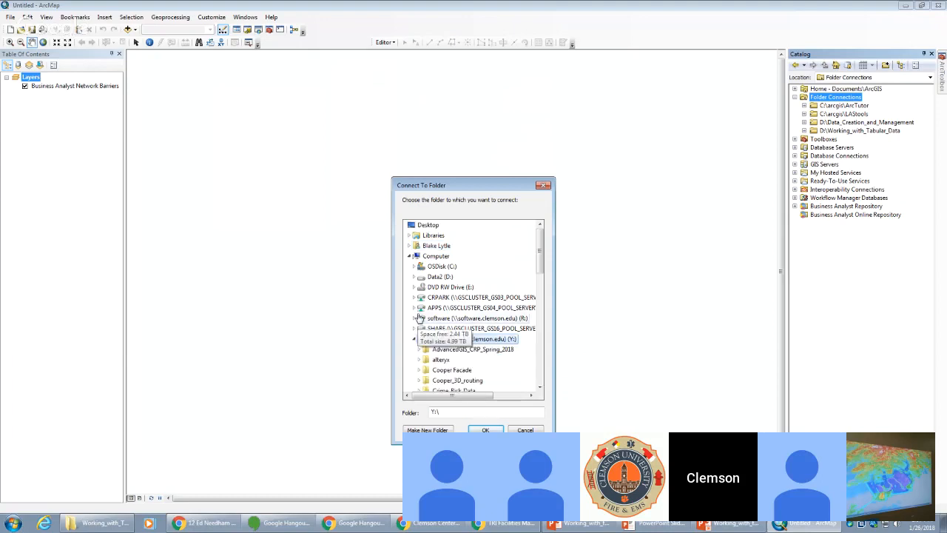
{"action": "left_click", "coordinate": [415, 339]}
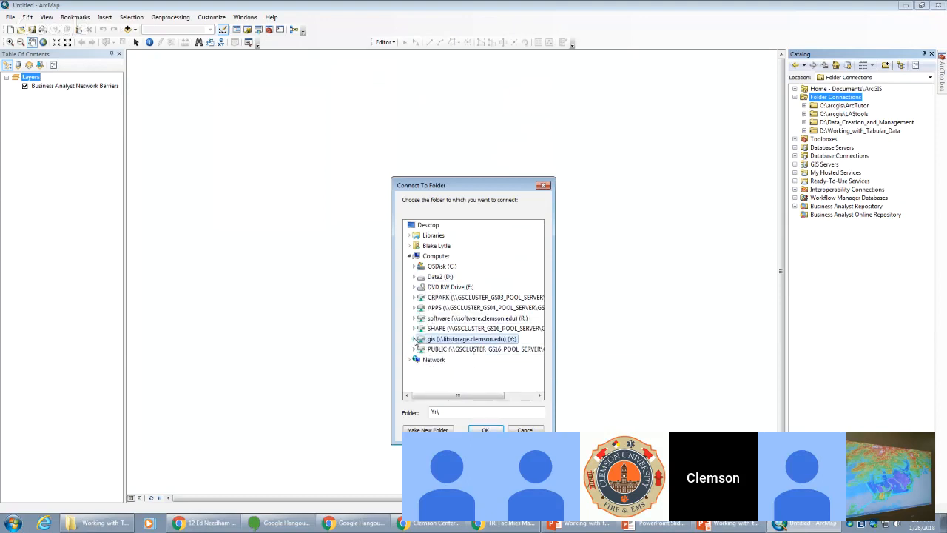
{"action": "left_click", "coordinate": [415, 339]}
{"action": "scroll", "coordinate": [463, 320], "scroll_direction": "down", "scroll_amount": 3}
{"action": "scroll", "coordinate": [464, 320], "scroll_direction": "down", "scroll_amount": 1}
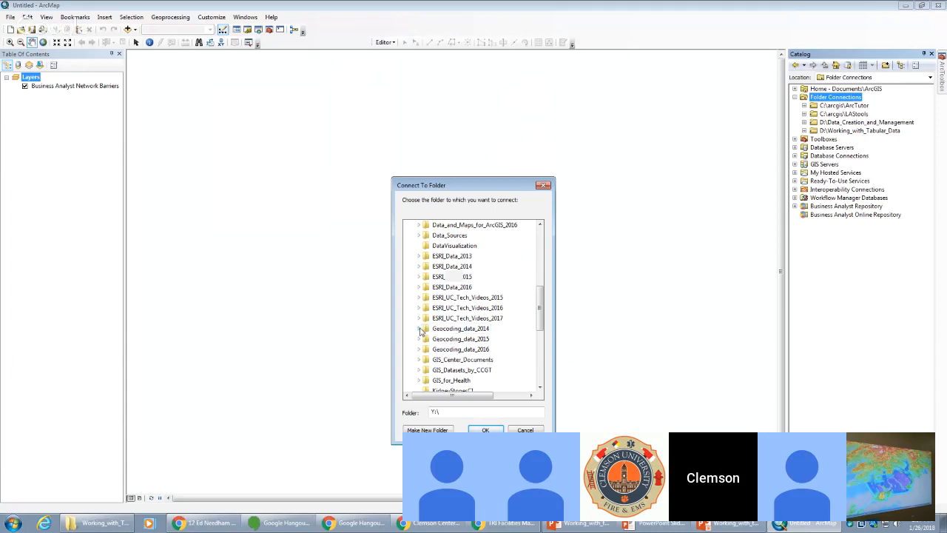
{"action": "left_click", "coordinate": [420, 329]}
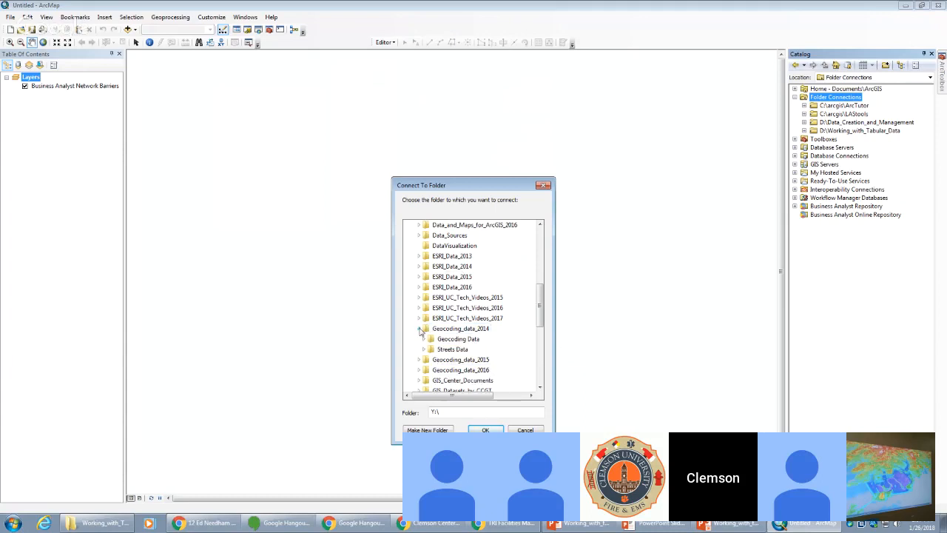
{"action": "double_click", "coordinate": [440, 339]}
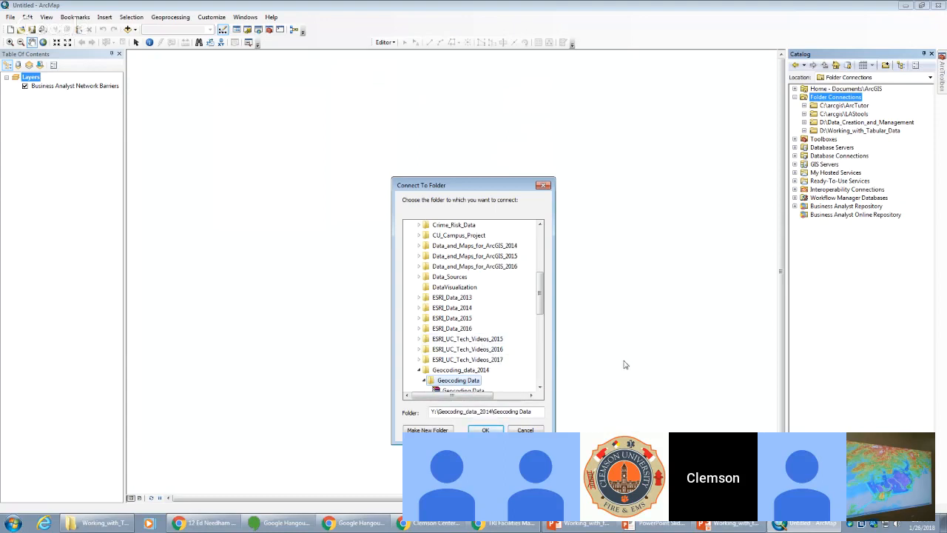
{"action": "scroll", "coordinate": [569, 367], "scroll_direction": "up", "scroll_amount": 5}
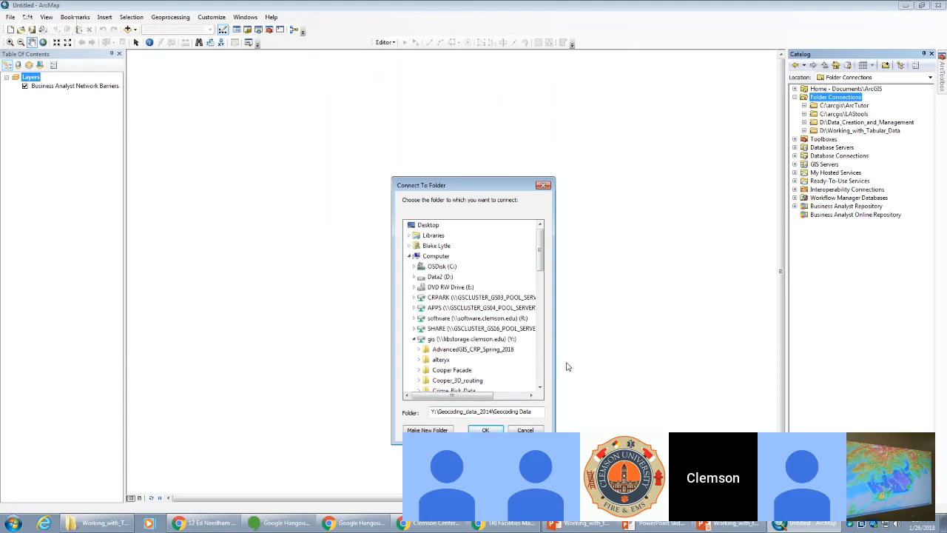
{"action": "scroll", "coordinate": [514, 354], "scroll_direction": "down", "scroll_amount": 5}
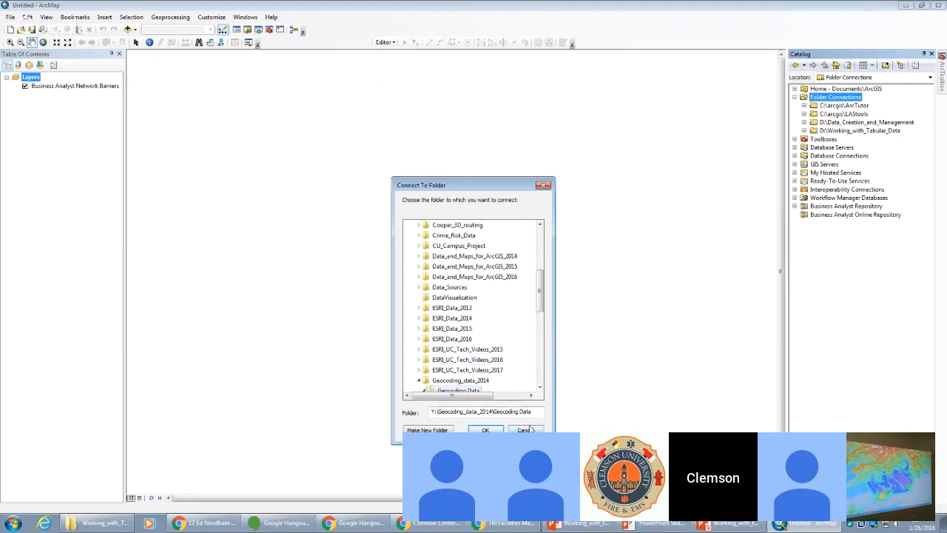
{"action": "left_click", "coordinate": [525, 430]}
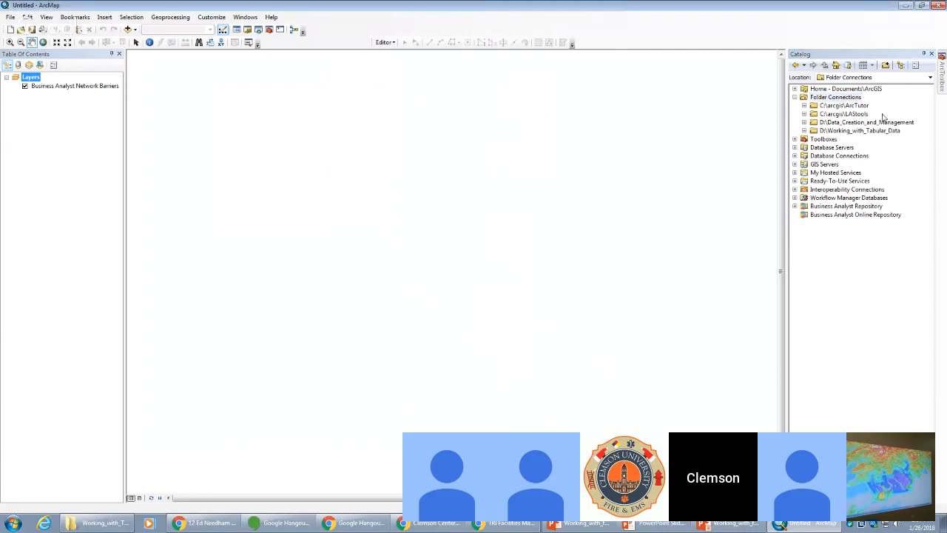
- Add a folder connection to Y:\Geocoding_data_2014\Geocoding Data in the Catalog and expand it to list its address locators
{"action": "right_click", "coordinate": [823, 98]}
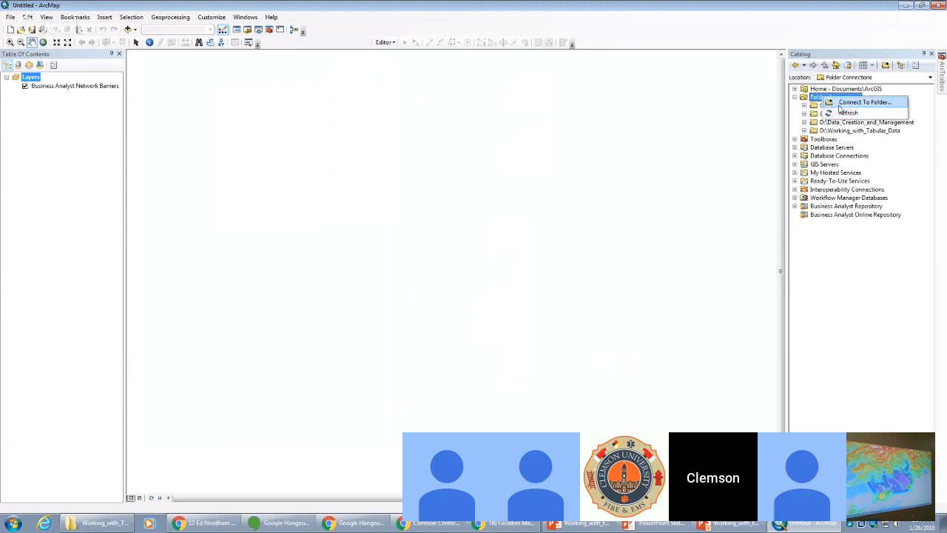
{"action": "left_click", "coordinate": [847, 103]}
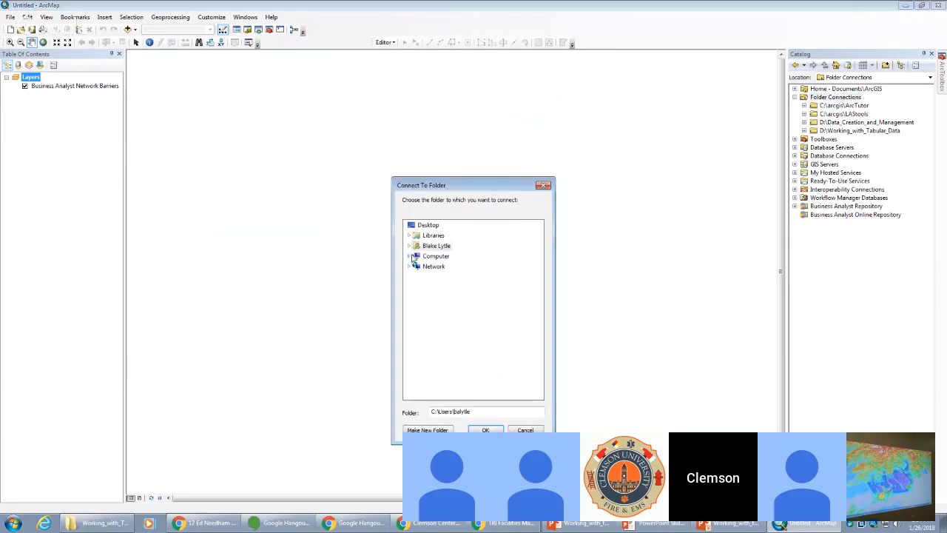
{"action": "left_click", "coordinate": [408, 256]}
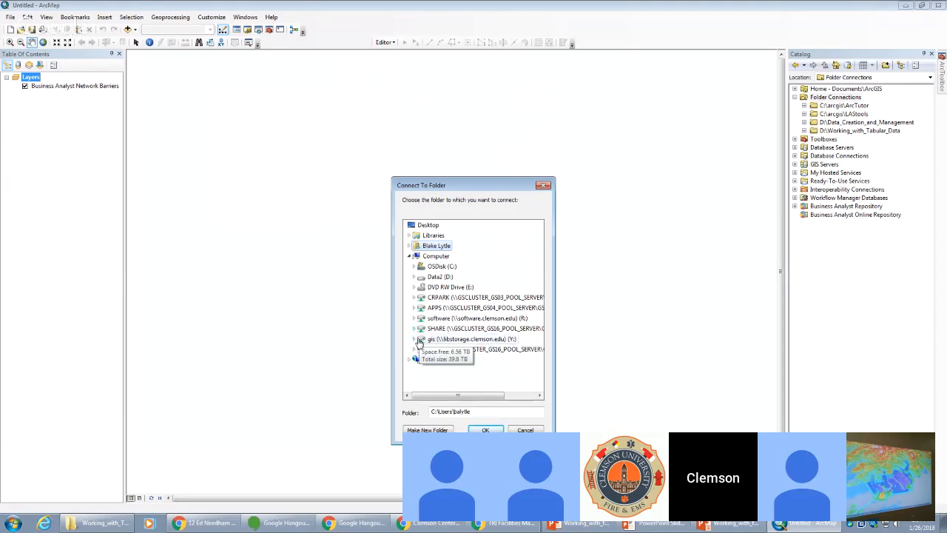
{"action": "double_click", "coordinate": [420, 340]}
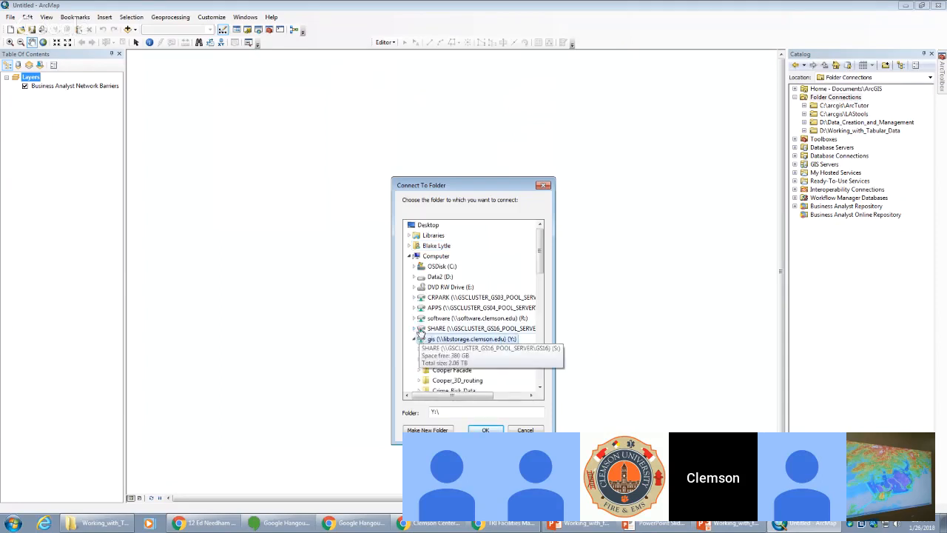
{"action": "scroll", "coordinate": [420, 330], "scroll_direction": "down", "scroll_amount": 3}
{"action": "scroll", "coordinate": [419, 330], "scroll_direction": "down", "scroll_amount": 3}
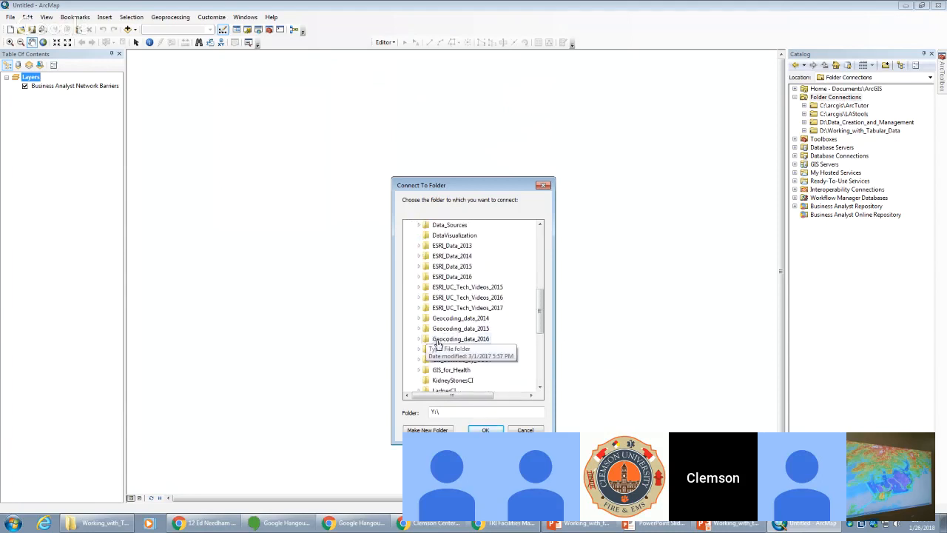
{"action": "double_click", "coordinate": [437, 318]}
{"action": "scroll", "coordinate": [426, 322], "scroll_direction": "up", "scroll_amount": 2}
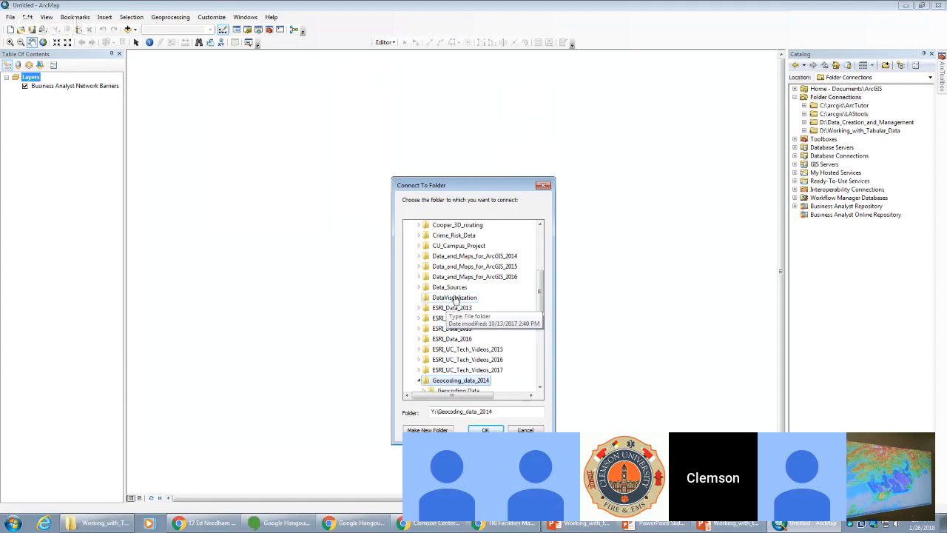
{"action": "scroll", "coordinate": [454, 304], "scroll_direction": "down", "scroll_amount": 2}
{"action": "left_click", "coordinate": [457, 315]}
{"action": "scroll", "coordinate": [458, 315], "scroll_direction": "up", "scroll_amount": 2}
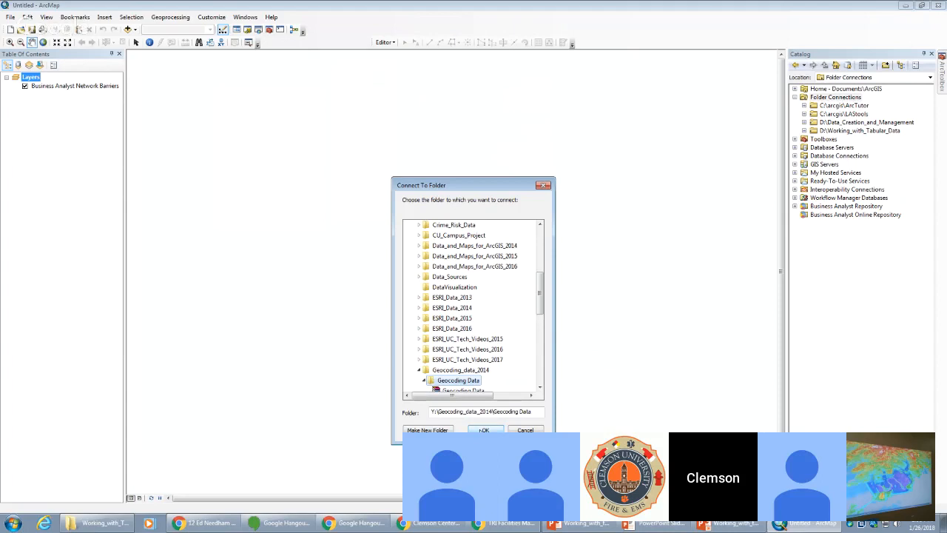
{"action": "left_click", "coordinate": [484, 430]}
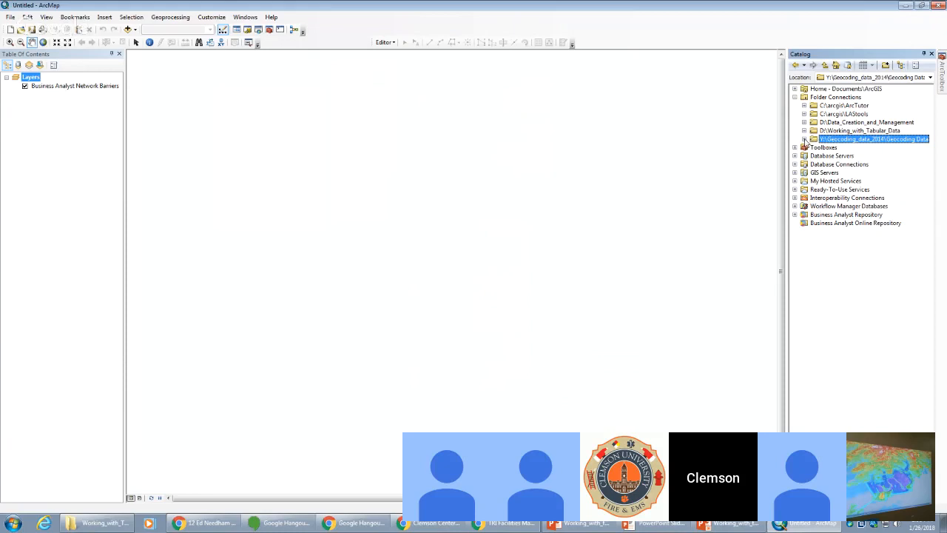
{"action": "left_click", "coordinate": [805, 139]}
{"action": "left_click", "coordinate": [806, 138]}
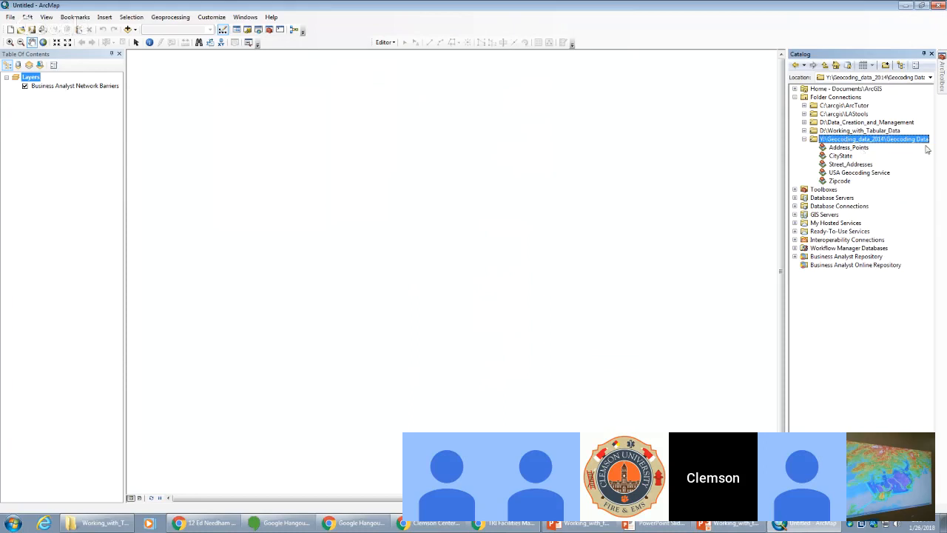
{"action": "right_click", "coordinate": [834, 98]}
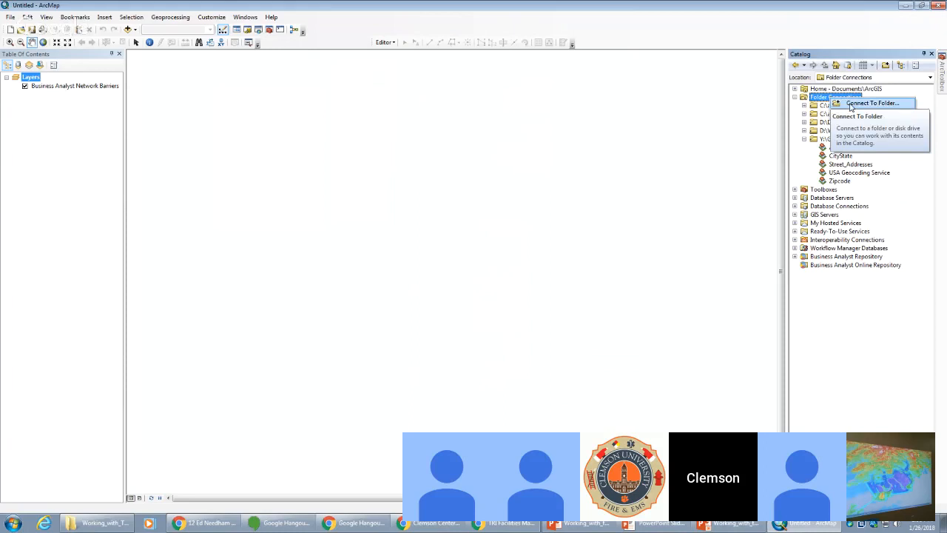
{"action": "left_click", "coordinate": [853, 105]}
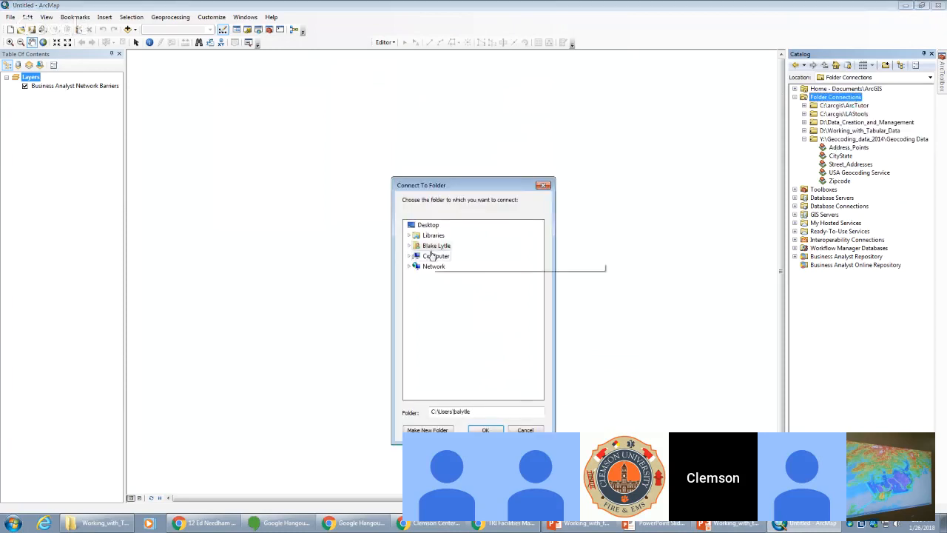
{"action": "left_click", "coordinate": [411, 256]}
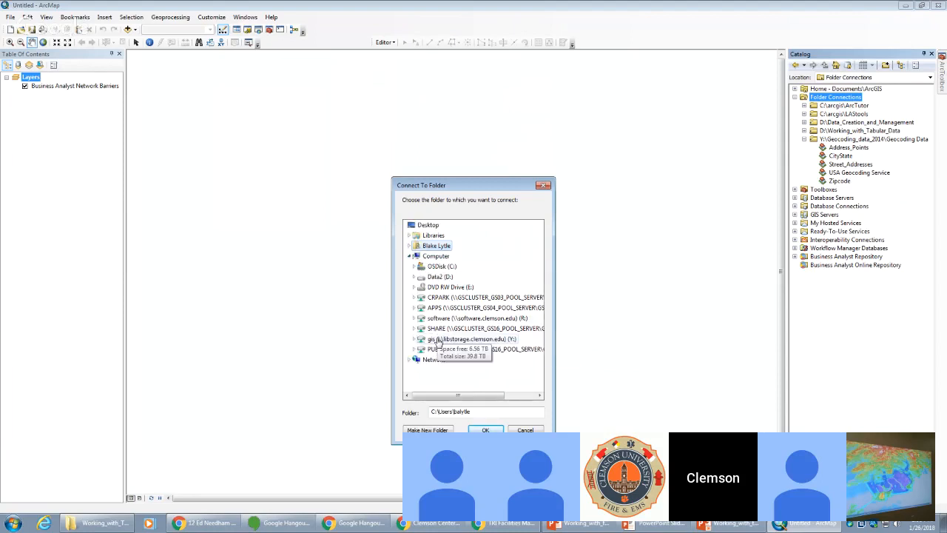
{"action": "double_click", "coordinate": [438, 340]}
{"action": "scroll", "coordinate": [464, 318], "scroll_direction": "down", "scroll_amount": 4}
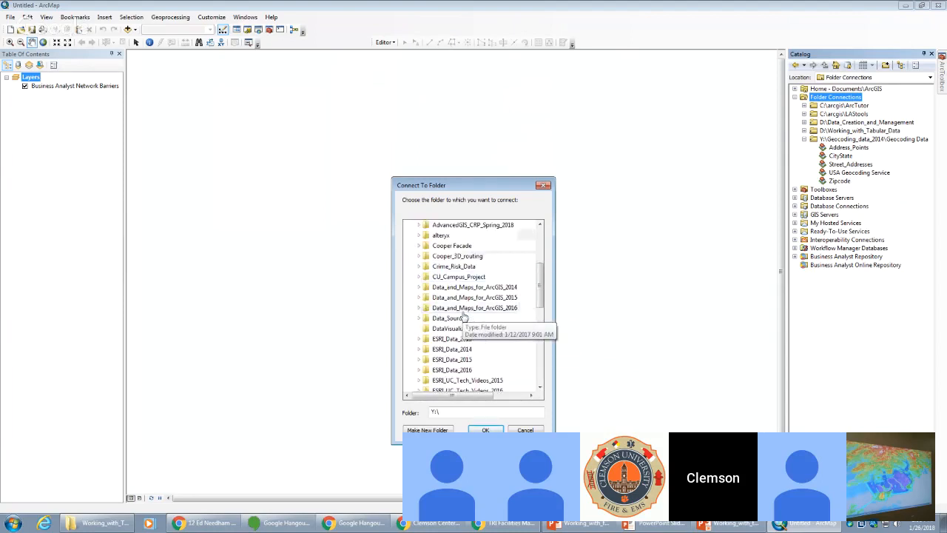
{"action": "scroll", "coordinate": [464, 317], "scroll_direction": "down", "scroll_amount": 3}
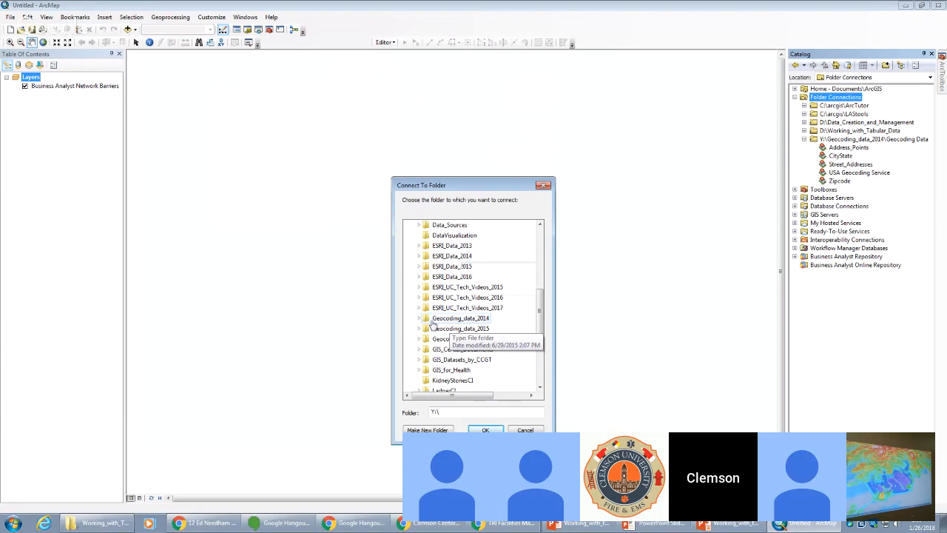
{"action": "double_click", "coordinate": [432, 320]}
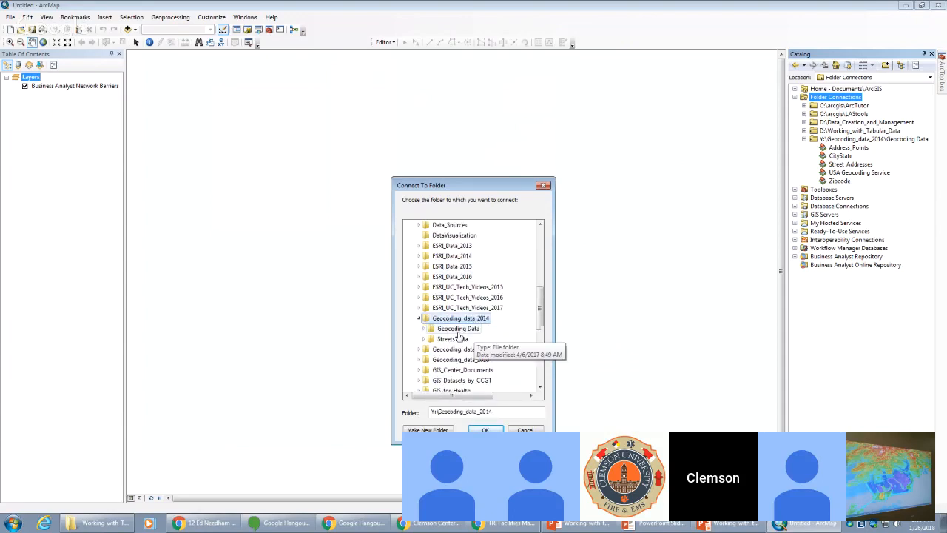
{"action": "double_click", "coordinate": [455, 328]}
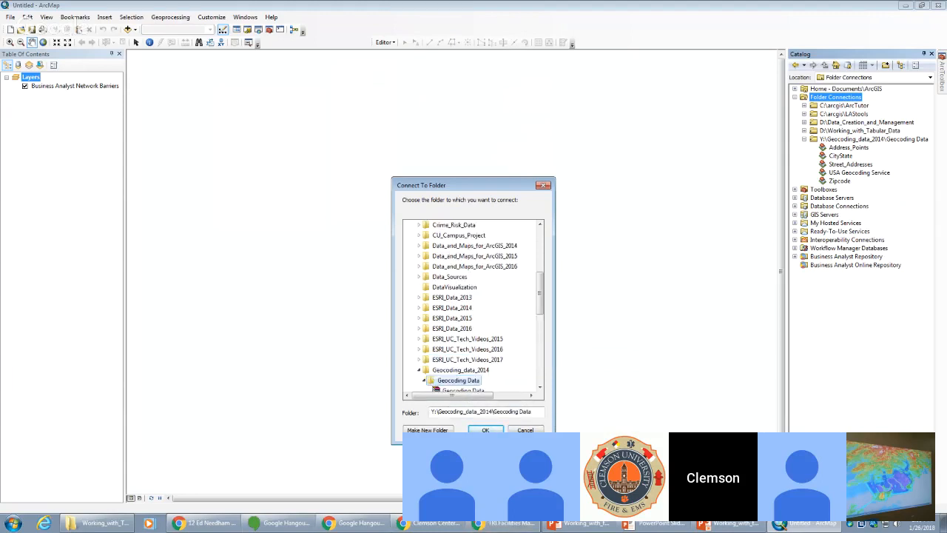
{"action": "left_click", "coordinate": [536, 430]}
- Review the address locators in the Geocoding Data folder, including Address_Points, Zipcode and Street_Addresses
{"action": "left_click", "coordinate": [870, 148]}
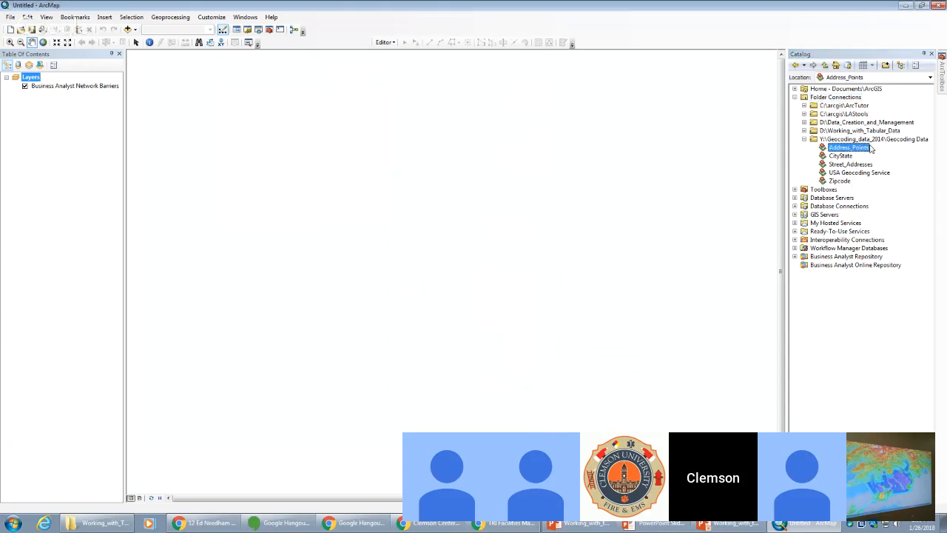
{"action": "left_click", "coordinate": [871, 141]}
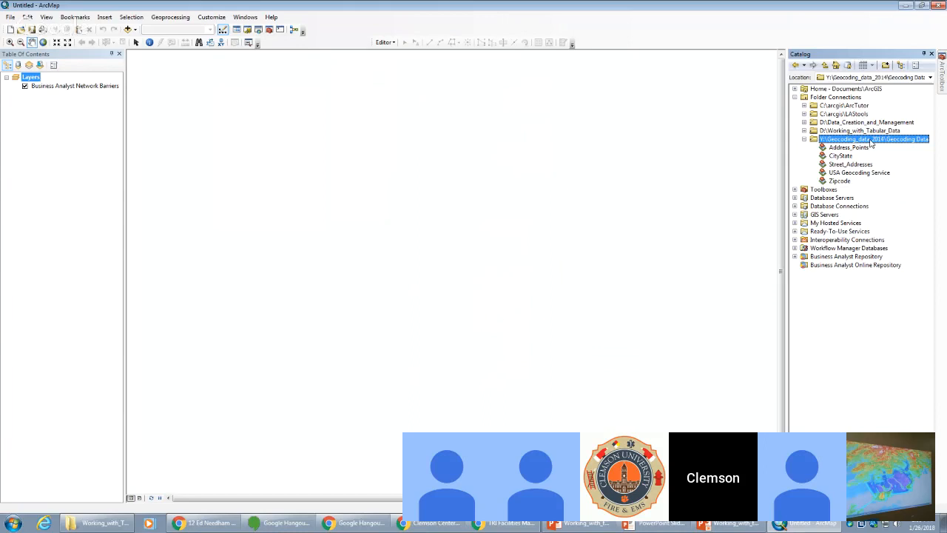
{"action": "left_click", "coordinate": [849, 182]}
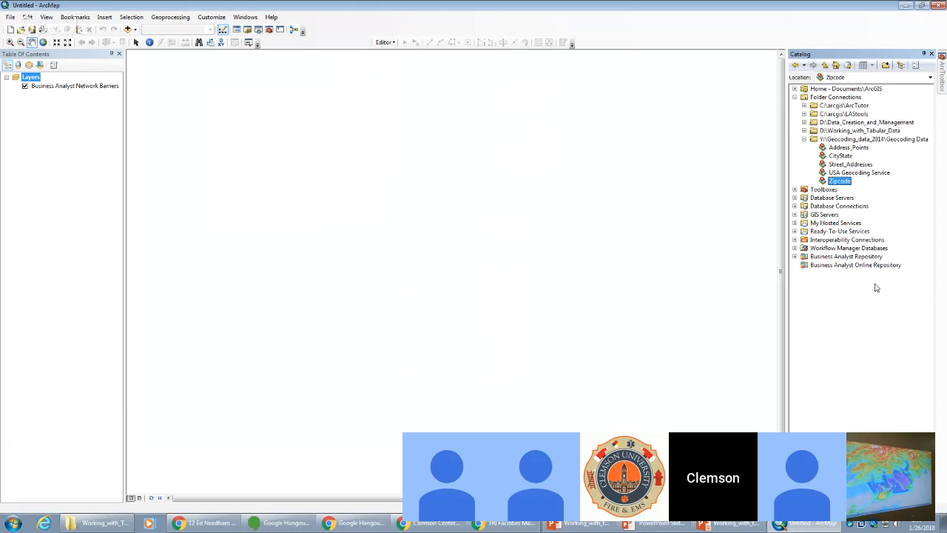
{"action": "left_click", "coordinate": [839, 155]}
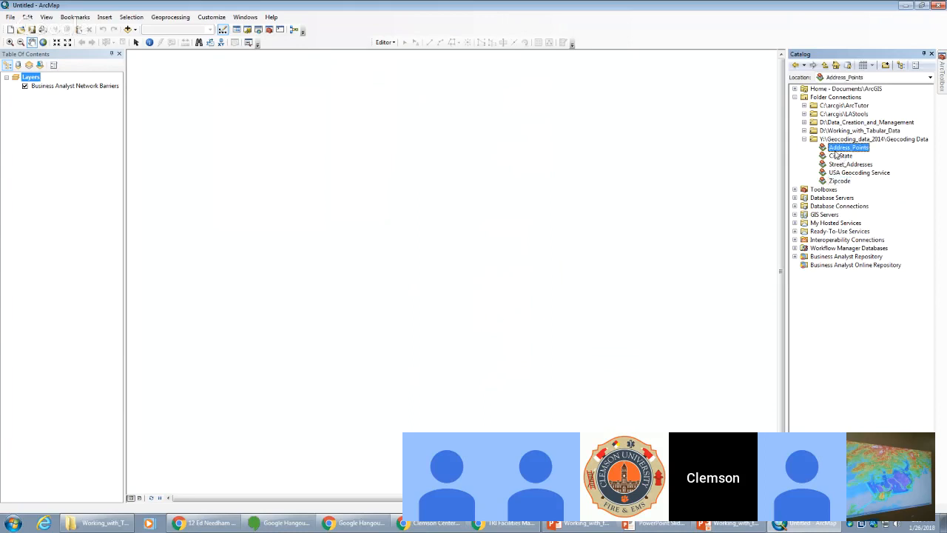
{"action": "left_click", "coordinate": [842, 164]}
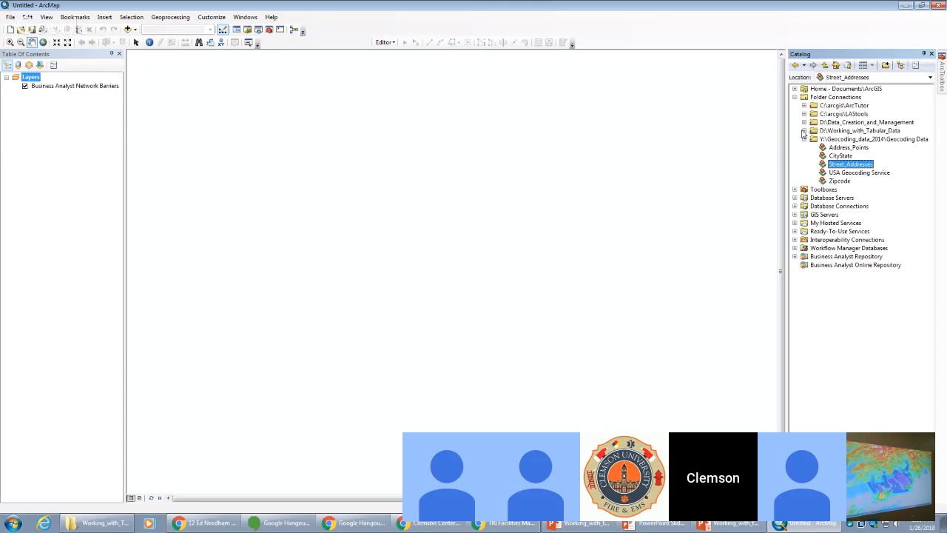
- Expand D:\Working_with_Tabular_Data in the Catalog and add TRI_Facilities_2014_clean.csv to the map
{"action": "left_click", "coordinate": [804, 131]}
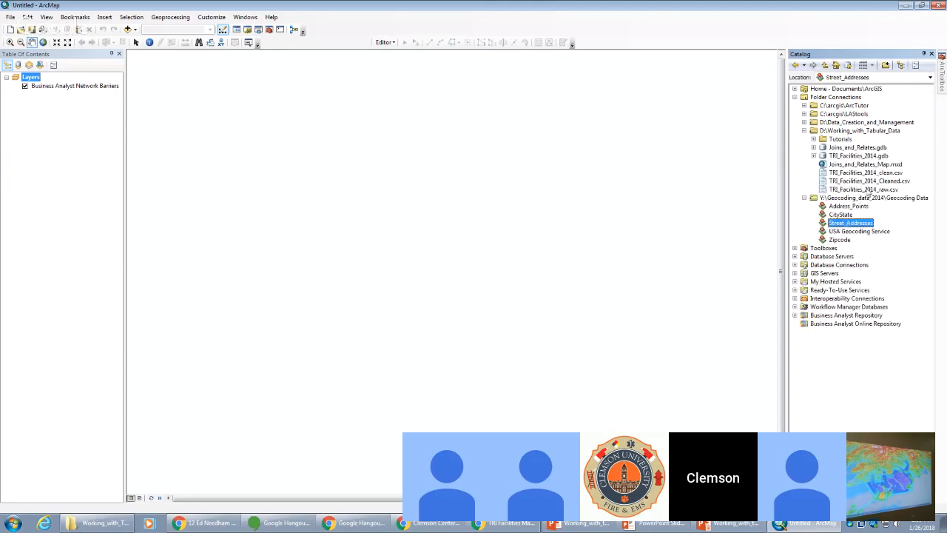
{"action": "left_click", "coordinate": [867, 174]}
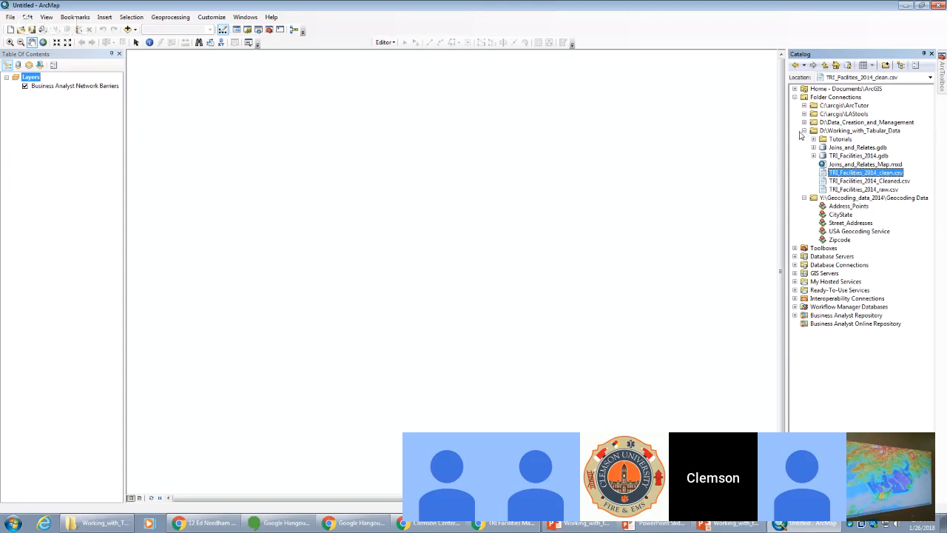
{"action": "left_click", "coordinate": [874, 173]}
{"action": "left_click", "coordinate": [916, 182]}
{"action": "left_click_drag", "start_coordinate": [897, 175], "coordinate": [664, 170]}
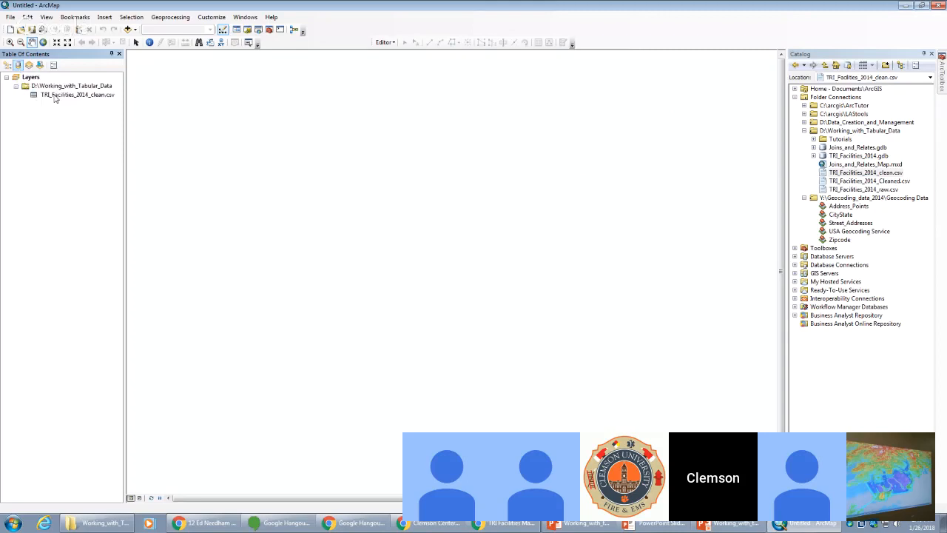
- Open the attribute table of TRI_Facilities_2014_clean.csv from the map's layer list
{"action": "left_click", "coordinate": [34, 87]}
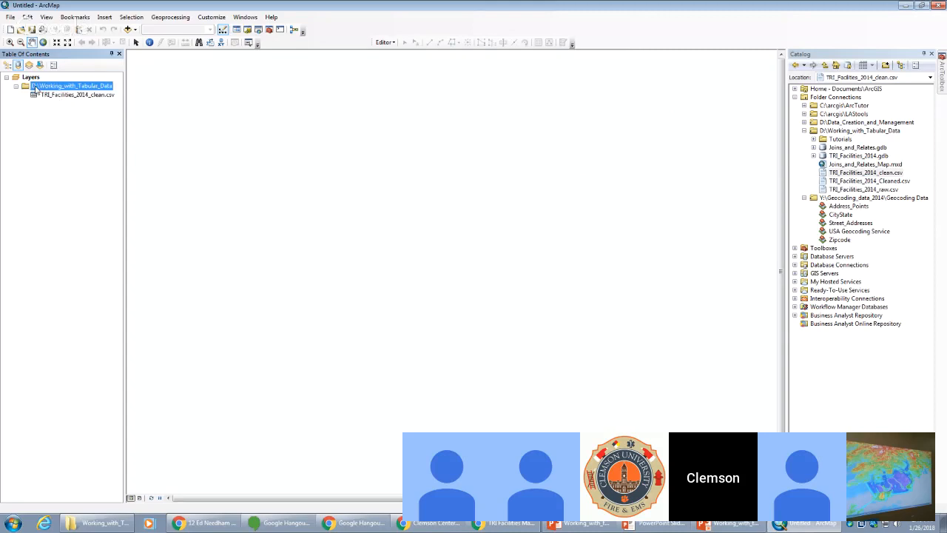
{"action": "right_click", "coordinate": [78, 96]}
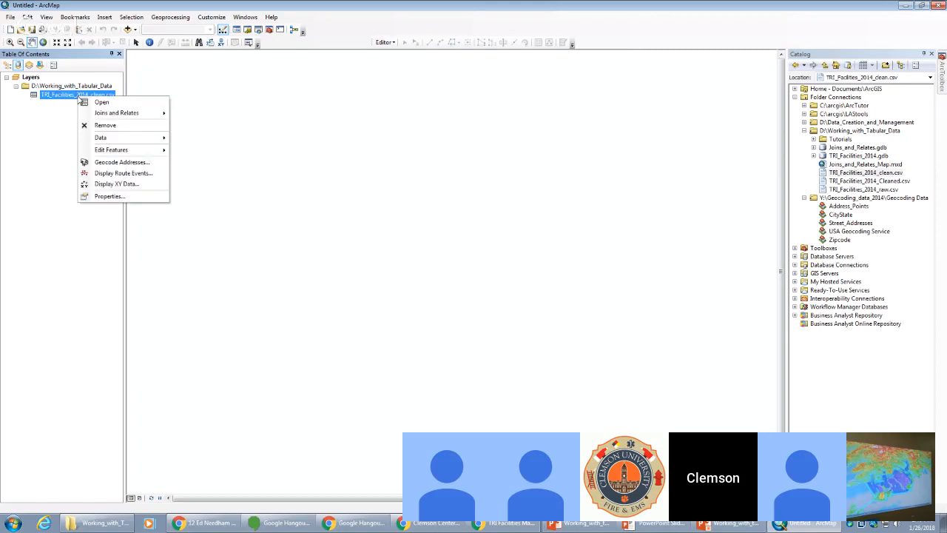
{"action": "left_click", "coordinate": [63, 99]}
{"action": "right_click", "coordinate": [64, 97]}
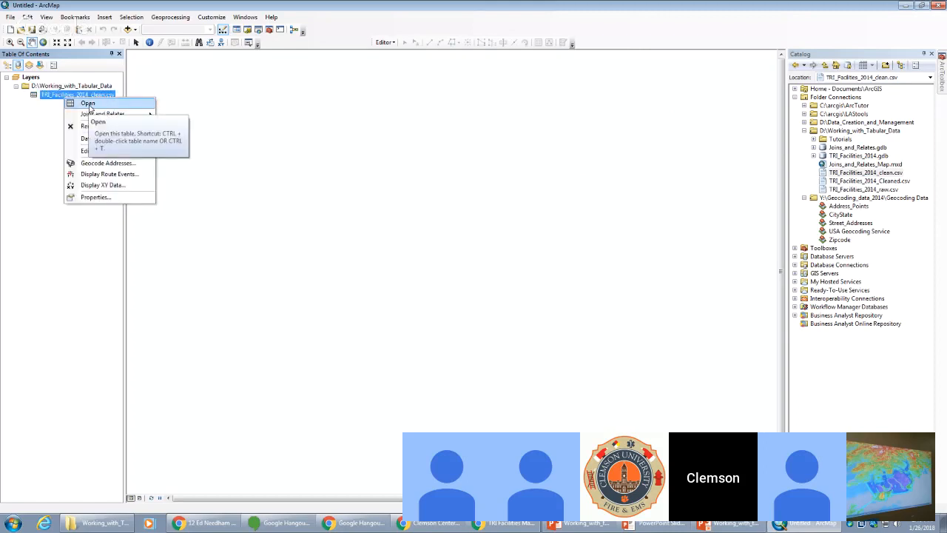
{"action": "left_click", "coordinate": [88, 104]}
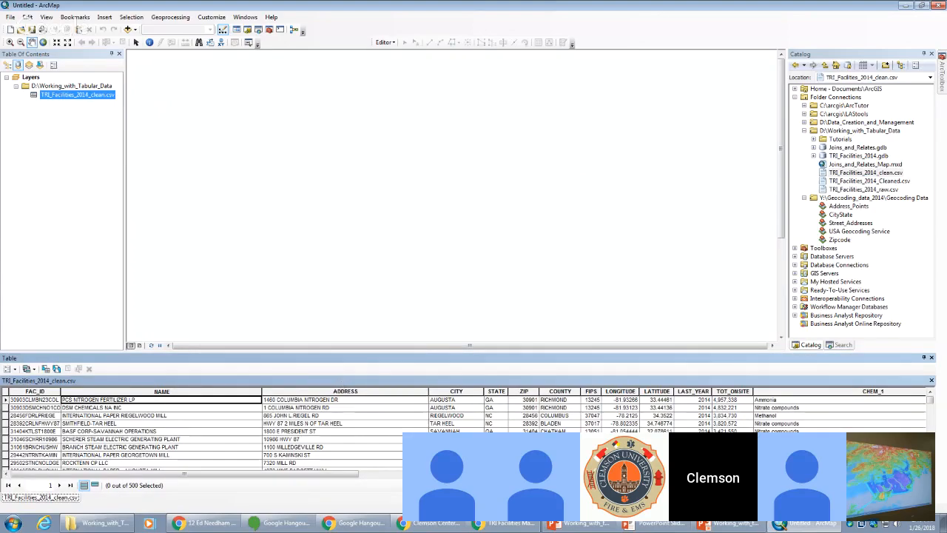
- Examine the facility table's rows and columns, from the address and coordinate fields through to the chemical amount fields
{"action": "left_click_drag", "start_coordinate": [312, 476], "coordinate": [858, 476]}
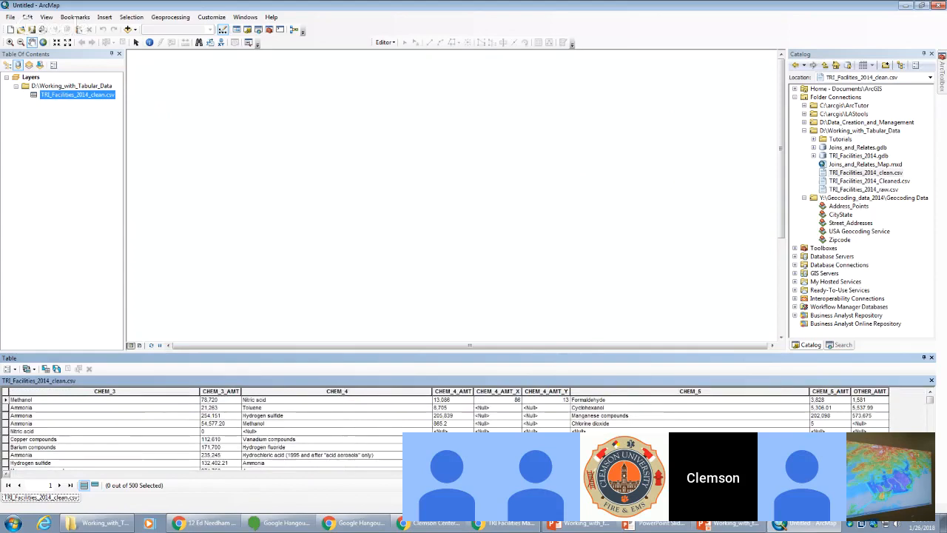
{"action": "scroll", "coordinate": [444, 429], "scroll_direction": "down", "scroll_amount": 5}
{"action": "scroll", "coordinate": [222, 429], "scroll_direction": "down", "scroll_amount": 5}
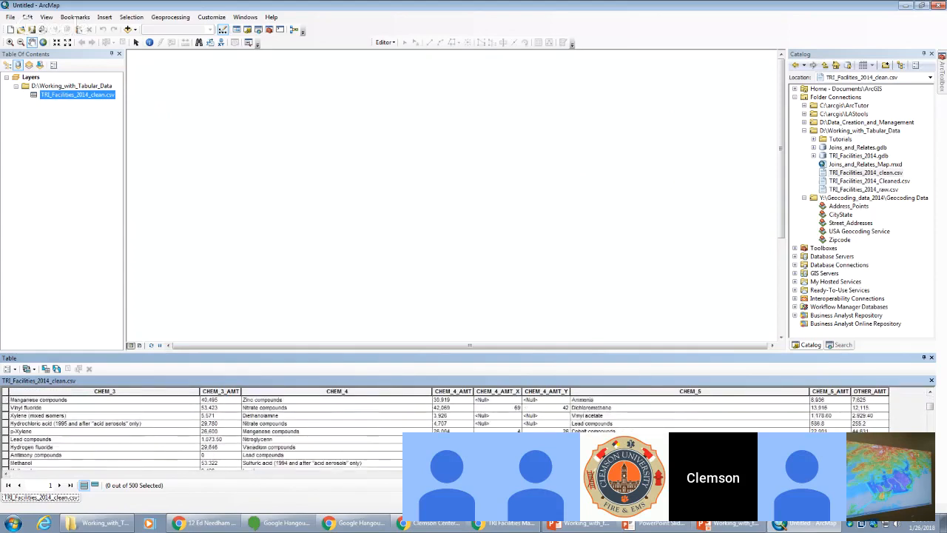
{"action": "left_click_drag", "start_coordinate": [739, 474], "coordinate": [48, 471]}
{"action": "scroll", "coordinate": [66, 429], "scroll_direction": "up", "scroll_amount": 3}
{"action": "right_click", "coordinate": [99, 400]}
{"action": "left_click", "coordinate": [121, 383]}
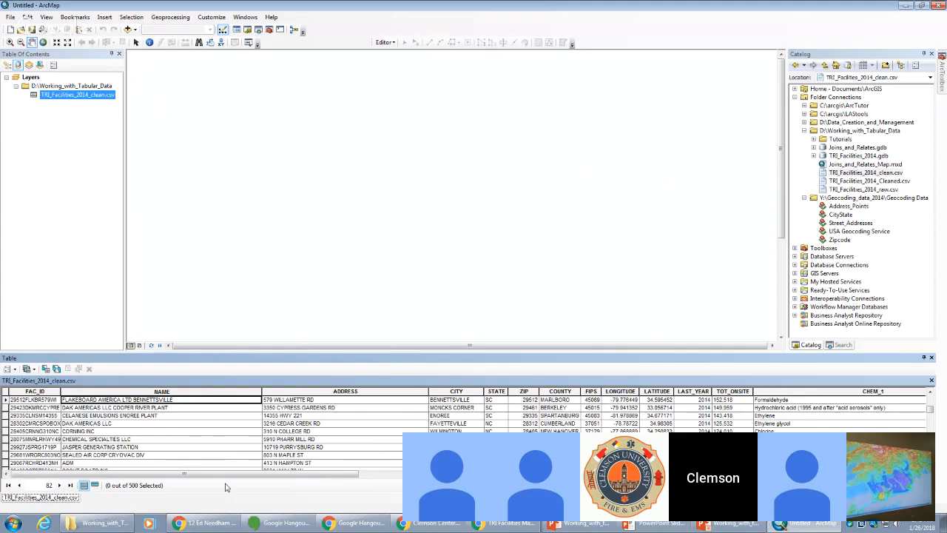
{"action": "mouse_move", "coordinate": [226, 475]}
{"action": "left_mouse_down"}
{"action": "mouse_move", "coordinate": [767, 475]}
{"action": "mouse_move", "coordinate": [214, 475]}
{"action": "left_mouse_up"}
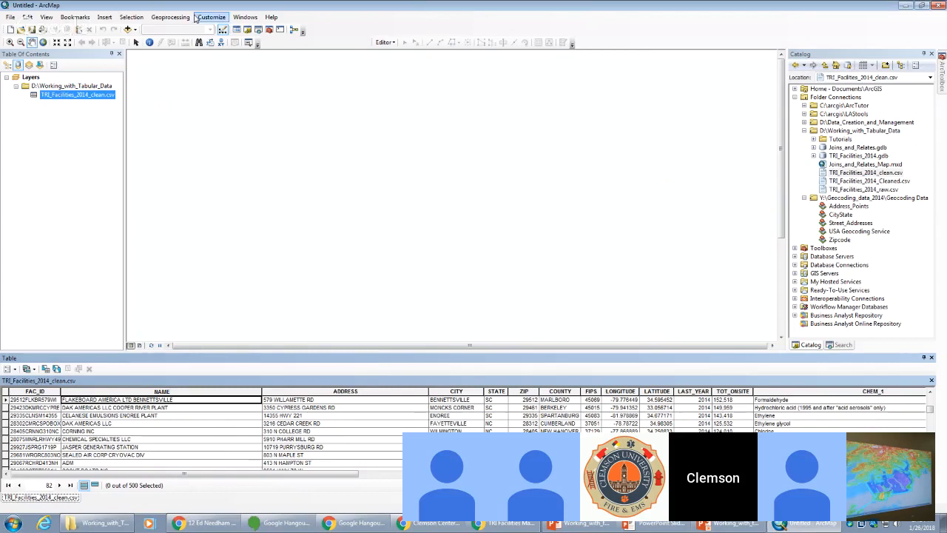
- Display the Geocoding toolbar and place it over the upper part of the map area
{"action": "left_click", "coordinate": [216, 18]}
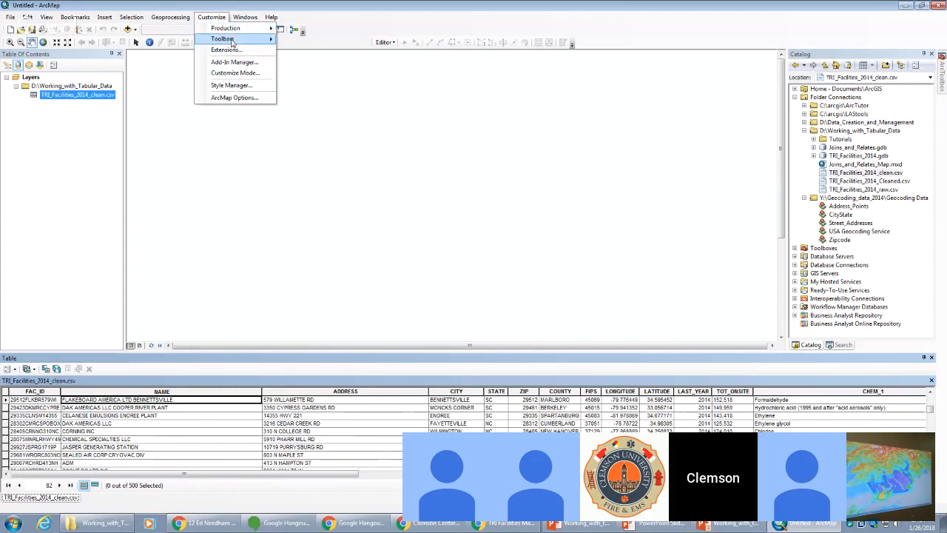
{"action": "mouse_move", "coordinate": [226, 38]}
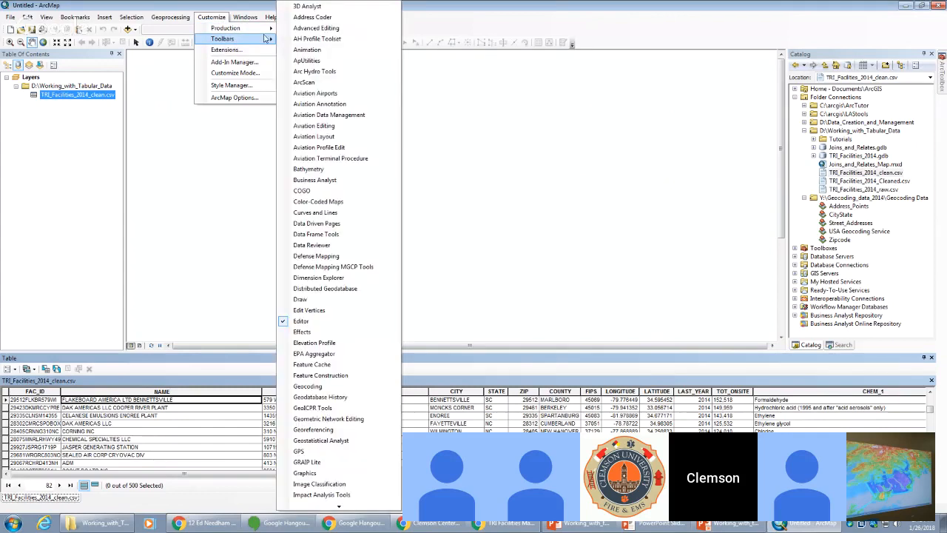
{"action": "left_click", "coordinate": [353, 389]}
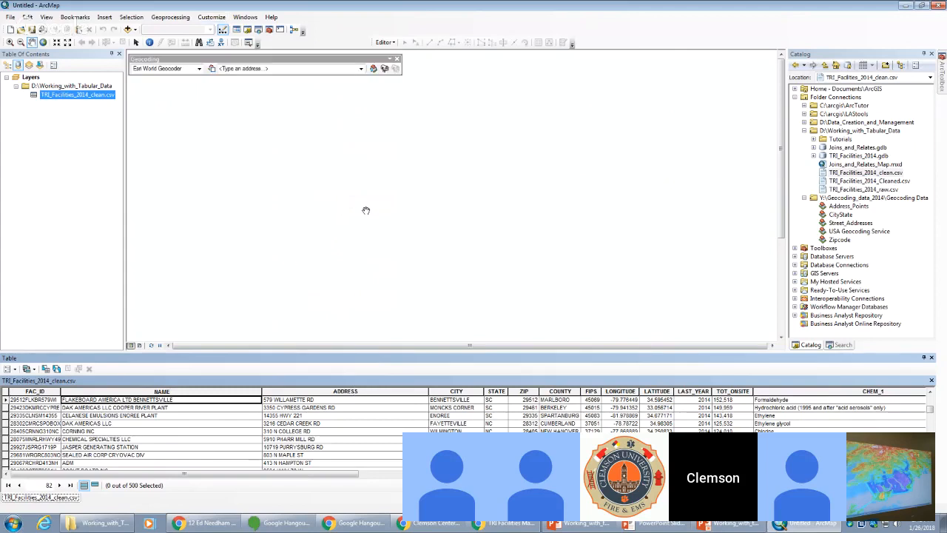
{"action": "key", "text": "alt+Tab"}
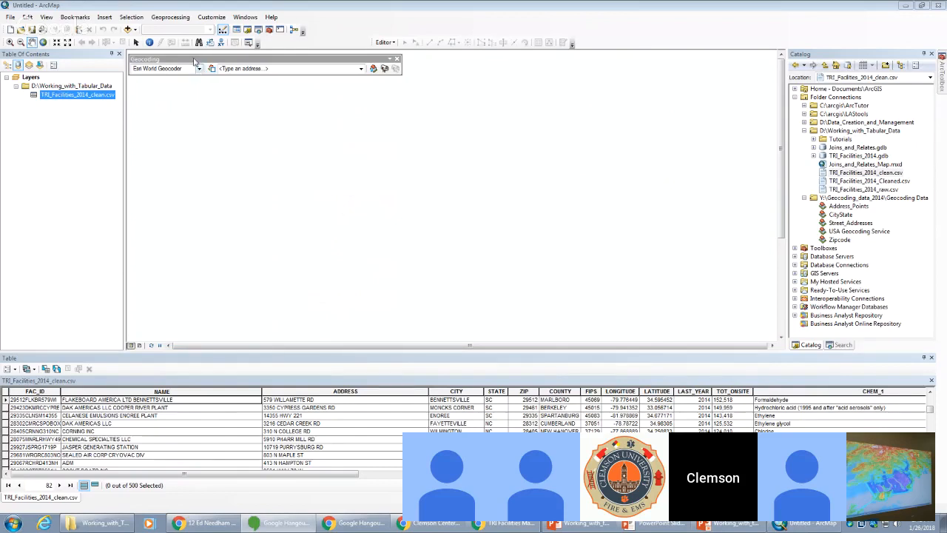
{"action": "left_click_drag", "start_coordinate": [133, 59], "coordinate": [198, 74]}
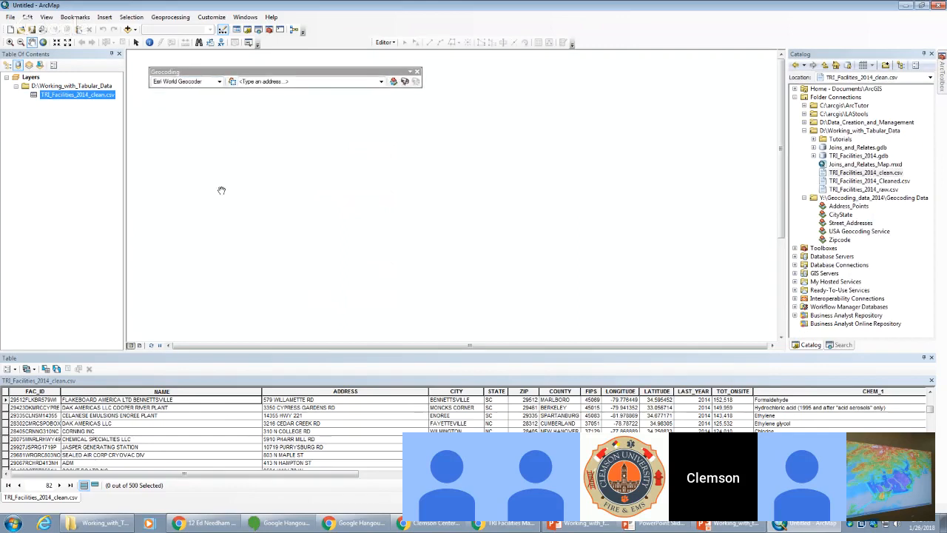
- Check the available address locators, then load the Street_Addresses locator from the Geocoding Data folder into the Geocoding toolbar
{"action": "left_click", "coordinate": [219, 81]}
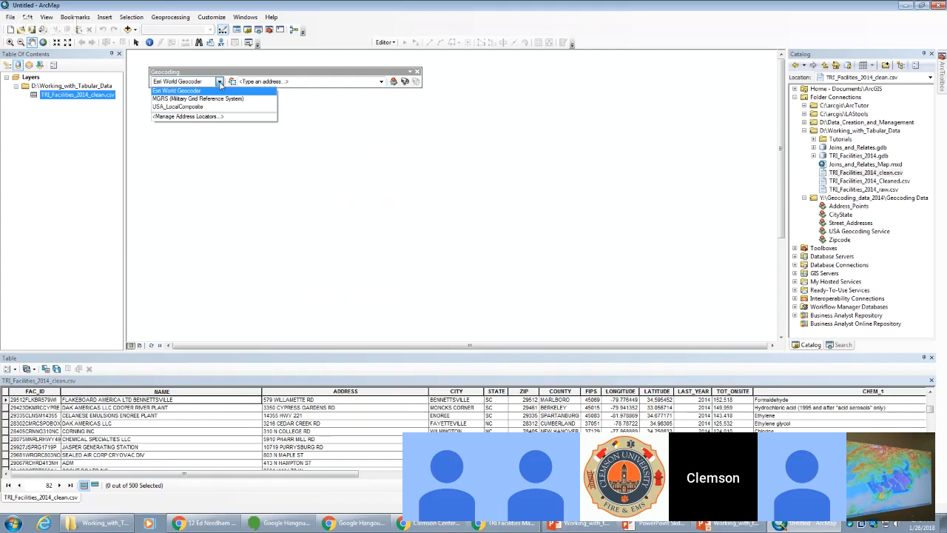
{"action": "left_click", "coordinate": [219, 82]}
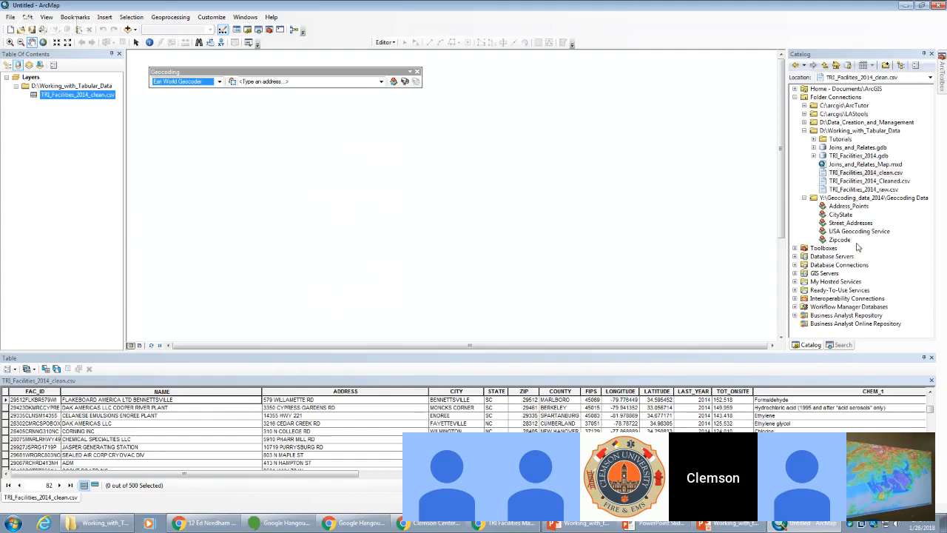
{"action": "left_click", "coordinate": [847, 223]}
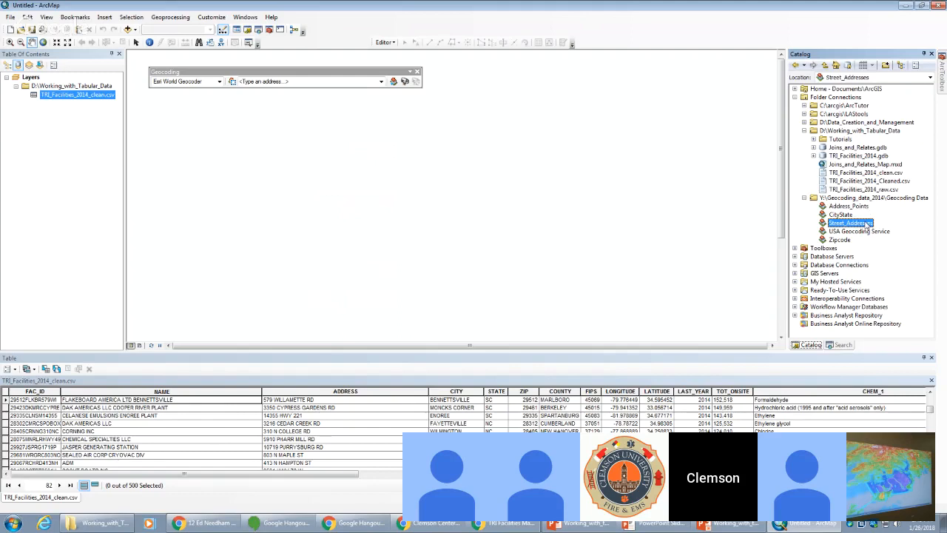
{"action": "left_click_drag", "start_coordinate": [866, 225], "coordinate": [334, 95]}
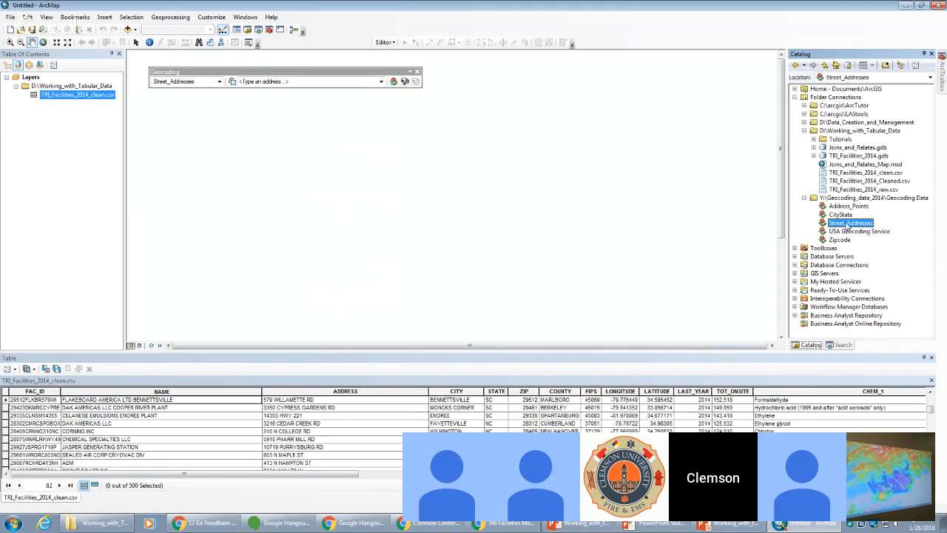
{"action": "left_click", "coordinate": [838, 140]}
{"action": "left_click", "coordinate": [839, 131]}
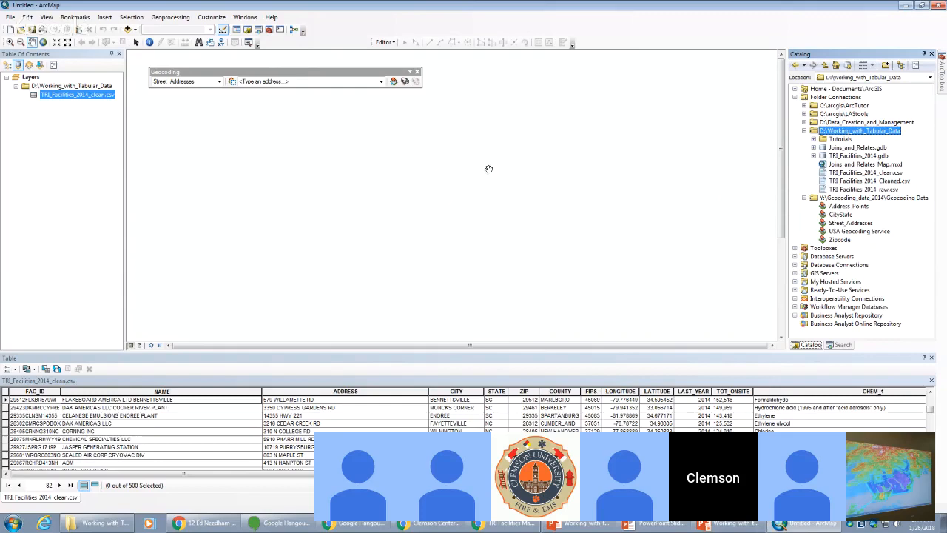
- Start geocoding a table of addresses with the Street_Addresses locator
{"action": "left_click_drag", "start_coordinate": [312, 74], "coordinate": [322, 65]}
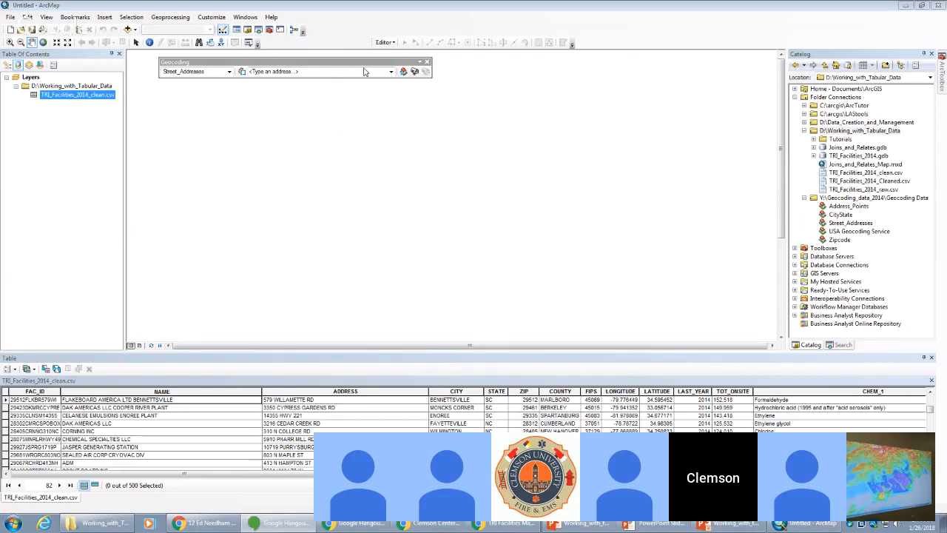
{"action": "left_click", "coordinate": [415, 72]}
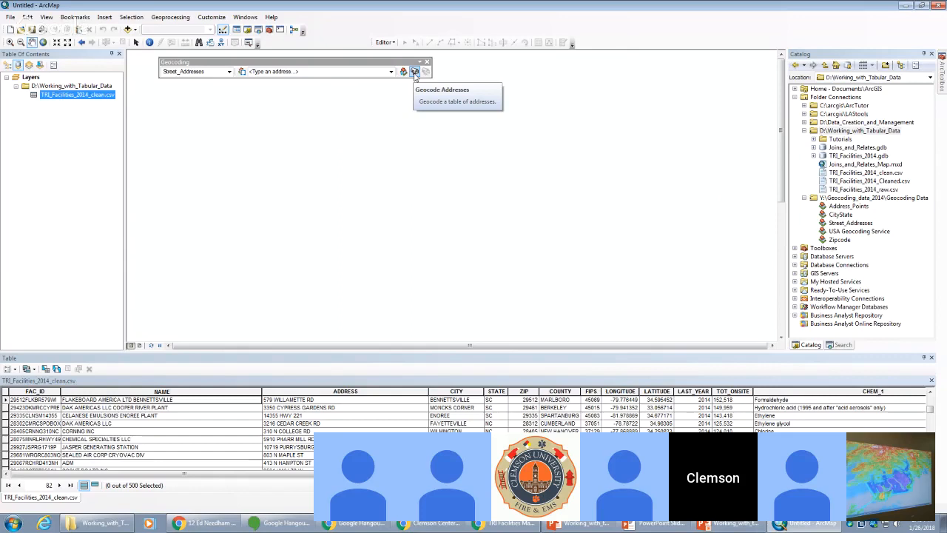
{"action": "left_click", "coordinate": [415, 73]}
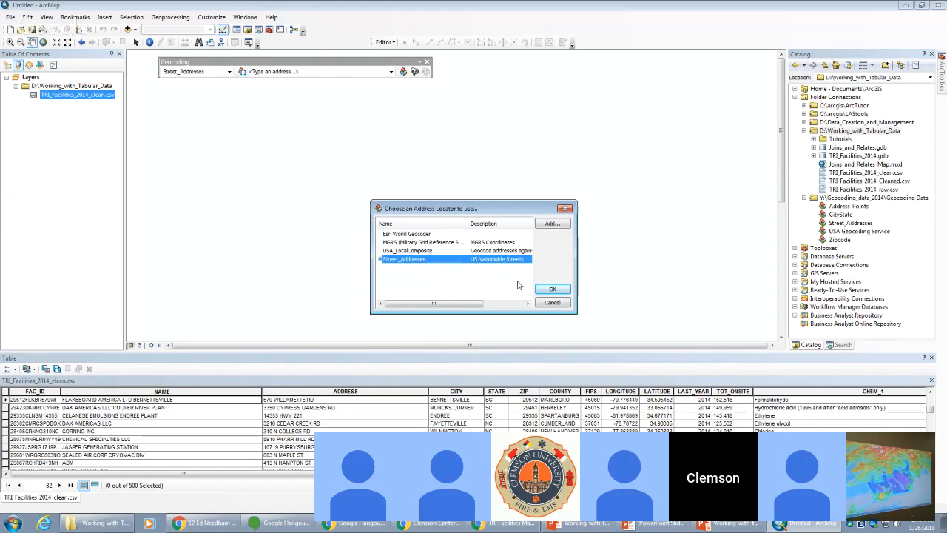
{"action": "left_click", "coordinate": [557, 290]}
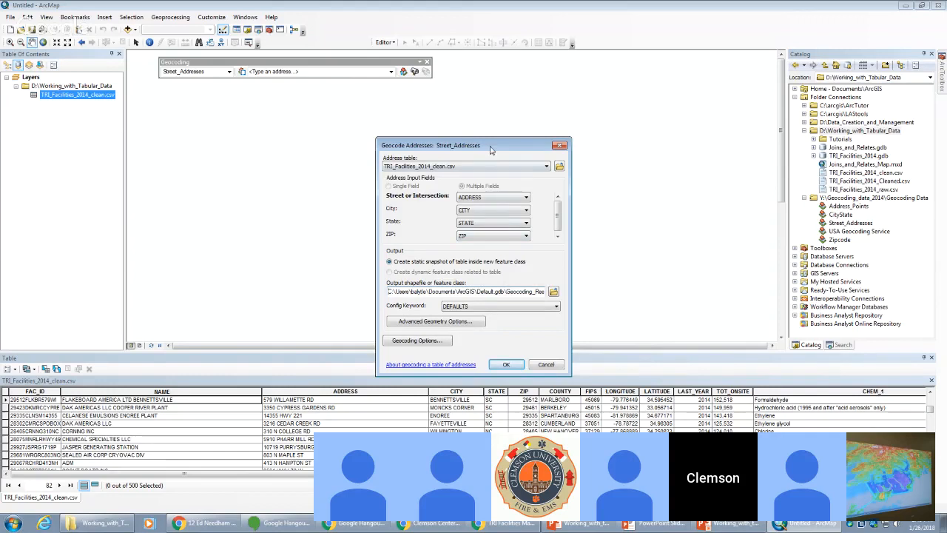
- Check that the street and city input fields are matched to the table's ADDRESS and CITY columns
{"action": "left_click_drag", "start_coordinate": [489, 149], "coordinate": [503, 115]}
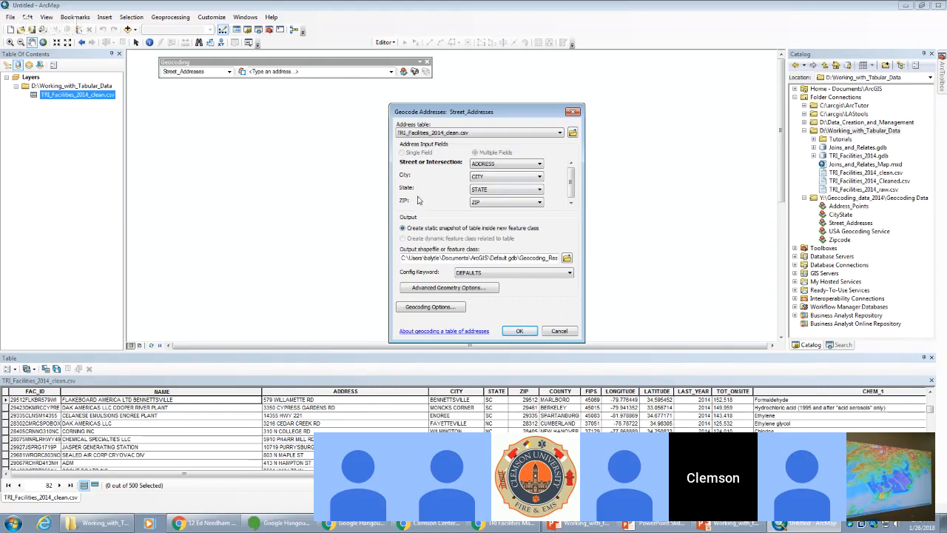
{"action": "left_click", "coordinate": [524, 167]}
{"action": "left_click", "coordinate": [523, 167]}
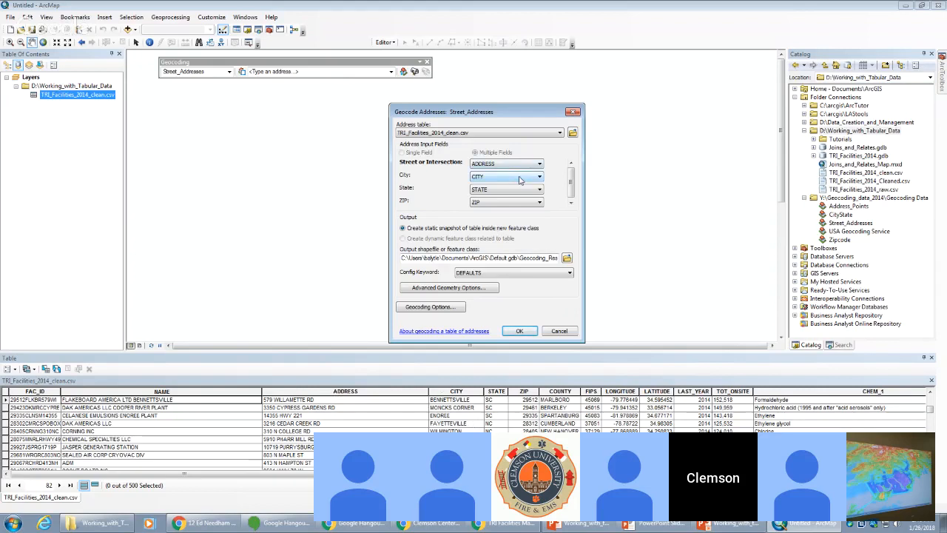
{"action": "left_click", "coordinate": [516, 180]}
{"action": "left_click", "coordinate": [512, 185]}
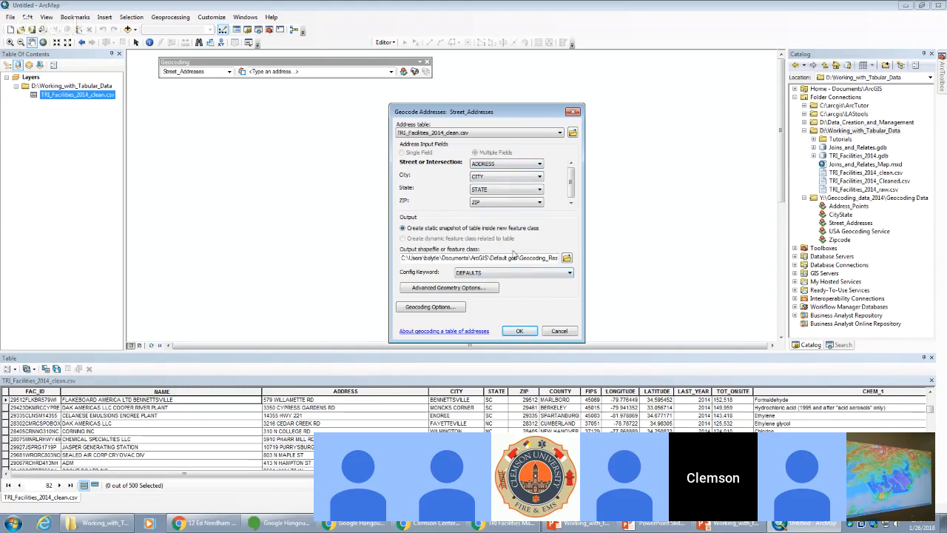
- Set the geocoding output to a feature class named TRI_facilities_2014 in TRI_Facilities_2014.gdb under D:\Working_with_Tabular_Data
{"action": "left_click", "coordinate": [566, 259]}
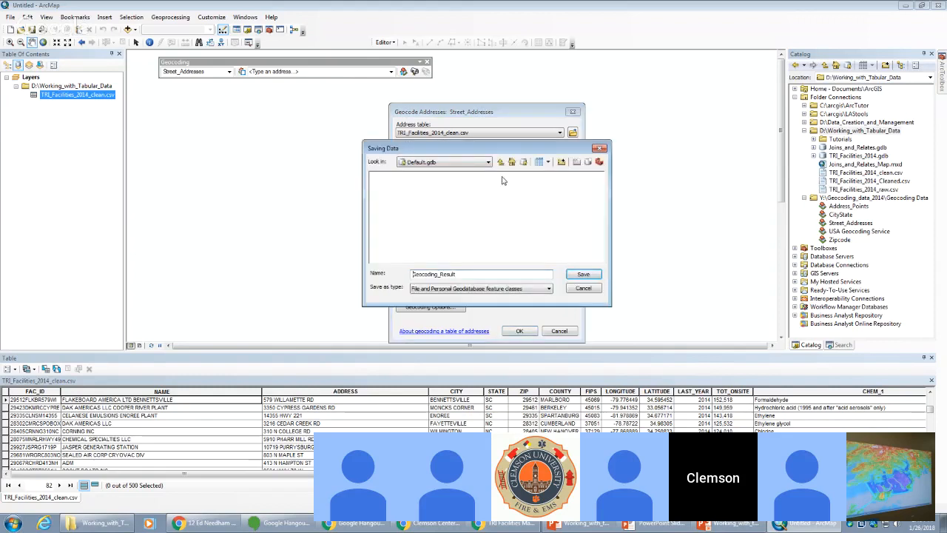
{"action": "left_click", "coordinate": [472, 164]}
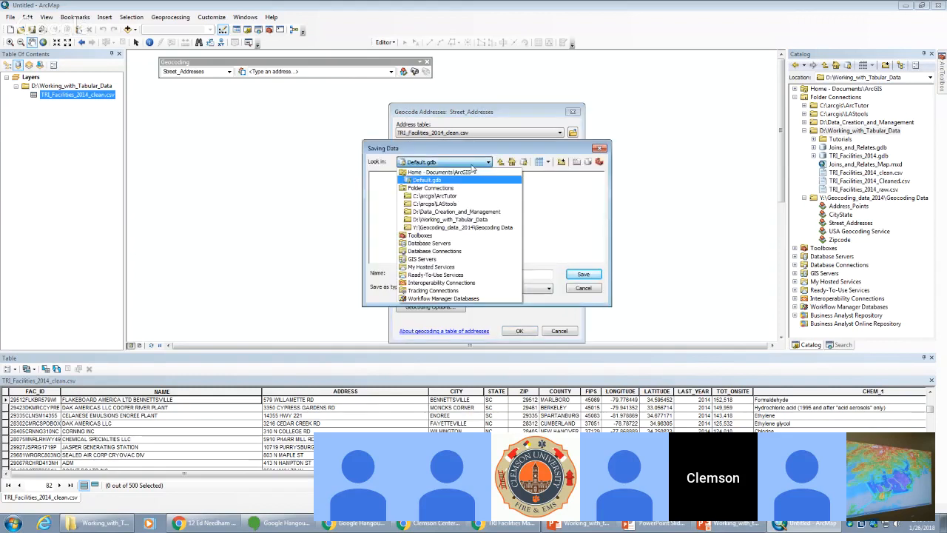
{"action": "left_click", "coordinate": [455, 220]}
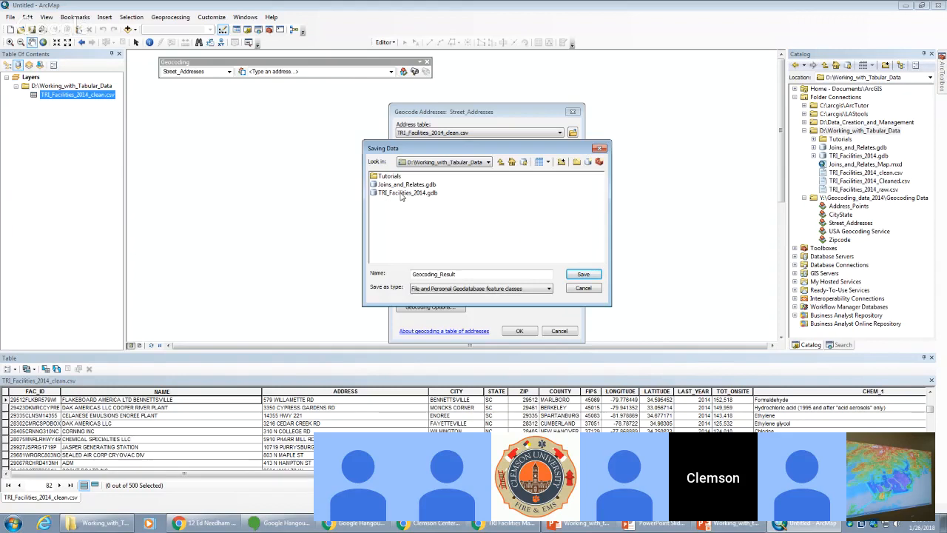
{"action": "left_click", "coordinate": [431, 162]}
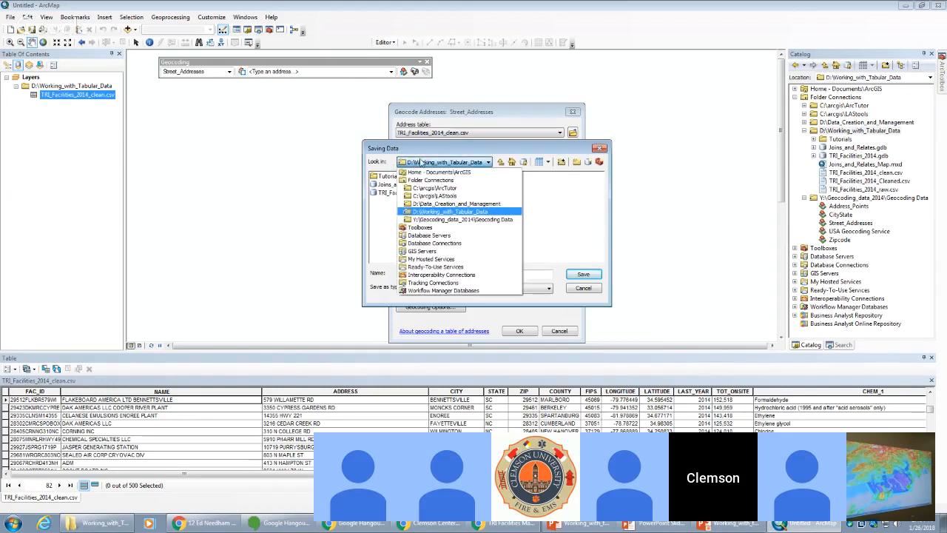
{"action": "left_click", "coordinate": [438, 212]}
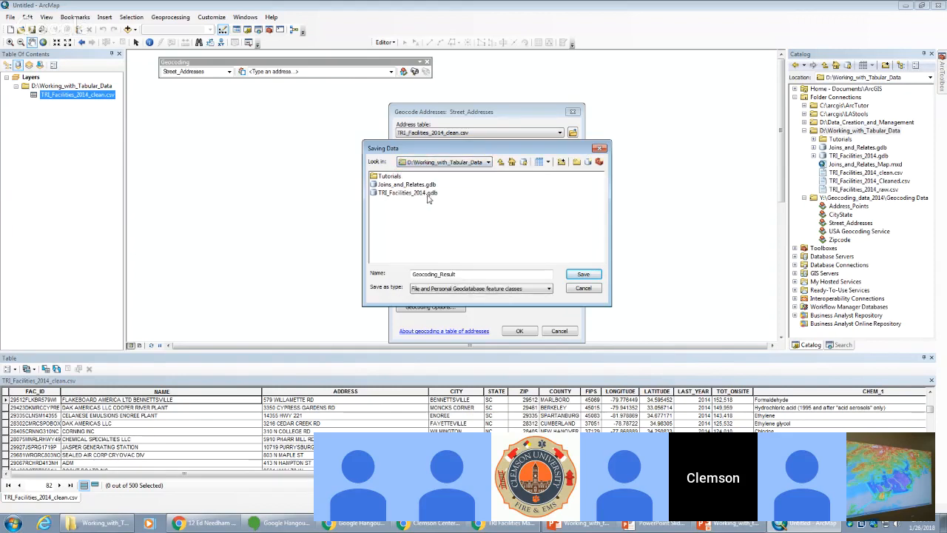
{"action": "double_click", "coordinate": [405, 193]}
{"action": "left_click", "coordinate": [476, 274]}
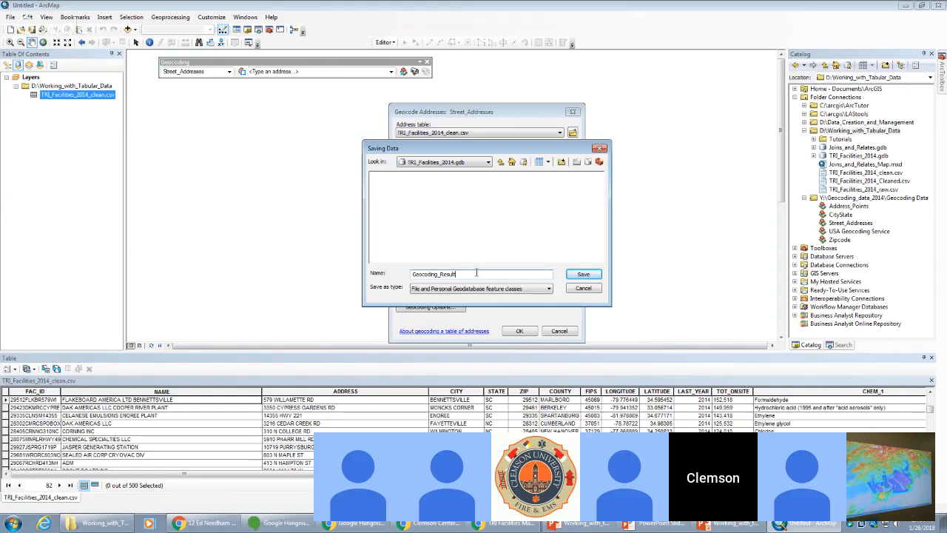
{"action": "left_click_drag", "start_coordinate": [474, 271], "coordinate": [397, 277]}
{"action": "key", "text": "BackSpace"}
{"action": "type", "text": "TRI_facilities_2014"}
{"action": "left_click", "coordinate": [584, 276]}
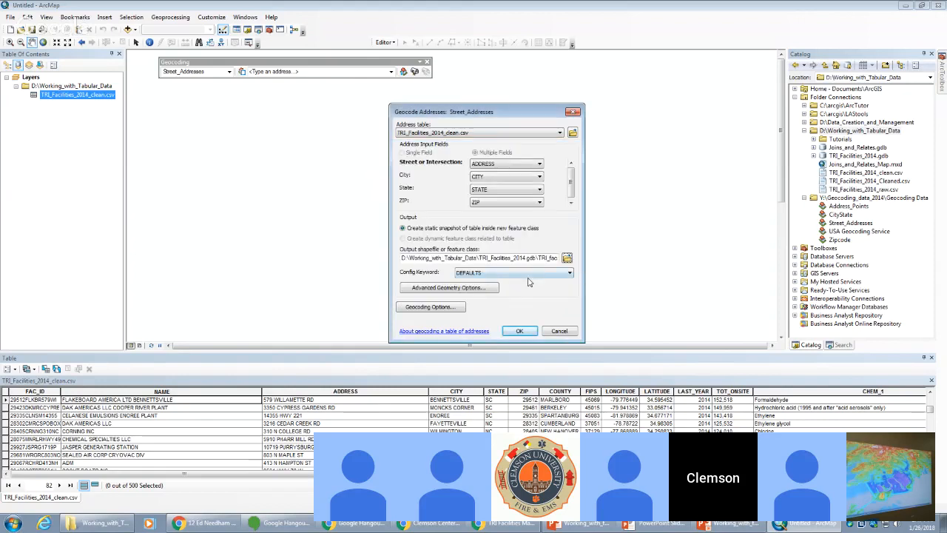
- Set the spelling sensitivity and the minimum match score to 10 in the geocoding options and apply them
{"action": "left_click", "coordinate": [452, 309]}
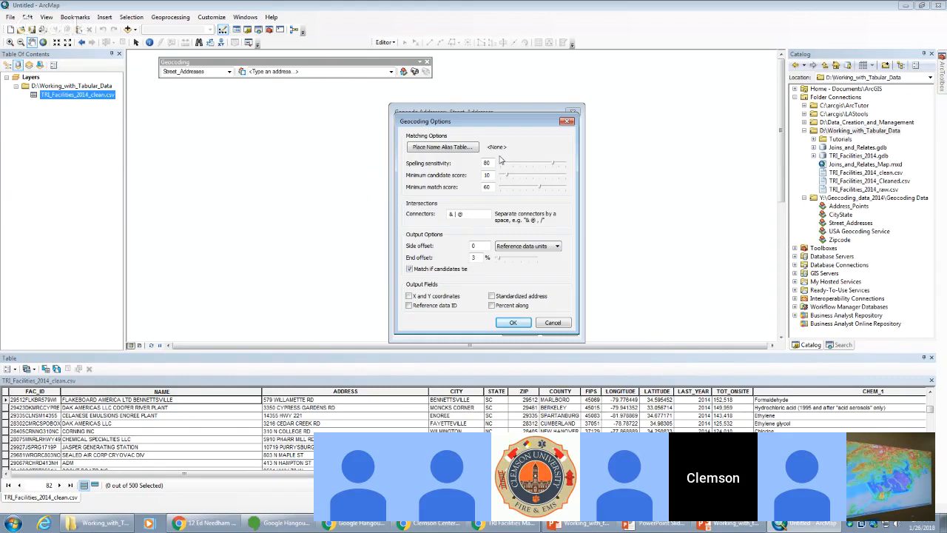
{"action": "left_click", "coordinate": [490, 163]}
{"action": "double_click", "coordinate": [487, 163]}
{"action": "type", "text": "10"}
{"action": "left_click_drag", "start_coordinate": [492, 187], "coordinate": [479, 189]}
{"action": "type", "text": "10"}
{"action": "left_click", "coordinate": [493, 176]}
{"action": "left_click", "coordinate": [479, 165]}
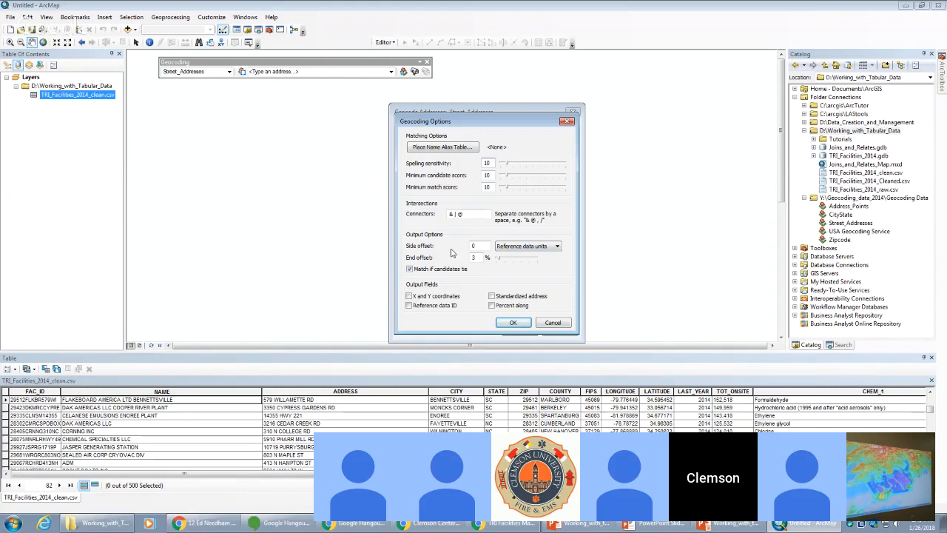
{"action": "left_click", "coordinate": [514, 324]}
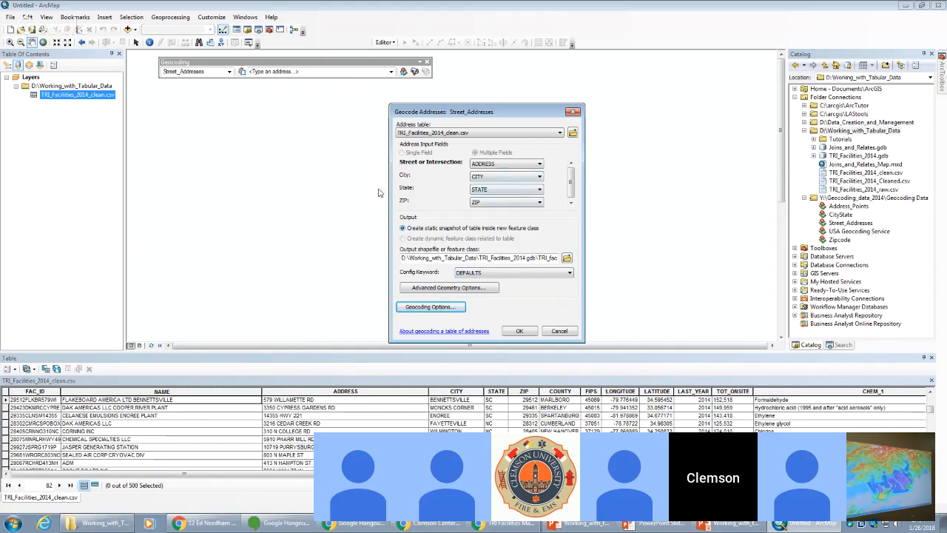
- Run the geocoding of the address table and start an interactive rematch of the unmatched addresses
{"action": "left_click", "coordinate": [517, 331]}
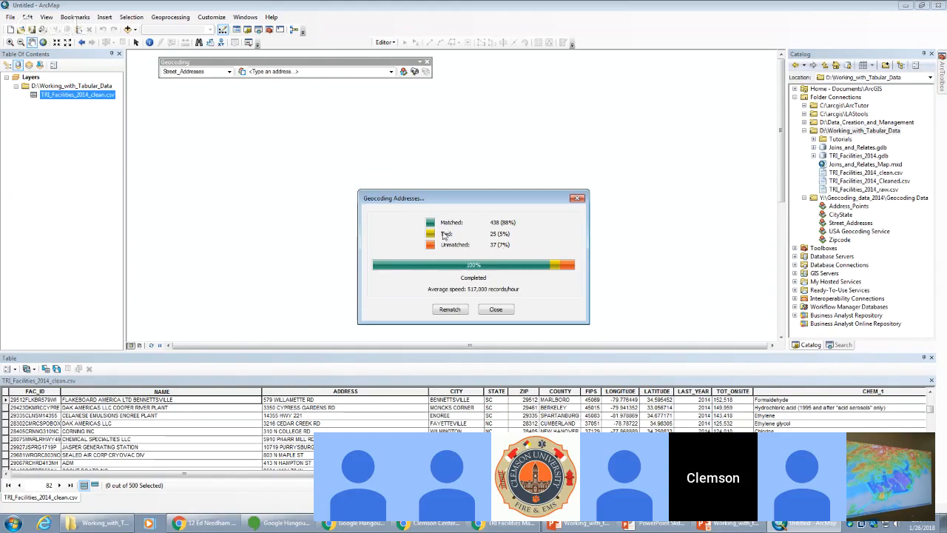
{"action": "left_click", "coordinate": [448, 310]}
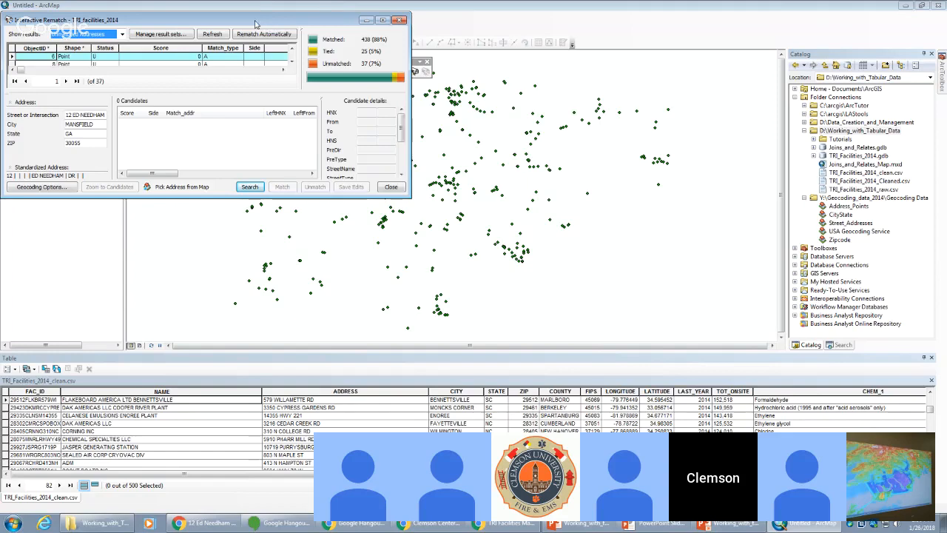
{"action": "left_click_drag", "start_coordinate": [210, 22], "coordinate": [510, 128]}
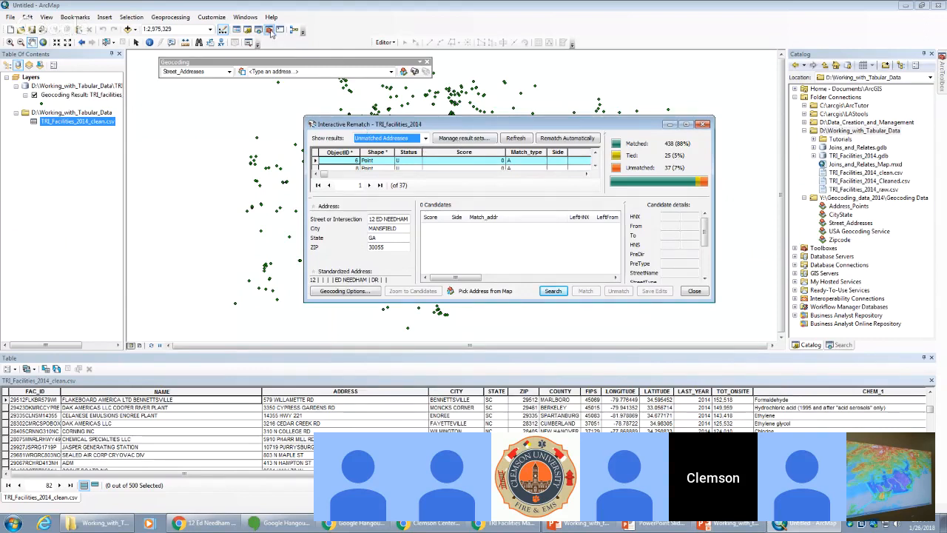
- Add the Streets basemap beneath the geocoded facility points
{"action": "left_click", "coordinate": [135, 30]}
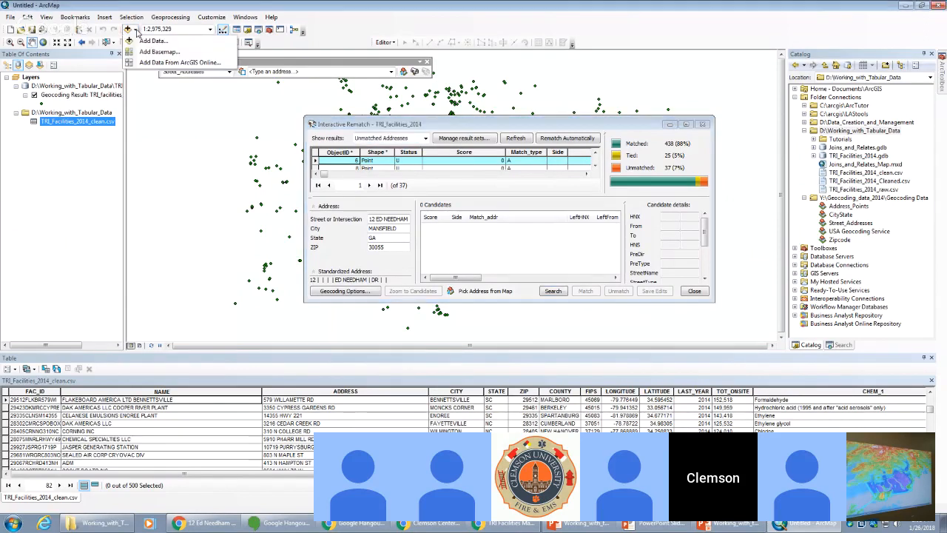
{"action": "left_click", "coordinate": [145, 3]}
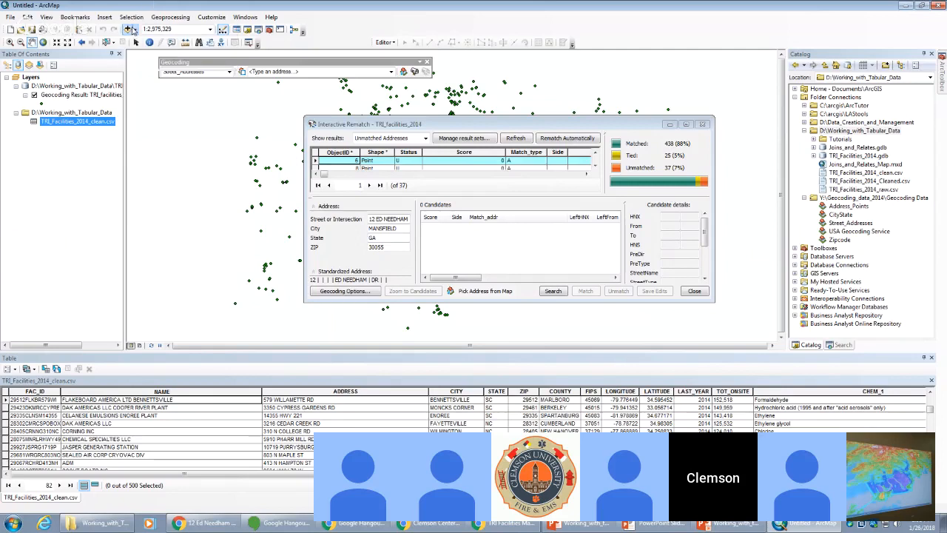
{"action": "left_click", "coordinate": [135, 31]}
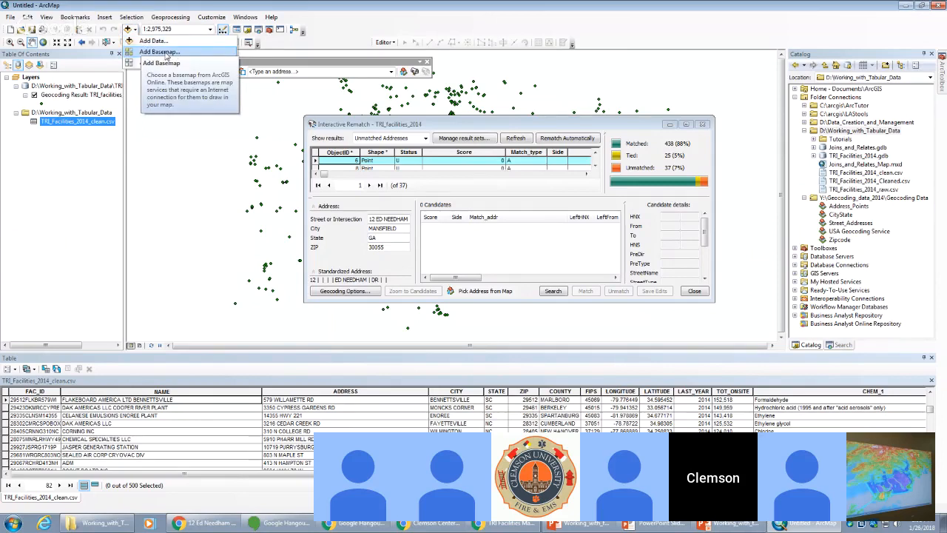
{"action": "left_click", "coordinate": [164, 51]}
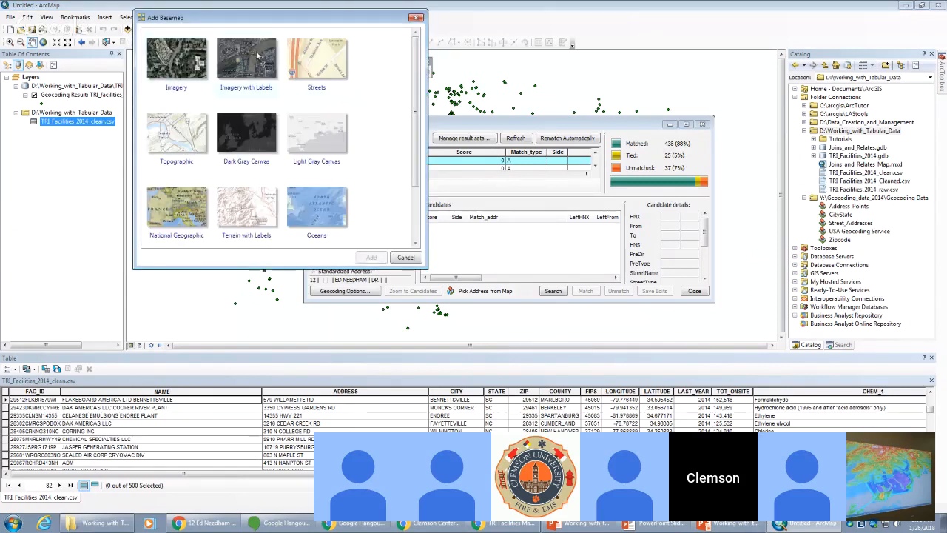
{"action": "left_click", "coordinate": [323, 68]}
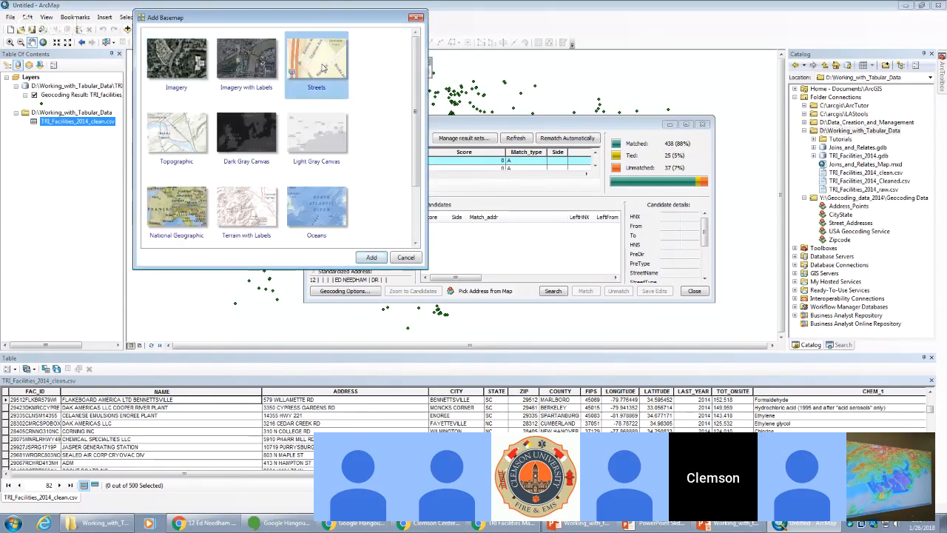
{"action": "left_click", "coordinate": [372, 256]}
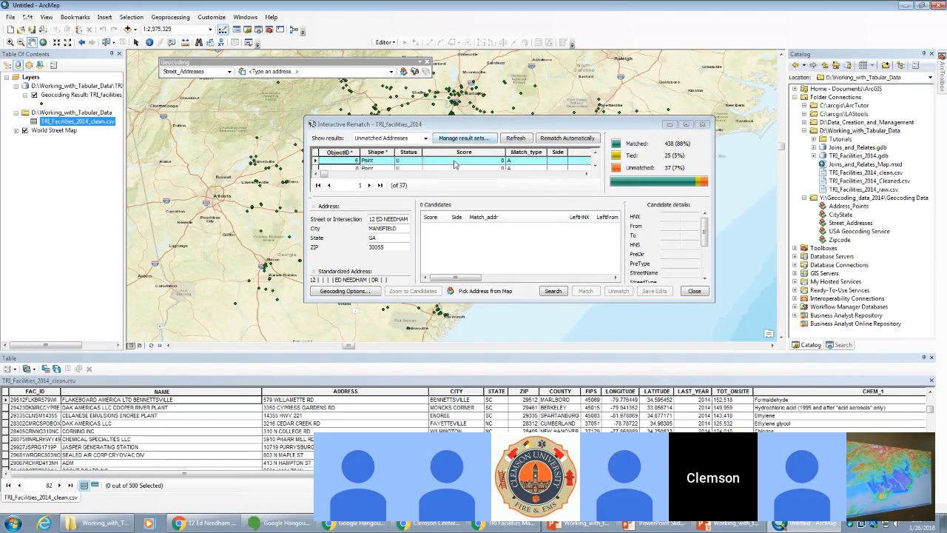
- Reposition and enlarge the Interactive Rematch window to show more records, candidate columns and candidate details
{"action": "left_click_drag", "start_coordinate": [380, 129], "coordinate": [548, 320]}
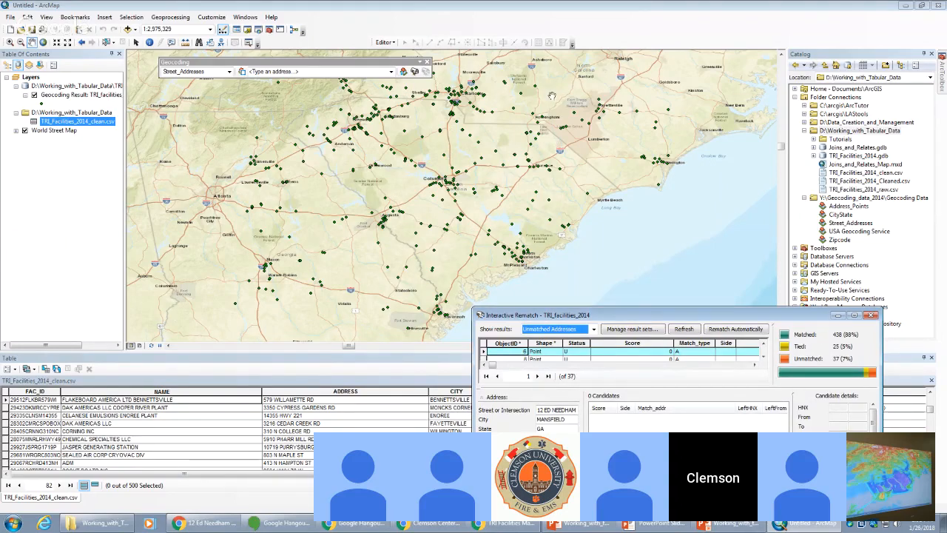
{"action": "left_click_drag", "start_coordinate": [554, 317], "coordinate": [218, 119]}
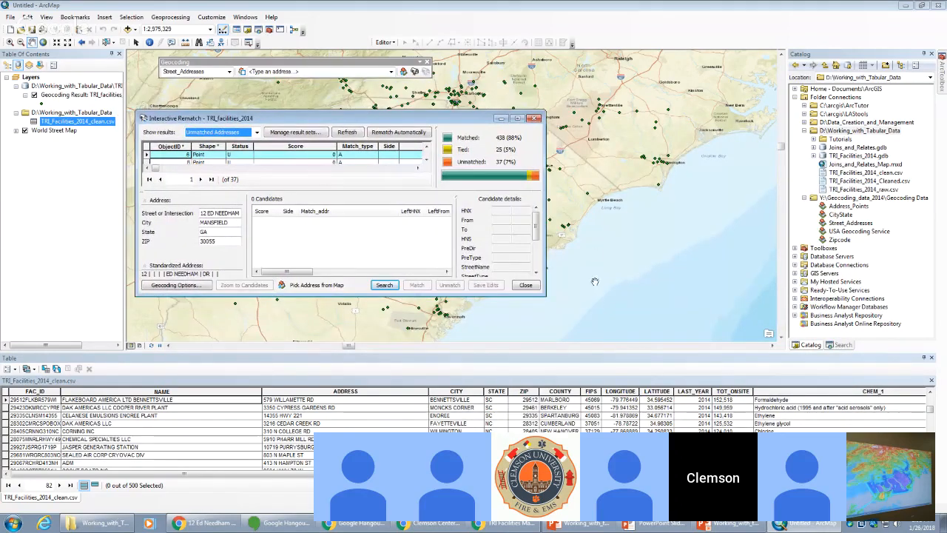
{"action": "left_click_drag", "start_coordinate": [542, 294], "coordinate": [788, 462]}
{"action": "left_click_drag", "start_coordinate": [137, 114], "coordinate": [97, 78]}
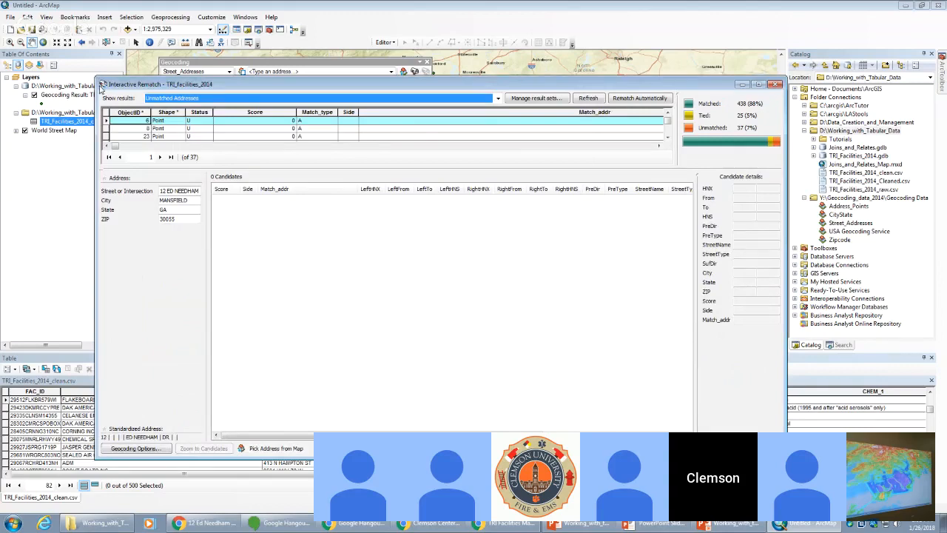
- Review the list of unmatched records and the street, city, state and ZIP values of the first one
{"action": "left_click", "coordinate": [443, 122]}
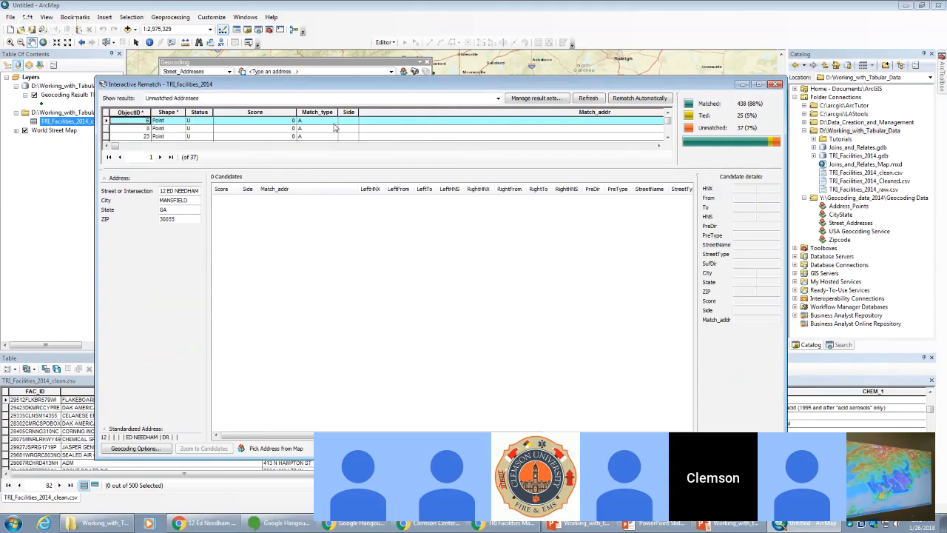
{"action": "scroll", "coordinate": [333, 128], "scroll_direction": "down", "scroll_amount": 10}
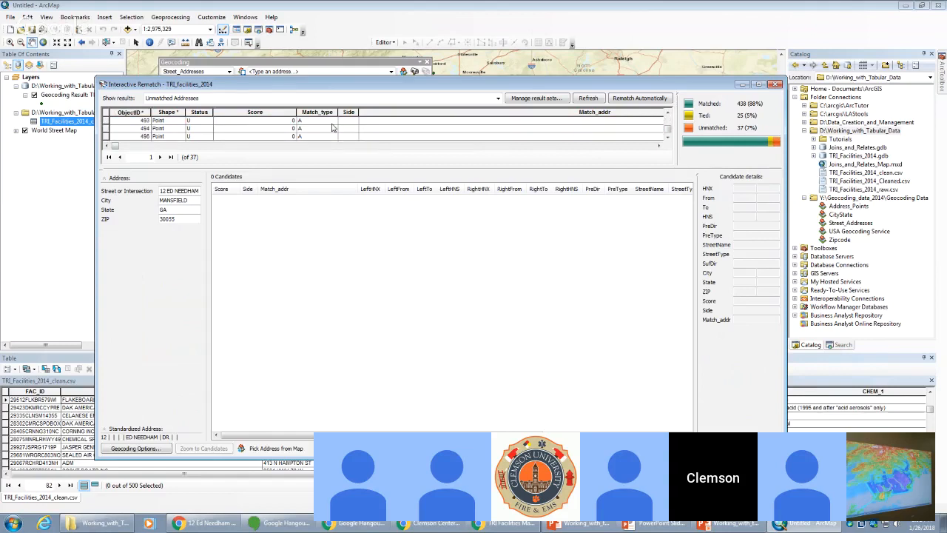
{"action": "scroll", "coordinate": [332, 128], "scroll_direction": "up", "scroll_amount": 10}
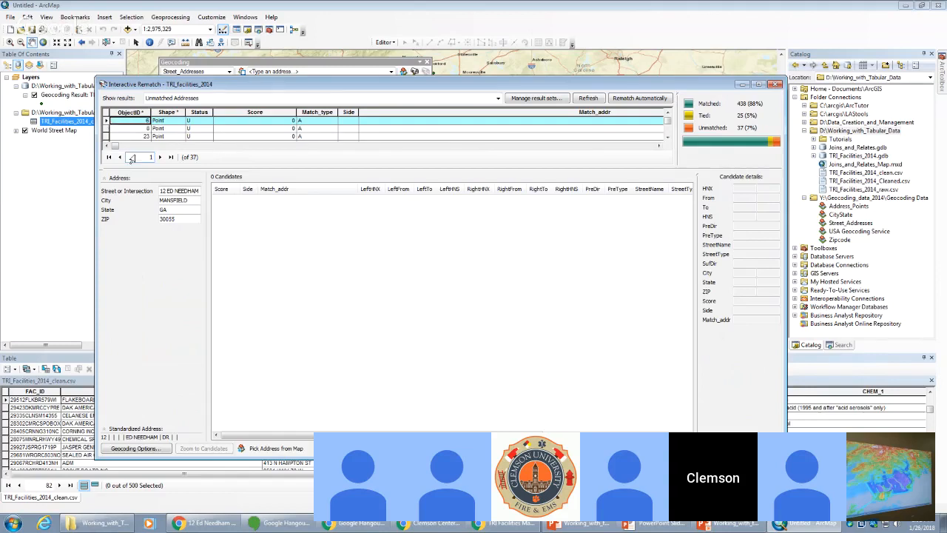
{"action": "left_click", "coordinate": [170, 191]}
{"action": "left_click", "coordinate": [179, 209]}
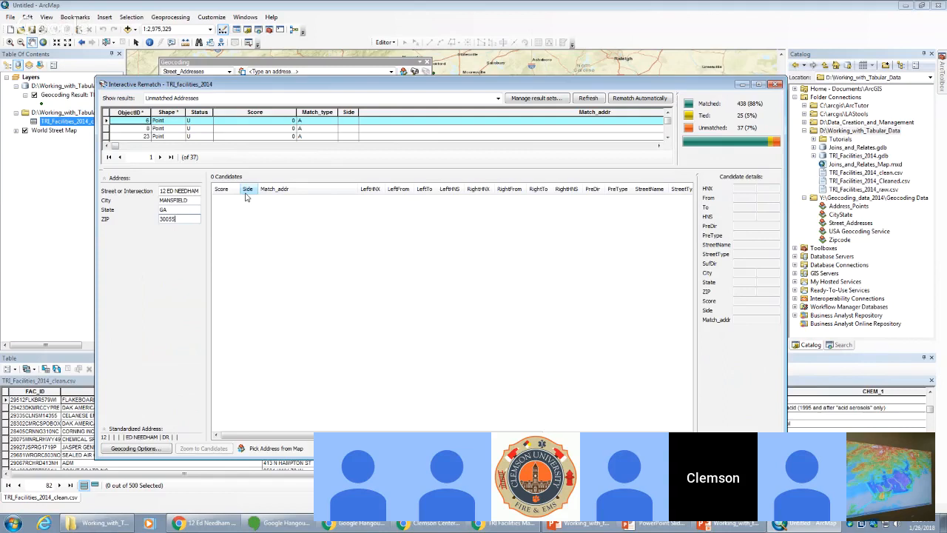
{"action": "left_click", "coordinate": [198, 191]}
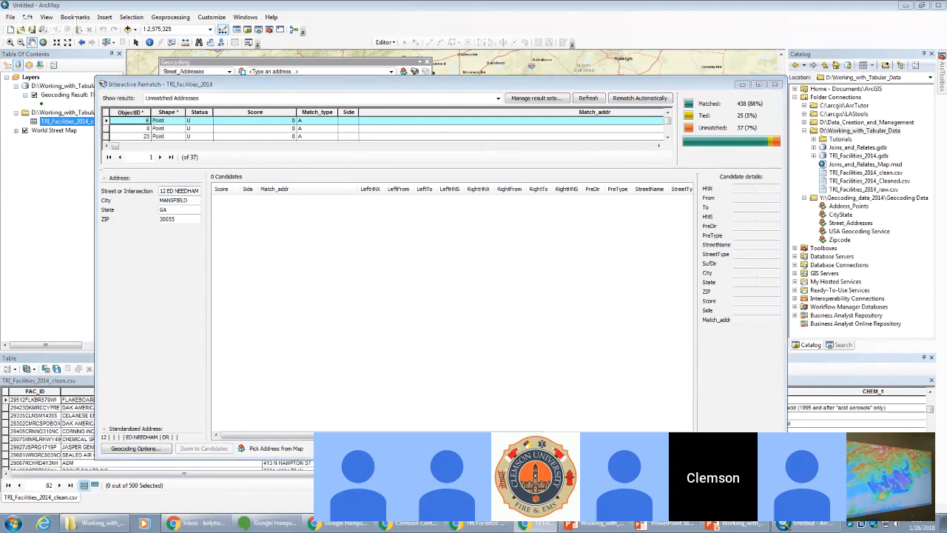
- Switch to Google Maps in the browser and examine where the first unmatched facility lies relative to Mansfield's streets and highways
{"action": "left_click", "coordinate": [537, 523]}
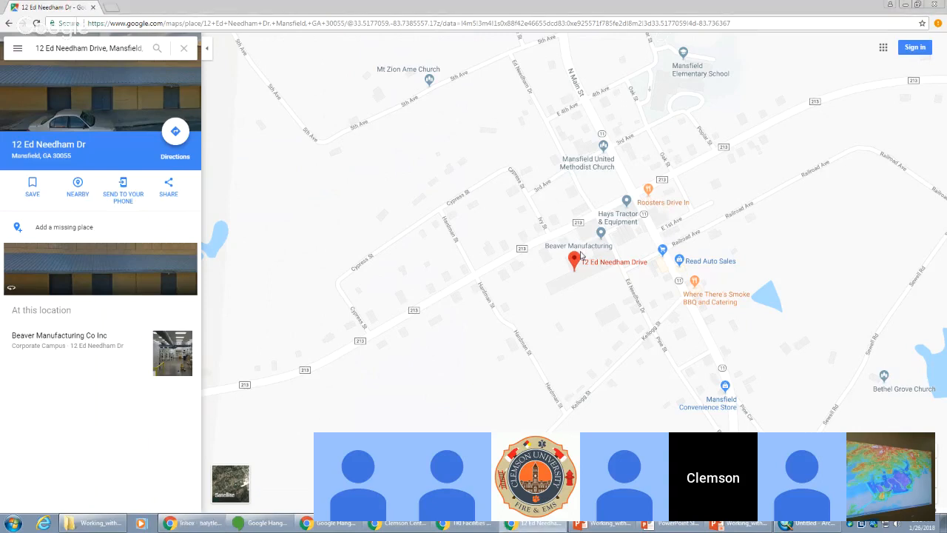
{"action": "scroll", "coordinate": [588, 276], "scroll_direction": "up", "scroll_amount": 1}
{"action": "scroll", "coordinate": [588, 278], "scroll_direction": "up", "scroll_amount": 3}
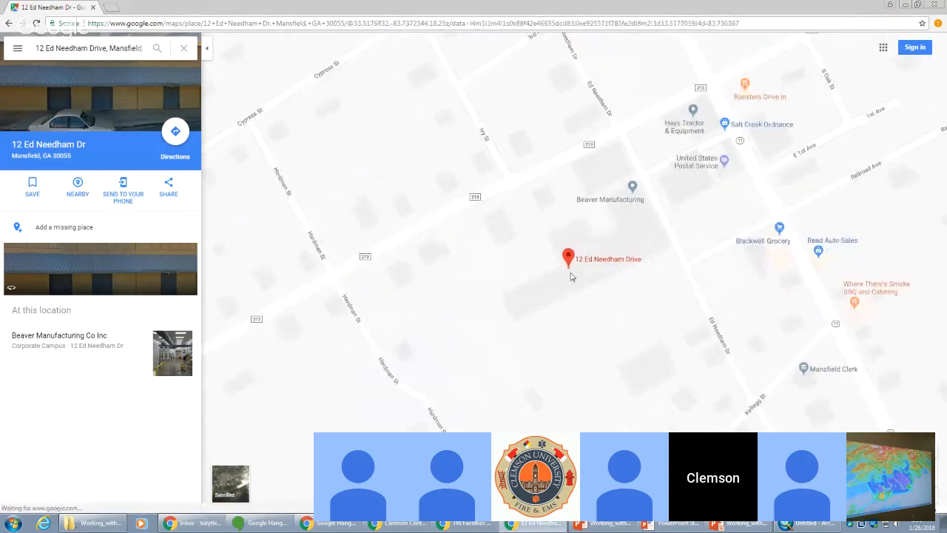
{"action": "scroll", "coordinate": [576, 277], "scroll_direction": "down", "scroll_amount": 3}
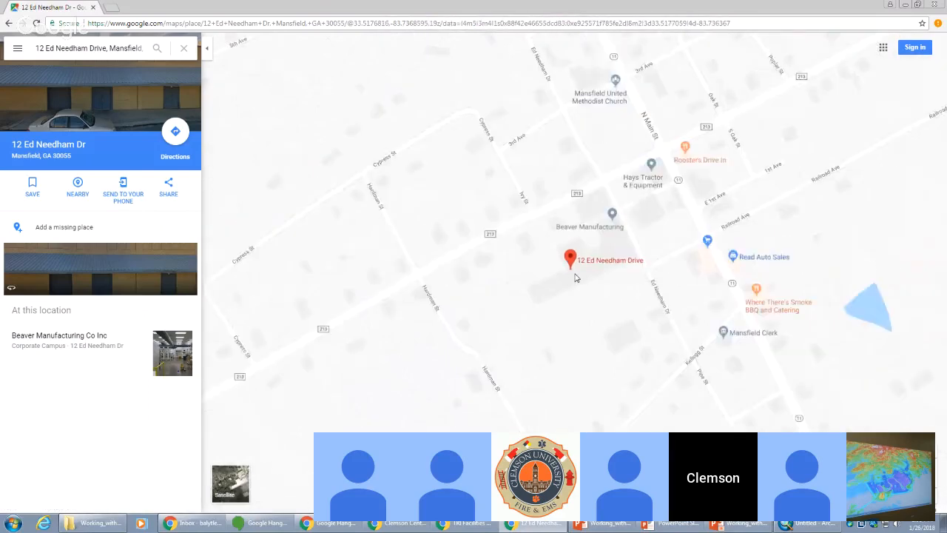
{"action": "scroll", "coordinate": [576, 277], "scroll_direction": "down", "scroll_amount": 2}
{"action": "scroll", "coordinate": [576, 277], "scroll_direction": "down", "scroll_amount": 1}
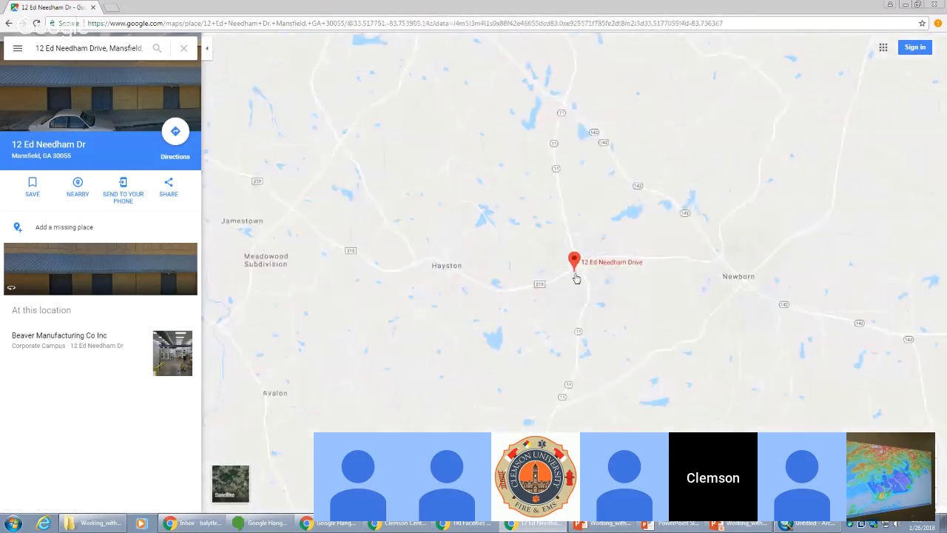
{"action": "scroll", "coordinate": [577, 277], "scroll_direction": "up", "scroll_amount": 2}
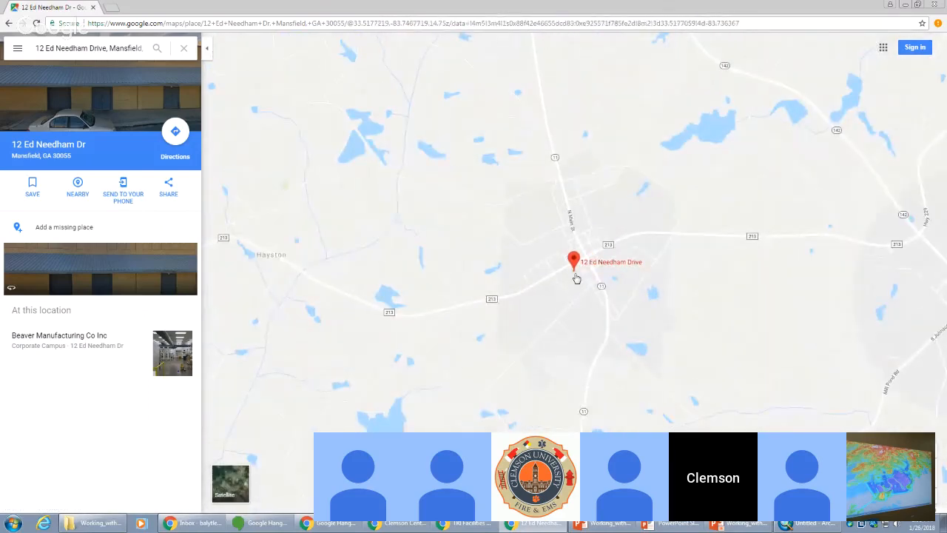
{"action": "scroll", "coordinate": [576, 277], "scroll_direction": "up", "scroll_amount": 1}
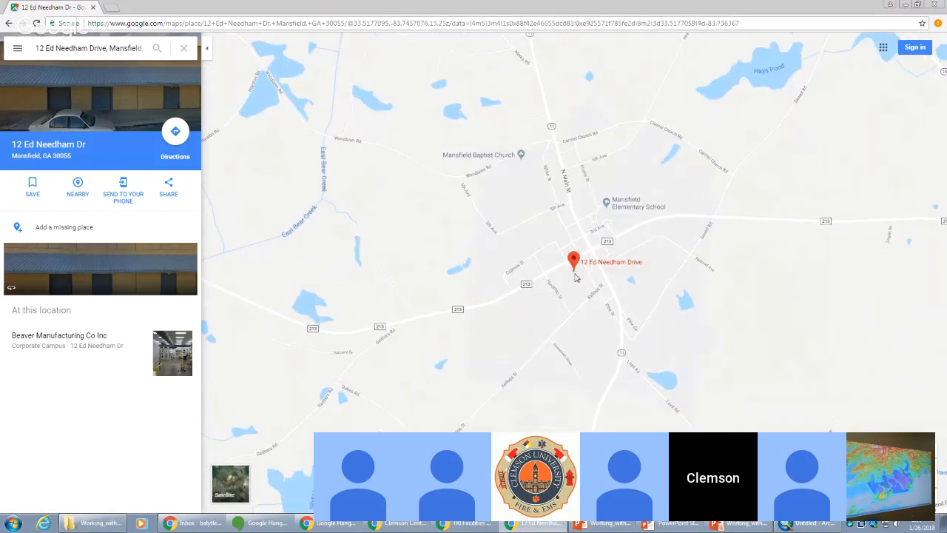
{"action": "scroll", "coordinate": [578, 288], "scroll_direction": "up", "scroll_amount": 2}
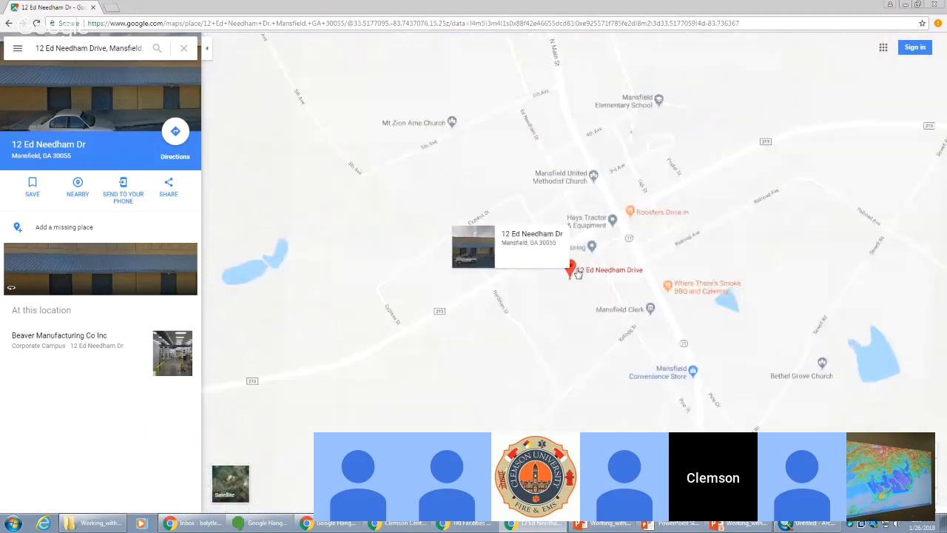
{"action": "scroll", "coordinate": [577, 295], "scroll_direction": "up", "scroll_amount": 2}
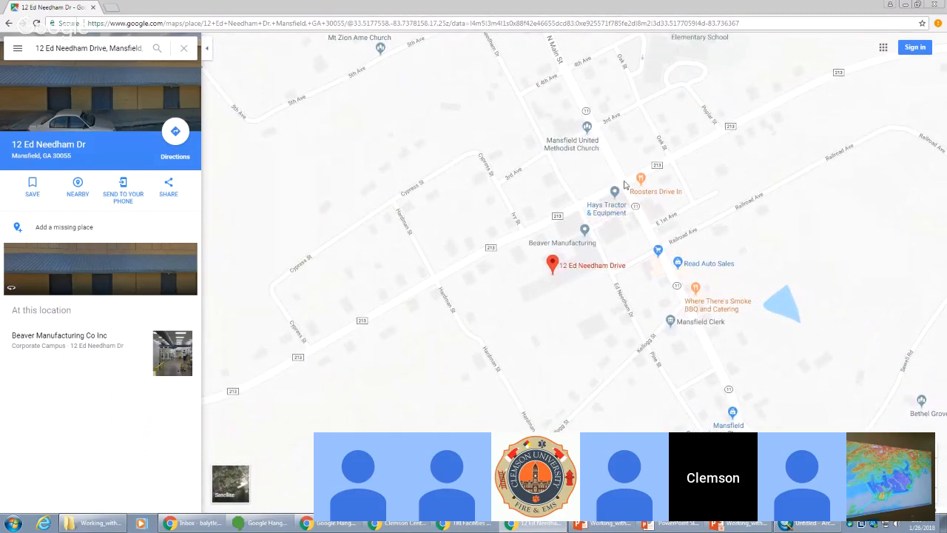
- Return to ArcMap, minimize the Interactive Rematch window and close the attribute table to free up the map
{"action": "left_click_drag", "start_coordinate": [66, 7], "coordinate": [224, 530]}
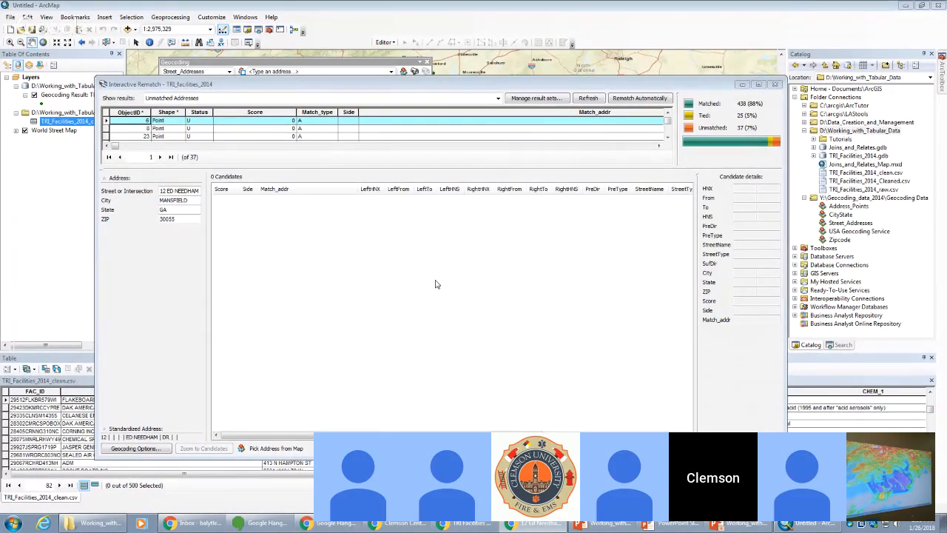
{"action": "left_click", "coordinate": [745, 87]}
{"action": "left_click", "coordinate": [744, 86]}
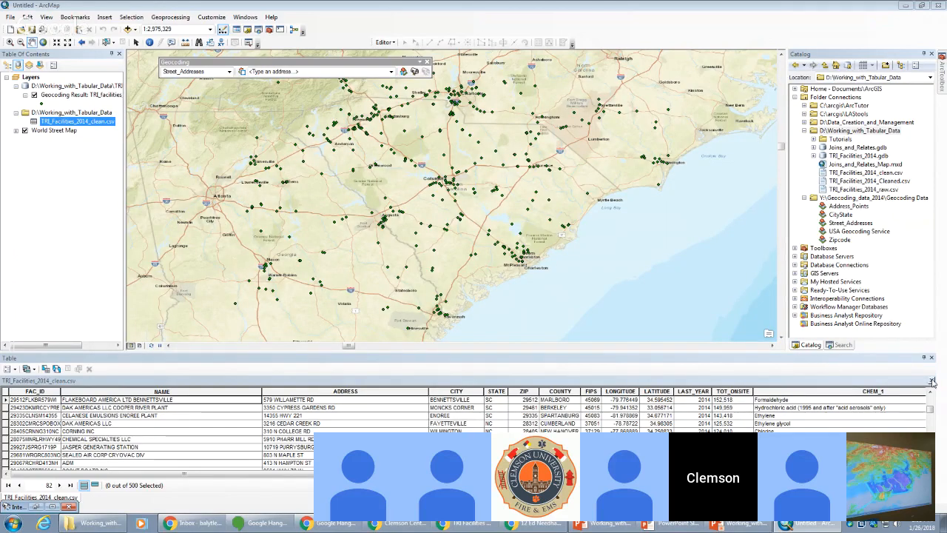
{"action": "left_click", "coordinate": [931, 358]}
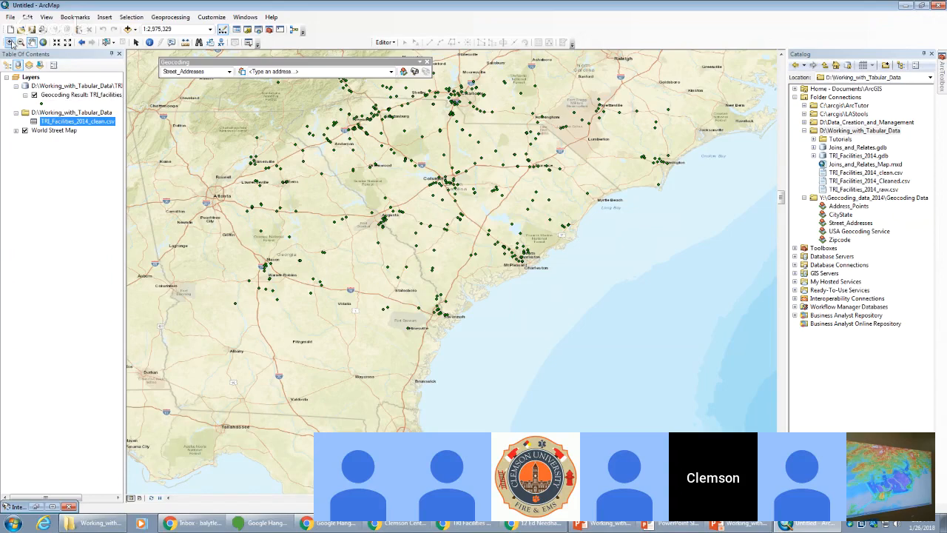
- Search the street basemap east of Atlanta, around Covington and Monticello, for the town of Mansfield
{"action": "left_click", "coordinate": [10, 42]}
{"action": "left_click_drag", "start_coordinate": [196, 155], "coordinate": [378, 279]}
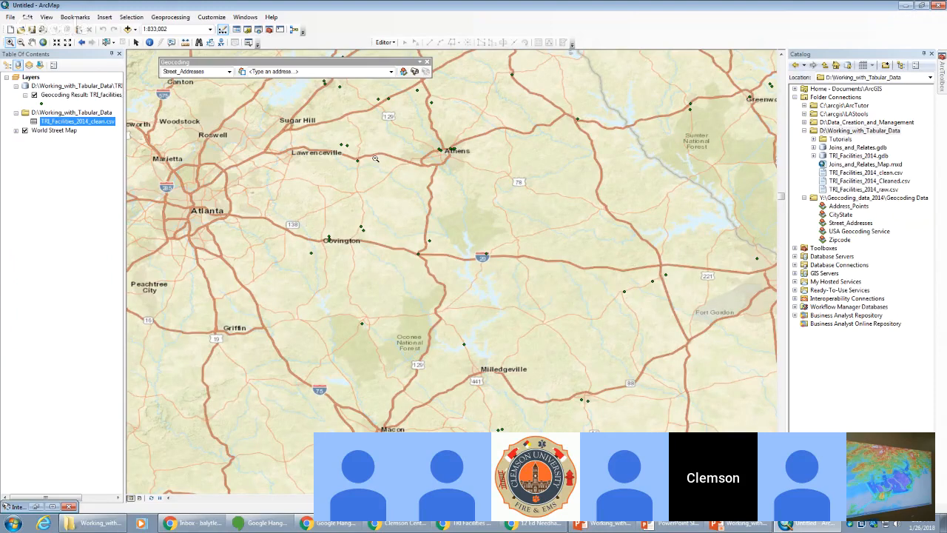
{"action": "left_click_drag", "start_coordinate": [360, 158], "coordinate": [363, 191]}
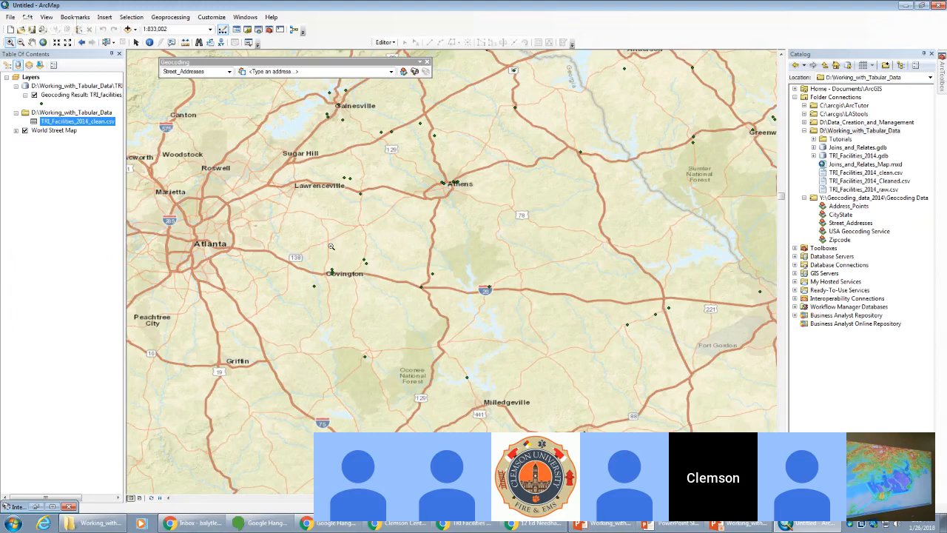
{"action": "scroll", "coordinate": [331, 245], "scroll_direction": "up", "scroll_amount": 2}
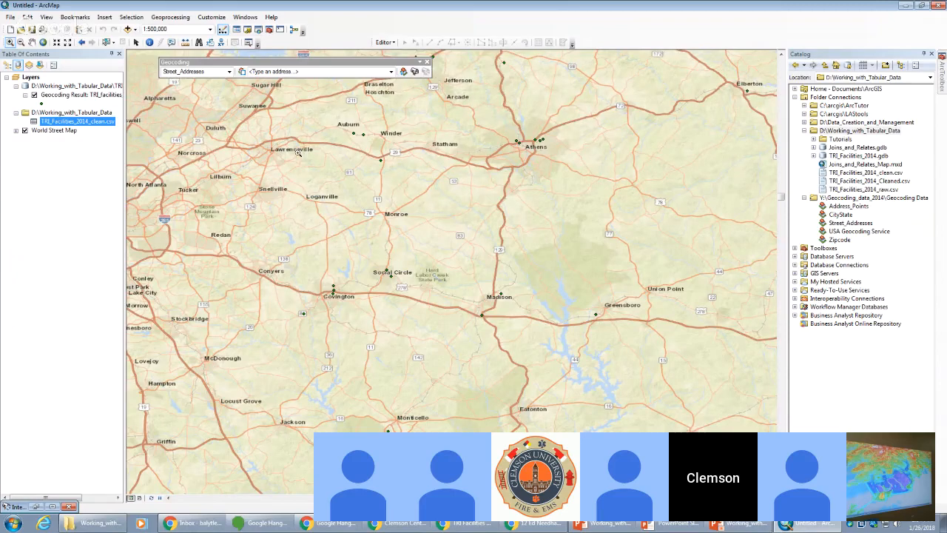
{"action": "left_click_drag", "start_coordinate": [331, 169], "coordinate": [374, 250]}
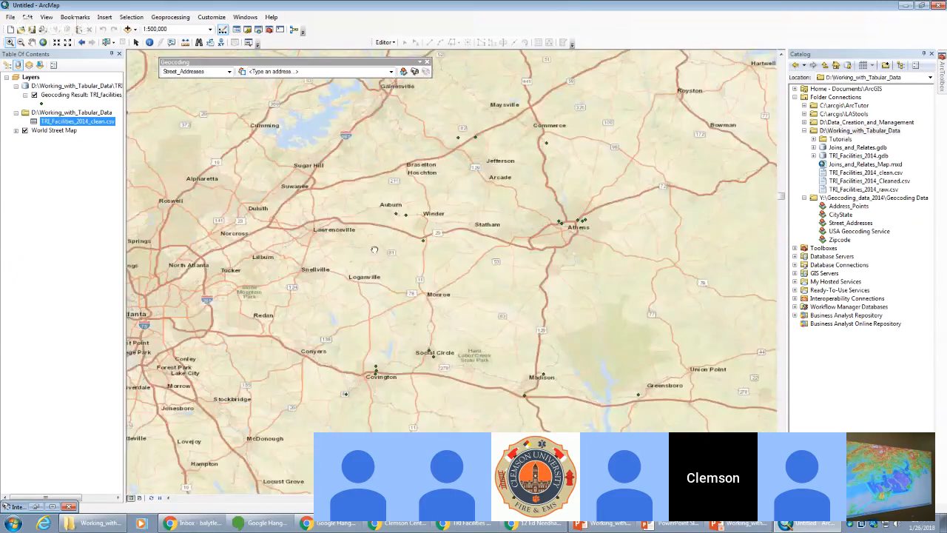
{"action": "left_click_drag", "start_coordinate": [423, 387], "coordinate": [439, 372]}
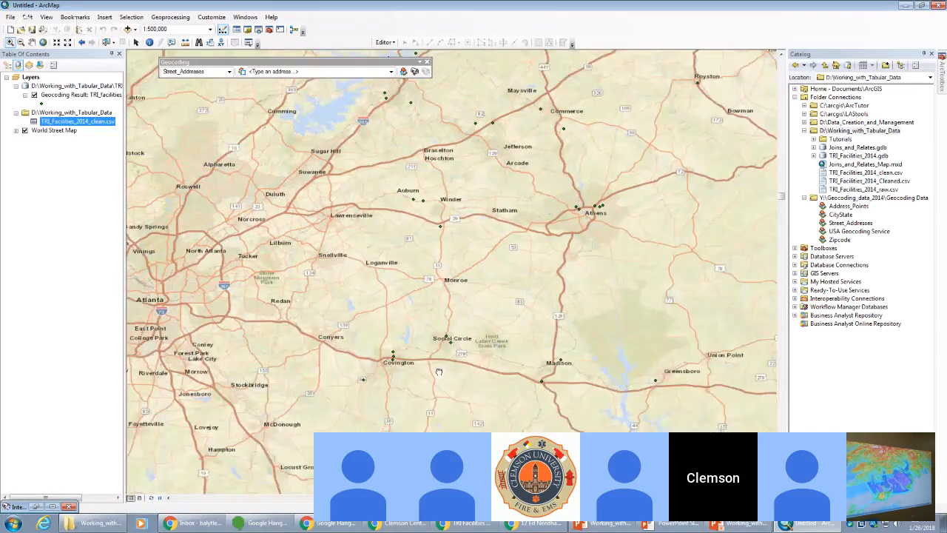
{"action": "scroll", "coordinate": [439, 372], "scroll_direction": "down", "scroll_amount": 1}
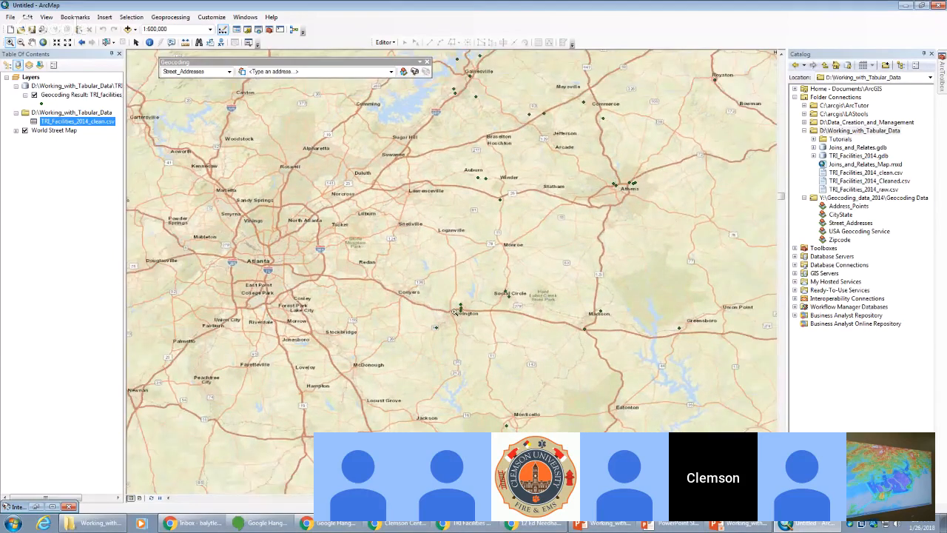
{"action": "scroll", "coordinate": [472, 298], "scroll_direction": "up", "scroll_amount": 2}
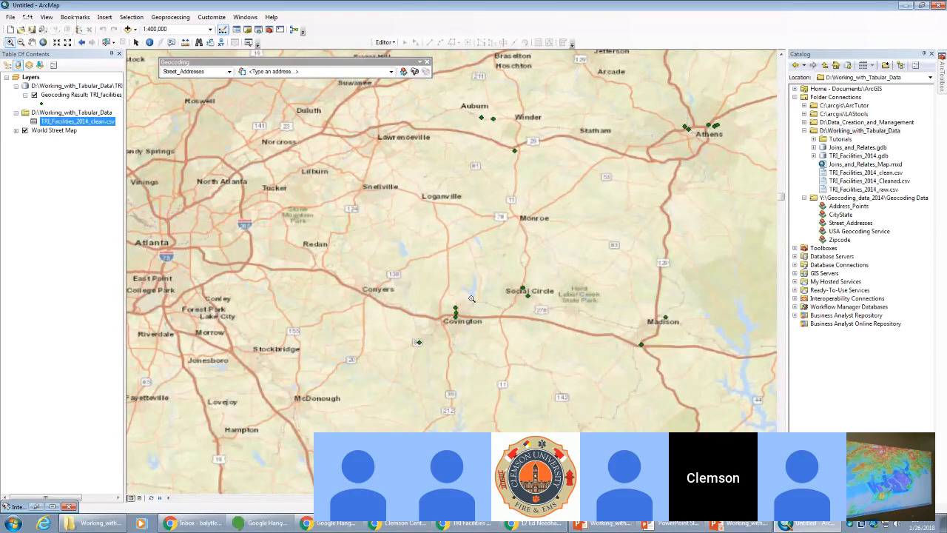
{"action": "left_click_drag", "start_coordinate": [611, 269], "coordinate": [369, 228]}
{"action": "left_click_drag", "start_coordinate": [300, 186], "coordinate": [485, 279]}
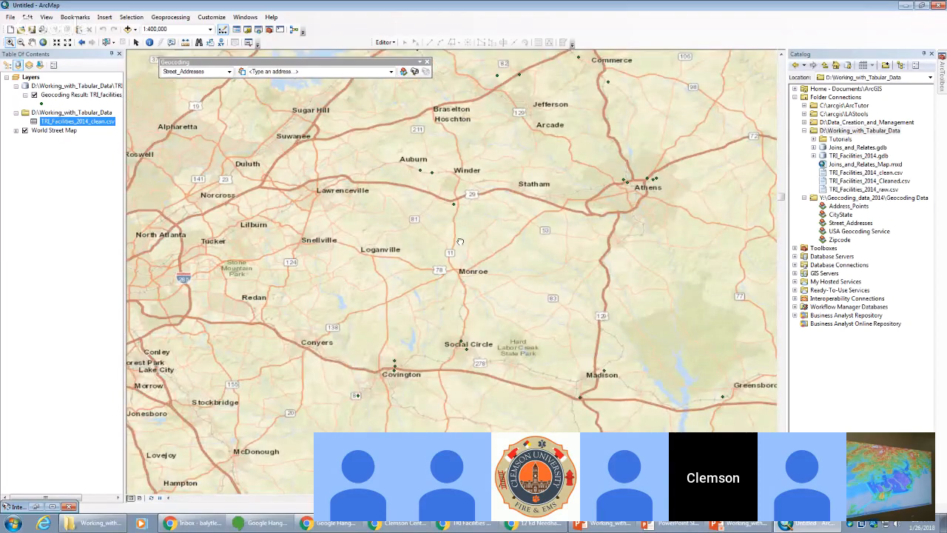
{"action": "left_click_drag", "start_coordinate": [460, 242], "coordinate": [488, 327]}
{"action": "left_click_drag", "start_coordinate": [553, 359], "coordinate": [552, 251]}
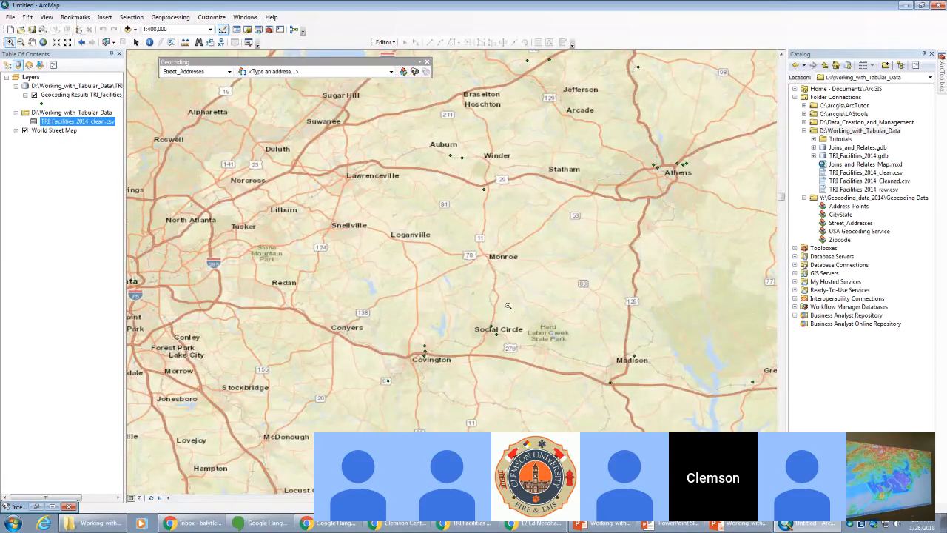
{"action": "scroll", "coordinate": [503, 314], "scroll_direction": "up", "scroll_amount": 1}
{"action": "left_click_drag", "start_coordinate": [471, 370], "coordinate": [490, 285]}
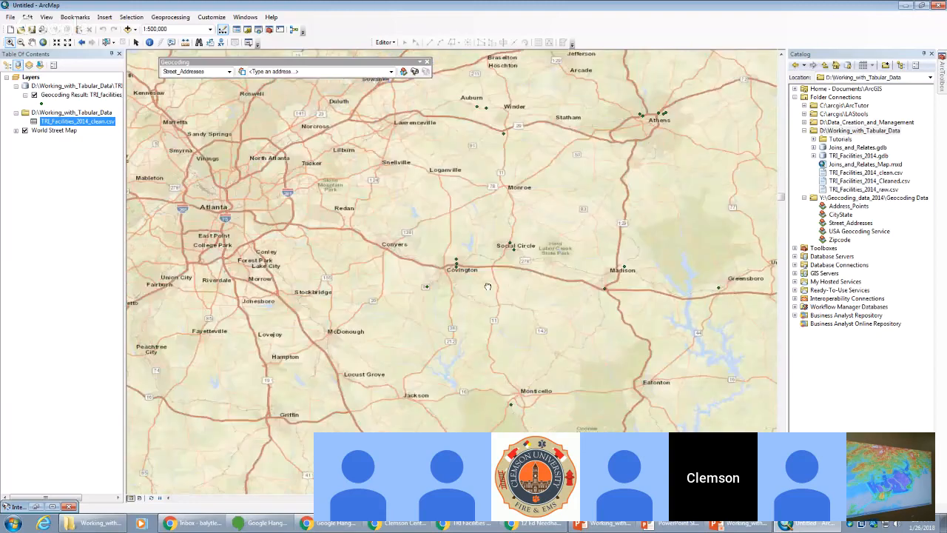
{"action": "left_click_drag", "start_coordinate": [518, 345], "coordinate": [496, 252]}
{"action": "scroll", "coordinate": [496, 252], "scroll_direction": "down", "scroll_amount": 2}
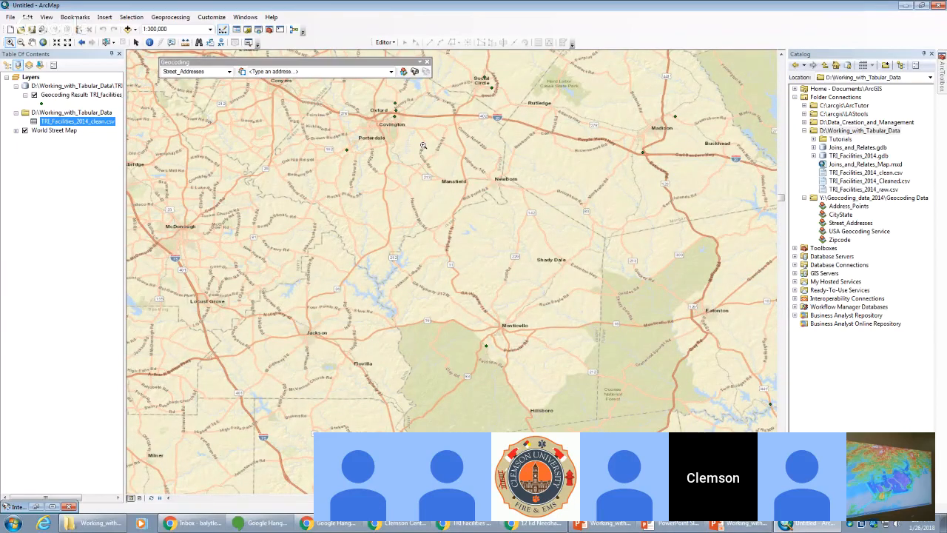
- Examine Mansfield's street network on the basemap at 1:10,000 scale, including the highway crossing south of town
{"action": "left_click_drag", "start_coordinate": [384, 116], "coordinate": [435, 240]}
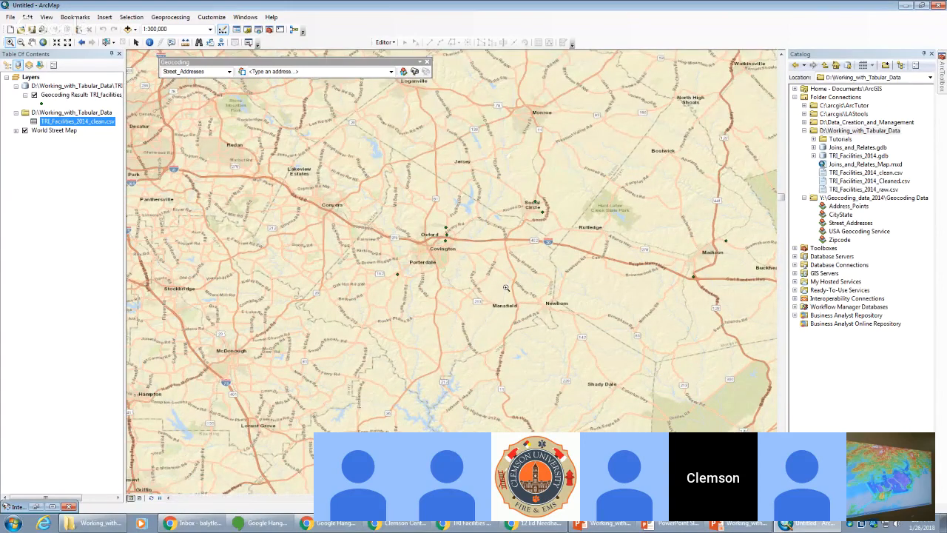
{"action": "scroll", "coordinate": [508, 298], "scroll_direction": "up", "scroll_amount": 2}
{"action": "scroll", "coordinate": [507, 299], "scroll_direction": "up", "scroll_amount": 1}
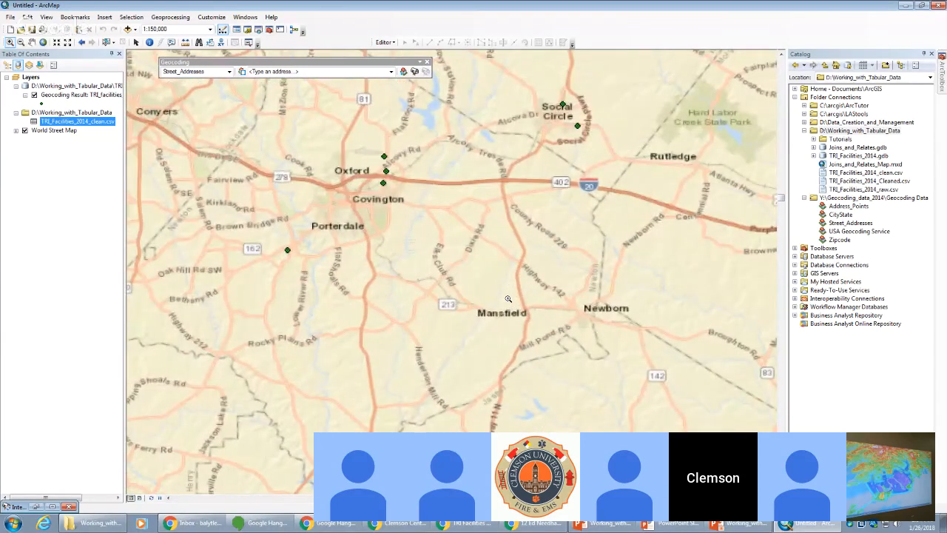
{"action": "scroll", "coordinate": [507, 298], "scroll_direction": "up", "scroll_amount": 1}
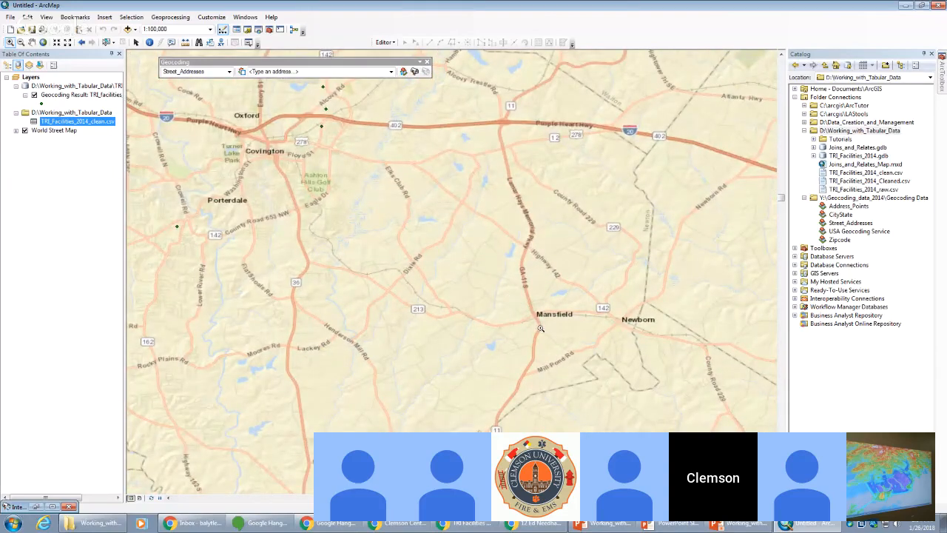
{"action": "scroll", "coordinate": [535, 329], "scroll_direction": "up", "scroll_amount": 1}
{"action": "scroll", "coordinate": [534, 329], "scroll_direction": "up", "scroll_amount": 1}
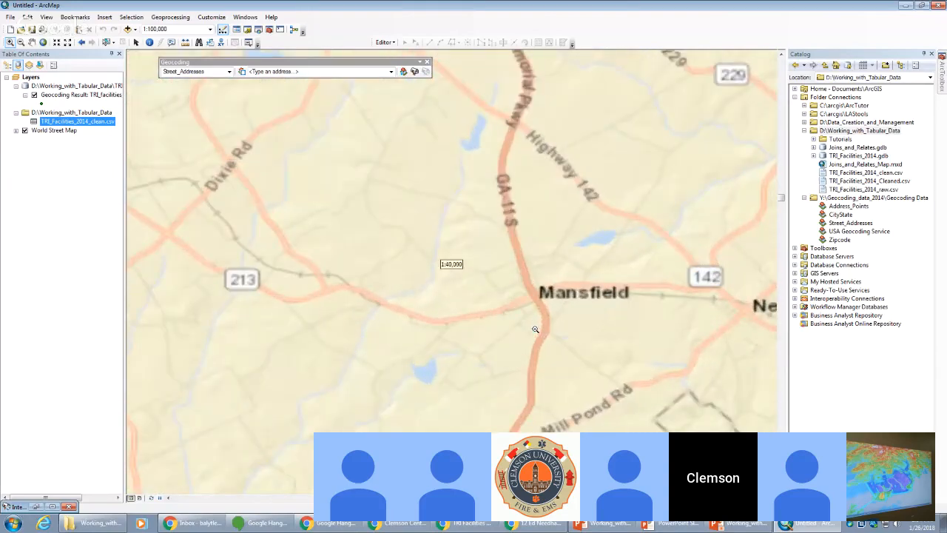
{"action": "scroll", "coordinate": [533, 323], "scroll_direction": "up", "scroll_amount": 2}
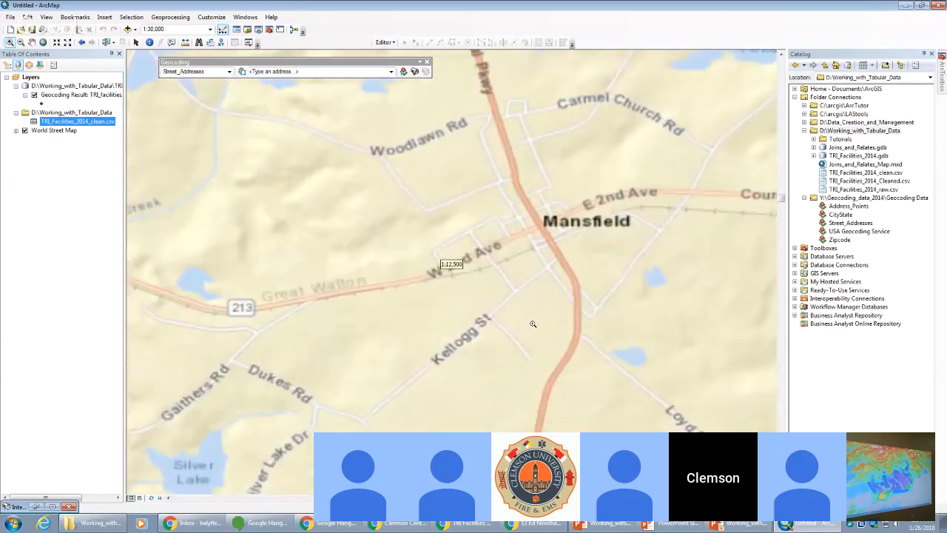
{"action": "scroll", "coordinate": [556, 306], "scroll_direction": "up", "scroll_amount": 1}
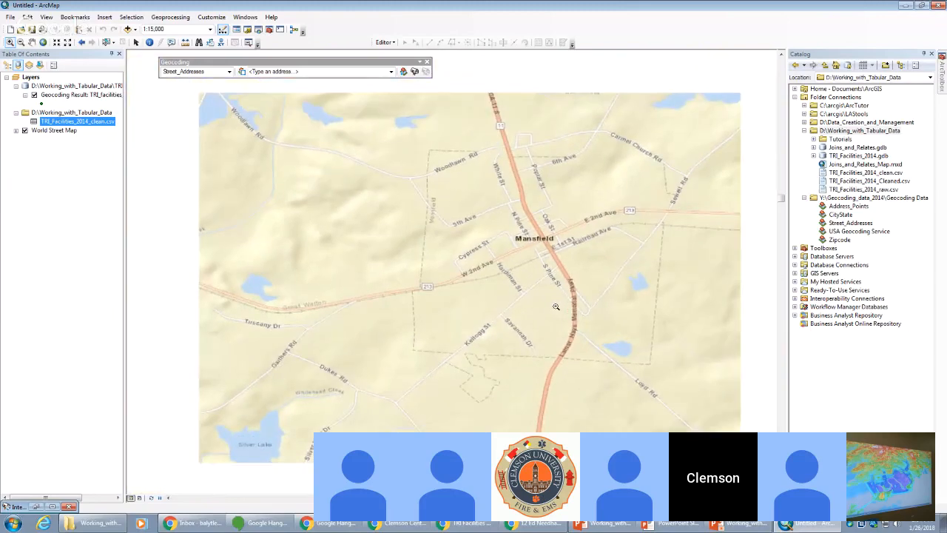
{"action": "left_click_drag", "start_coordinate": [549, 287], "coordinate": [509, 290]}
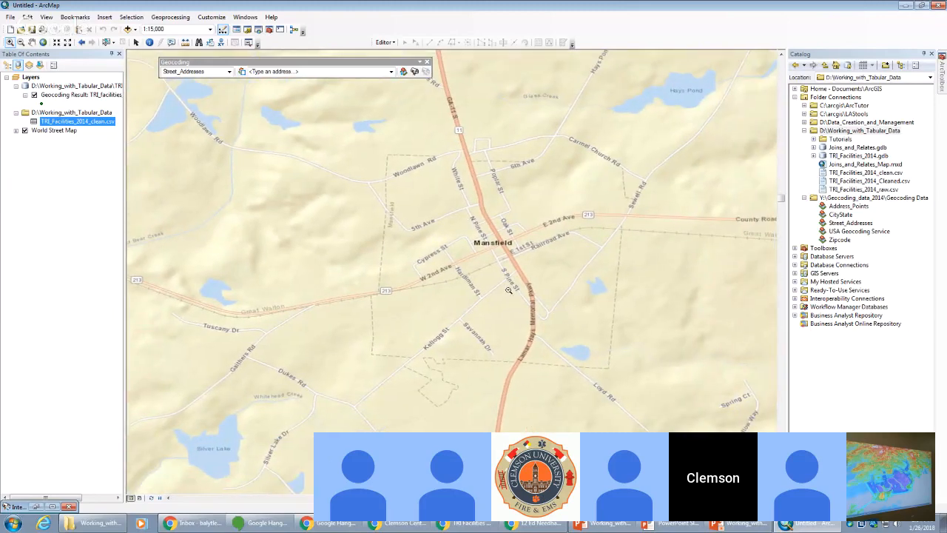
{"action": "scroll", "coordinate": [508, 290], "scroll_direction": "up", "scroll_amount": 1}
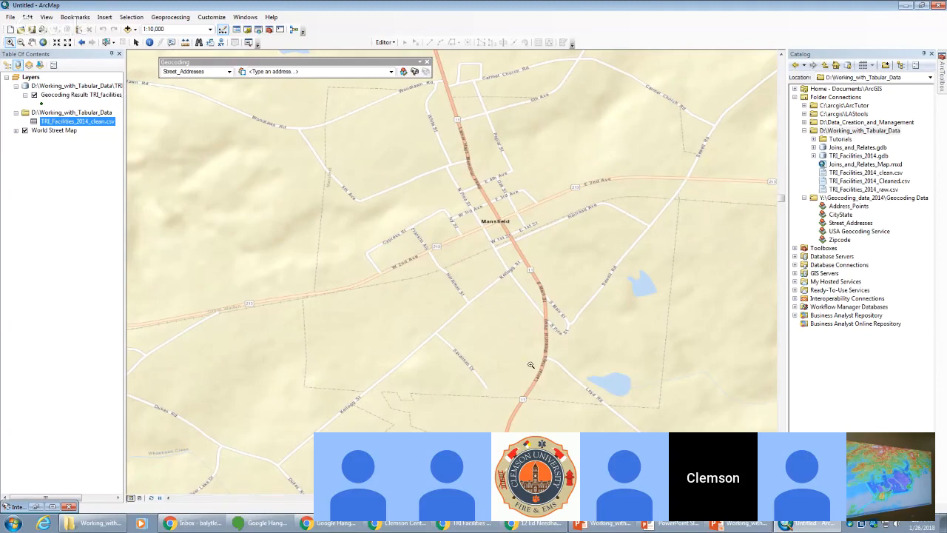
{"action": "left_click_drag", "start_coordinate": [530, 365], "coordinate": [541, 377]}
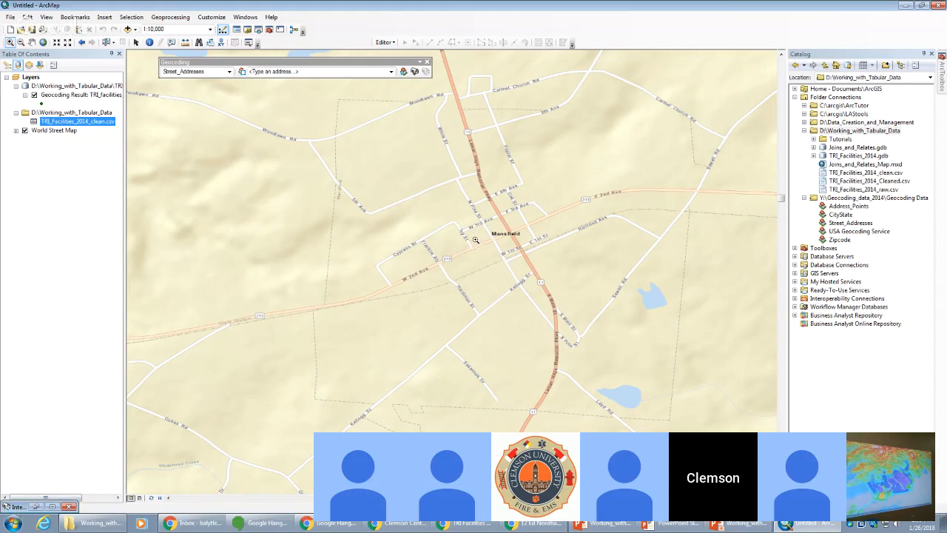
- Review the geocoded facility points at regional scale across Georgia and the Carolinas
{"action": "scroll", "coordinate": [404, 246], "scroll_direction": "up", "scroll_amount": 5}
{"action": "scroll", "coordinate": [434, 254], "scroll_direction": "up", "scroll_amount": 3}
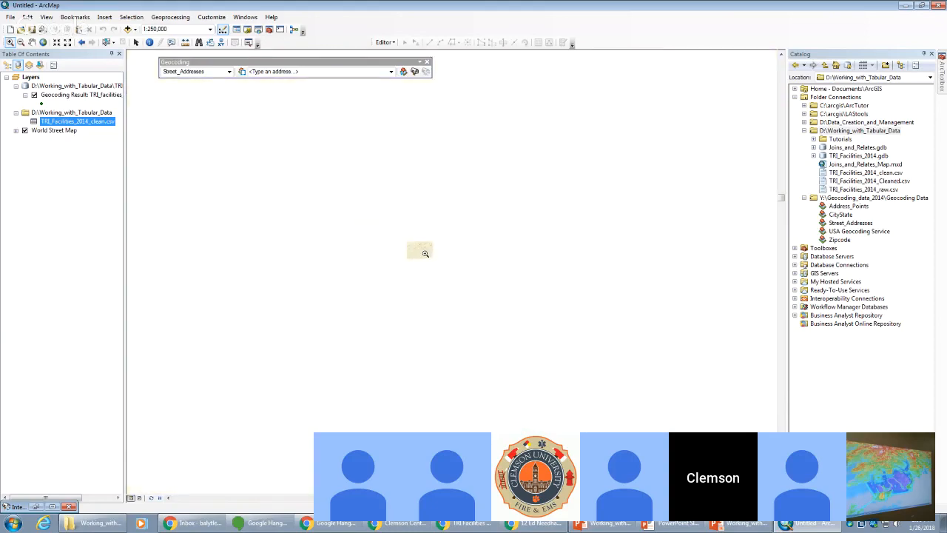
{"action": "scroll", "coordinate": [424, 253], "scroll_direction": "up", "scroll_amount": 3}
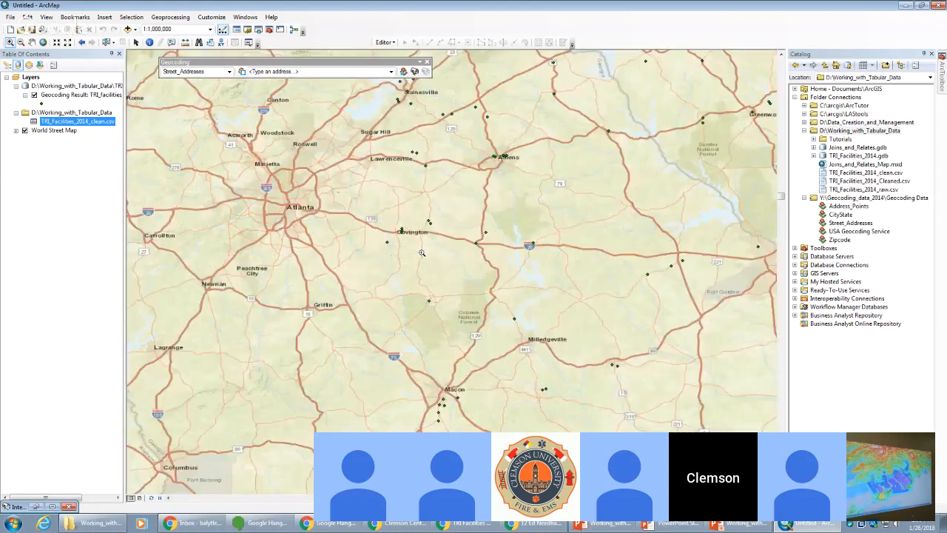
{"action": "scroll", "coordinate": [422, 253], "scroll_direction": "up", "scroll_amount": 4}
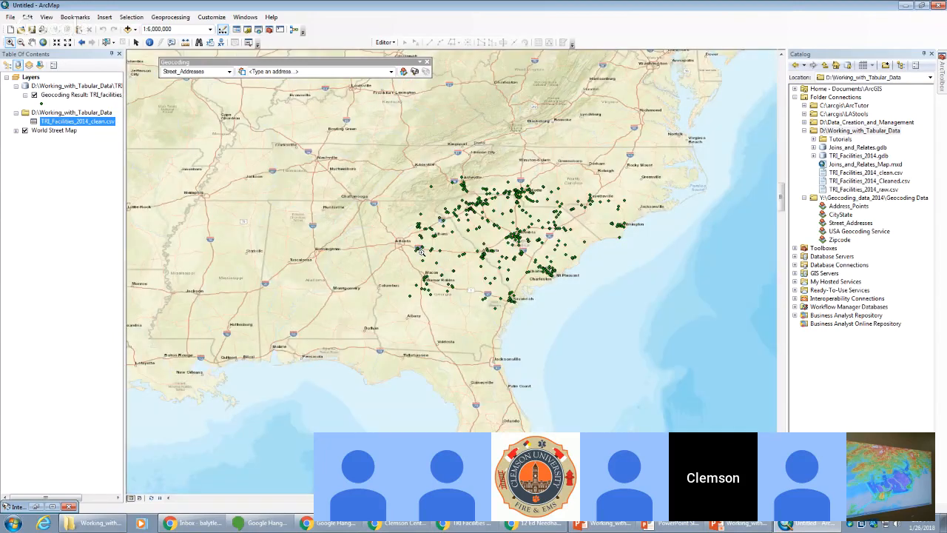
{"action": "scroll", "coordinate": [420, 253], "scroll_direction": "down", "scroll_amount": 2}
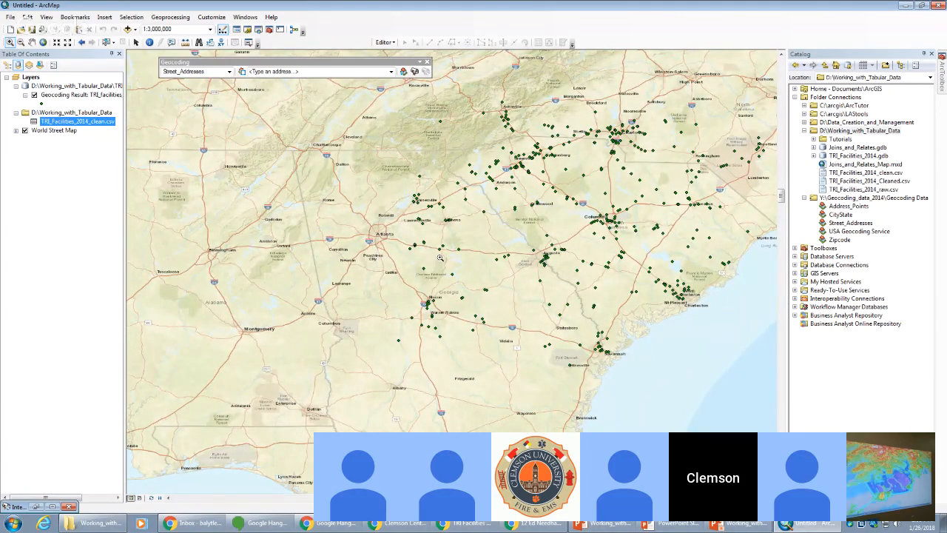
{"action": "scroll", "coordinate": [440, 258], "scroll_direction": "down", "scroll_amount": 1}
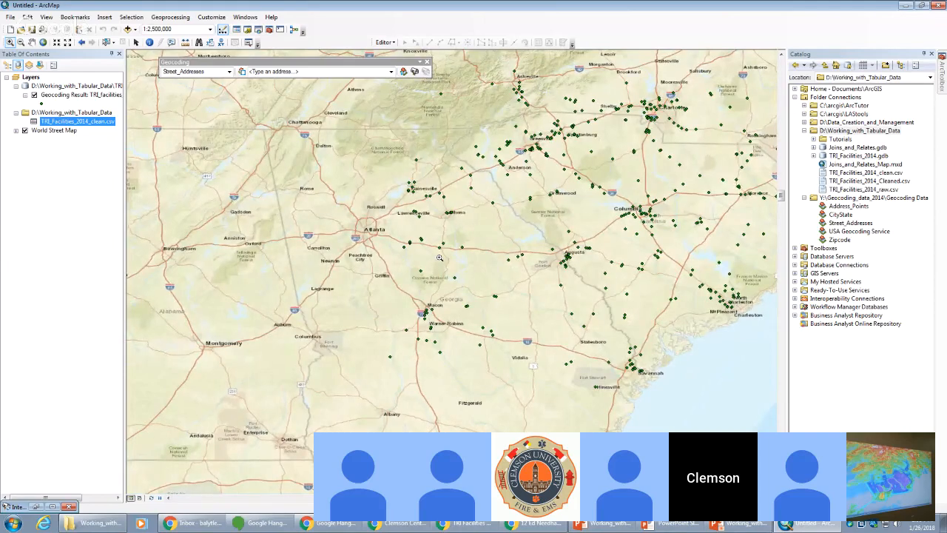
{"action": "scroll", "coordinate": [440, 258], "scroll_direction": "down", "scroll_amount": 3}
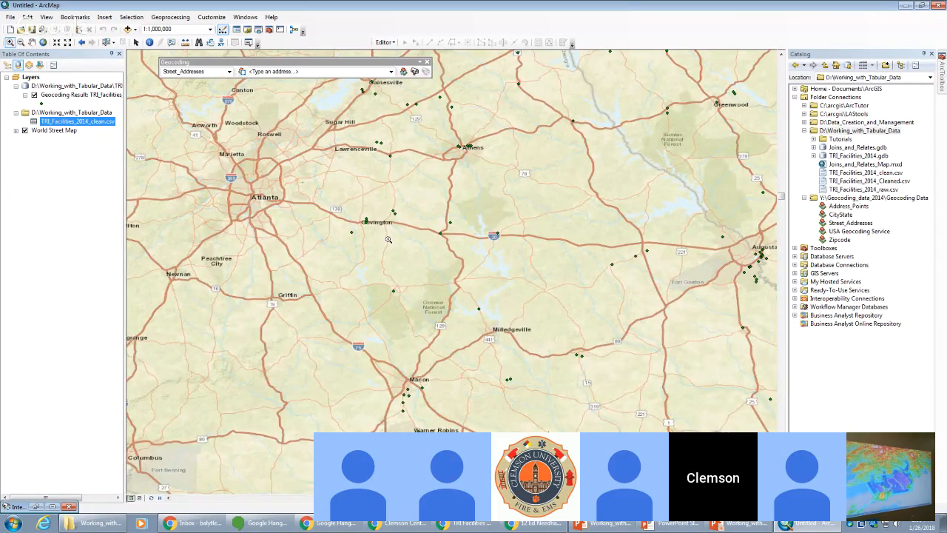
- Frame Mansfield and its surrounding streets on the map at 1:15,000 scale
{"action": "scroll", "coordinate": [387, 239], "scroll_direction": "up", "scroll_amount": 3}
{"action": "scroll", "coordinate": [388, 239], "scroll_direction": "up", "scroll_amount": 2}
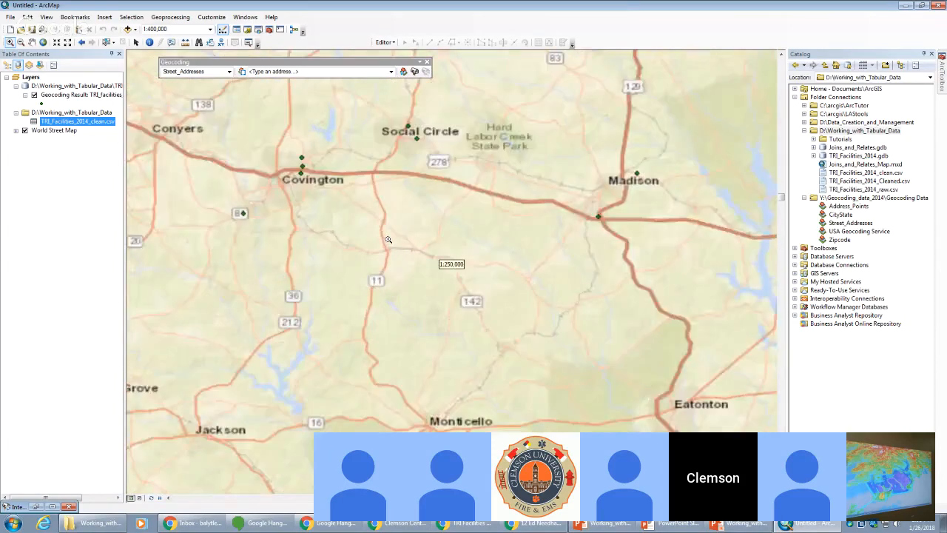
{"action": "scroll", "coordinate": [388, 239], "scroll_direction": "up", "scroll_amount": 2}
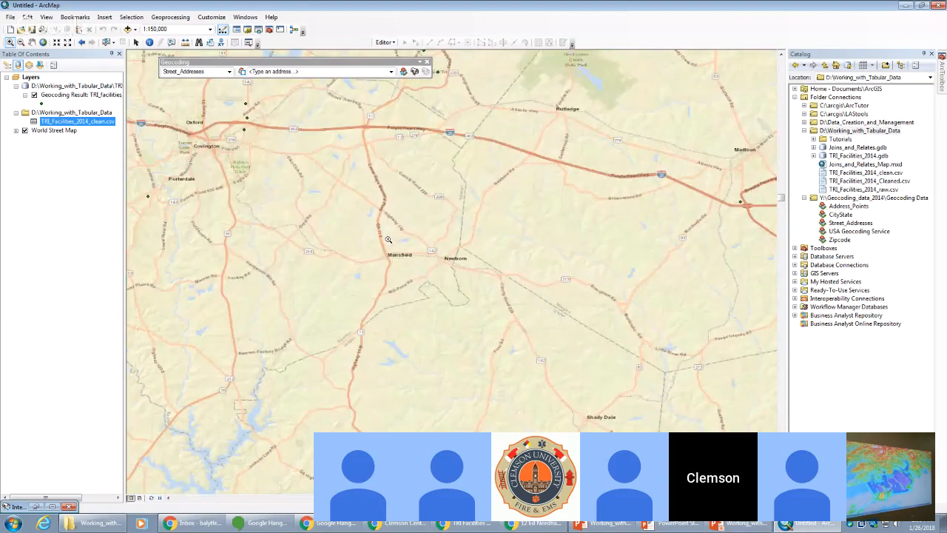
{"action": "scroll", "coordinate": [388, 254], "scroll_direction": "up", "scroll_amount": 4}
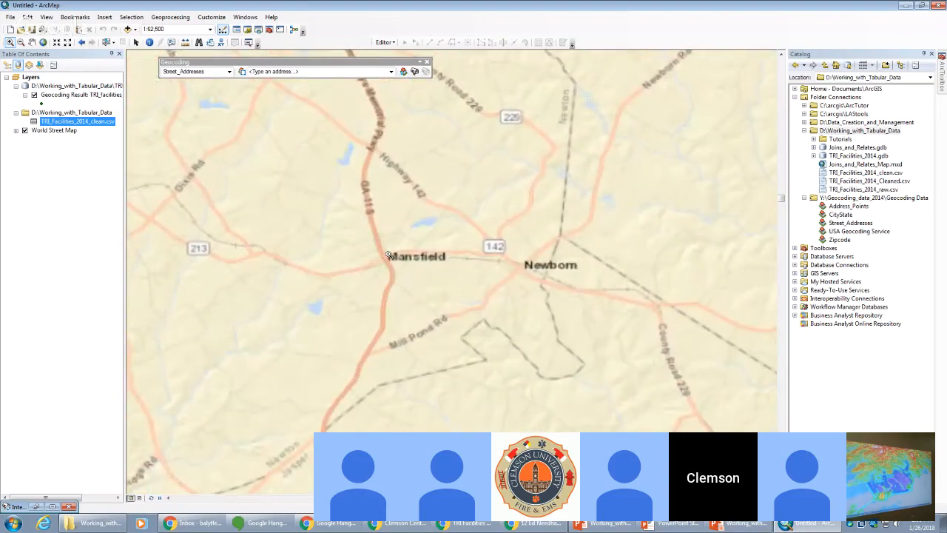
{"action": "scroll", "coordinate": [388, 255], "scroll_direction": "up", "scroll_amount": 4}
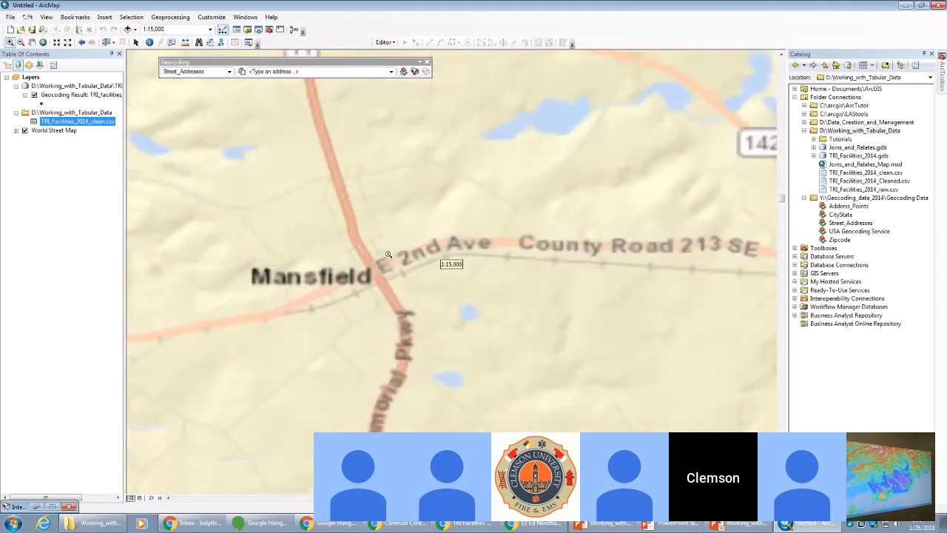
{"action": "scroll", "coordinate": [370, 340], "scroll_direction": "up", "scroll_amount": 1}
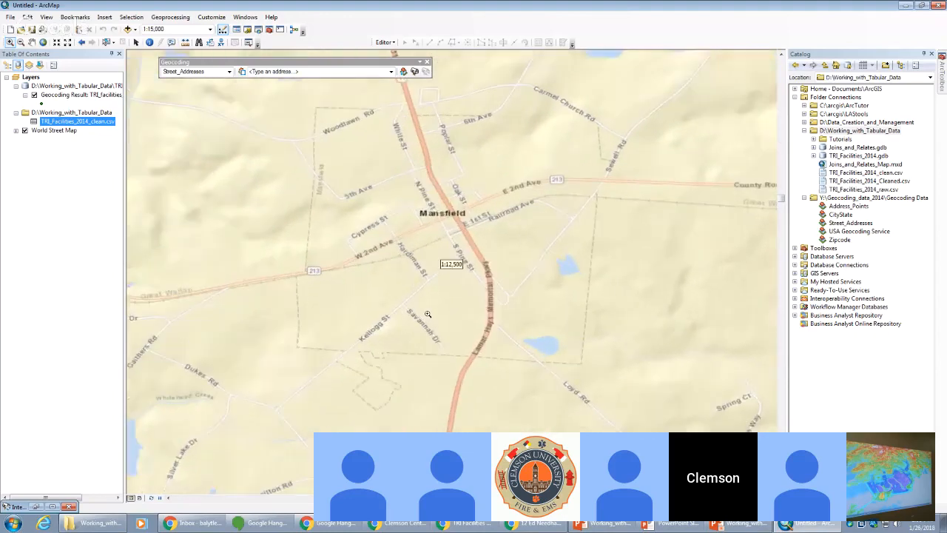
{"action": "scroll", "coordinate": [457, 290], "scroll_direction": "down", "scroll_amount": 1}
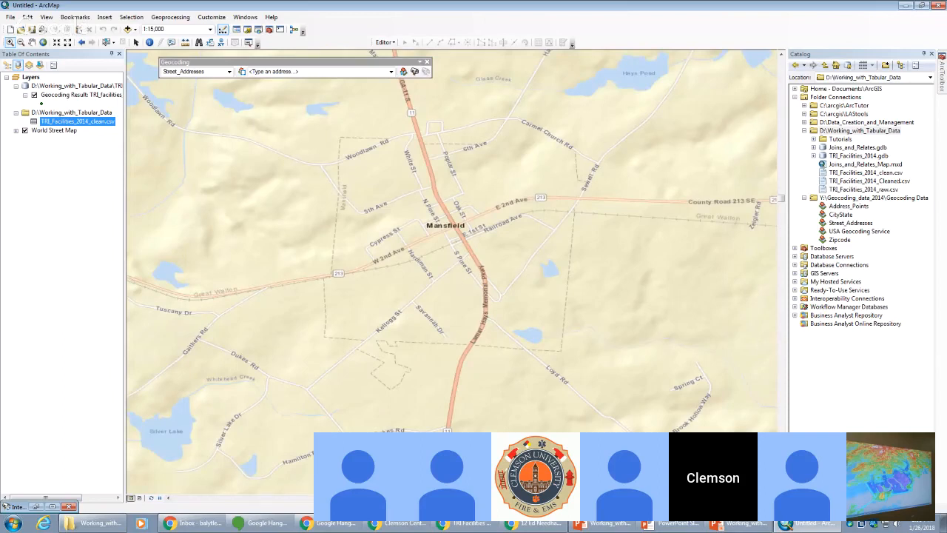
- Start picking the first unmatched Mansfield address from the map in Interactive Rematch and uncover the town's streets
{"action": "left_click", "coordinate": [54, 507]}
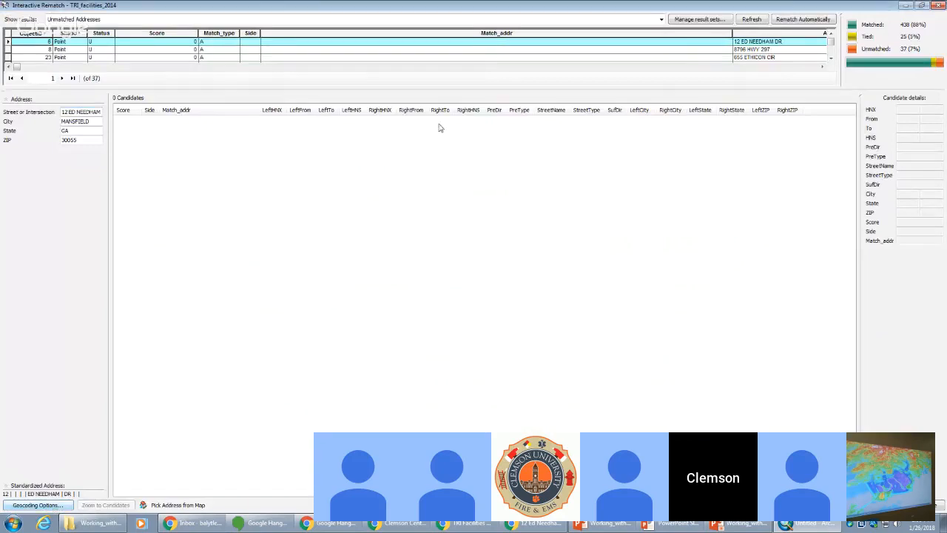
{"action": "left_click", "coordinate": [922, 5]}
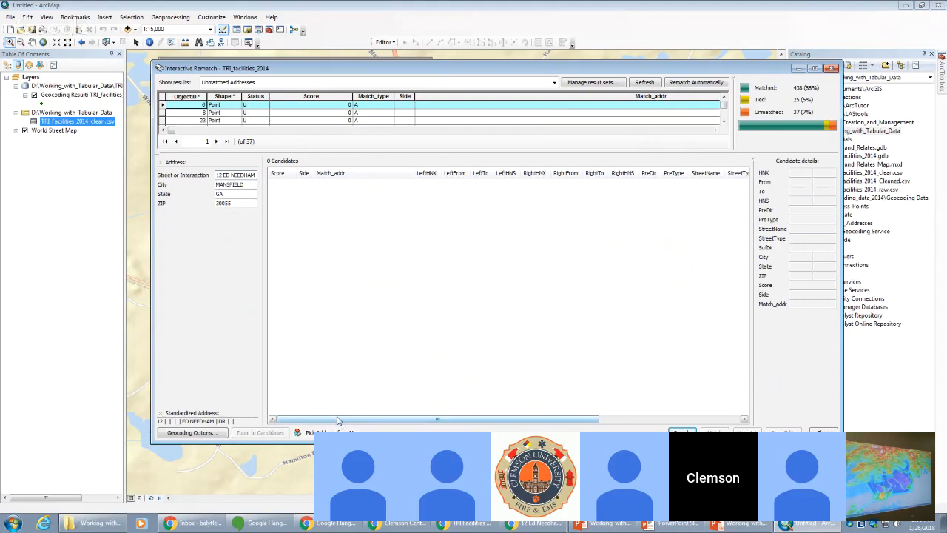
{"action": "left_click", "coordinate": [314, 432]}
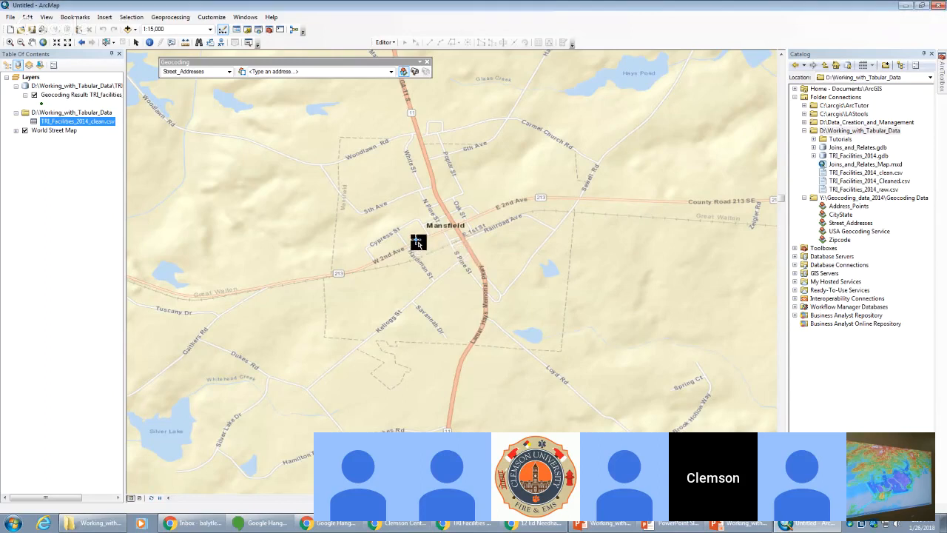
{"action": "mouse_move", "coordinate": [418, 242]}
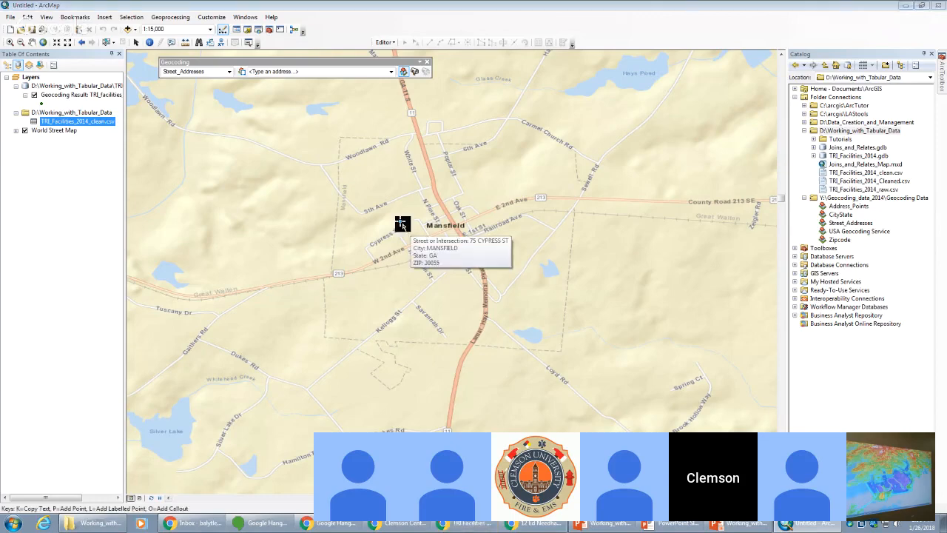
{"action": "left_click_drag", "start_coordinate": [276, 529], "coordinate": [360, 95]}
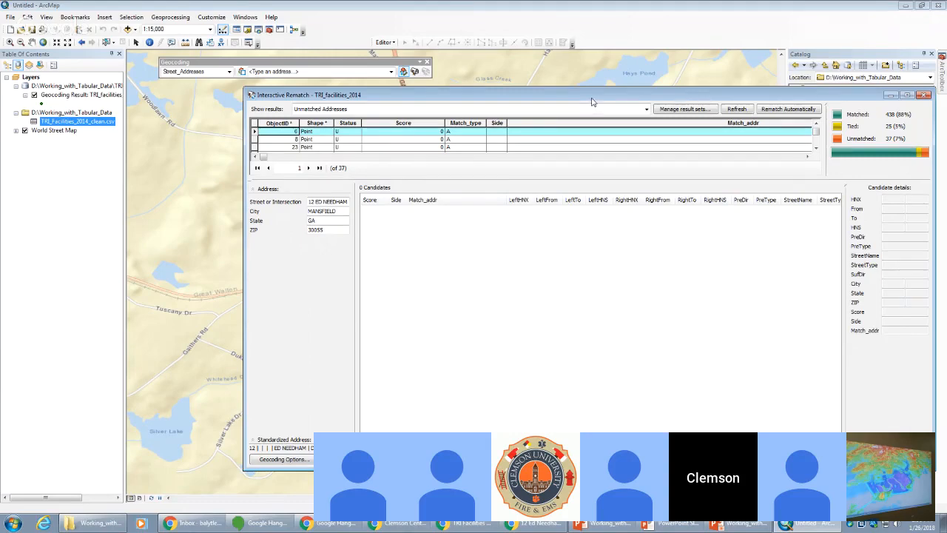
{"action": "left_click_drag", "start_coordinate": [590, 98], "coordinate": [577, 531]}
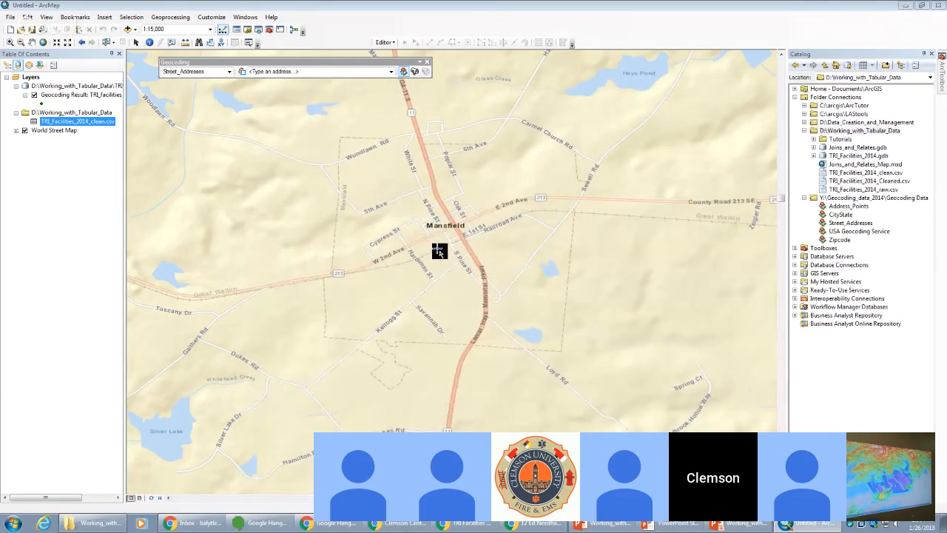
- Inspect the addresses that the locator reports along S Pine St in central Mansfield at 1:4,000 scale
{"action": "scroll", "coordinate": [438, 250], "scroll_direction": "up", "scroll_amount": 4}
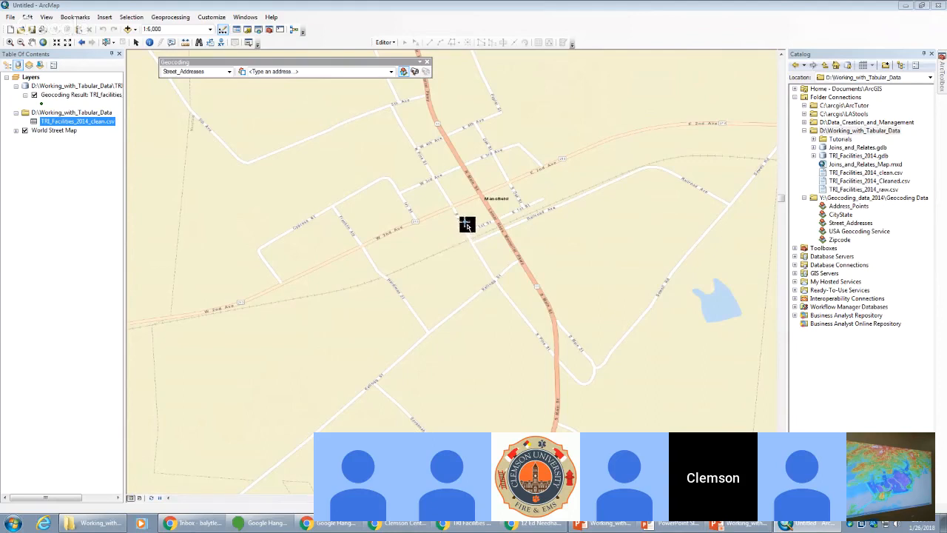
{"action": "left_click", "coordinate": [467, 226]}
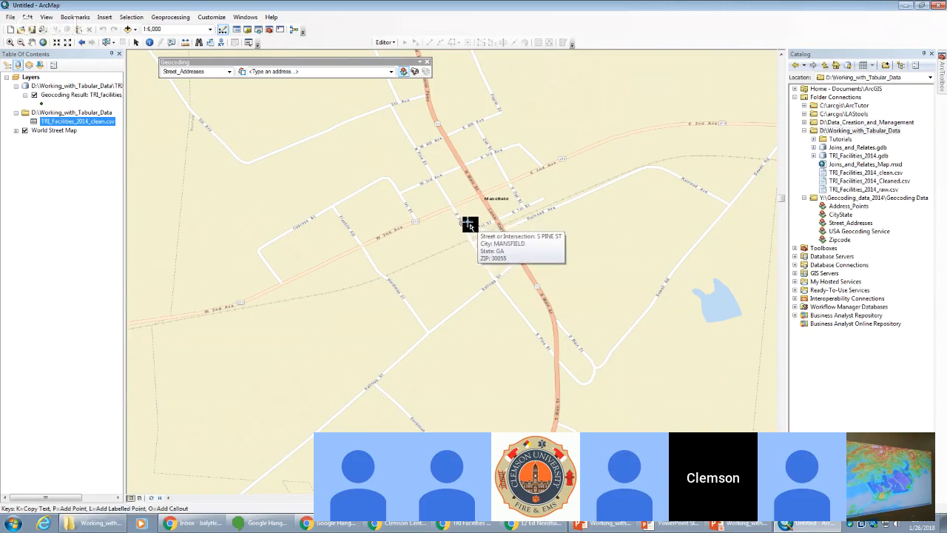
{"action": "scroll", "coordinate": [469, 223], "scroll_direction": "up", "scroll_amount": 2}
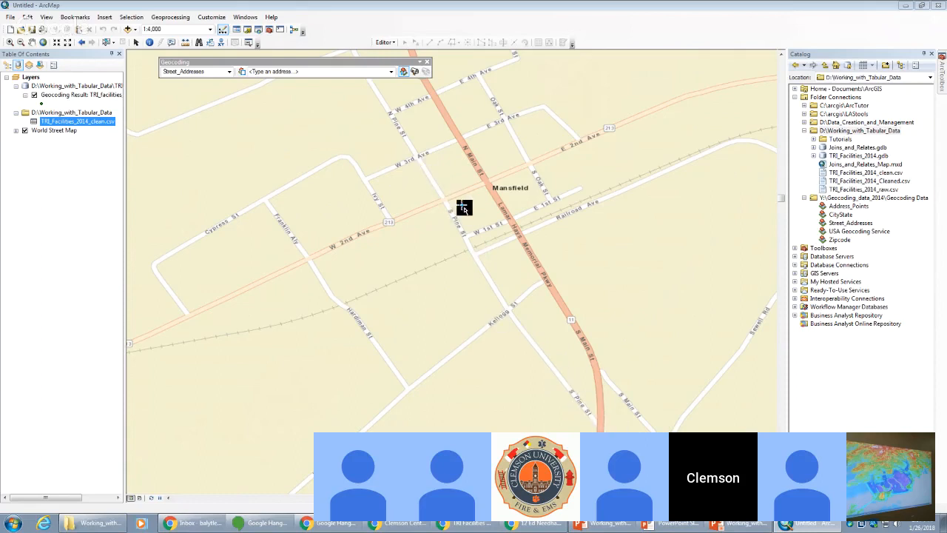
{"action": "mouse_move", "coordinate": [455, 215]}
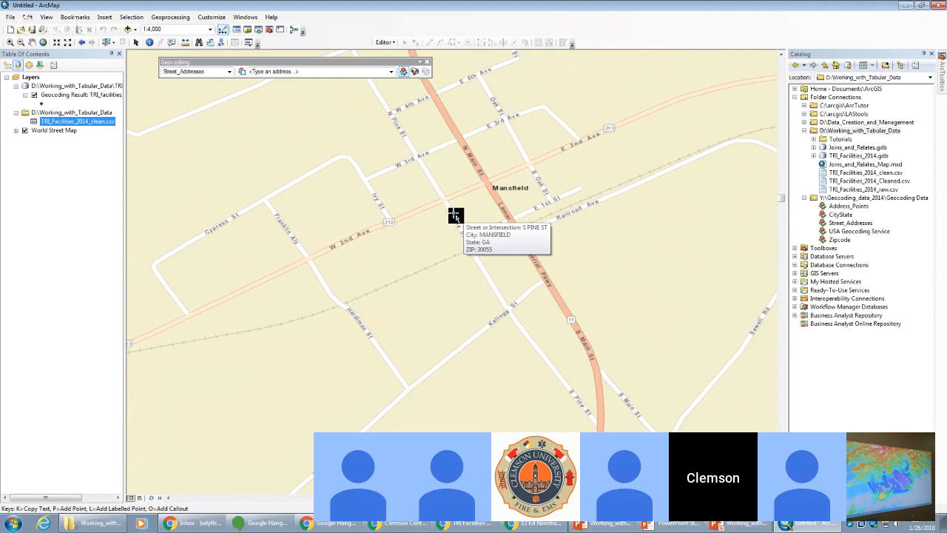
- Arrange the Interactive Rematch window beside Mansfield's streets and check the located address on Pine St south of W 1st St
{"action": "left_click", "coordinate": [415, 72]}
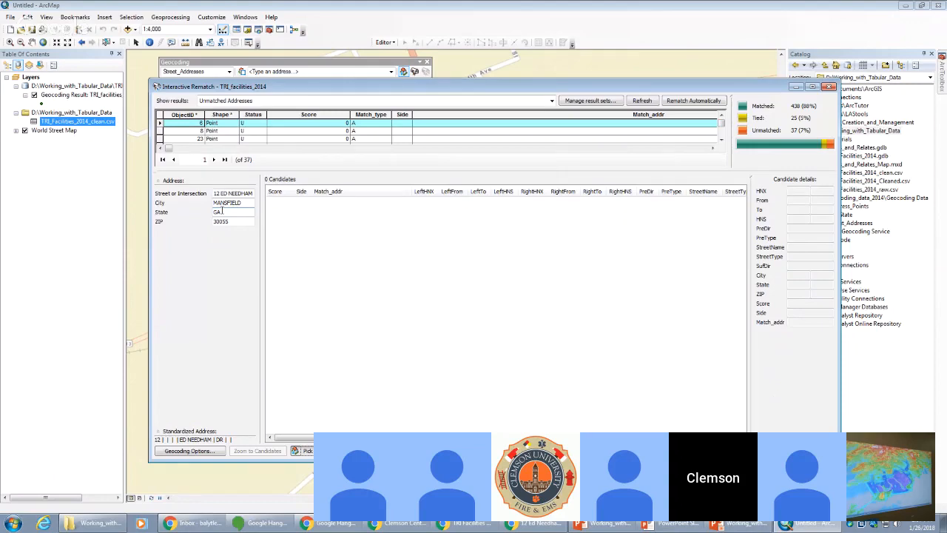
{"action": "left_click_drag", "start_coordinate": [419, 87], "coordinate": [503, 86]}
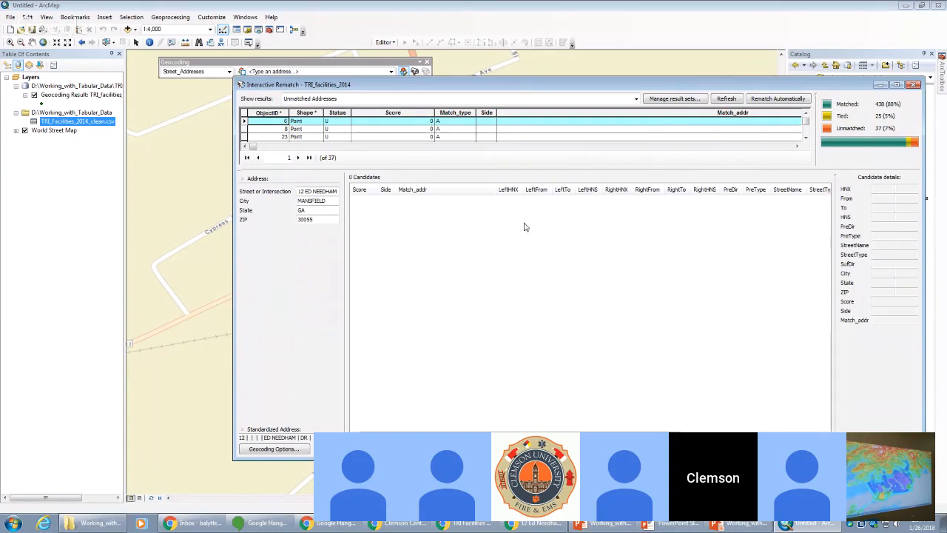
{"action": "left_click_drag", "start_coordinate": [521, 86], "coordinate": [545, 288]}
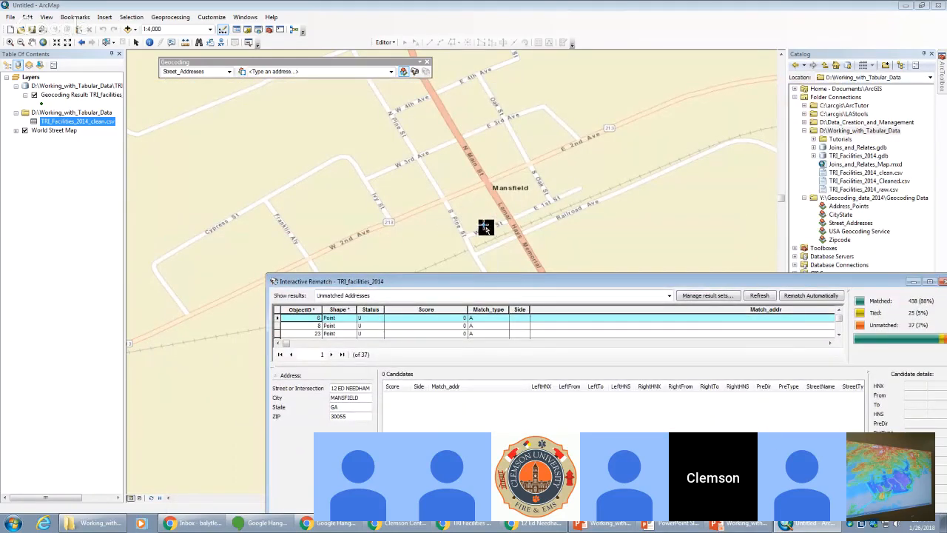
{"action": "left_click_drag", "start_coordinate": [493, 281], "coordinate": [542, 301]}
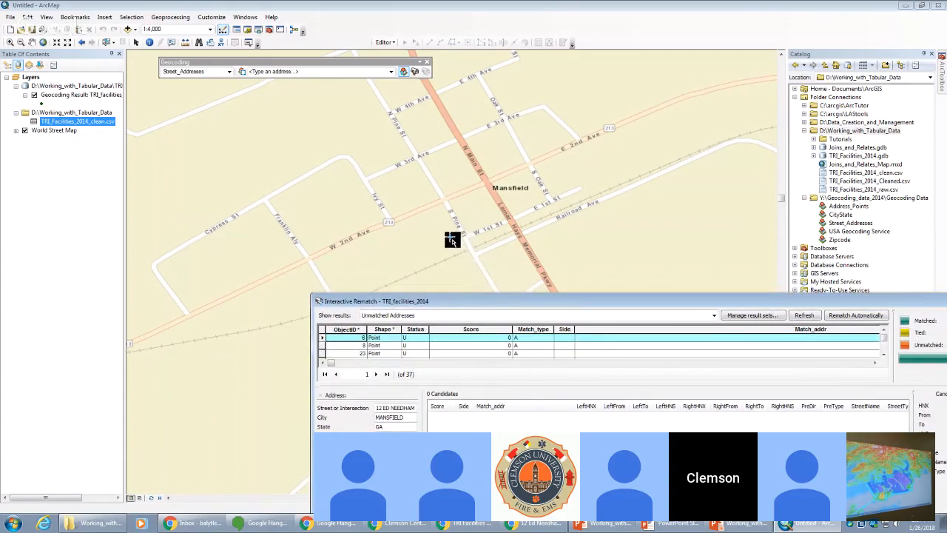
{"action": "mouse_move", "coordinate": [451, 239]}
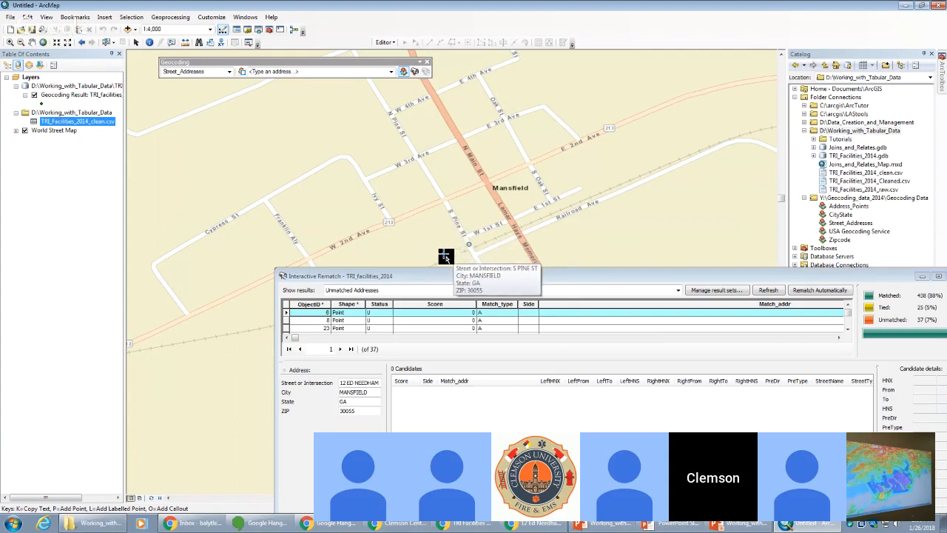
{"action": "key", "text": "Down"}
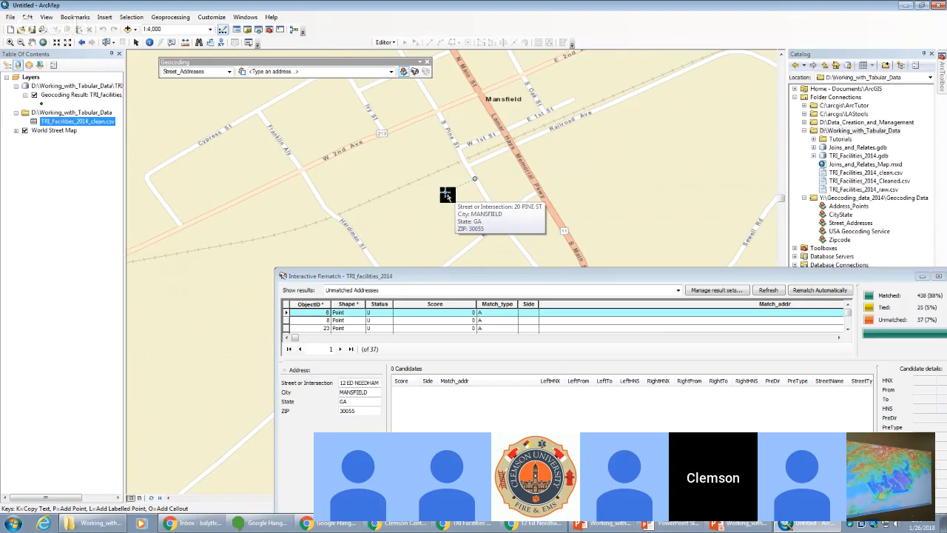
- Change only the street name in the first unmatched record's address to PINE ST and search for candidates
{"action": "left_click_drag", "start_coordinate": [457, 276], "coordinate": [367, 88]}
{"action": "left_click", "coordinate": [267, 192]}
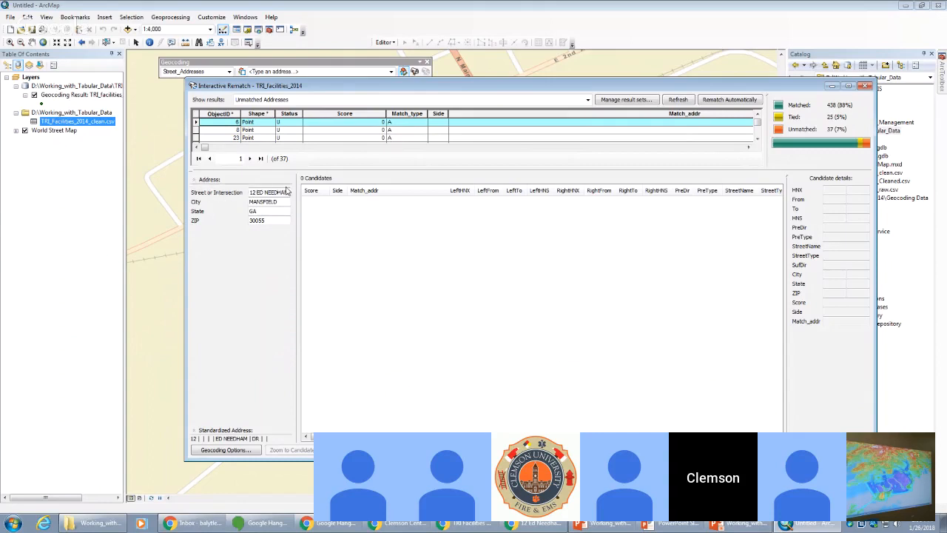
{"action": "left_click_drag", "start_coordinate": [250, 192], "coordinate": [296, 190]}
{"action": "type", "text": "12 PINE ST"}
{"action": "left_click_drag", "start_coordinate": [486, 92], "coordinate": [503, 121]}
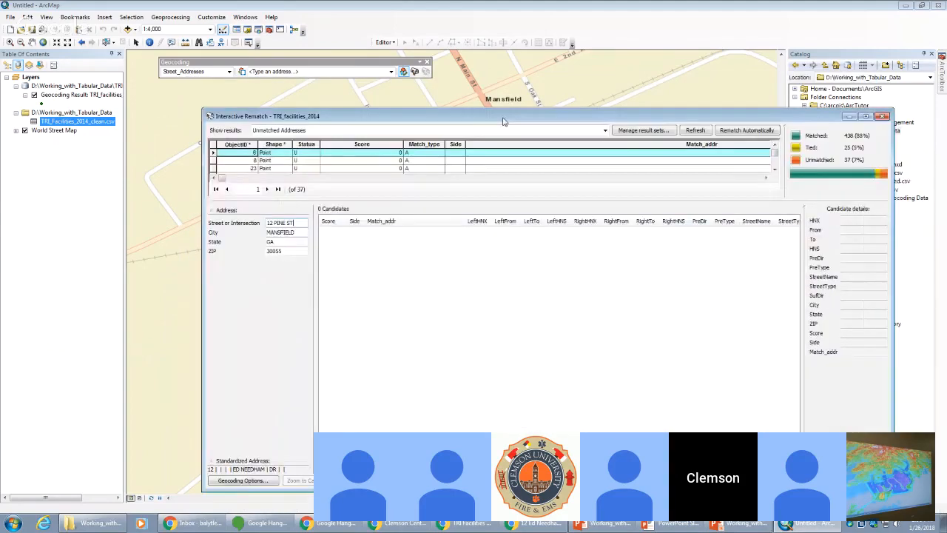
{"action": "left_click", "coordinate": [282, 222]}
{"action": "key", "text": "Return"}
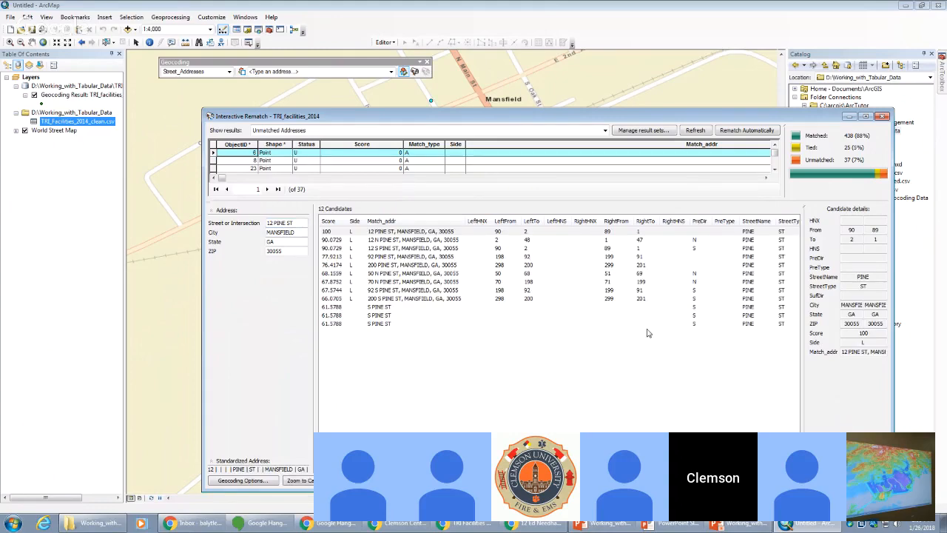
- Compare the top Pine St candidates and match the first unmatched record to the one scoring 100
{"action": "left_click_drag", "start_coordinate": [410, 124], "coordinate": [368, 106]}
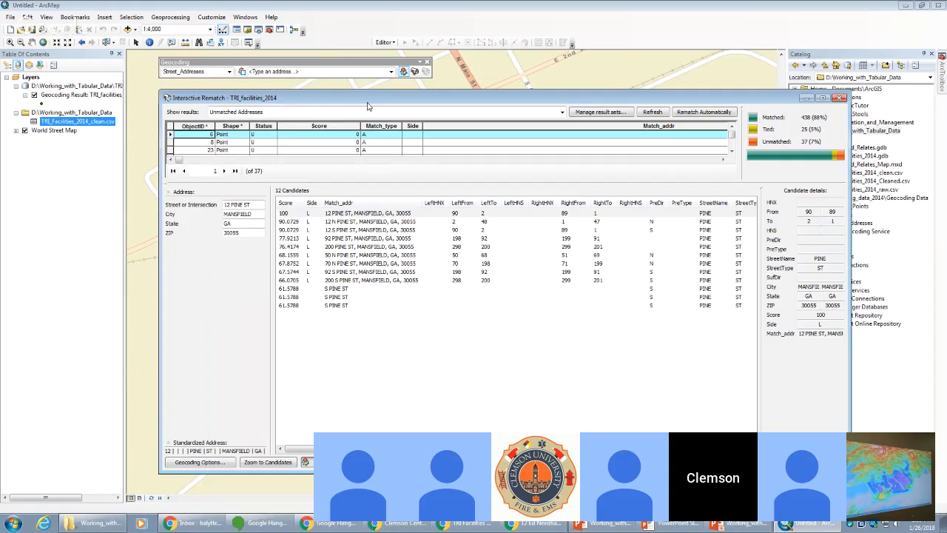
{"action": "left_click", "coordinate": [296, 214]}
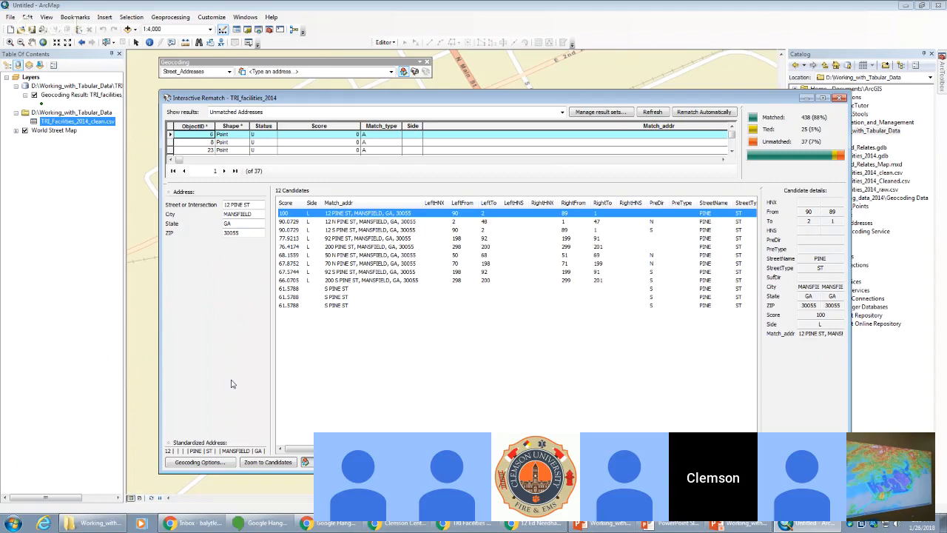
{"action": "left_click", "coordinate": [346, 222]}
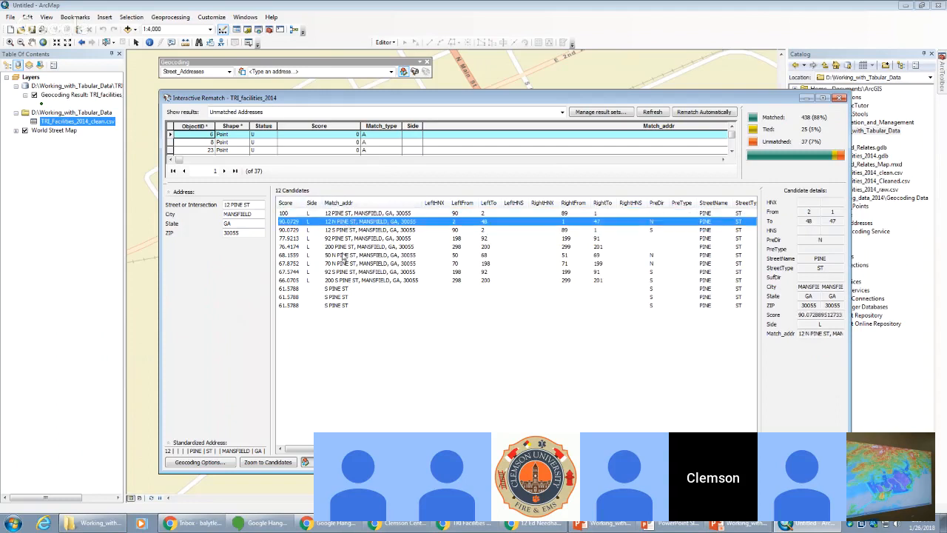
{"action": "left_click", "coordinate": [346, 231]}
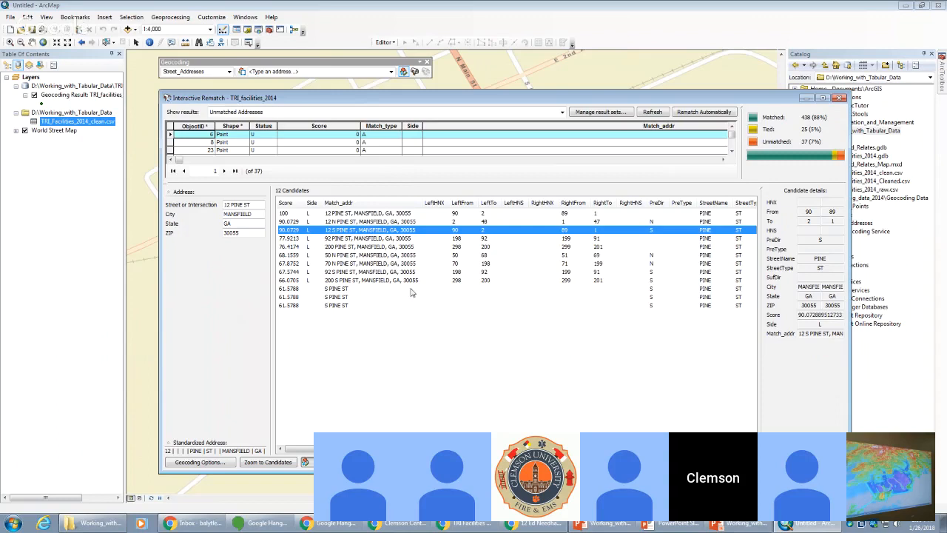
{"action": "left_click", "coordinate": [349, 214]}
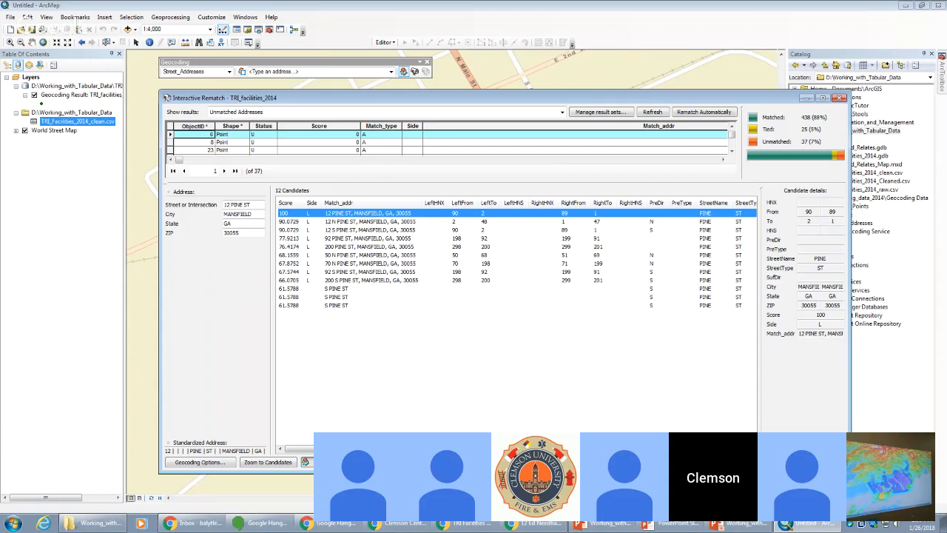
{"action": "left_click", "coordinate": [773, 461]}
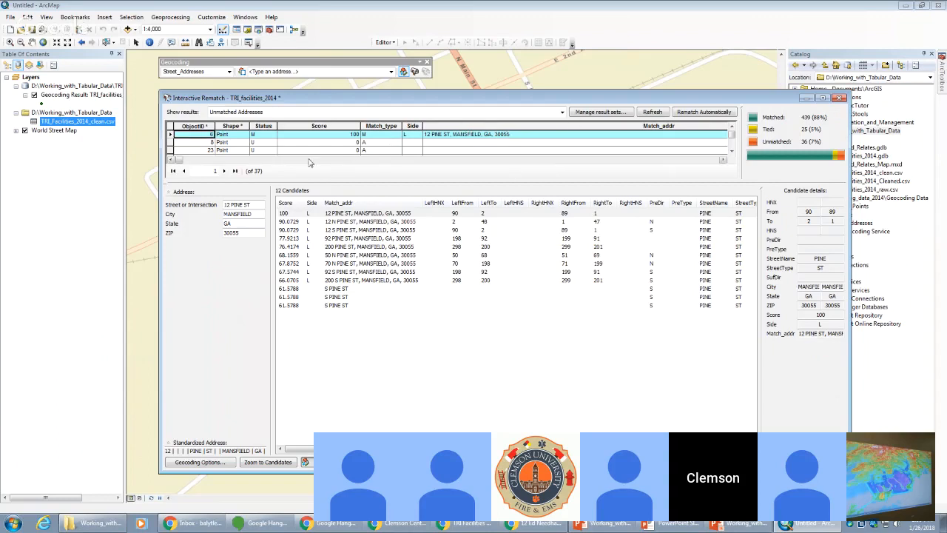
- Review the rematched record's row, its street entry and the candidate scoring 100
{"action": "left_click_drag", "start_coordinate": [179, 162], "coordinate": [143, 159]}
{"action": "left_click_drag", "start_coordinate": [700, 101], "coordinate": [708, 116]}
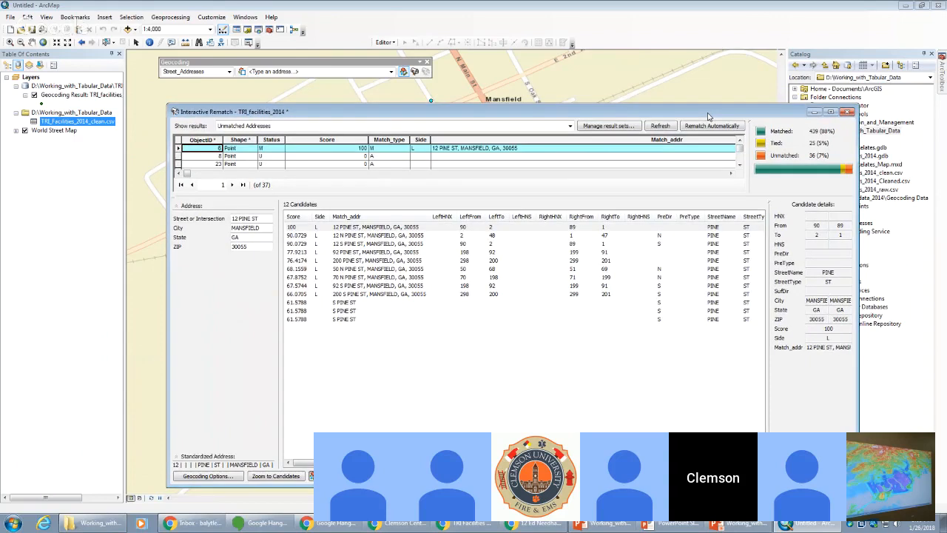
{"action": "left_click_drag", "start_coordinate": [708, 116], "coordinate": [708, 84]}
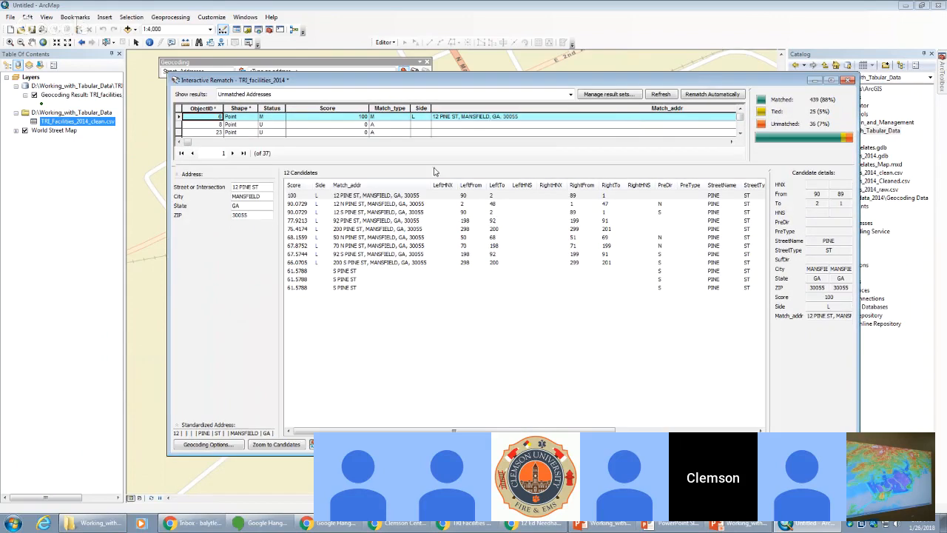
{"action": "left_click_drag", "start_coordinate": [257, 187], "coordinate": [217, 191]}
{"action": "left_click", "coordinate": [259, 187]}
{"action": "left_click_drag", "start_coordinate": [240, 189], "coordinate": [262, 186]}
{"action": "left_click", "coordinate": [262, 186]}
{"action": "left_click", "coordinate": [323, 196]}
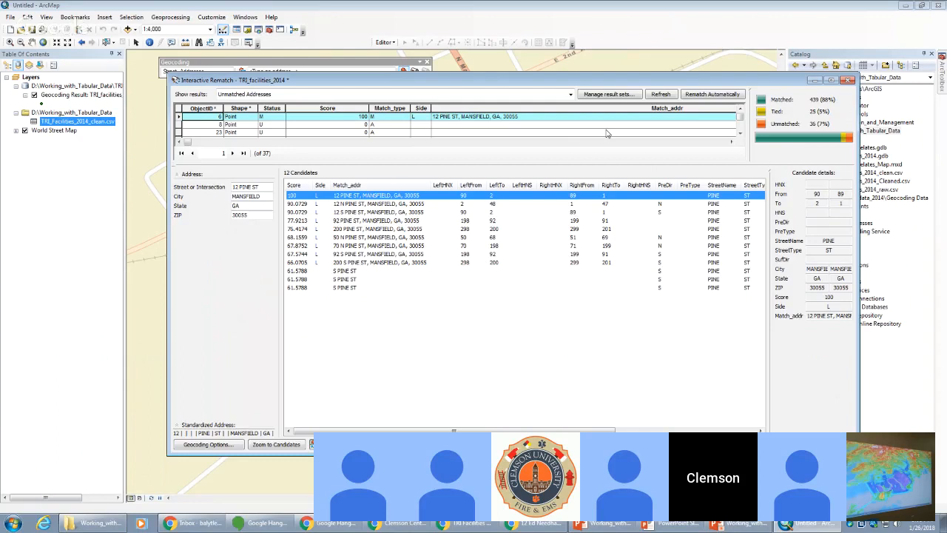
- Close Interactive Rematch and zoom the map to the full extent of the Geocoding Result layer
{"action": "left_click_drag", "start_coordinate": [496, 85], "coordinate": [480, 101]}
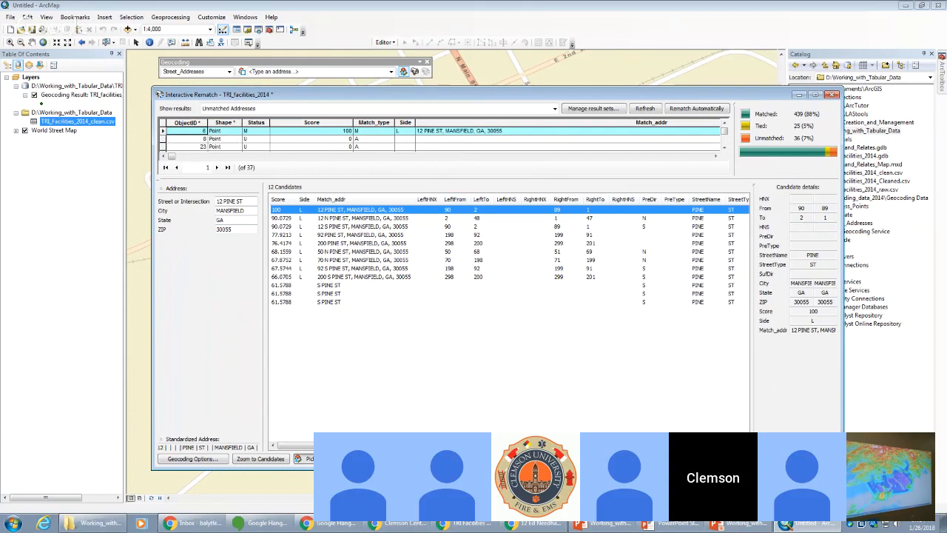
{"action": "left_click", "coordinate": [812, 459]}
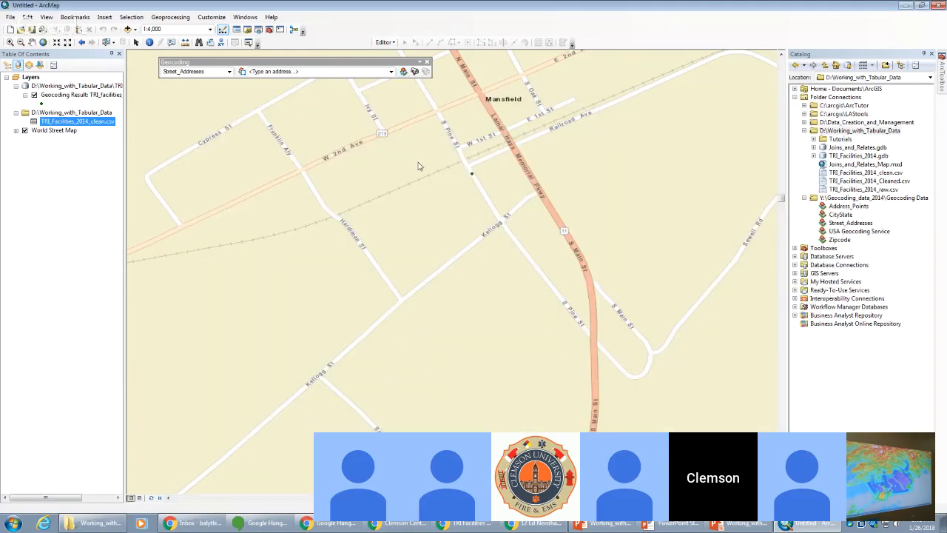
{"action": "scroll", "coordinate": [418, 167], "scroll_direction": "up", "scroll_amount": 4}
{"action": "scroll", "coordinate": [417, 166], "scroll_direction": "up", "scroll_amount": 3}
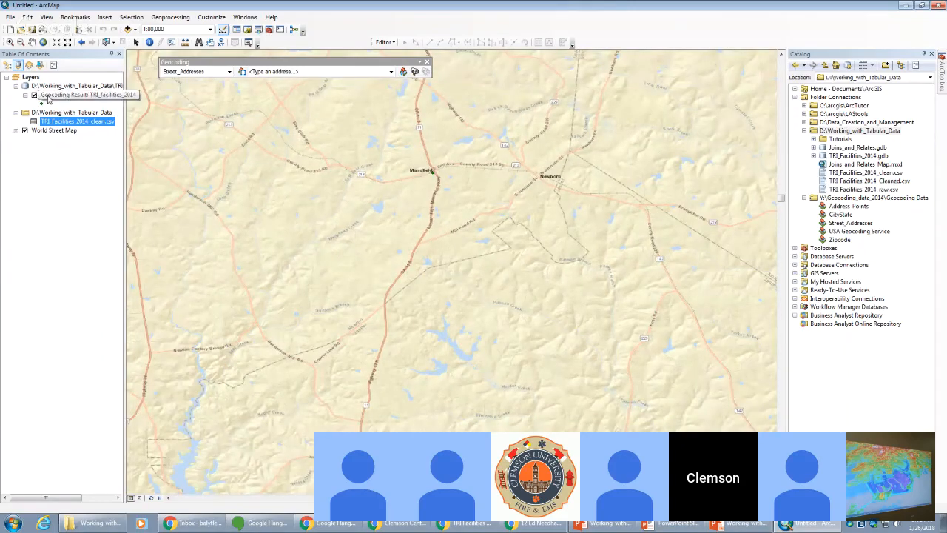
{"action": "right_click", "coordinate": [59, 96]}
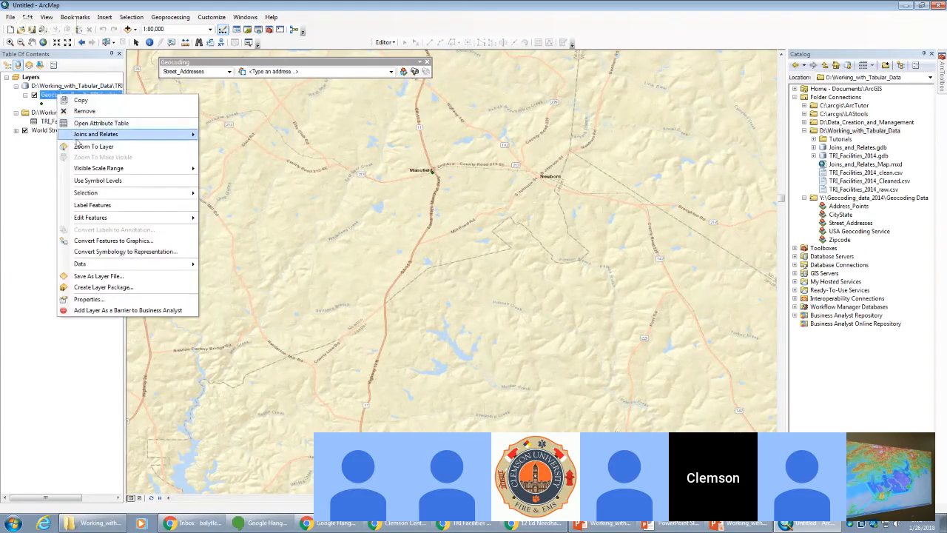
{"action": "right_click", "coordinate": [51, 98]}
{"action": "left_click", "coordinate": [77, 148]}
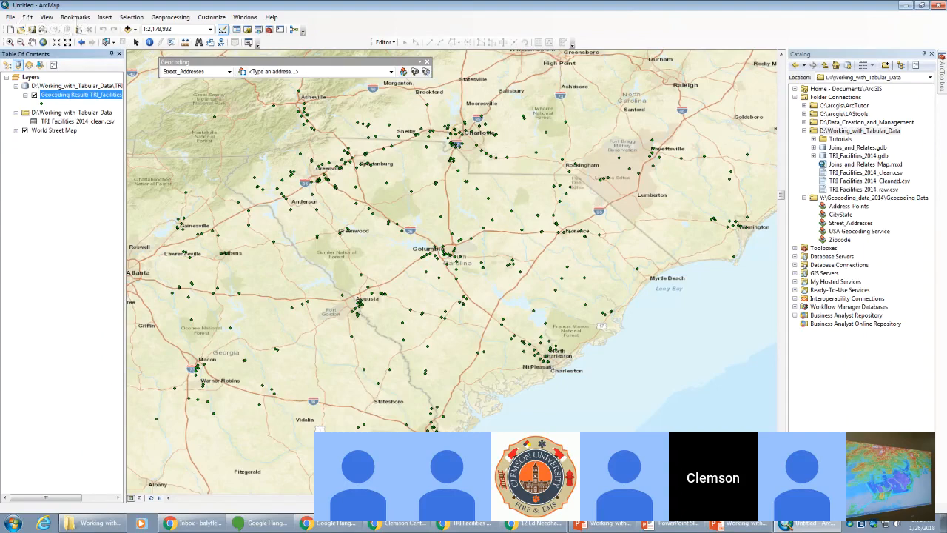
- List the map layers by drawing order
{"action": "mouse_move", "coordinate": [238, 523]}
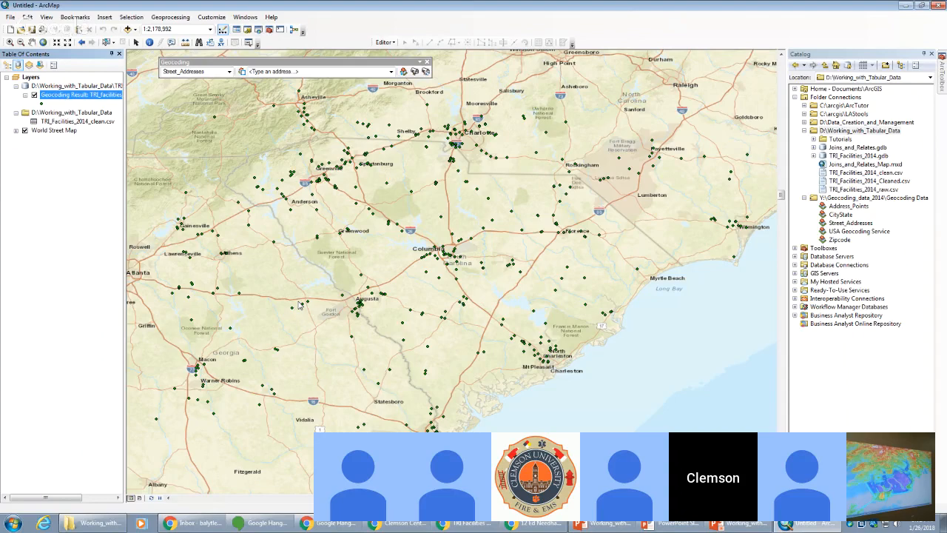
{"action": "left_click", "coordinate": [9, 65]}
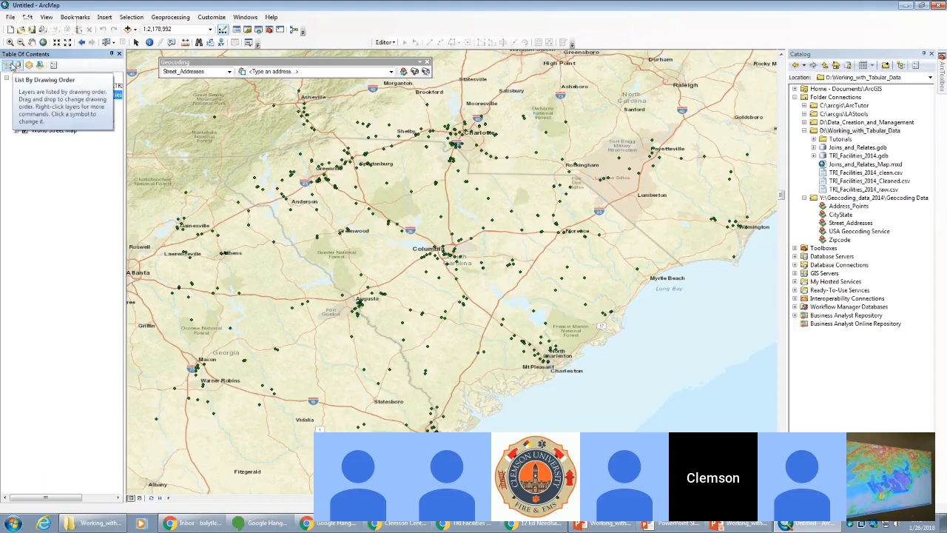
- List the map layers in drawing order and zoom the map out to 1:2,500,000
{"action": "left_click", "coordinate": [7, 65]}
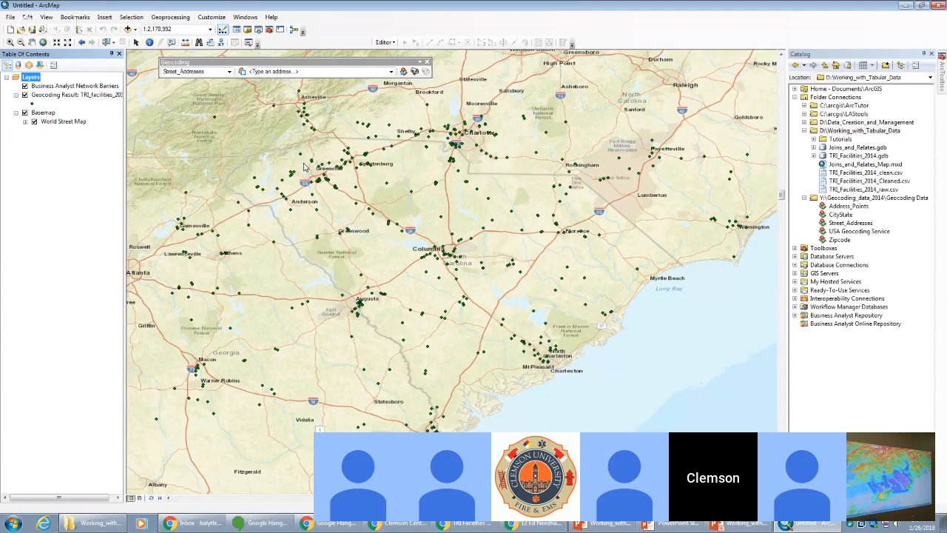
{"action": "scroll", "coordinate": [305, 167], "scroll_direction": "down", "scroll_amount": 1}
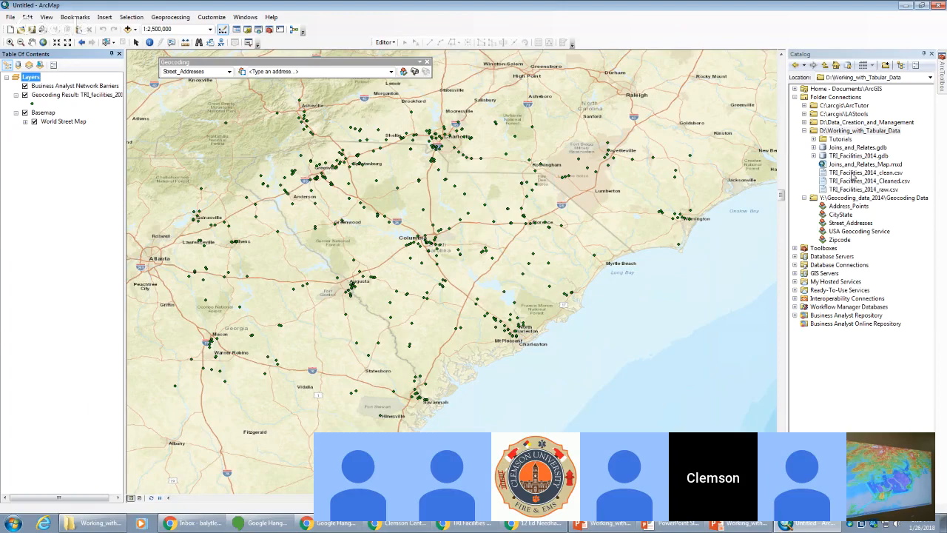
{"action": "left_click", "coordinate": [41, 94]}
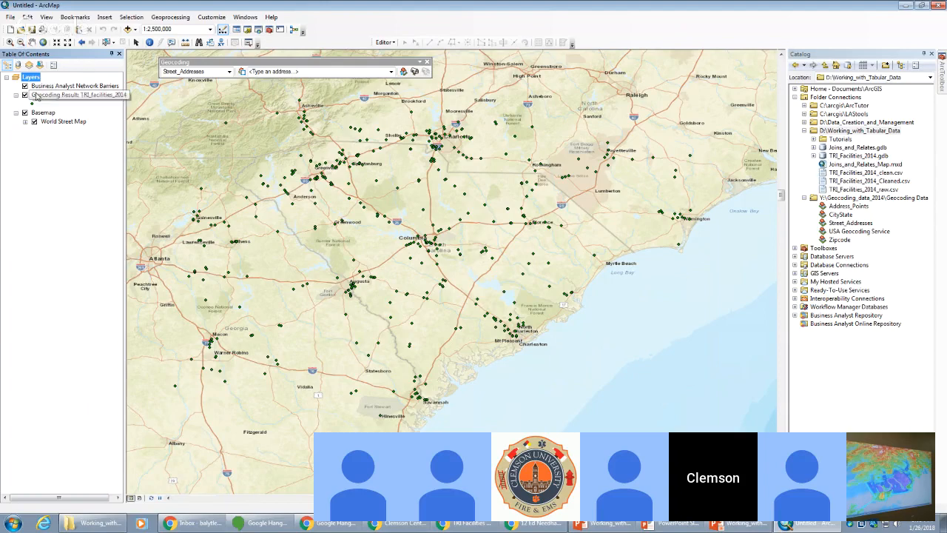
- List the layers by source and start Display XY Data for the TRI_Facilities_2014_clean.csv table
{"action": "left_click", "coordinate": [18, 65]}
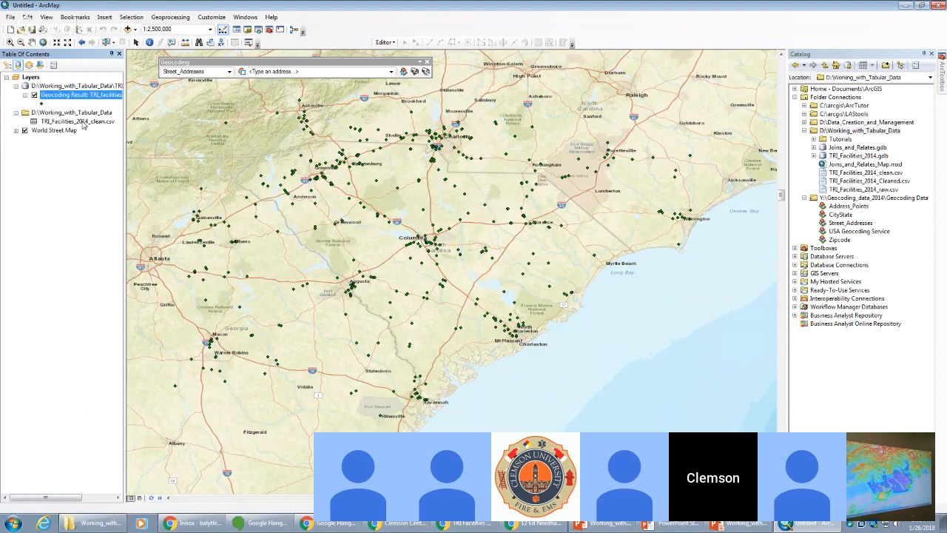
{"action": "right_click", "coordinate": [84, 122]}
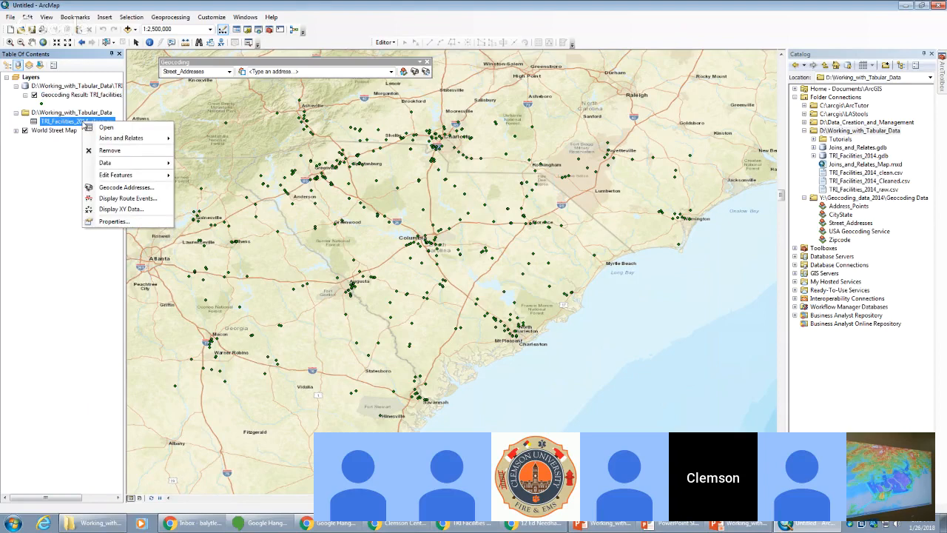
{"action": "left_click", "coordinate": [137, 210]}
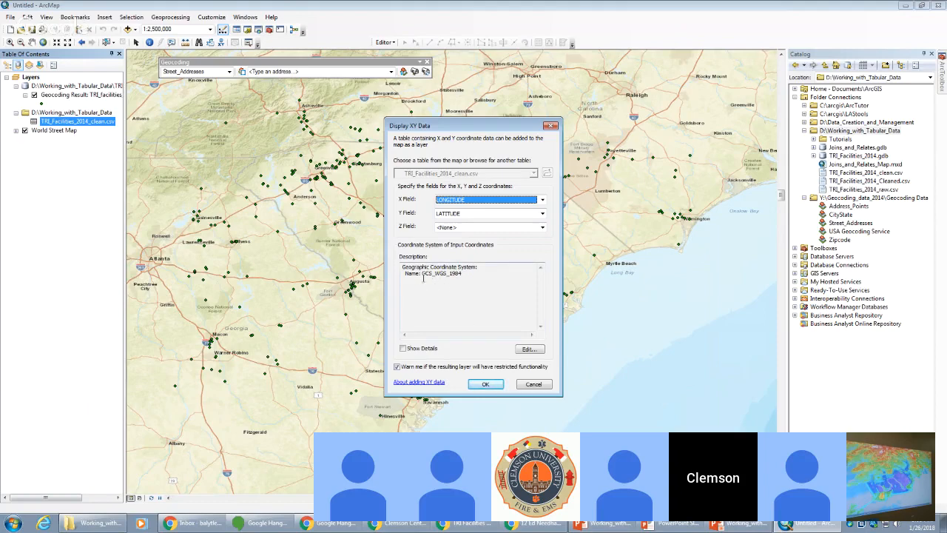
- Open the spatial reference settings of the input coordinates and list the coordinate systems used by the map's layers
{"action": "left_click", "coordinate": [528, 349]}
{"action": "left_click_drag", "start_coordinate": [506, 134], "coordinate": [283, 143]}
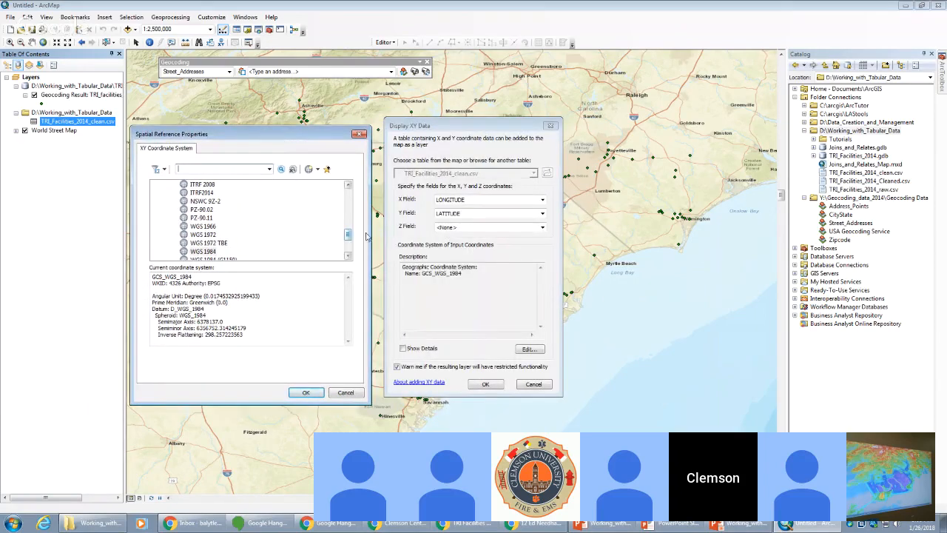
{"action": "left_click", "coordinate": [348, 252]}
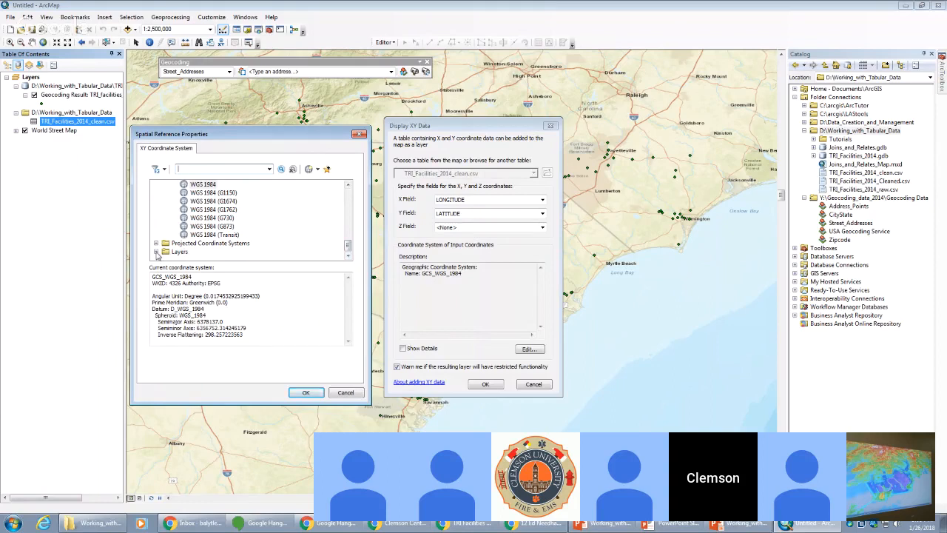
{"action": "left_click_drag", "start_coordinate": [348, 253], "coordinate": [347, 194]}
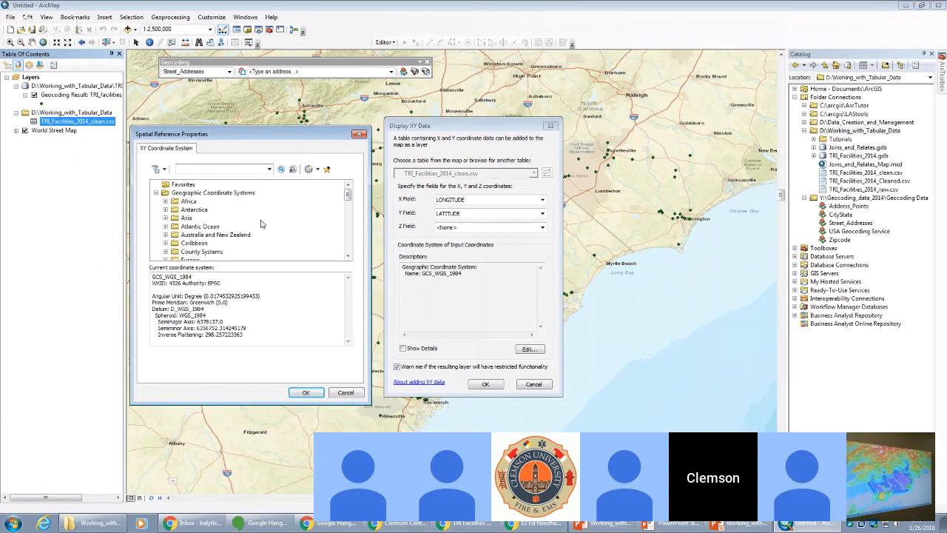
{"action": "left_click", "coordinate": [155, 193]}
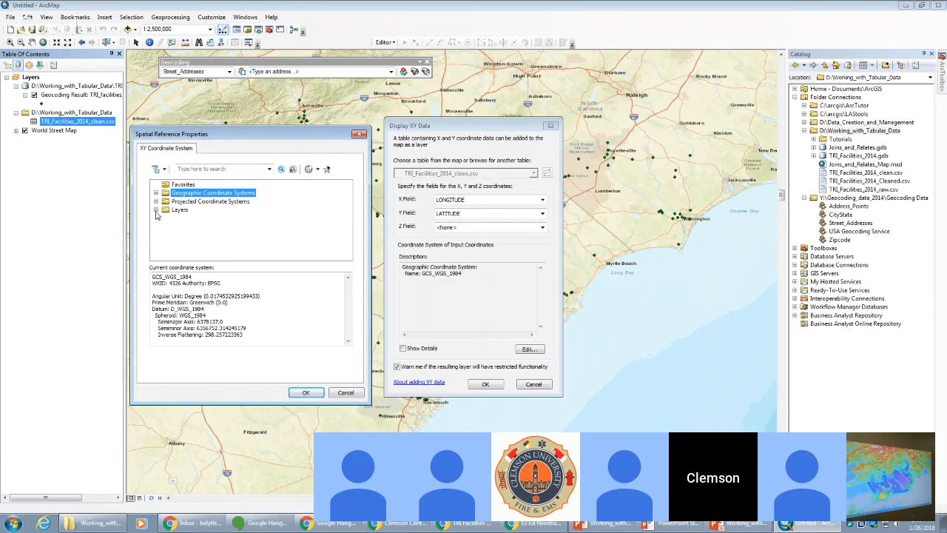
{"action": "left_click", "coordinate": [156, 210]}
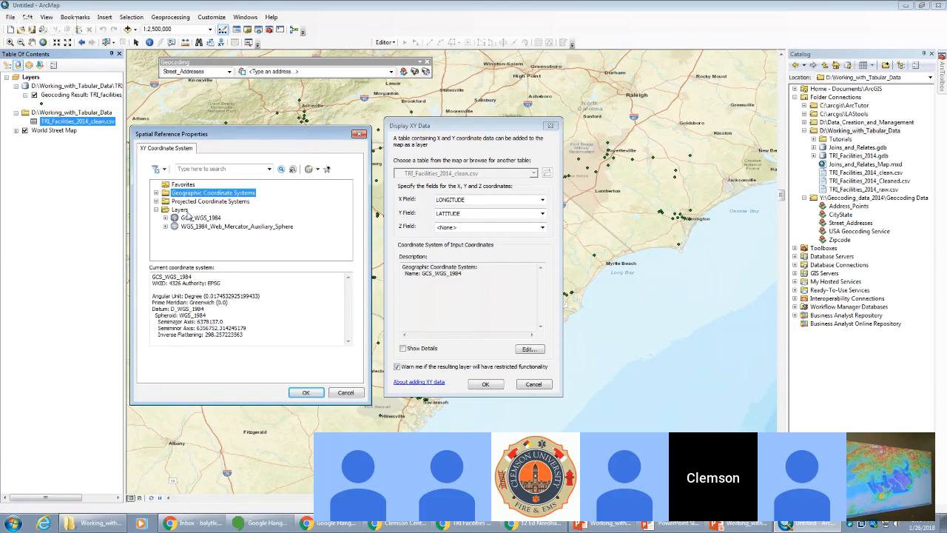
- Choose GCS_WGS_1984 from the layers' coordinate systems and add the LONGITUDE and LATITUDE points to the map as an event layer
{"action": "left_click", "coordinate": [156, 193]}
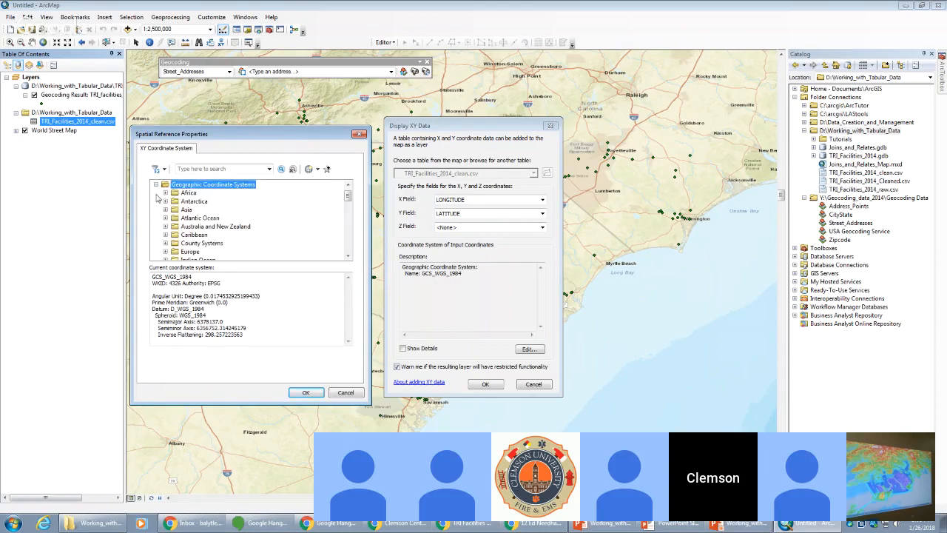
{"action": "left_click", "coordinate": [156, 193]}
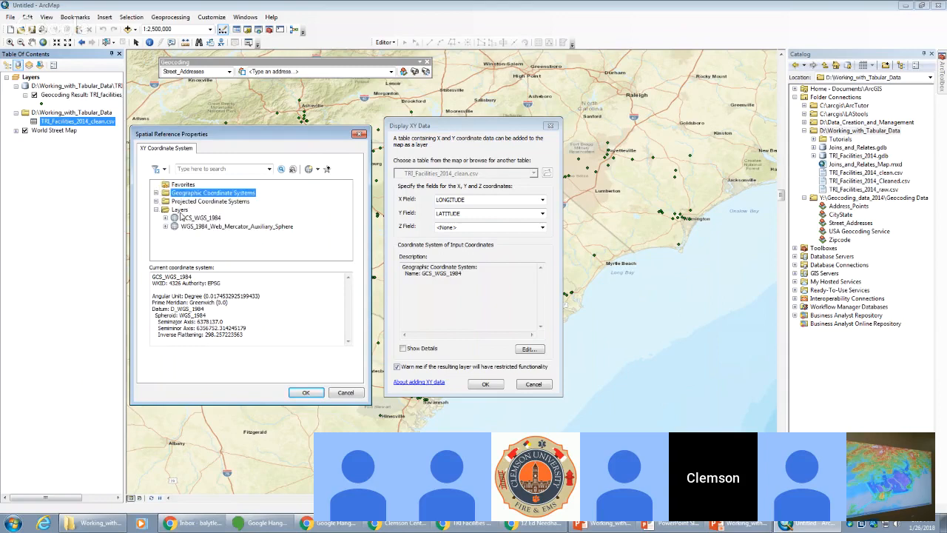
{"action": "left_click", "coordinate": [156, 210]}
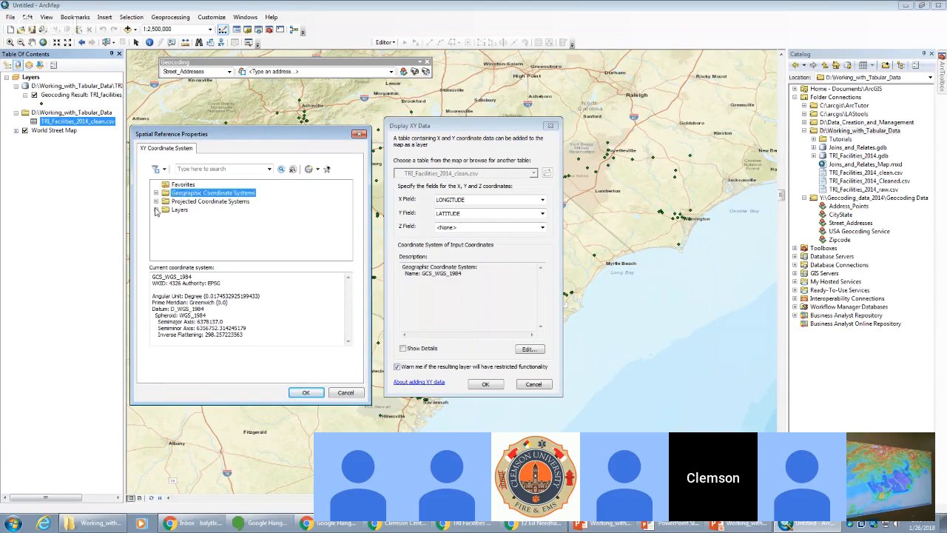
{"action": "left_click", "coordinate": [157, 210]}
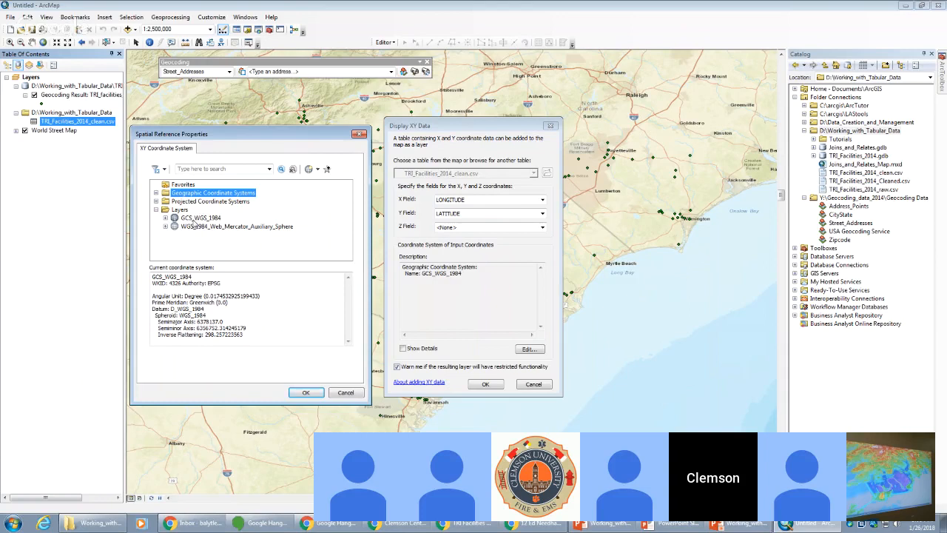
{"action": "left_click", "coordinate": [195, 220]}
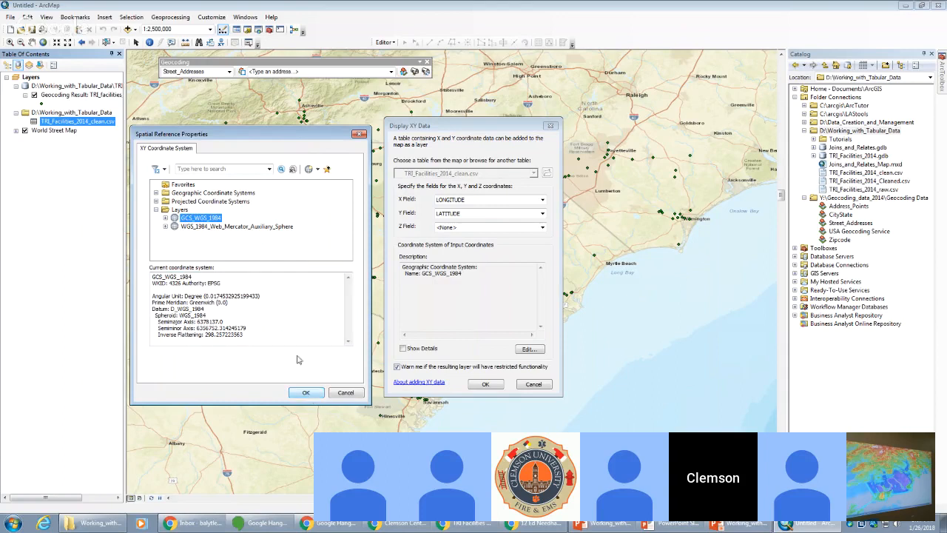
{"action": "left_click", "coordinate": [306, 392]}
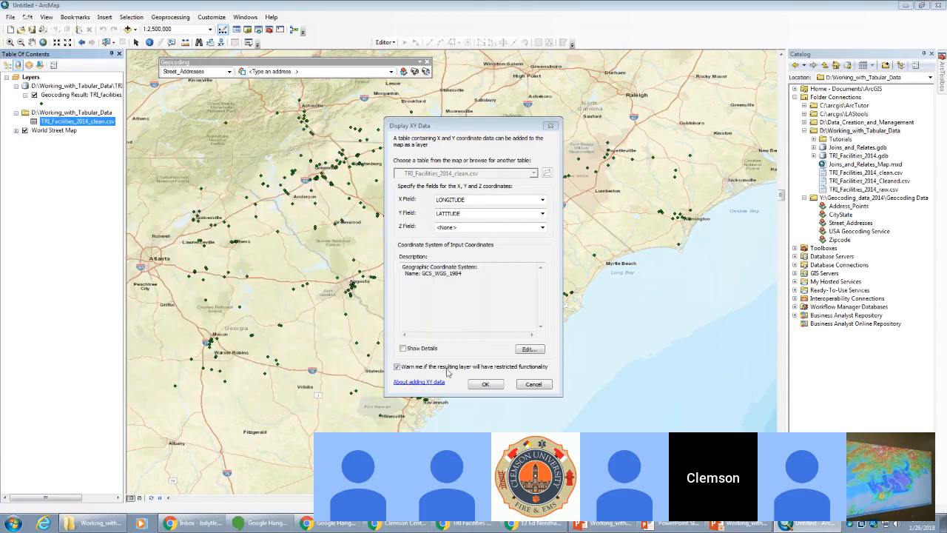
{"action": "left_click", "coordinate": [476, 386]}
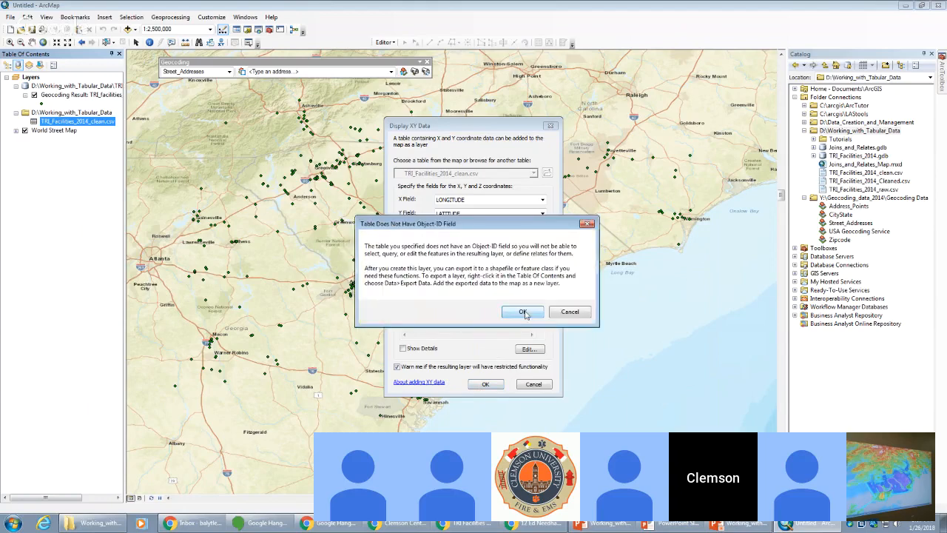
{"action": "left_click", "coordinate": [523, 311]}
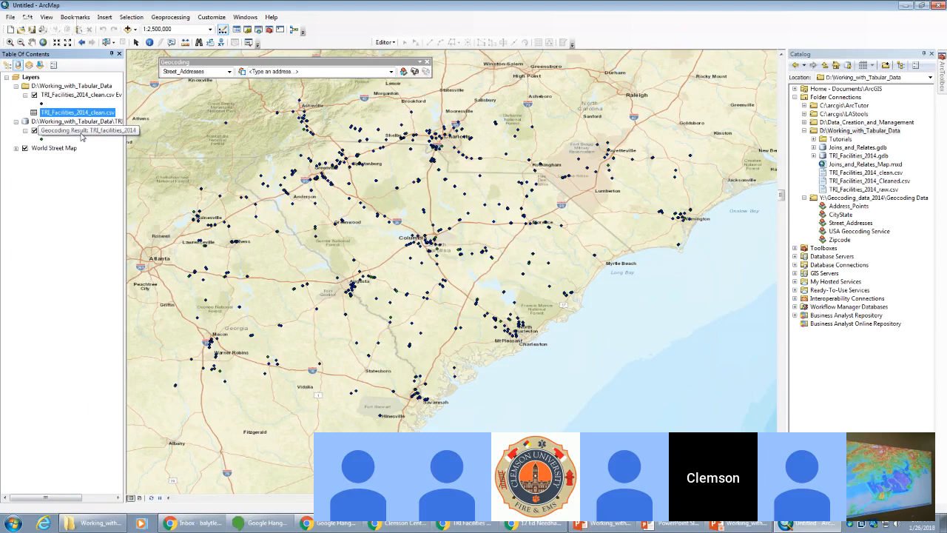
- Compare the XY event points with the geocoded points around Barnwell, toggling the event layer's visibility, and return to the regional view
{"action": "right_click", "coordinate": [81, 132]}
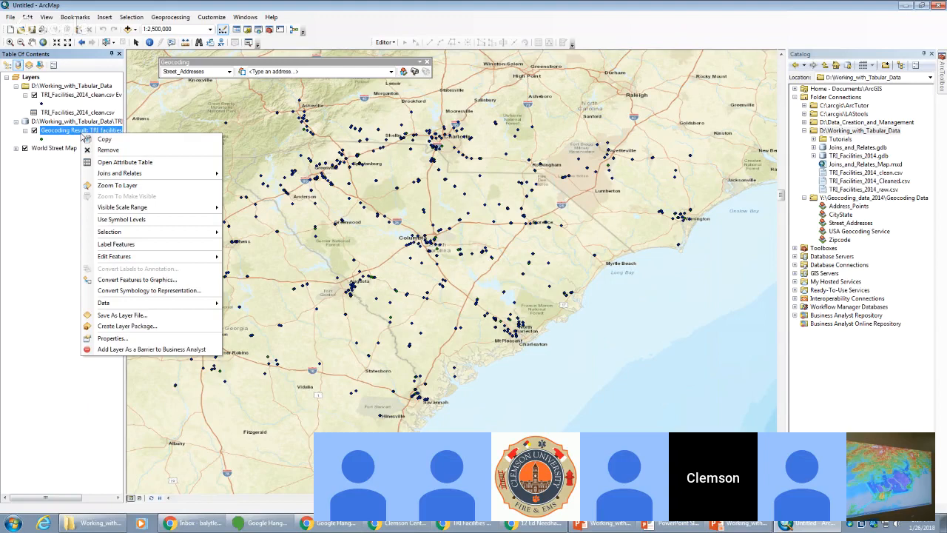
{"action": "key", "text": "Escape"}
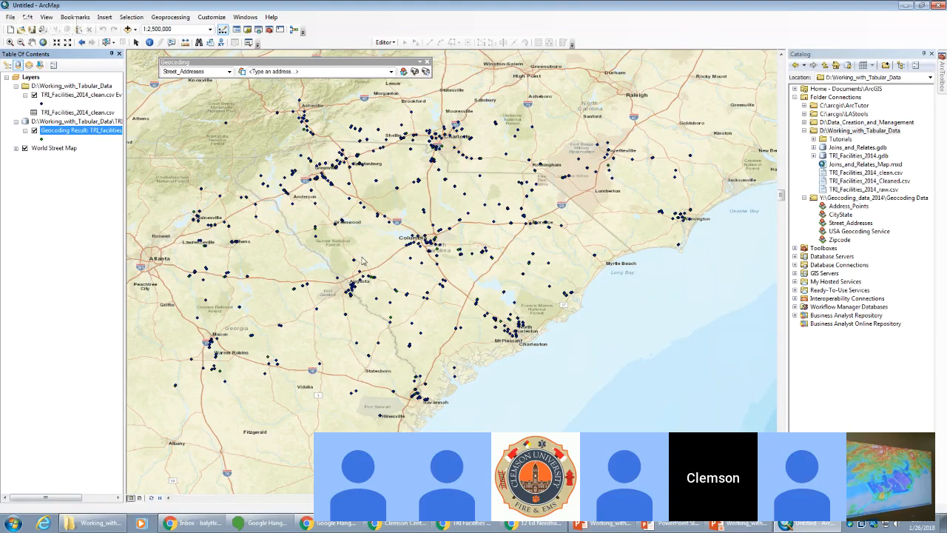
{"action": "scroll", "coordinate": [361, 259], "scroll_direction": "down", "scroll_amount": 2}
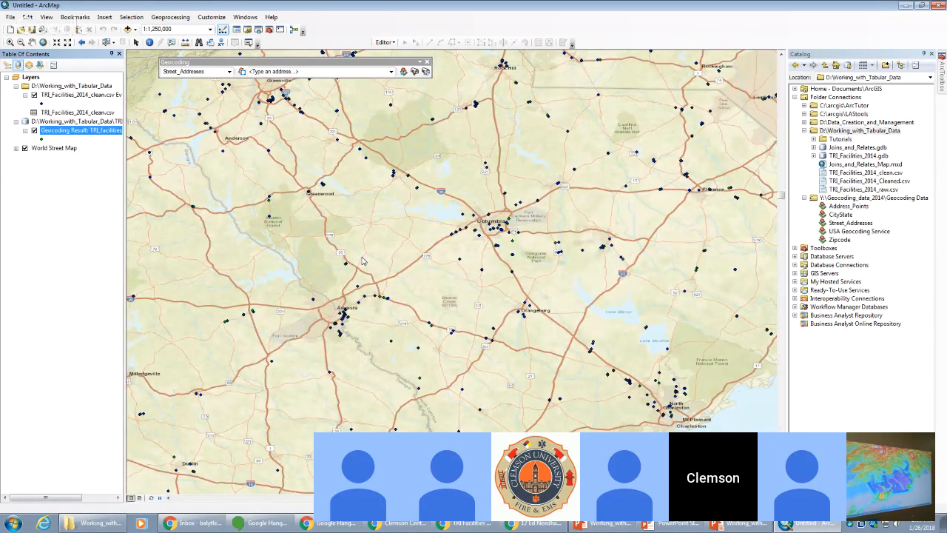
{"action": "scroll", "coordinate": [419, 394], "scroll_direction": "down", "scroll_amount": 3}
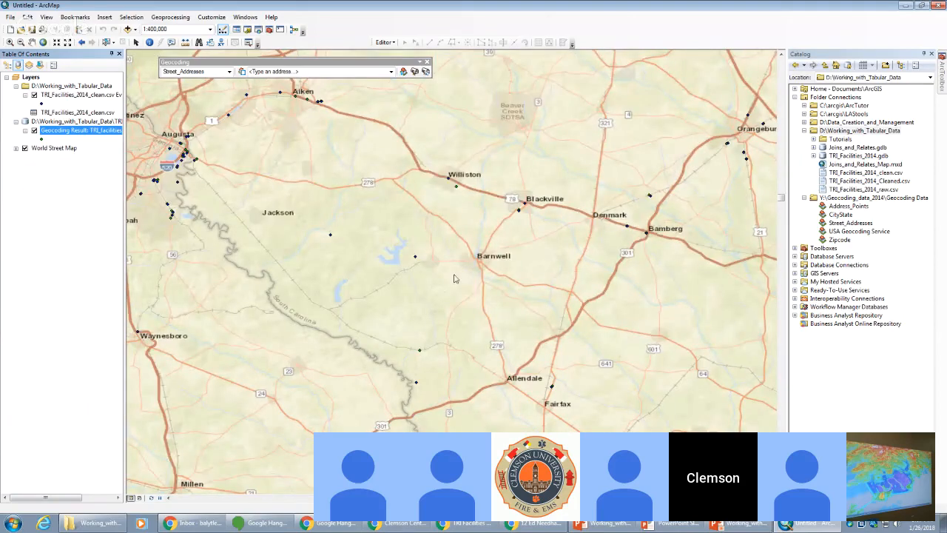
{"action": "left_click", "coordinate": [34, 96]}
{"action": "left_click", "coordinate": [34, 96]}
{"action": "scroll", "coordinate": [592, 246], "scroll_direction": "down", "scroll_amount": 5}
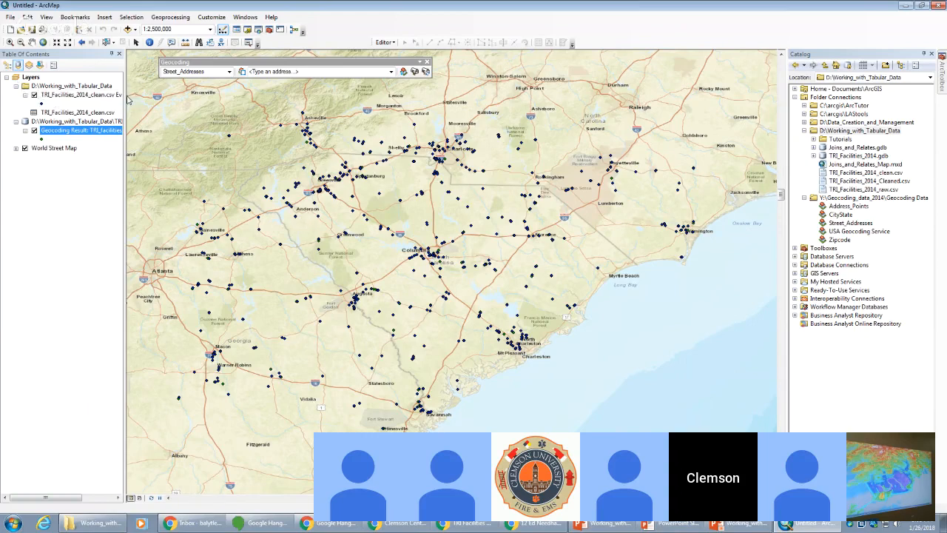
- Widen the table of contents and start exporting the data of the TRI_Facilities_2014_clean.csv Events layer
{"action": "left_click_drag", "start_coordinate": [124, 97], "coordinate": [157, 97]}
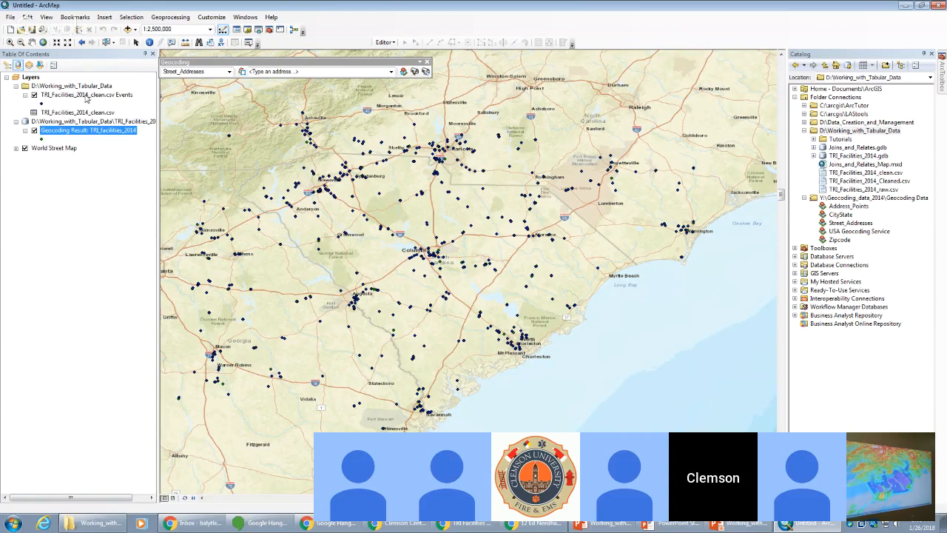
{"action": "right_click", "coordinate": [85, 96]}
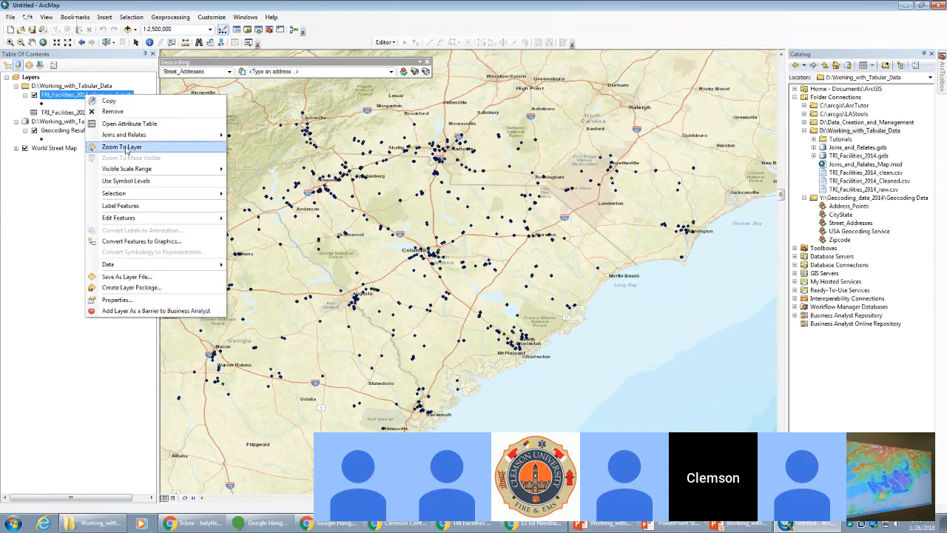
{"action": "mouse_move", "coordinate": [135, 267]}
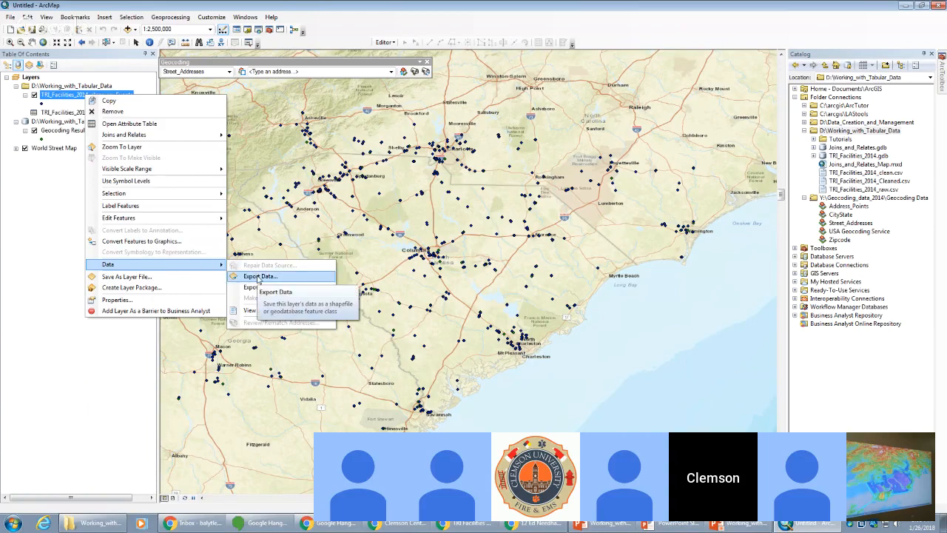
{"action": "right_click", "coordinate": [54, 97]}
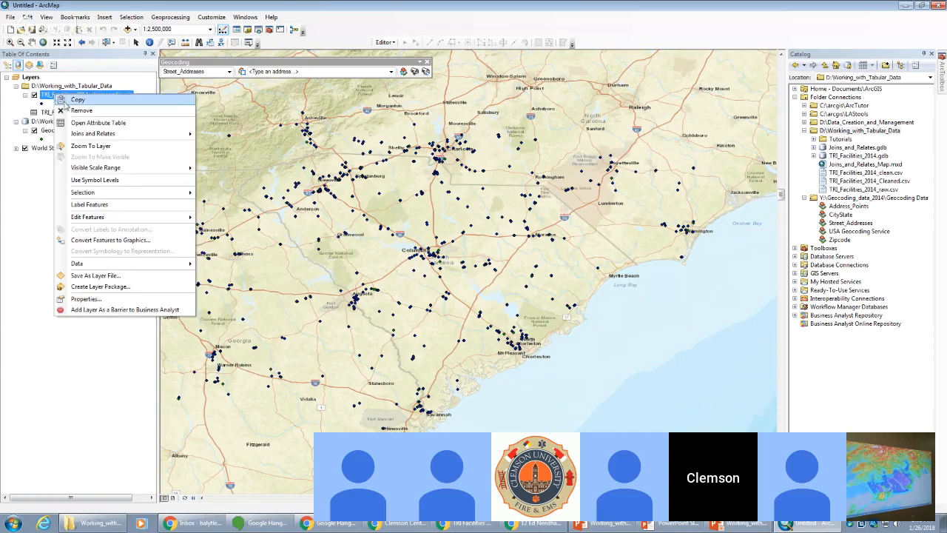
{"action": "mouse_move", "coordinate": [93, 264]}
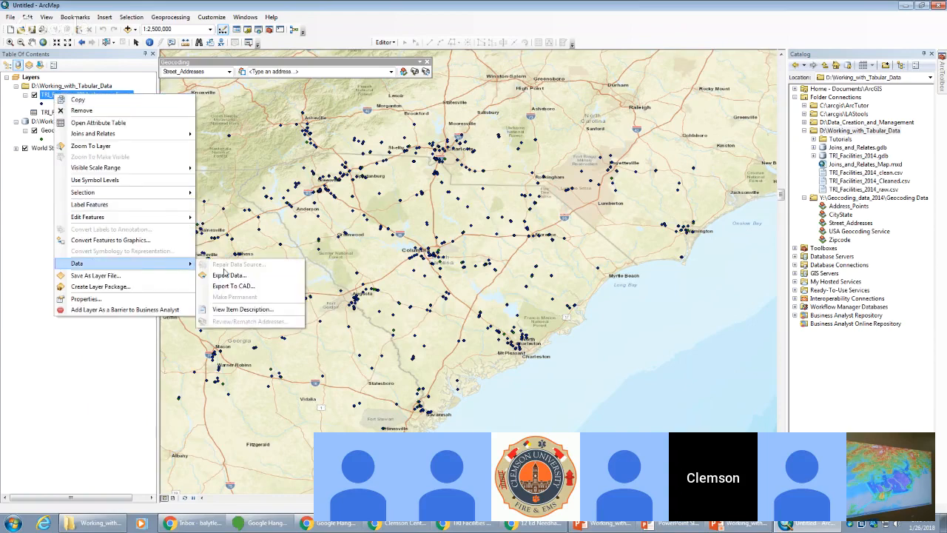
{"action": "left_click", "coordinate": [134, 328]}
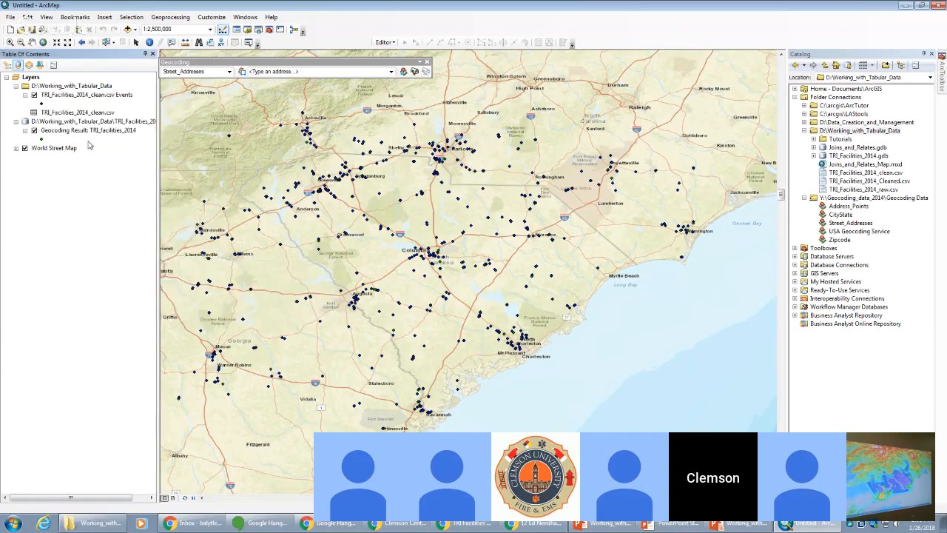
{"action": "right_click", "coordinate": [77, 98]}
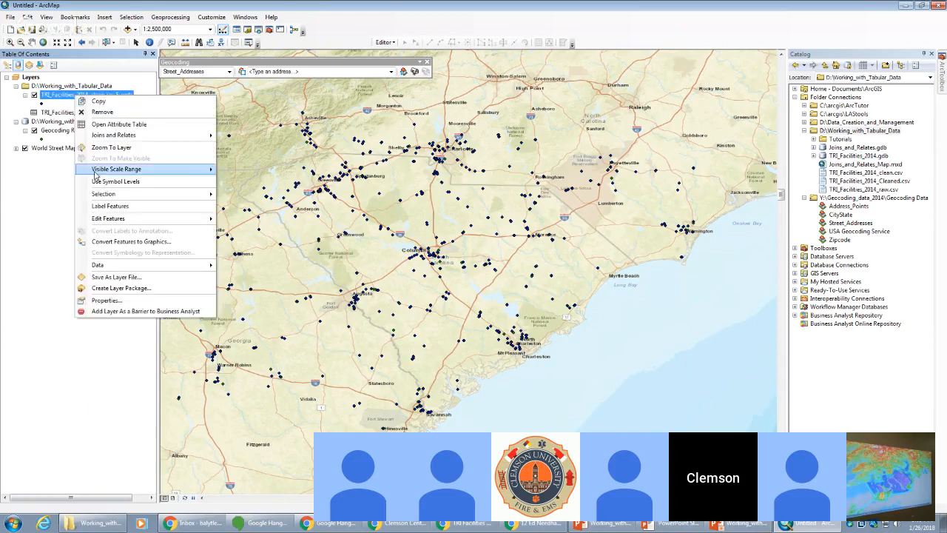
{"action": "mouse_move", "coordinate": [110, 265]}
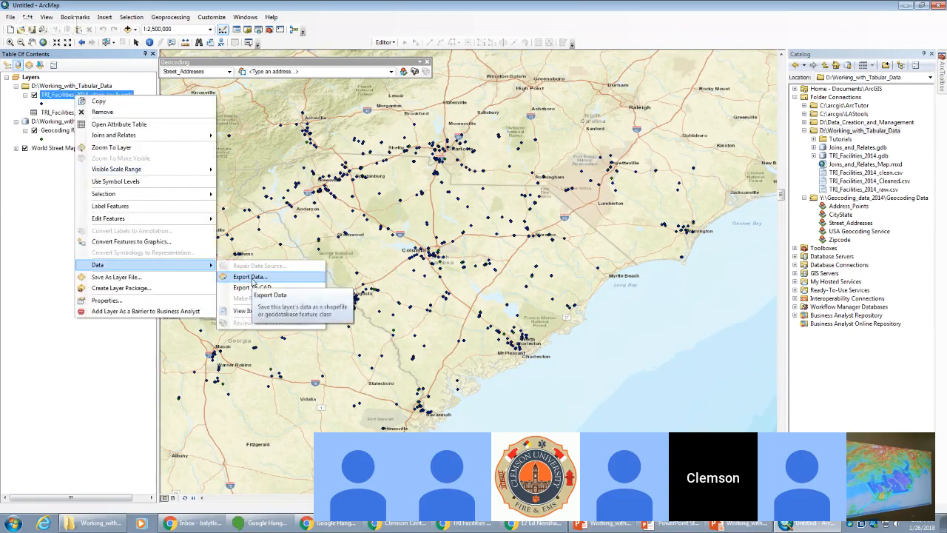
{"action": "left_click", "coordinate": [245, 272]}
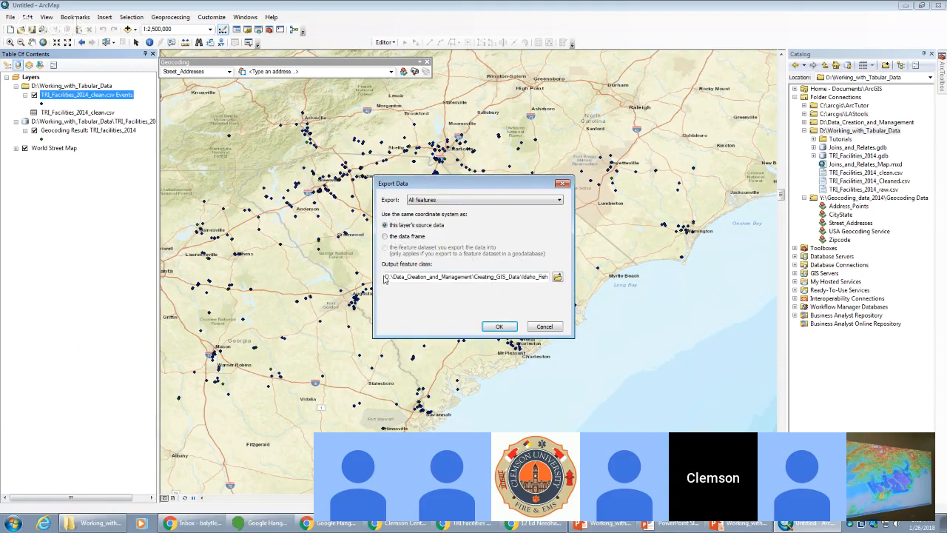
- Set the export destination to the TRI_Facilities_2014.gdb geodatabase in D:\Working_with_Tabular_Data
{"action": "left_click", "coordinate": [559, 275]}
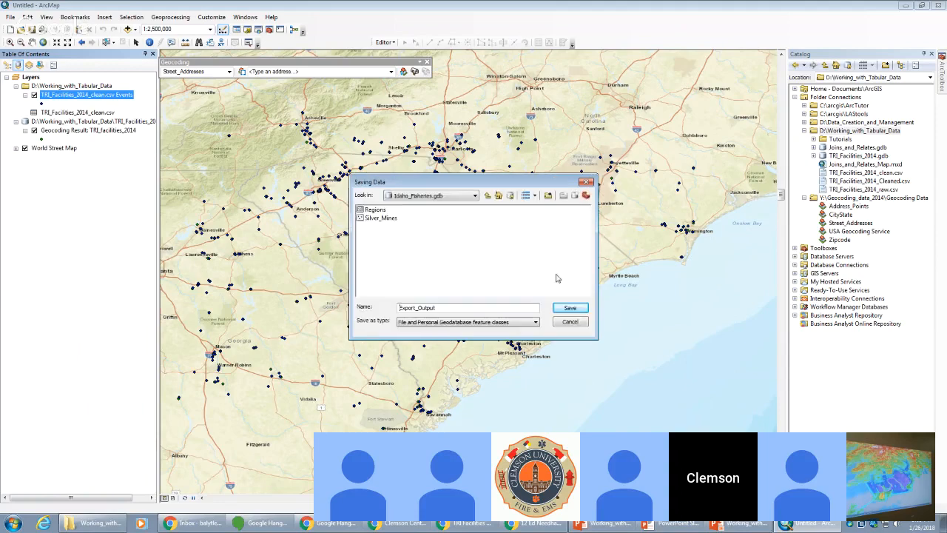
{"action": "left_click", "coordinate": [463, 198]}
{"action": "left_click", "coordinate": [463, 197]}
{"action": "left_click", "coordinate": [462, 196]}
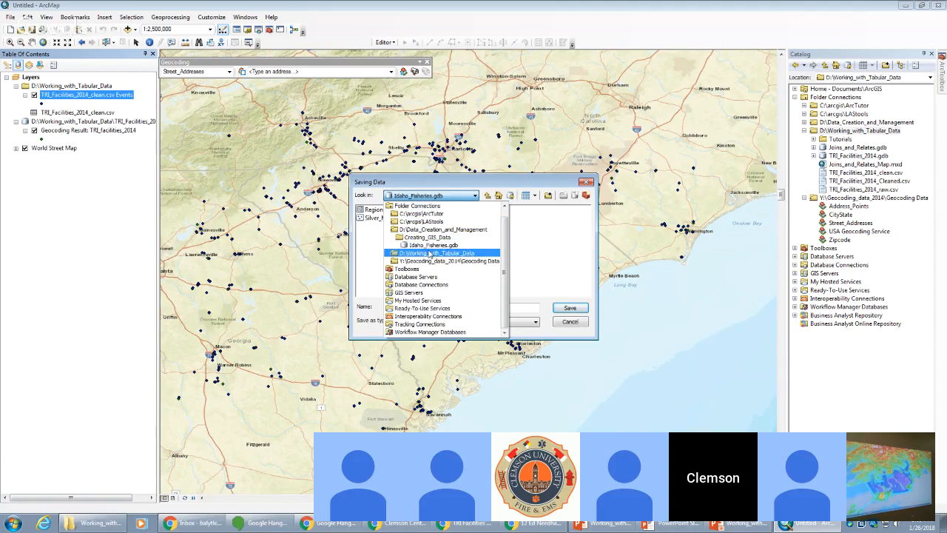
{"action": "left_click", "coordinate": [429, 254]}
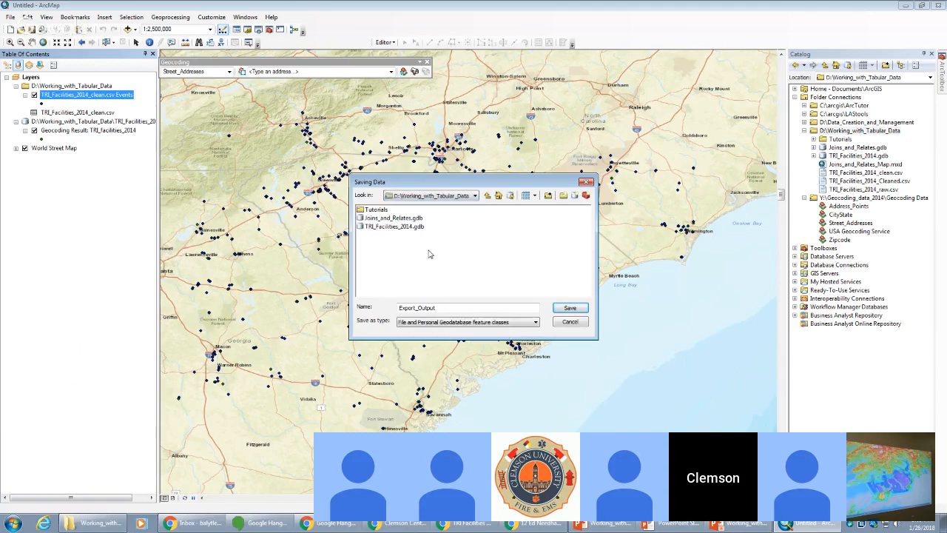
{"action": "double_click", "coordinate": [386, 227]}
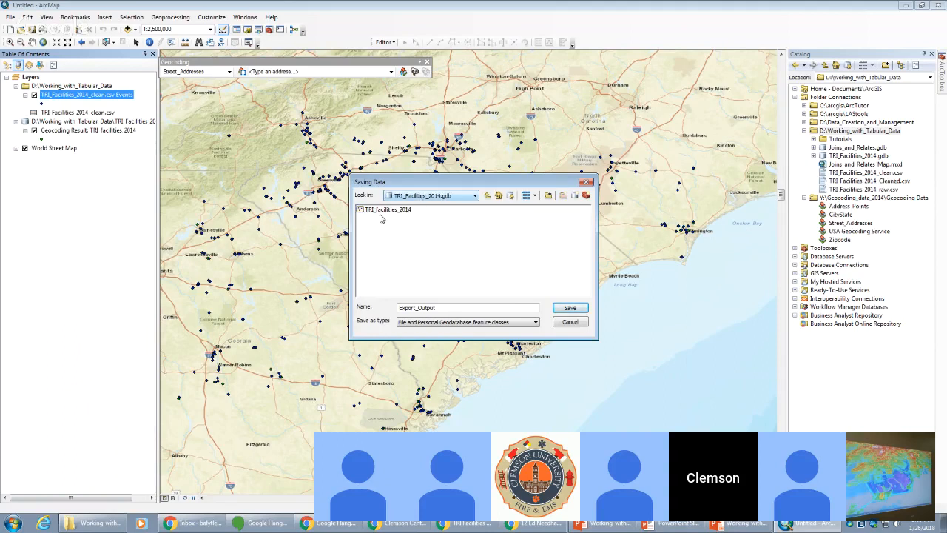
- Name the output feature class TRI_facilities_2014_XY, export all features using the layer's source coordinate system, and add the result to the map
{"action": "double_click", "coordinate": [458, 305]}
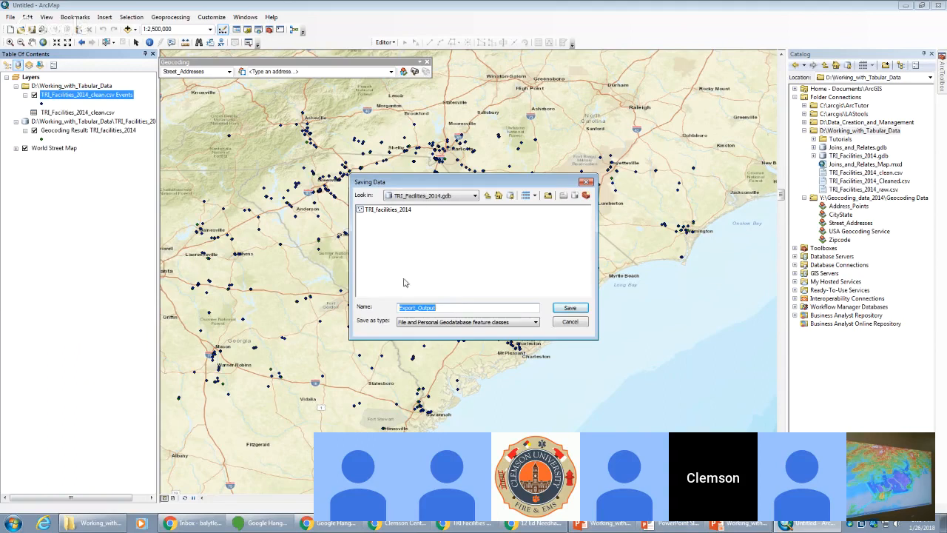
{"action": "type", "text": "TRI_facilities_2014_XY"}
{"action": "left_click", "coordinate": [566, 307]}
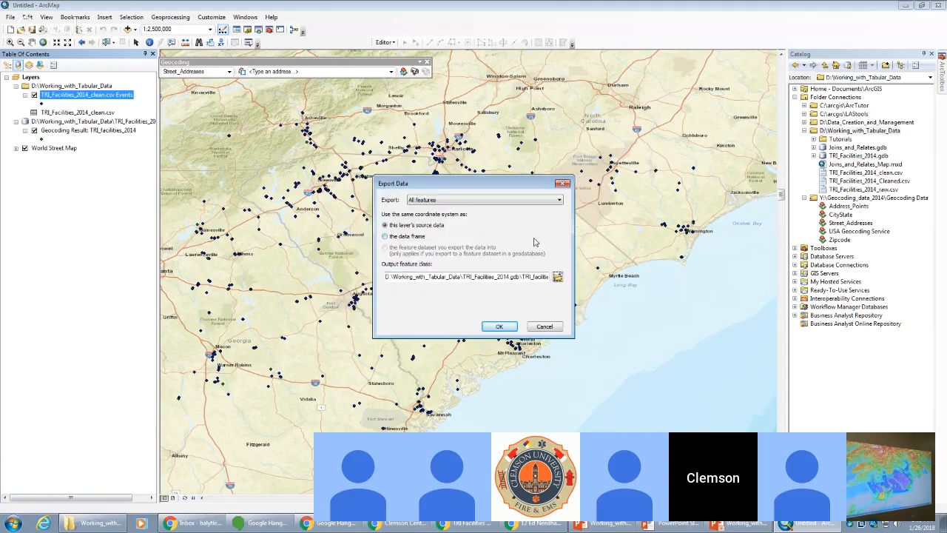
{"action": "left_click", "coordinate": [501, 327]}
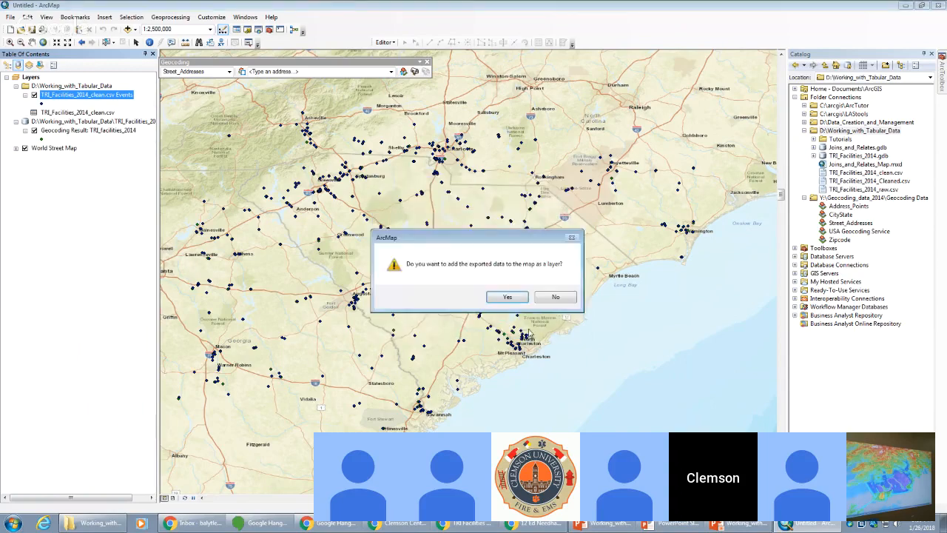
{"action": "left_click", "coordinate": [515, 298]}
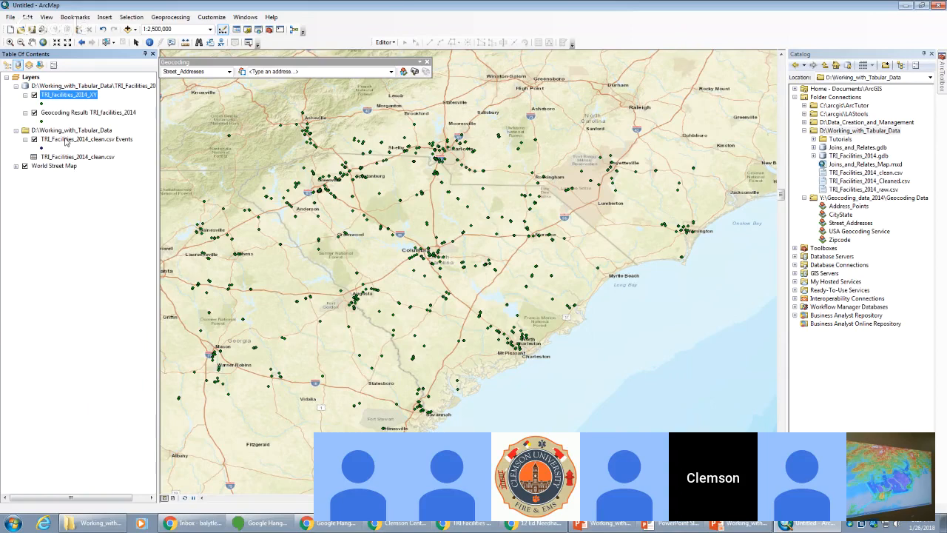
{"action": "left_click", "coordinate": [86, 183]}
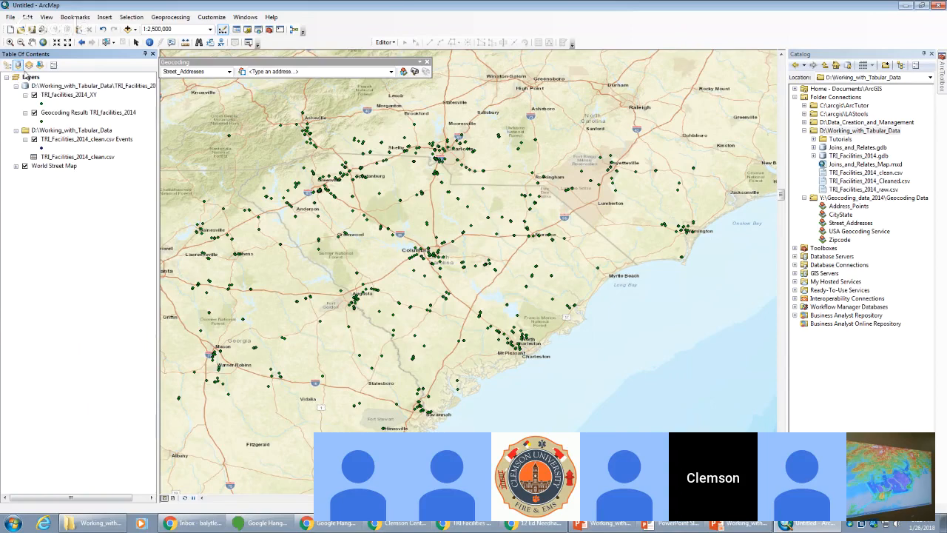
- Review the export settings of the TRI_Facilities_2014_clean.csv Events layer and the feature classes in TRI_Facilities_2014.gdb, and cancel without exporting
{"action": "right_click", "coordinate": [87, 142]}
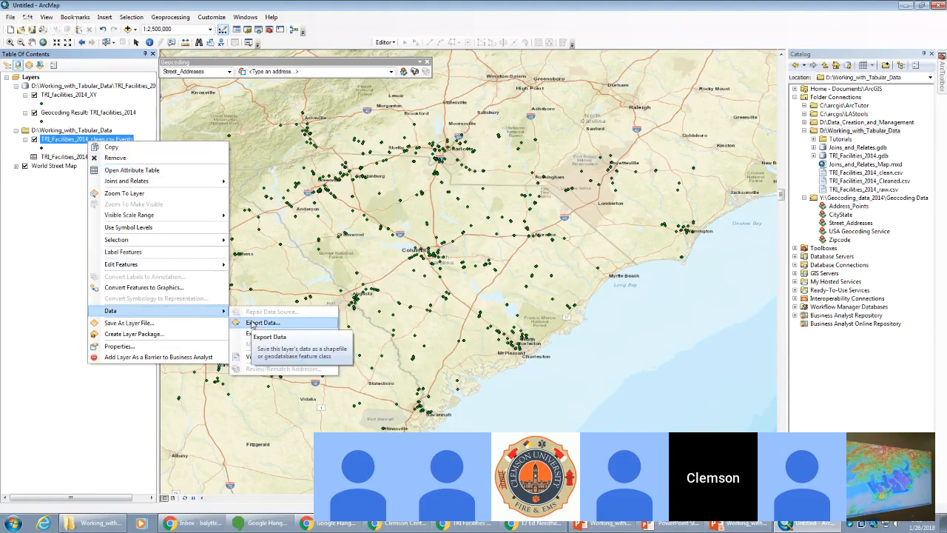
{"action": "left_click", "coordinate": [252, 324]}
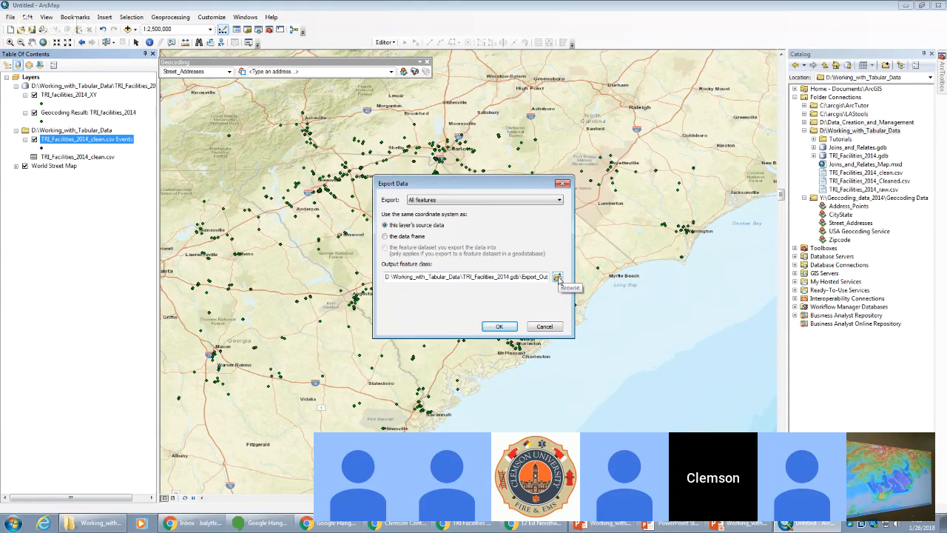
{"action": "left_click", "coordinate": [558, 277]}
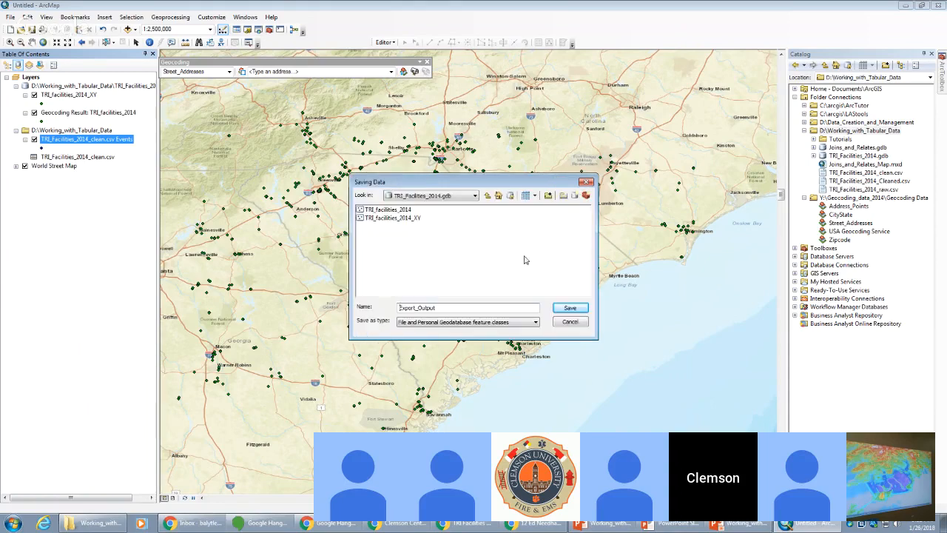
{"action": "left_click", "coordinate": [447, 196]}
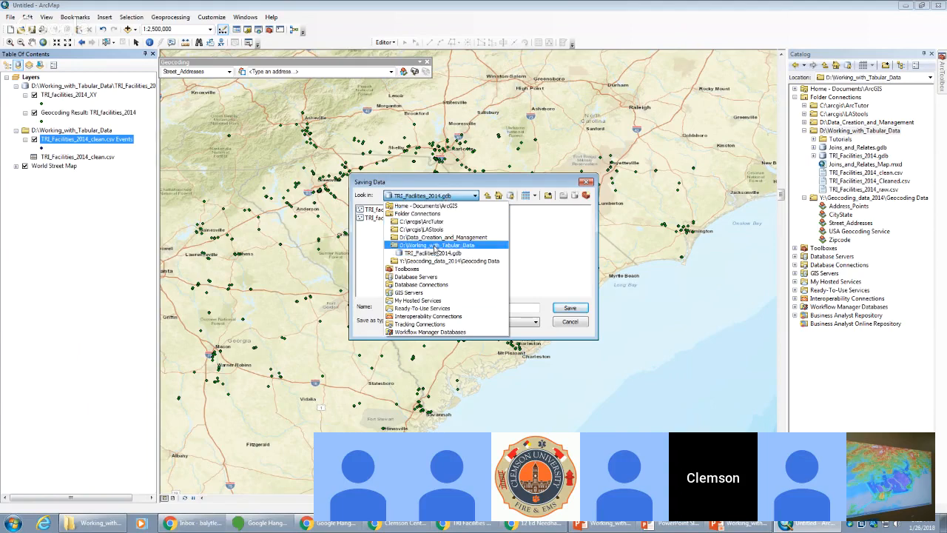
{"action": "left_click", "coordinate": [435, 246]}
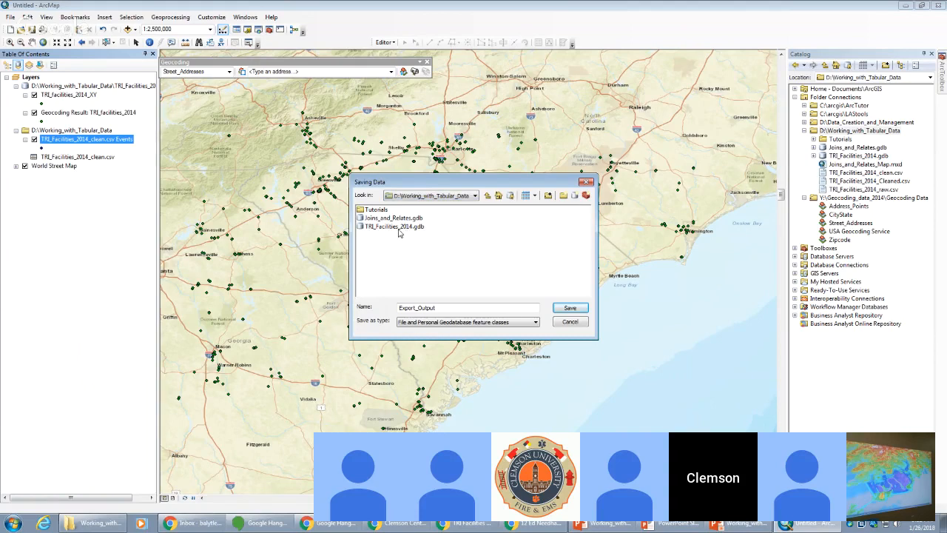
{"action": "double_click", "coordinate": [399, 228]}
{"action": "left_click", "coordinate": [406, 218]}
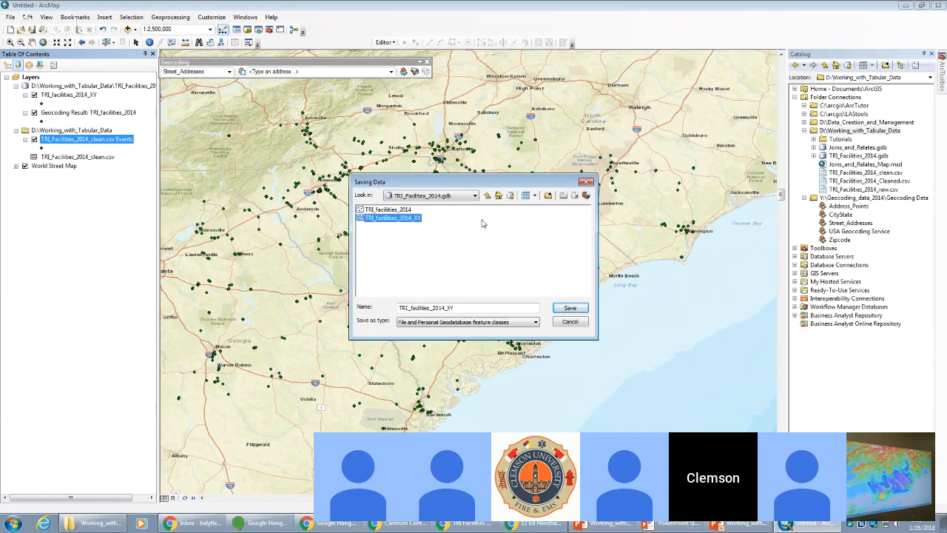
{"action": "left_click", "coordinate": [406, 235]}
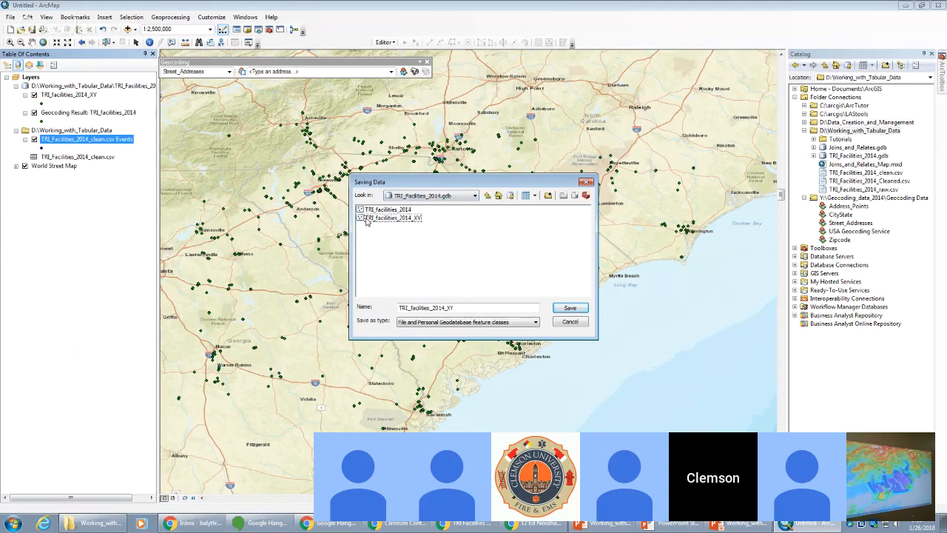
{"action": "left_click", "coordinate": [578, 324]}
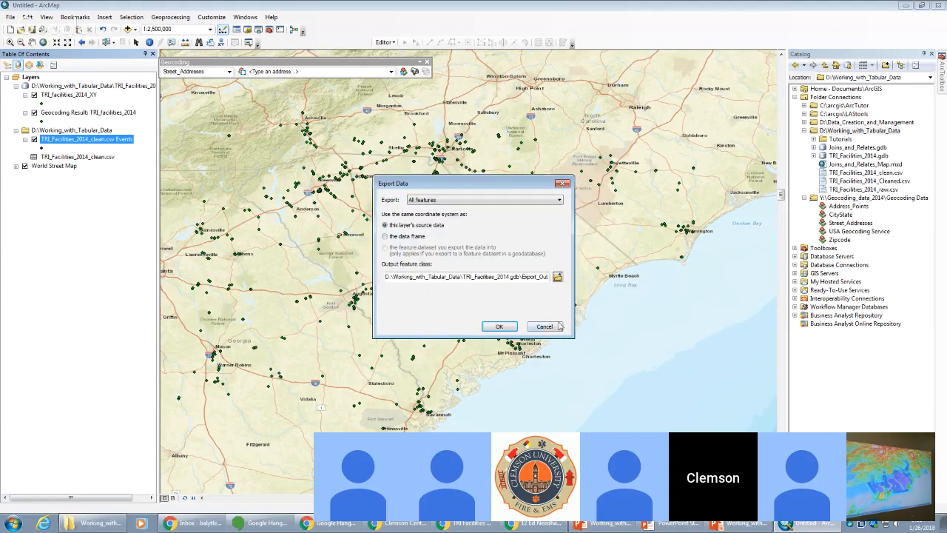
{"action": "left_click", "coordinate": [544, 326]}
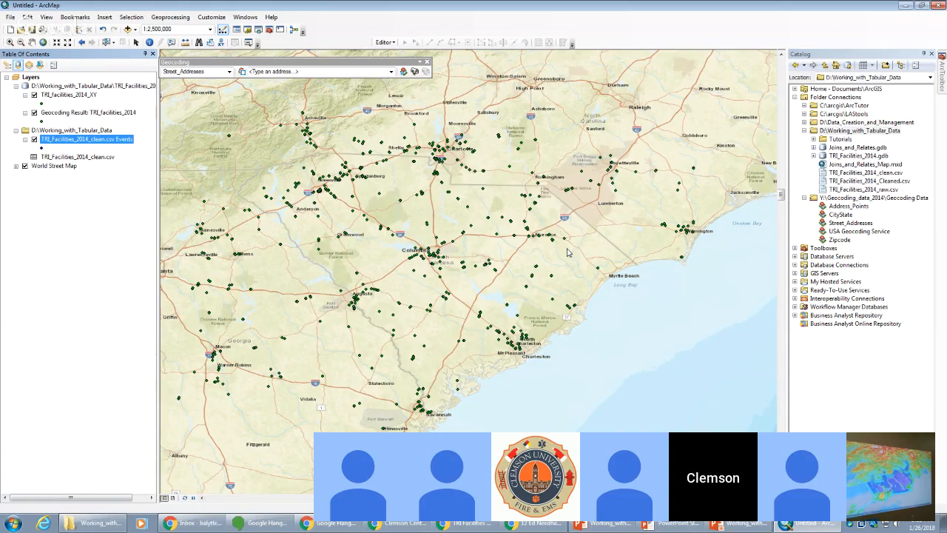
{"action": "scroll", "coordinate": [568, 252], "scroll_direction": "down", "scroll_amount": 1}
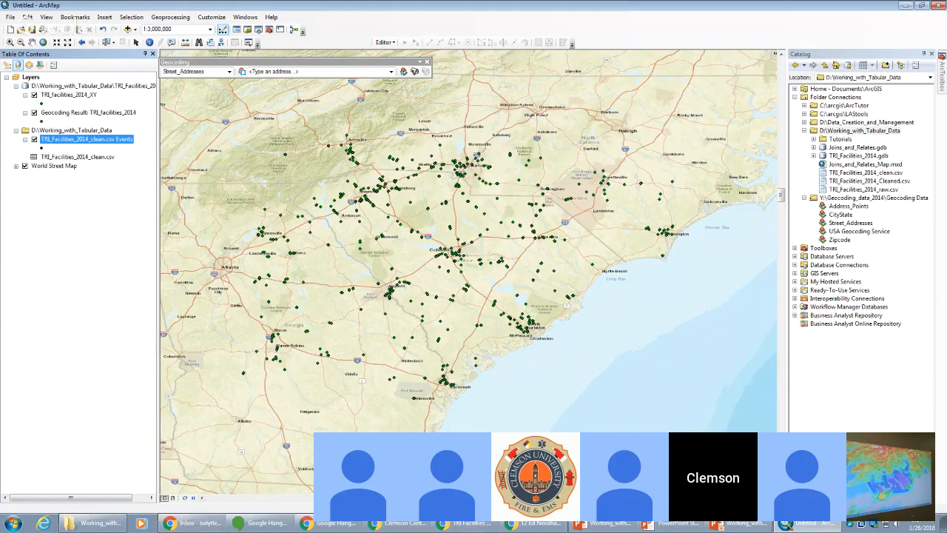
{"action": "left_click", "coordinate": [673, 524]}
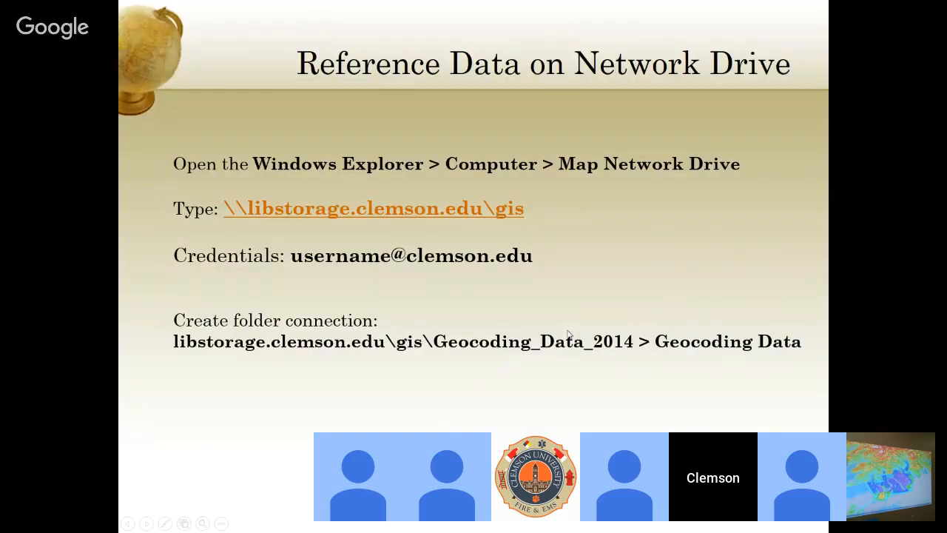
{"action": "left_click", "coordinate": [569, 334]}
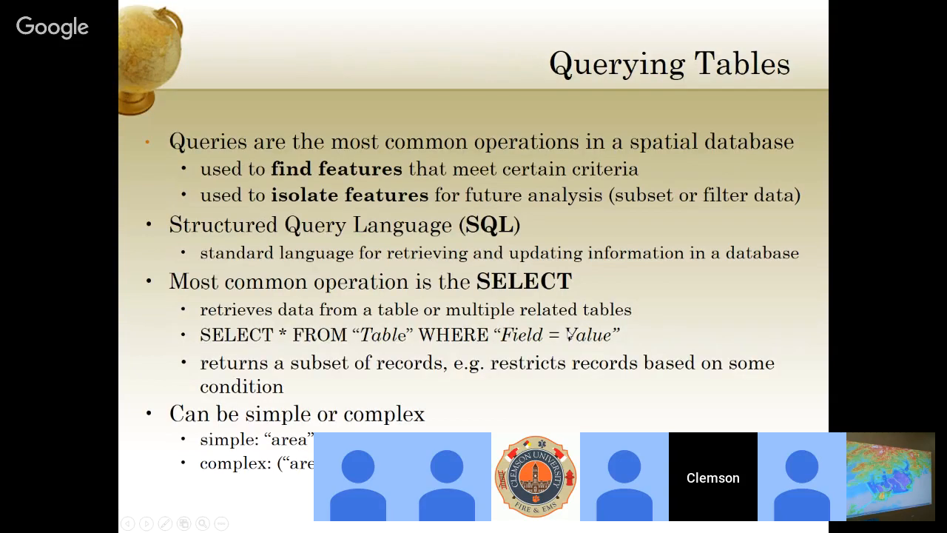
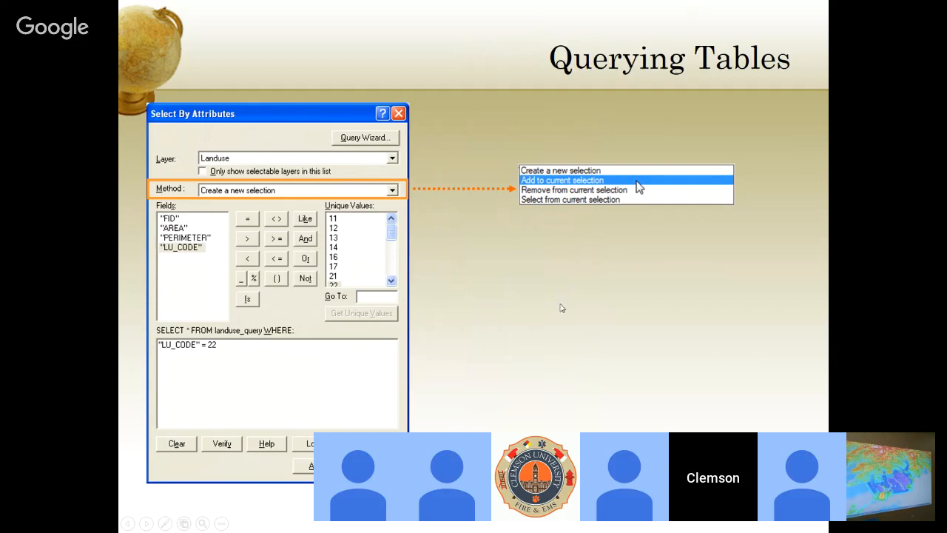
{"action": "left_click", "coordinate": [497, 306]}
{"action": "left_click", "coordinate": [619, 184]}
{"action": "left_click", "coordinate": [588, 198]}
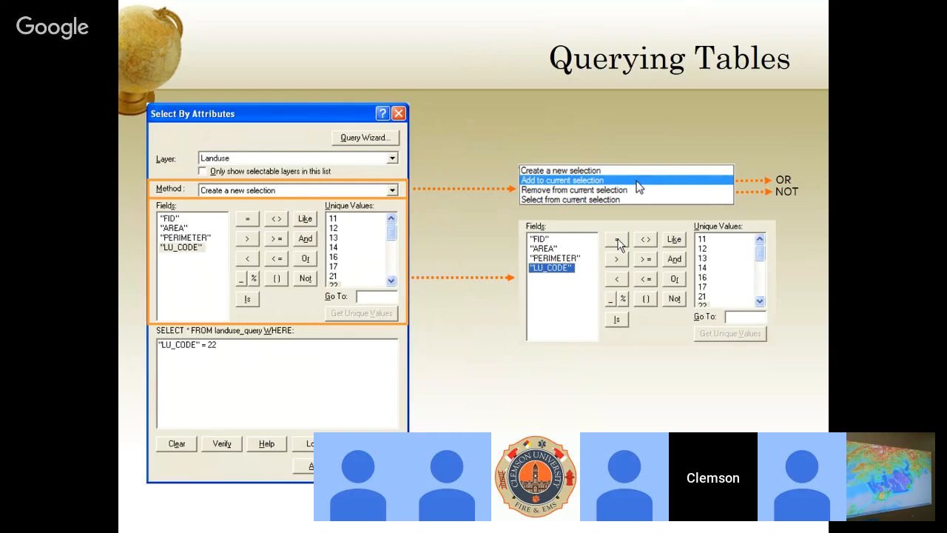
{"action": "left_click", "coordinate": [394, 304]}
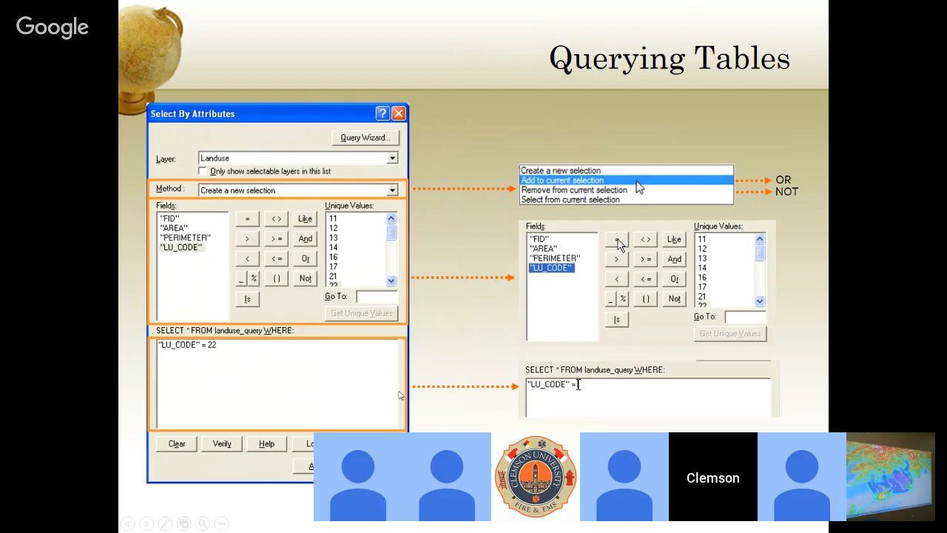
{"action": "left_click", "coordinate": [426, 373]}
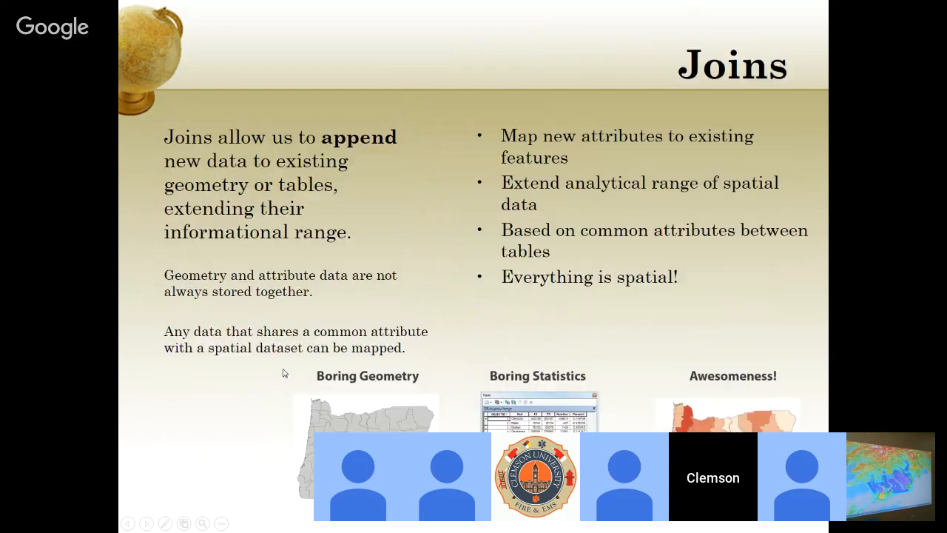
{"action": "key", "text": "Left"}
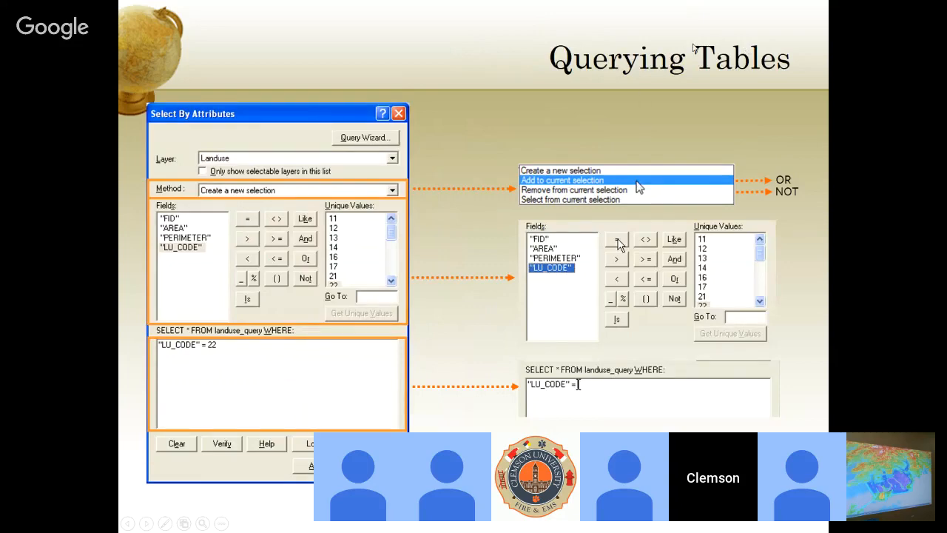
{"action": "key", "text": "Right"}
{"action": "key", "text": "Left"}
{"action": "key", "text": "super"}
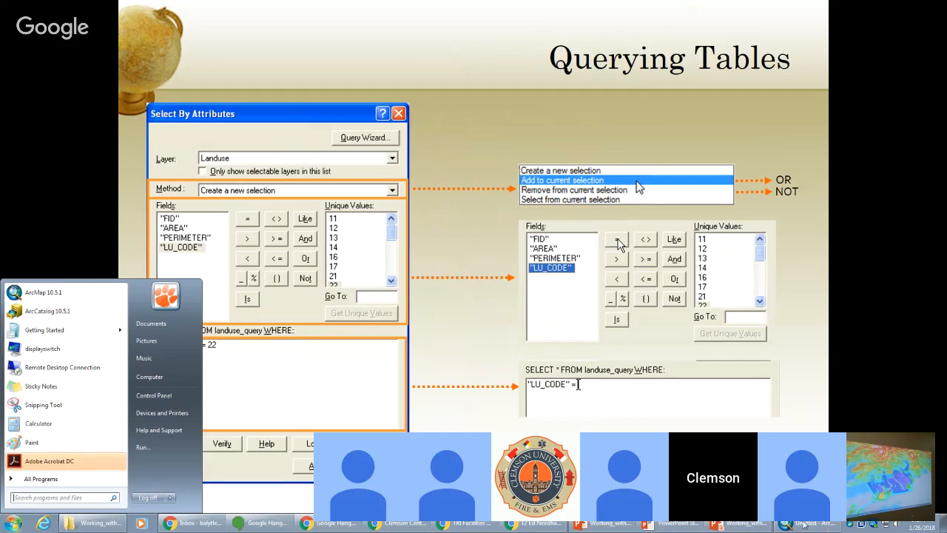
{"action": "left_click", "coordinate": [795, 523]}
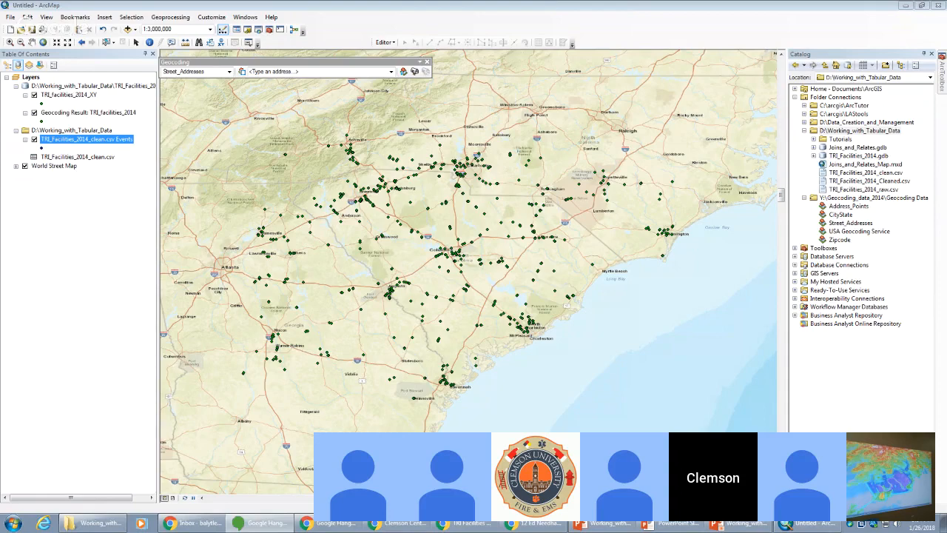
- Open the Snipping Tool for a screen capture over the map and cancel the capture
{"action": "left_click", "coordinate": [12, 523]}
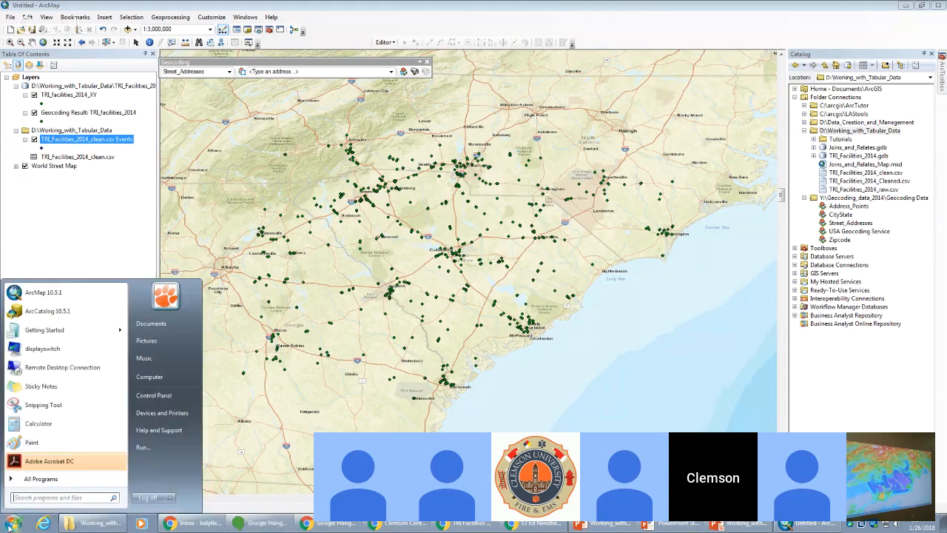
{"action": "type", "text": "snip"}
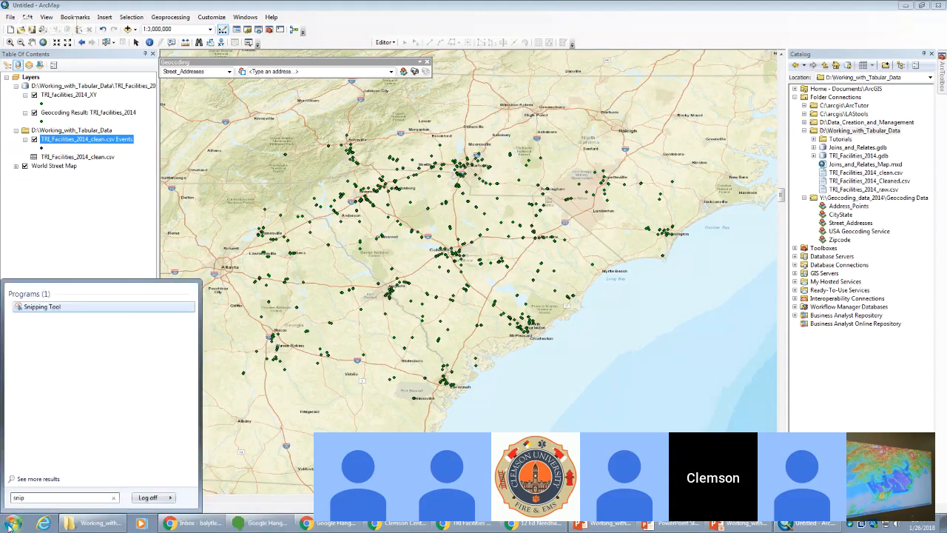
{"action": "left_click", "coordinate": [107, 314]}
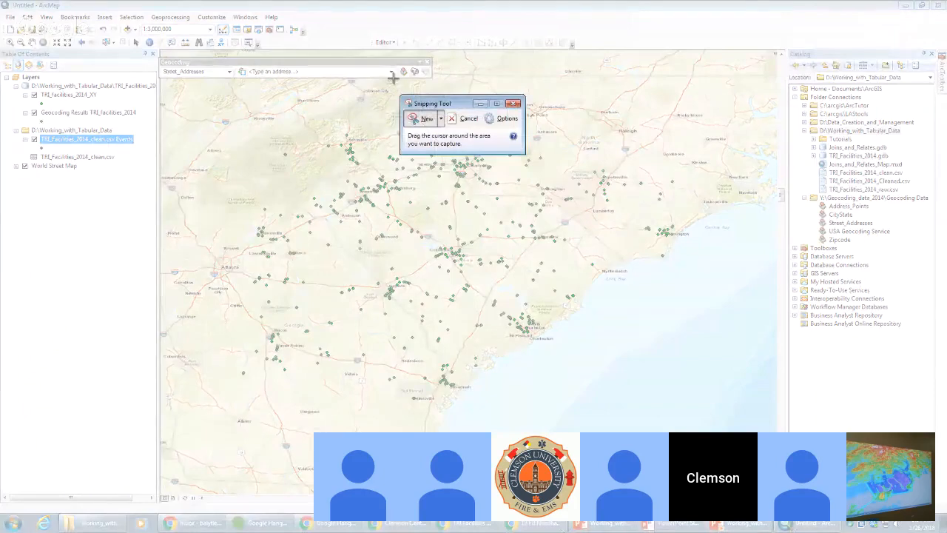
{"action": "left_click_drag", "start_coordinate": [433, 99], "coordinate": [0, 275]}
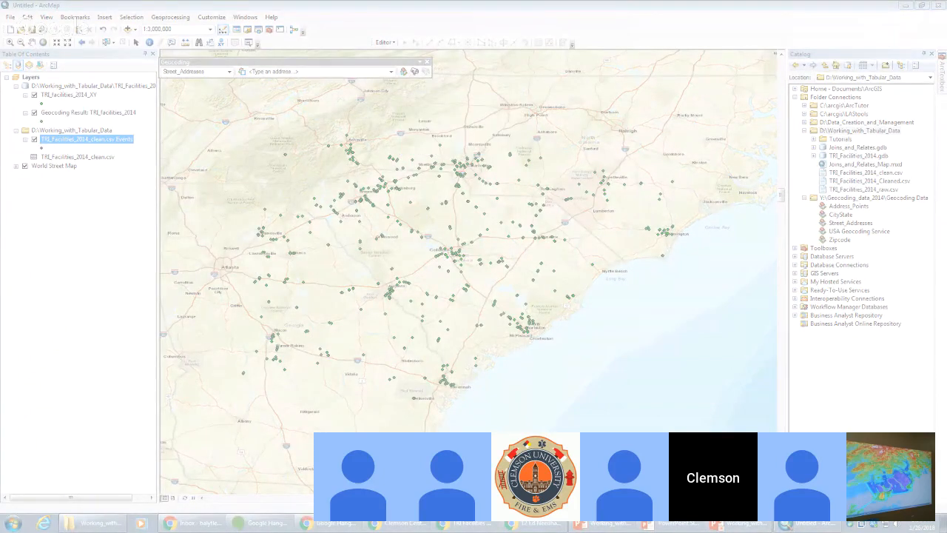
{"action": "key", "text": "Escape"}
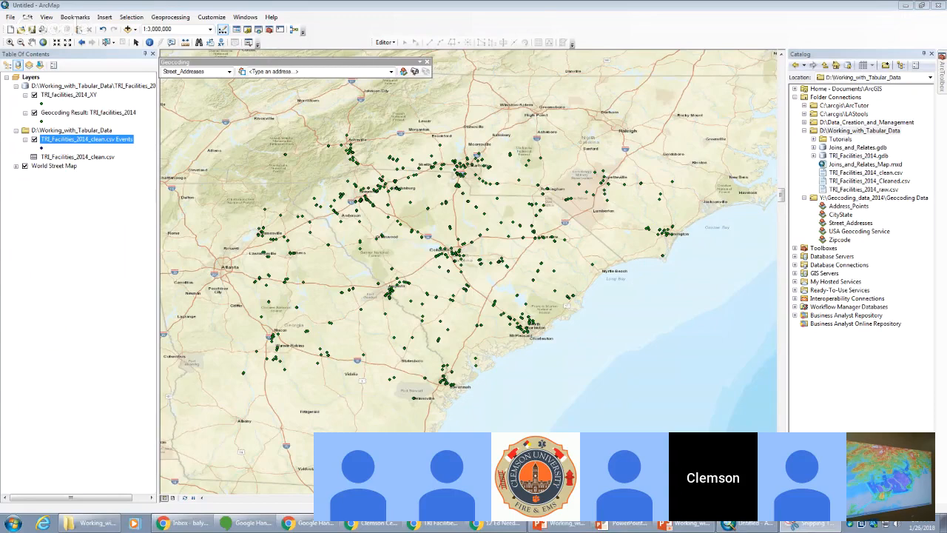
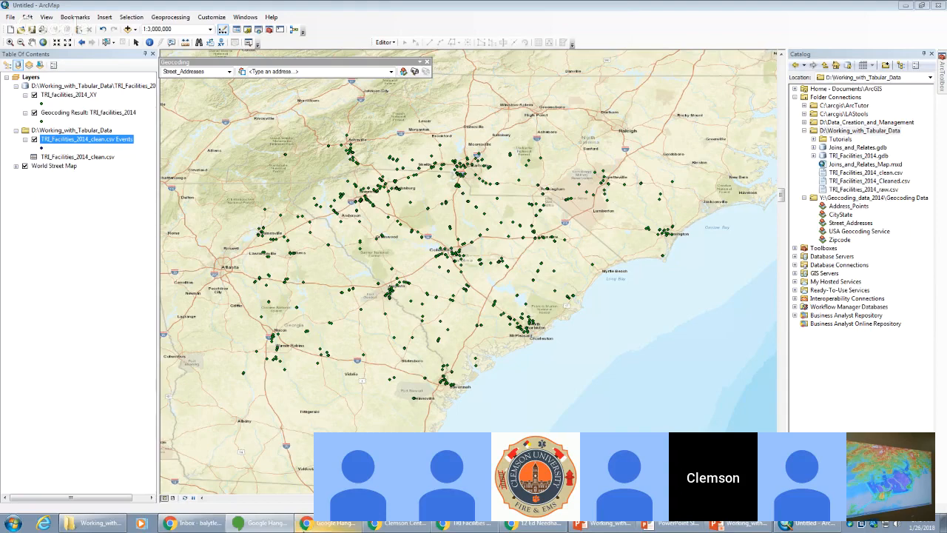
{"action": "mouse_move", "coordinate": [336, 522]}
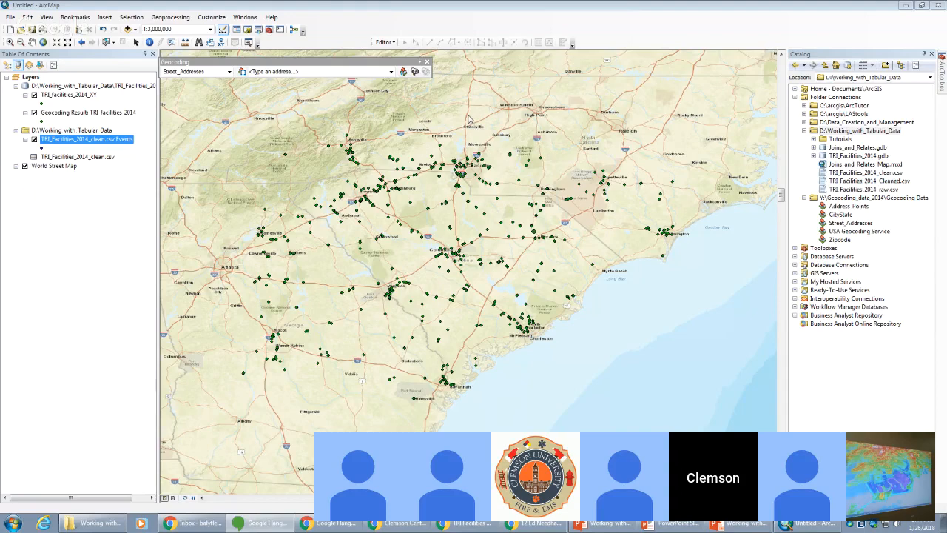
- Close the Geocoding toolbar and list the map layers by drawing order
{"action": "left_click", "coordinate": [426, 63]}
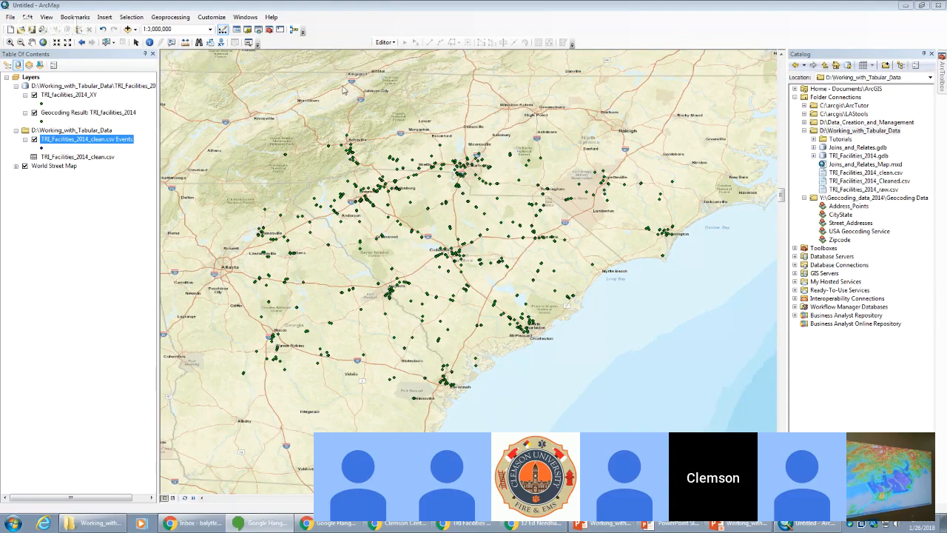
{"action": "left_click", "coordinate": [6, 66]}
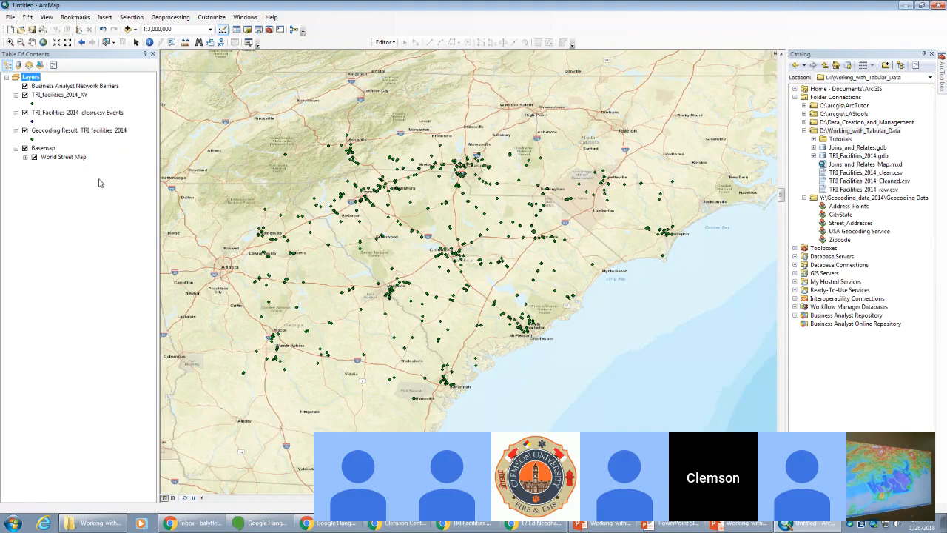
- Remove the TRI_Facilities_2014_clean.csv Events layer and the Business Analyst Network Barriers layer from the map
{"action": "right_click", "coordinate": [79, 113]}
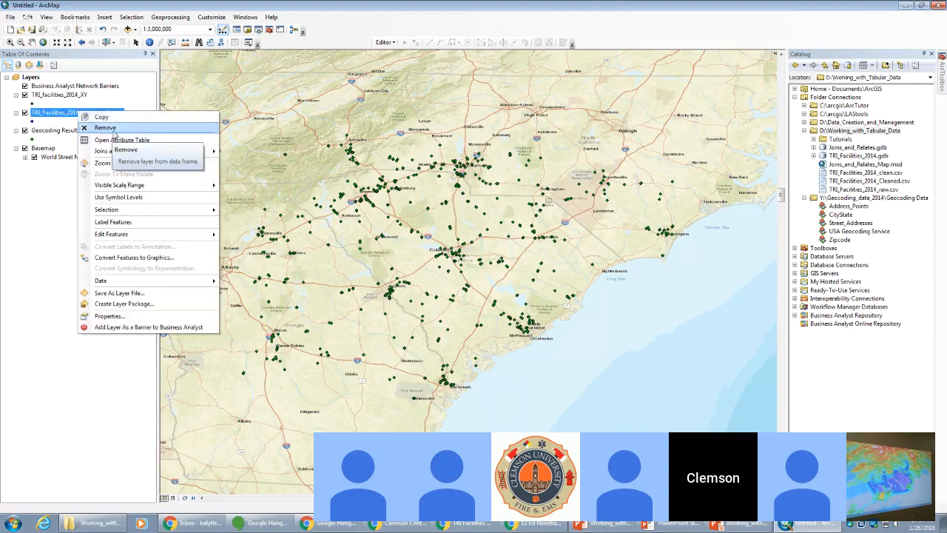
{"action": "left_click", "coordinate": [115, 130]}
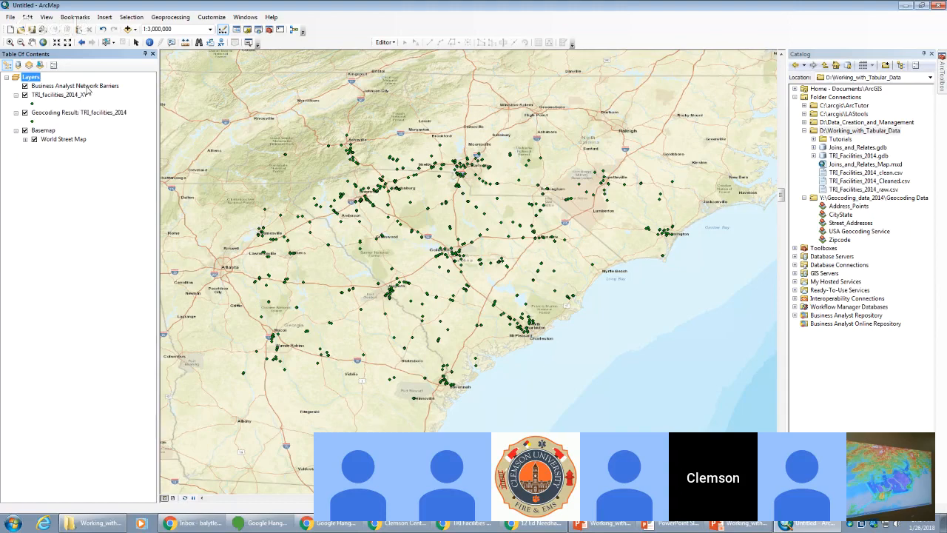
{"action": "right_click", "coordinate": [88, 85]}
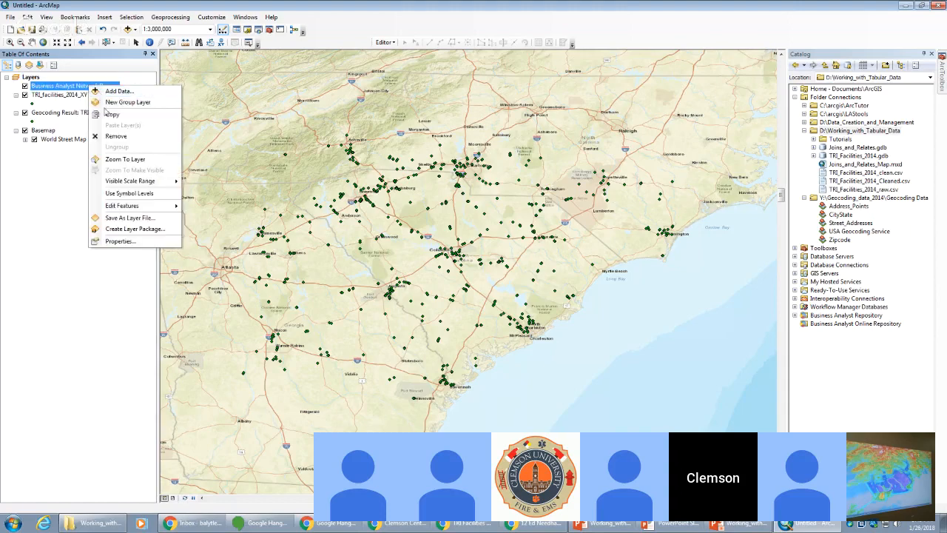
{"action": "left_click", "coordinate": [114, 137]}
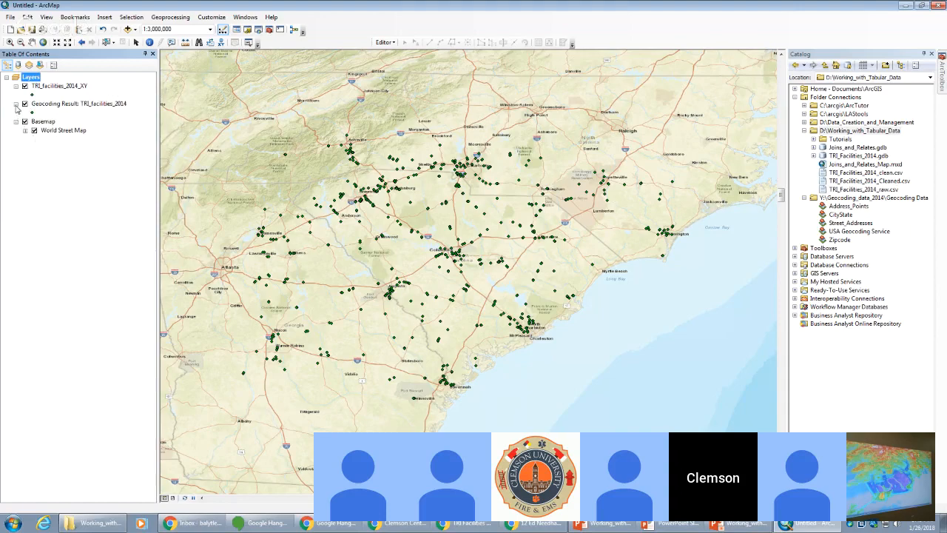
- Turn off the Geocoding Result: TRI_facilities_2014 layer and collapse the legends of both TRI facility layers
{"action": "left_click", "coordinate": [25, 104]}
{"action": "left_click", "coordinate": [17, 104]}
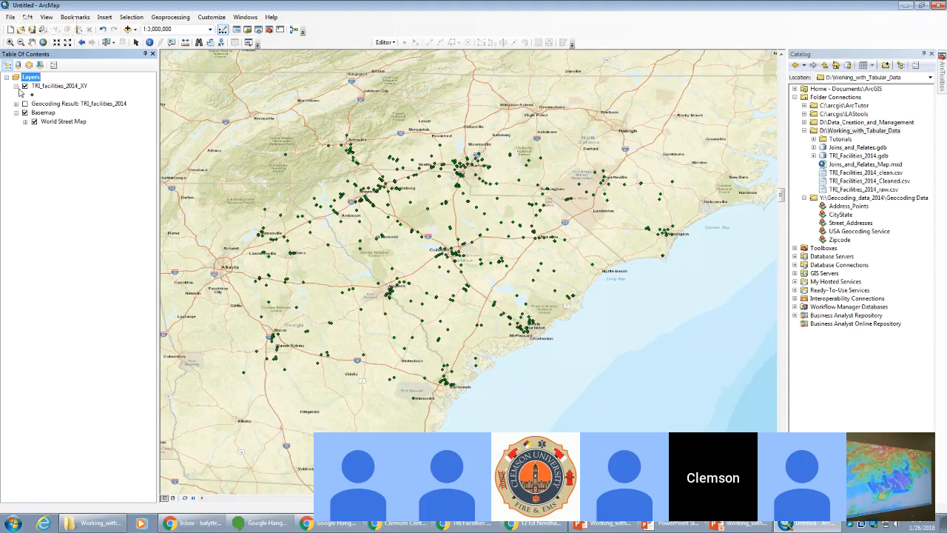
{"action": "left_click", "coordinate": [16, 86]}
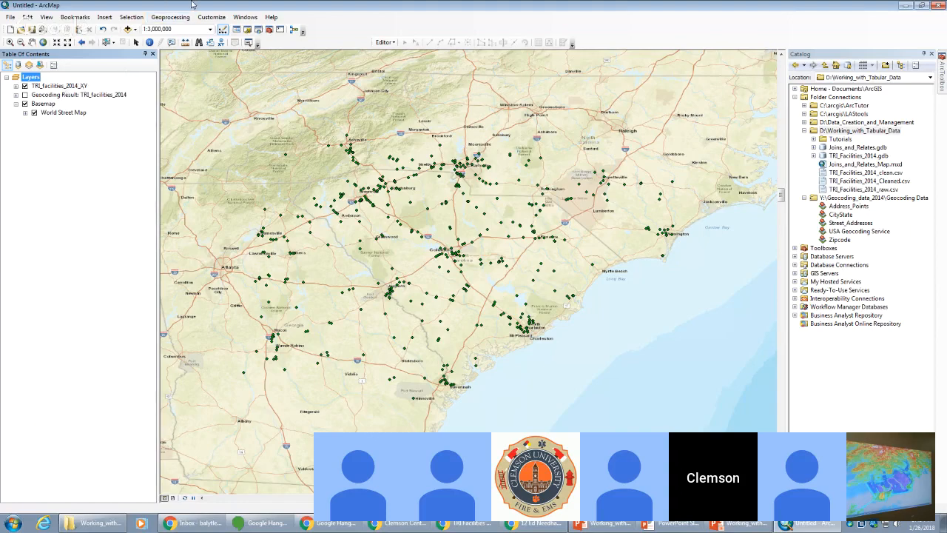
- Open the attribute table of TRI_facilities_2014_XY and enlarge its docked window to show more records
{"action": "right_click", "coordinate": [68, 87]}
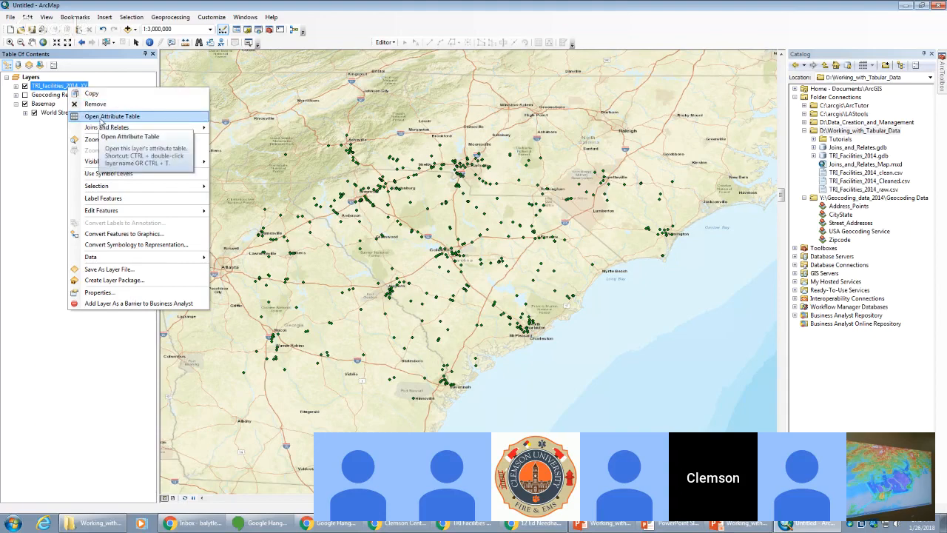
{"action": "left_click", "coordinate": [100, 119]}
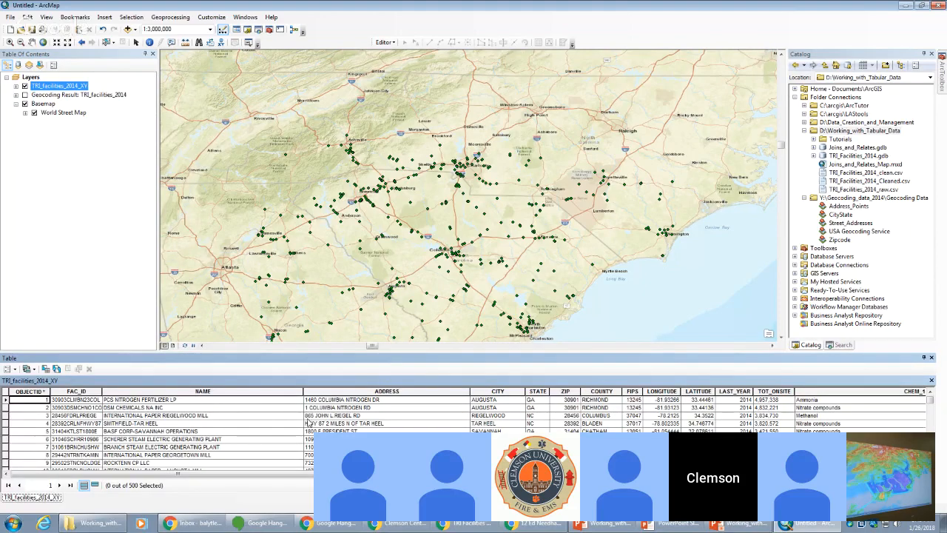
{"action": "mouse_move", "coordinate": [263, 359]}
{"action": "left_mouse_down"}
{"action": "mouse_move", "coordinate": [325, 254]}
{"action": "mouse_move", "coordinate": [433, 446]}
{"action": "mouse_move", "coordinate": [411, 457]}
{"action": "mouse_move", "coordinate": [468, 487]}
{"action": "mouse_move", "coordinate": [473, 511]}
{"action": "mouse_move", "coordinate": [475, 399]}
{"action": "mouse_move", "coordinate": [468, 487]}
{"action": "mouse_move", "coordinate": [421, 428]}
{"action": "left_mouse_up"}
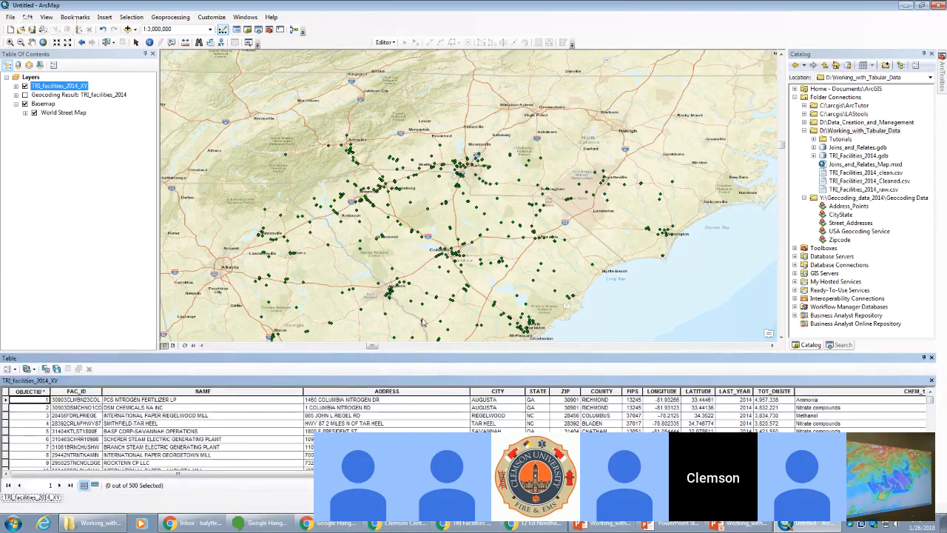
{"action": "left_click_drag", "start_coordinate": [441, 256], "coordinate": [439, 196]}
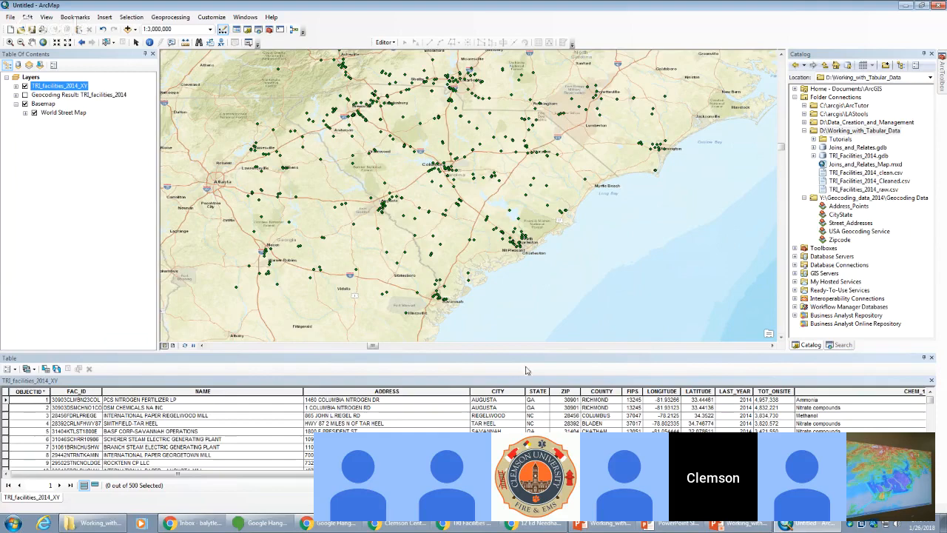
{"action": "left_click_drag", "start_coordinate": [526, 357], "coordinate": [472, 291]}
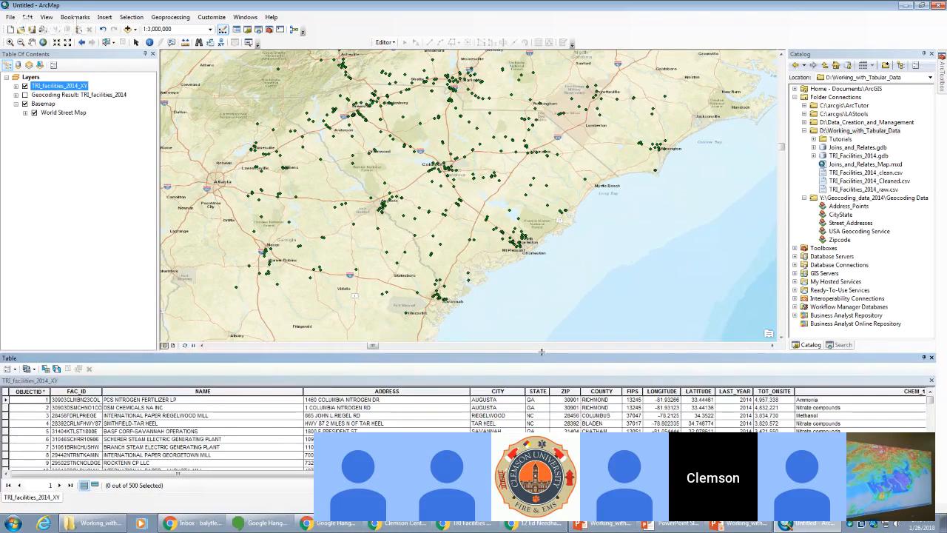
{"action": "left_click_drag", "start_coordinate": [541, 353], "coordinate": [541, 264]}
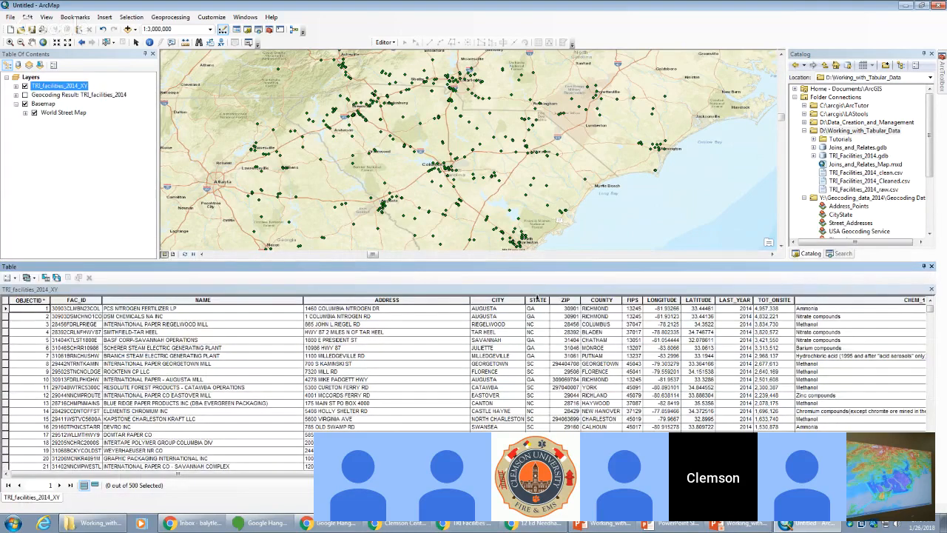
- Sort the TRI_facilities_2014_XY table by the STATE field in ascending order
{"action": "right_click", "coordinate": [537, 298]}
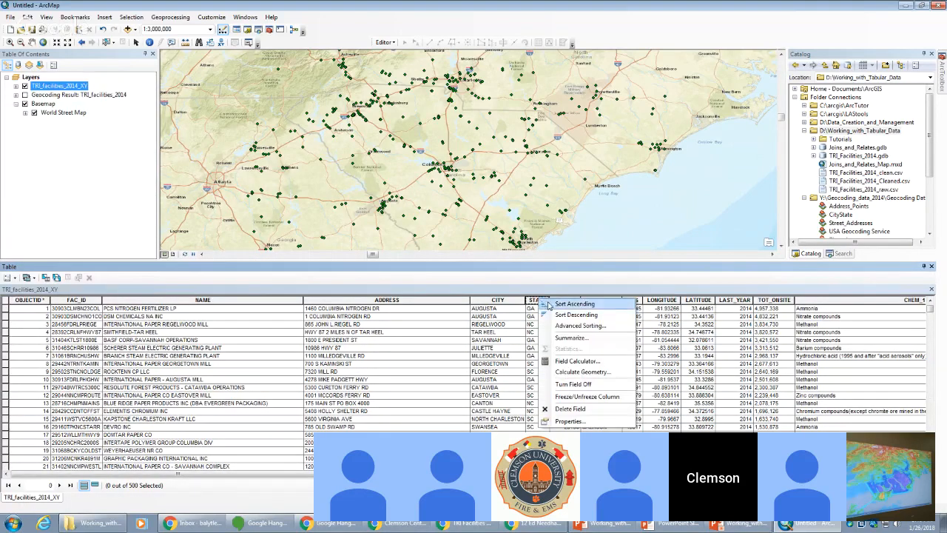
{"action": "left_click", "coordinate": [574, 303]}
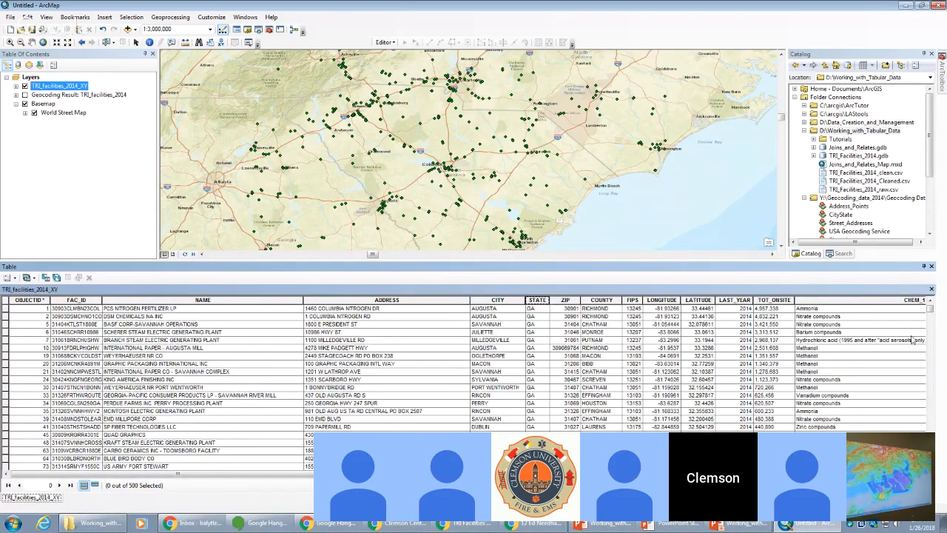
- Select the first record of the sorted table and clear the selection
{"action": "mouse_move", "coordinate": [932, 309]}
{"action": "left_mouse_down"}
{"action": "mouse_move", "coordinate": [930, 375]}
{"action": "mouse_move", "coordinate": [912, 430]}
{"action": "mouse_move", "coordinate": [945, 474]}
{"action": "mouse_move", "coordinate": [944, 311]}
{"action": "left_mouse_up"}
{"action": "left_click", "coordinate": [4, 309]}
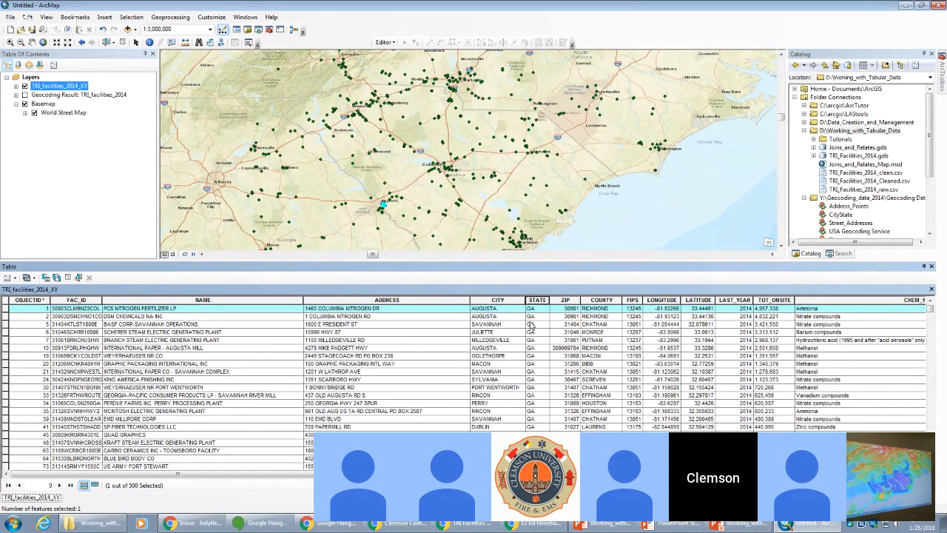
{"action": "left_click", "coordinate": [68, 278]}
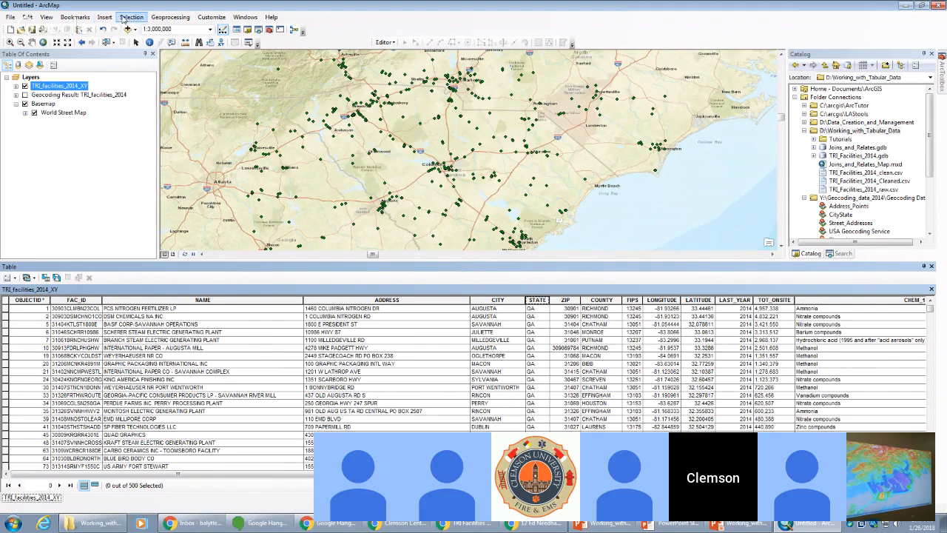
- Start Select By Attributes on the TRI_facilities_2014_XY layer with the method Create a new selection
{"action": "left_click", "coordinate": [133, 17]}
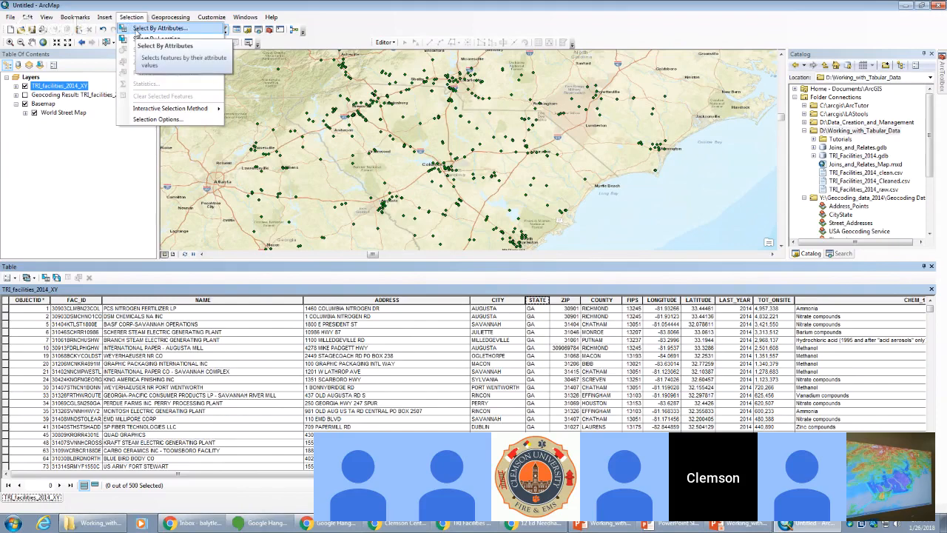
{"action": "left_click", "coordinate": [156, 28]}
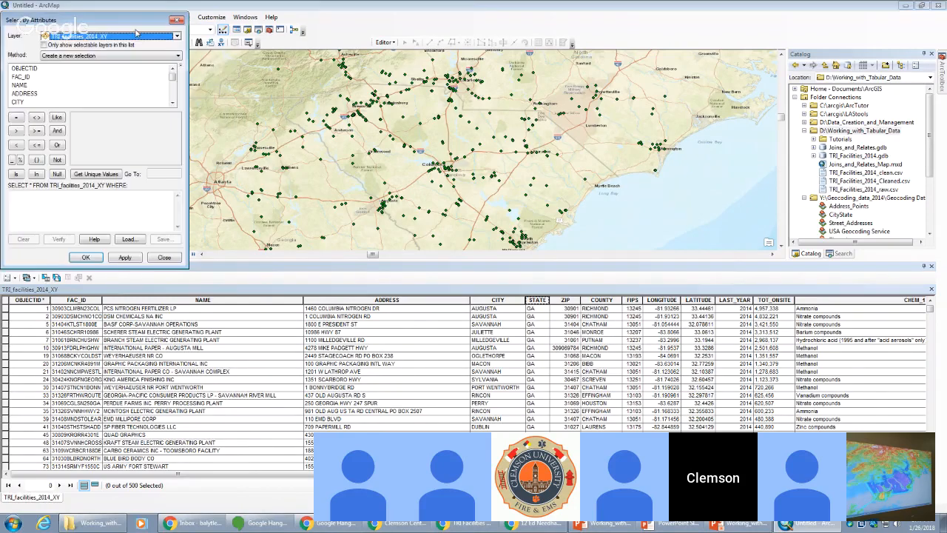
{"action": "left_click_drag", "start_coordinate": [116, 28], "coordinate": [393, 103]}
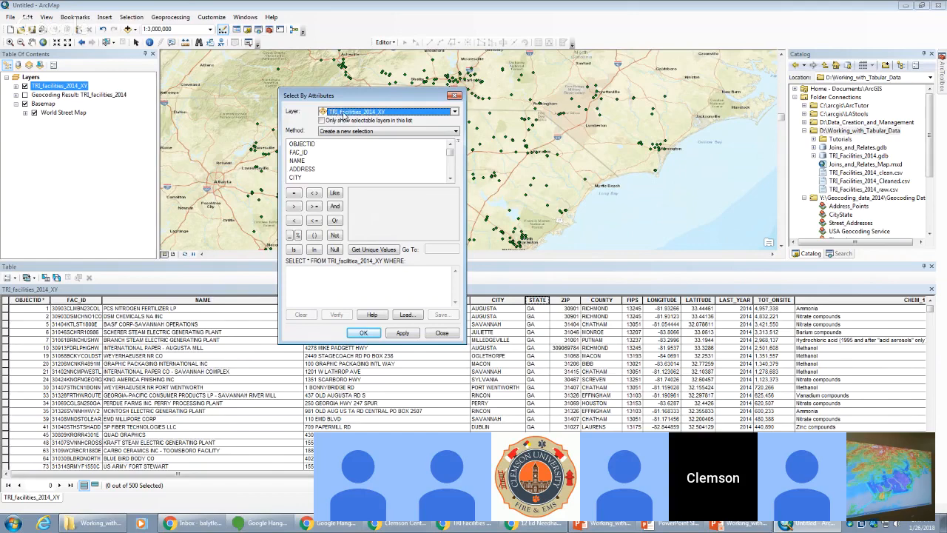
{"action": "left_click", "coordinate": [455, 112]}
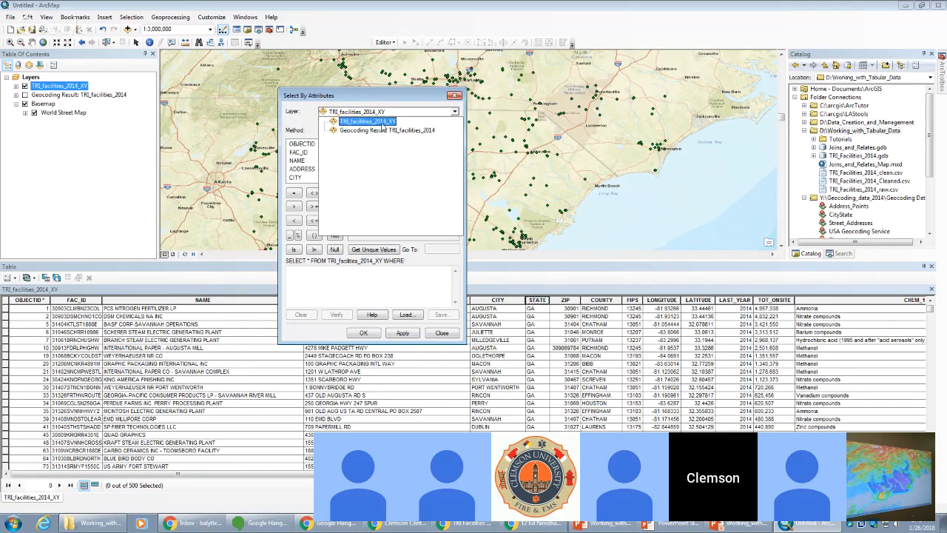
{"action": "left_click", "coordinate": [356, 124]}
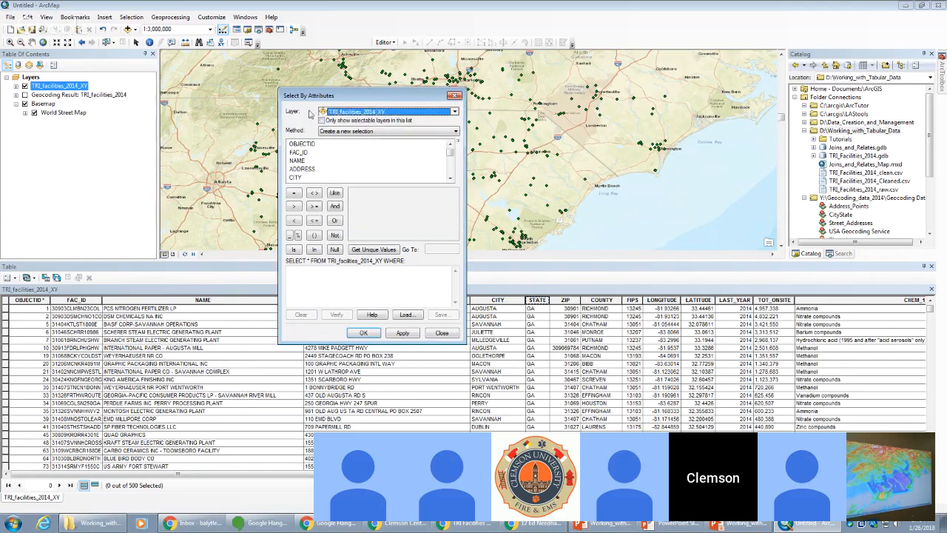
{"action": "left_click", "coordinate": [365, 133]}
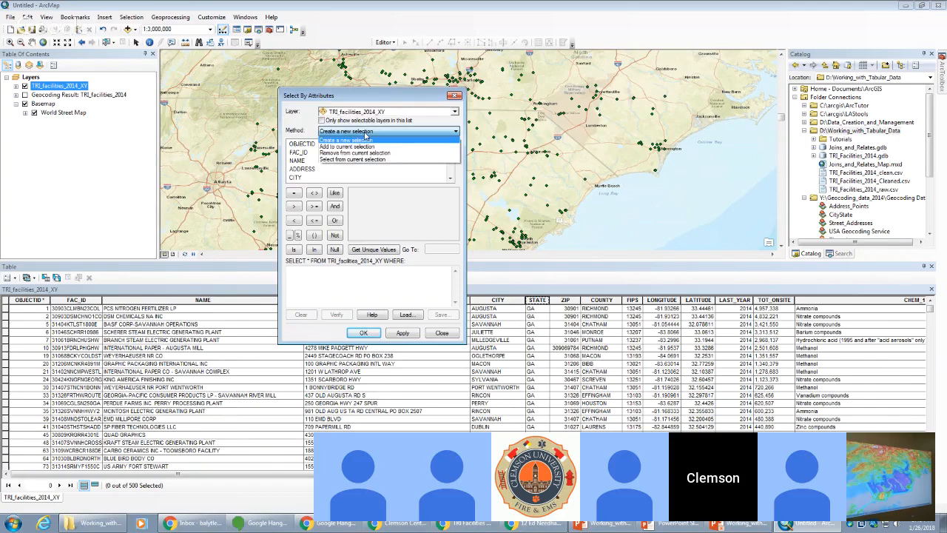
{"action": "left_click", "coordinate": [366, 139]}
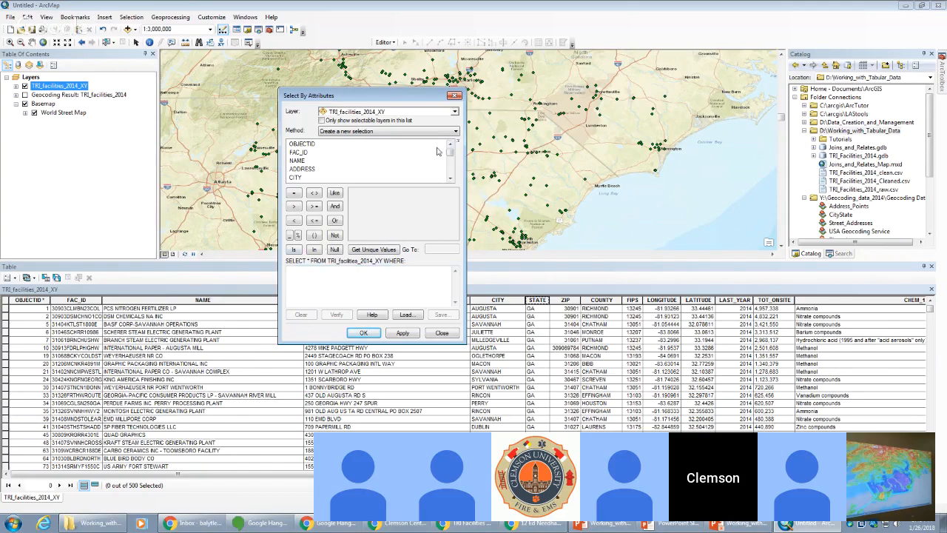
- Build the selection expression STATE = 'SC' from the STATE field and its unique values
{"action": "mouse_move", "coordinate": [454, 153]}
{"action": "left_mouse_down"}
{"action": "mouse_move", "coordinate": [448, 191]}
{"action": "mouse_move", "coordinate": [444, 155]}
{"action": "left_mouse_up"}
{"action": "left_click", "coordinate": [450, 179]}
{"action": "left_click", "coordinate": [450, 179]}
{"action": "left_click", "coordinate": [449, 179]}
{"action": "left_click", "coordinate": [450, 179]}
{"action": "left_click", "coordinate": [450, 179]}
{"action": "left_click", "coordinate": [449, 179]}
{"action": "left_click", "coordinate": [449, 179]}
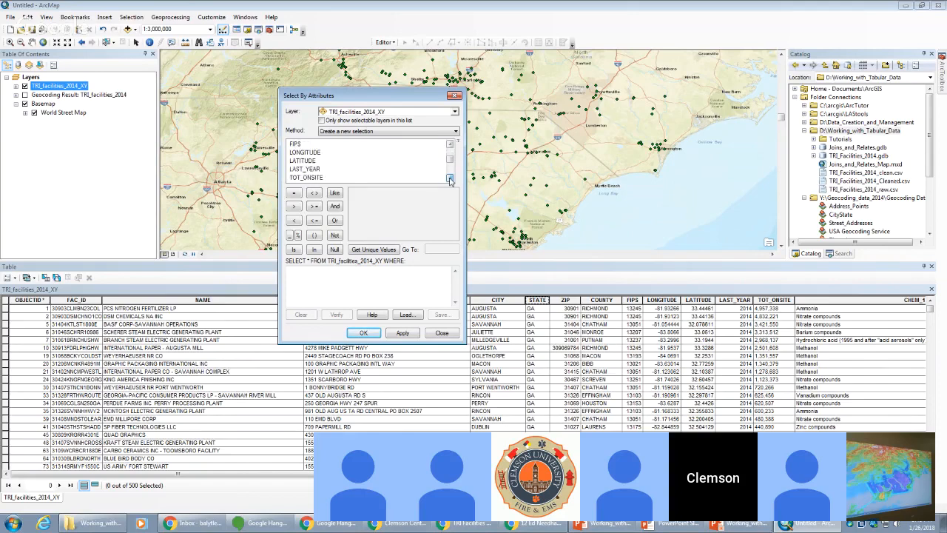
{"action": "left_click", "coordinate": [450, 179]}
{"action": "left_click", "coordinate": [450, 179]}
{"action": "left_click", "coordinate": [450, 145]}
{"action": "left_click", "coordinate": [451, 145]}
{"action": "left_click", "coordinate": [451, 145]}
{"action": "left_click", "coordinate": [451, 145]}
{"action": "left_click", "coordinate": [451, 145]}
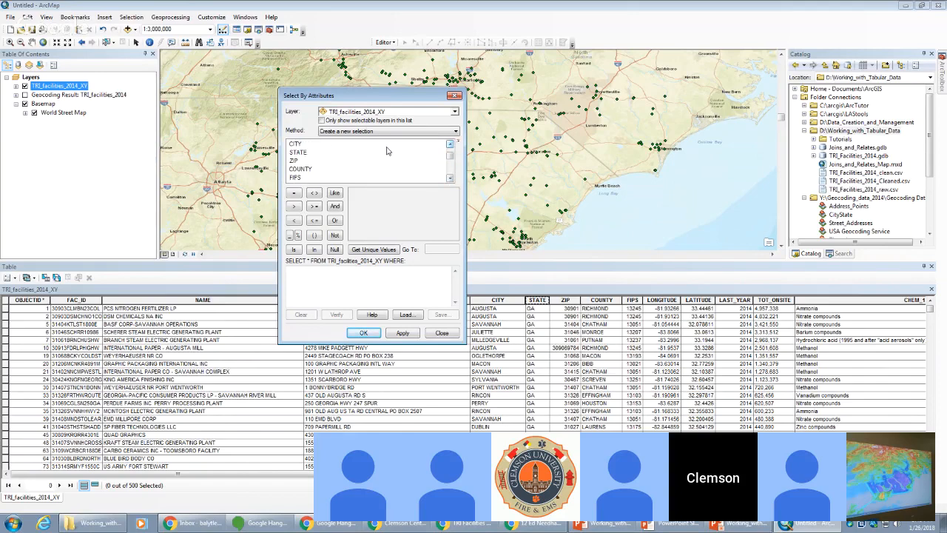
{"action": "double_click", "coordinate": [298, 152]}
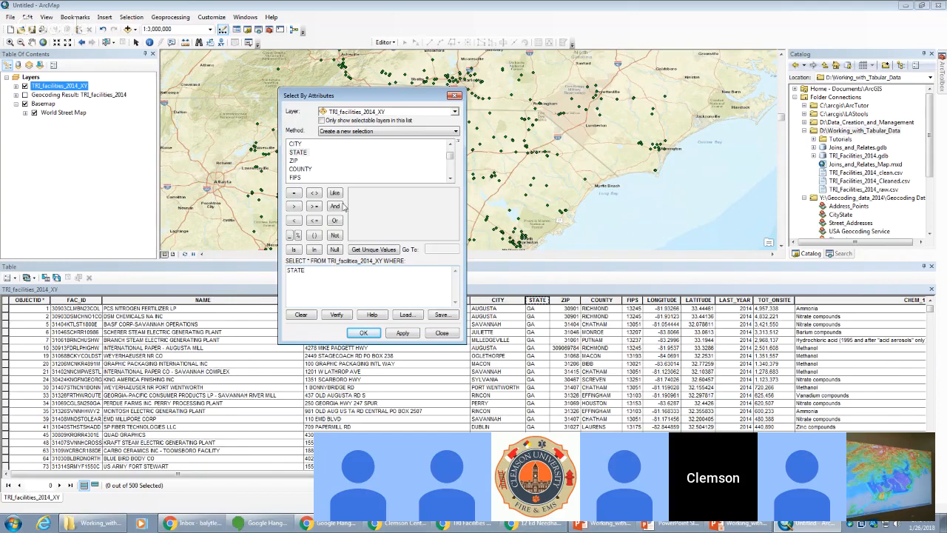
{"action": "left_click", "coordinate": [294, 194]}
{"action": "left_click", "coordinate": [372, 251]}
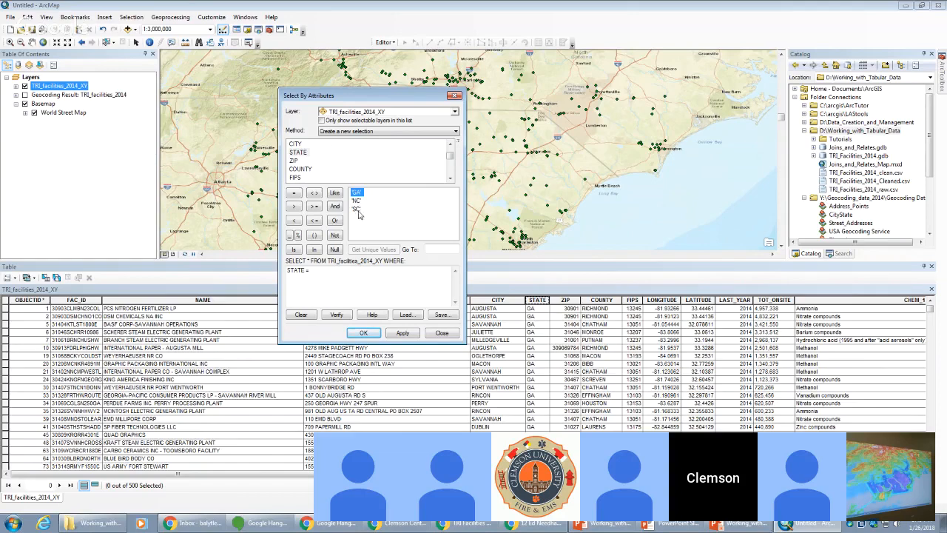
{"action": "double_click", "coordinate": [356, 210]}
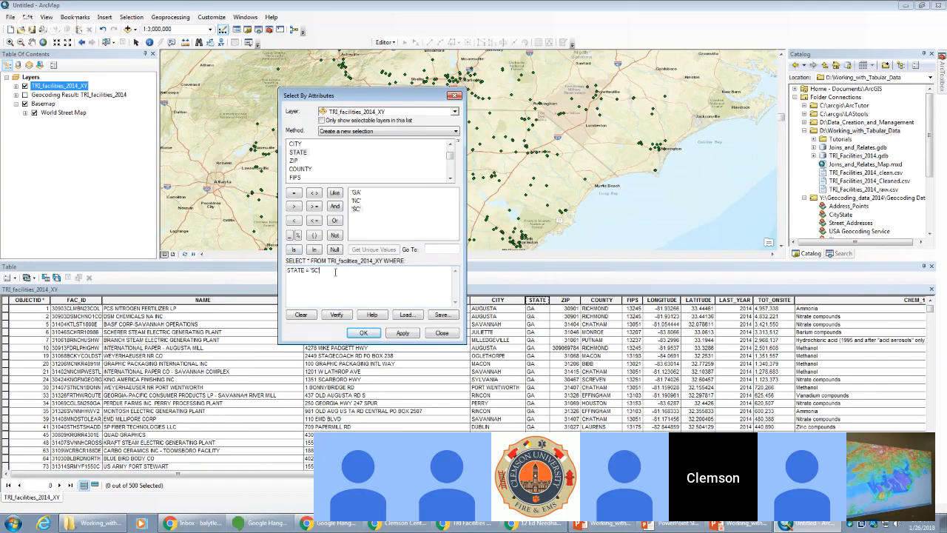
- Verify and apply the STATE = 'SC' expression, and move the dialog off the South Carolina facilities and the table
{"action": "left_click", "coordinate": [336, 314]}
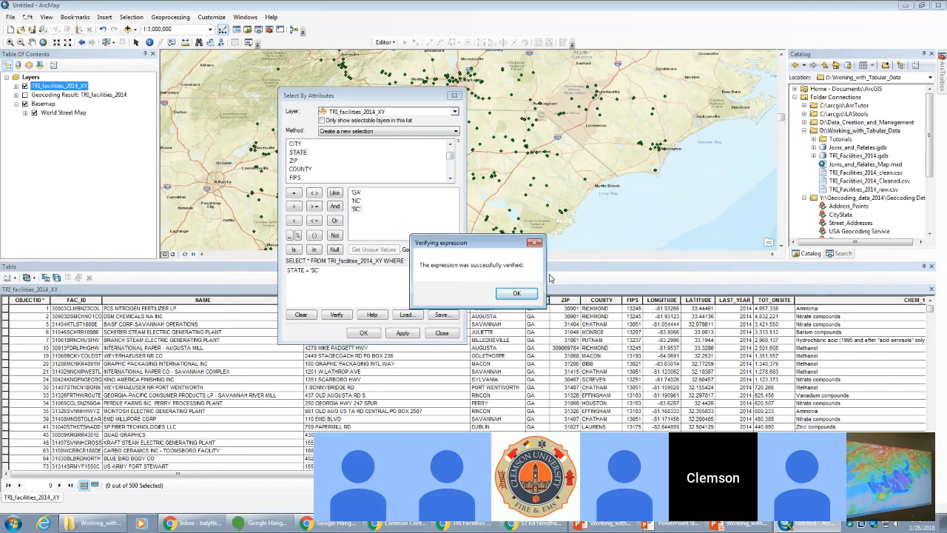
{"action": "left_click", "coordinate": [517, 294]}
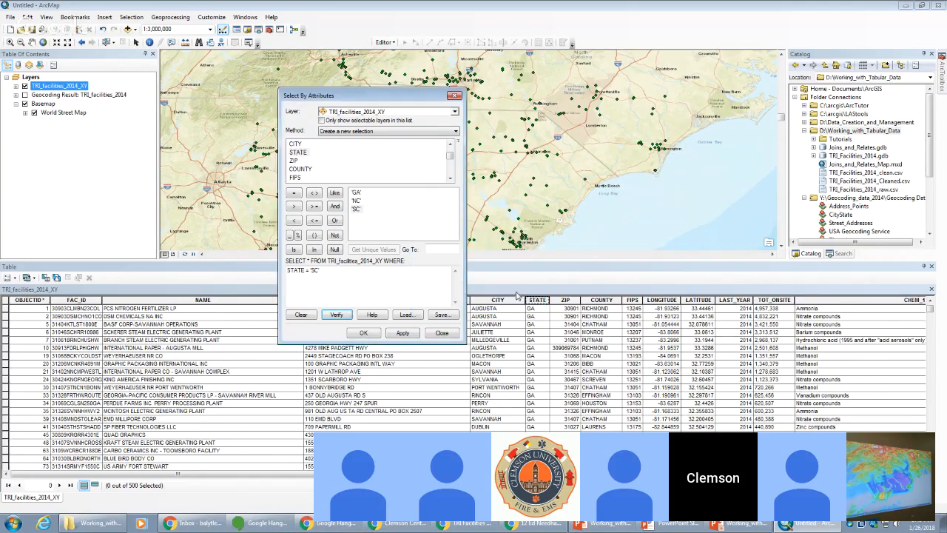
{"action": "left_click", "coordinate": [410, 333]}
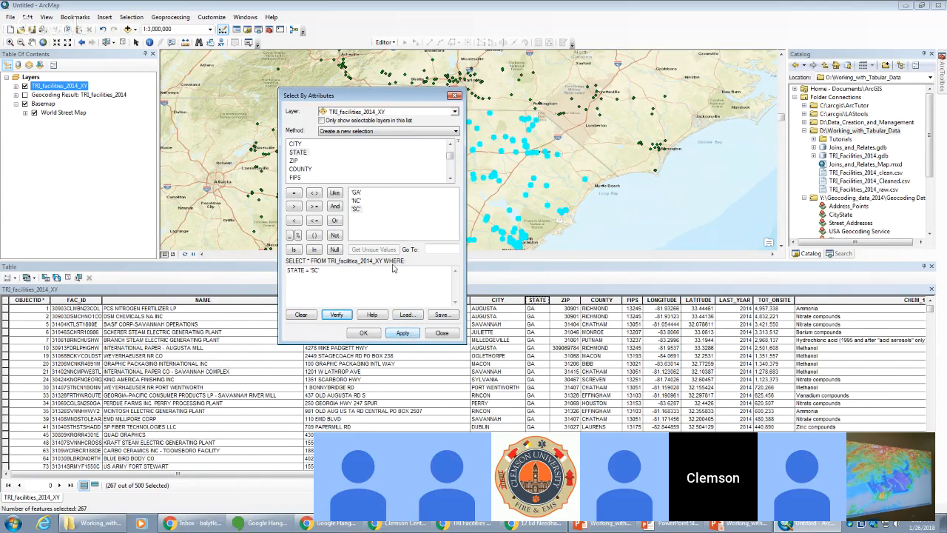
{"action": "left_click_drag", "start_coordinate": [403, 97], "coordinate": [178, 102]}
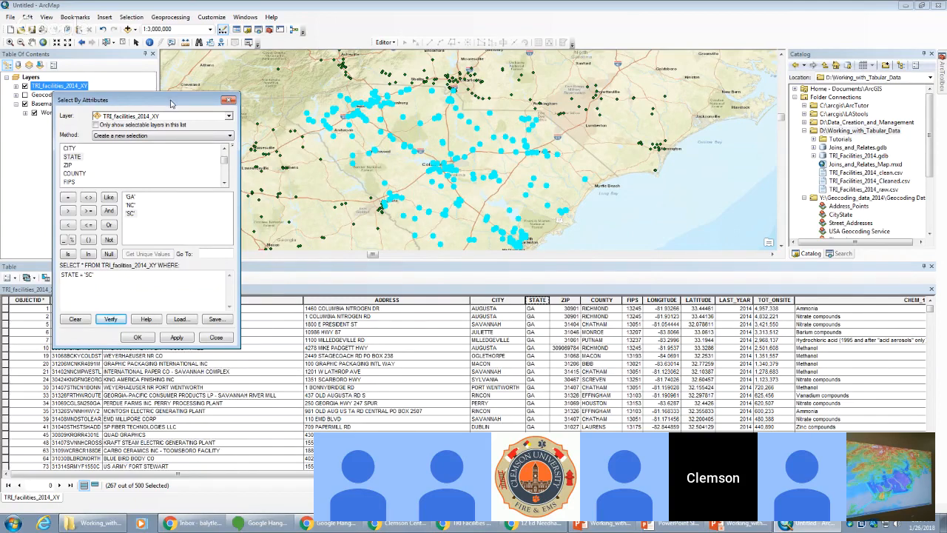
{"action": "left_click_drag", "start_coordinate": [171, 103], "coordinate": [242, 40]}
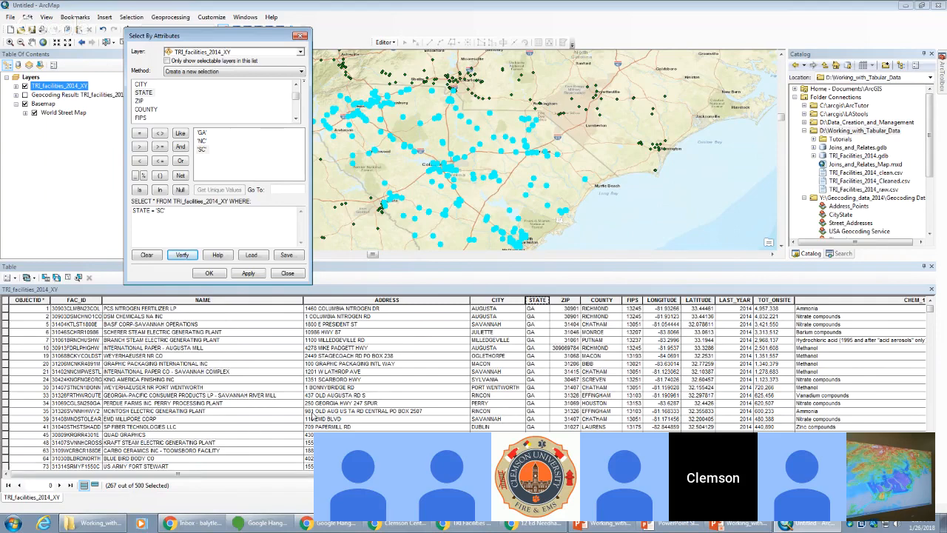
- Sort the TRI_facilities_2014_XY attribute table by STATE in descending order and look through the selected South Carolina records
{"action": "right_click", "coordinate": [537, 295]}
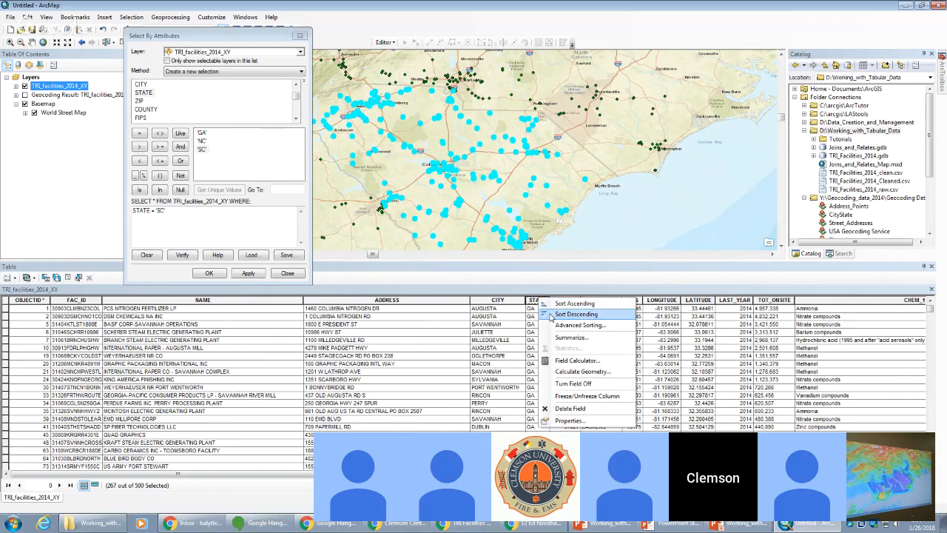
{"action": "left_click", "coordinate": [576, 314]}
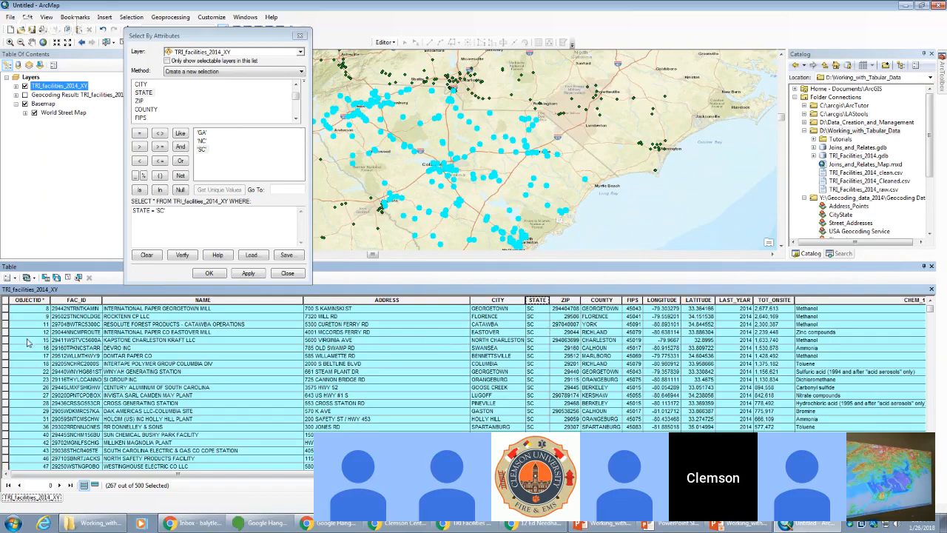
{"action": "scroll", "coordinate": [218, 340], "scroll_direction": "down", "scroll_amount": 10}
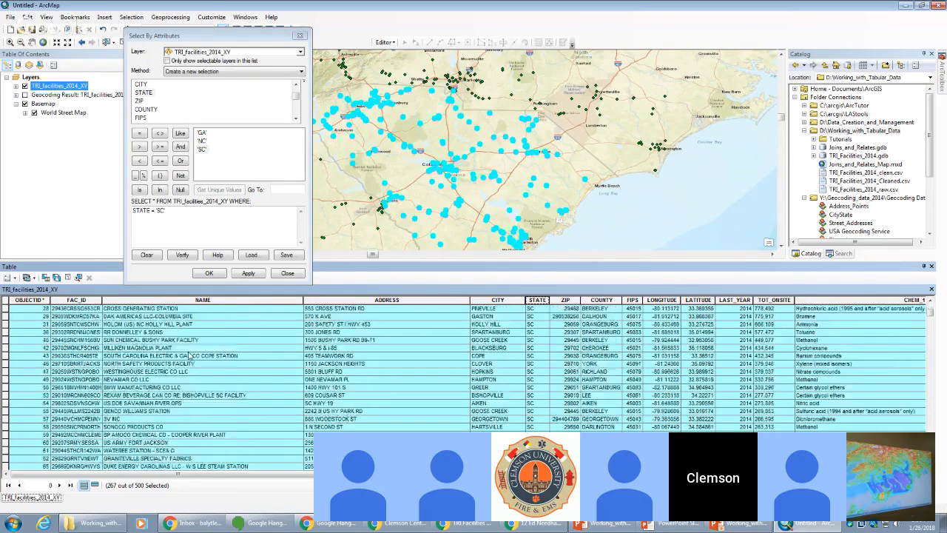
{"action": "scroll", "coordinate": [215, 348], "scroll_direction": "down", "scroll_amount": 15}
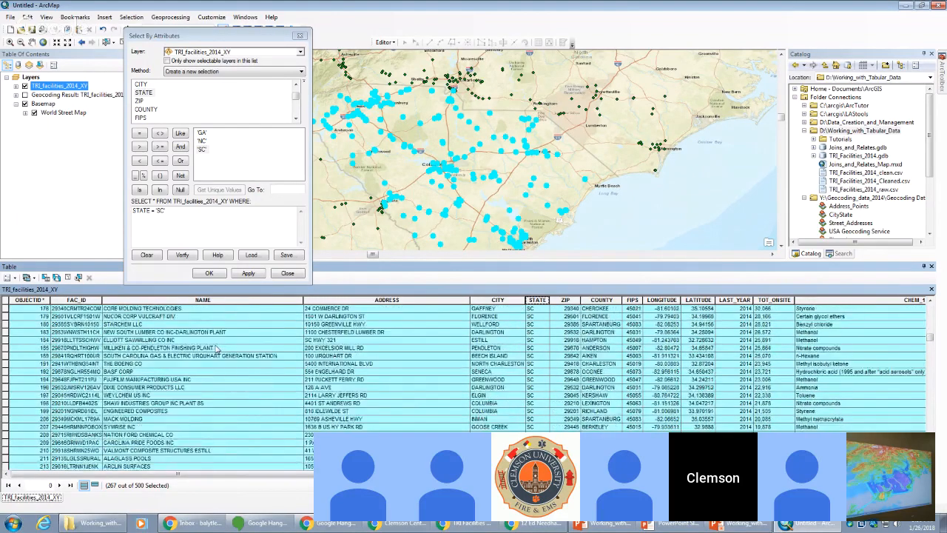
{"action": "scroll", "coordinate": [222, 349], "scroll_direction": "down", "scroll_amount": 20}
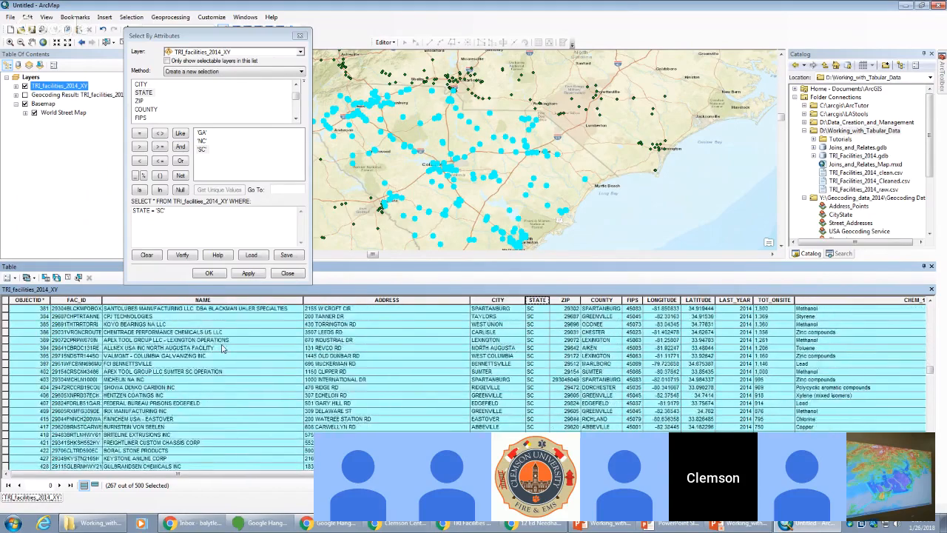
{"action": "scroll", "coordinate": [222, 349], "scroll_direction": "up", "scroll_amount": 12}
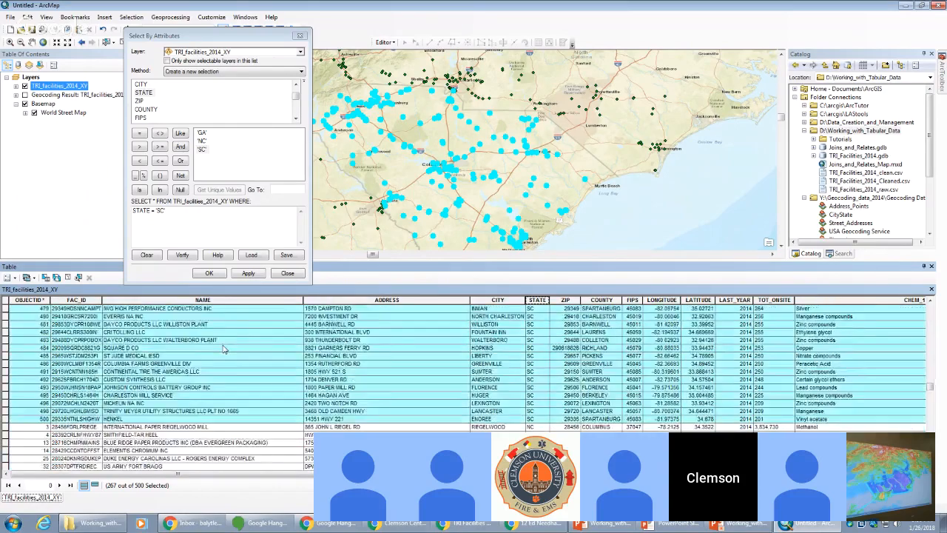
- Examine the TRI_facilities_2014_XY attribute table, comparing the view of all records with the view of selected records only
{"action": "scroll", "coordinate": [236, 352], "scroll_direction": "up", "scroll_amount": 20}
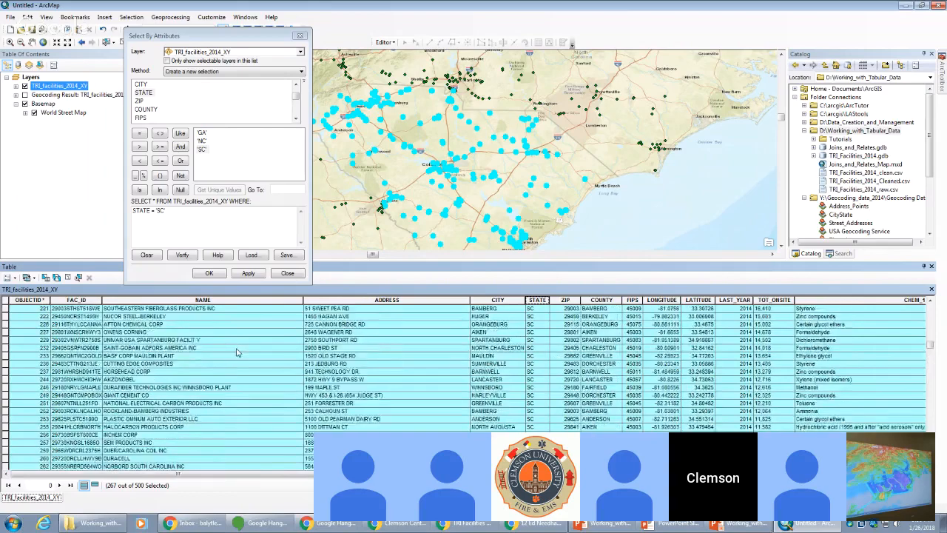
{"action": "scroll", "coordinate": [248, 356], "scroll_direction": "up", "scroll_amount": 8}
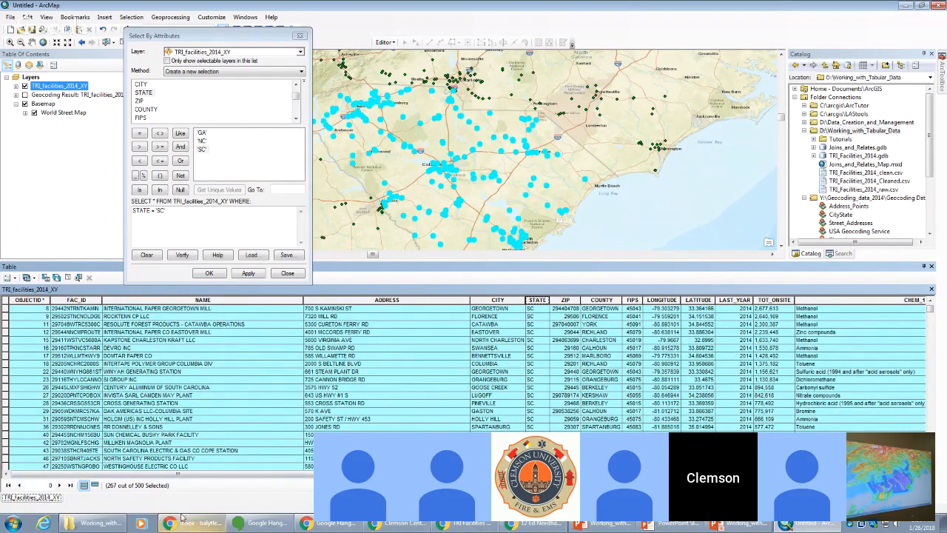
{"action": "left_click", "coordinate": [95, 485]}
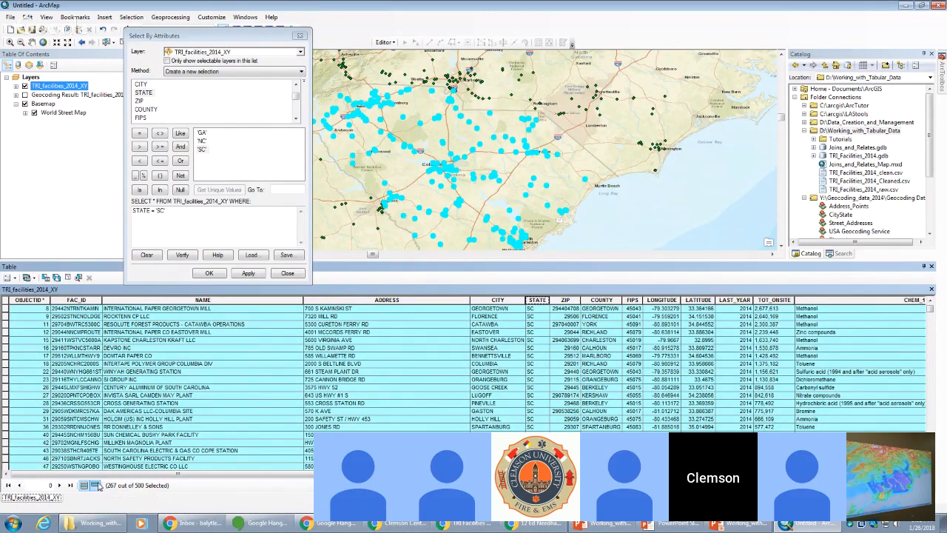
{"action": "scroll", "coordinate": [308, 403], "scroll_direction": "down", "scroll_amount": 8}
{"action": "scroll", "coordinate": [308, 404], "scroll_direction": "down", "scroll_amount": 12}
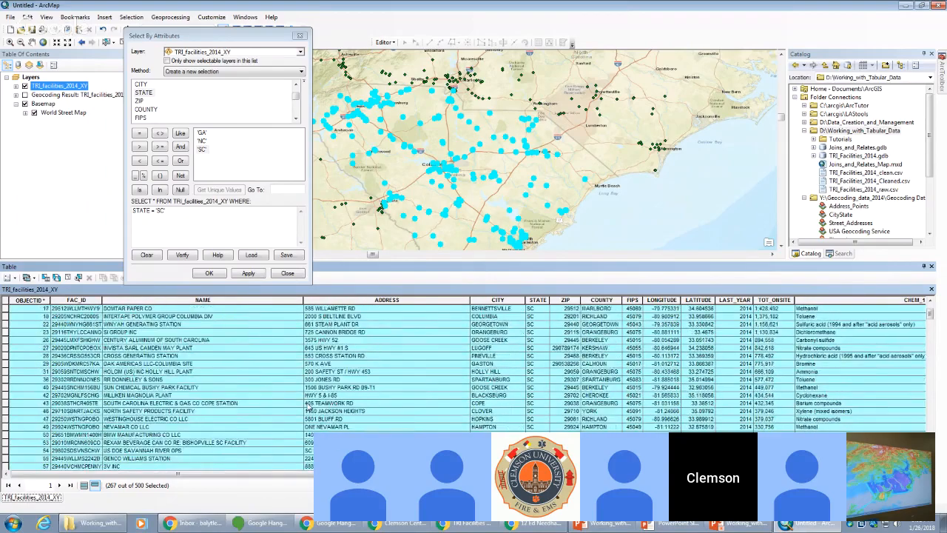
{"action": "left_click", "coordinate": [83, 485]}
{"action": "scroll", "coordinate": [274, 409], "scroll_direction": "down", "scroll_amount": 10}
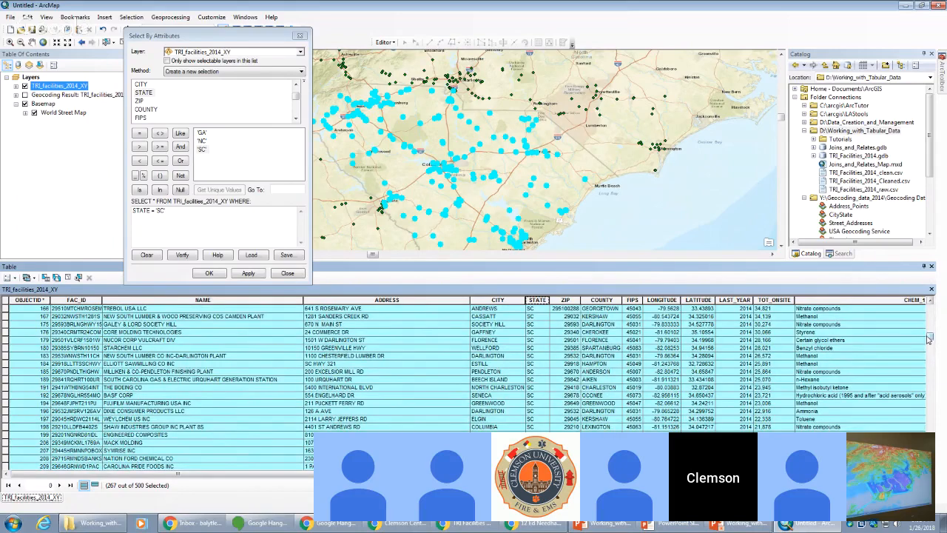
{"action": "left_click_drag", "start_coordinate": [930, 337], "coordinate": [930, 425]}
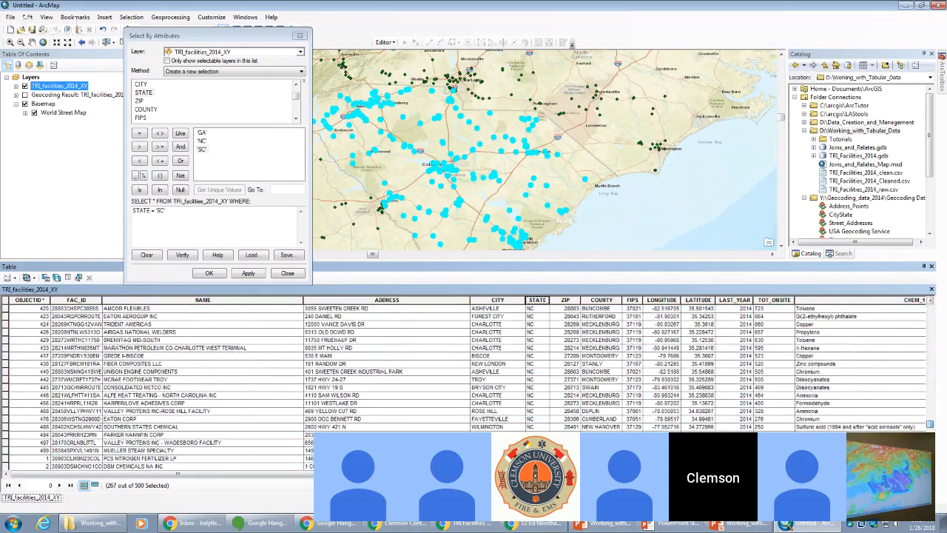
{"action": "left_click", "coordinate": [95, 484]}
{"action": "scroll", "coordinate": [921, 309], "scroll_direction": "up", "scroll_amount": 2}
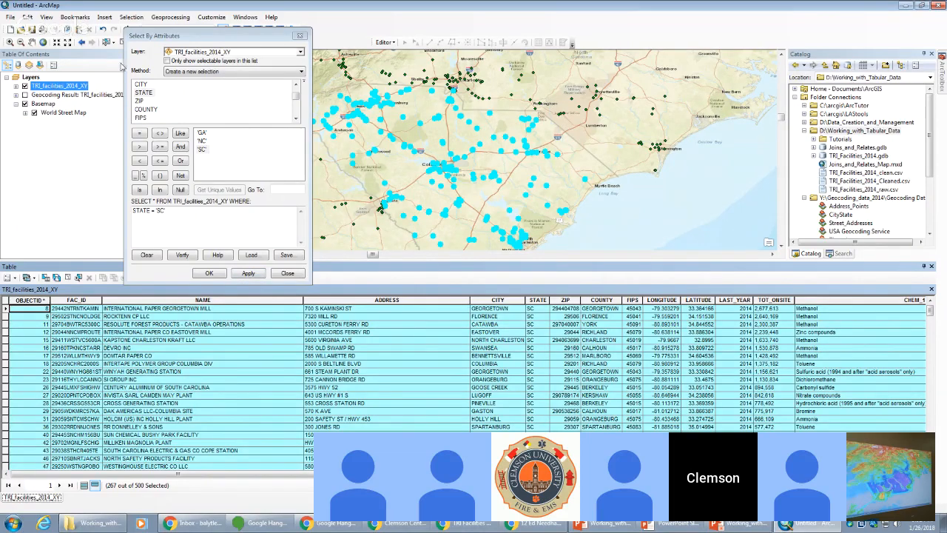
- Export the selected TRI_facilities_2014_XY features to TRI_Facilities_2014.gdb as TRI_facilities_2014_SC and add the exported layer to the map
{"action": "left_click", "coordinate": [169, 37]}
{"action": "left_click_drag", "start_coordinate": [168, 37], "coordinate": [385, 56]}
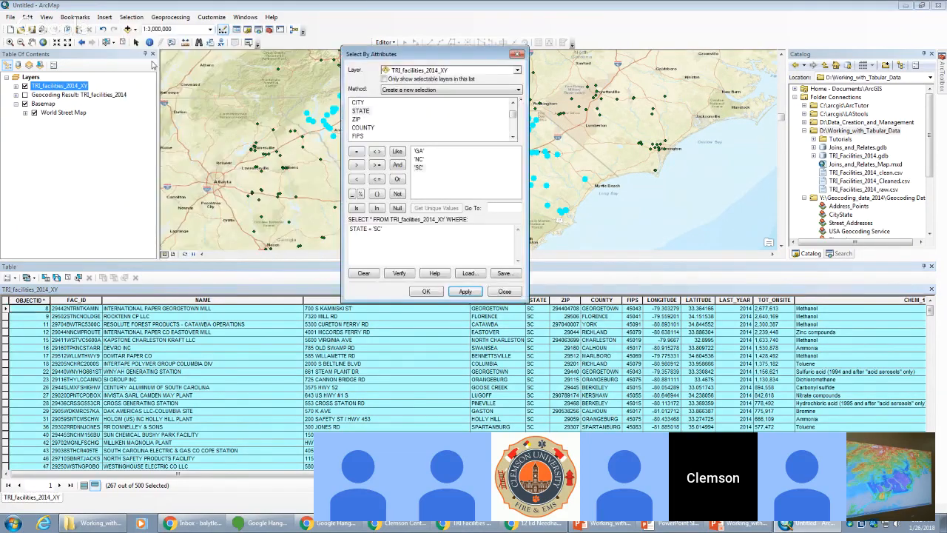
{"action": "right_click", "coordinate": [47, 87]}
{"action": "mouse_move", "coordinate": [122, 257]}
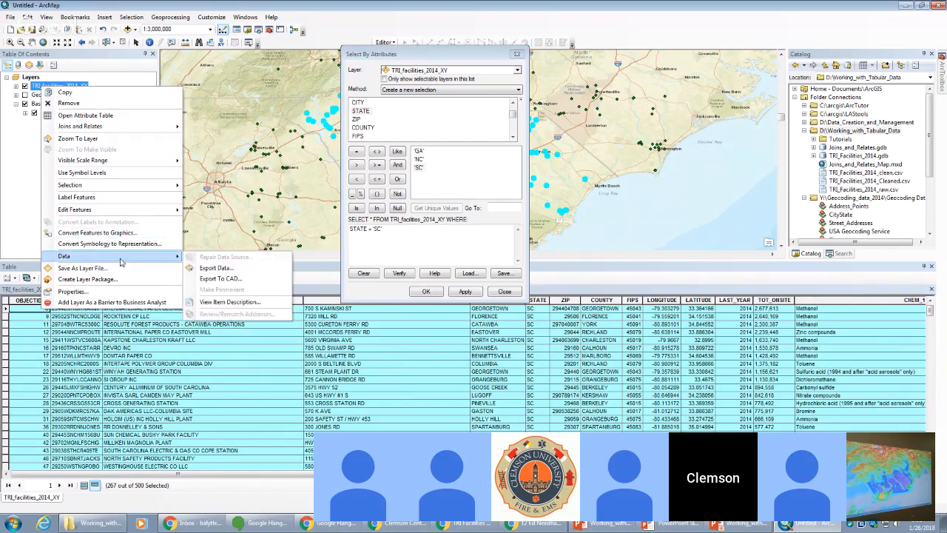
{"action": "left_click", "coordinate": [211, 269]}
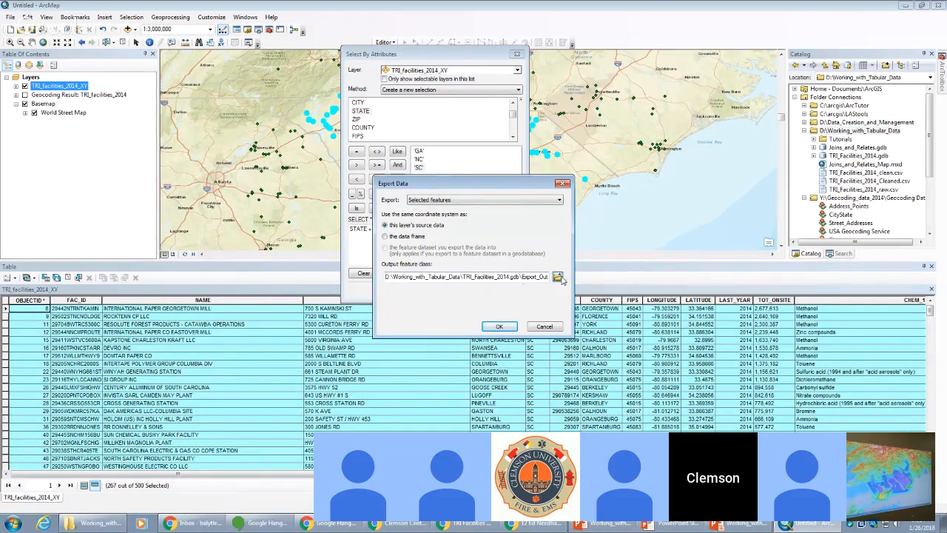
{"action": "left_click", "coordinate": [557, 276]}
{"action": "left_click", "coordinate": [405, 219]}
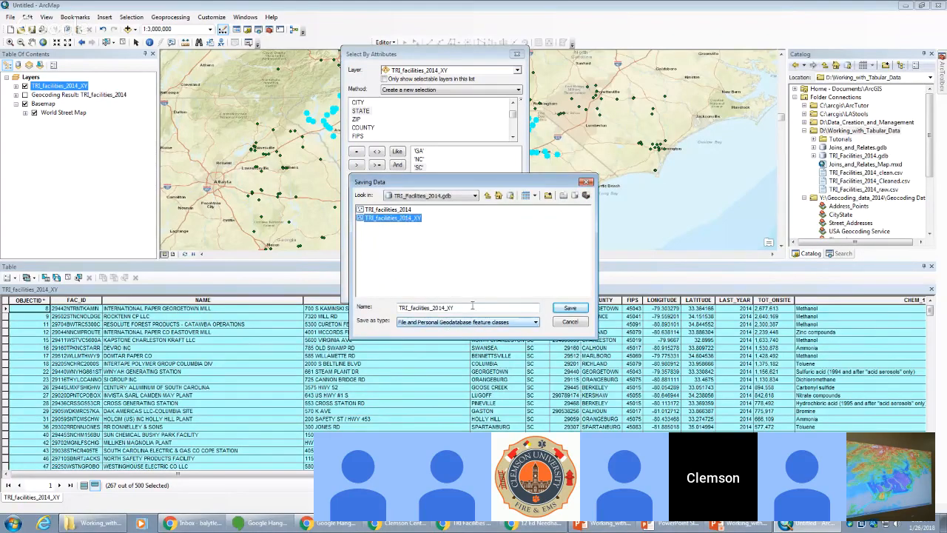
{"action": "left_click_drag", "start_coordinate": [473, 307], "coordinate": [446, 308]}
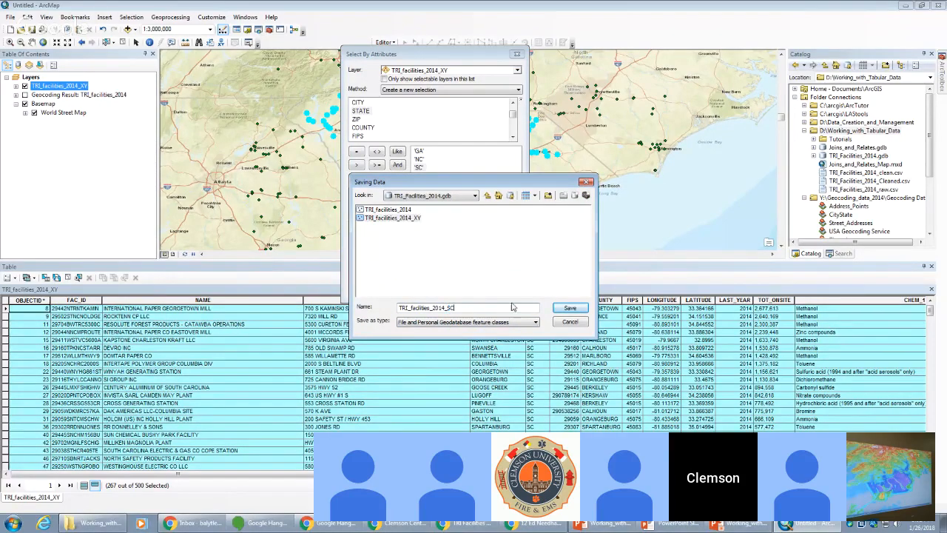
{"action": "left_click", "coordinate": [570, 307]}
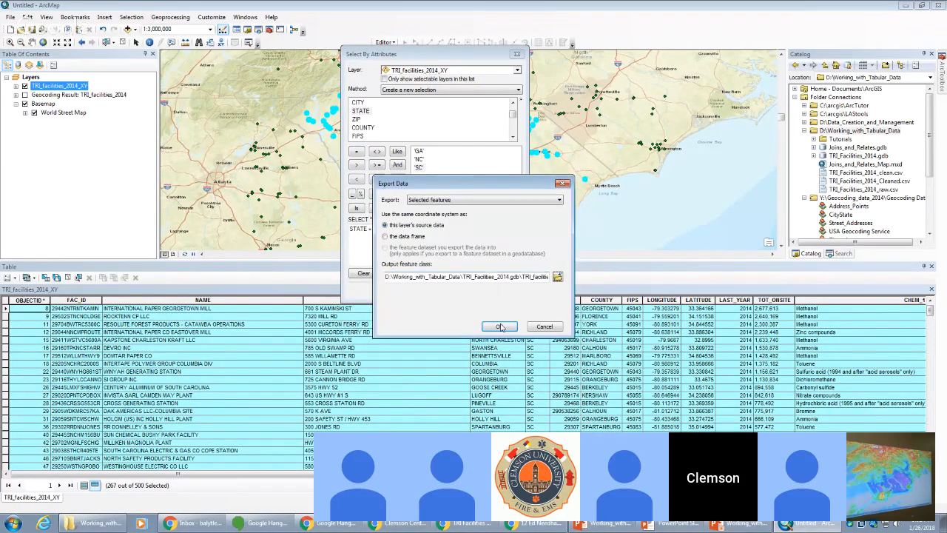
{"action": "left_click", "coordinate": [500, 325]}
{"action": "left_click", "coordinate": [486, 294]}
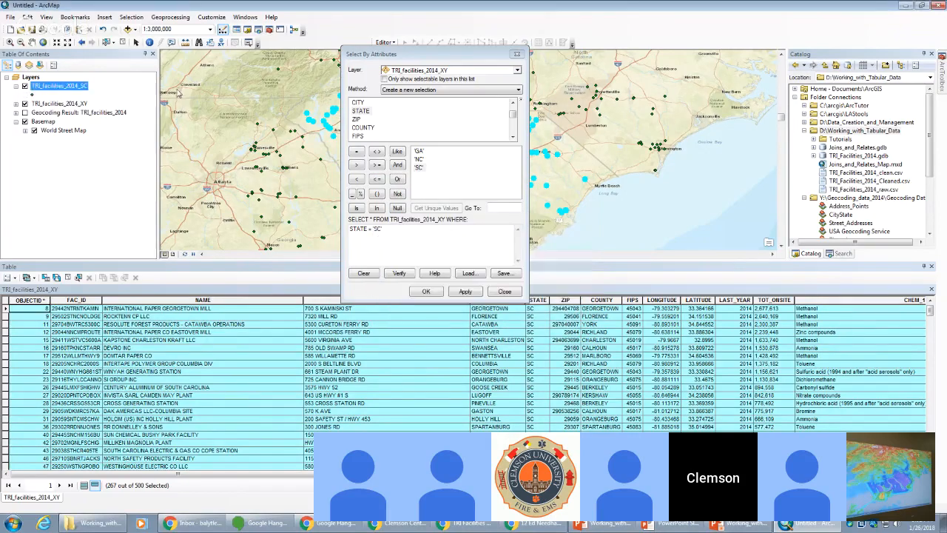
- Inspect the attribute table of TRI_facilities_2014_SC and remove that layer from the map
{"action": "right_click", "coordinate": [72, 86]}
{"action": "left_click", "coordinate": [97, 112]}
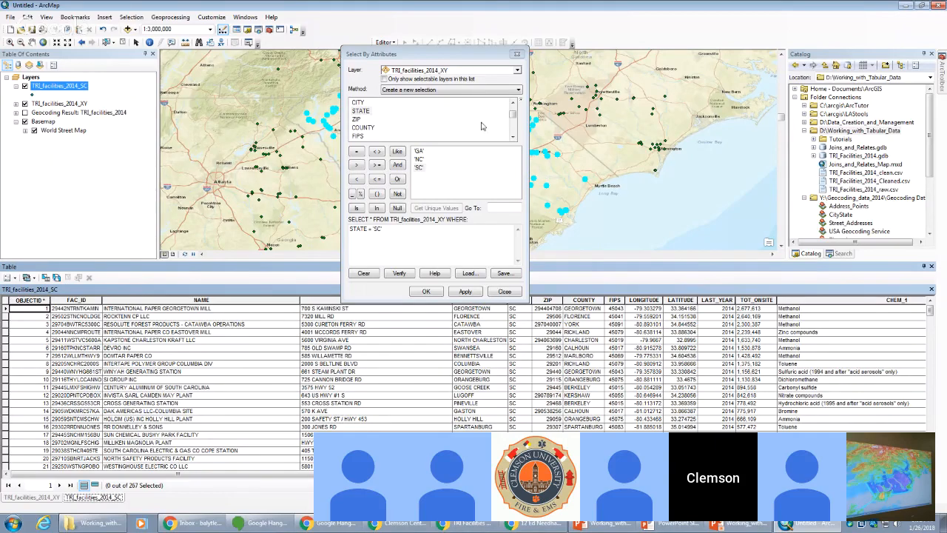
{"action": "right_click", "coordinate": [71, 88]}
{"action": "left_click", "coordinate": [91, 110]}
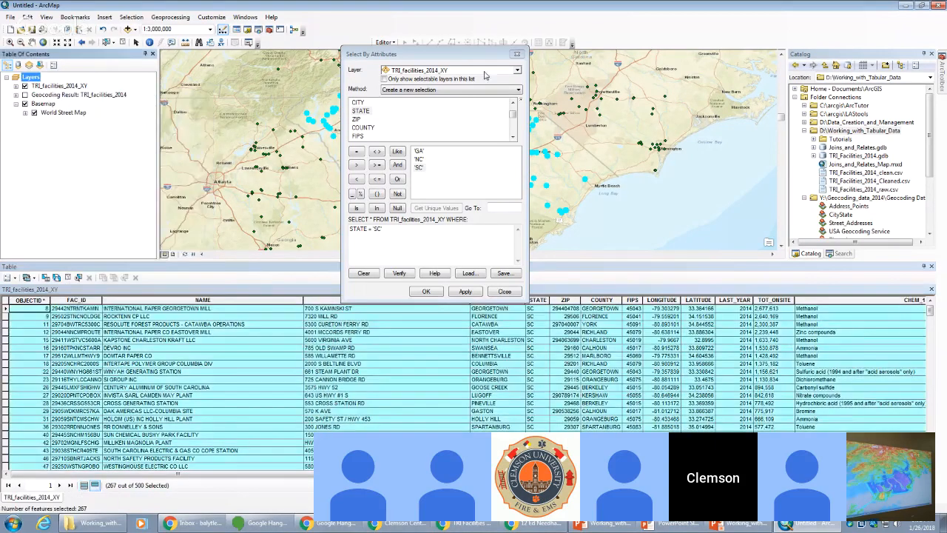
- Close the Select By Attributes window and clear the selected features
{"action": "left_click_drag", "start_coordinate": [477, 58], "coordinate": [400, 60]}
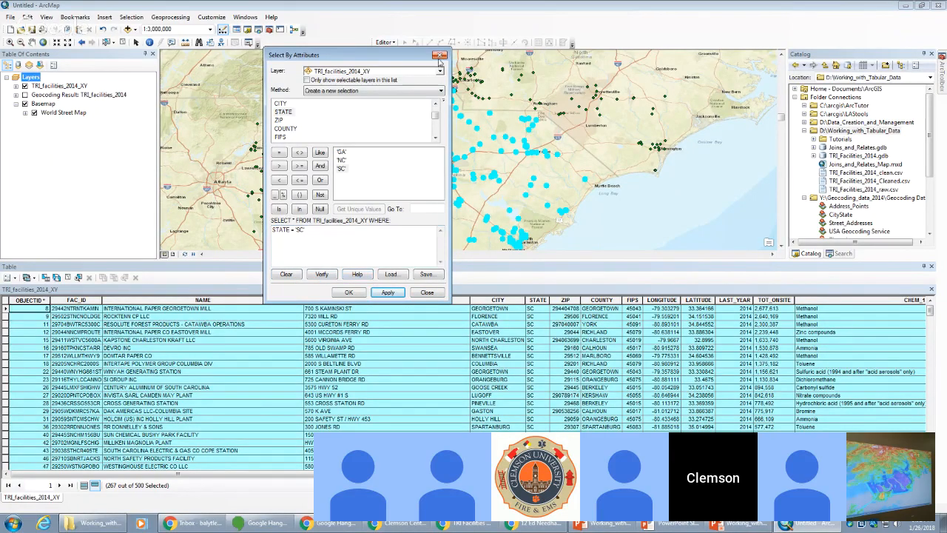
{"action": "left_click", "coordinate": [440, 56]}
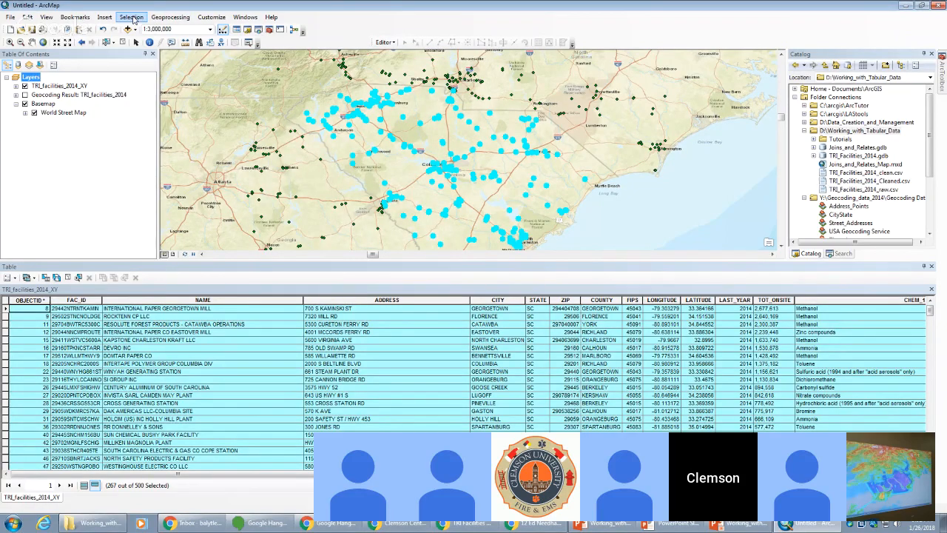
{"action": "left_click", "coordinate": [132, 17]}
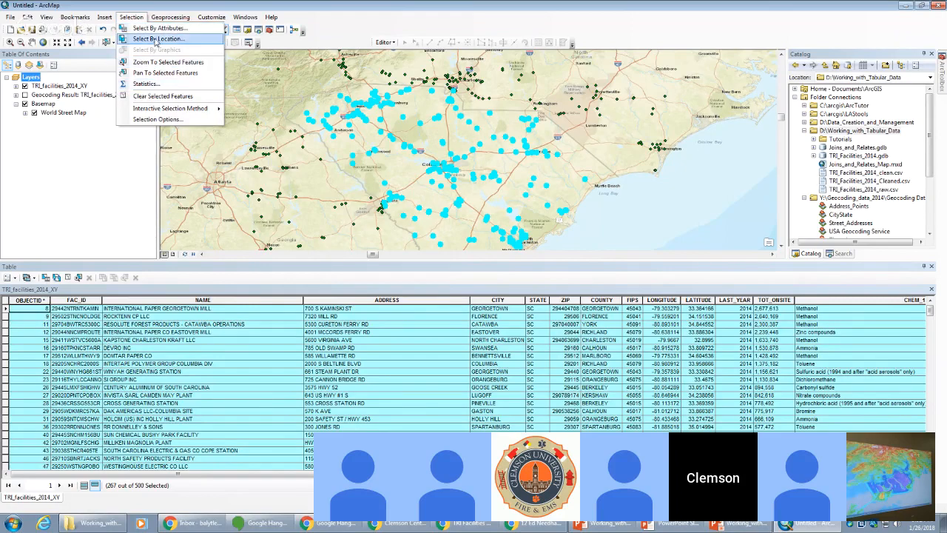
{"action": "left_click", "coordinate": [163, 97]}
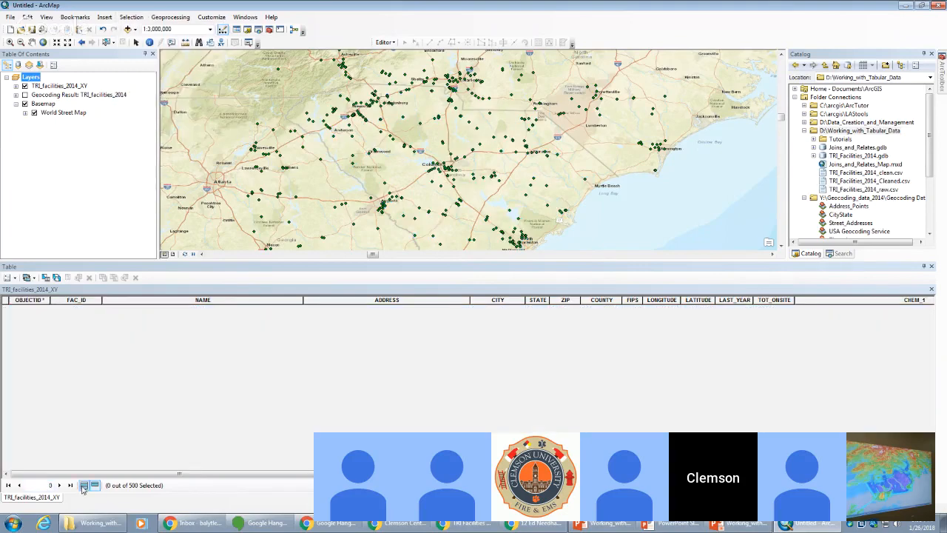
- Show all records in the TRI_facilities_2014_XY attribute table and shrink the table to enlarge the map area
{"action": "left_click", "coordinate": [83, 484]}
{"action": "scroll", "coordinate": [642, 347], "scroll_direction": "down", "scroll_amount": 10}
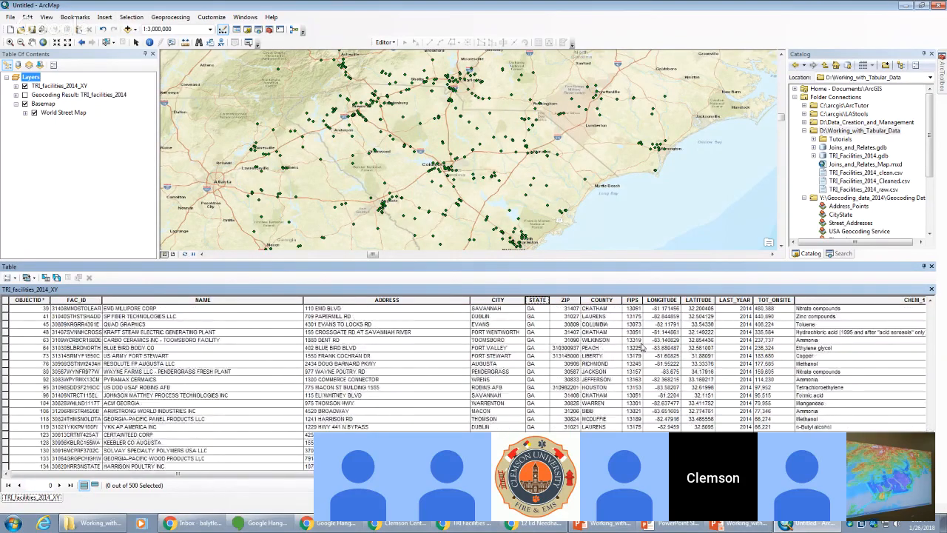
{"action": "scroll", "coordinate": [642, 348], "scroll_direction": "down", "scroll_amount": 15}
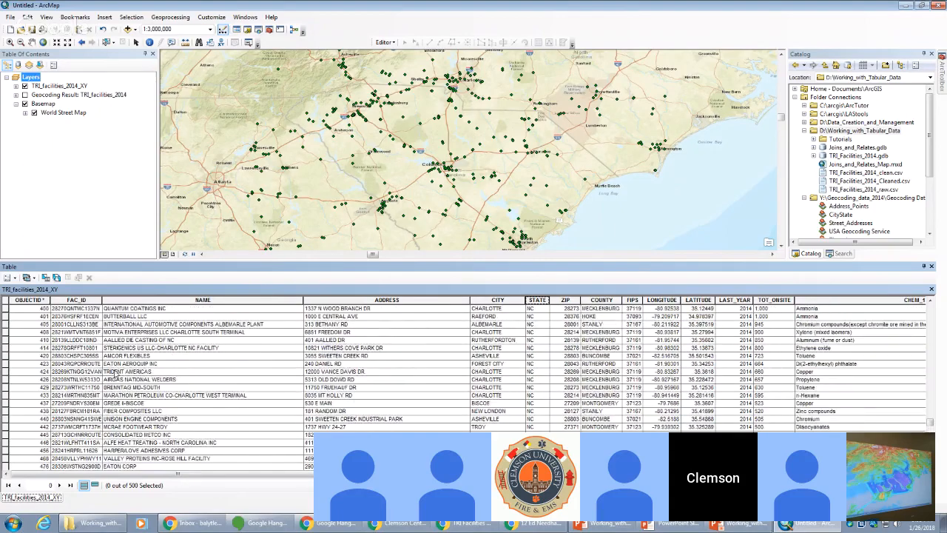
{"action": "scroll", "coordinate": [169, 386], "scroll_direction": "up", "scroll_amount": 15}
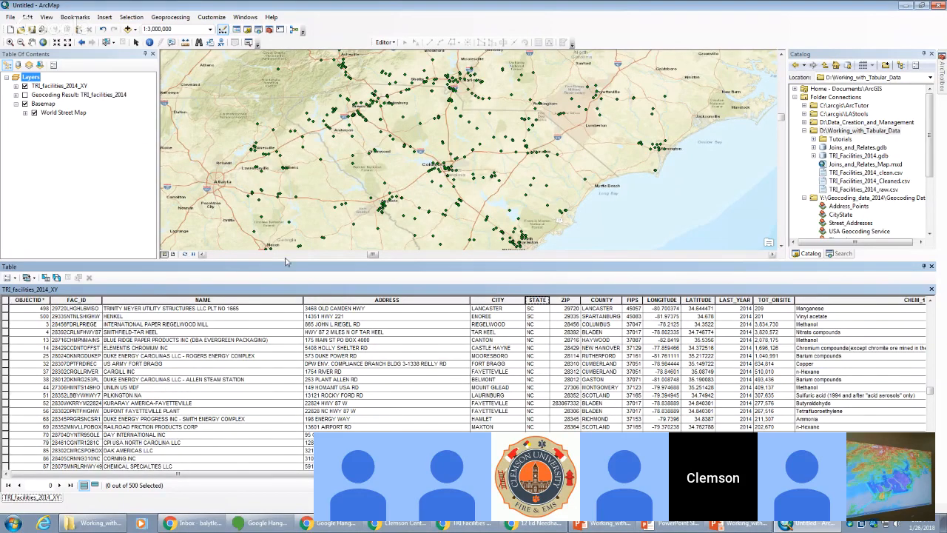
{"action": "left_click_drag", "start_coordinate": [287, 261], "coordinate": [288, 305]}
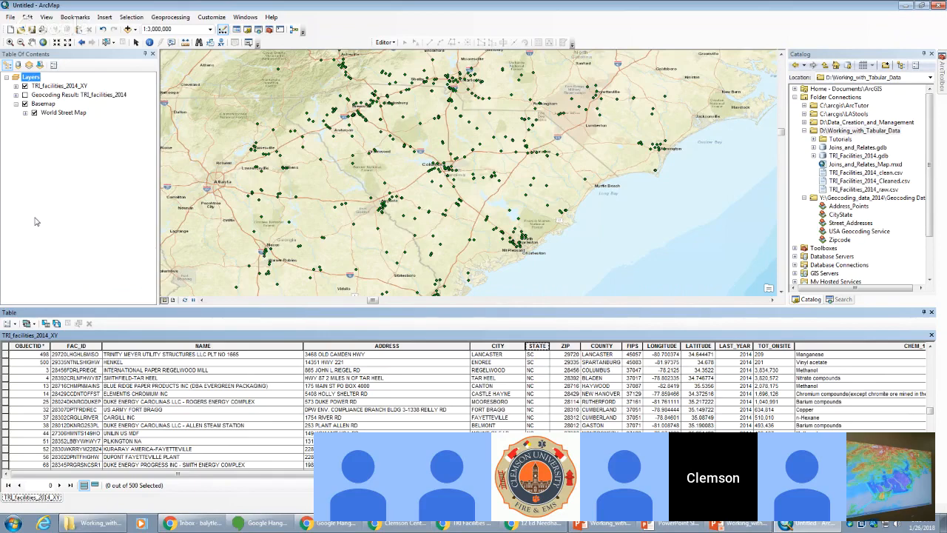
- Open the definition query settings in the properties of the TRI_facilities_2014_XY layer
{"action": "right_click", "coordinate": [55, 89]}
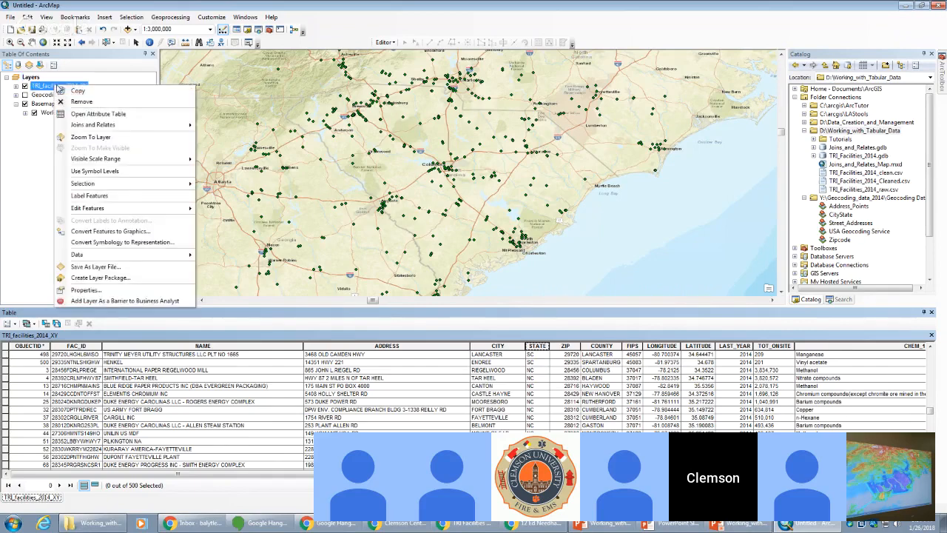
{"action": "left_click", "coordinate": [98, 290]}
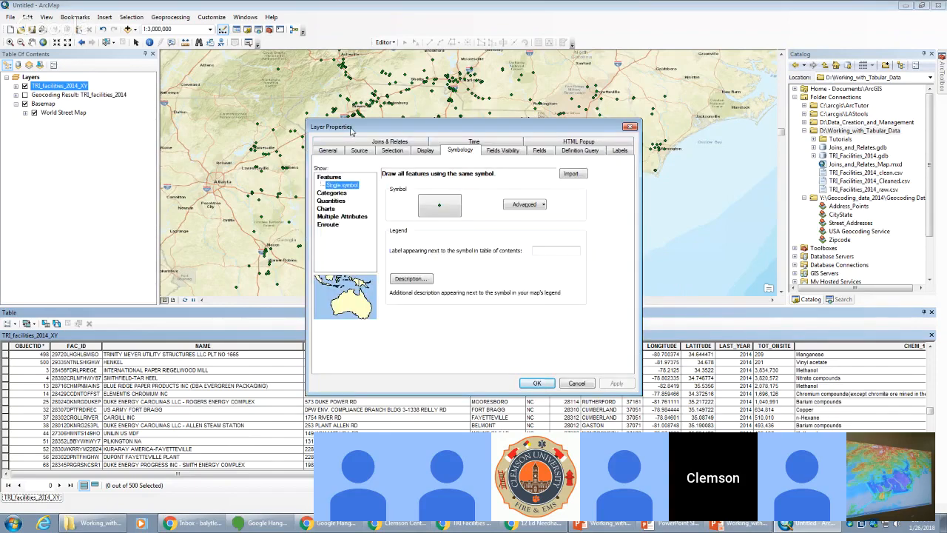
{"action": "left_click", "coordinate": [580, 150]}
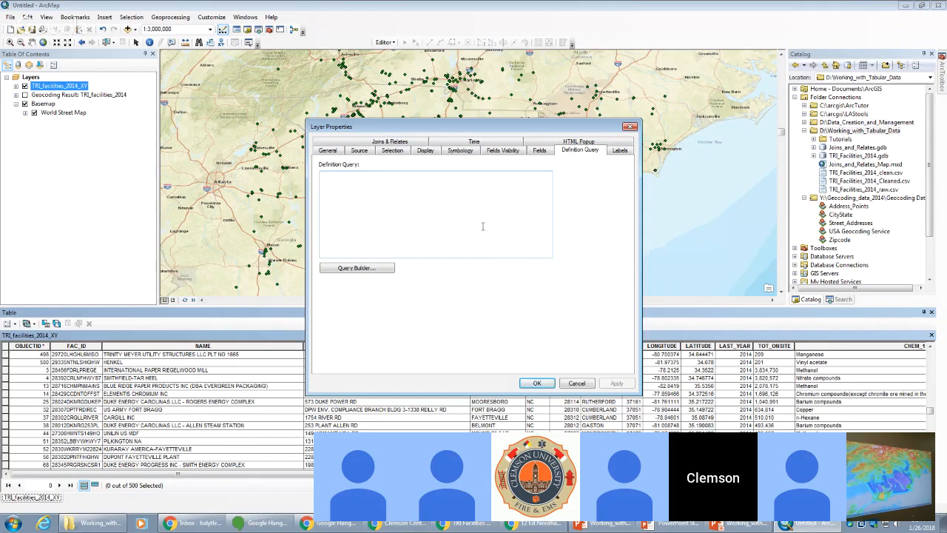
{"action": "type", "text": "dsfasdfasd"}
{"action": "key", "text": "BackSpace"}
{"action": "key", "text": "BackSpace"}
{"action": "key", "text": "BackSpace"}
{"action": "key", "text": "BackSpace"}
{"action": "key", "text": "BackSpace"}
{"action": "key", "text": "BackSpace"}
{"action": "key", "text": "BackSpace"}
{"action": "key", "text": "BackSpace"}
{"action": "key", "text": "BackSpace"}
{"action": "key", "text": "BackSpace"}
- Build the definition query STATE = 'SC' from the STATE field and its unique values, verify the expression and accept it
{"action": "left_click", "coordinate": [366, 270]}
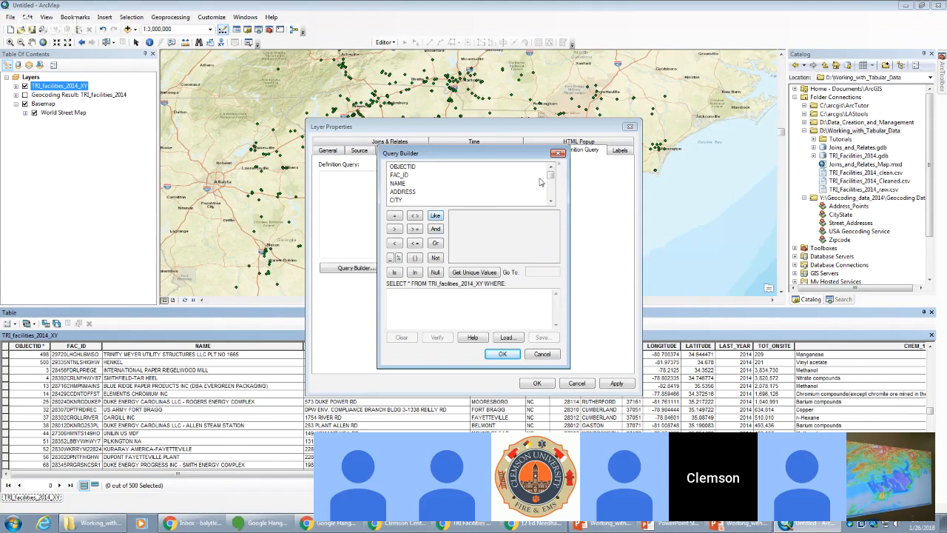
{"action": "left_click", "coordinate": [550, 201]}
{"action": "left_click", "coordinate": [551, 201]}
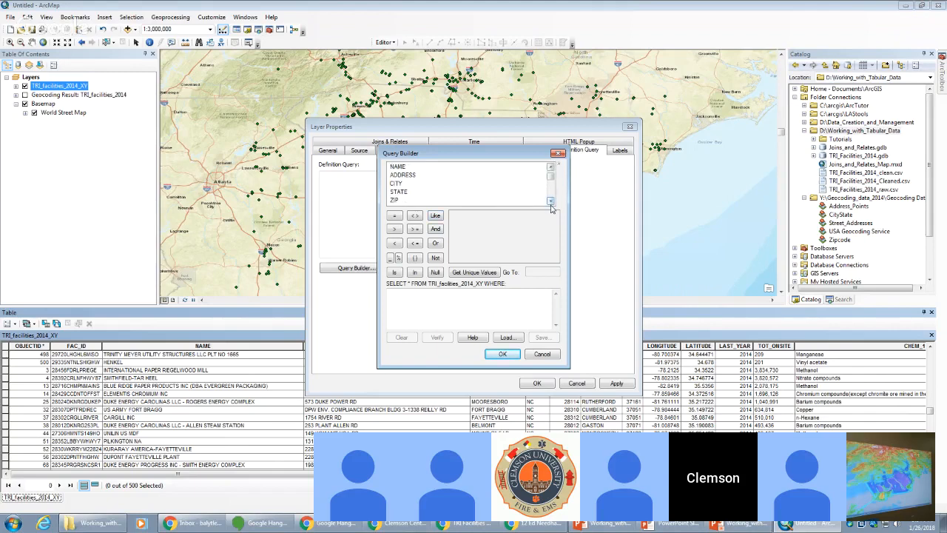
{"action": "double_click", "coordinate": [399, 193]}
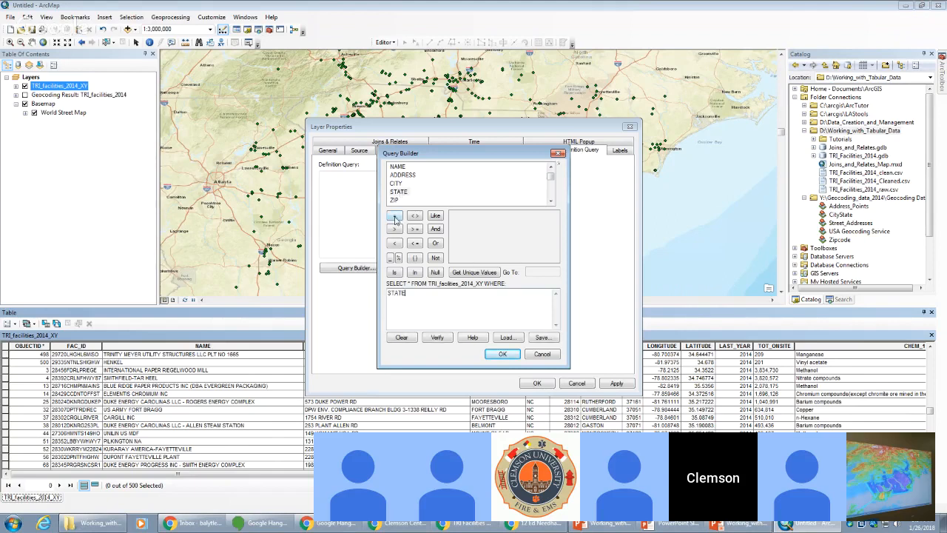
{"action": "left_click", "coordinate": [395, 216]}
{"action": "left_click", "coordinate": [466, 273]}
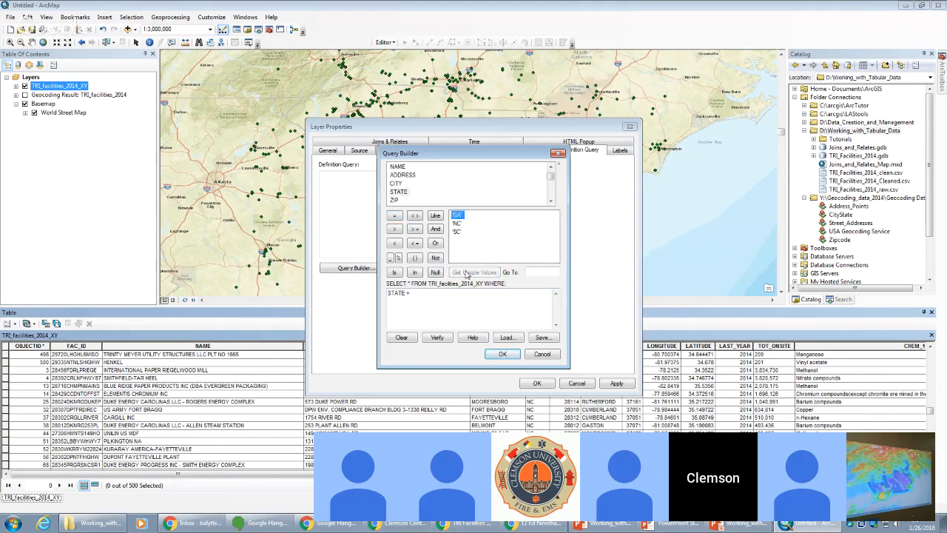
{"action": "double_click", "coordinate": [457, 232]}
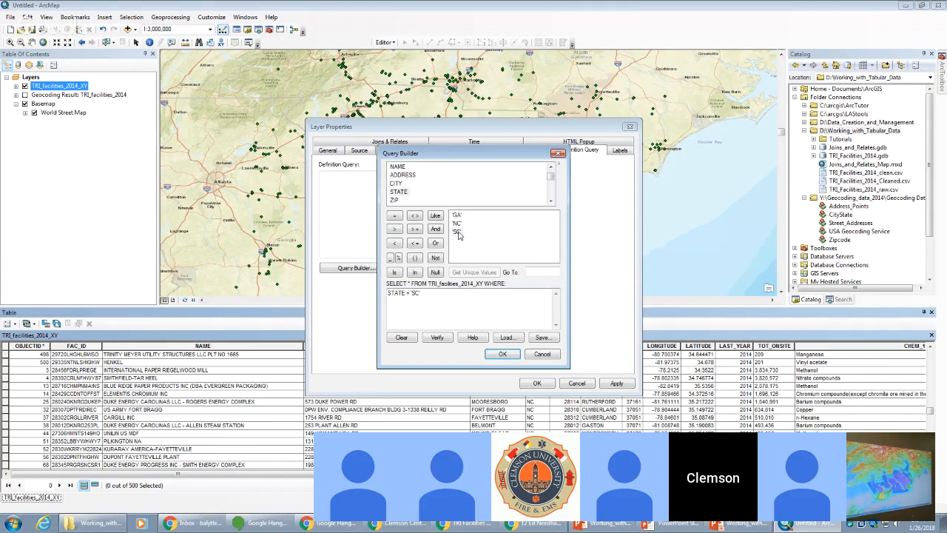
{"action": "left_click", "coordinate": [438, 338]}
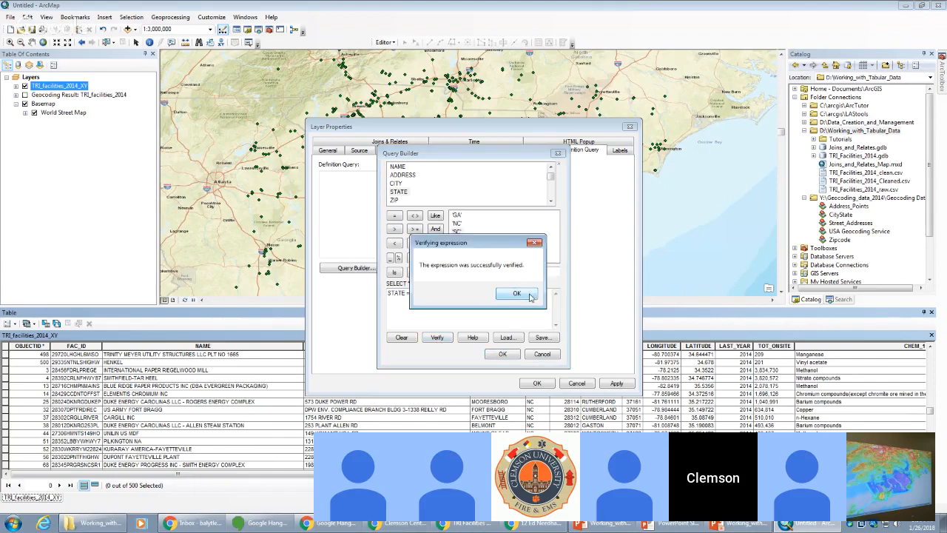
{"action": "left_click", "coordinate": [517, 294]}
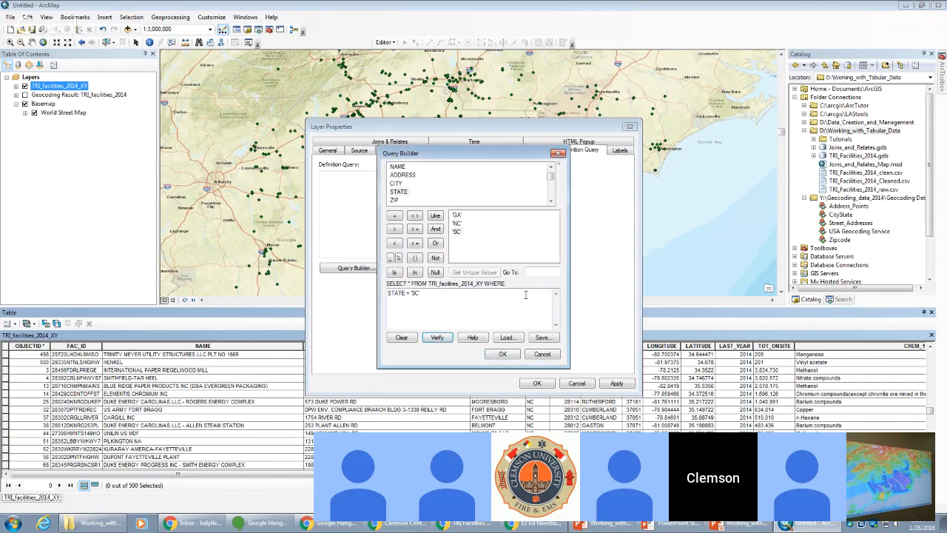
{"action": "left_click", "coordinate": [503, 355]}
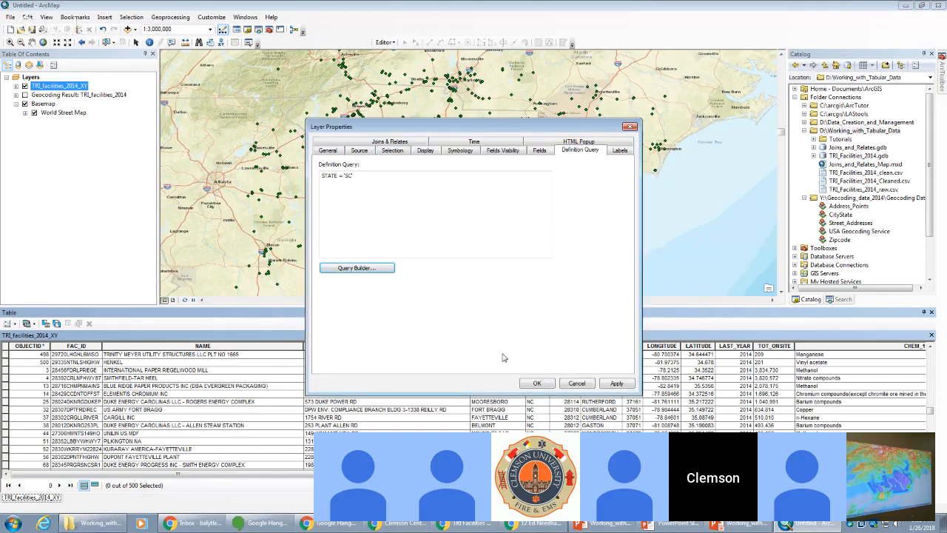
- Apply the STATE = 'SC' definition query and move the layer properties window aside to inspect the filtered map and table
{"action": "left_click", "coordinate": [616, 384]}
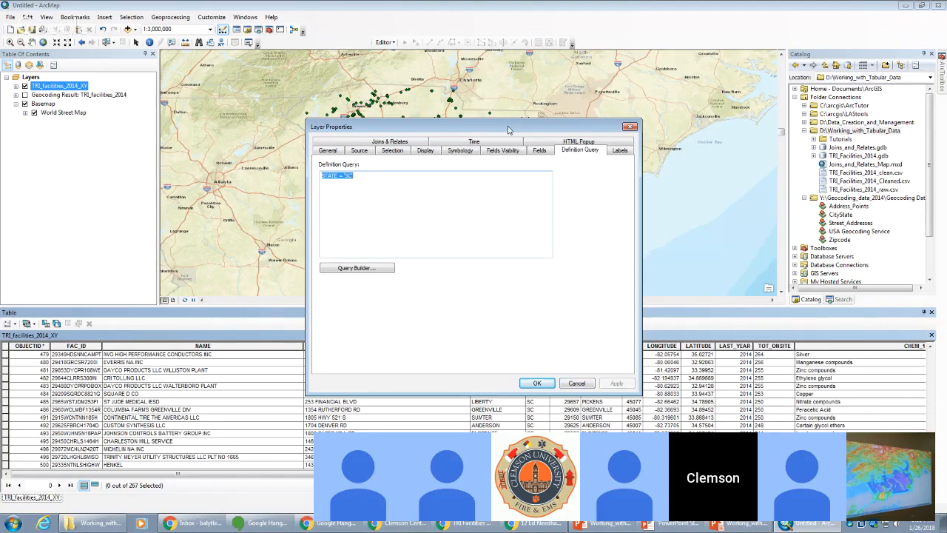
{"action": "left_click_drag", "start_coordinate": [508, 130], "coordinate": [758, 238]}
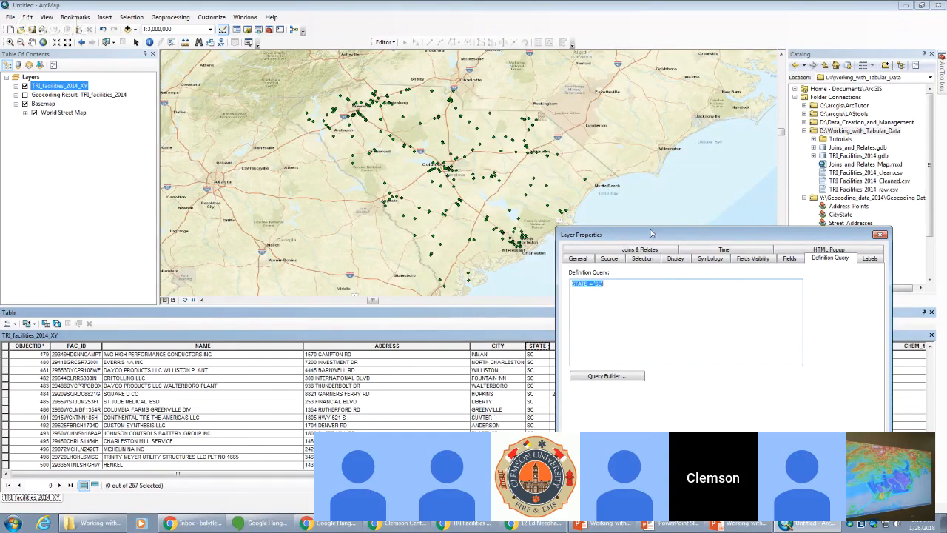
{"action": "left_click_drag", "start_coordinate": [665, 241], "coordinate": [477, 131]}
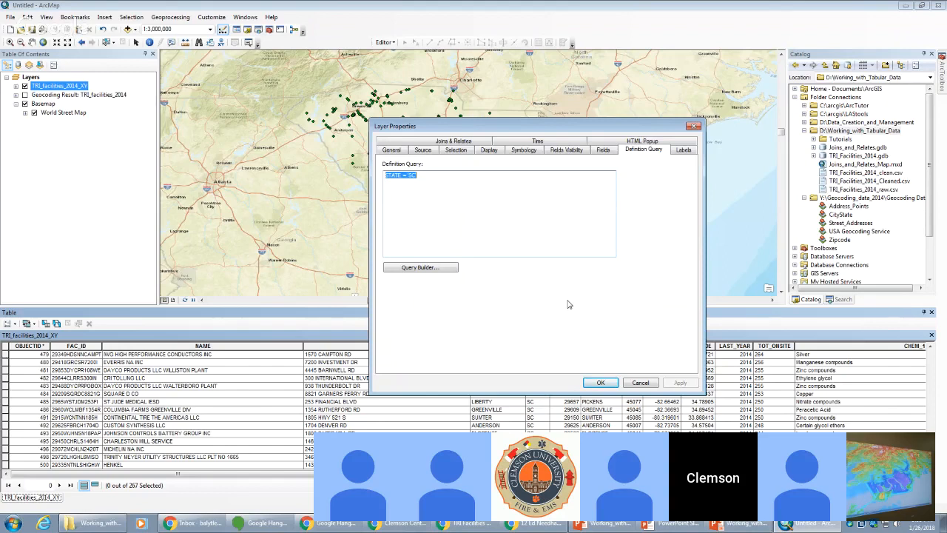
- Delete the definition query from the TRI_facilities_2014_XY layer, apply the change and accept the layer properties
{"action": "left_click", "coordinate": [527, 239]}
{"action": "left_click_drag", "start_coordinate": [445, 176], "coordinate": [385, 177]}
{"action": "left_click_drag", "start_coordinate": [452, 175], "coordinate": [376, 173]}
{"action": "key", "text": "Delete"}
{"action": "left_click", "coordinate": [678, 383]}
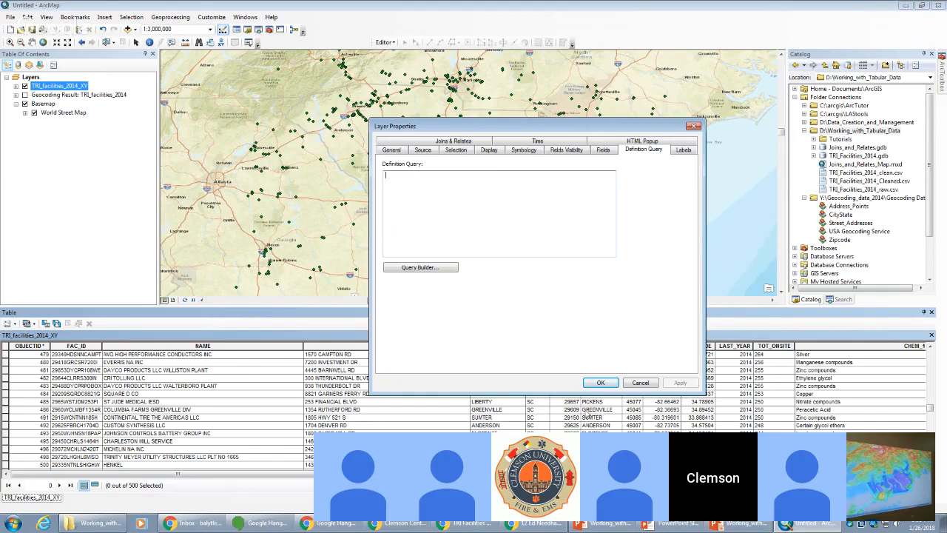
{"action": "left_click", "coordinate": [600, 383]}
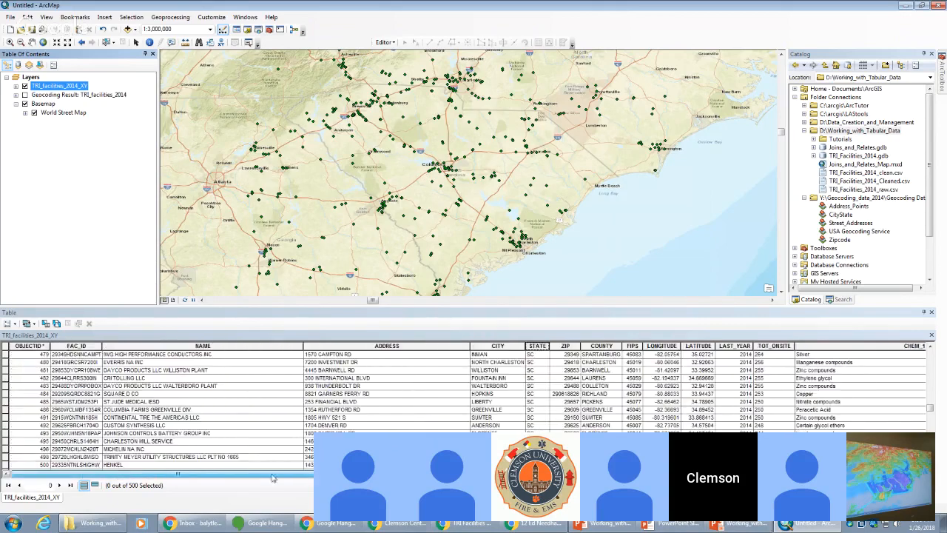
- Enlarge the attribute table and examine its columns from the facility location fields through the chemical names and amounts
{"action": "left_click_drag", "start_coordinate": [293, 306], "coordinate": [293, 279]}
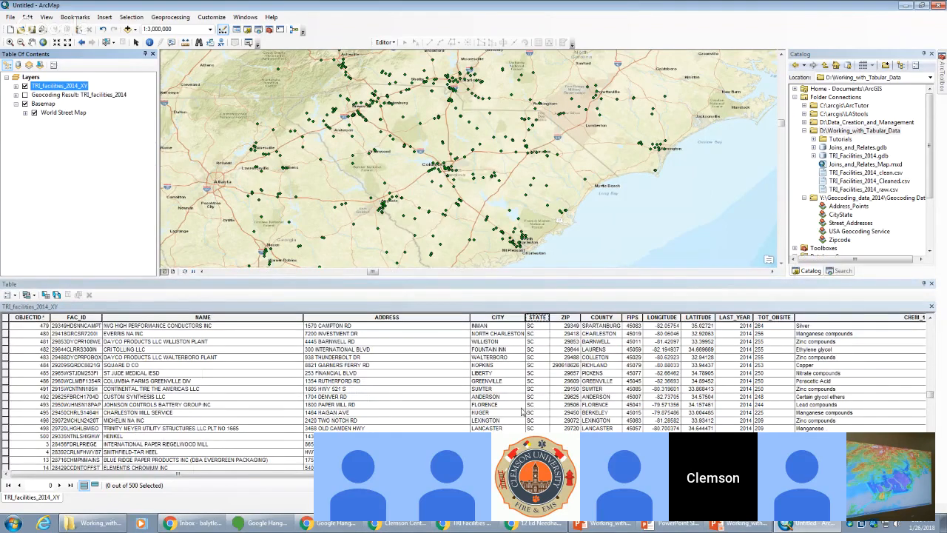
{"action": "mouse_move", "coordinate": [288, 474]}
{"action": "left_mouse_down"}
{"action": "mouse_move", "coordinate": [389, 473]}
{"action": "mouse_move", "coordinate": [290, 473]}
{"action": "left_mouse_up"}
{"action": "left_click_drag", "start_coordinate": [542, 474], "coordinate": [283, 473]}
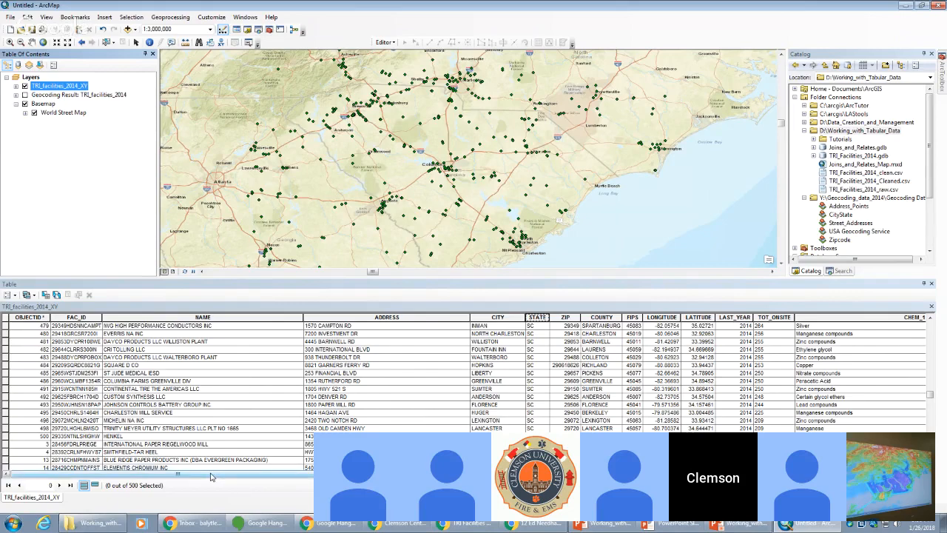
{"action": "left_click_drag", "start_coordinate": [210, 477], "coordinate": [4, 440]}
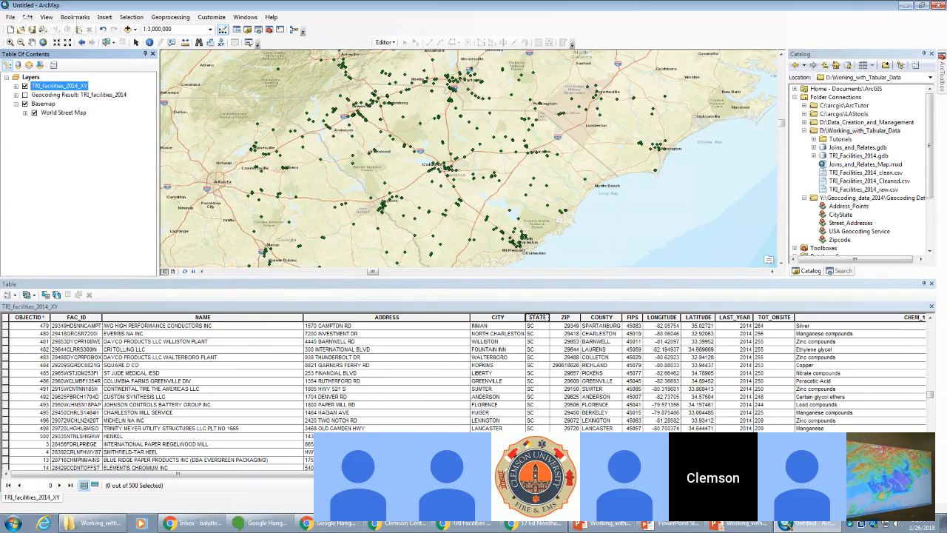
{"action": "left_click_drag", "start_coordinate": [231, 478], "coordinate": [350, 476]}
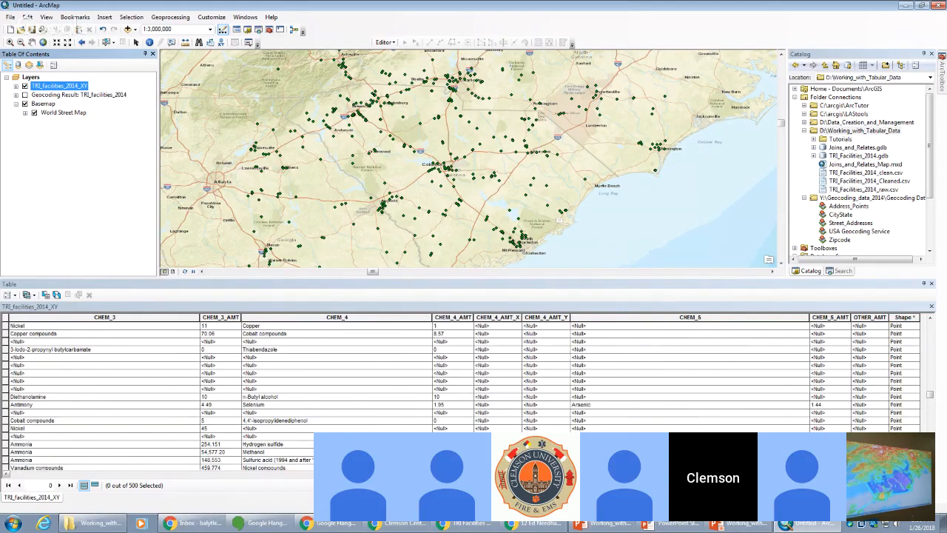
{"action": "left_click_drag", "start_coordinate": [835, 474], "coordinate": [375, 475]}
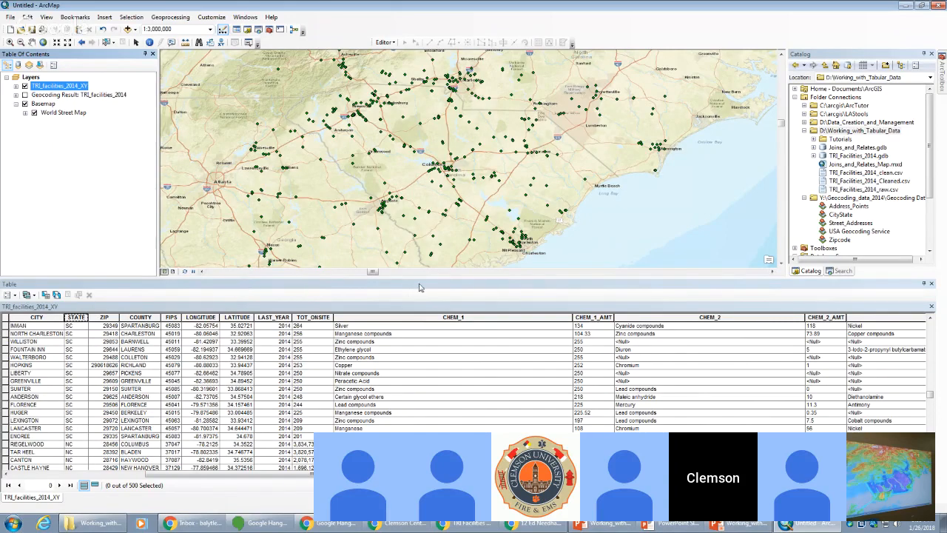
- Start a new Select By Attributes query on the table with the expression CHEM_1 = 'Toluene', using the field's unique values
{"action": "left_click", "coordinate": [46, 296]}
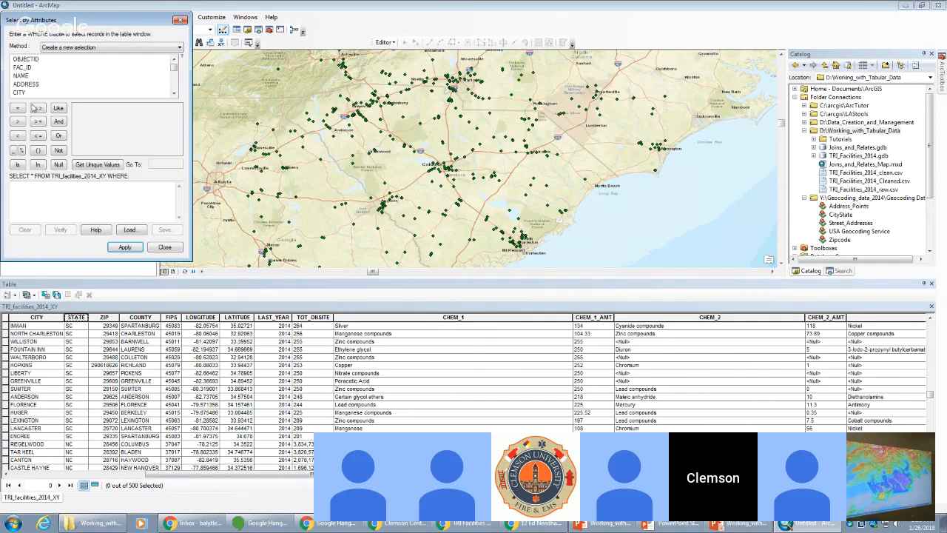
{"action": "left_click_drag", "start_coordinate": [53, 22], "coordinate": [385, 126]}
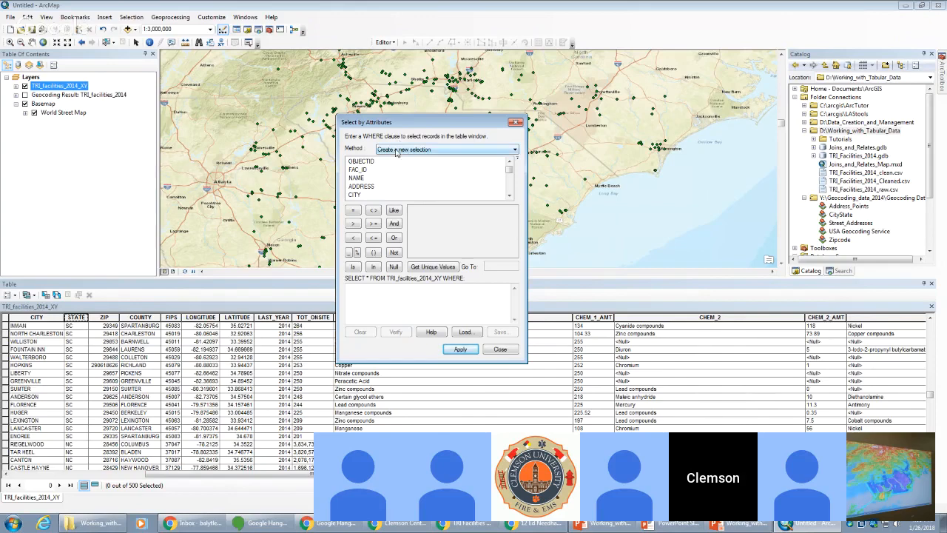
{"action": "left_click", "coordinate": [509, 195]}
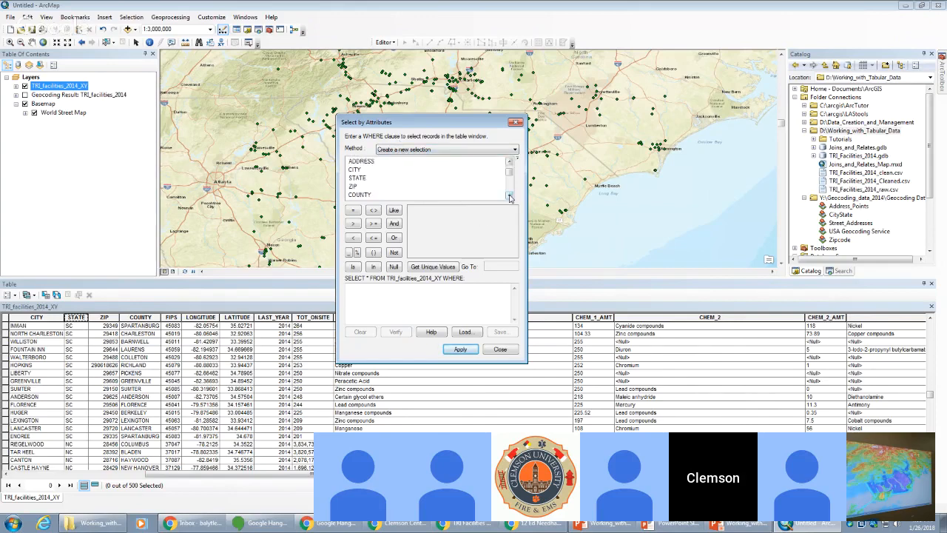
{"action": "left_click", "coordinate": [509, 195]}
{"action": "left_click", "coordinate": [509, 195]}
{"action": "left_click", "coordinate": [509, 196]}
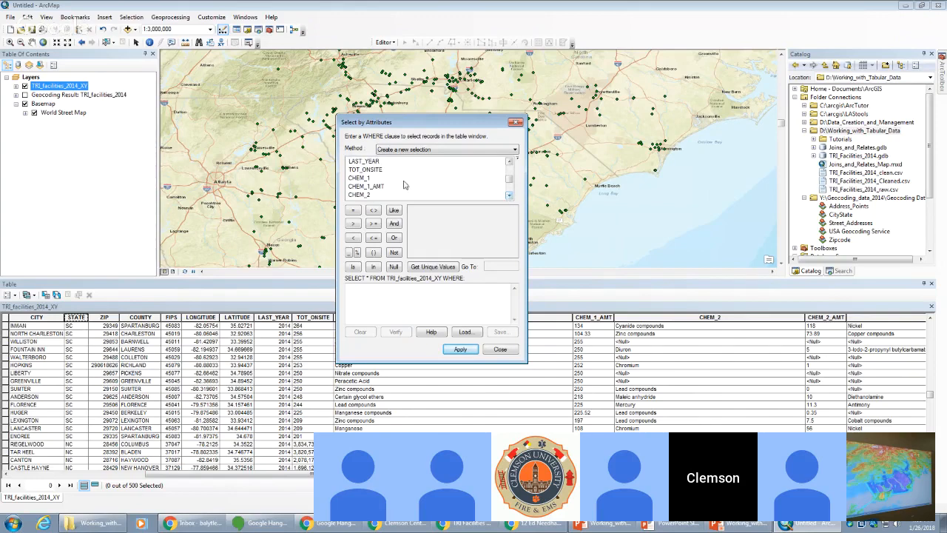
{"action": "double_click", "coordinate": [361, 178]}
{"action": "left_click", "coordinate": [355, 210]}
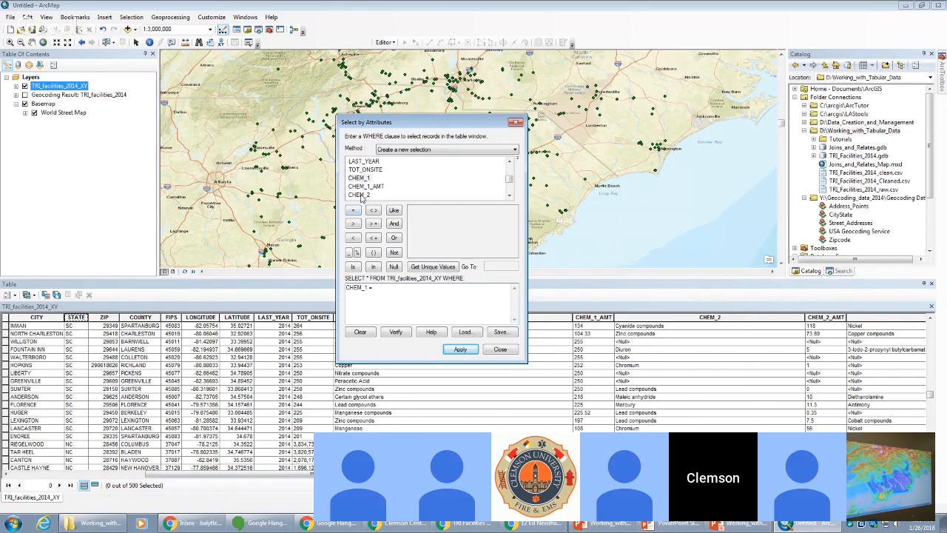
{"action": "left_click", "coordinate": [432, 268]}
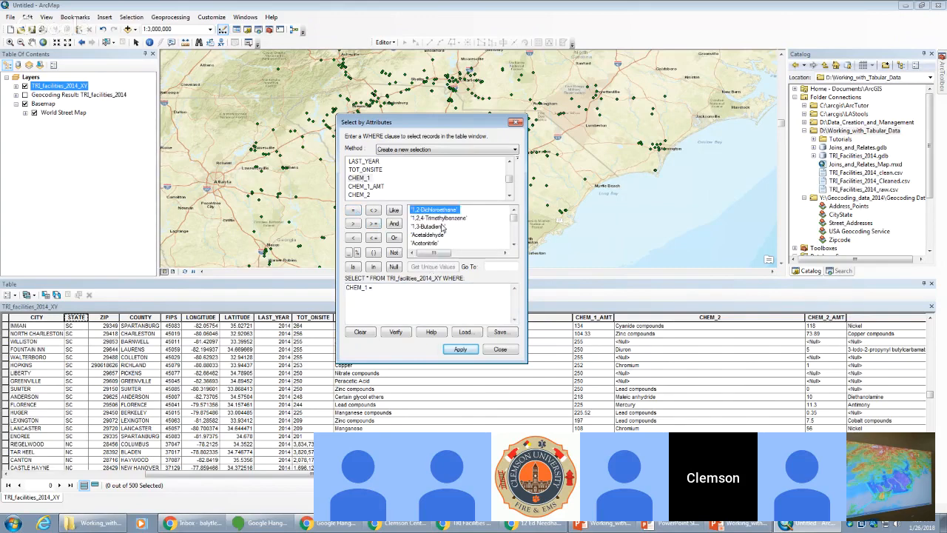
{"action": "scroll", "coordinate": [442, 223], "scroll_direction": "down", "scroll_amount": 10}
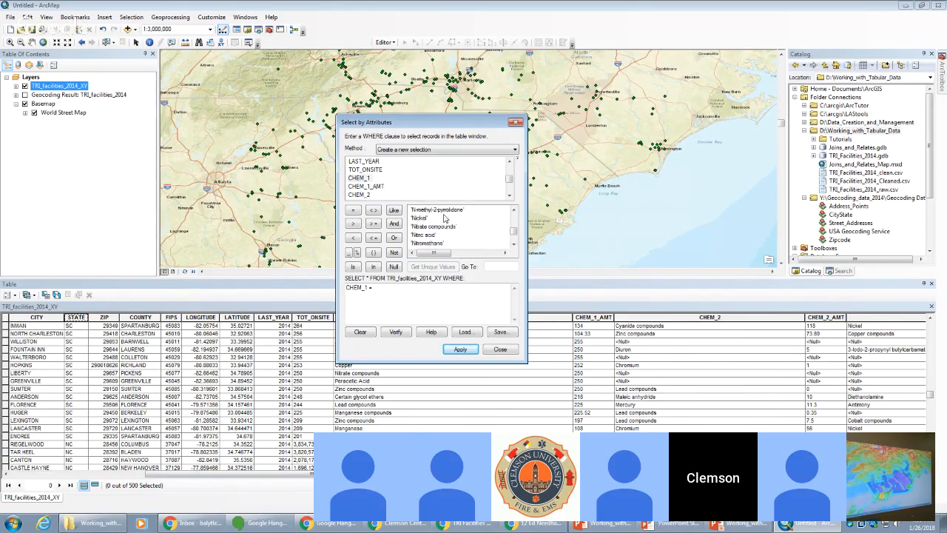
{"action": "scroll", "coordinate": [445, 217], "scroll_direction": "down", "scroll_amount": 5}
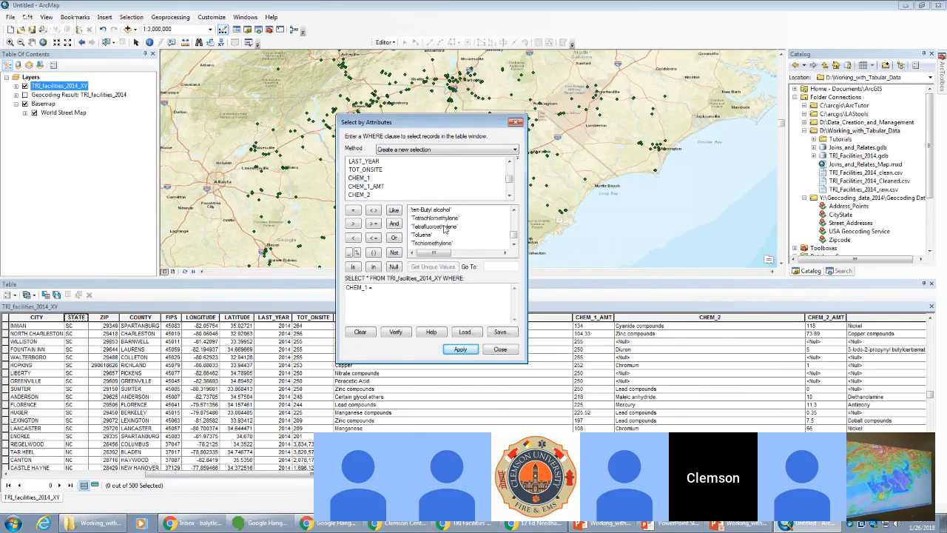
{"action": "left_click", "coordinate": [435, 234]}
{"action": "double_click", "coordinate": [428, 235]}
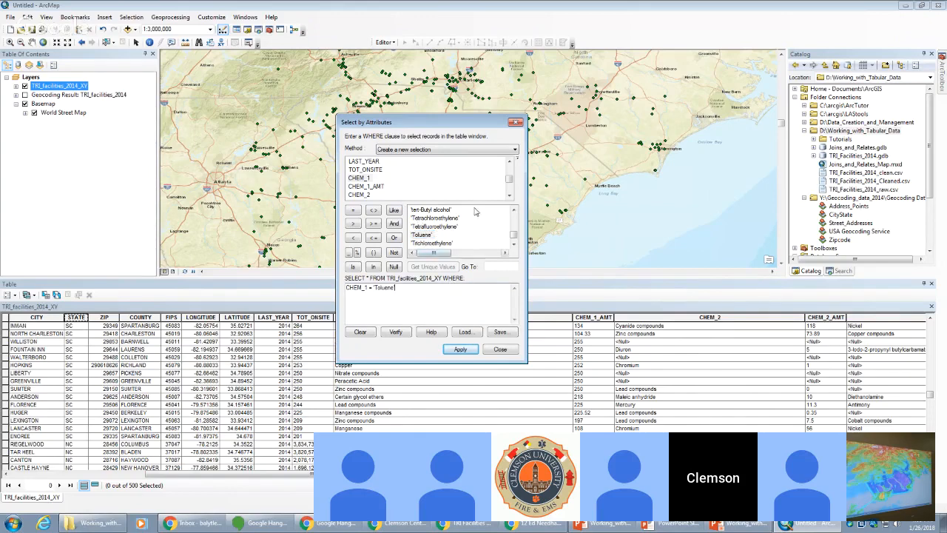
- Extend the selection expression with OR CHEM_2 = 'Toluene', picking the chemical from the unique values of CHEM_2
{"action": "left_click", "coordinate": [394, 238]}
{"action": "left_click", "coordinate": [394, 238]}
{"action": "key", "text": "BackSpace"}
{"action": "key", "text": "BackSpace"}
{"action": "key", "text": "BackSpace"}
{"action": "double_click", "coordinate": [363, 195]}
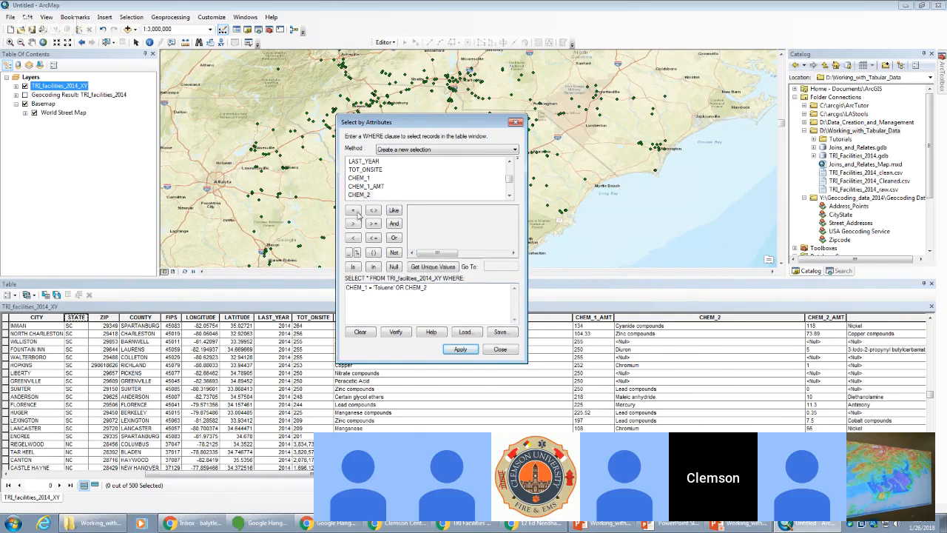
{"action": "left_click", "coordinate": [355, 211]}
{"action": "left_click", "coordinate": [427, 271]}
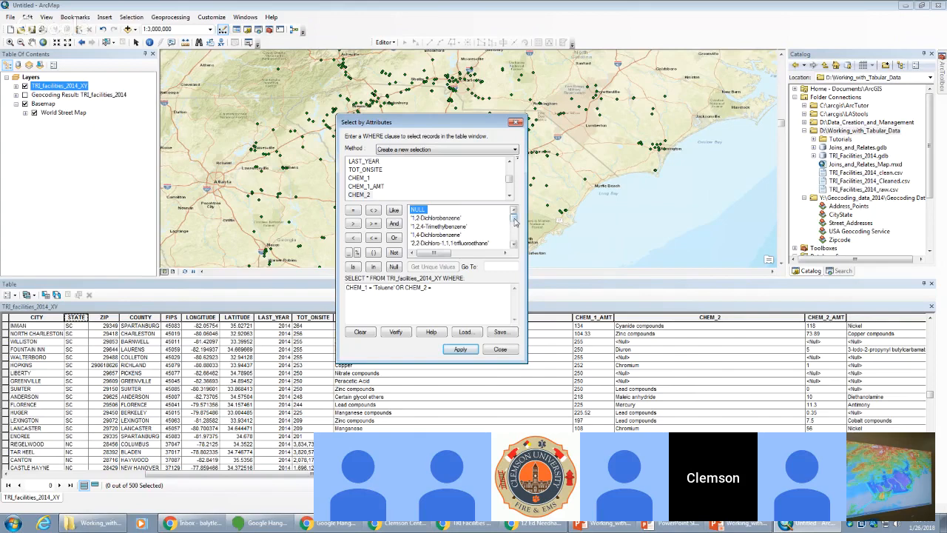
{"action": "left_click_drag", "start_coordinate": [514, 222], "coordinate": [516, 242]}
{"action": "scroll", "coordinate": [484, 230], "scroll_direction": "up", "scroll_amount": 4}
{"action": "scroll", "coordinate": [481, 232], "scroll_direction": "down", "scroll_amount": 1}
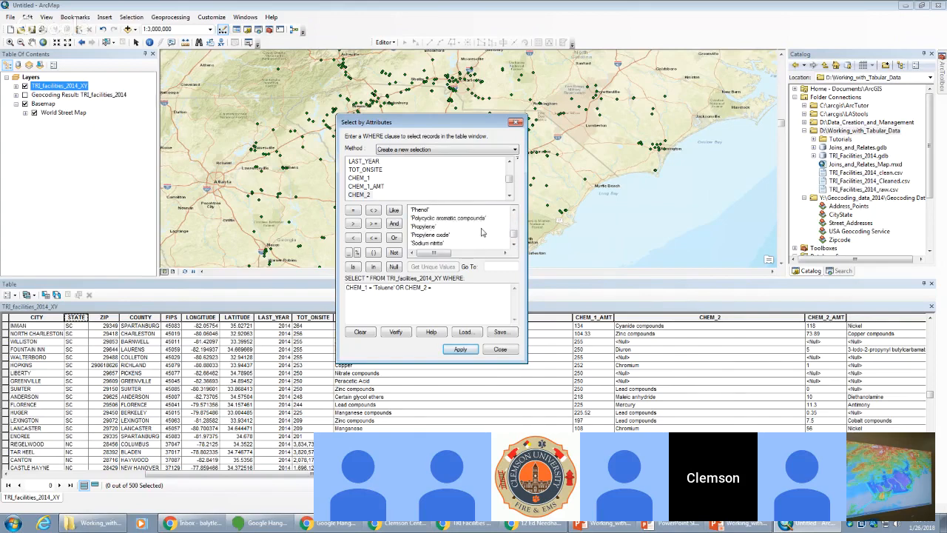
{"action": "scroll", "coordinate": [480, 232], "scroll_direction": "down", "scroll_amount": 2}
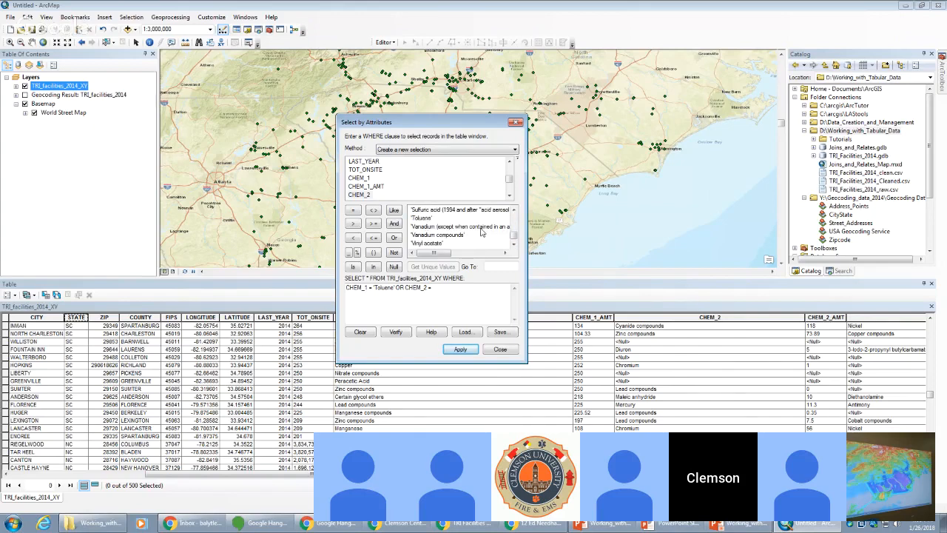
{"action": "double_click", "coordinate": [429, 219]}
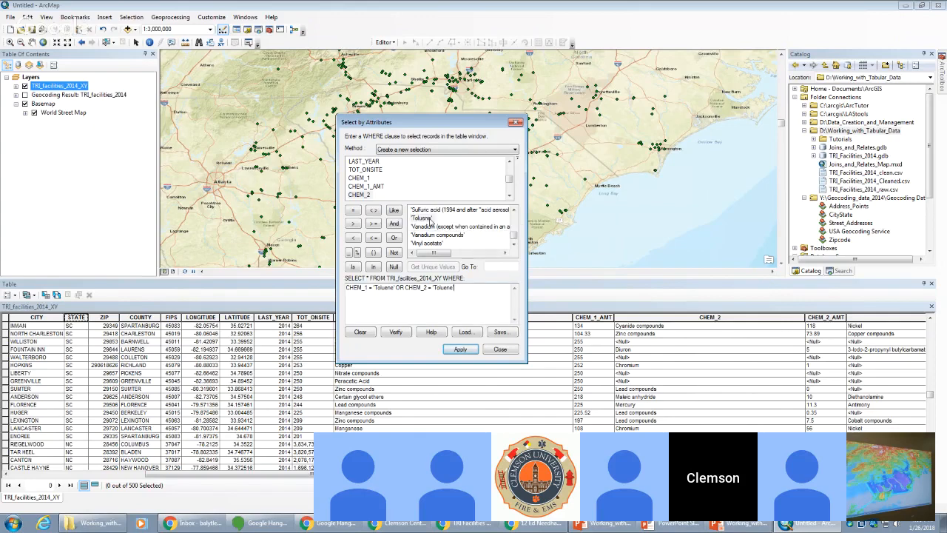
- Verify the toluene expression and apply it to select the matching facilities
{"action": "left_click", "coordinate": [397, 332]}
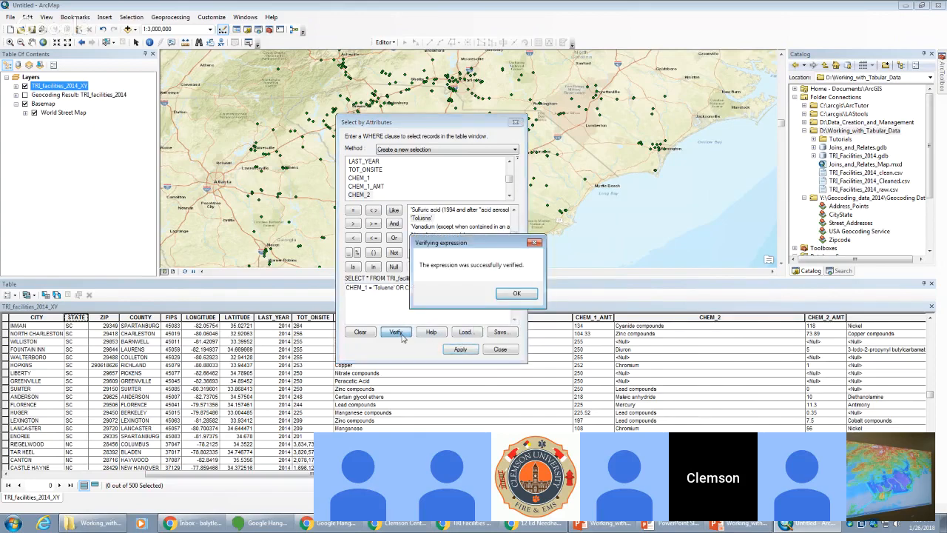
{"action": "left_click", "coordinate": [518, 293]}
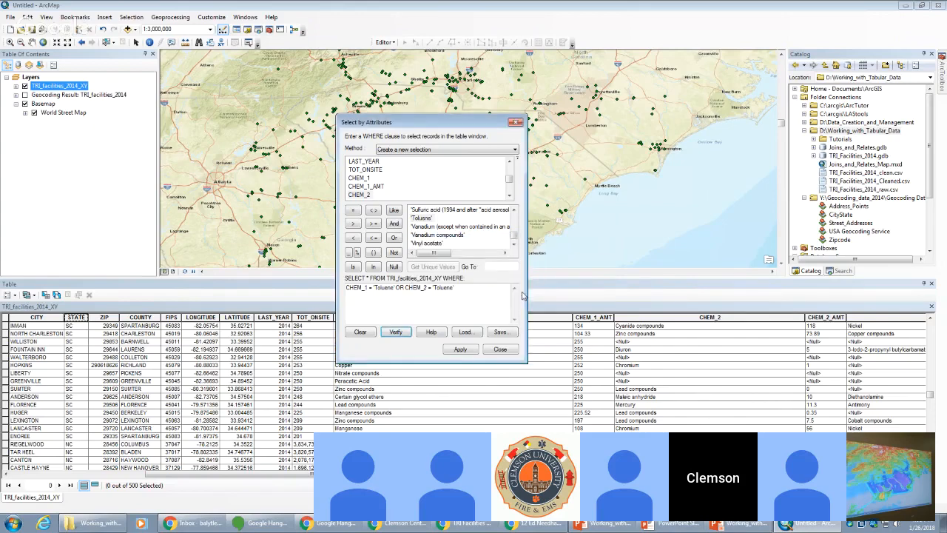
{"action": "left_click", "coordinate": [460, 349]}
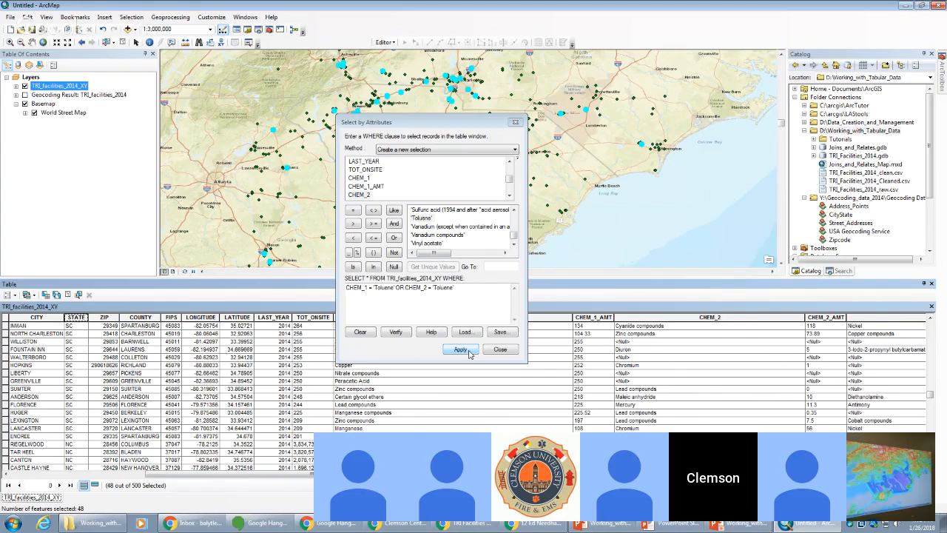
{"action": "left_click", "coordinate": [460, 349]}
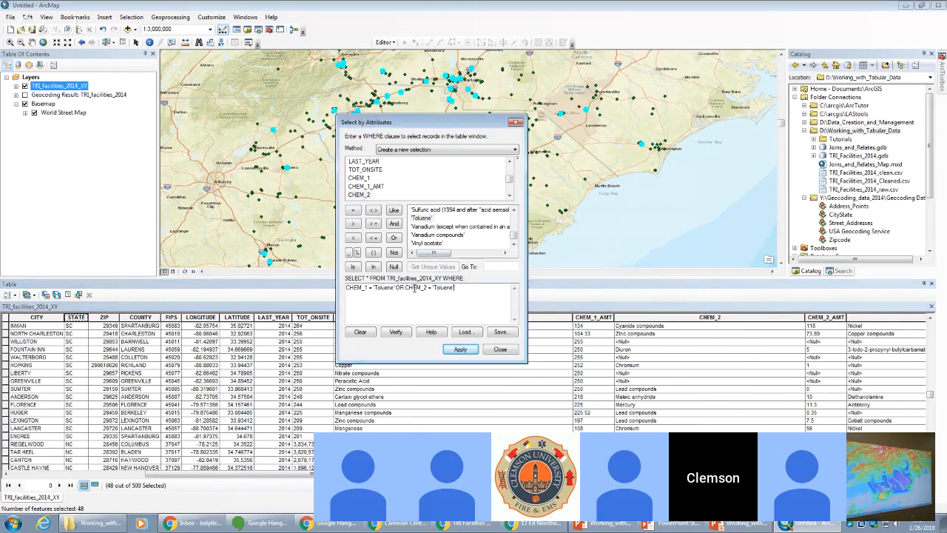
- Add AND STATE = 'SC' to the end of the selection expression and verify the expression
{"action": "left_click", "coordinate": [394, 224]}
{"action": "left_click", "coordinate": [510, 162]}
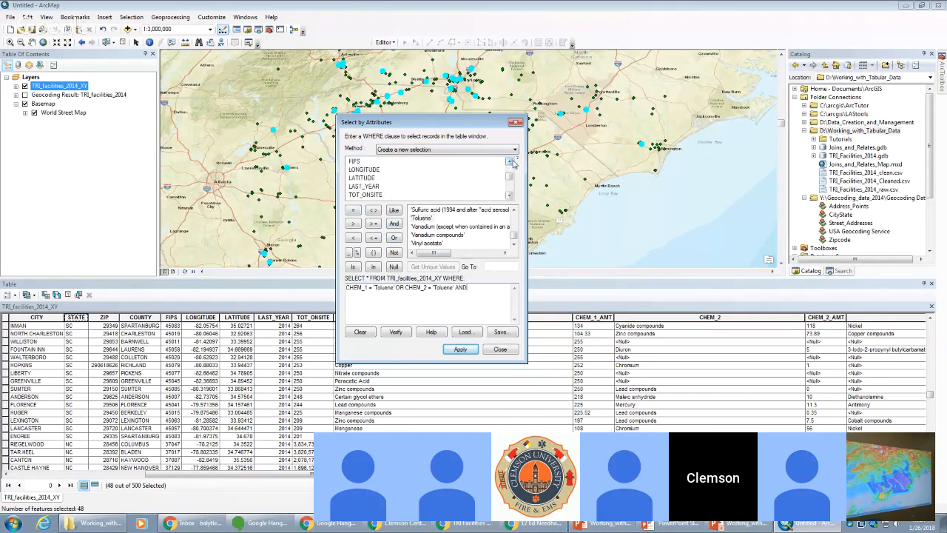
{"action": "left_click", "coordinate": [510, 161]}
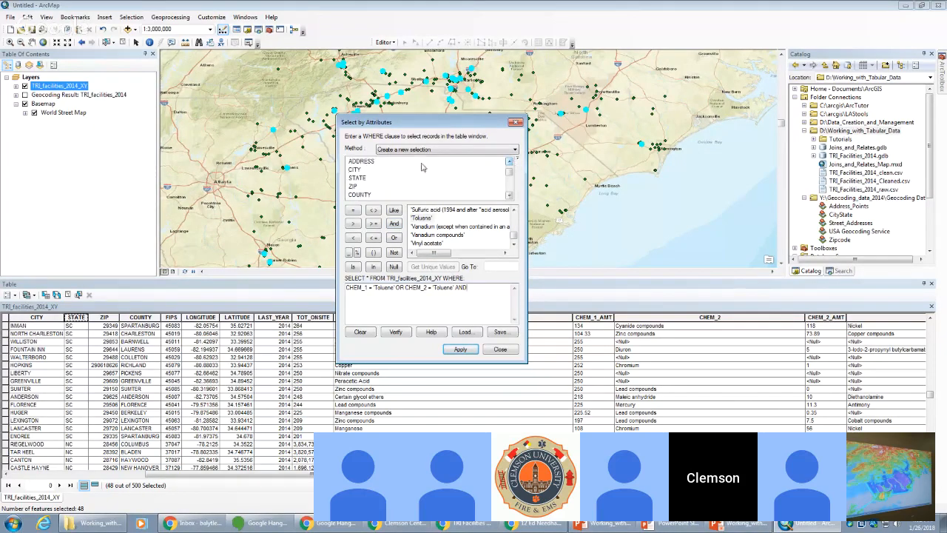
{"action": "double_click", "coordinate": [356, 179]}
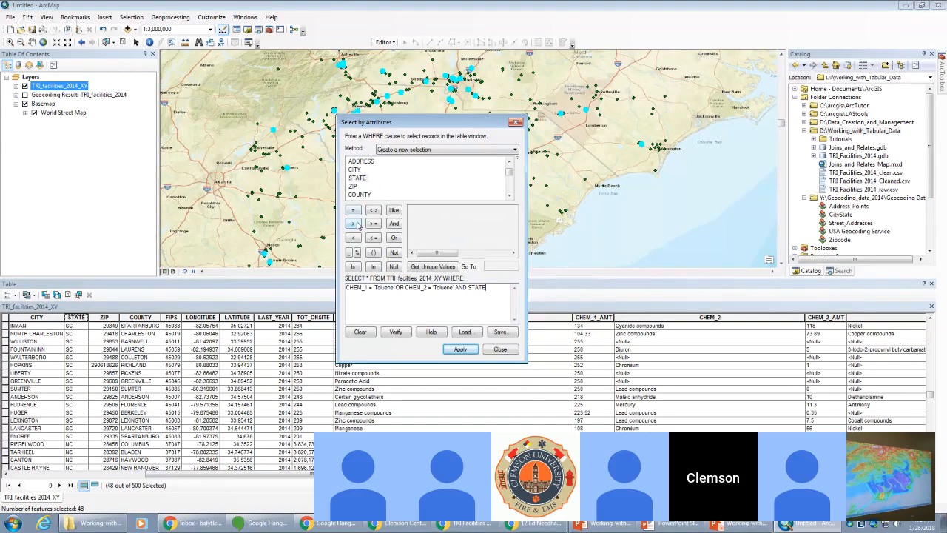
{"action": "left_click", "coordinate": [354, 212]}
{"action": "left_click", "coordinate": [420, 268]}
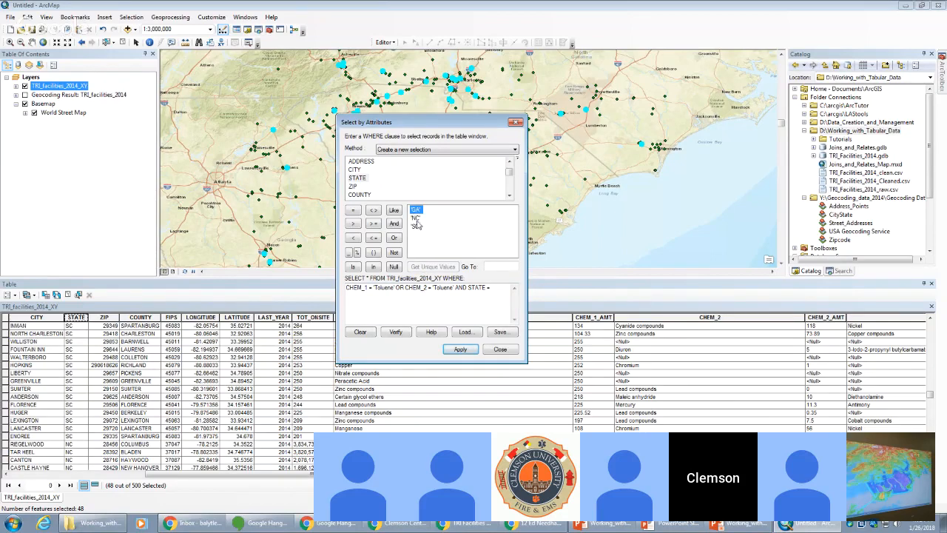
{"action": "left_click", "coordinate": [415, 227]}
{"action": "double_click", "coordinate": [415, 226]}
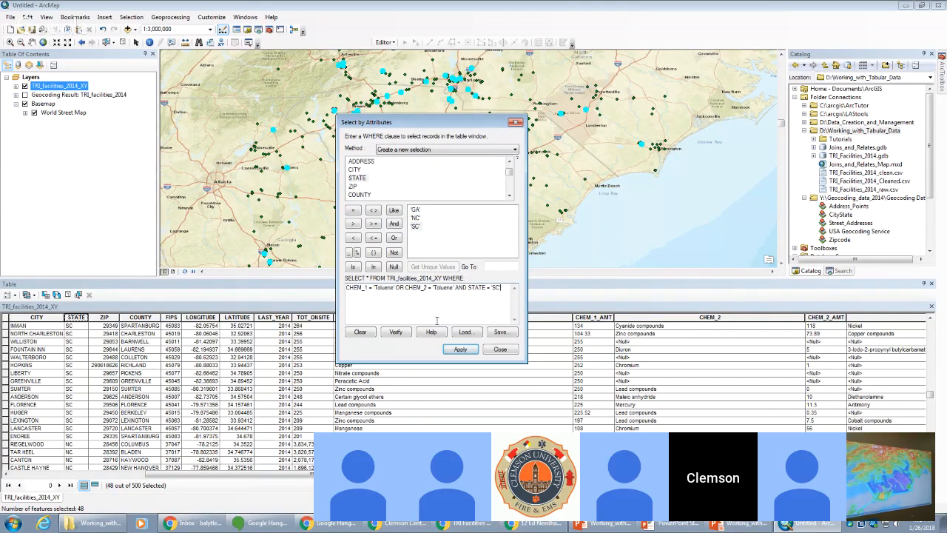
{"action": "left_click", "coordinate": [408, 333]}
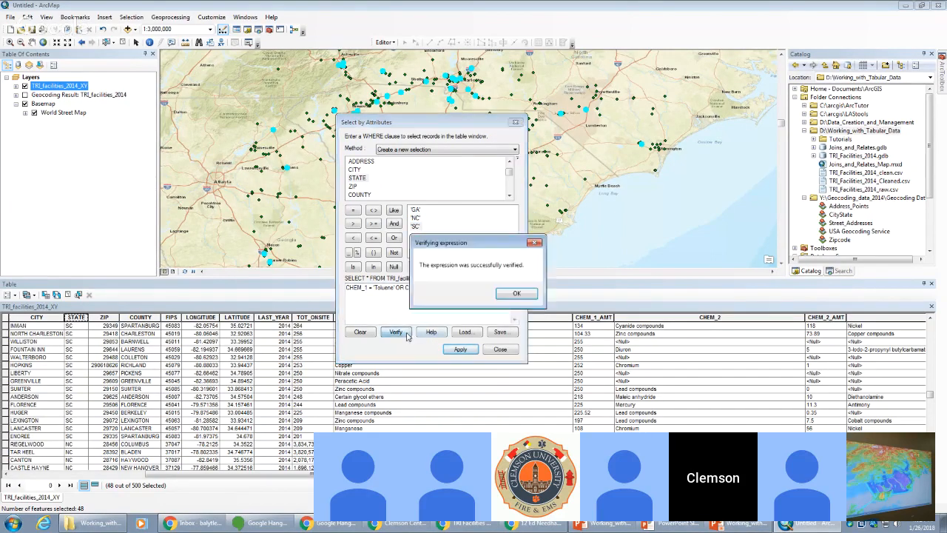
{"action": "left_click", "coordinate": [510, 293]}
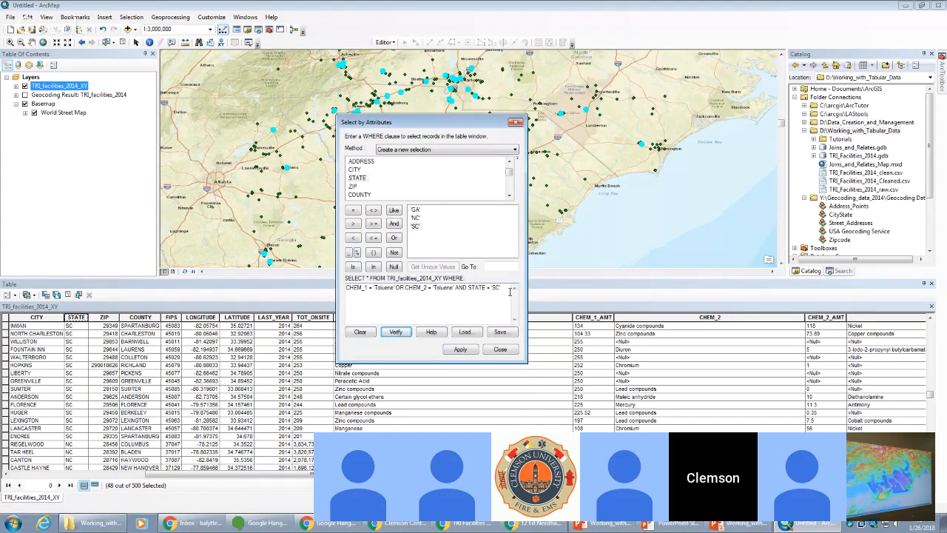
- Apply the toluene query limited to 'SC', and rewrite its state condition as STATE IN ( 'GA' 'NC' ), verifying the expression
{"action": "left_click", "coordinate": [460, 351]}
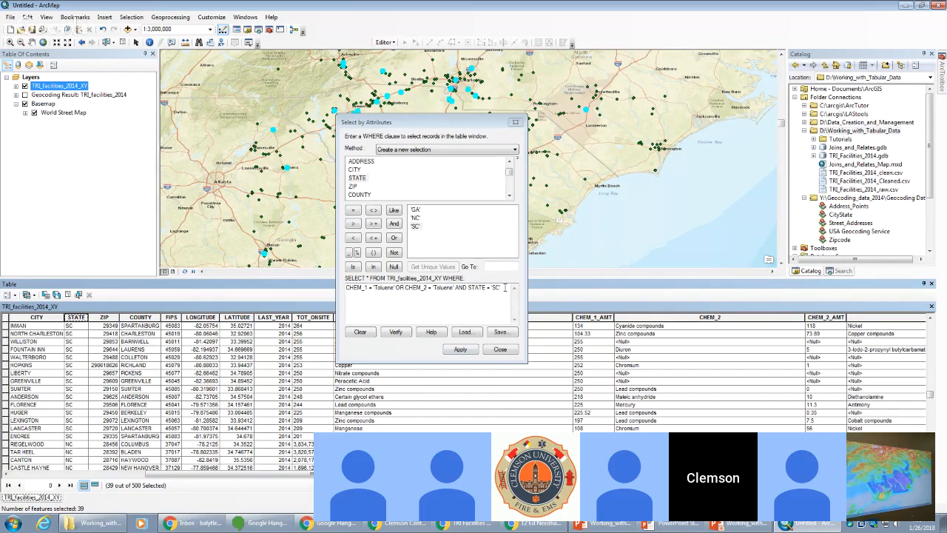
{"action": "left_click_drag", "start_coordinate": [502, 287], "coordinate": [492, 287]}
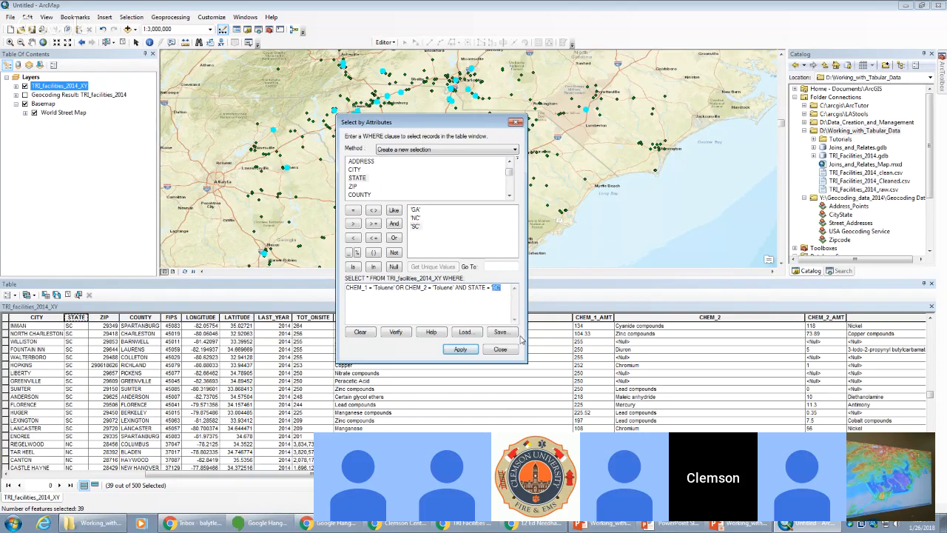
{"action": "key", "text": "BackSpace"}
{"action": "left_click", "coordinate": [373, 267]}
{"action": "left_click", "coordinate": [375, 253]}
{"action": "left_click", "coordinate": [375, 253]}
{"action": "double_click", "coordinate": [415, 210]}
{"action": "double_click", "coordinate": [415, 217]}
{"action": "left_click", "coordinate": [406, 333]}
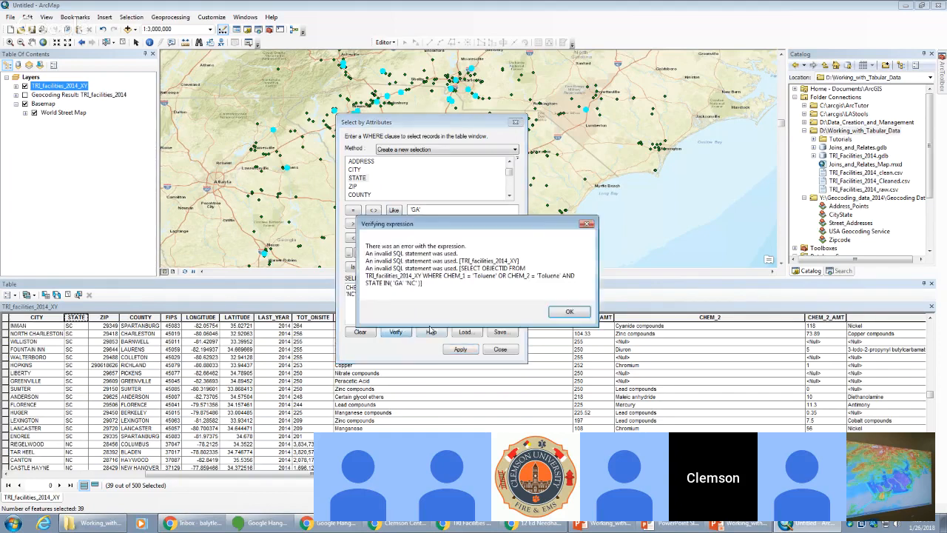
{"action": "left_click", "coordinate": [566, 313]}
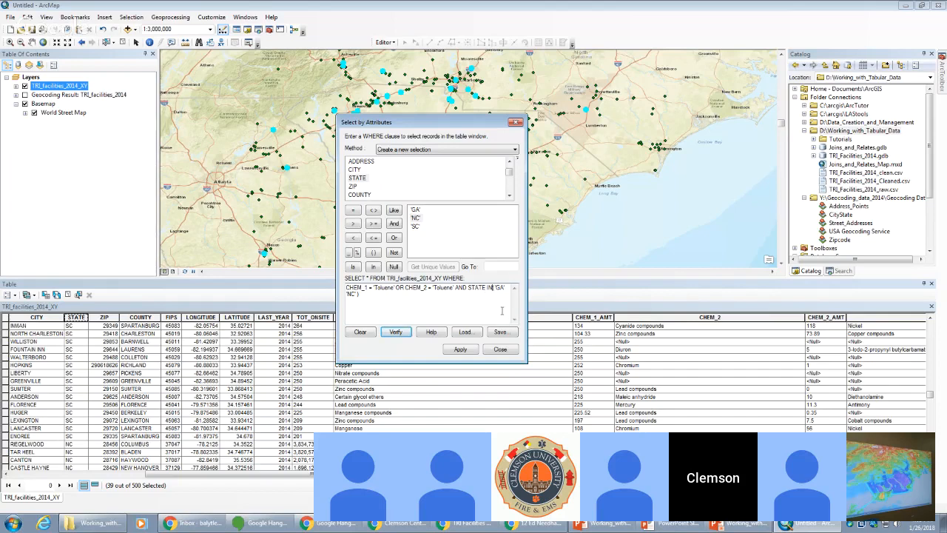
- Correct the state list to IN ( 'GA', 'NC' ), verify the expression, and apply it to select the matching facilities
{"action": "left_click", "coordinate": [394, 268]}
{"action": "left_click", "coordinate": [396, 331]}
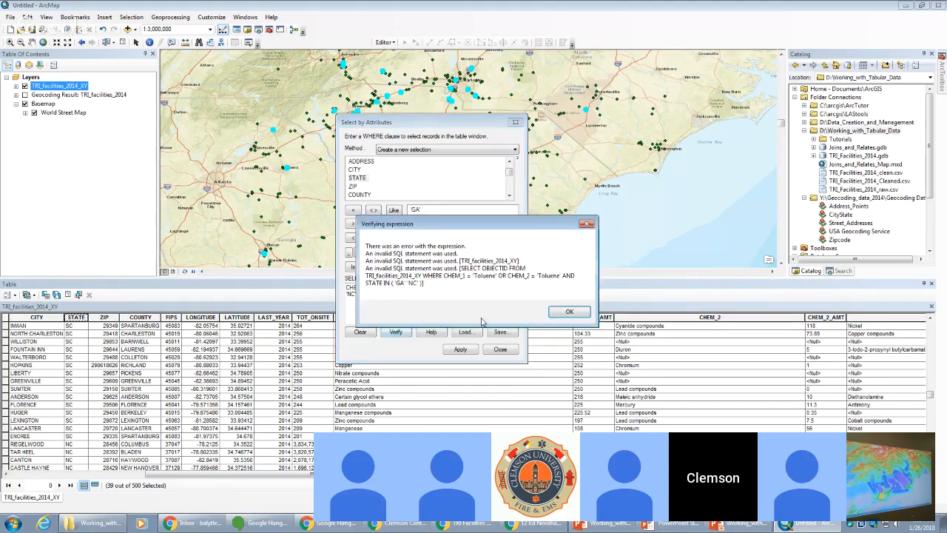
{"action": "left_click", "coordinate": [565, 312]}
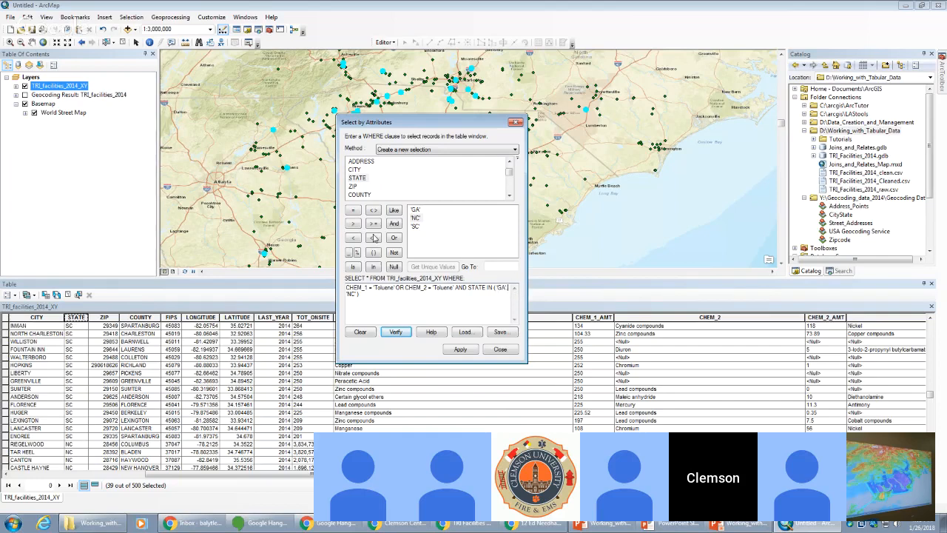
{"action": "left_click", "coordinate": [397, 332]}
{"action": "left_click", "coordinate": [516, 293]}
{"action": "left_click", "coordinate": [472, 351]}
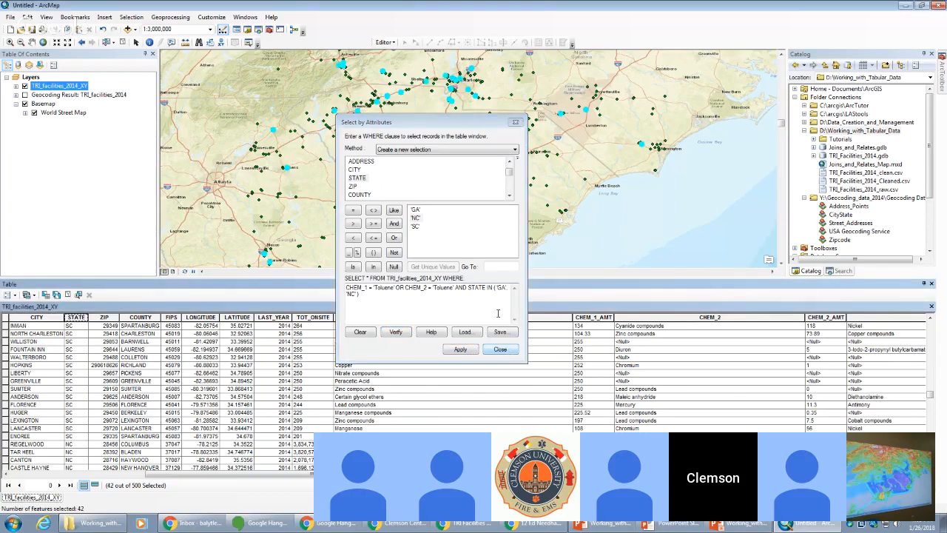
{"action": "left_click", "coordinate": [496, 352]}
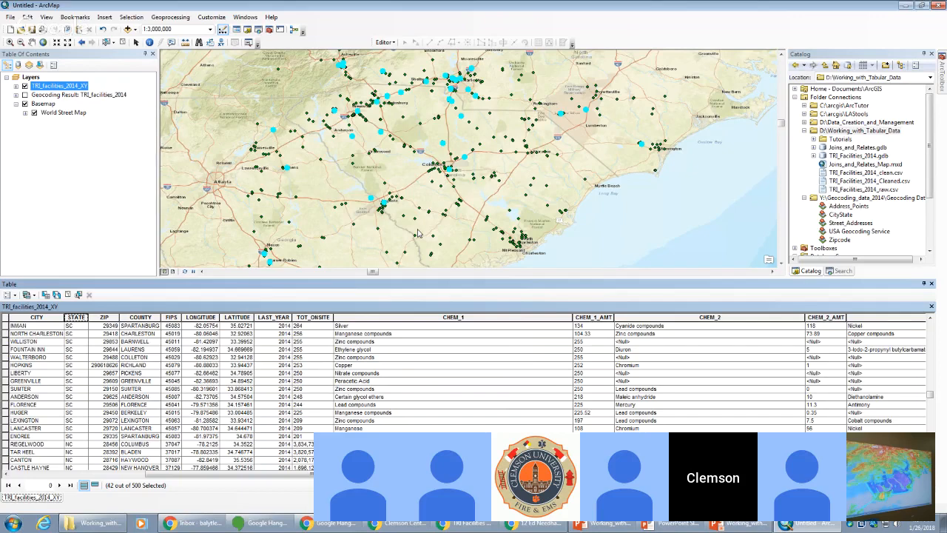
- Clear the facility selection, trying the switched selection before clearing it again
{"action": "left_click", "coordinate": [69, 294]}
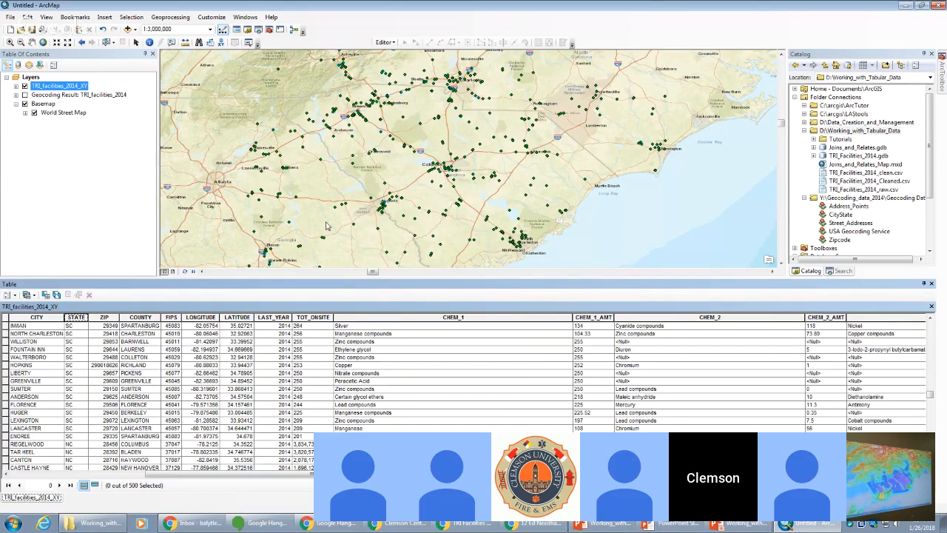
{"action": "left_click", "coordinate": [56, 295]}
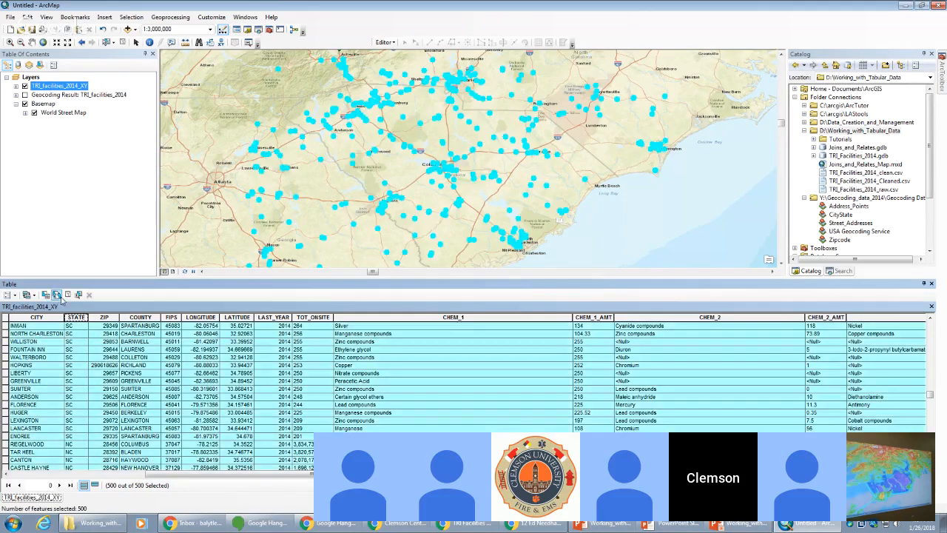
{"action": "left_click", "coordinate": [67, 295]}
- Replace the old Select By Attributes expression with STATE = 'SC', using the unique values of STATE
{"action": "left_click", "coordinate": [45, 294]}
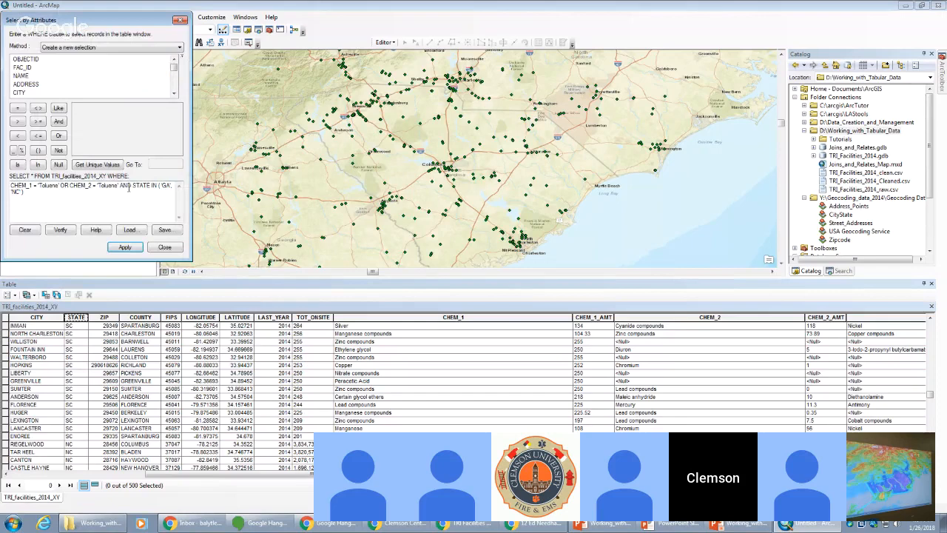
{"action": "left_click_drag", "start_coordinate": [80, 207], "coordinate": [3, 178]}
{"action": "key", "text": "BackSpace"}
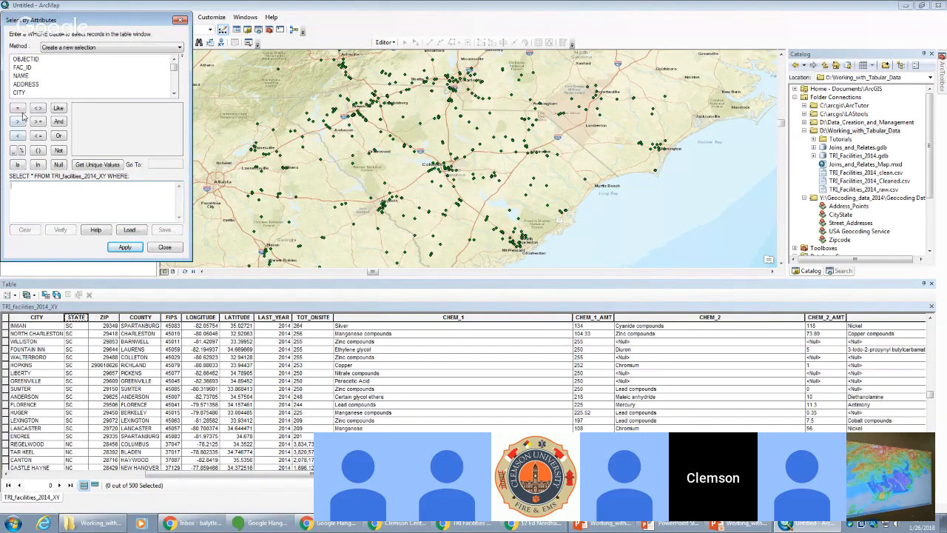
{"action": "scroll", "coordinate": [28, 69], "scroll_direction": "down", "scroll_amount": 5}
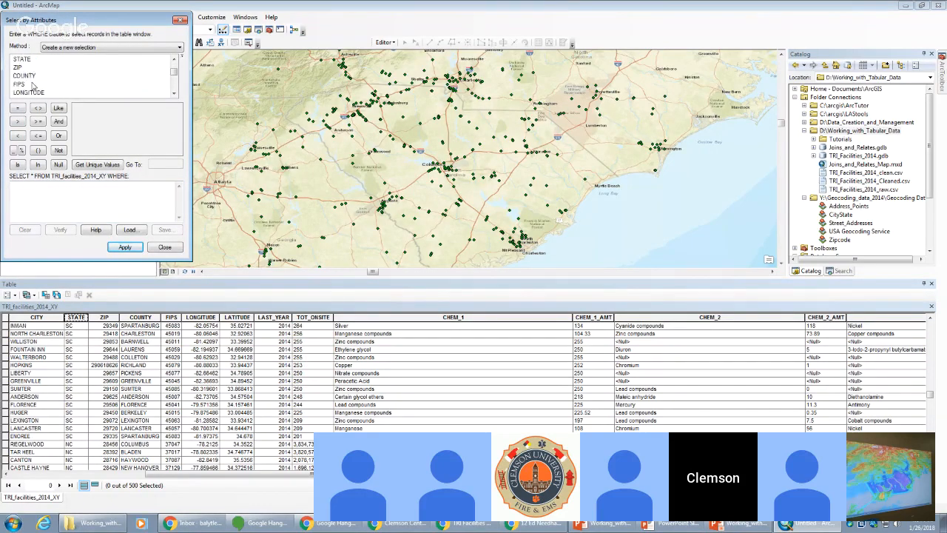
{"action": "double_click", "coordinate": [22, 60]}
{"action": "left_click", "coordinate": [17, 108]}
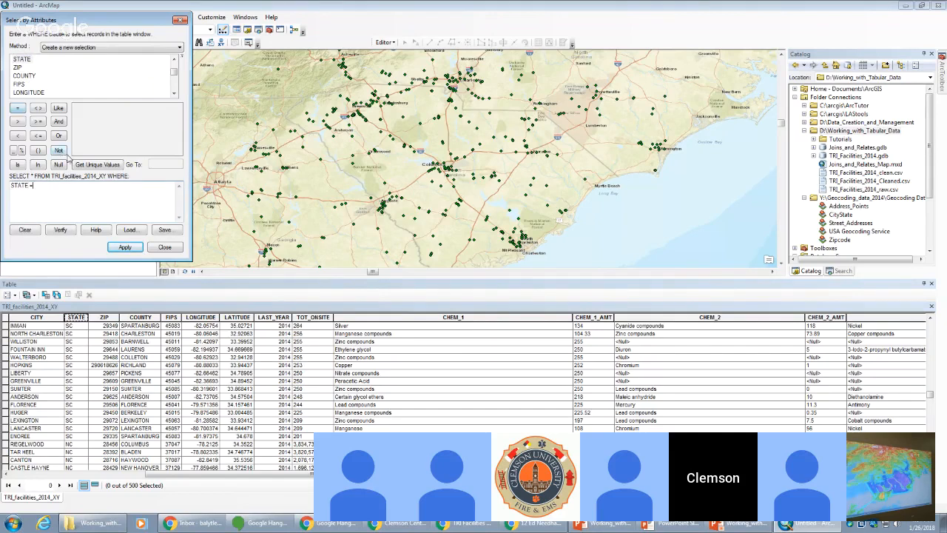
{"action": "left_click", "coordinate": [82, 163]}
{"action": "double_click", "coordinate": [80, 123]}
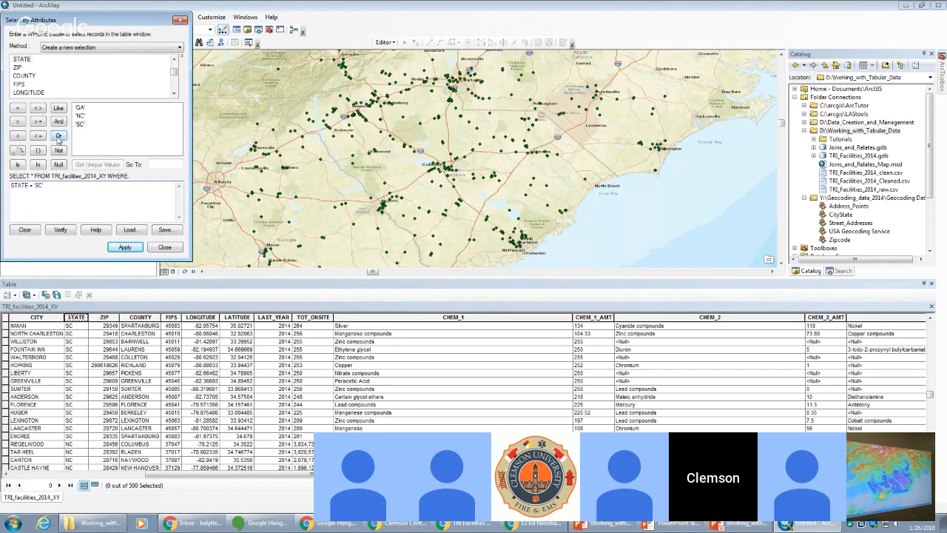
- Extend the expression with AND CHEM_1 = 'Toluene', picking the chemical from the unique values of CHEM_1
{"action": "left_click", "coordinate": [59, 122]}
{"action": "left_click", "coordinate": [27, 85]}
{"action": "scroll", "coordinate": [28, 85], "scroll_direction": "down", "scroll_amount": 2}
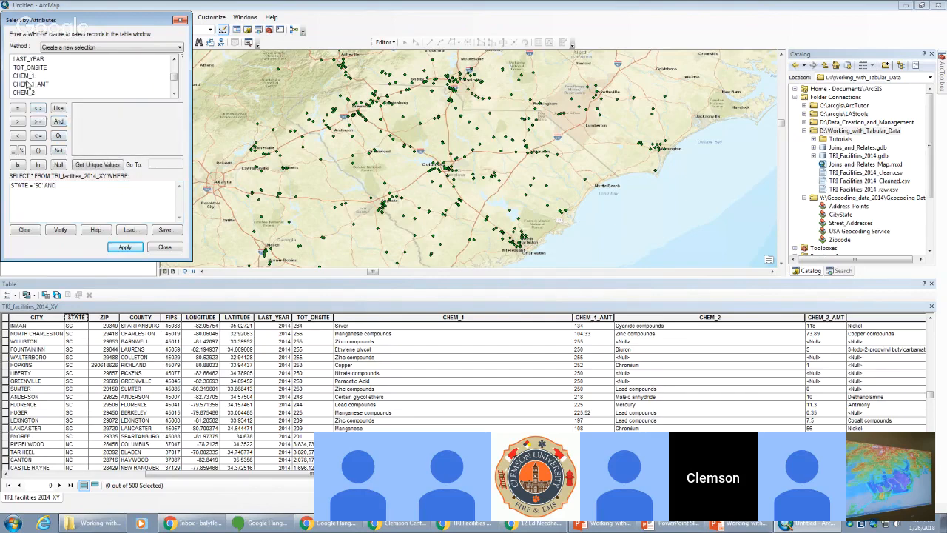
{"action": "double_click", "coordinate": [25, 75]}
{"action": "left_click", "coordinate": [19, 108]}
{"action": "left_click", "coordinate": [111, 164]}
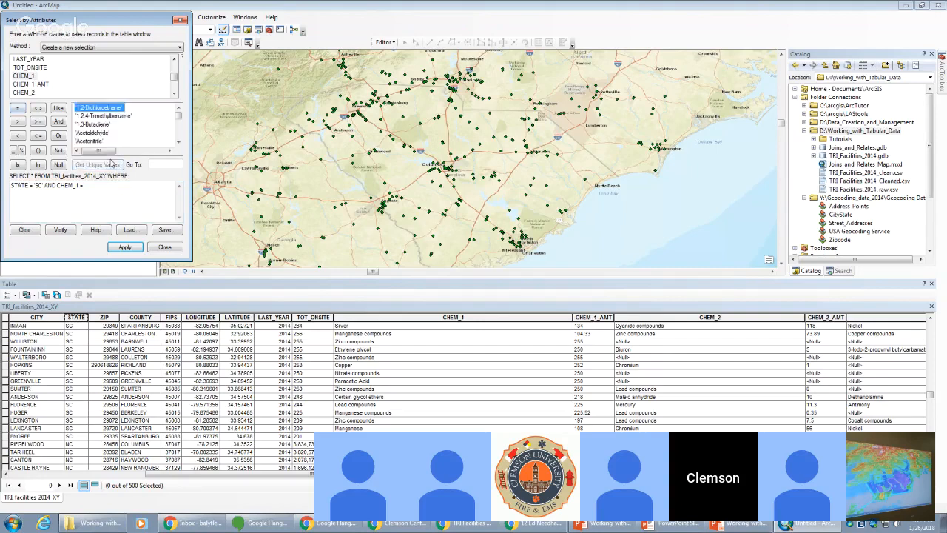
{"action": "scroll", "coordinate": [116, 140], "scroll_direction": "down", "scroll_amount": 20}
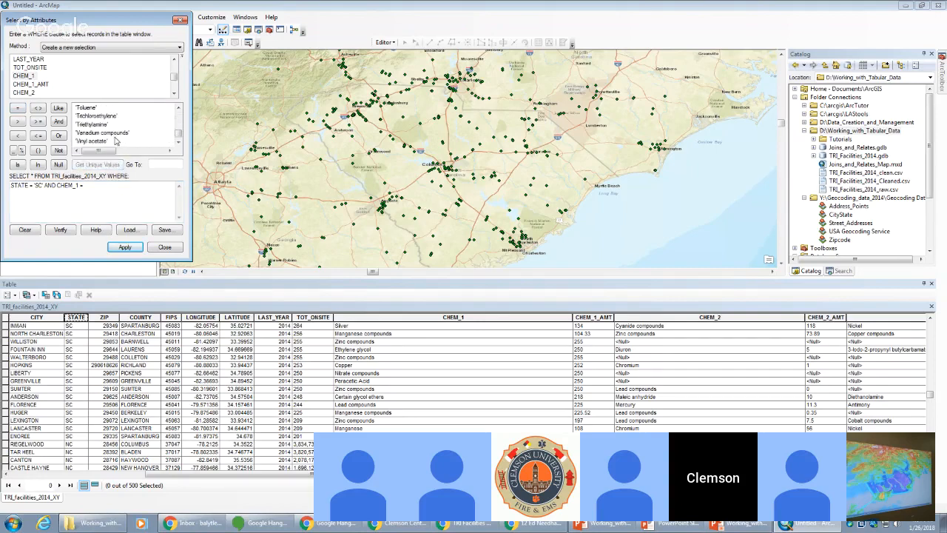
{"action": "scroll", "coordinate": [116, 140], "scroll_direction": "up", "scroll_amount": 1}
{"action": "double_click", "coordinate": [85, 132]}
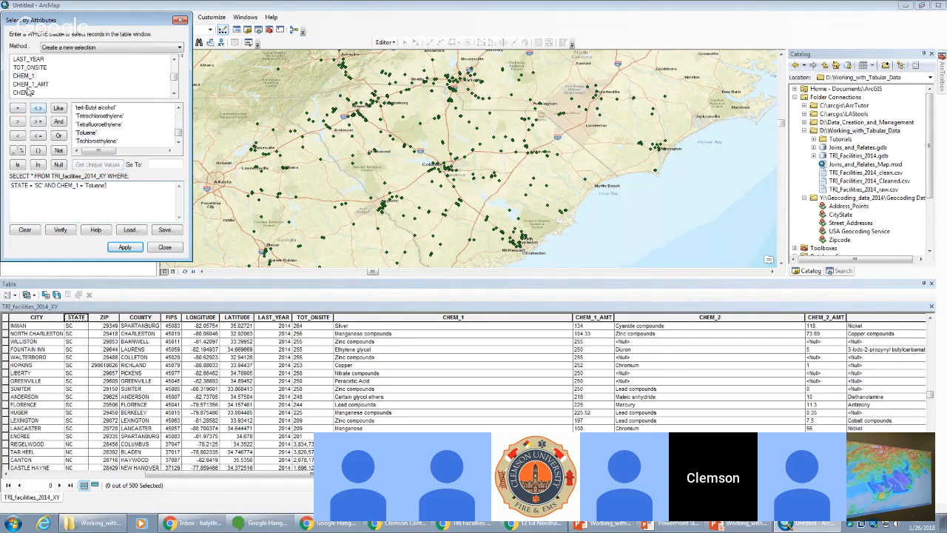
- Add OR CHEM_2 = 'Toluene' to the end of the expression, picking the chemical from the unique values of CHEM_2
{"action": "left_click", "coordinate": [59, 135]}
{"action": "double_click", "coordinate": [23, 92]}
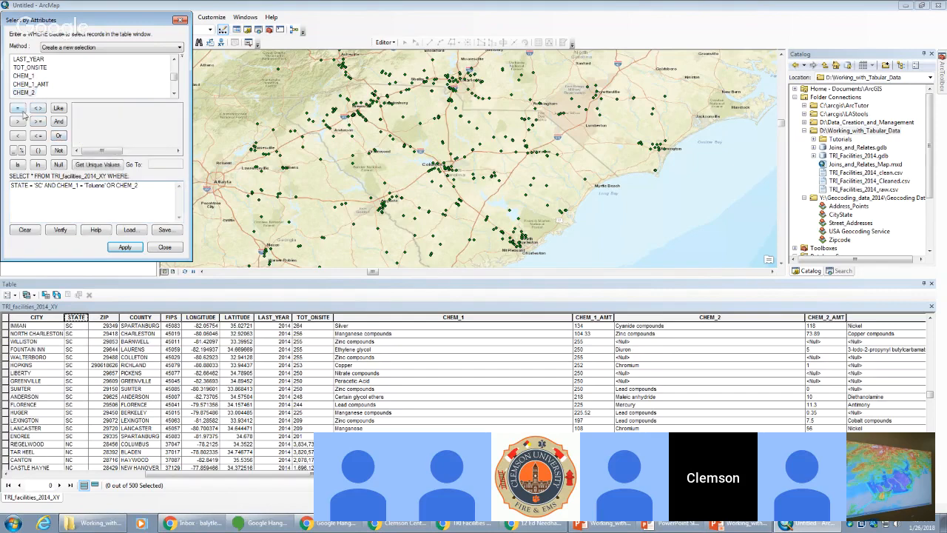
{"action": "left_click", "coordinate": [18, 108]}
{"action": "left_click", "coordinate": [90, 164]}
{"action": "scroll", "coordinate": [105, 148], "scroll_direction": "down", "scroll_amount": 5}
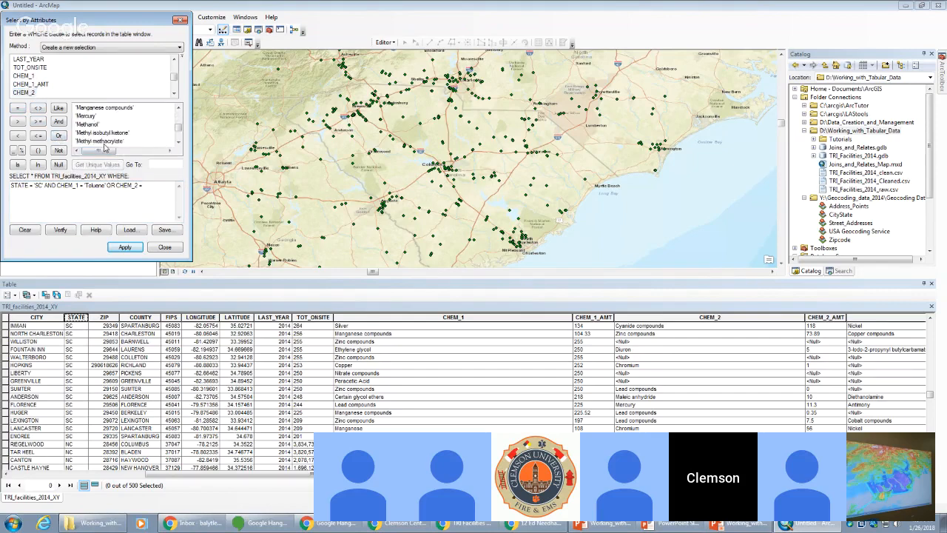
{"action": "scroll", "coordinate": [104, 147], "scroll_direction": "down", "scroll_amount": 10}
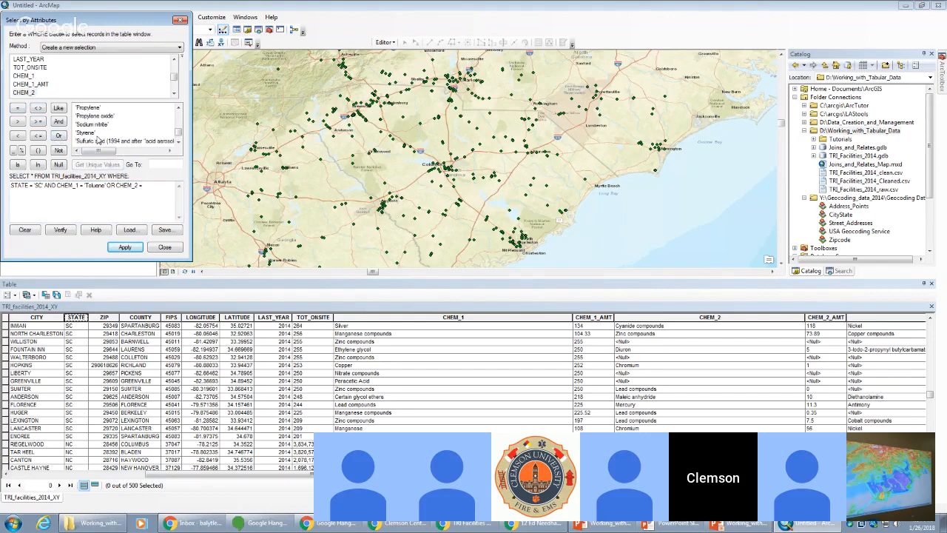
{"action": "scroll", "coordinate": [100, 141], "scroll_direction": "down", "scroll_amount": 1}
{"action": "double_click", "coordinate": [87, 123]}
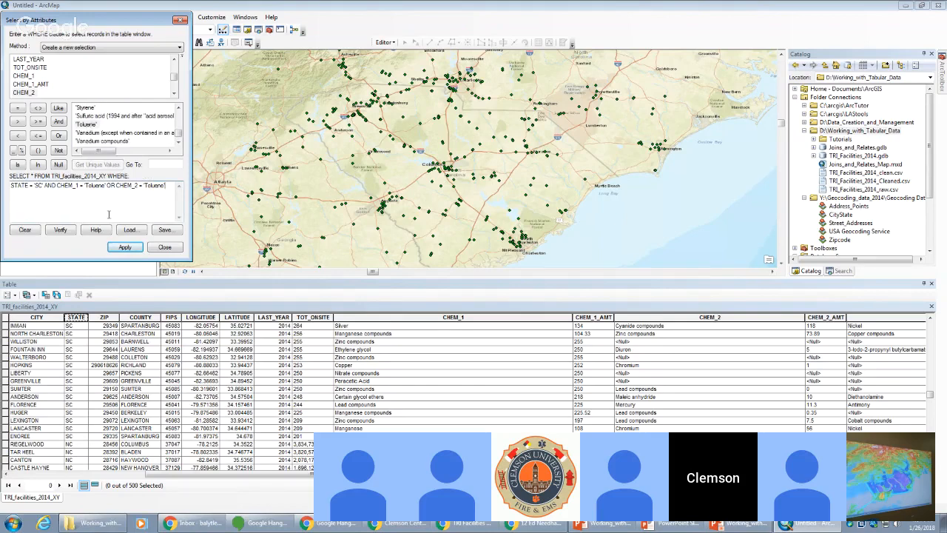
- Apply the state-first toluene expression to the facilities table and close the selection dialog
{"action": "left_click", "coordinate": [126, 248]}
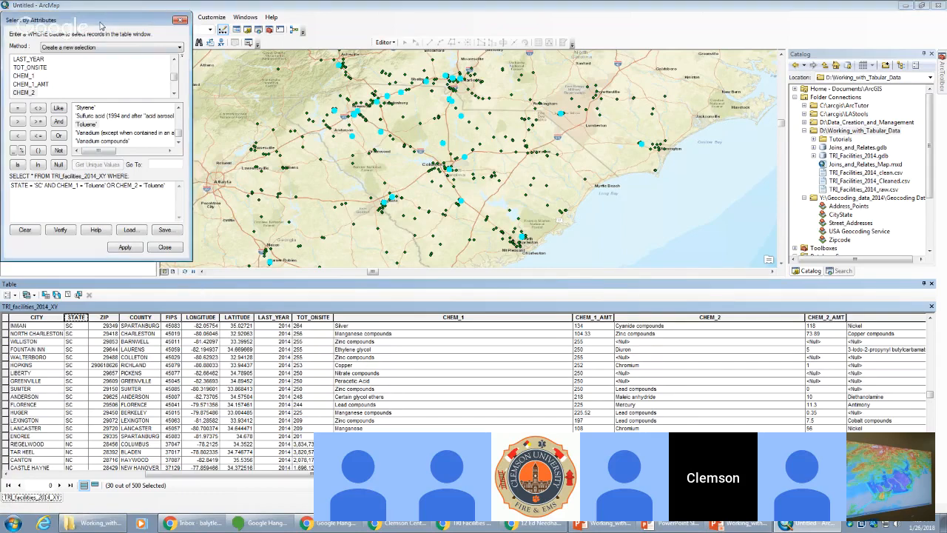
{"action": "left_click_drag", "start_coordinate": [99, 27], "coordinate": [494, 193]}
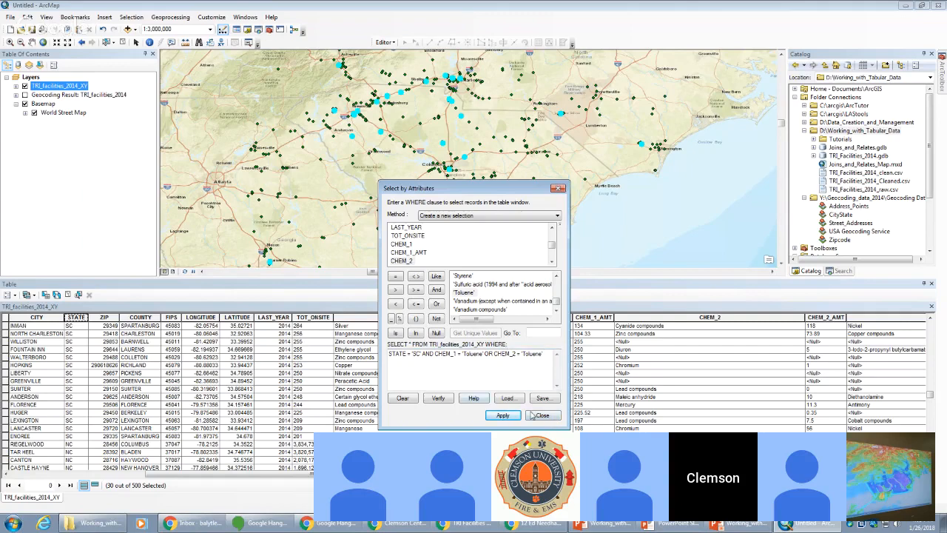
{"action": "left_click", "coordinate": [535, 415]}
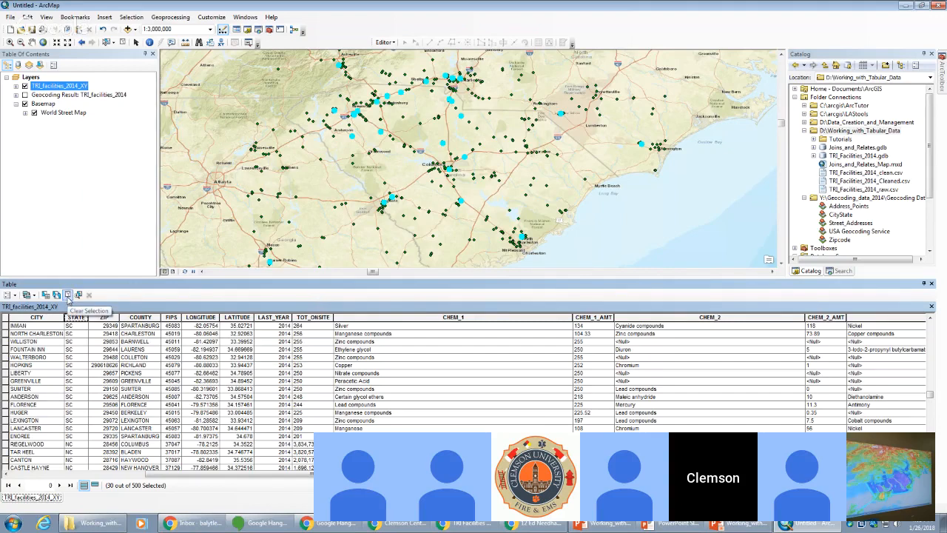
- Clear the selected facilities and start a new Select By Attributes query with an empty expression
{"action": "left_click", "coordinate": [67, 294]}
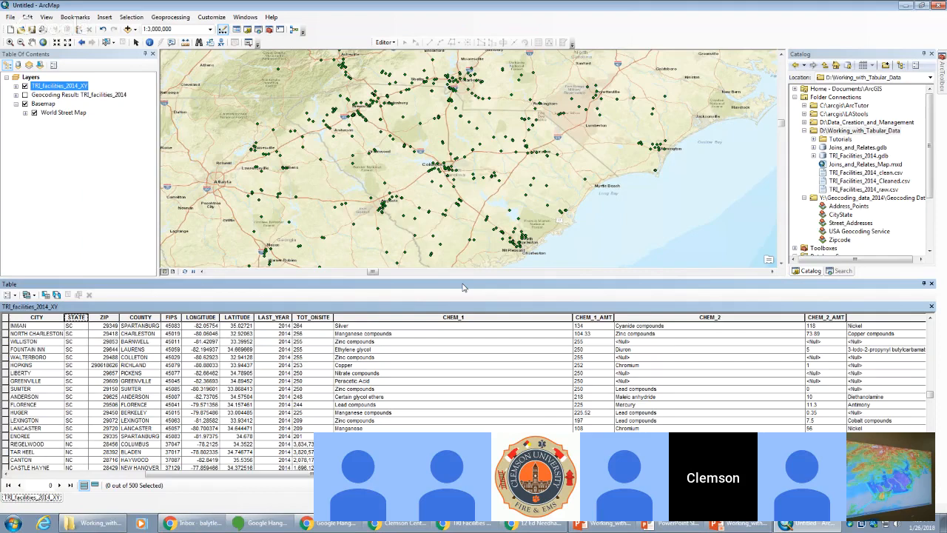
{"action": "left_click", "coordinate": [46, 295]}
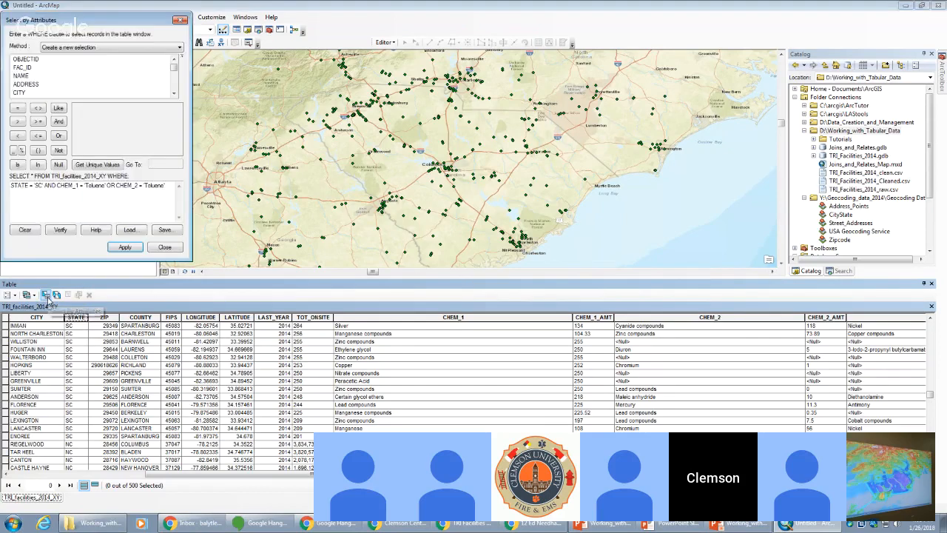
{"action": "left_click_drag", "start_coordinate": [108, 25], "coordinate": [474, 127]}
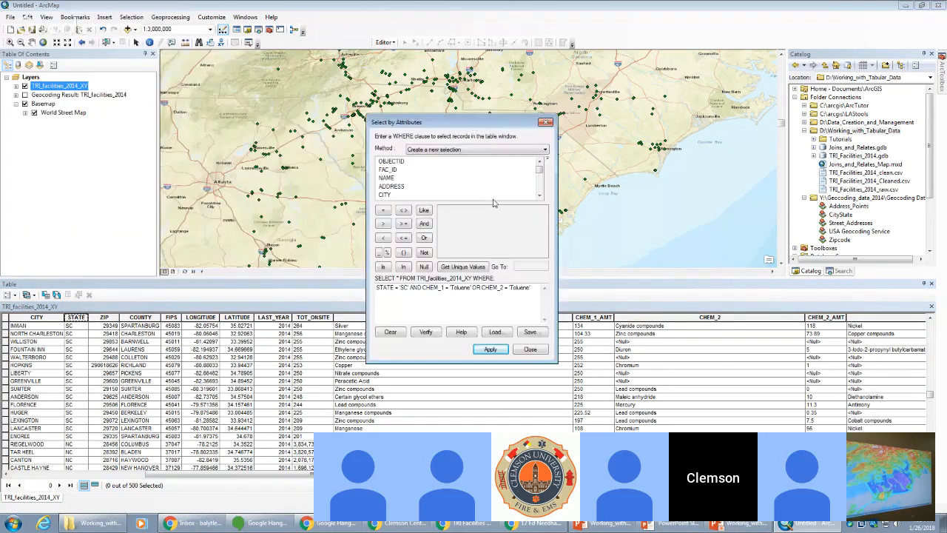
{"action": "left_click_drag", "start_coordinate": [529, 287], "coordinate": [358, 281]}
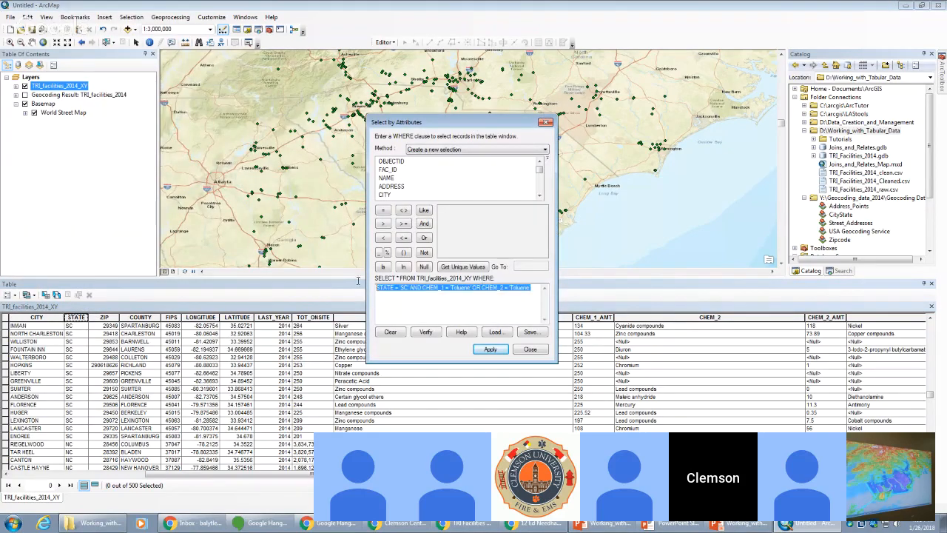
{"action": "key", "text": "Delete"}
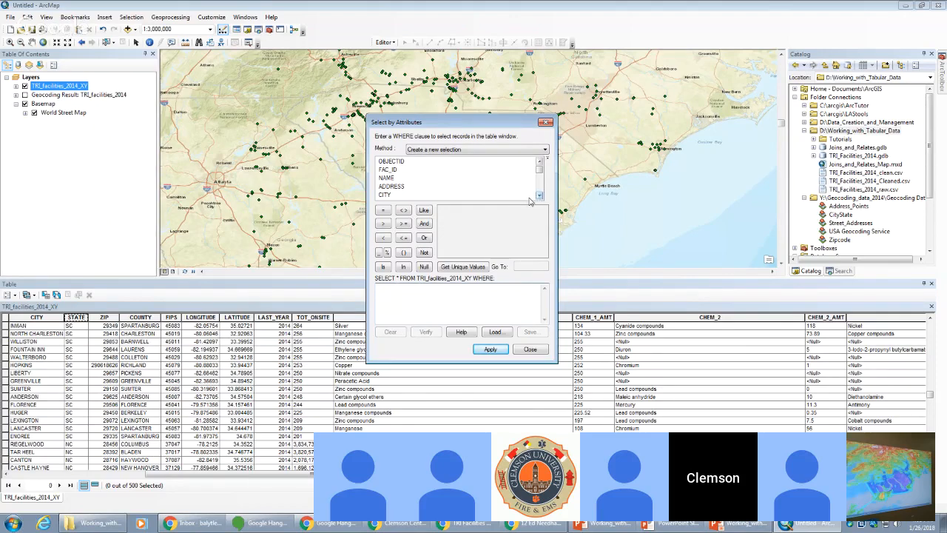
- Select the facilities in cities ending in BORO with the expression CITY LIKE '%BORO', verifying it before applying
{"action": "double_click", "coordinate": [384, 194]}
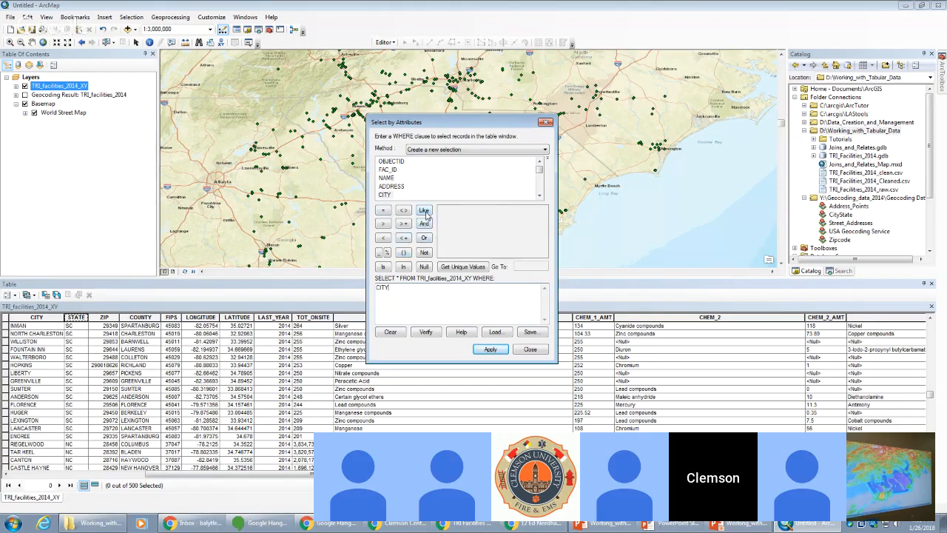
{"action": "left_click", "coordinate": [424, 211]}
{"action": "type", "text": "%boro"}
{"action": "key", "text": "BackSpace"}
{"action": "key", "text": "BackSpace"}
{"action": "type", "text": "BORO"}
{"action": "left_click", "coordinate": [424, 333]}
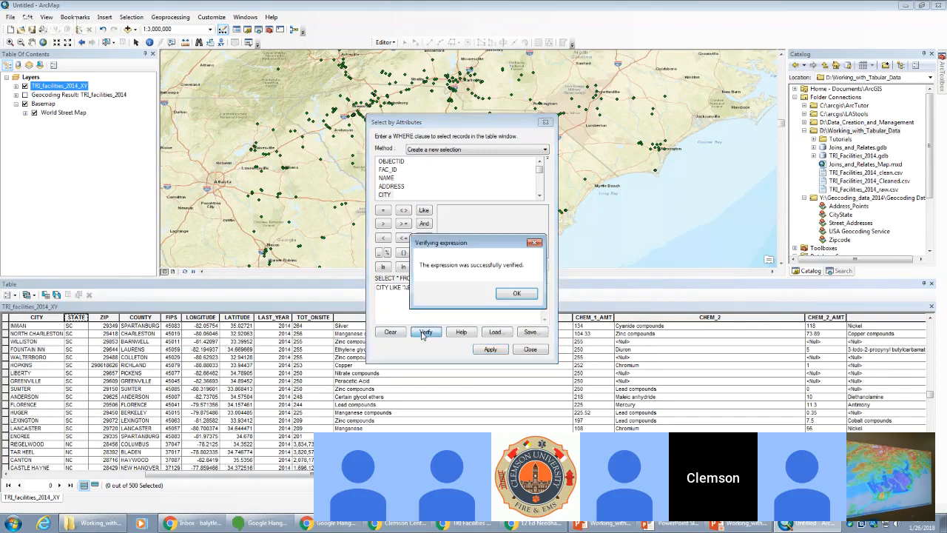
{"action": "left_click", "coordinate": [516, 294]}
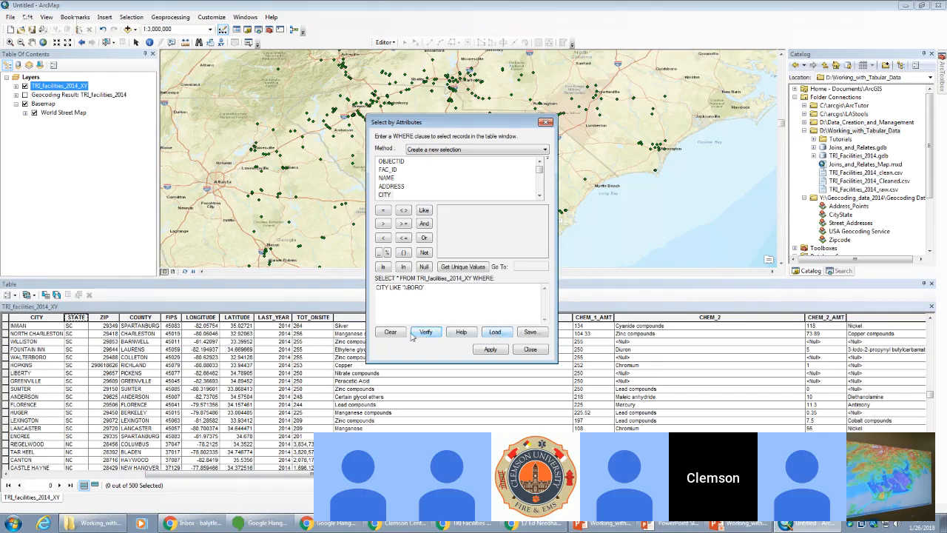
{"action": "left_click", "coordinate": [490, 349]}
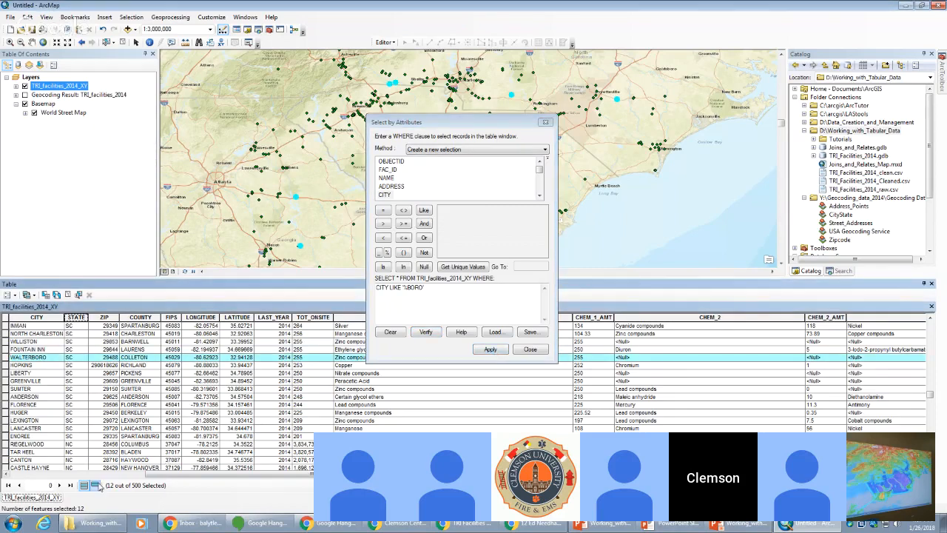
- Show only the selected BORO facilities in the attribute table and highlight the first record, in WALTERBORO
{"action": "left_click", "coordinate": [95, 486]}
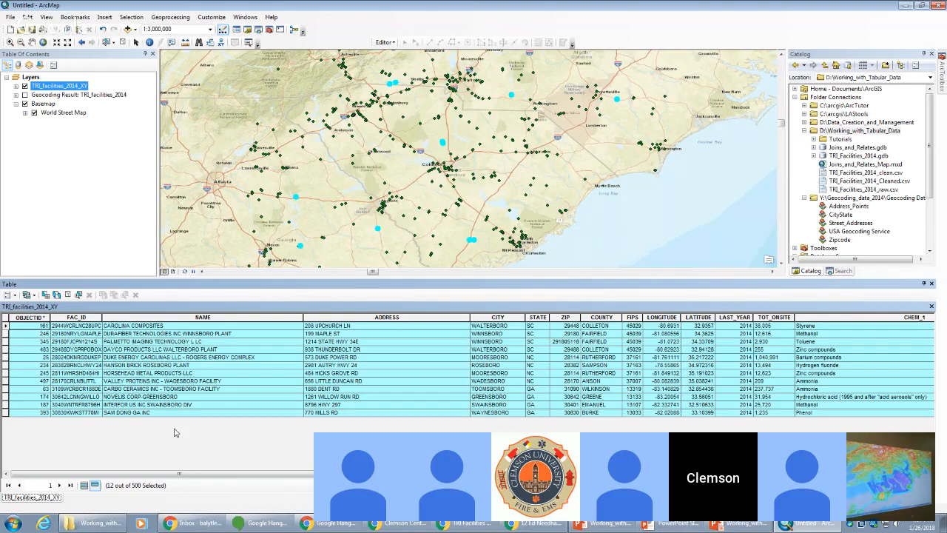
{"action": "left_click", "coordinate": [6, 326]}
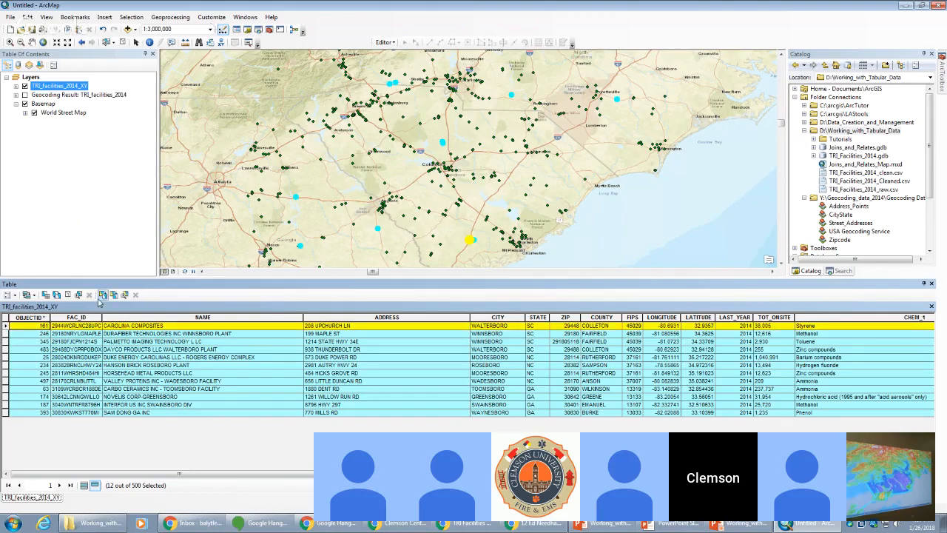
- Reopen Select By Attributes, change the expression to CITY LIKE '%BORO%', verify it and apply it as a new selection
{"action": "left_click", "coordinate": [46, 294]}
{"action": "left_click_drag", "start_coordinate": [103, 15], "coordinate": [455, 166]}
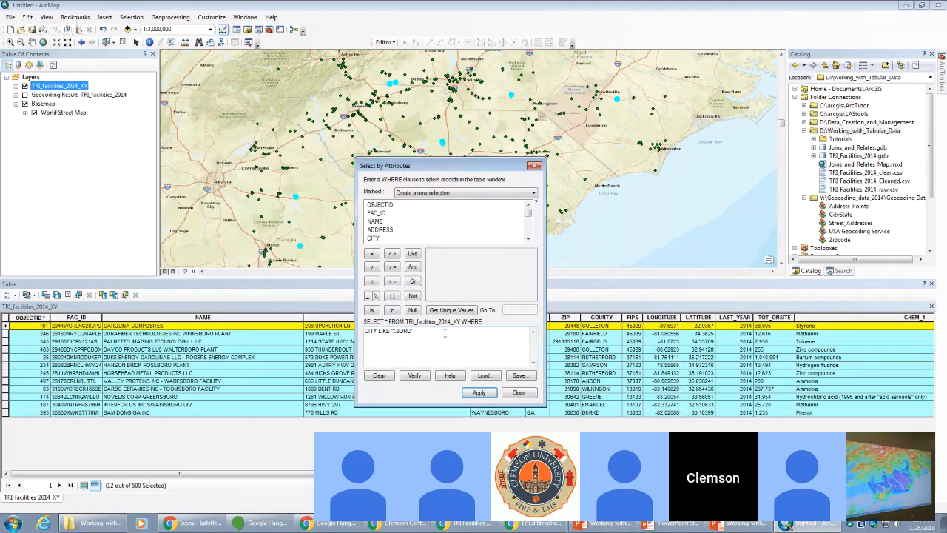
{"action": "left_click_drag", "start_coordinate": [444, 333], "coordinate": [390, 330]}
{"action": "key", "text": "BackSpace"}
{"action": "type", "text": "'%BORO"}
{"action": "left_click_drag", "start_coordinate": [465, 169], "coordinate": [336, 165]}
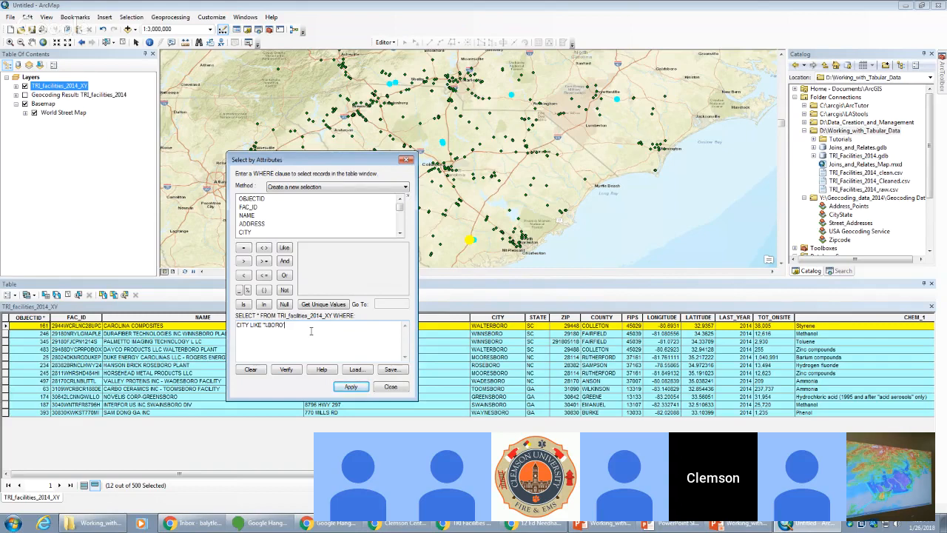
{"action": "type", "text": "'"}
{"action": "left_click", "coordinate": [265, 328]}
{"action": "type", "text": "%"}
{"action": "left_click", "coordinate": [287, 370]}
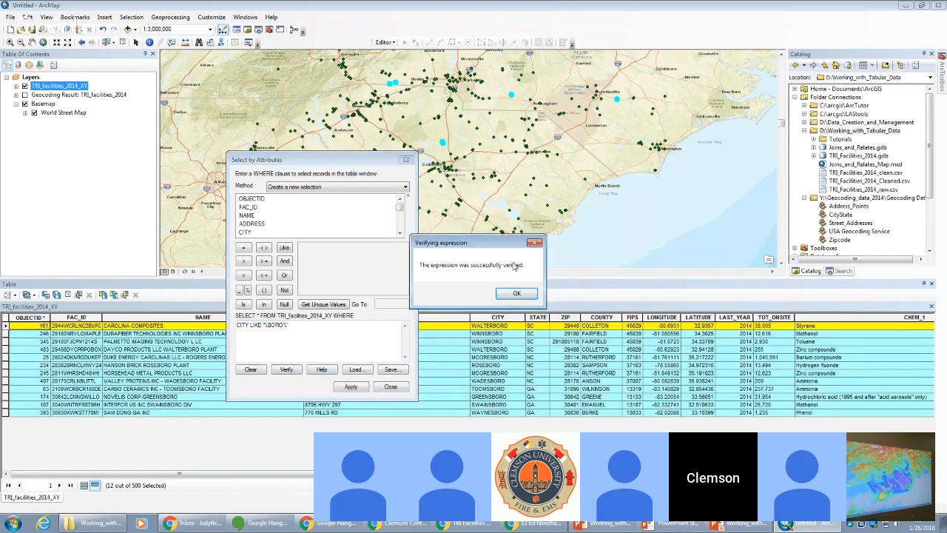
{"action": "left_click", "coordinate": [517, 293]}
{"action": "left_click", "coordinate": [350, 387]}
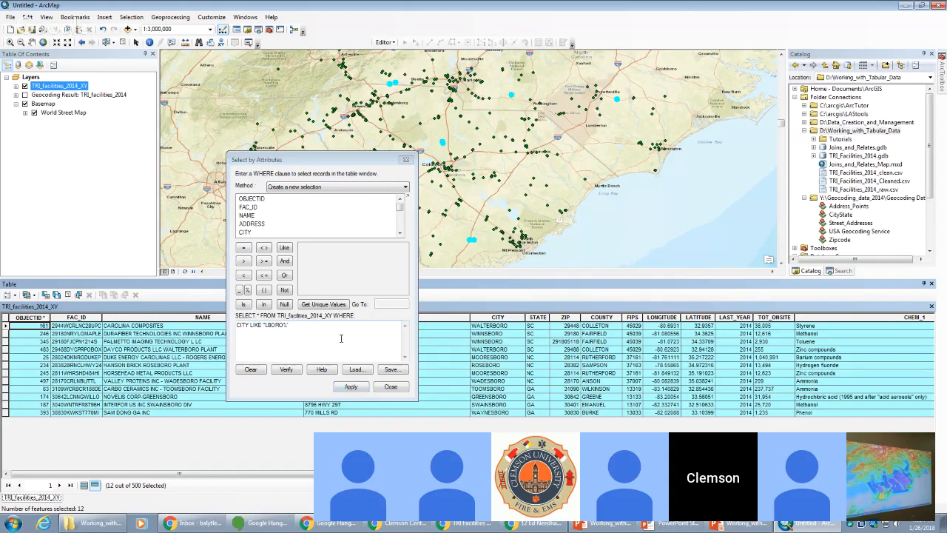
- Replace the expression with the lowercase pattern CITY LIKE '%boro', apply it, and clear the expression
{"action": "left_click", "coordinate": [252, 370]}
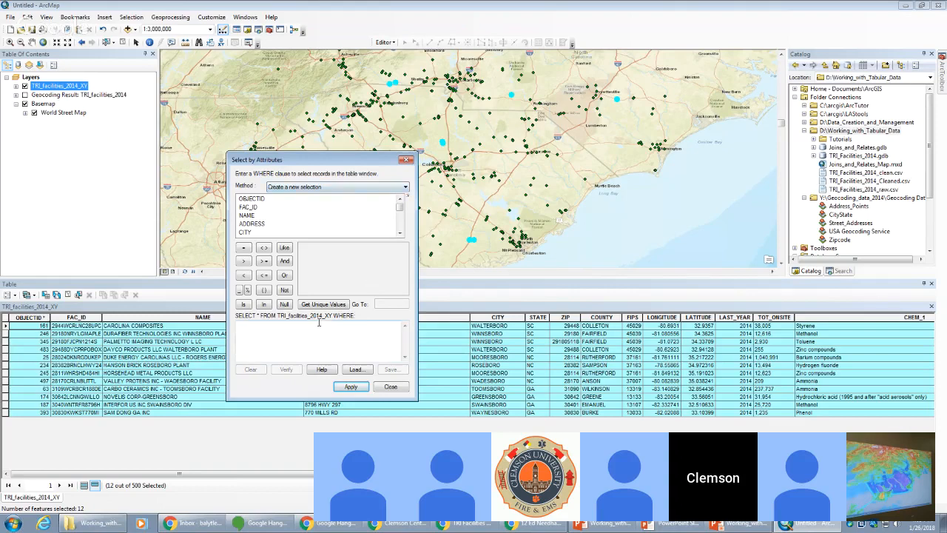
{"action": "double_click", "coordinate": [245, 232]}
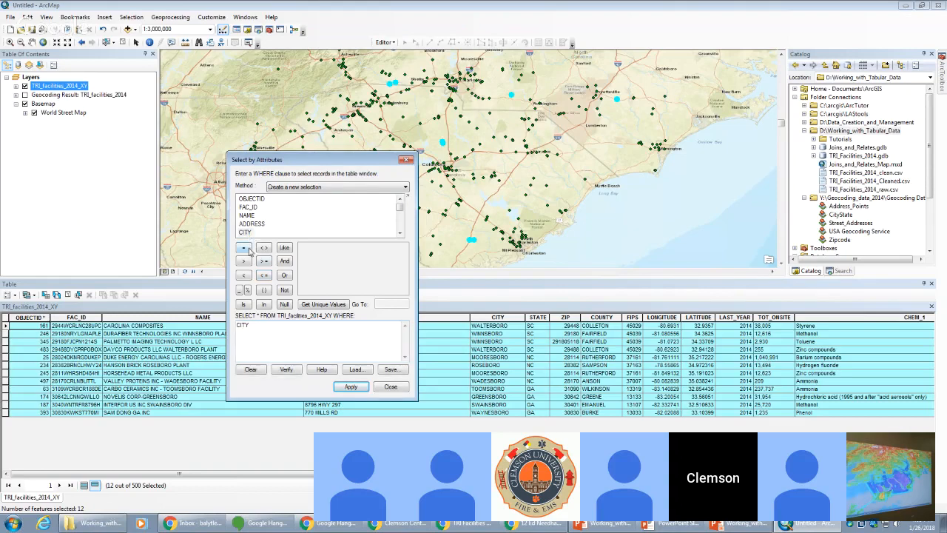
{"action": "left_click", "coordinate": [284, 248]}
{"action": "type", "text": "'%boro"}
{"action": "left_click", "coordinate": [361, 387]}
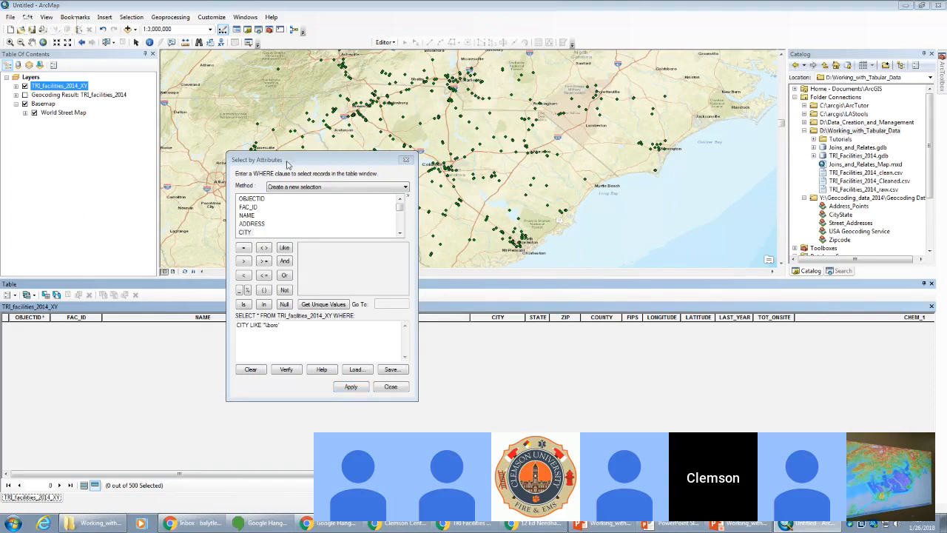
{"action": "left_click_drag", "start_coordinate": [284, 159], "coordinate": [303, 130]}
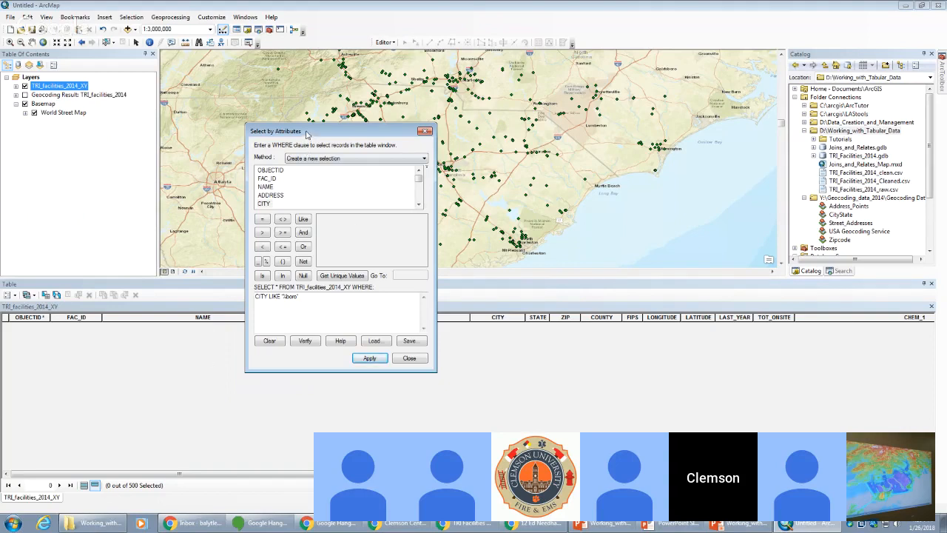
{"action": "left_click_drag", "start_coordinate": [307, 132], "coordinate": [272, 128]}
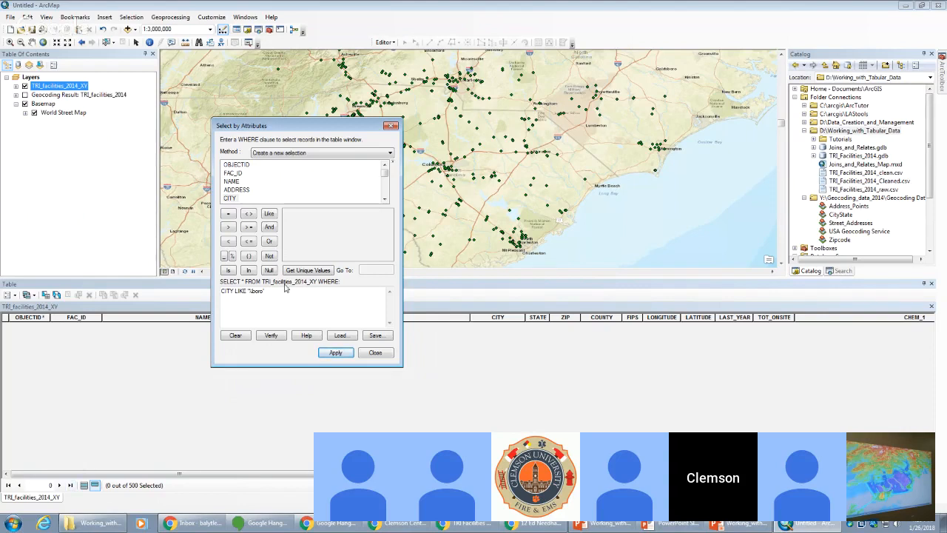
{"action": "left_click", "coordinate": [235, 336]}
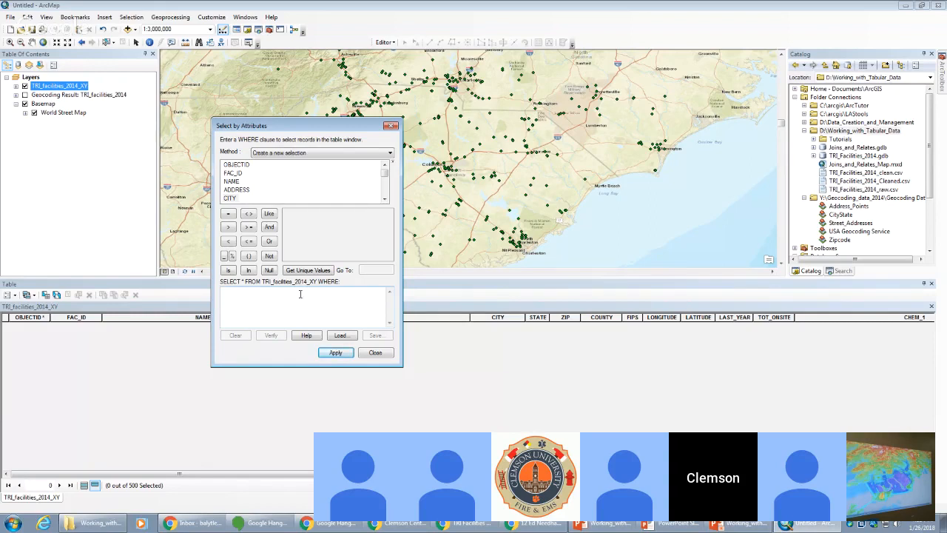
{"action": "left_click_drag", "start_coordinate": [300, 130], "coordinate": [1, 148]}
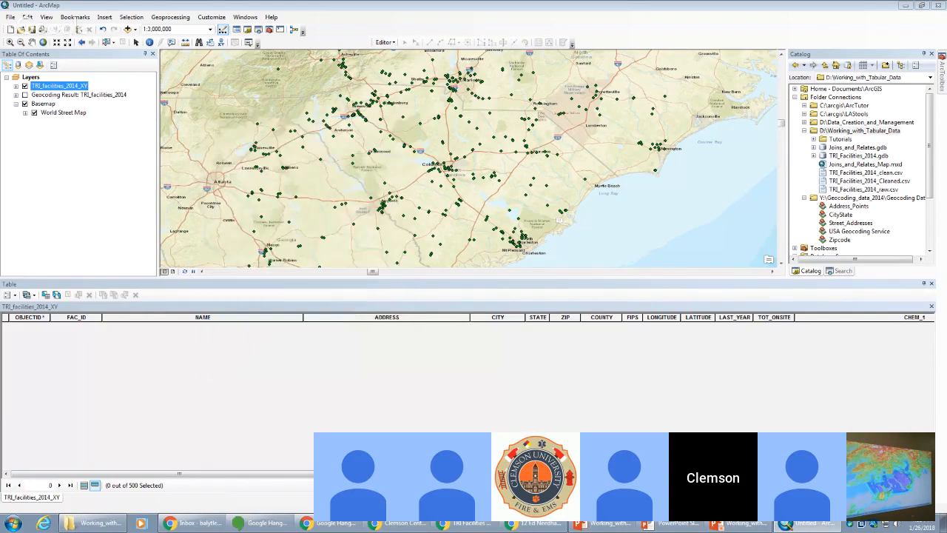
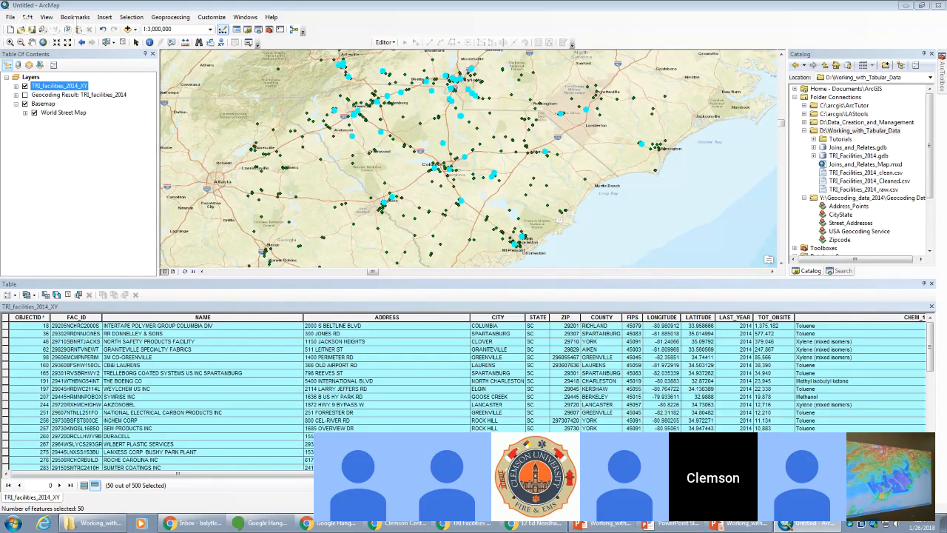
- Review the combined SC/NC and toluene expression and the CHEM_2 and CHEM_3 fields in Select By Attributes, and close the dialog
{"action": "left_click_drag", "start_coordinate": [1, 298], "coordinate": [407, 143]}
{"action": "left_click", "coordinate": [316, 193]}
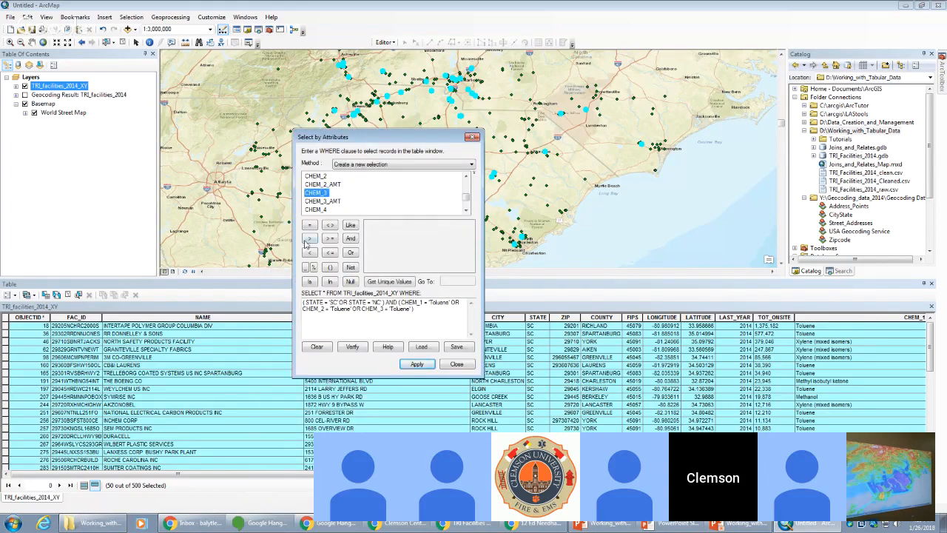
{"action": "left_click", "coordinate": [324, 176]}
{"action": "left_click", "coordinate": [321, 186]}
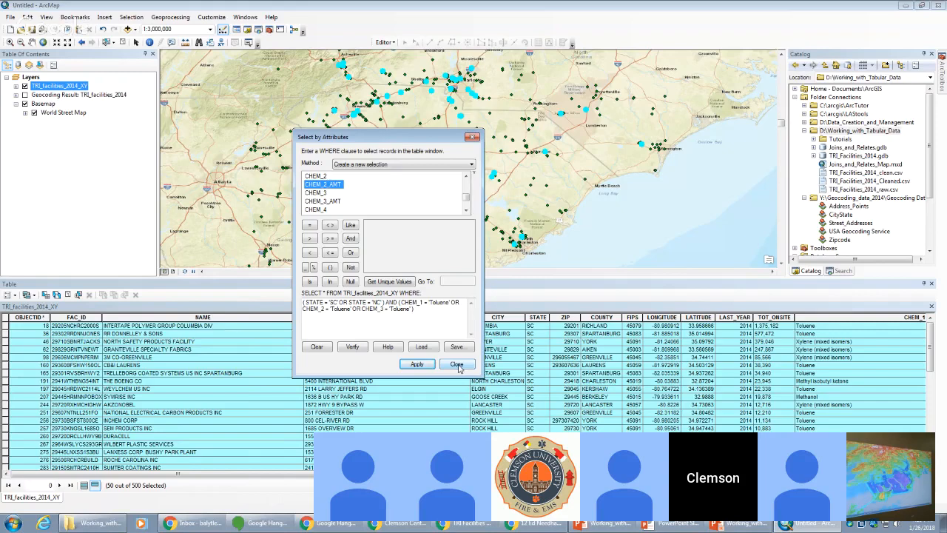
{"action": "left_click", "coordinate": [456, 365]}
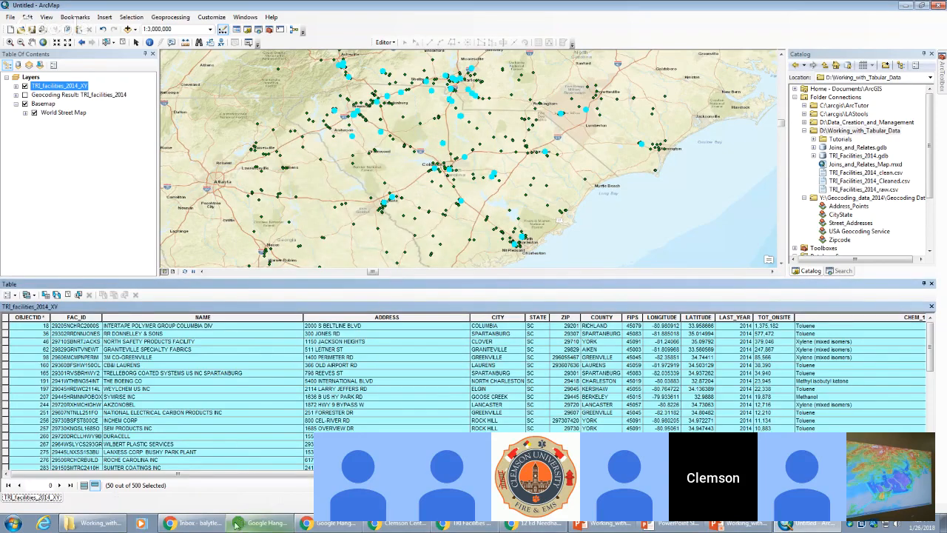
- Switch to the PowerPoint slideshow and advance from Querying Tables to the Joins slide
{"action": "left_click", "coordinate": [732, 527]}
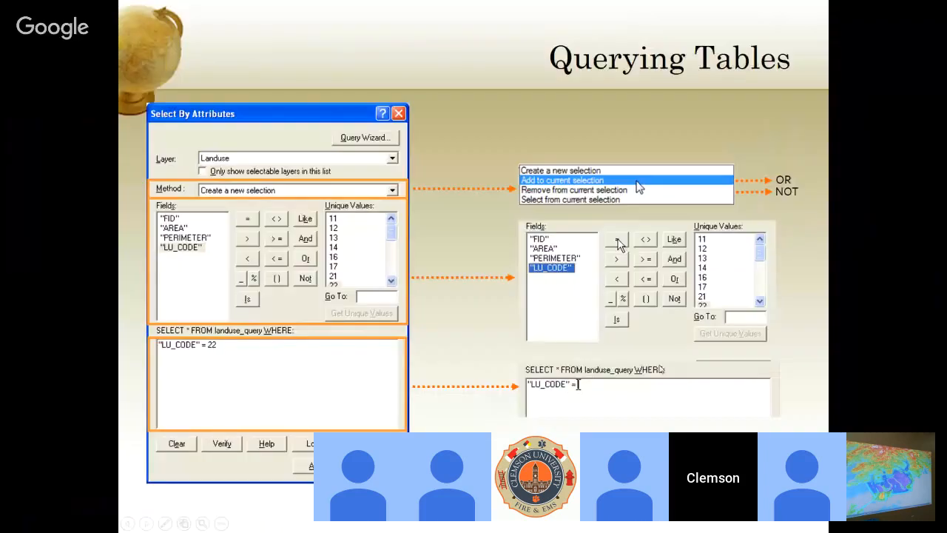
{"action": "key", "text": "Right"}
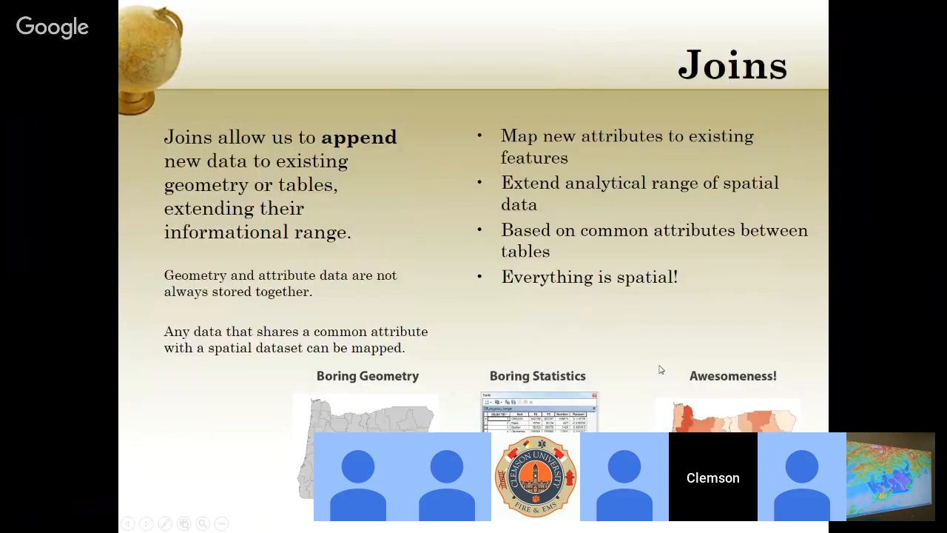
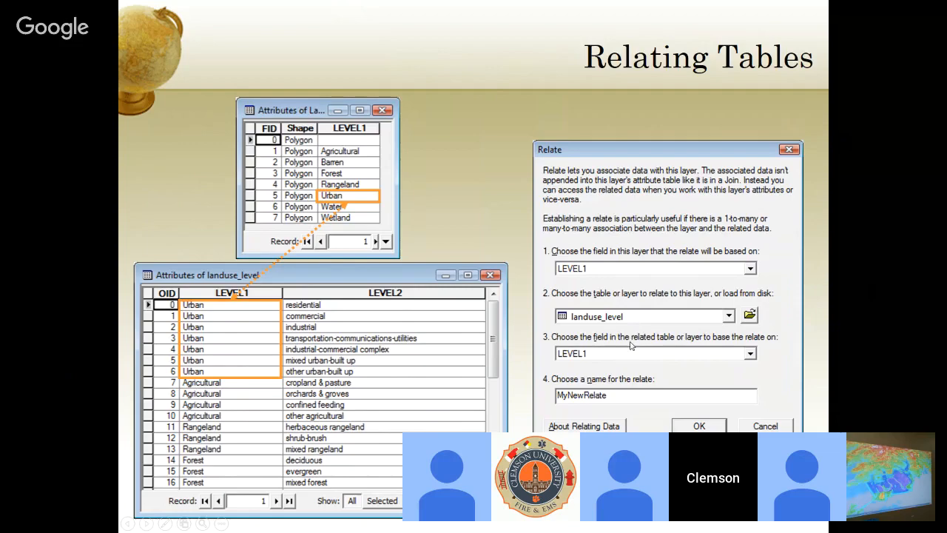
- Return to ArcMap from the slideshow and close the facilities attribute table
{"action": "key", "text": "super"}
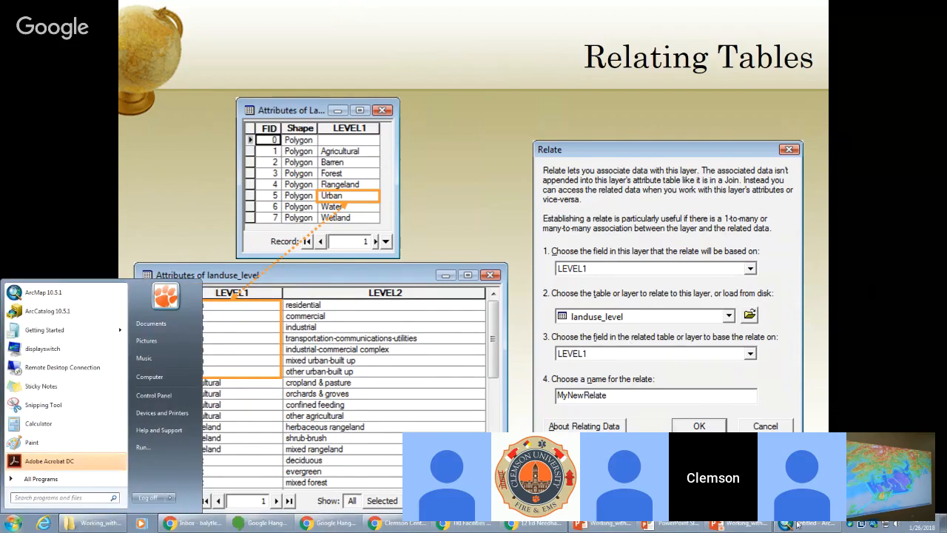
{"action": "key", "text": "alt+Tab"}
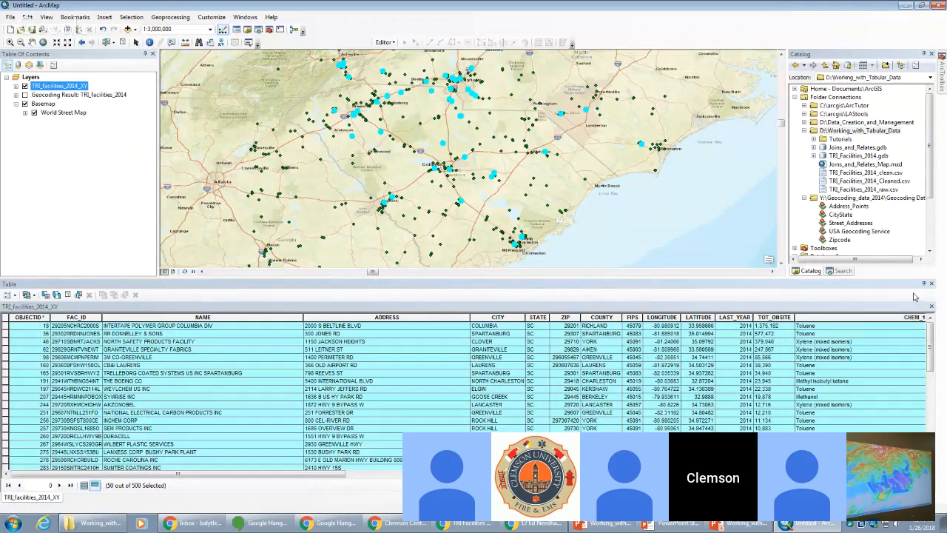
{"action": "left_click", "coordinate": [931, 283]}
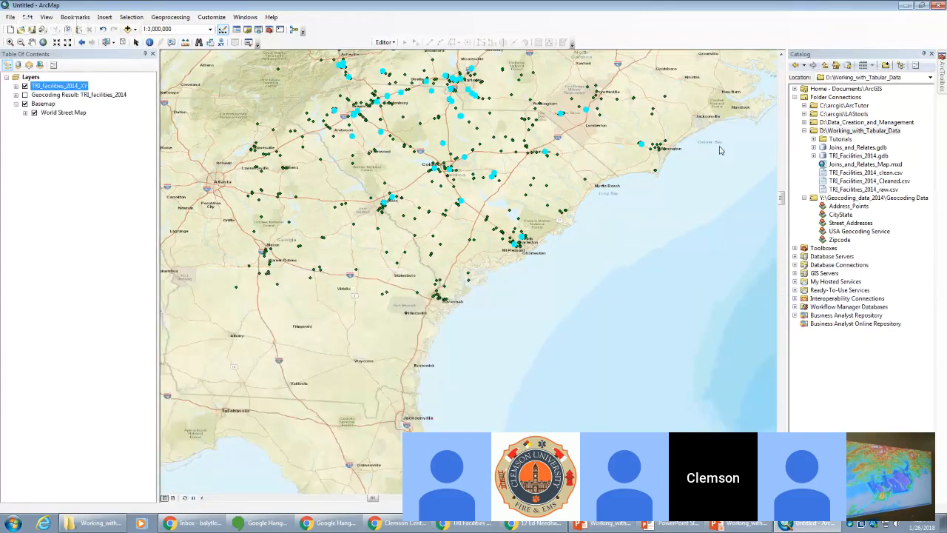
{"action": "left_click_drag", "start_coordinate": [480, 169], "coordinate": [444, 295]}
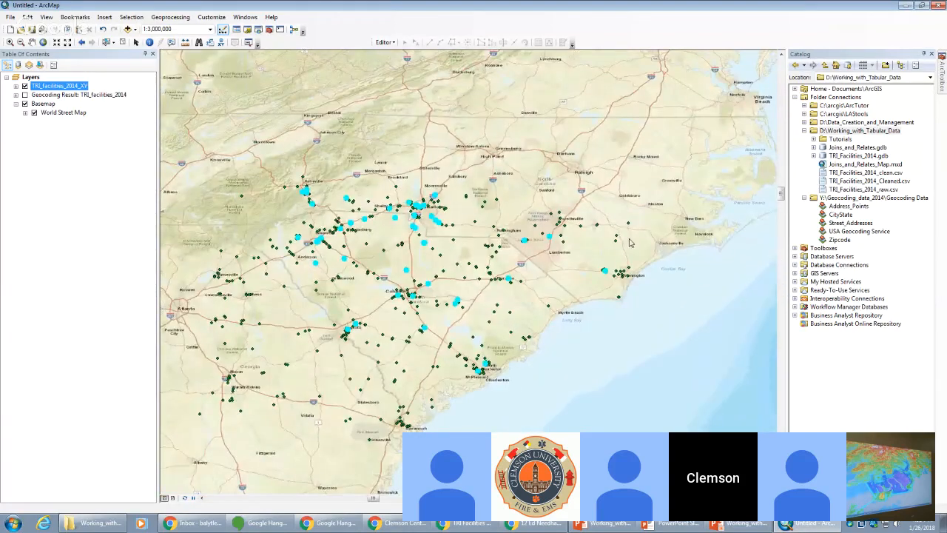
- Open Joins_and_Relates_Map.mxd from D:\Working_with_Tabular_Data without saving the untitled map, and dismiss the Business Analyst notice
{"action": "left_click", "coordinate": [804, 131]}
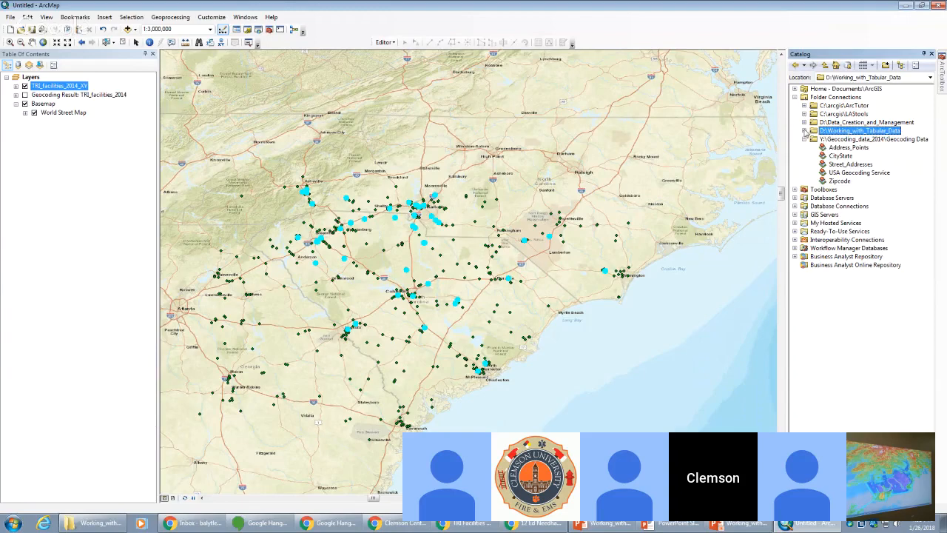
{"action": "left_click", "coordinate": [804, 131]}
{"action": "left_click", "coordinate": [841, 165]}
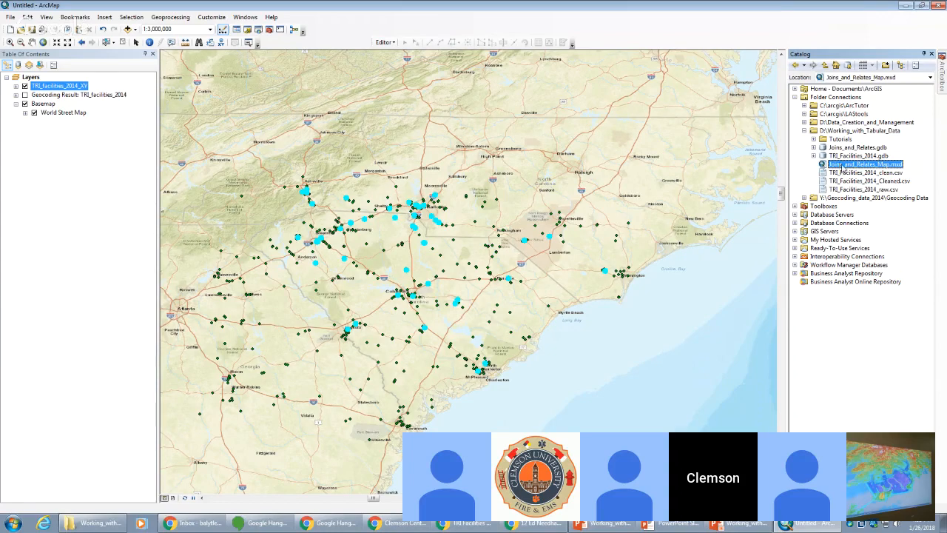
{"action": "double_click", "coordinate": [844, 166]}
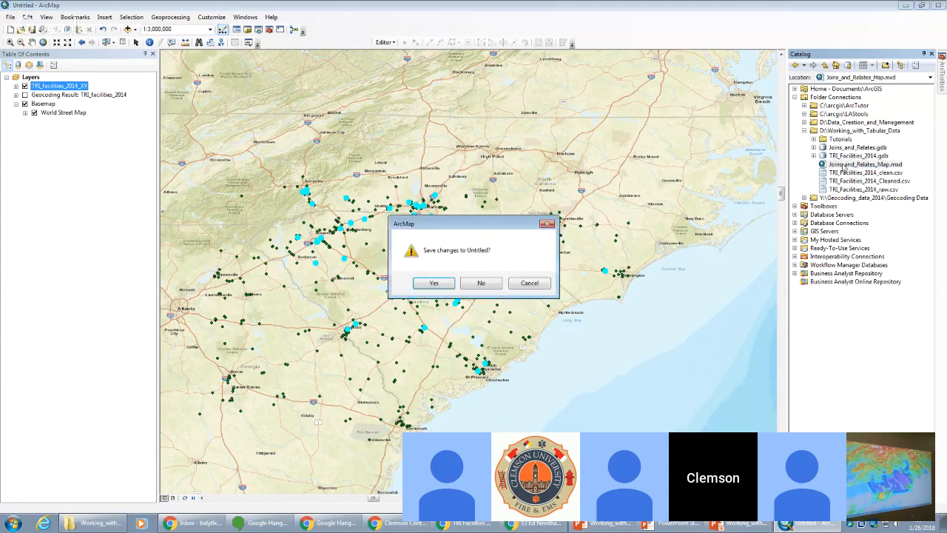
{"action": "left_click", "coordinate": [492, 286]}
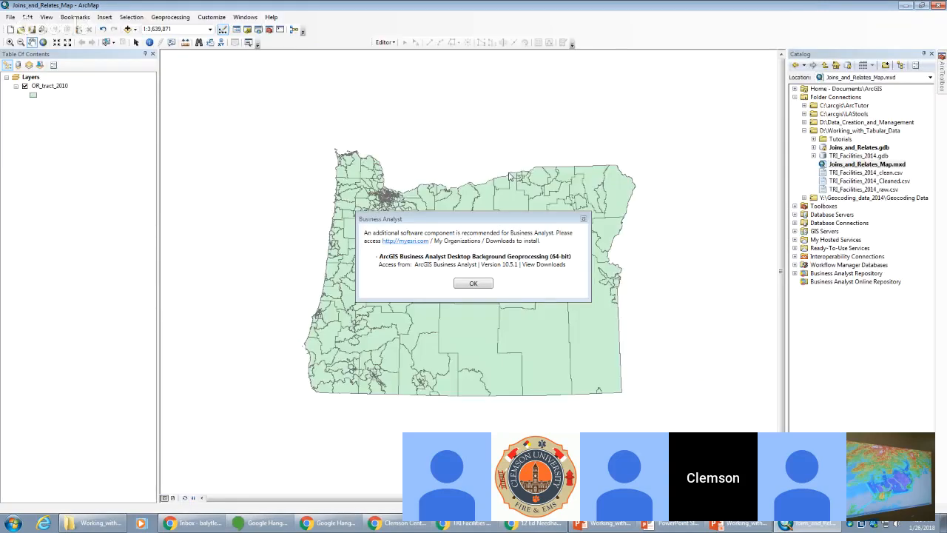
{"action": "left_click", "coordinate": [477, 287]}
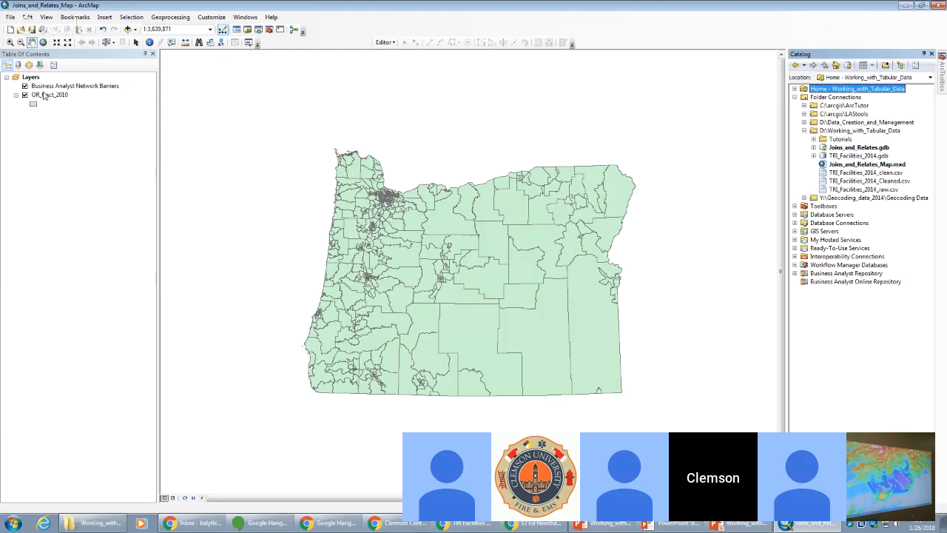
- Open the OR_tract_2010 attribute table and examine its state, county, tract and GEOID codes, name, Shape_Length and GISJOIN fields
{"action": "right_click", "coordinate": [45, 94]}
{"action": "left_click", "coordinate": [67, 121]}
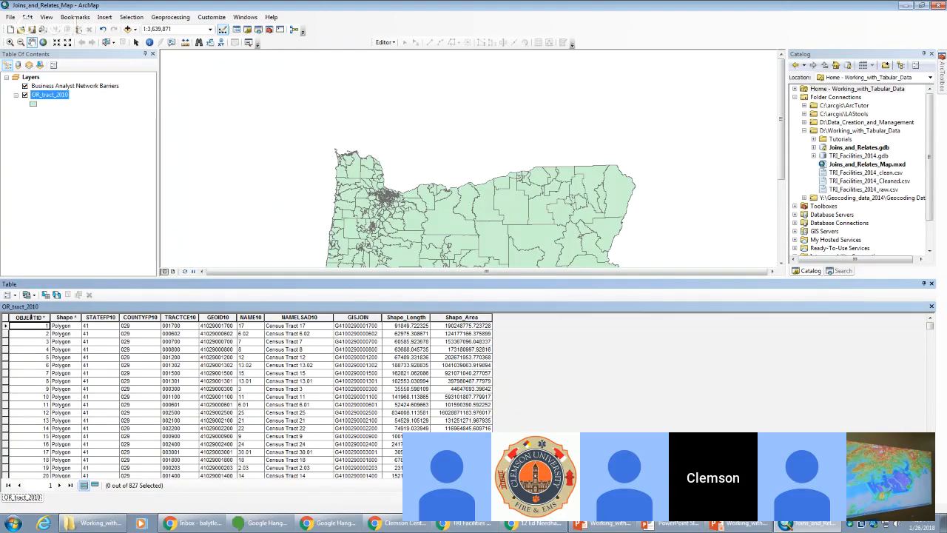
{"action": "left_click_drag", "start_coordinate": [99, 315], "coordinate": [222, 320]}
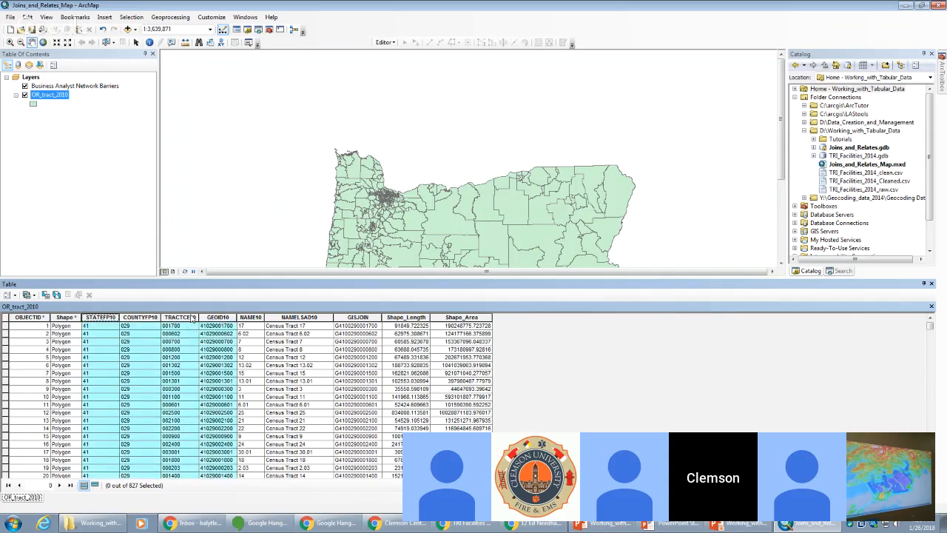
{"action": "left_click_drag", "start_coordinate": [259, 316], "coordinate": [418, 318]}
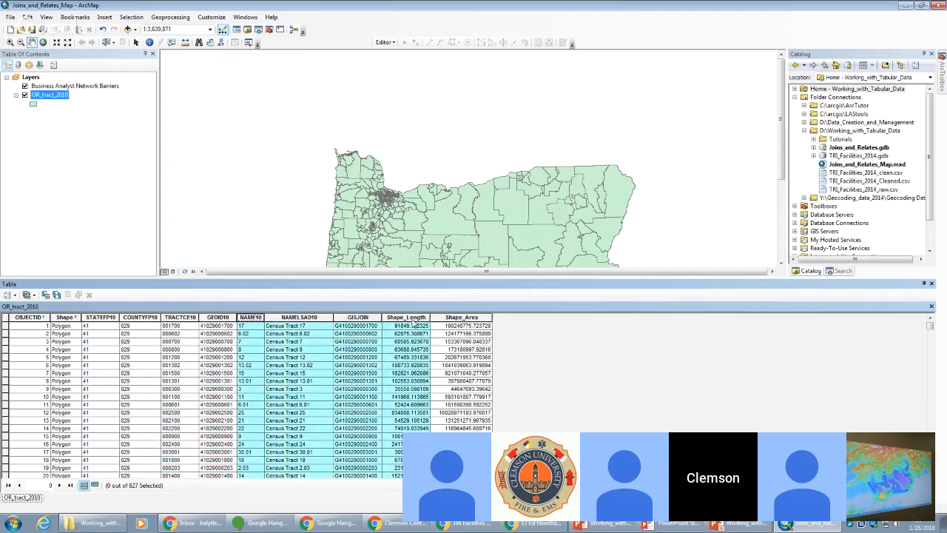
{"action": "left_click", "coordinate": [422, 318]}
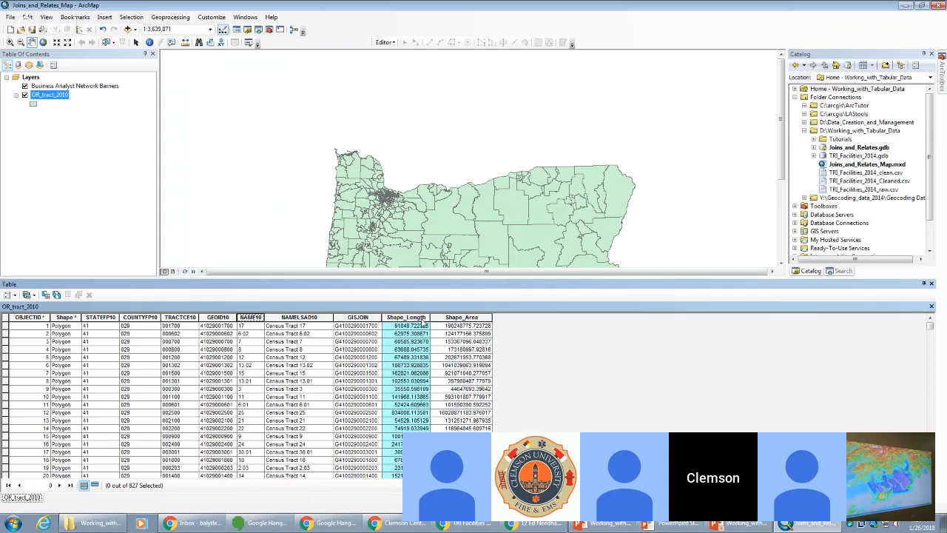
{"action": "left_click", "coordinate": [364, 318]}
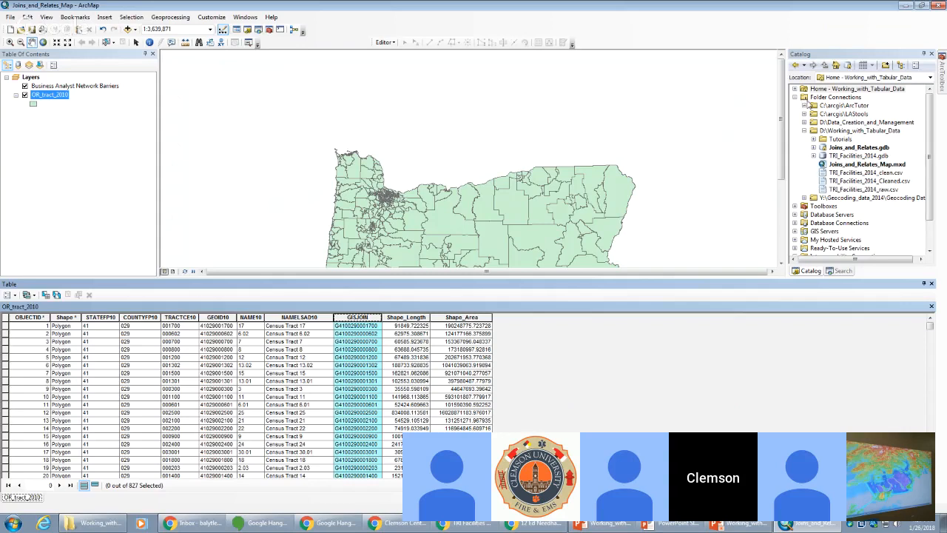
- Browse the contents of Joins_and_Relates.gdb and add the OR_tract_tables table to the map
{"action": "left_click", "coordinate": [814, 148]}
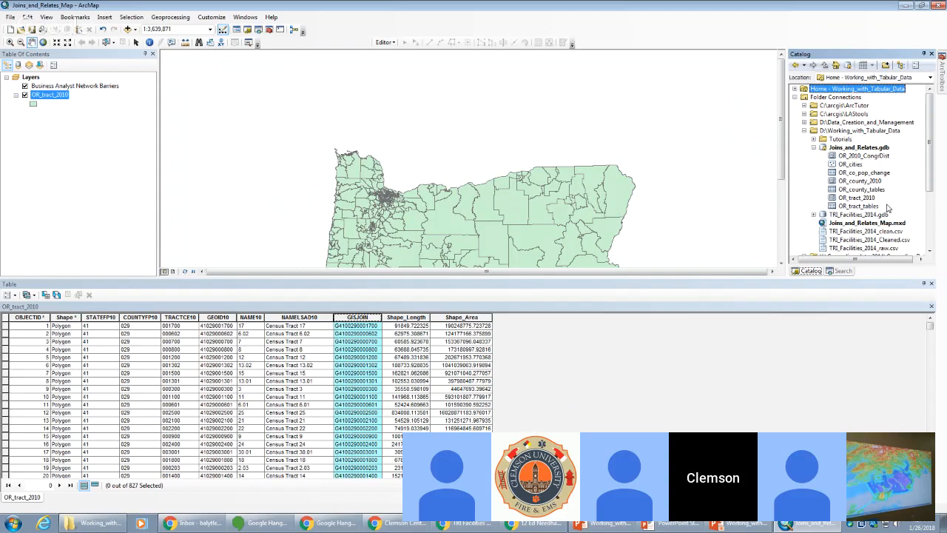
{"action": "left_click", "coordinate": [858, 189]}
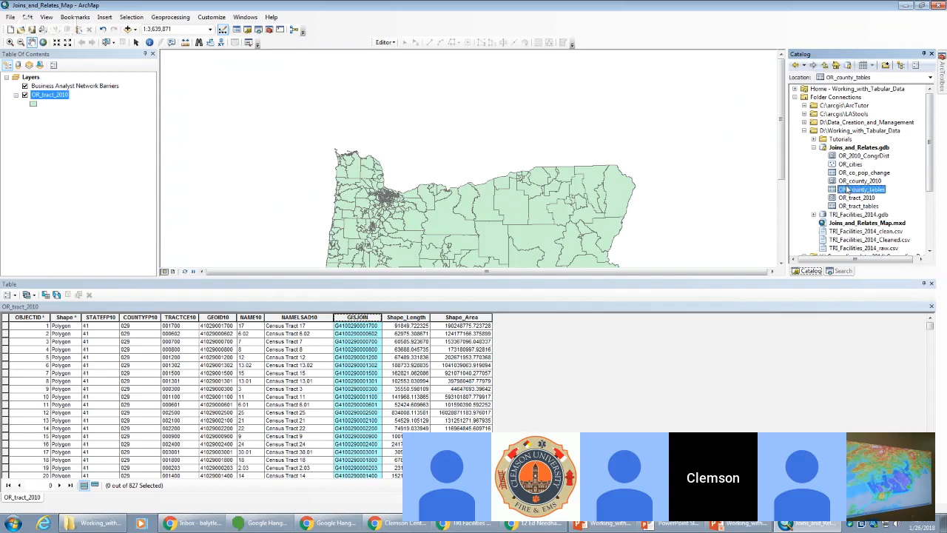
{"action": "left_click", "coordinate": [862, 172]}
{"action": "left_click", "coordinate": [856, 207]}
{"action": "left_click", "coordinate": [856, 197]}
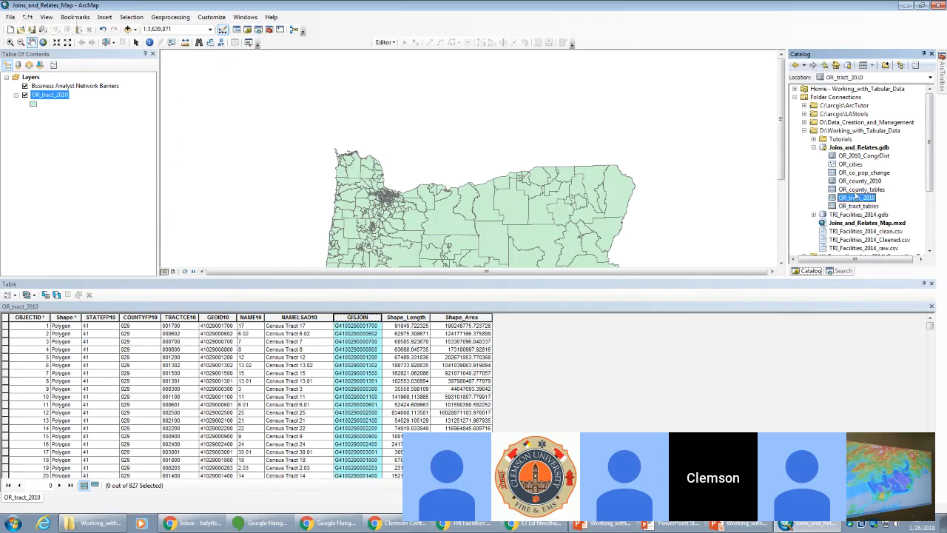
{"action": "left_click", "coordinate": [860, 182]}
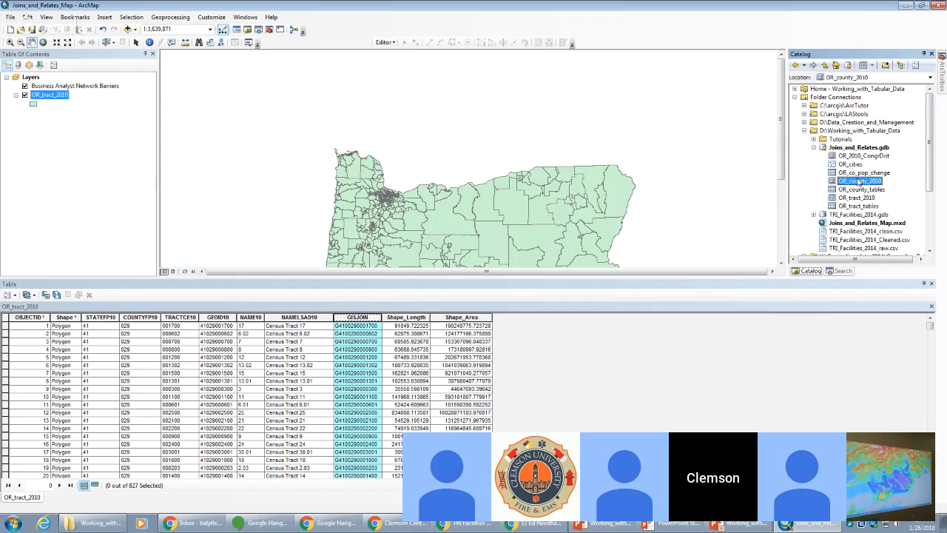
{"action": "left_click", "coordinate": [854, 206]}
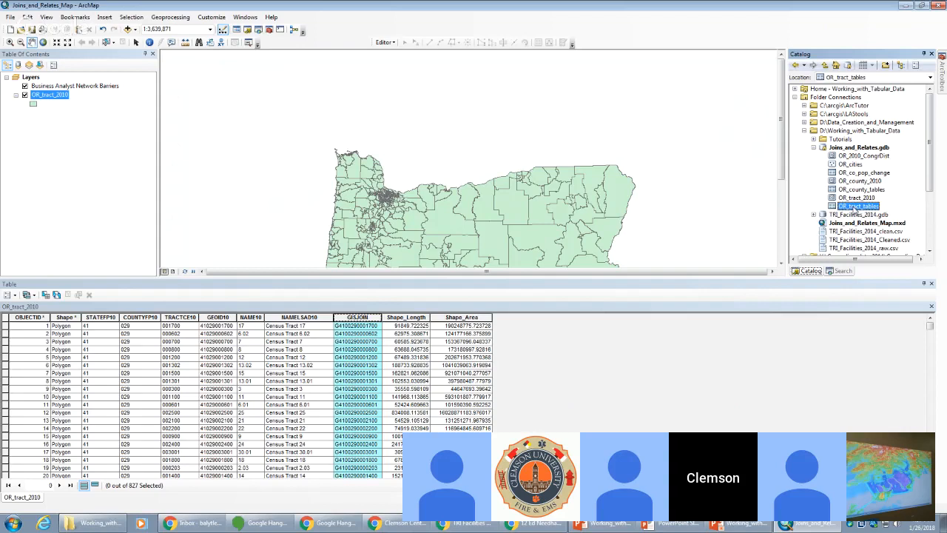
{"action": "left_click_drag", "start_coordinate": [856, 210], "coordinate": [671, 168]}
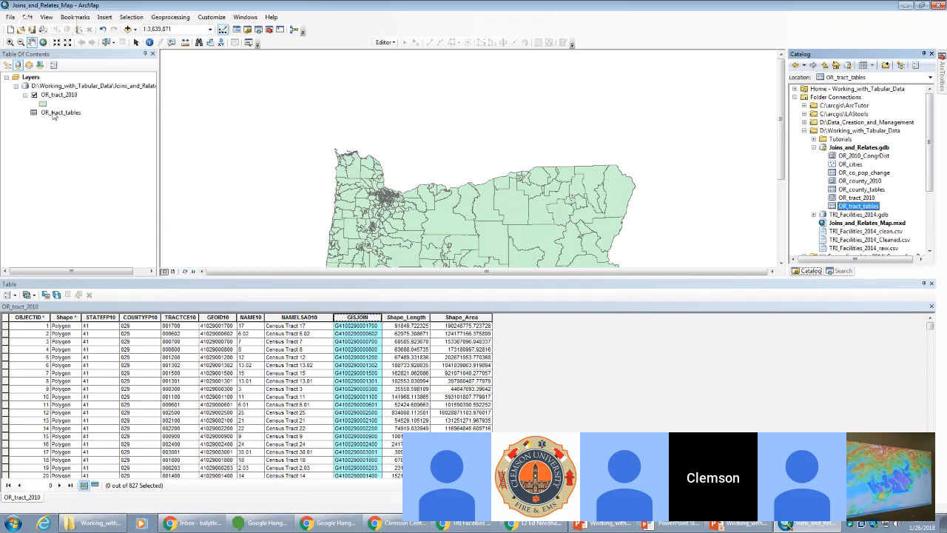
- Open the OR_tract_tables table and examine its year, nation, region, state, county and total population fields
{"action": "right_click", "coordinate": [52, 113]}
{"action": "left_click", "coordinate": [74, 119]}
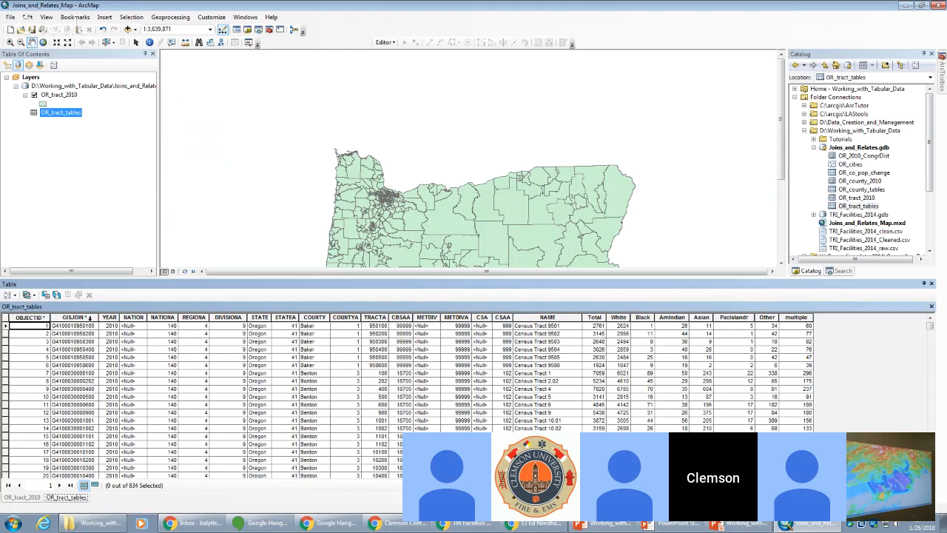
{"action": "left_click_drag", "start_coordinate": [116, 316], "coordinate": [233, 317]}
{"action": "left_click", "coordinate": [264, 316]}
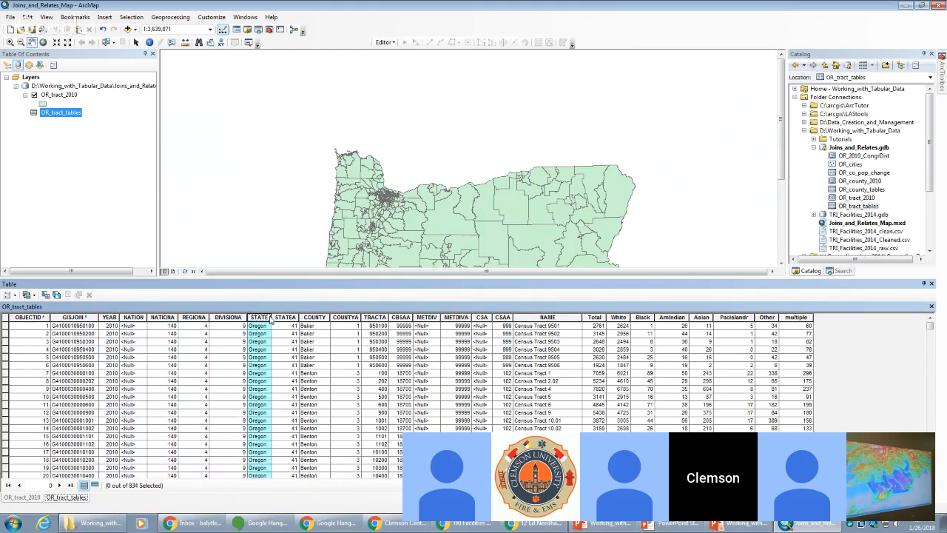
{"action": "left_click", "coordinate": [312, 317]}
{"action": "left_click_drag", "start_coordinate": [312, 317], "coordinate": [584, 318]}
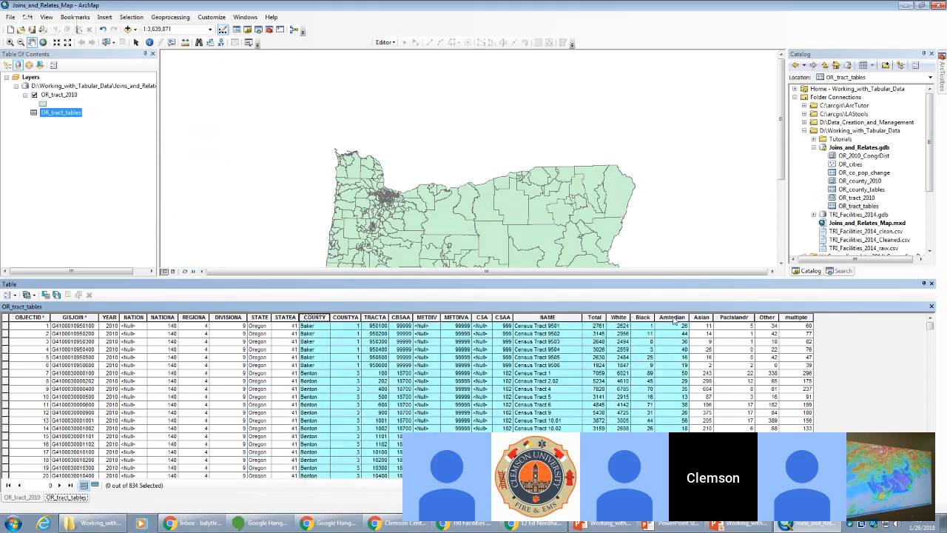
{"action": "left_click", "coordinate": [602, 318]}
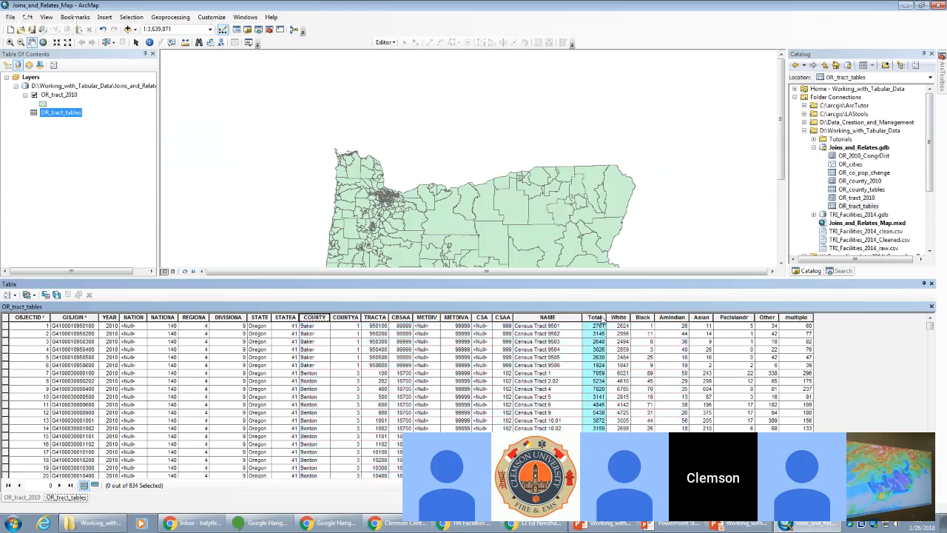
{"action": "scroll", "coordinate": [602, 318], "scroll_direction": "down", "scroll_amount": 1}
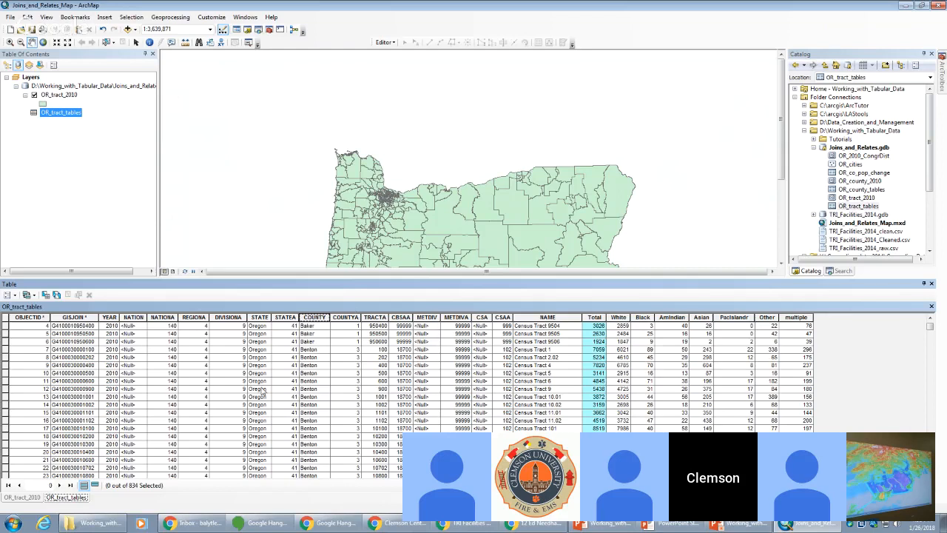
- Compare the GISJOIN field in OR_tract_tables with the one in OR_tract_2010, and close the table window
{"action": "left_click", "coordinate": [30, 317]}
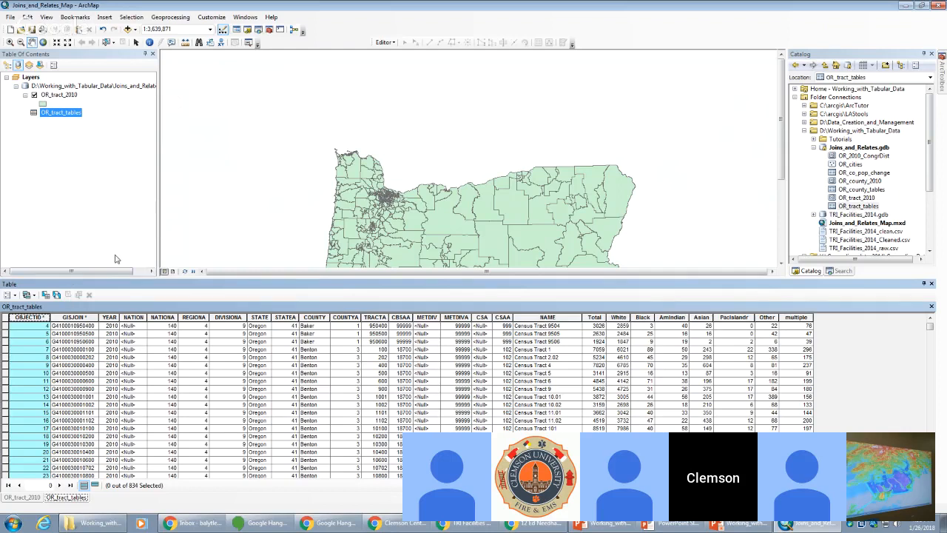
{"action": "left_click", "coordinate": [82, 316]}
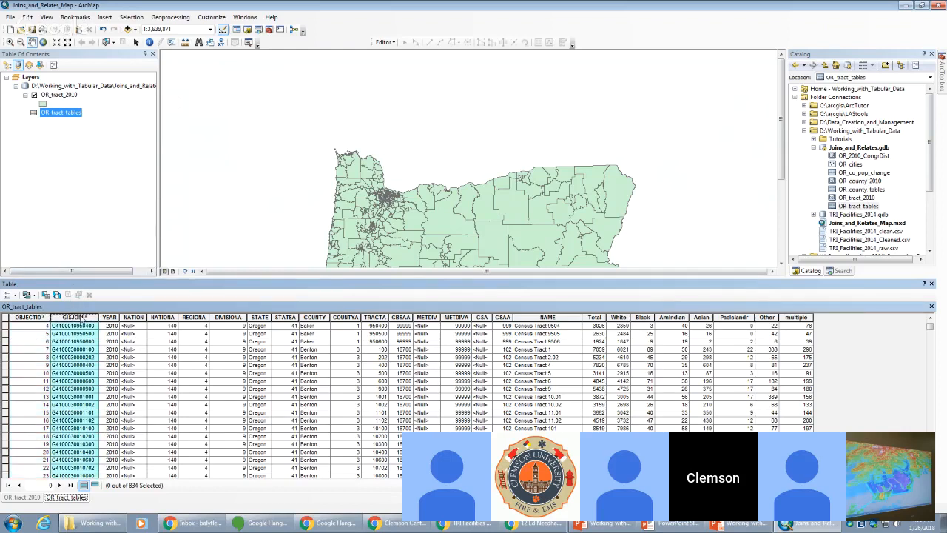
{"action": "left_click", "coordinate": [31, 497]}
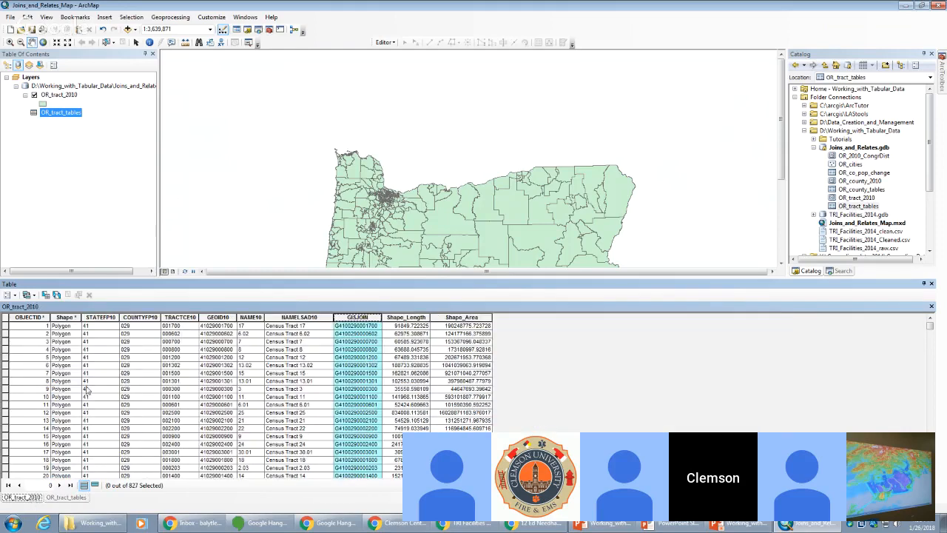
{"action": "left_click", "coordinate": [78, 500]}
{"action": "left_click", "coordinate": [22, 498]}
{"action": "left_click", "coordinate": [931, 284]}
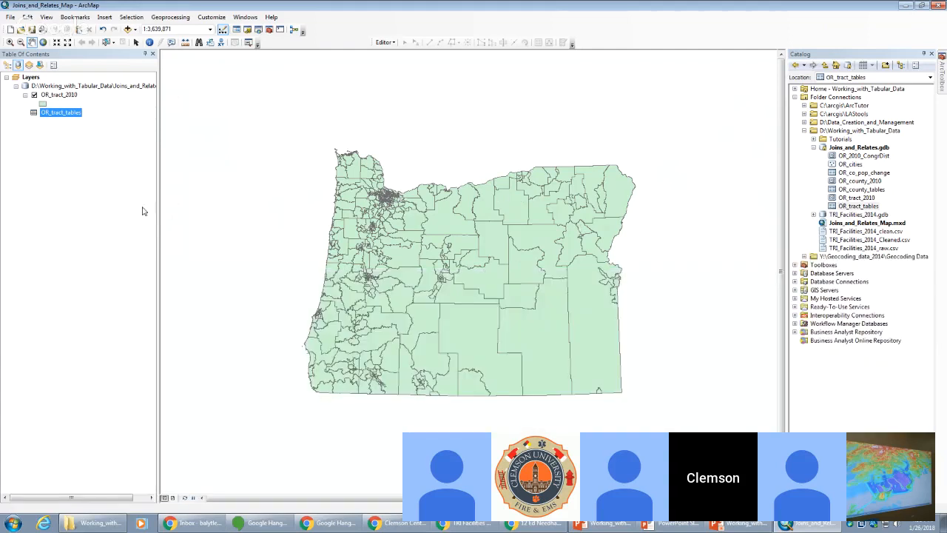
- Set up an attribute join from OR_tract_2010 to the OR_tract_tables table, based on the GISJOIN field in both
{"action": "right_click", "coordinate": [62, 94]}
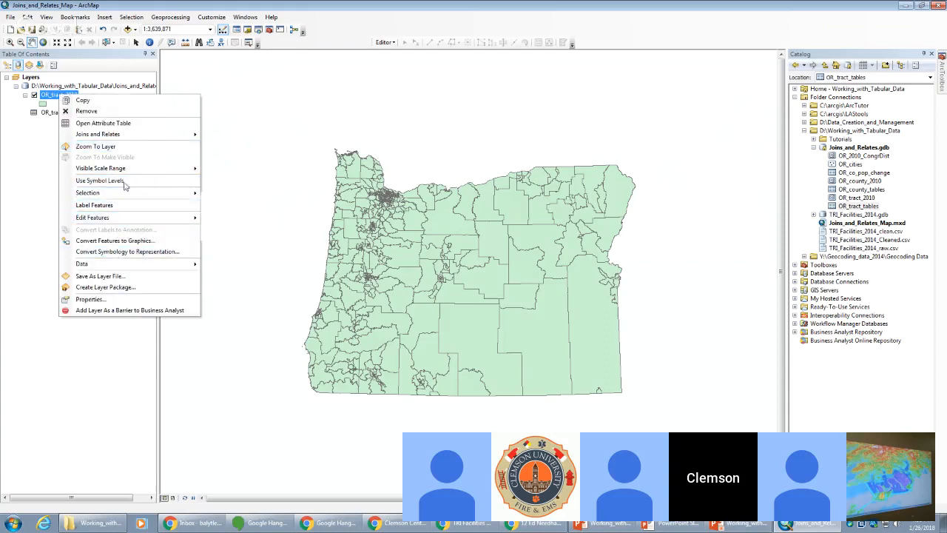
{"action": "mouse_move", "coordinate": [138, 138]}
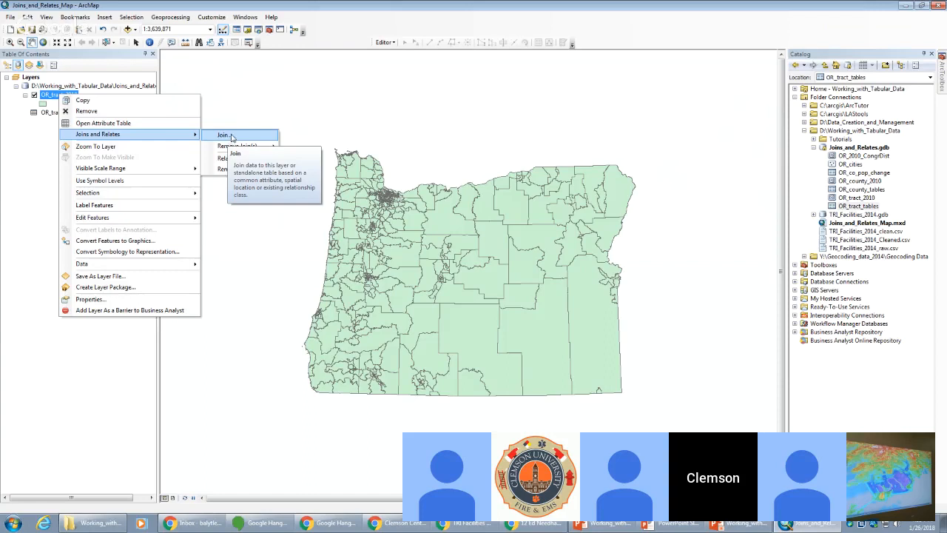
{"action": "left_click", "coordinate": [19, 157]}
{"action": "right_click", "coordinate": [64, 95]}
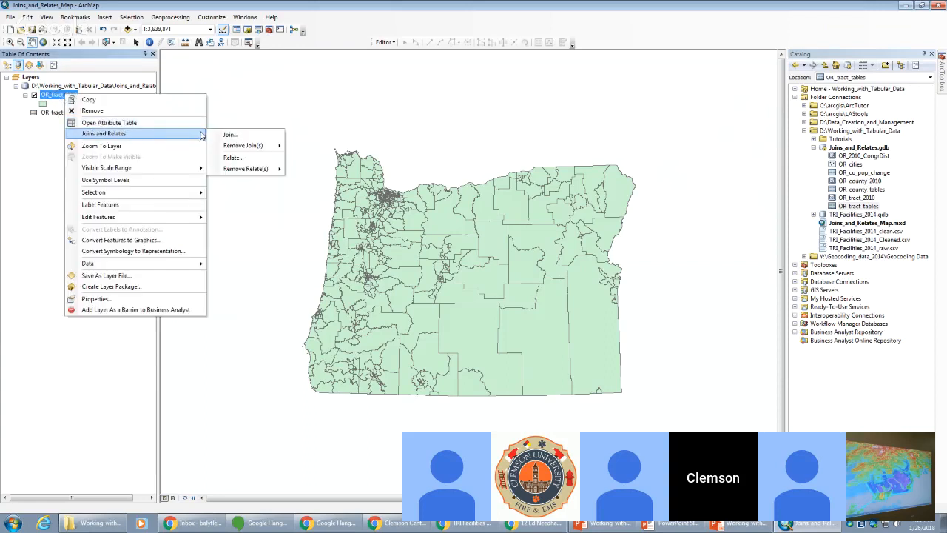
{"action": "left_click", "coordinate": [250, 138]}
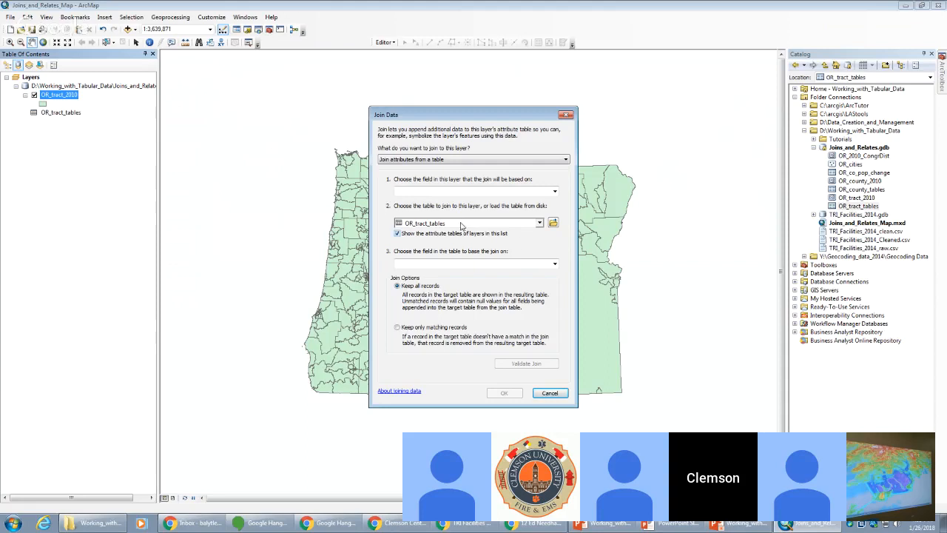
{"action": "left_click", "coordinate": [540, 223]}
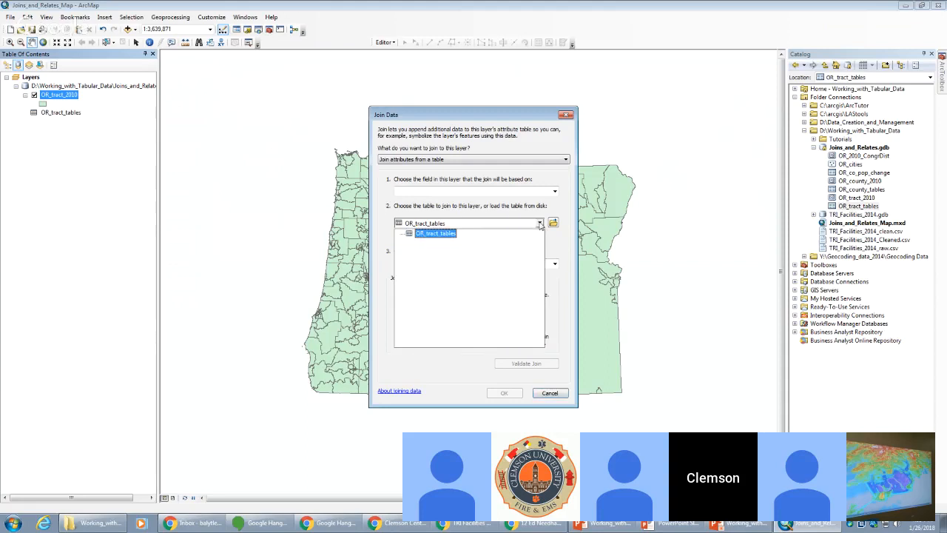
{"action": "left_click", "coordinate": [540, 223]}
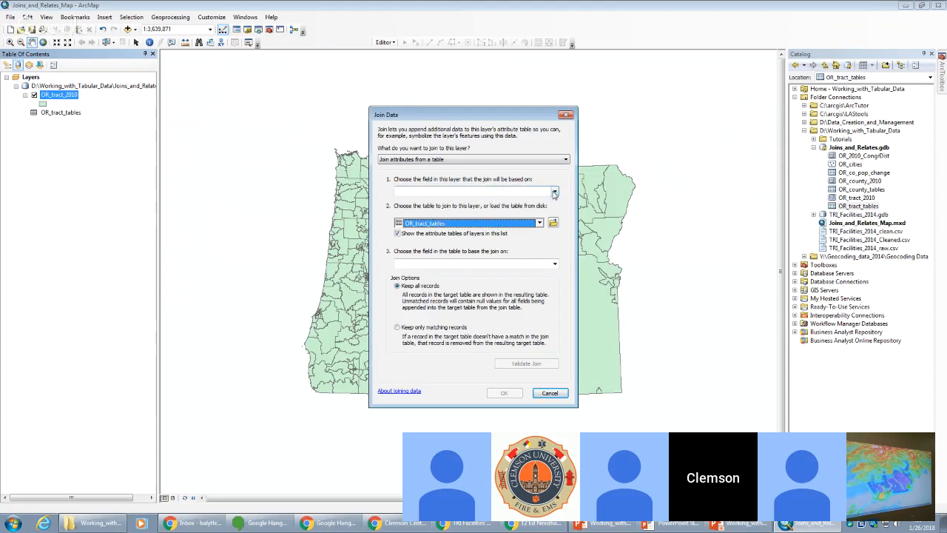
{"action": "left_click", "coordinate": [554, 192]}
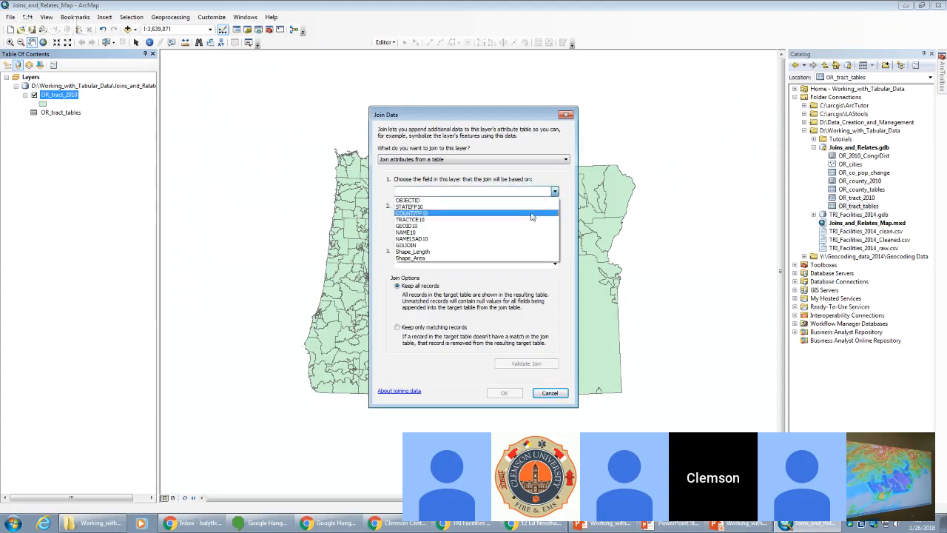
{"action": "left_click", "coordinate": [413, 247]}
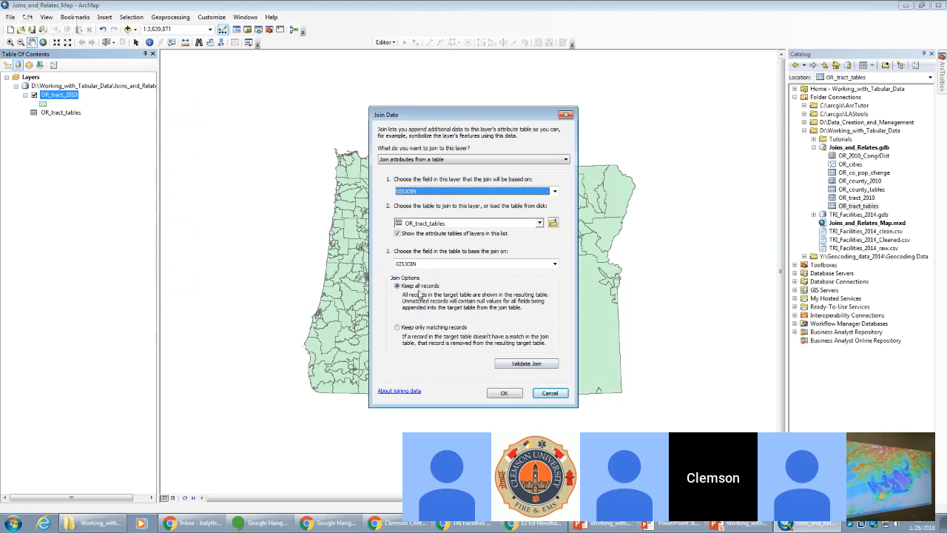
- Validate the GISJOIN join, close the validation report and apply the join with all records kept
{"action": "left_click", "coordinate": [512, 364]}
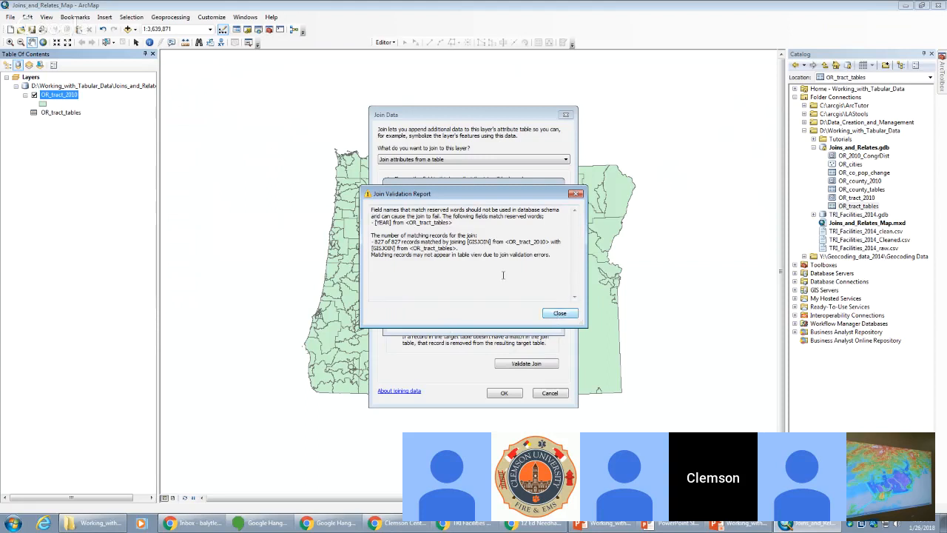
{"action": "left_click", "coordinate": [560, 313]}
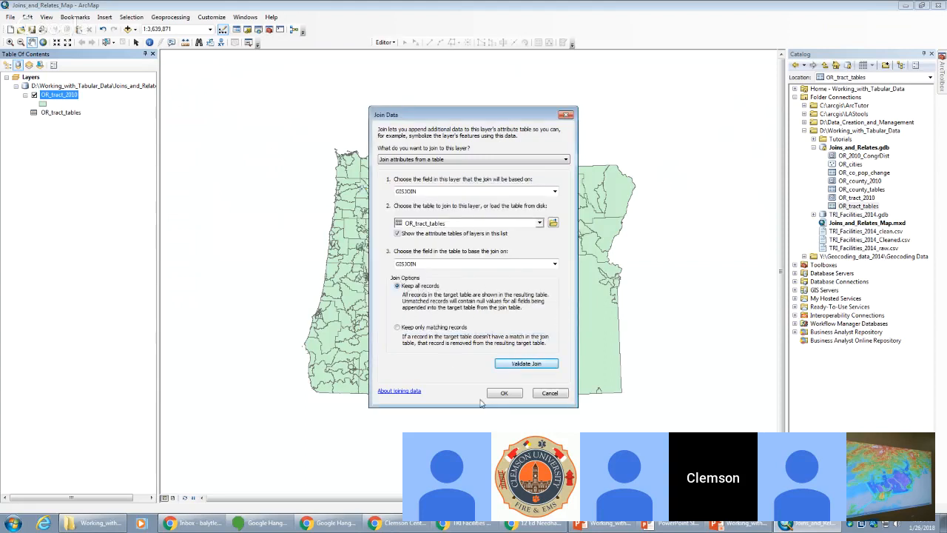
{"action": "left_click", "coordinate": [504, 395]}
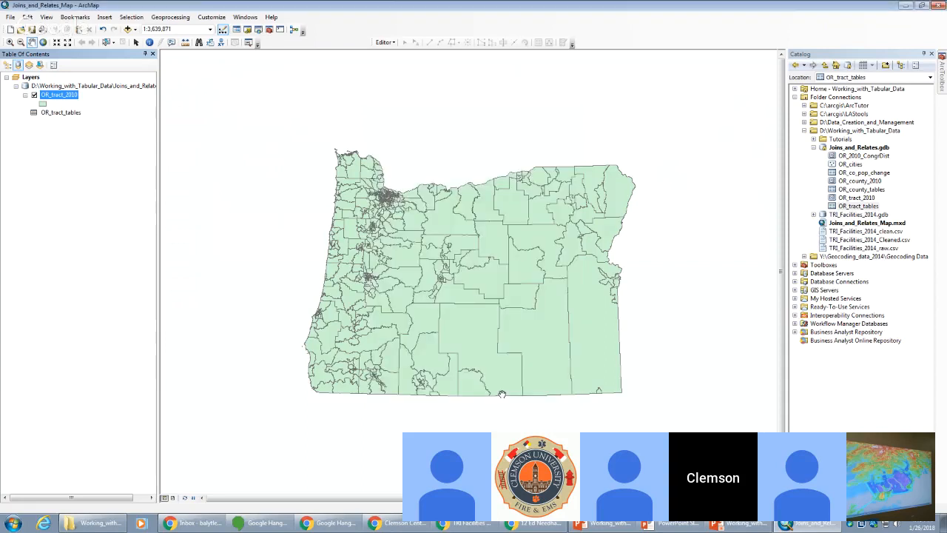
- Open the OR_tract_2010 attribute table and examine the fields appended from OR_tract_tables, from OBJECTID through the population counts
{"action": "right_click", "coordinate": [54, 97]}
{"action": "left_click", "coordinate": [71, 124]}
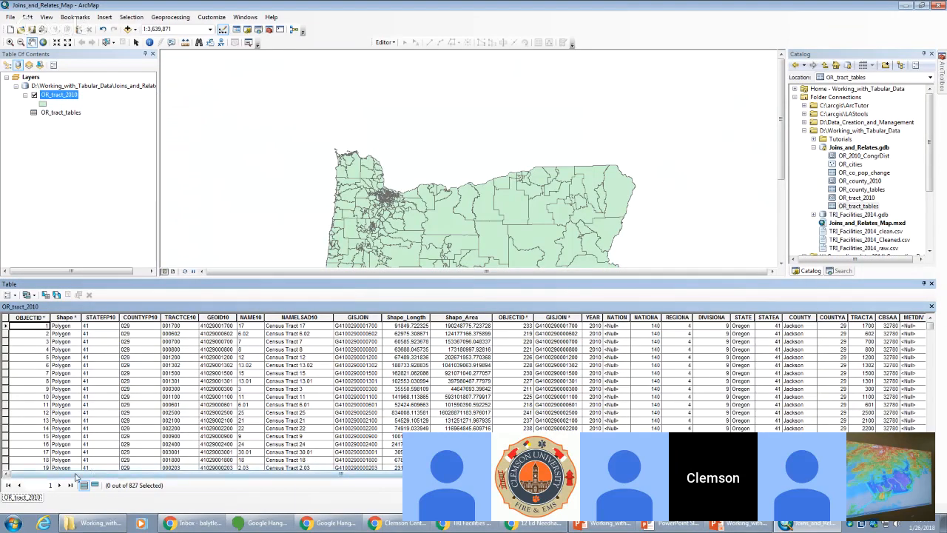
{"action": "left_click_drag", "start_coordinate": [75, 475], "coordinate": [320, 476]}
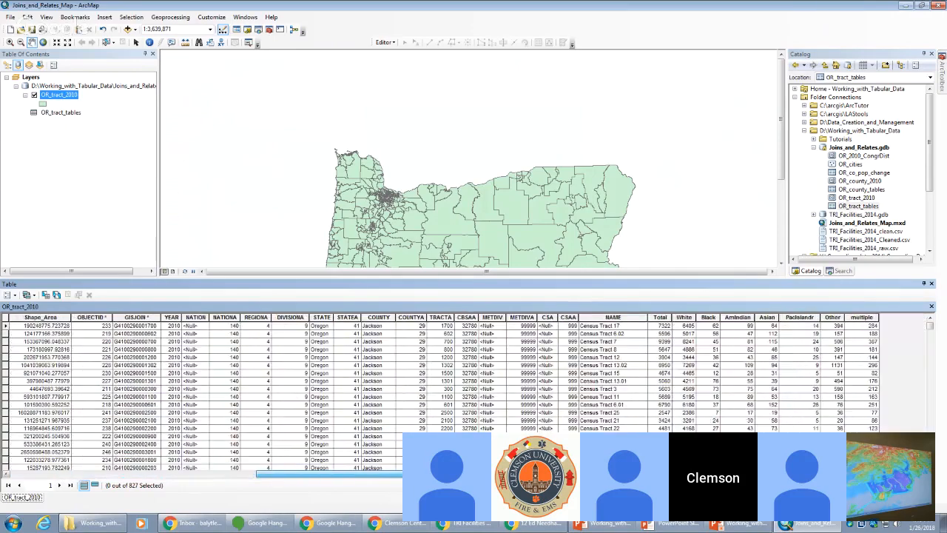
{"action": "mouse_move", "coordinate": [406, 476]}
{"action": "left_mouse_down"}
{"action": "mouse_move", "coordinate": [123, 485]}
{"action": "mouse_move", "coordinate": [404, 489]}
{"action": "left_mouse_up"}
{"action": "left_click_drag", "start_coordinate": [344, 493], "coordinate": [395, 475]}
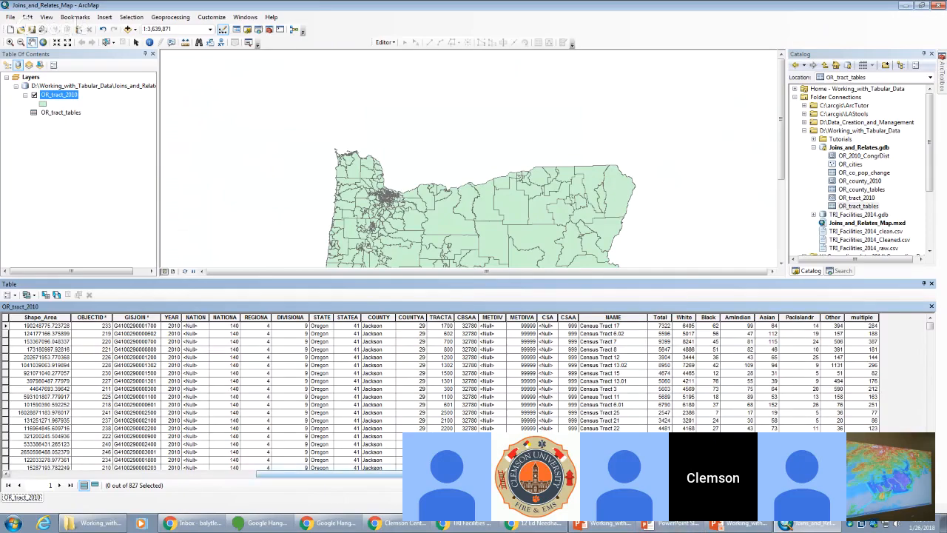
{"action": "left_click_drag", "start_coordinate": [619, 474], "coordinate": [372, 475]}
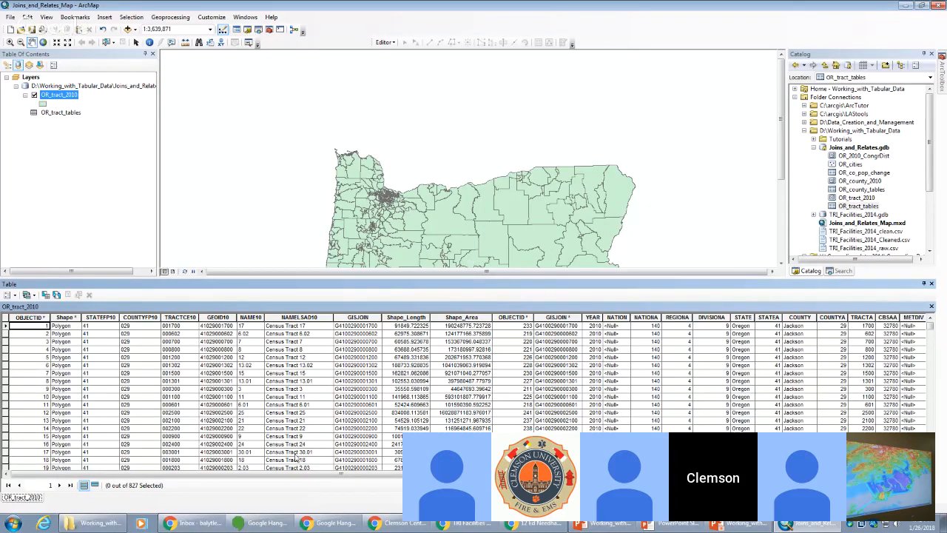
{"action": "left_click_drag", "start_coordinate": [318, 473], "coordinate": [566, 473]}
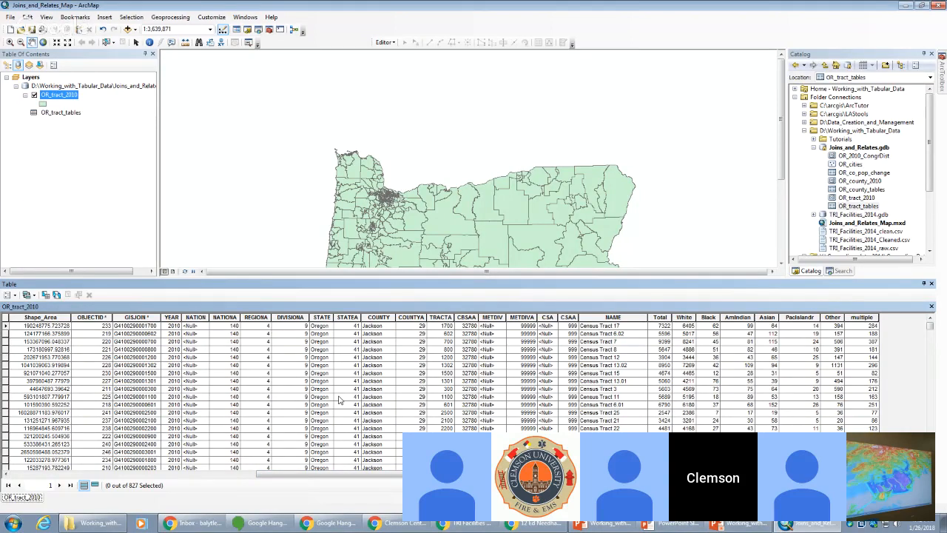
- Remove all joins from the OR_tract_2010 layer
{"action": "right_click", "coordinate": [49, 96]}
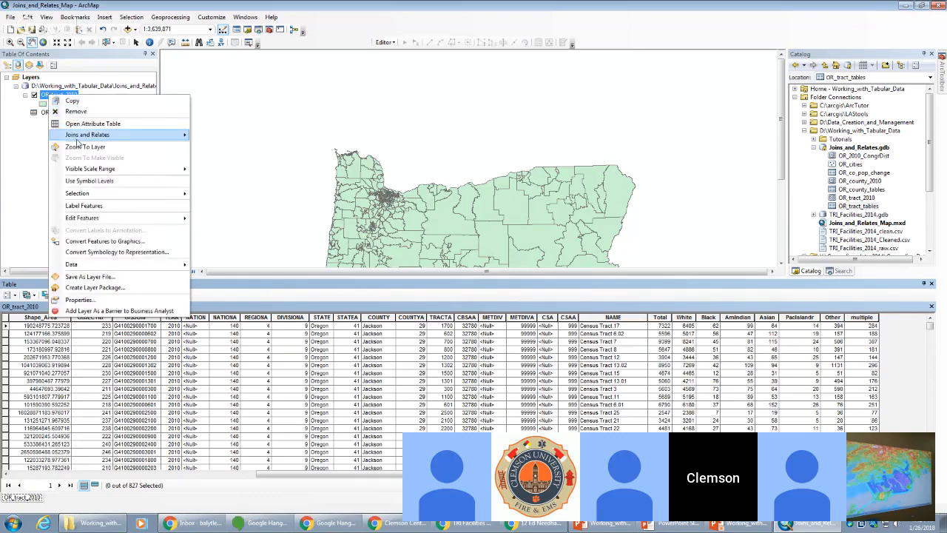
{"action": "mouse_move", "coordinate": [96, 136]}
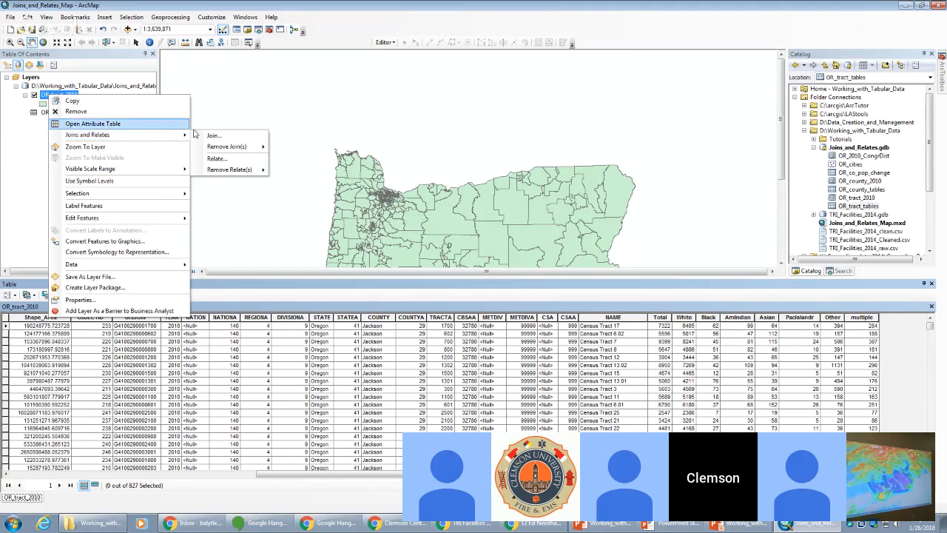
{"action": "mouse_move", "coordinate": [222, 149]}
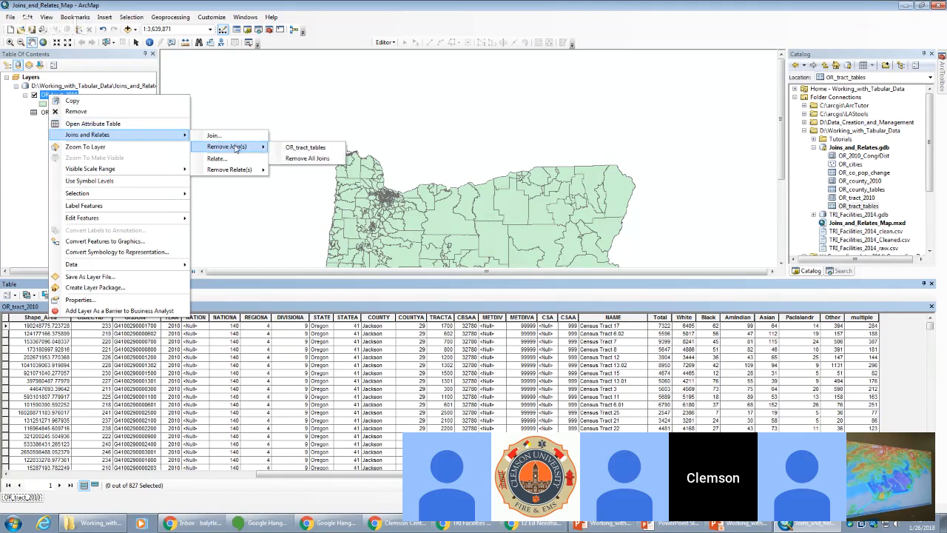
{"action": "left_click", "coordinate": [308, 159]}
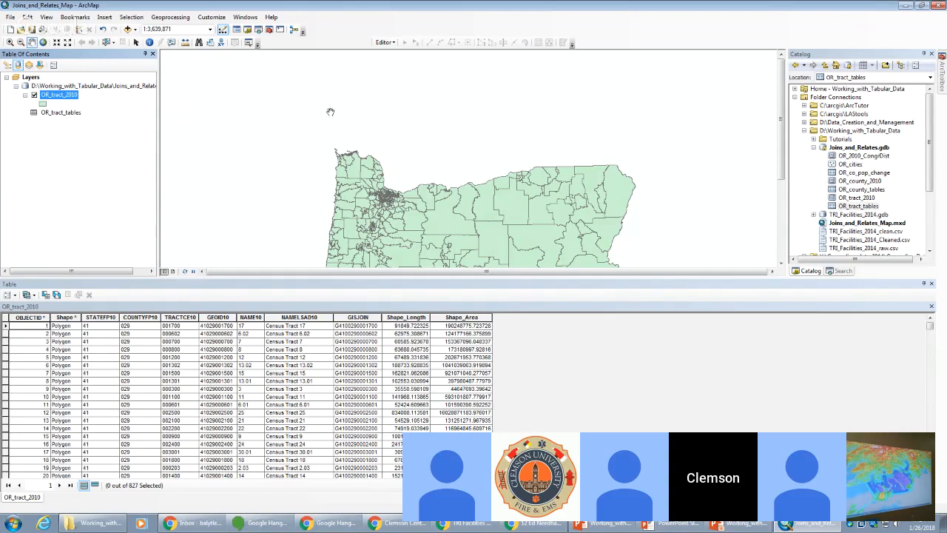
- Join the OR_tract_tables table to the OR_tract_2010 layer based on the GISJOIN field, keeping all records
{"action": "right_click", "coordinate": [65, 99]}
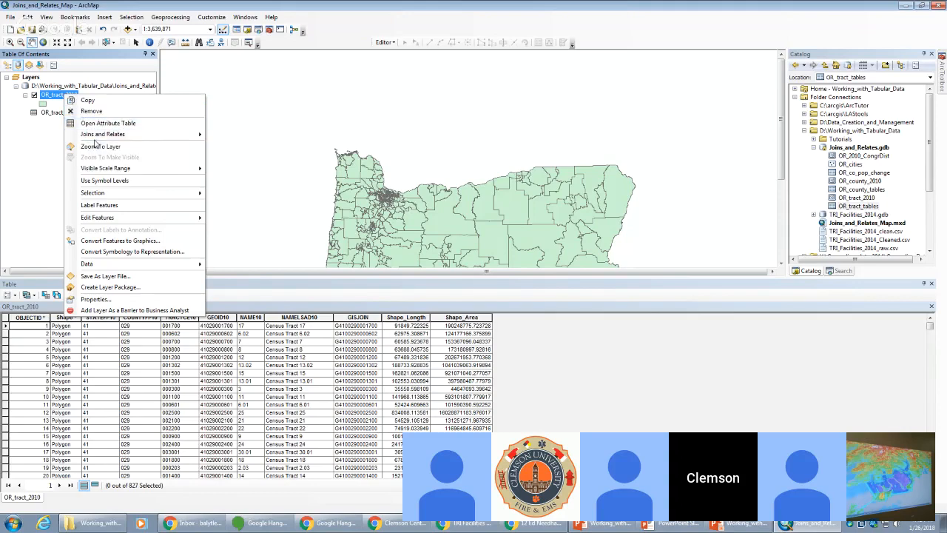
{"action": "mouse_move", "coordinate": [178, 134]}
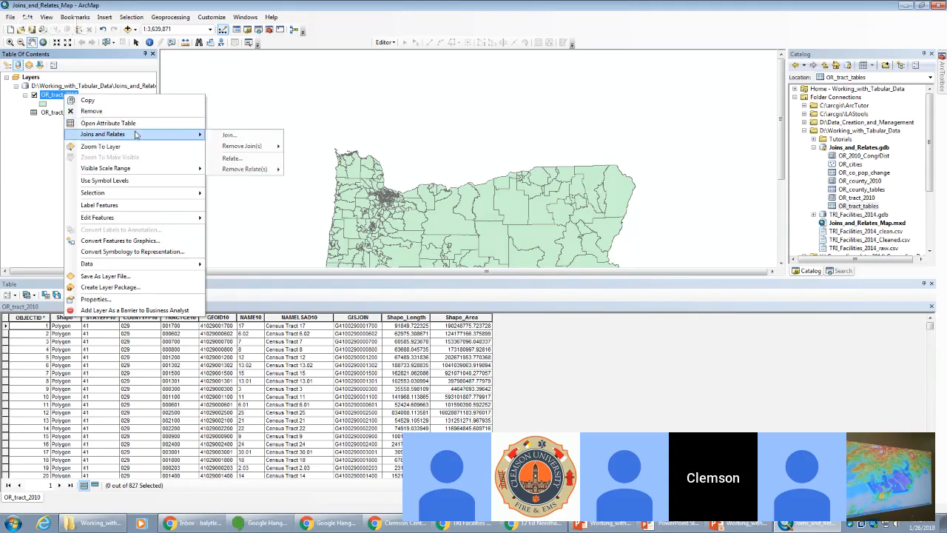
{"action": "left_click", "coordinate": [216, 138]}
{"action": "left_click", "coordinate": [558, 194]}
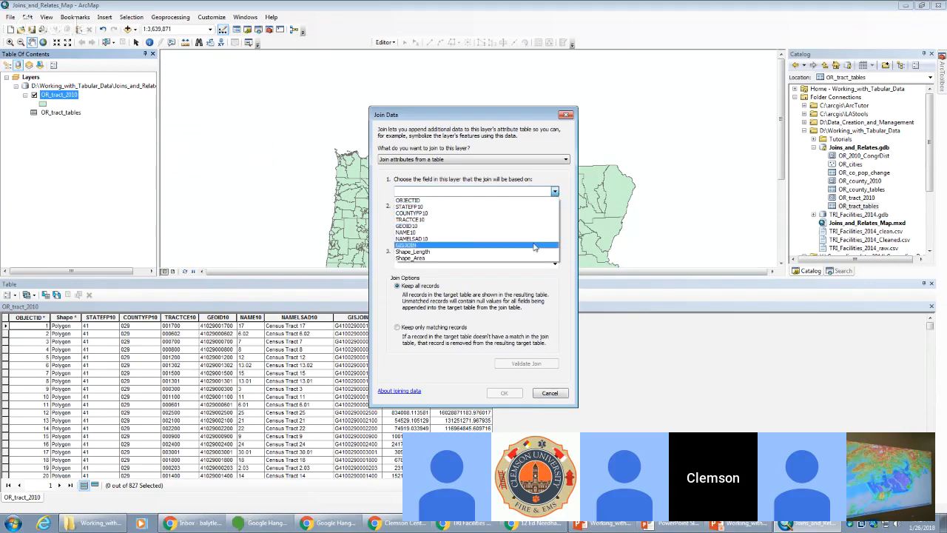
{"action": "left_click", "coordinate": [534, 246]}
{"action": "left_click", "coordinate": [509, 394]}
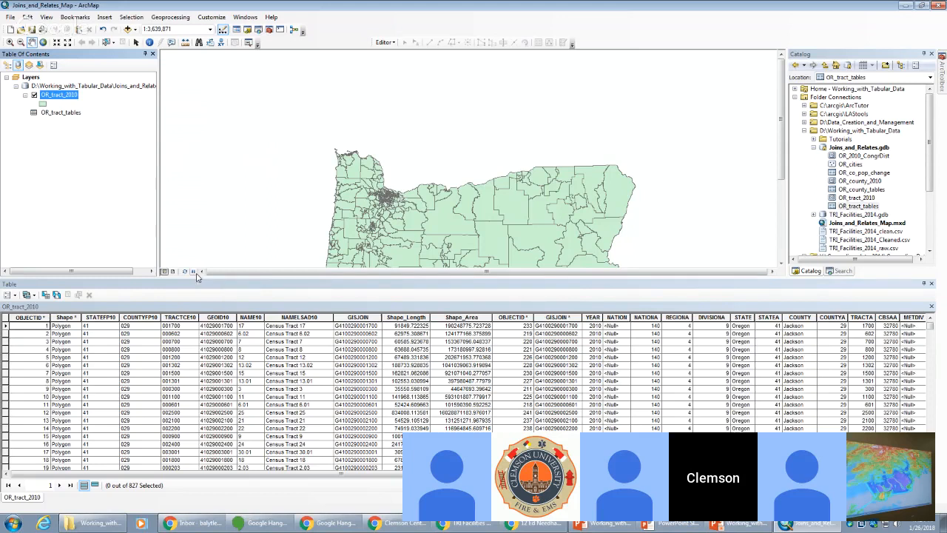
- Recenter Oregon in the map view and shrink the table area so that the whole state fits
{"action": "right_click", "coordinate": [52, 96]}
{"action": "mouse_move", "coordinate": [106, 266]}
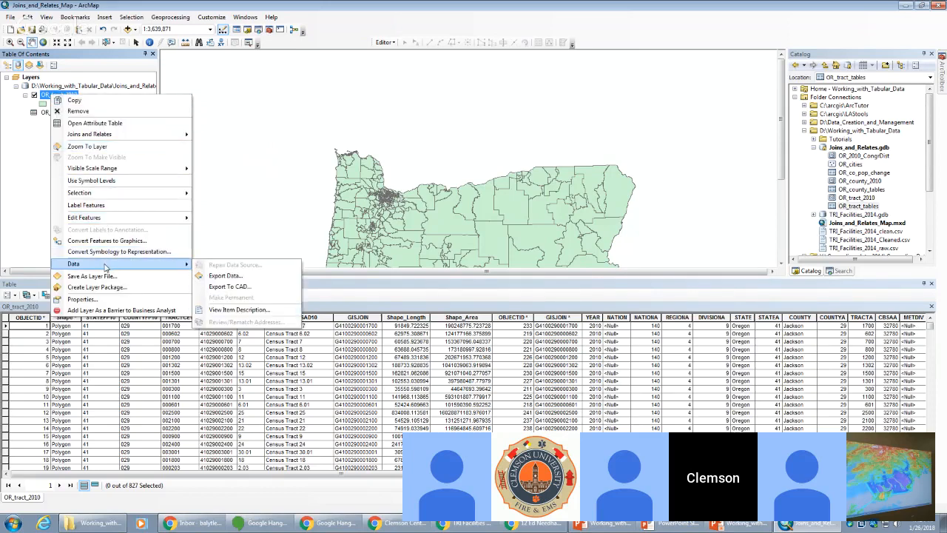
{"action": "left_click_drag", "start_coordinate": [254, 89], "coordinate": [360, 123]}
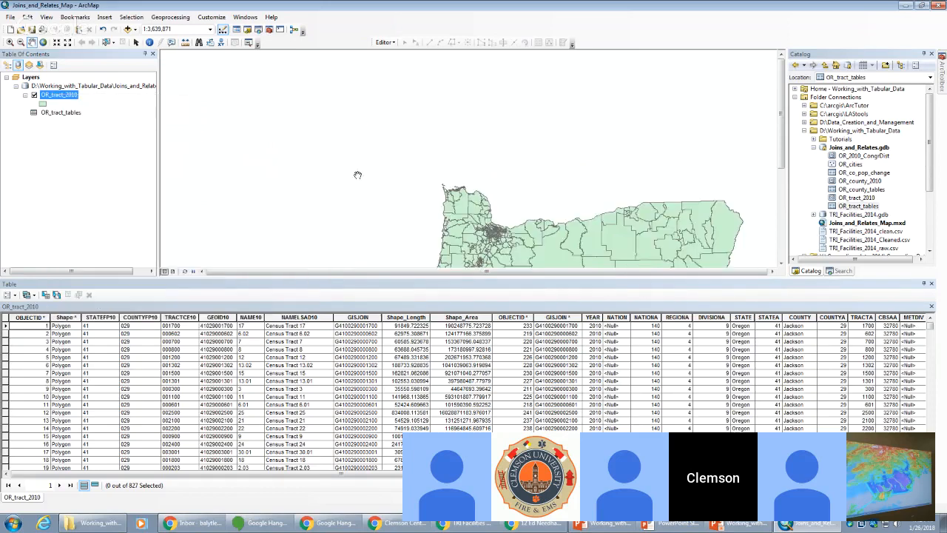
{"action": "left_click_drag", "start_coordinate": [452, 236], "coordinate": [367, 116]}
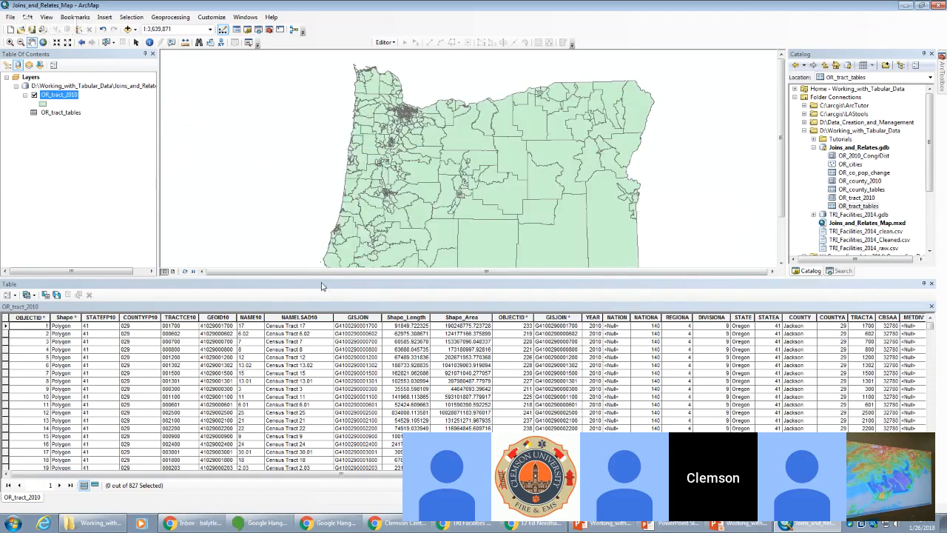
{"action": "left_click_drag", "start_coordinate": [320, 278], "coordinate": [325, 328]}
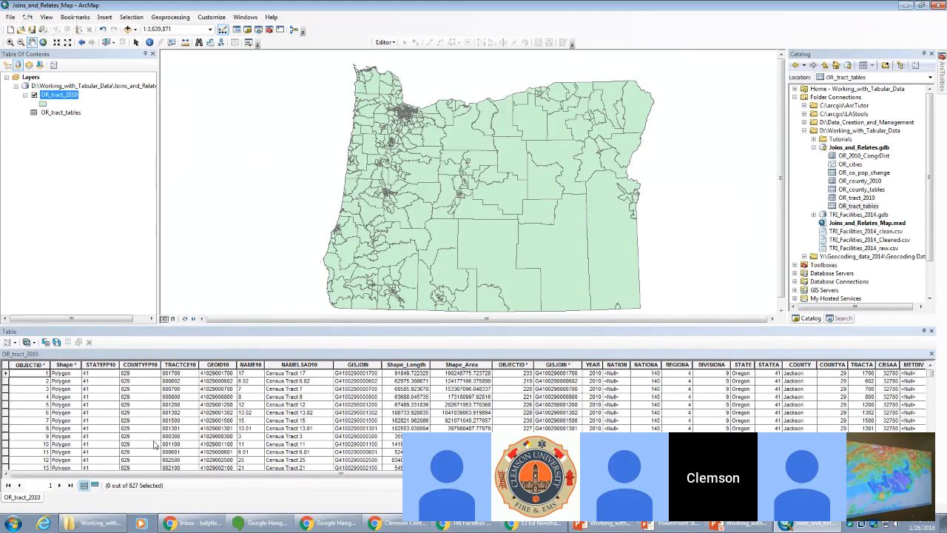
- Open the OR_tract_tables table for comparison and return to the joined OR_tract_2010 attribute table
{"action": "left_click", "coordinate": [62, 114], "text": "ctrl"}
{"action": "right_click", "coordinate": [63, 114]}
{"action": "left_click", "coordinate": [72, 122]}
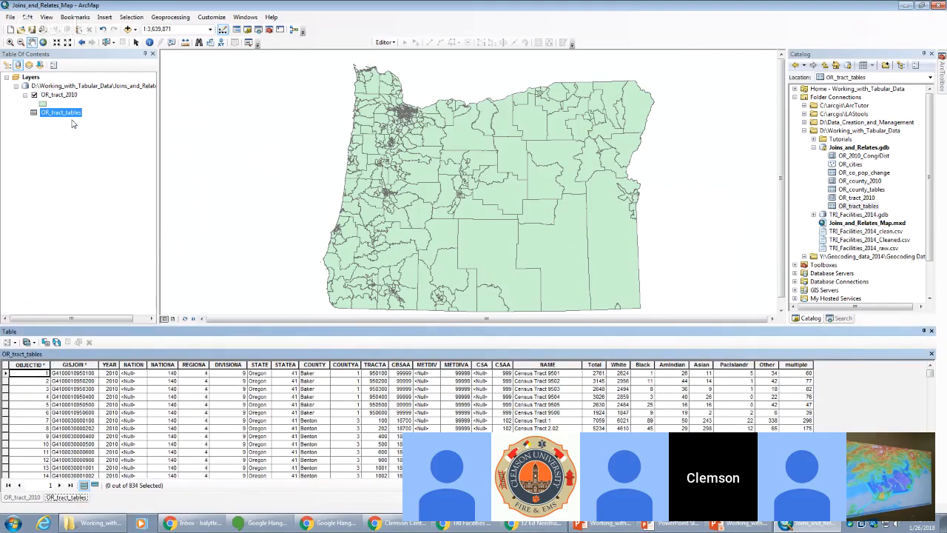
{"action": "left_click", "coordinate": [33, 497]}
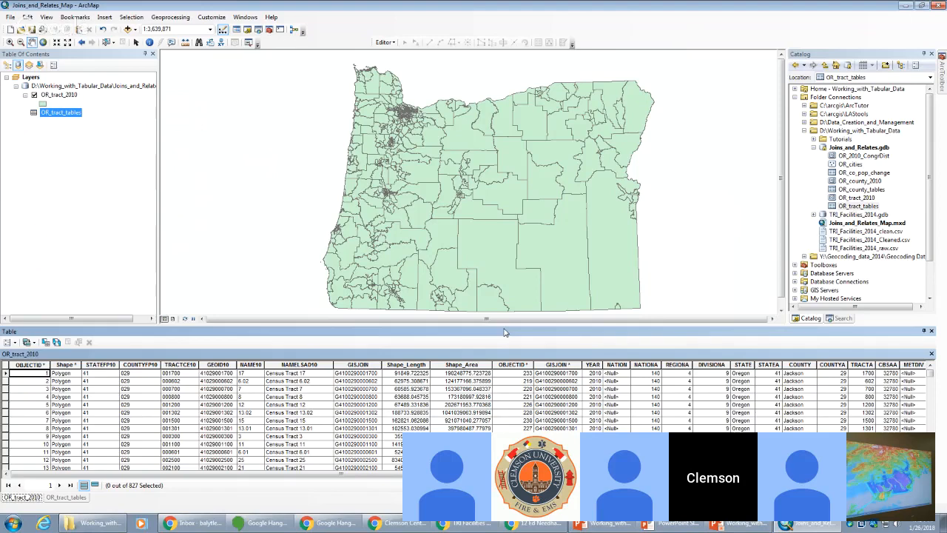
{"action": "mouse_move", "coordinate": [481, 475]}
{"action": "left_mouse_down"}
{"action": "mouse_move", "coordinate": [729, 475]}
{"action": "mouse_move", "coordinate": [475, 474]}
{"action": "left_mouse_up"}
- Add the OR_co_pop_change table from Joins_and_Relates.gdb to the map
{"action": "left_click", "coordinate": [844, 149]}
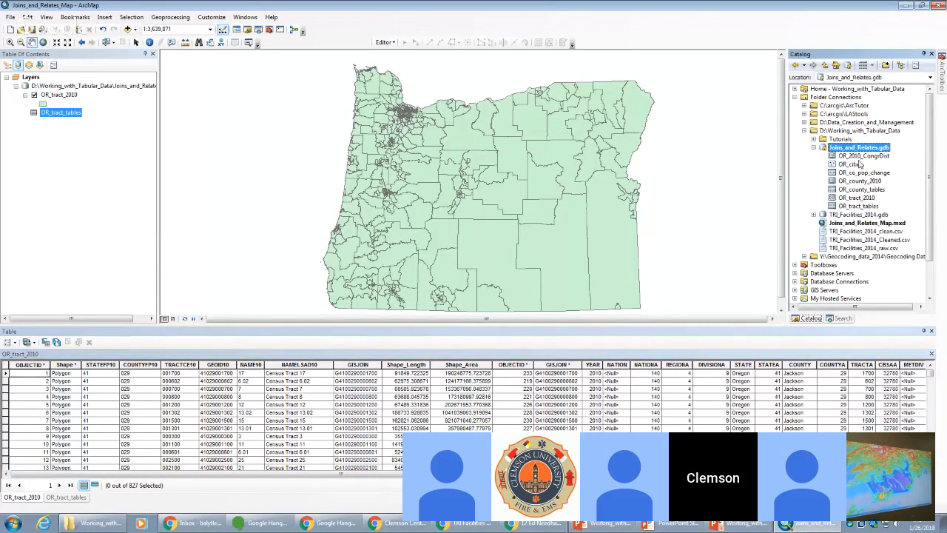
{"action": "left_click", "coordinate": [860, 173]}
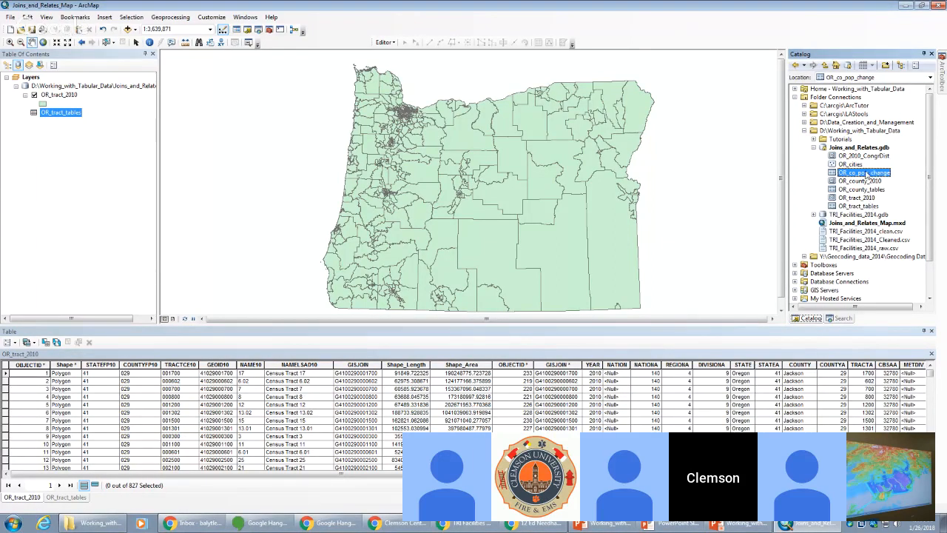
{"action": "left_click_drag", "start_coordinate": [865, 175], "coordinate": [353, 157]}
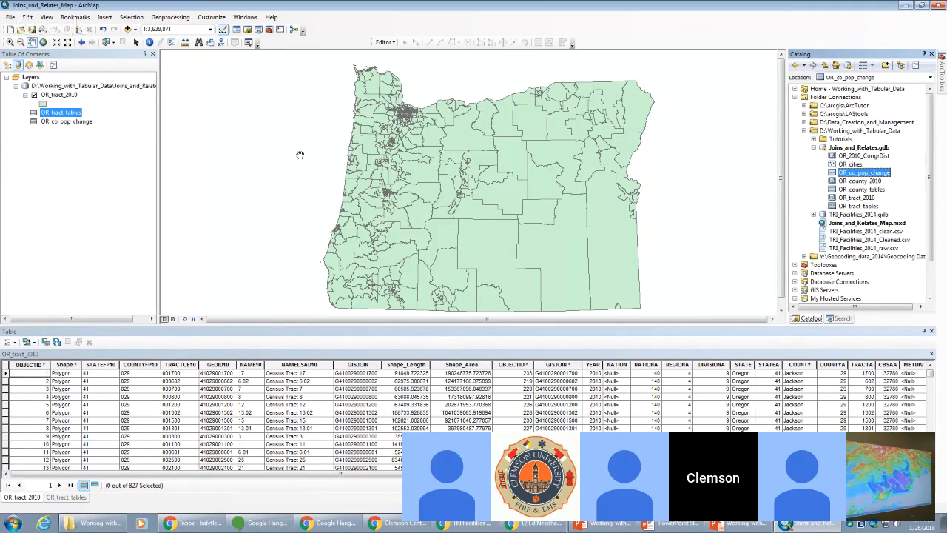
- Open the OR_co_pop_change table and examine its Unit field and the F2, F3, Number and Percent fields
{"action": "right_click", "coordinate": [53, 125]}
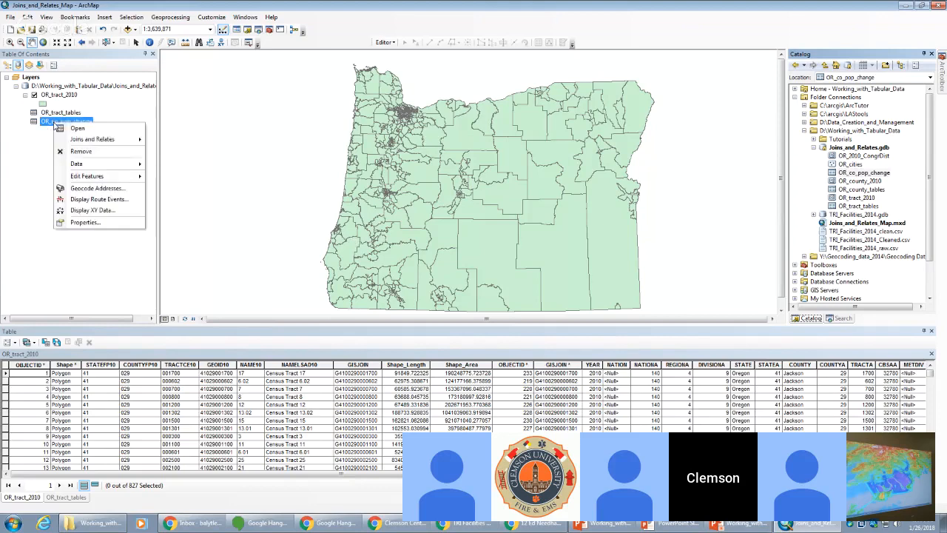
{"action": "left_click", "coordinate": [65, 130]}
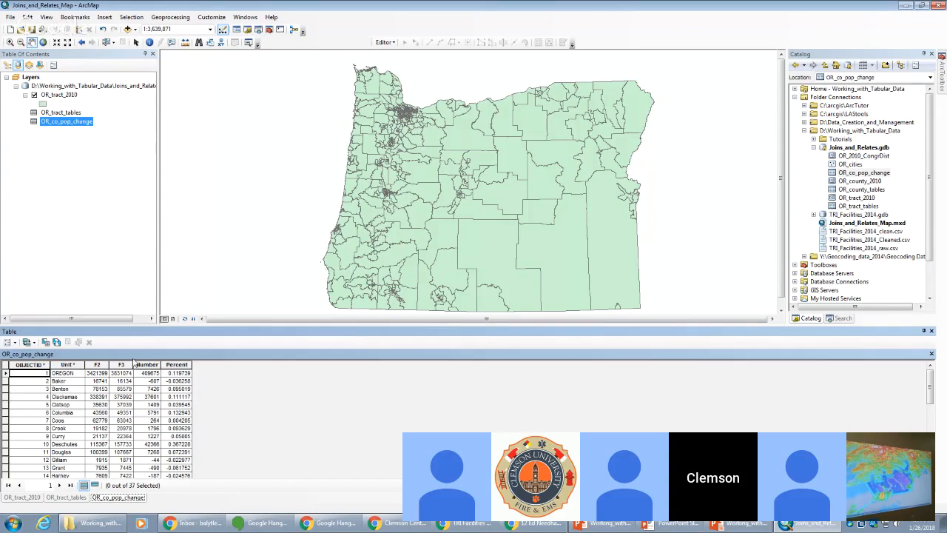
{"action": "scroll", "coordinate": [119, 378], "scroll_direction": "down", "scroll_amount": 8}
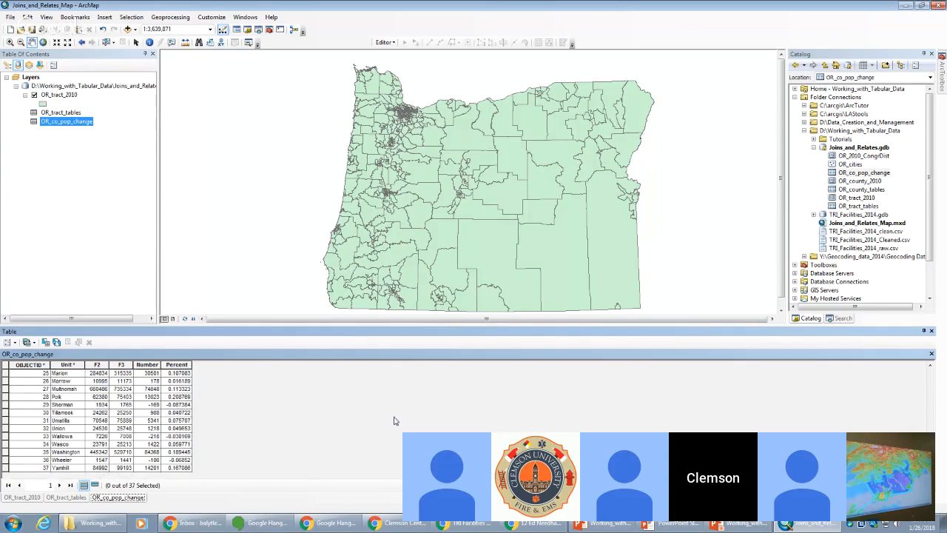
{"action": "scroll", "coordinate": [395, 416], "scroll_direction": "up", "scroll_amount": 8}
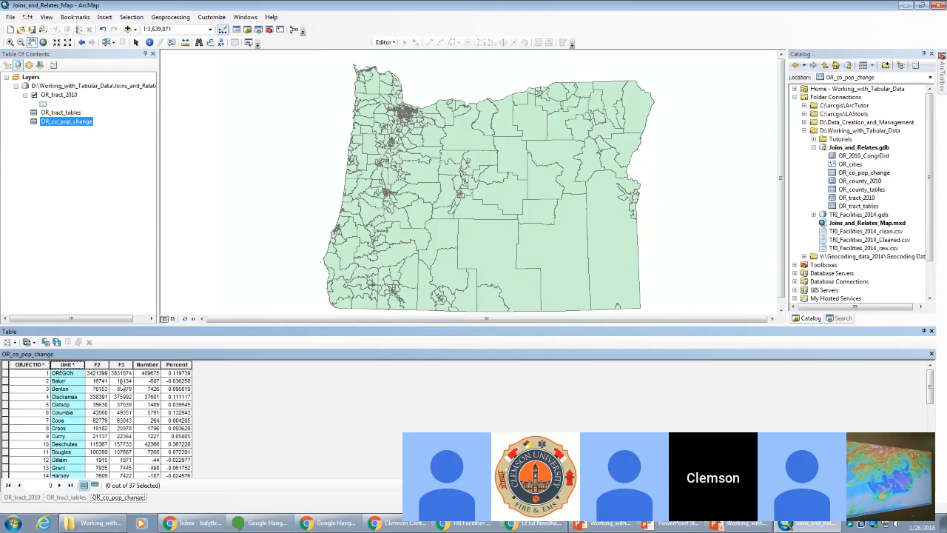
{"action": "left_click_drag", "start_coordinate": [97, 364], "coordinate": [170, 365]}
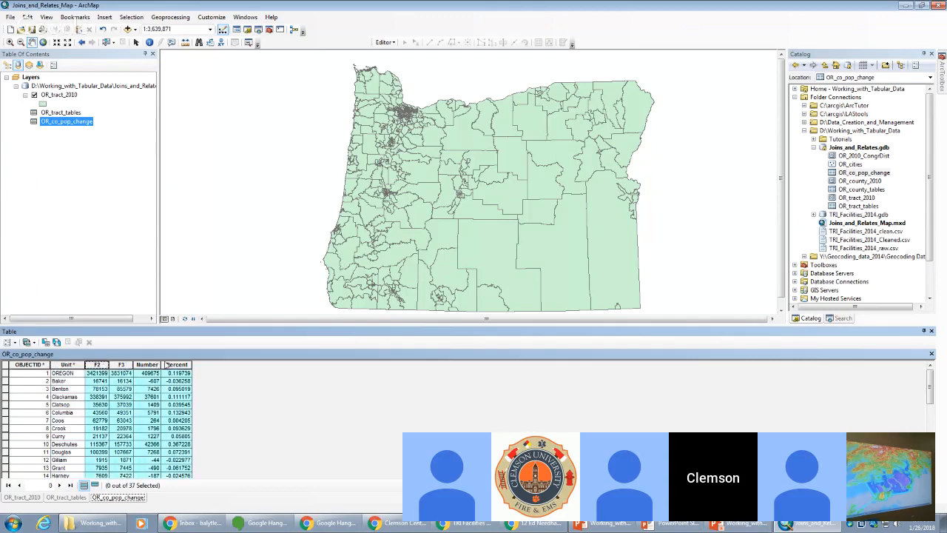
{"action": "left_click", "coordinate": [69, 405]}
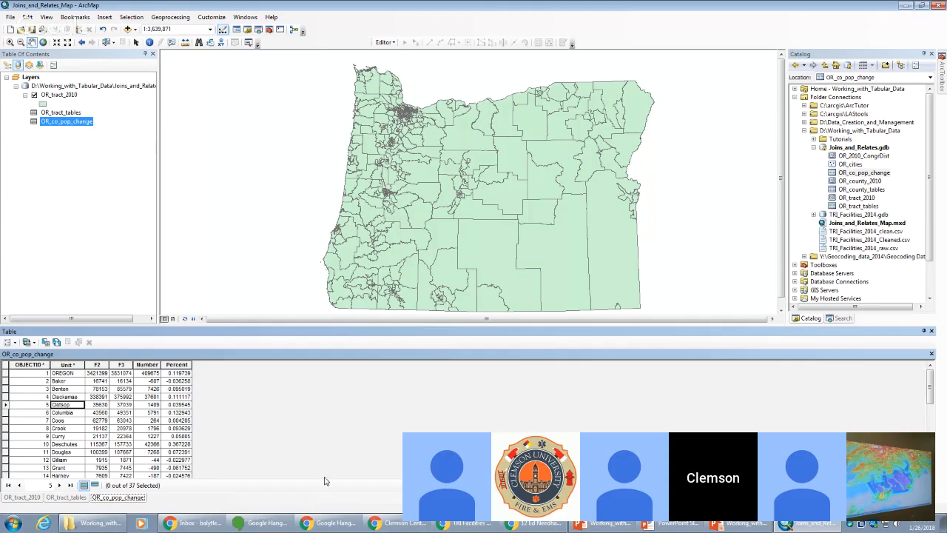
- Look through the joined OR_tract_2010 attribute table for a field holding county names and examine its COUNTY values
{"action": "left_click", "coordinate": [67, 96]}
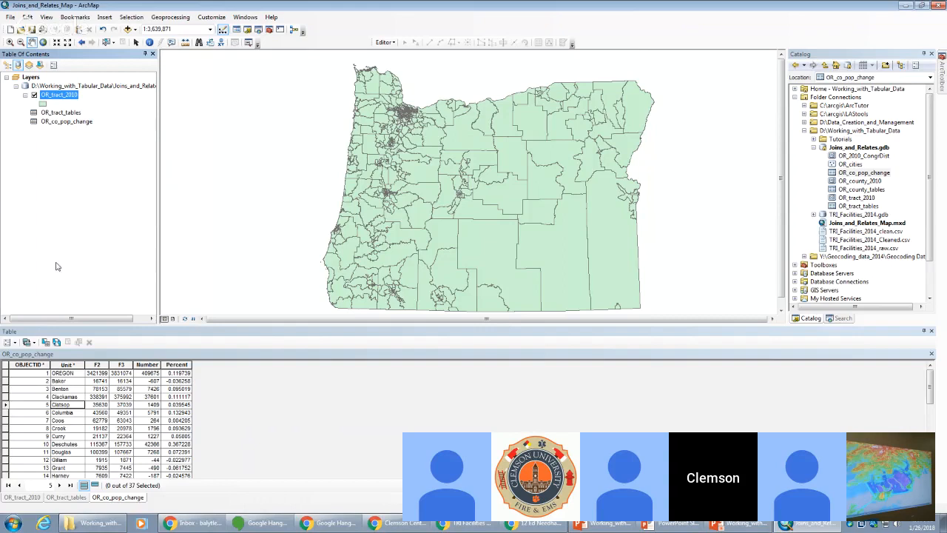
{"action": "left_click", "coordinate": [22, 497]}
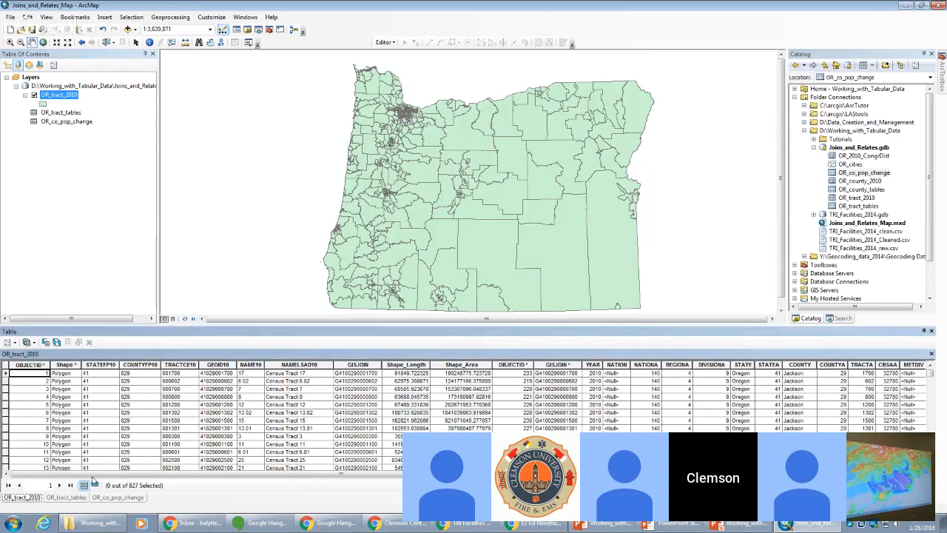
{"action": "left_click_drag", "start_coordinate": [185, 475], "coordinate": [385, 474]}
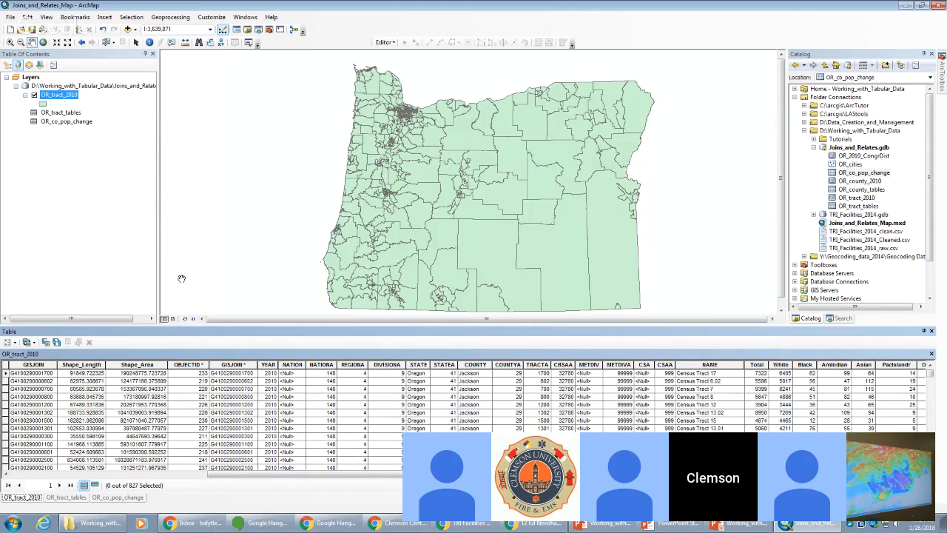
{"action": "left_click_drag", "start_coordinate": [249, 476], "coordinate": [23, 484]}
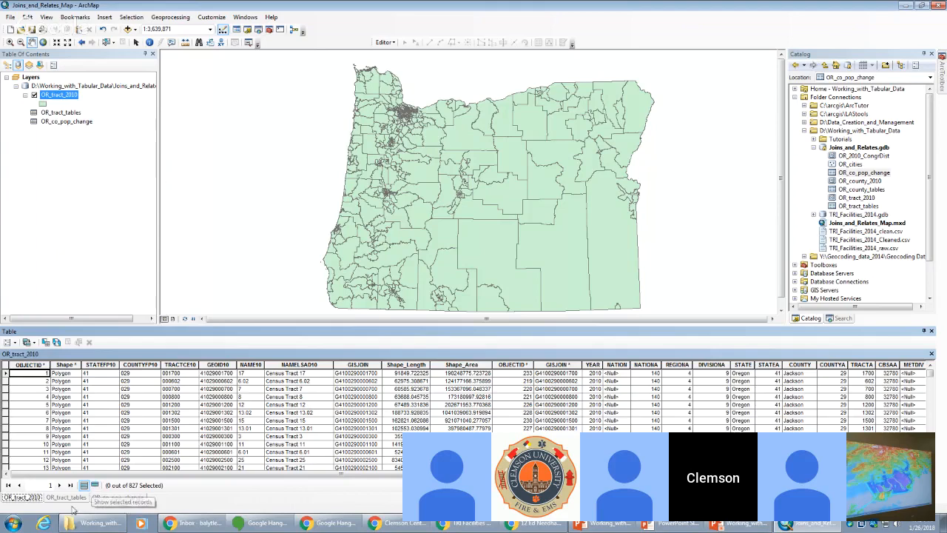
{"action": "left_click_drag", "start_coordinate": [128, 476], "coordinate": [363, 461]}
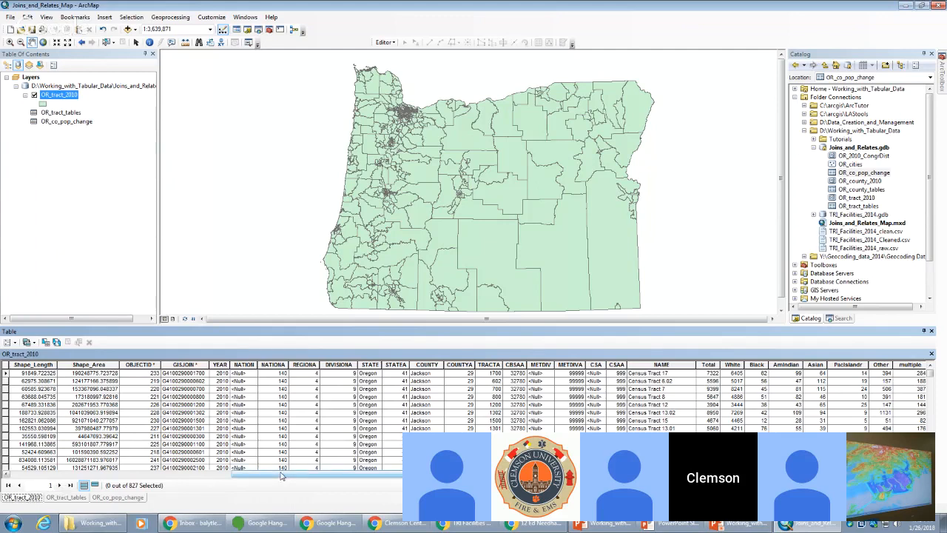
{"action": "double_click", "coordinate": [426, 364]}
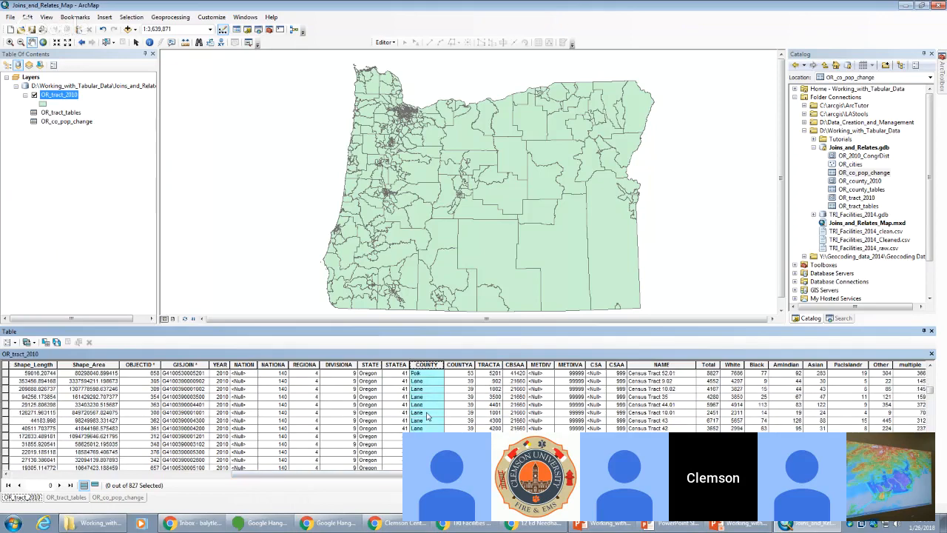
- Examine the county names in the Unit field of OR_co_pop_change as a match for the COUNTY field
{"action": "left_click", "coordinate": [116, 497]}
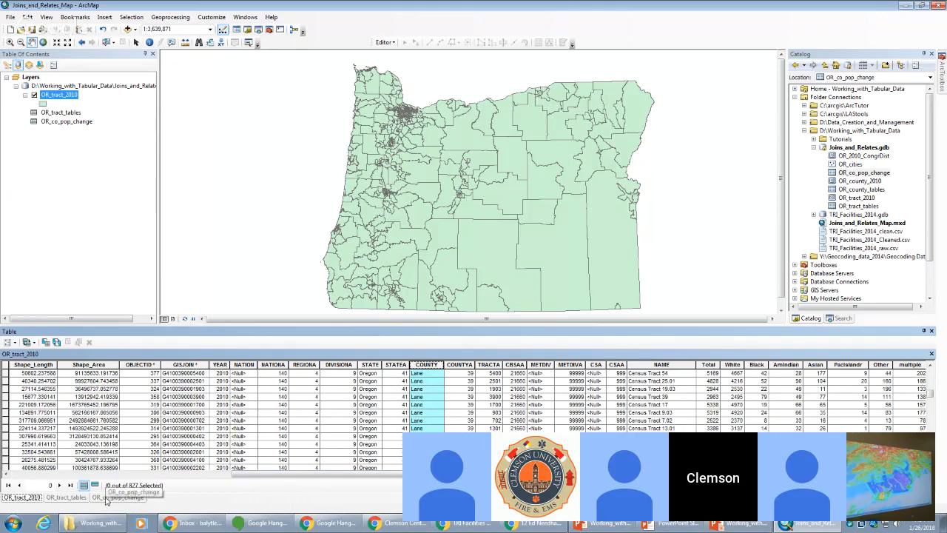
{"action": "left_click", "coordinate": [66, 364]}
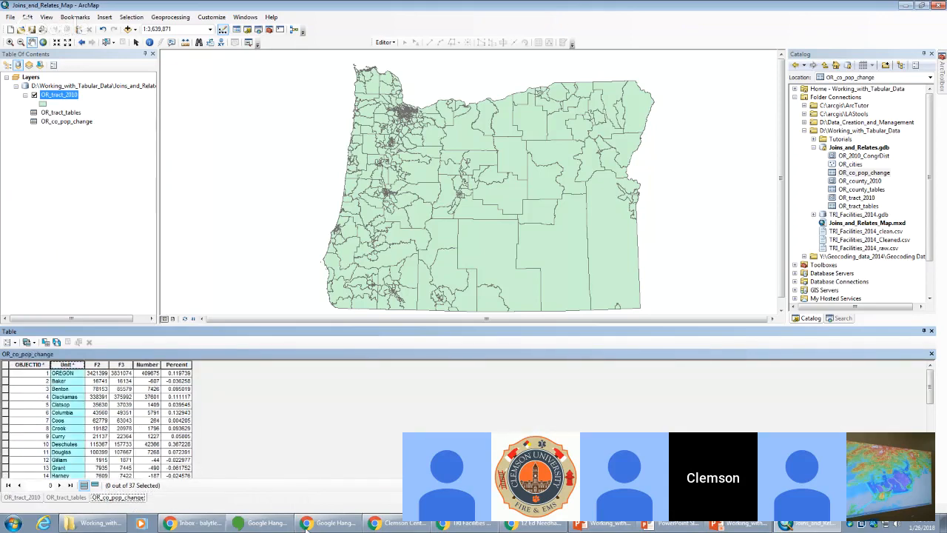
{"action": "scroll", "coordinate": [74, 400], "scroll_direction": "down", "scroll_amount": 6}
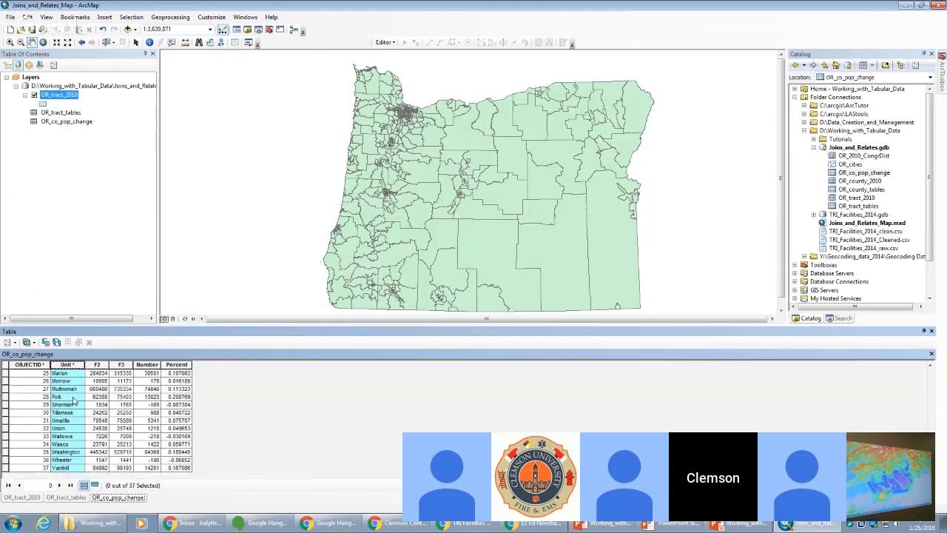
{"action": "scroll", "coordinate": [85, 414], "scroll_direction": "up", "scroll_amount": 3}
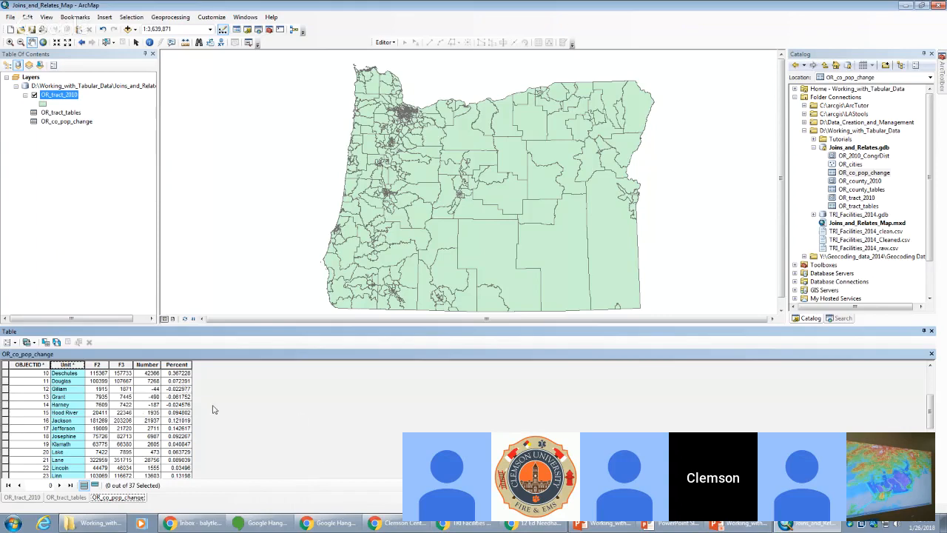
- Join OR_co_pop_change to OR_tract_2010 by matching COUNTY to Unit, keeping all records and validating the join first
{"action": "left_click", "coordinate": [27, 497]}
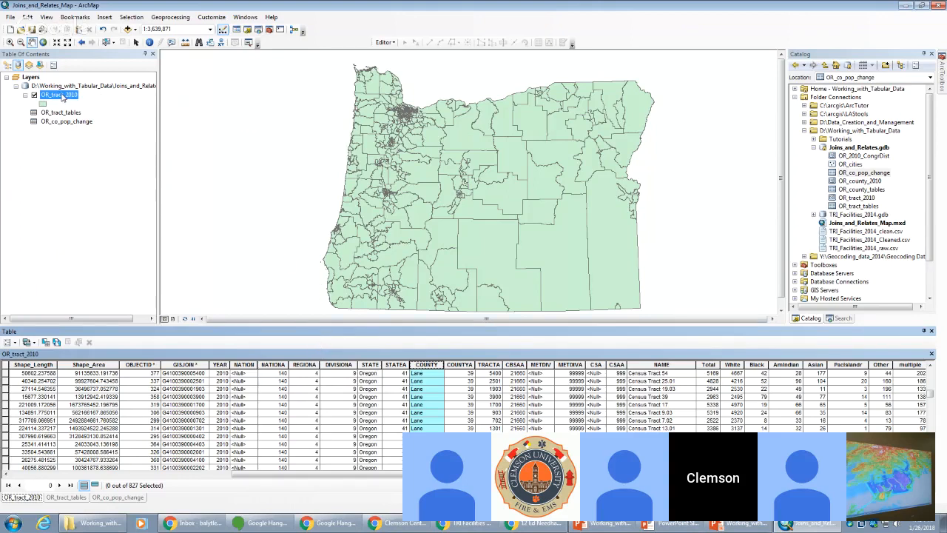
{"action": "right_click", "coordinate": [63, 98]}
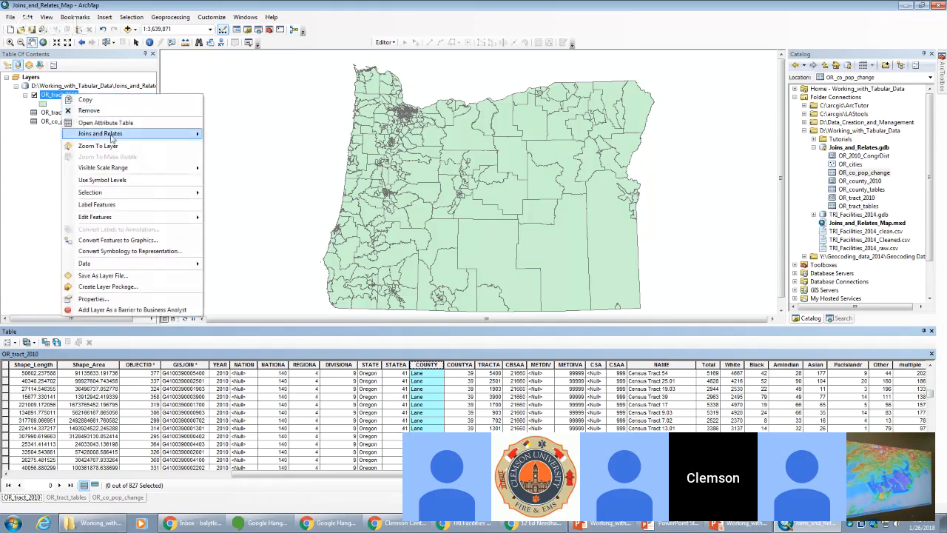
{"action": "mouse_move", "coordinate": [119, 140]}
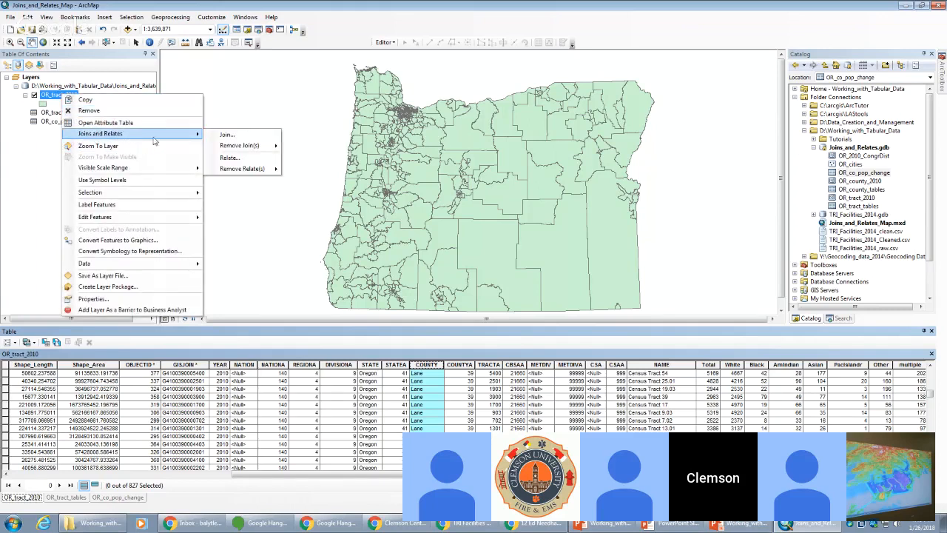
{"action": "left_click", "coordinate": [227, 136]}
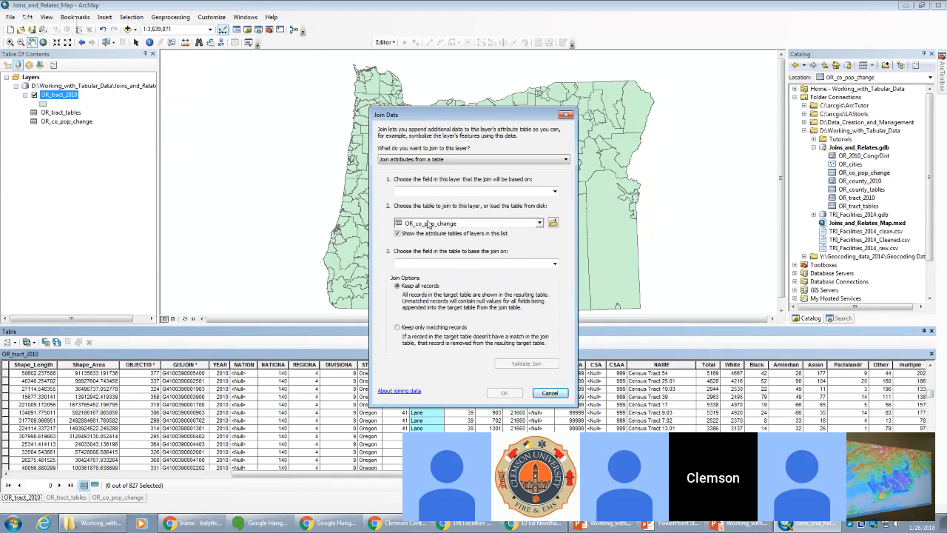
{"action": "left_click", "coordinate": [555, 191]}
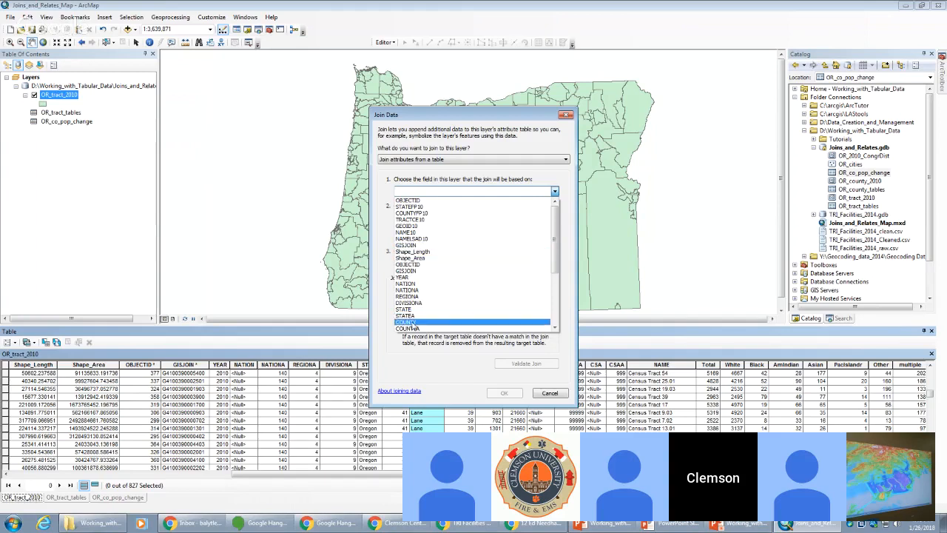
{"action": "left_click", "coordinate": [415, 326]}
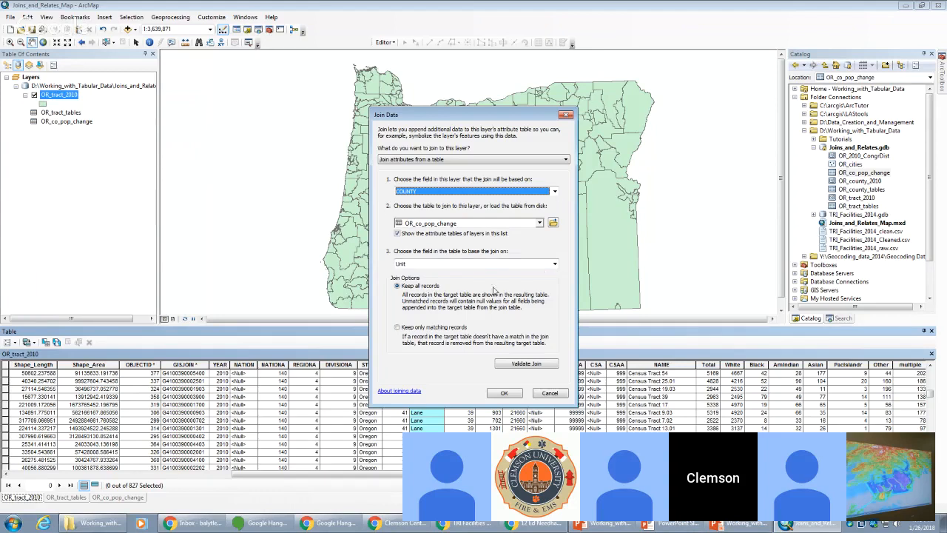
{"action": "left_click", "coordinate": [515, 367]}
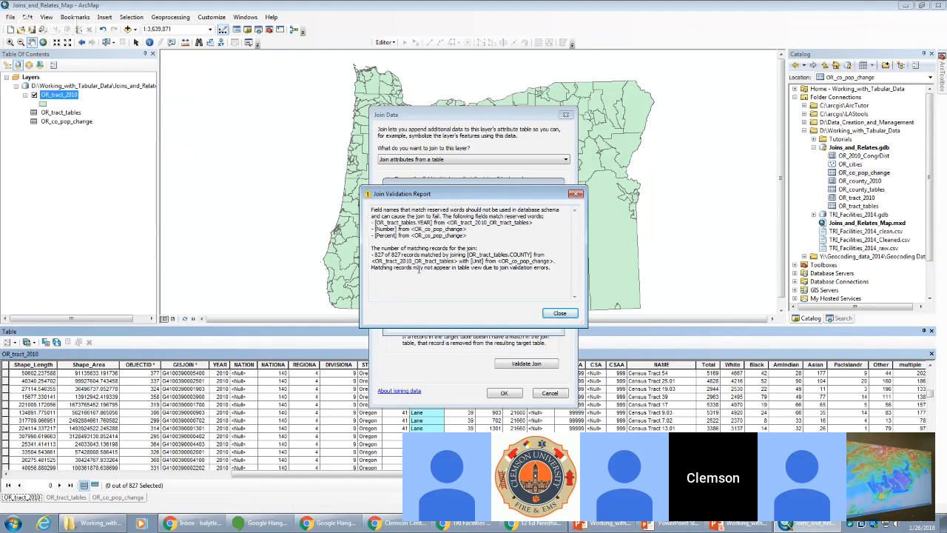
{"action": "left_click", "coordinate": [557, 313]}
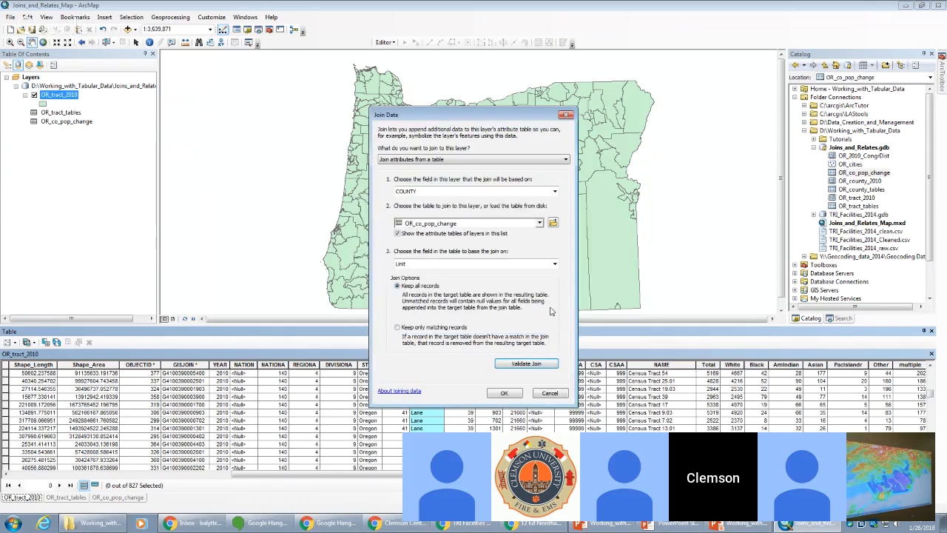
{"action": "left_click", "coordinate": [505, 393]}
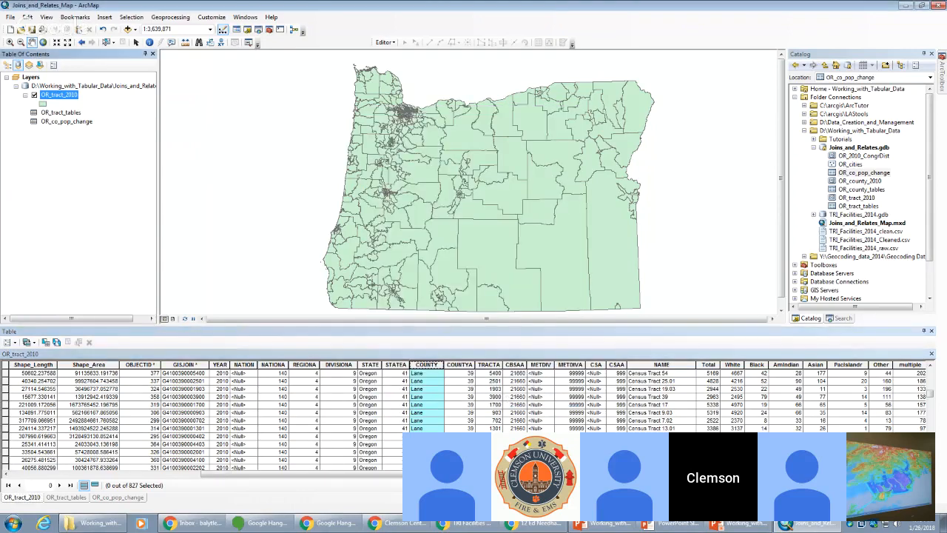
- Examine the joined Unit, F2, F3, Number and Percent fields across the different counties in the OR_tract_2010 attribute table
{"action": "left_click_drag", "start_coordinate": [548, 474], "coordinate": [673, 475]}
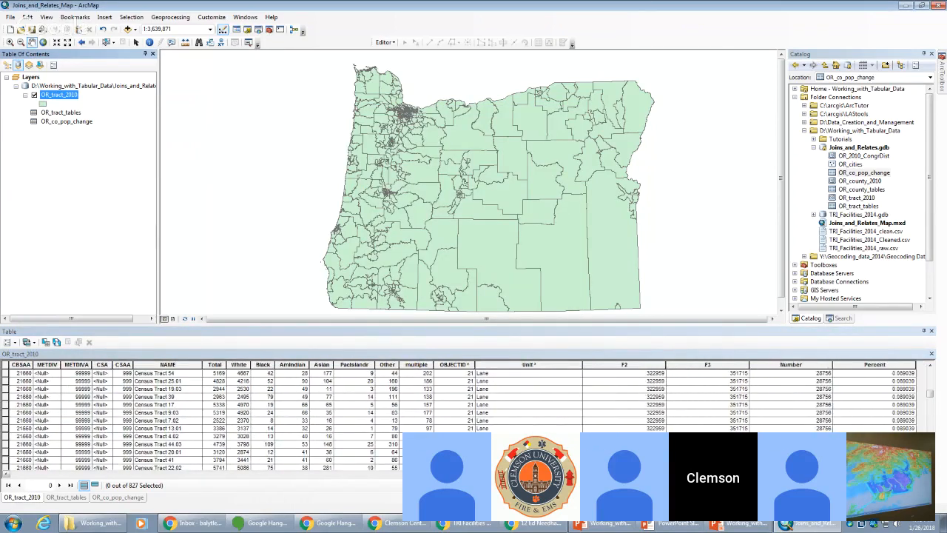
{"action": "left_click", "coordinate": [511, 365]}
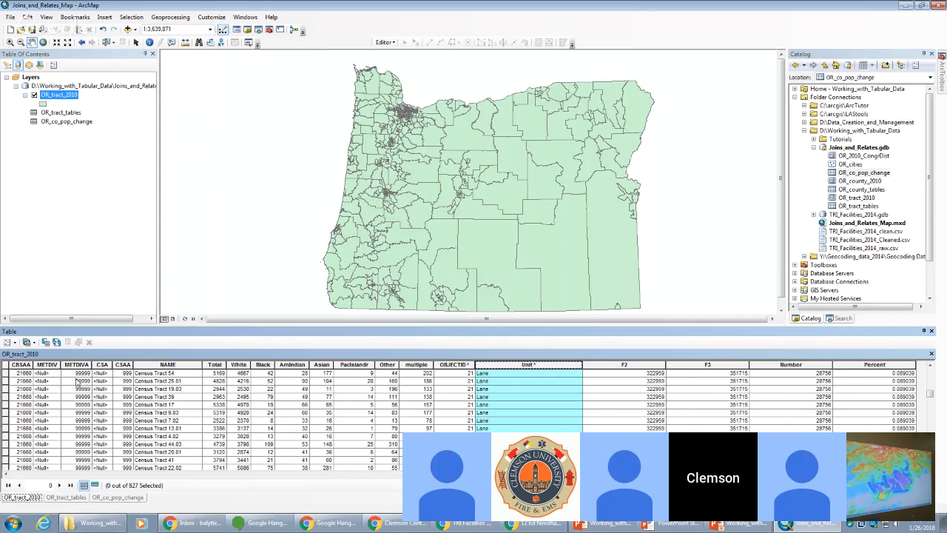
{"action": "scroll", "coordinate": [77, 381], "scroll_direction": "down", "scroll_amount": 3}
{"action": "scroll", "coordinate": [405, 392], "scroll_direction": "down", "scroll_amount": 10}
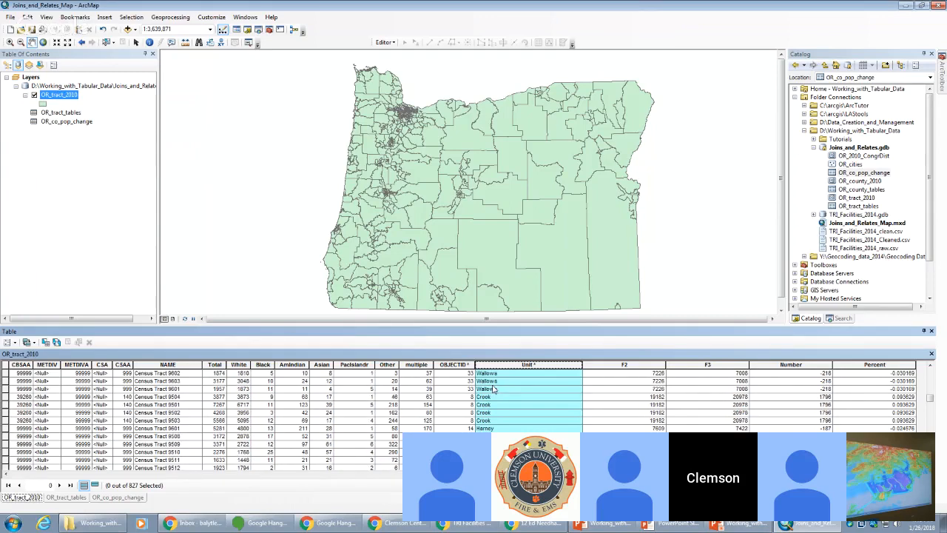
{"action": "scroll", "coordinate": [507, 390], "scroll_direction": "up", "scroll_amount": 3}
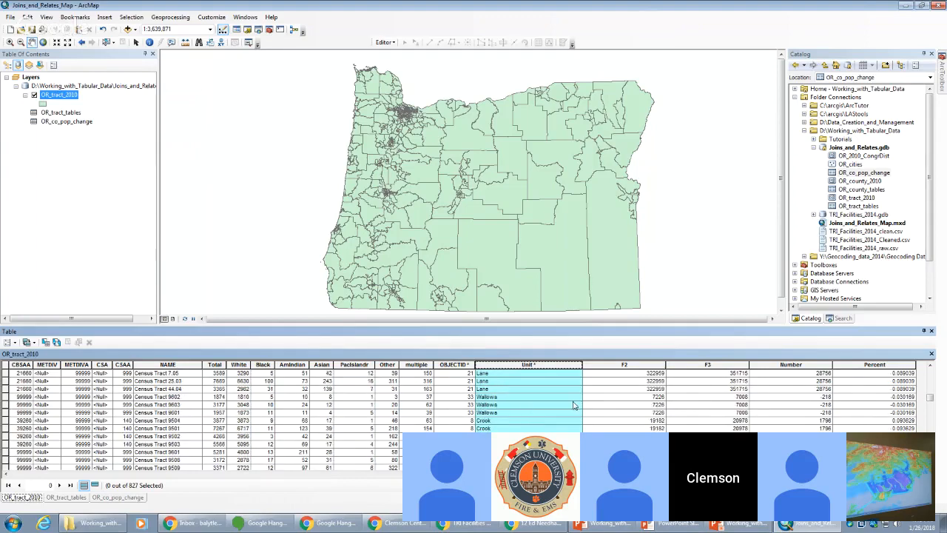
{"action": "scroll", "coordinate": [564, 415], "scroll_direction": "down", "scroll_amount": 4}
{"action": "scroll", "coordinate": [564, 415], "scroll_direction": "down", "scroll_amount": 8}
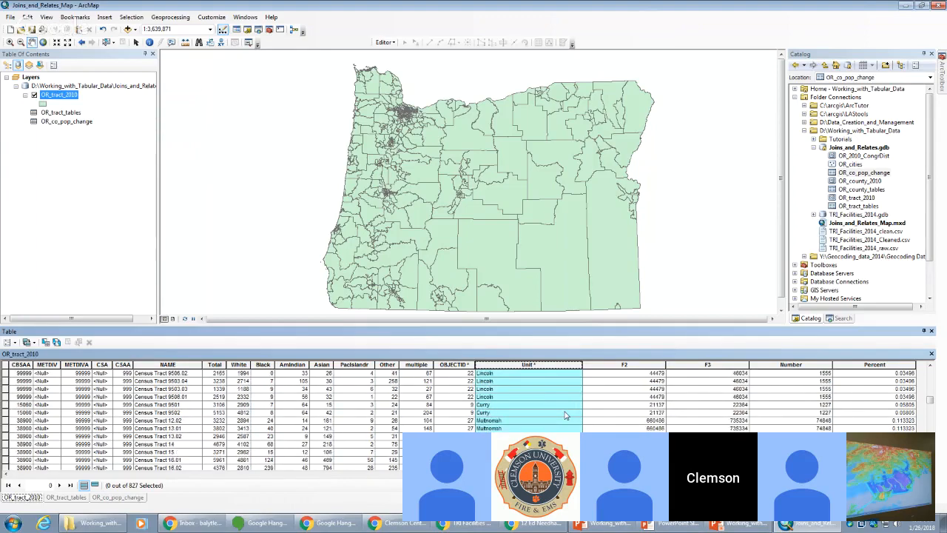
{"action": "scroll", "coordinate": [564, 415], "scroll_direction": "down", "scroll_amount": 3}
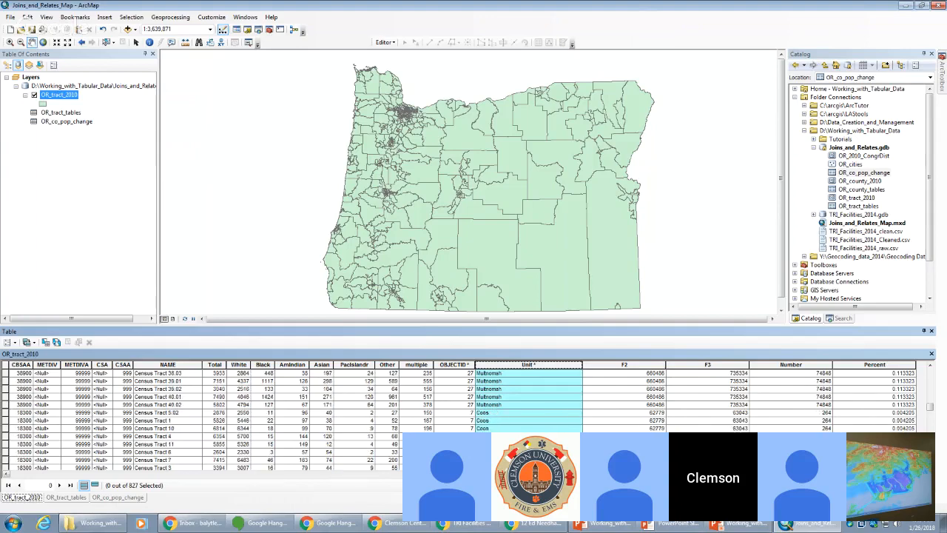
{"action": "scroll", "coordinate": [564, 415], "scroll_direction": "up", "scroll_amount": 10}
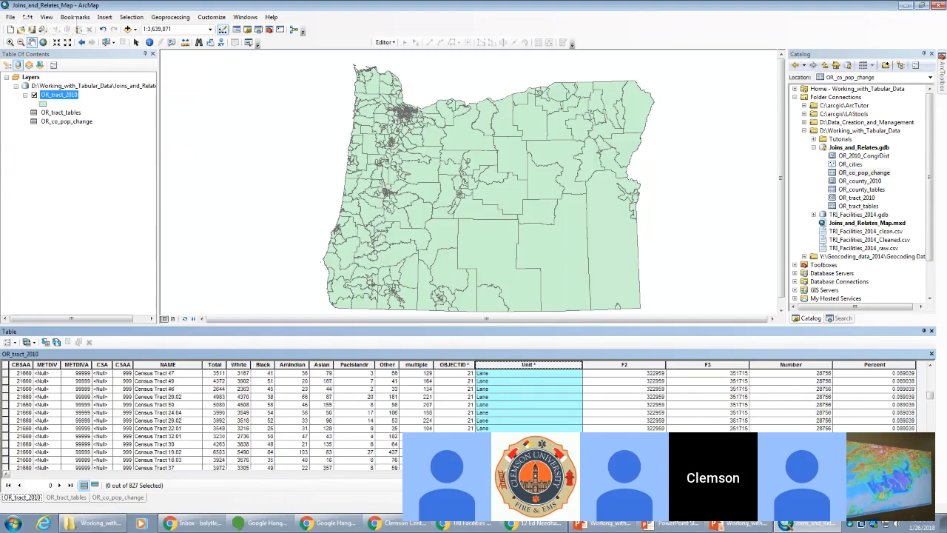
{"action": "scroll", "coordinate": [474, 414], "scroll_direction": "up", "scroll_amount": 3}
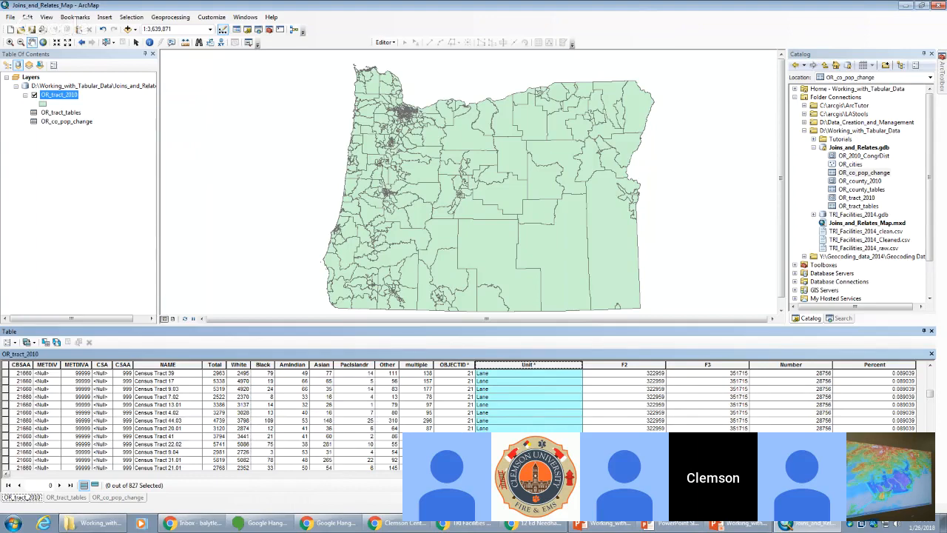
{"action": "scroll", "coordinate": [474, 414], "scroll_direction": "up", "scroll_amount": 20}
{"action": "scroll", "coordinate": [909, 385], "scroll_direction": "up", "scroll_amount": 5}
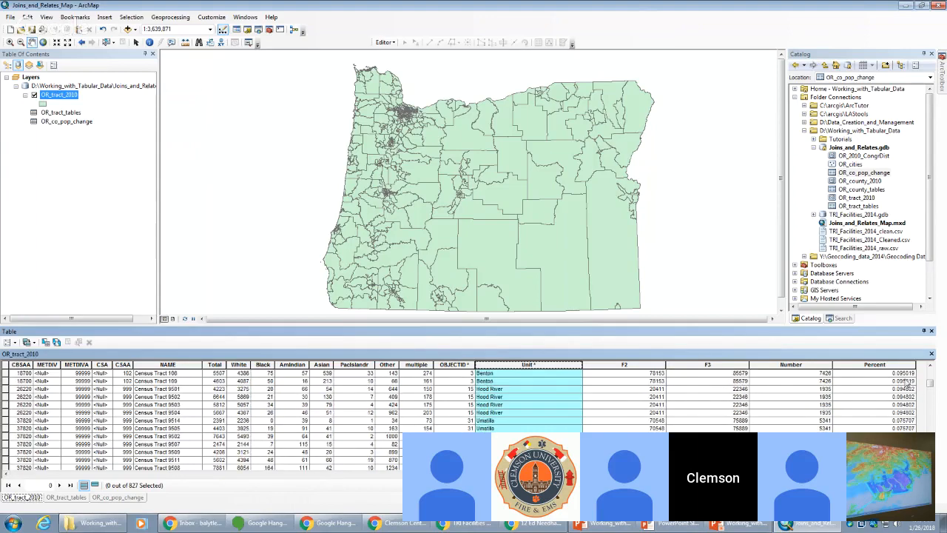
{"action": "left_click_drag", "start_coordinate": [930, 384], "coordinate": [933, 355]}
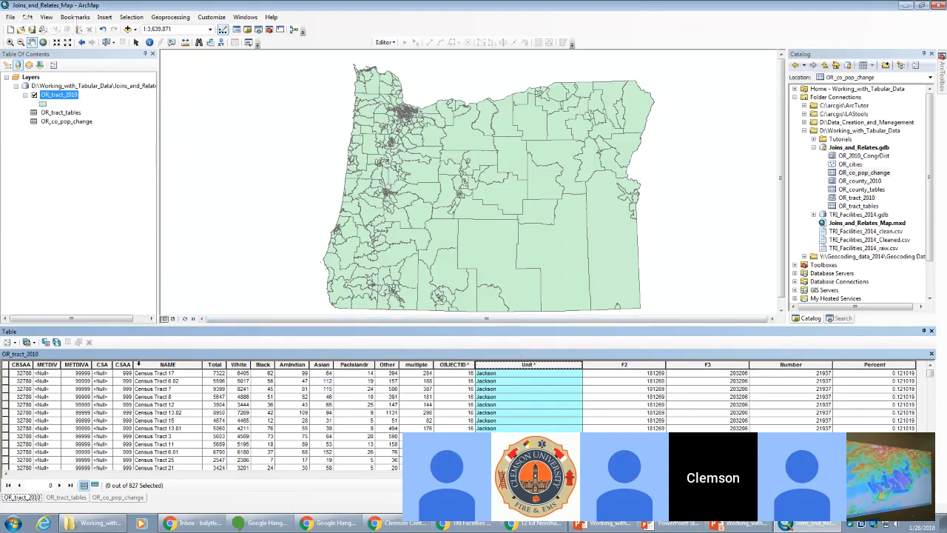
- Compare the COUNTY values with the joined Unit values in the OR_tract_2010 attribute table
{"action": "left_click", "coordinate": [168, 364]}
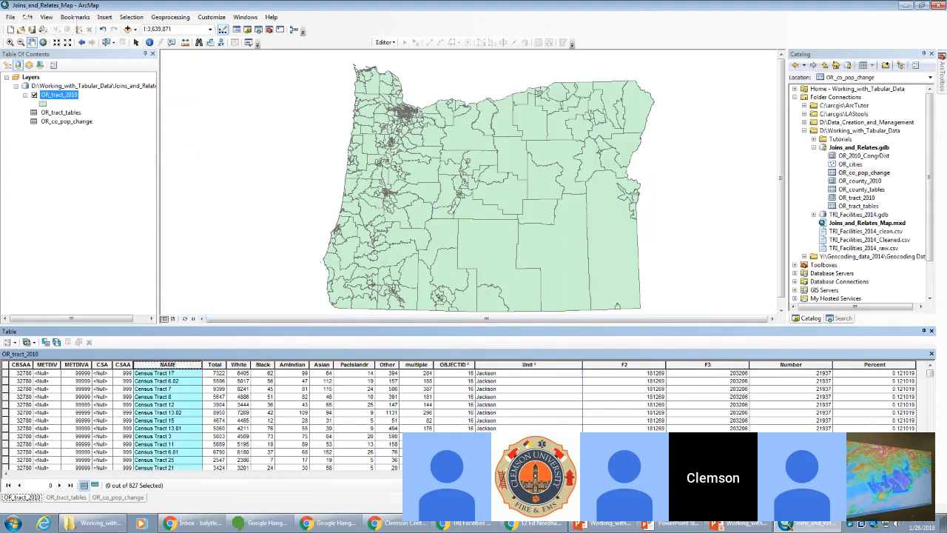
{"action": "left_click_drag", "start_coordinate": [465, 474], "coordinate": [220, 474]}
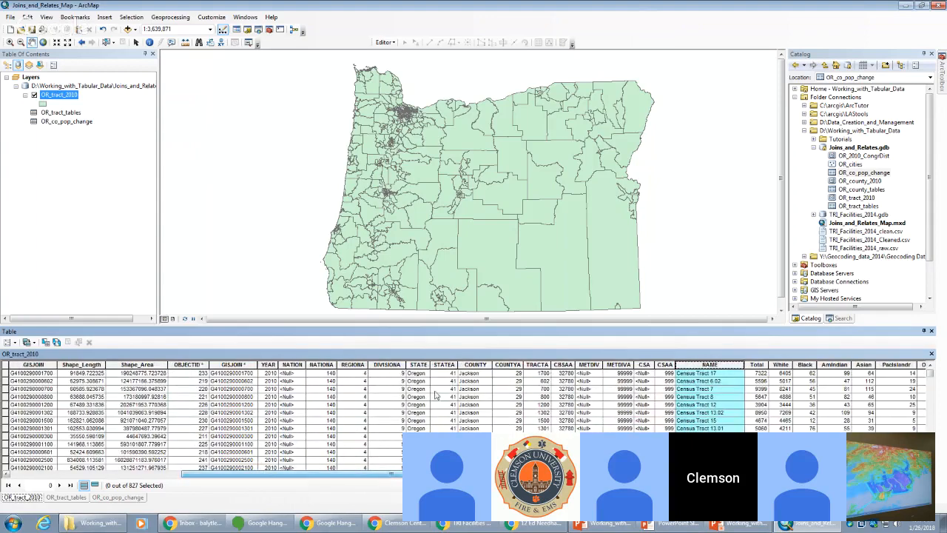
{"action": "left_click", "coordinate": [467, 364]}
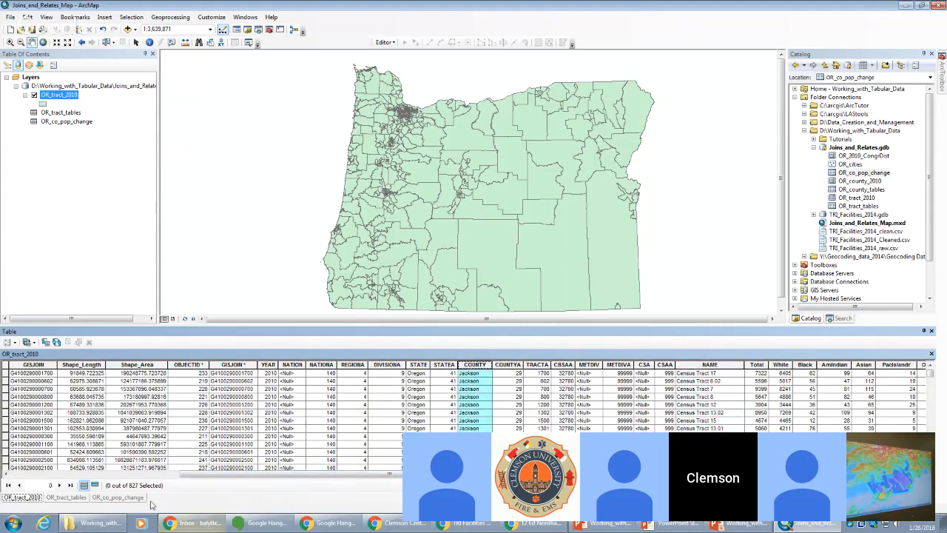
{"action": "left_click_drag", "start_coordinate": [311, 473], "coordinate": [414, 473]}
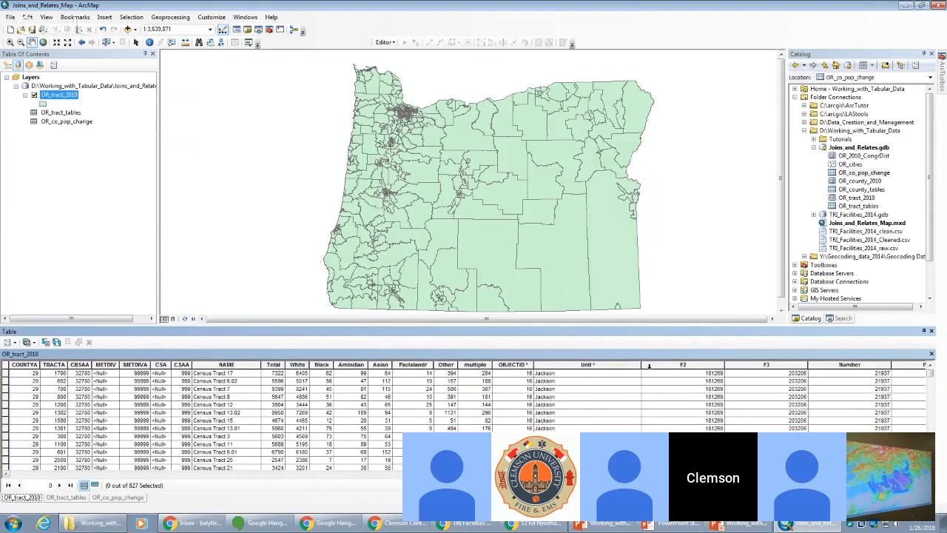
{"action": "left_click", "coordinate": [594, 363]}
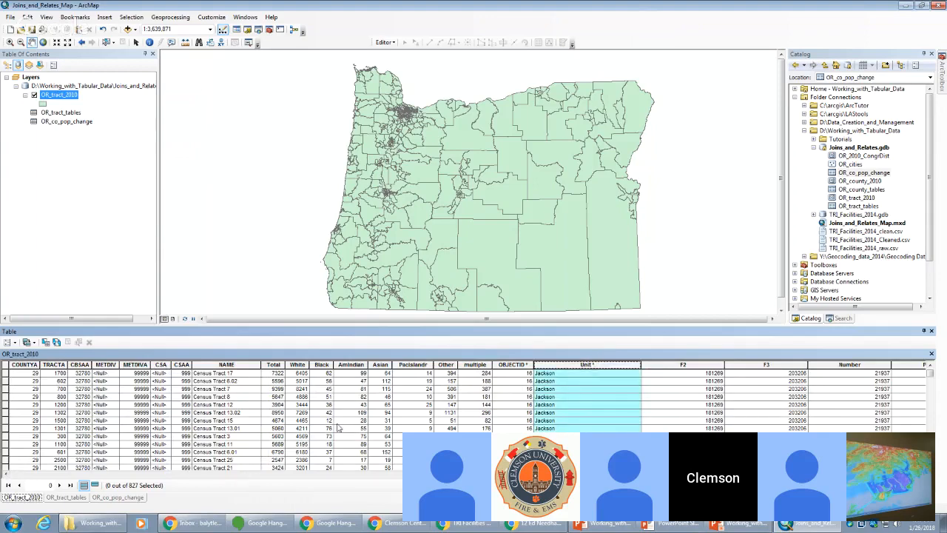
- Review the fields of OR_tract_2010 from its first column through the tract-level Black field to the county-level Unit field
{"action": "left_click", "coordinate": [15, 473]}
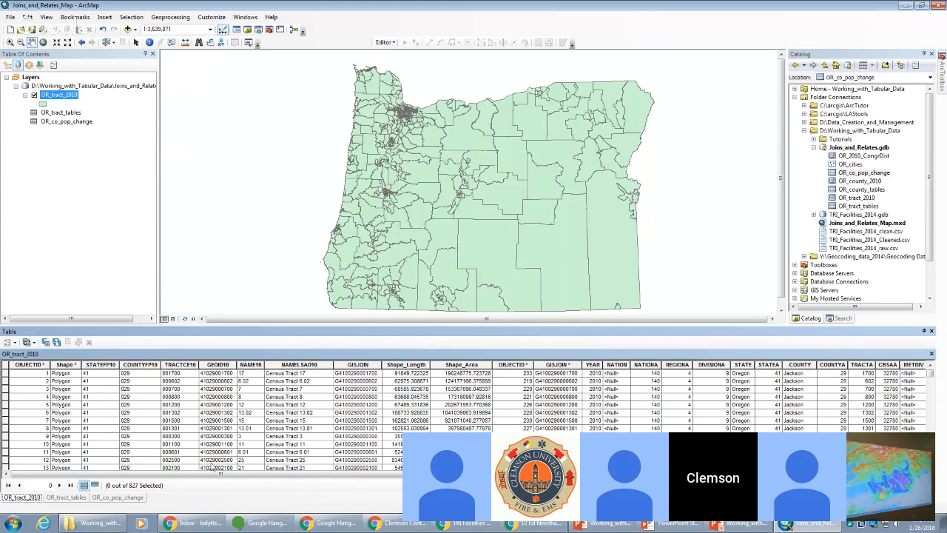
{"action": "left_click_drag", "start_coordinate": [219, 476], "coordinate": [320, 476]}
{"action": "left_click_drag", "start_coordinate": [529, 475], "coordinate": [560, 475]}
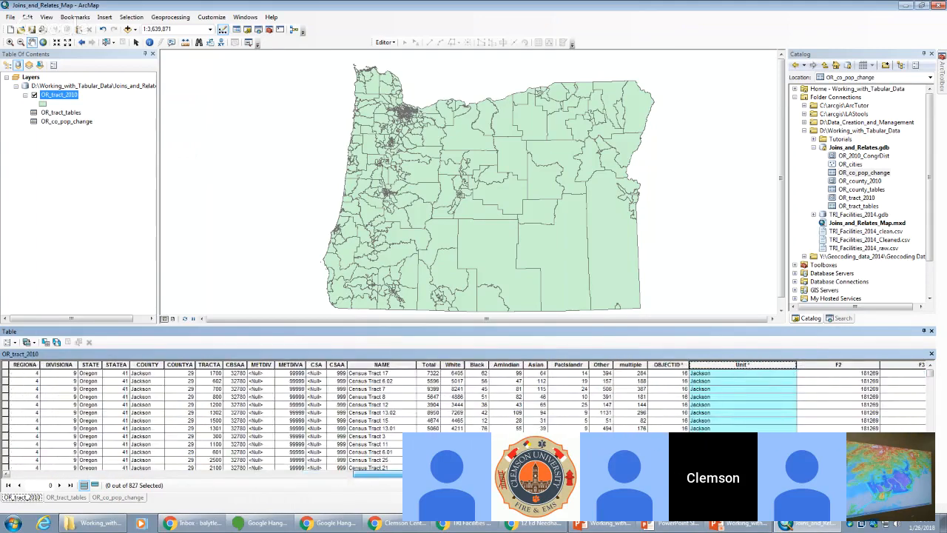
{"action": "left_click", "coordinate": [477, 364]}
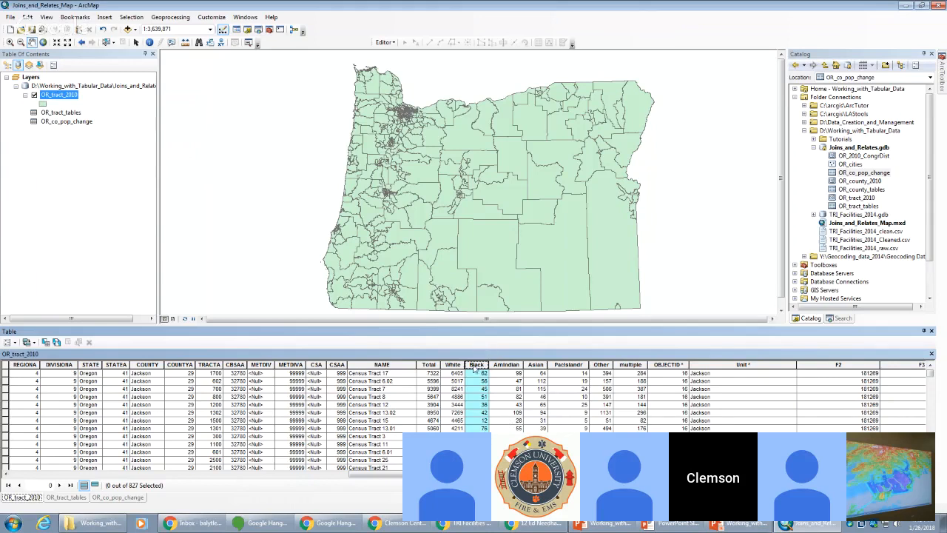
{"action": "left_click", "coordinate": [725, 366]}
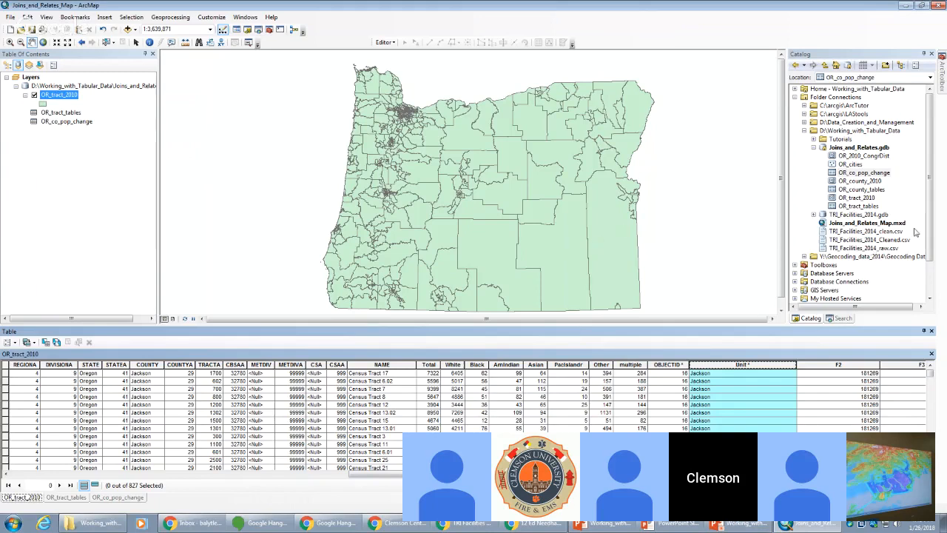
- Add the OR_county_2010 feature class from Joins_and_Relates.gdb to the map
{"action": "left_click", "coordinate": [869, 148]}
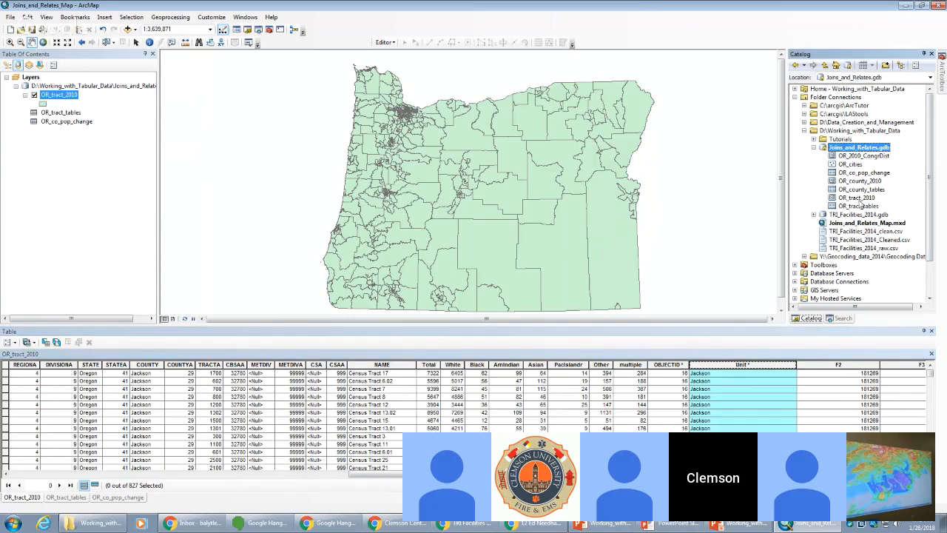
{"action": "left_click", "coordinate": [860, 180]}
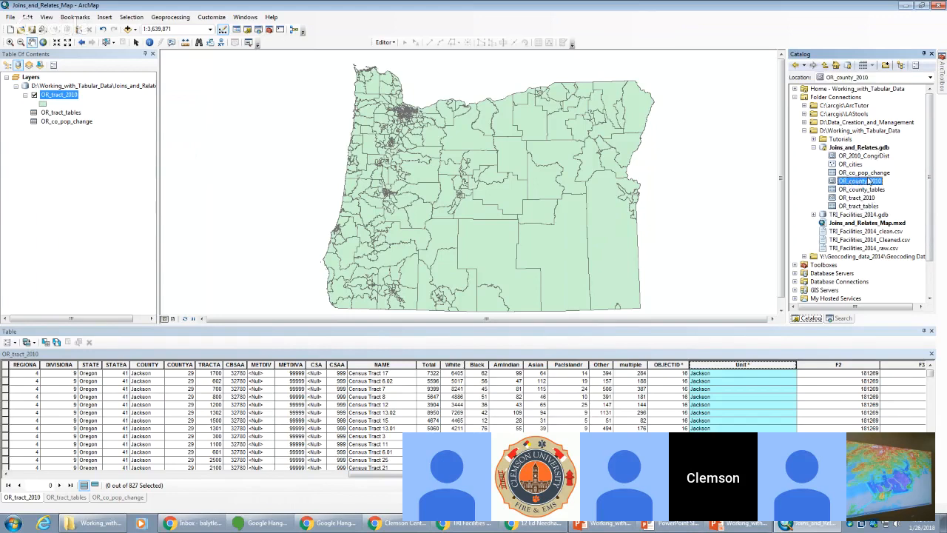
{"action": "left_click_drag", "start_coordinate": [868, 180], "coordinate": [704, 173]}
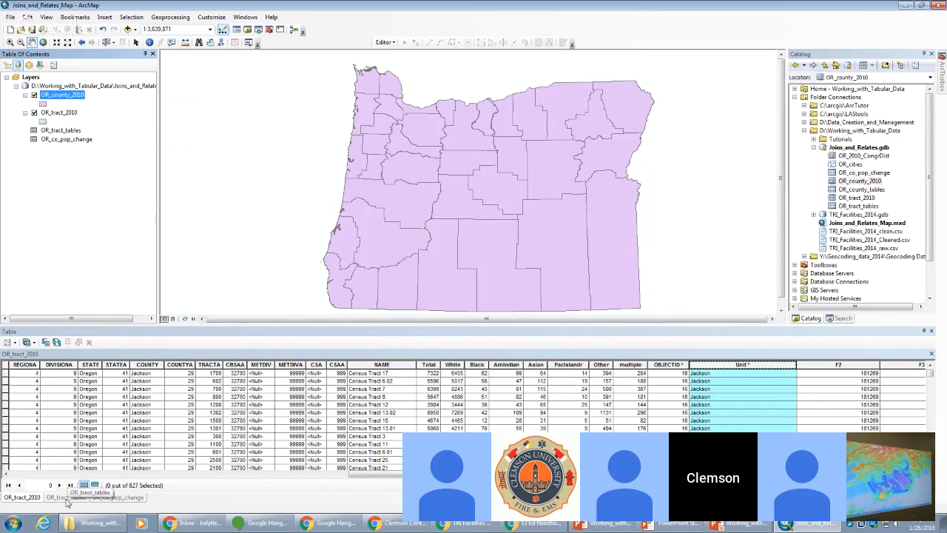
- Open the OR_tract_tables table and start a Summarize on its COUNTY field
{"action": "left_click", "coordinate": [66, 498]}
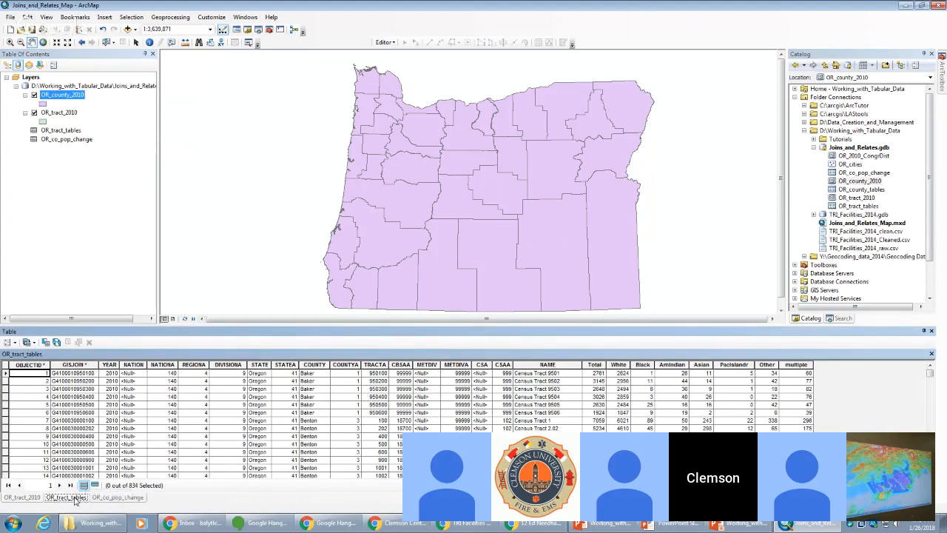
{"action": "right_click", "coordinate": [59, 131]}
{"action": "left_click", "coordinate": [73, 136]}
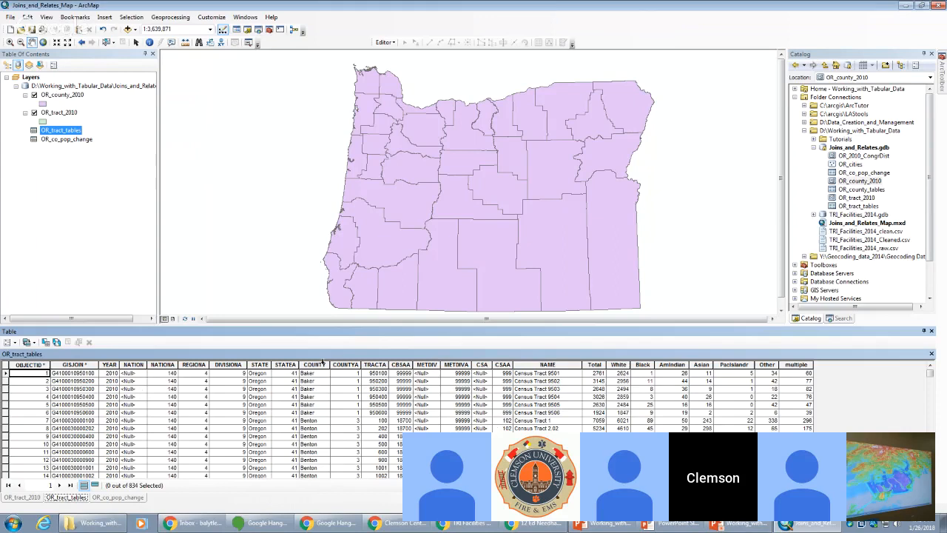
{"action": "left_click", "coordinate": [324, 363]}
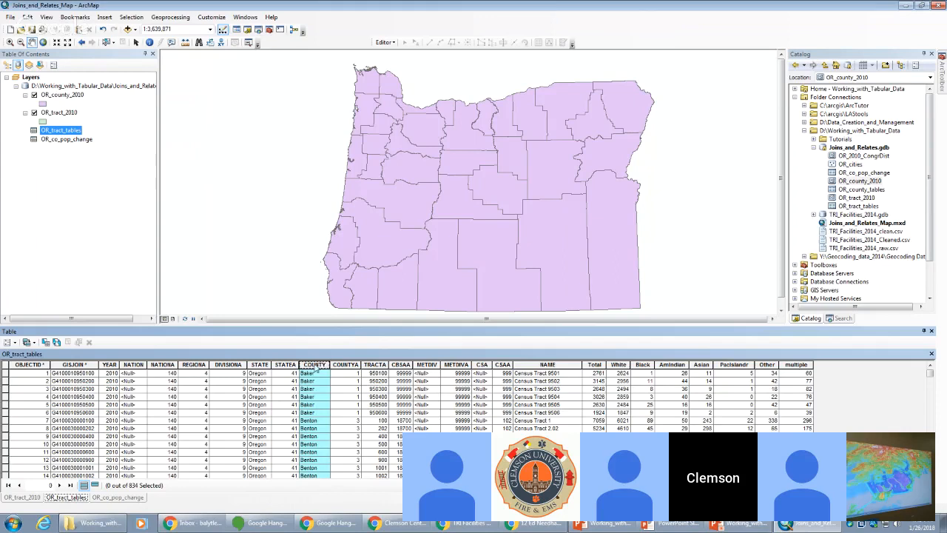
{"action": "right_click", "coordinate": [317, 367]}
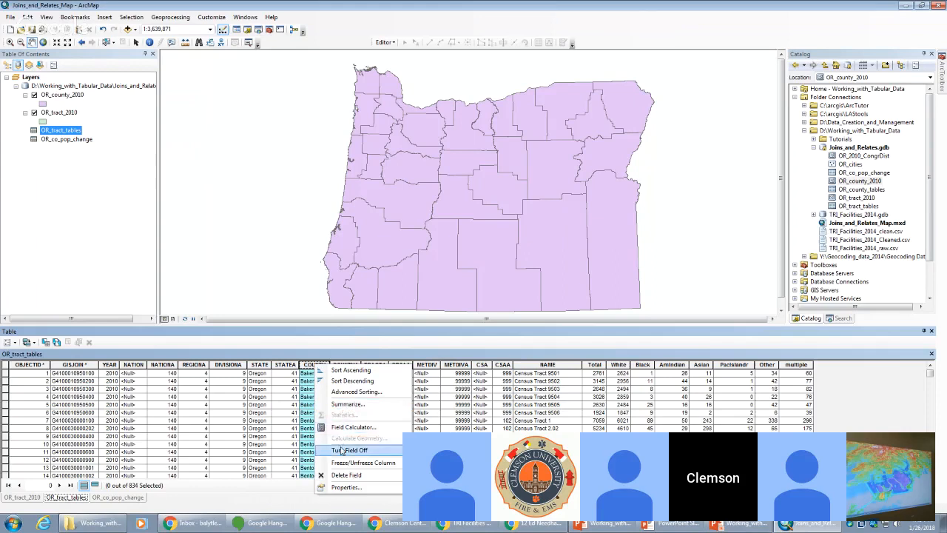
{"action": "left_click", "coordinate": [347, 404]}
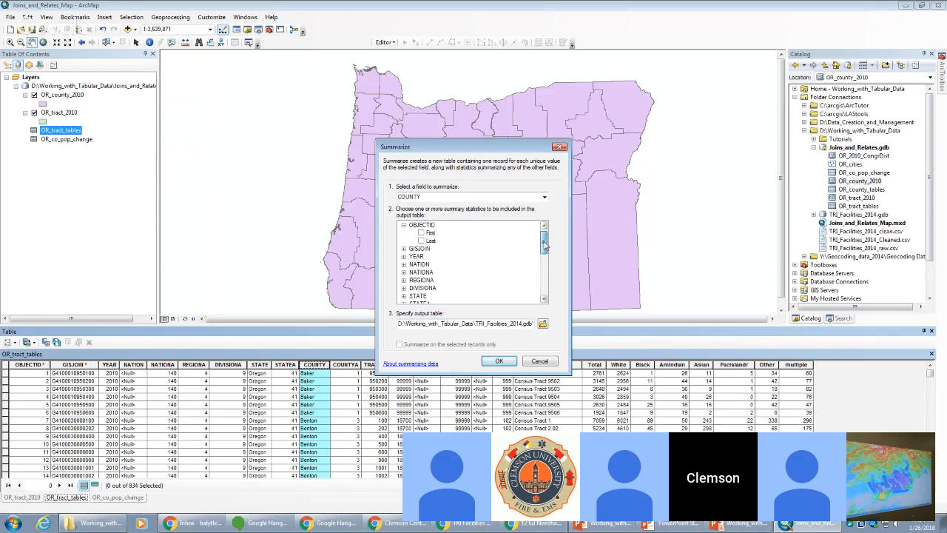
- Include the Sum statistic for the Total and White fields in the COUNTY summary
{"action": "left_click_drag", "start_coordinate": [544, 244], "coordinate": [547, 285]}
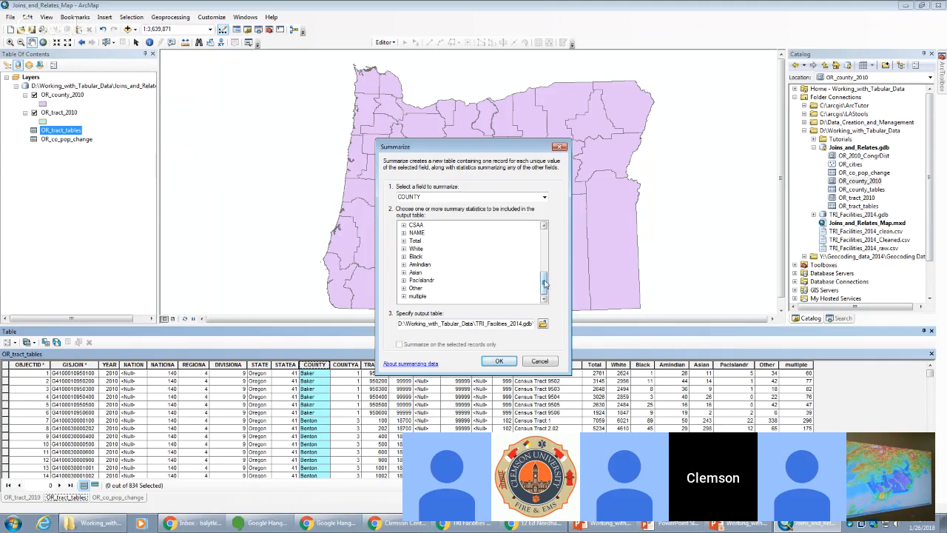
{"action": "mouse_move", "coordinate": [545, 281]}
{"action": "left_mouse_down"}
{"action": "mouse_move", "coordinate": [544, 237]}
{"action": "mouse_move", "coordinate": [544, 285]}
{"action": "left_mouse_up"}
{"action": "left_click", "coordinate": [404, 241]}
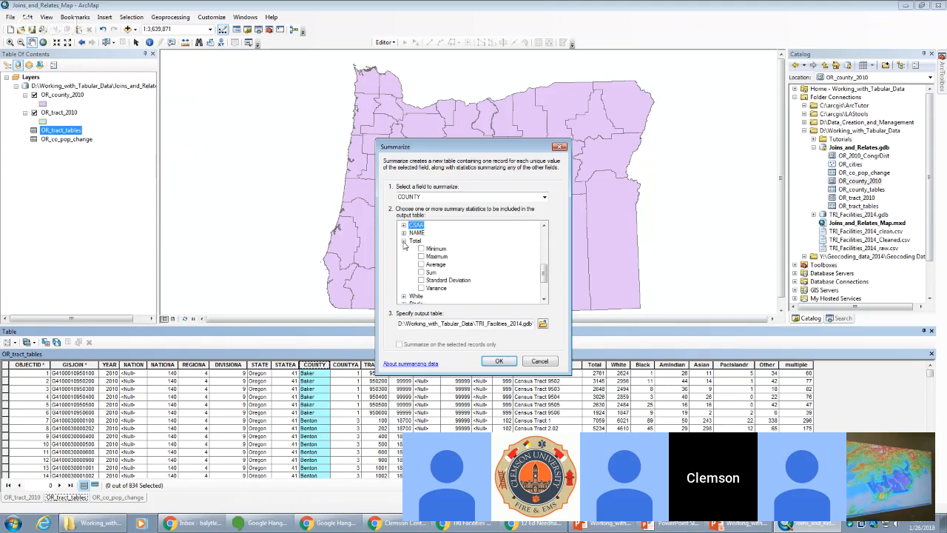
{"action": "left_click", "coordinate": [404, 242]}
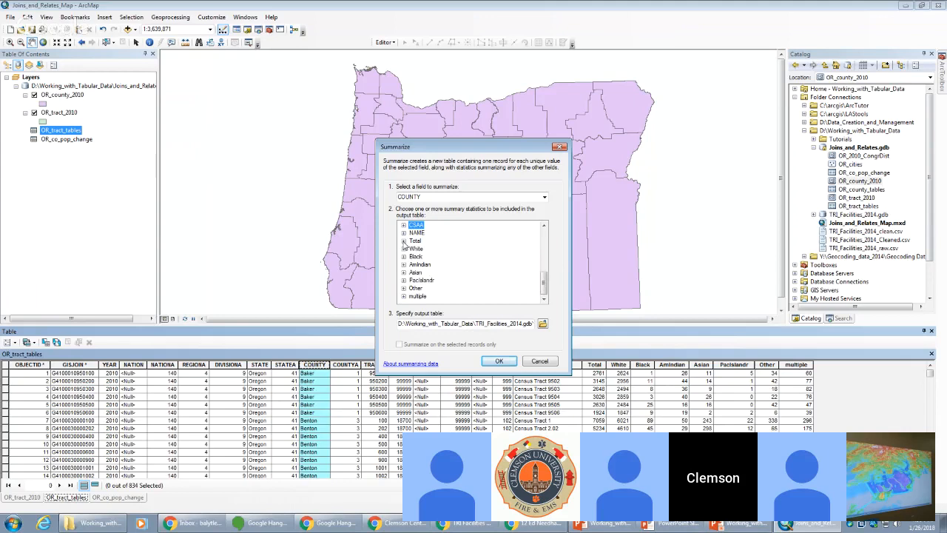
{"action": "left_click", "coordinate": [404, 241]}
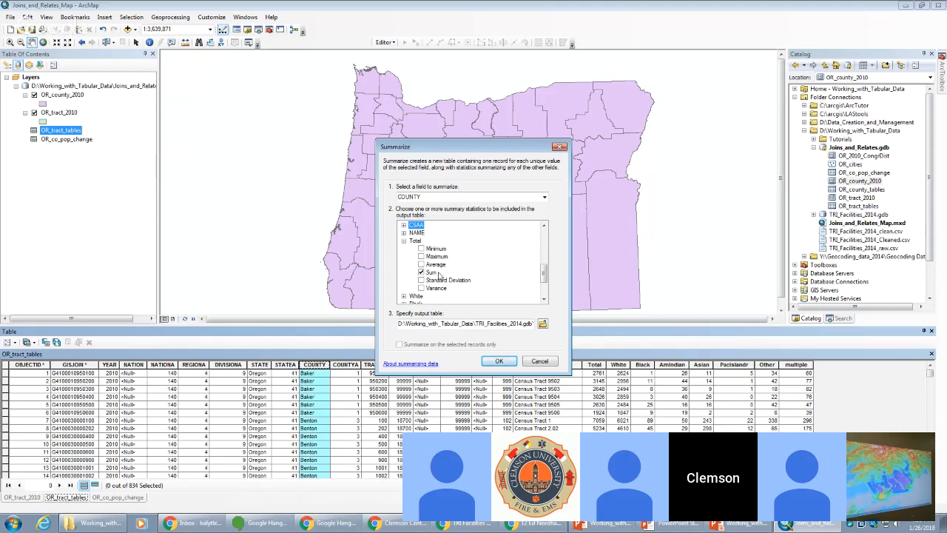
{"action": "left_click", "coordinate": [404, 241]}
{"action": "left_click", "coordinate": [404, 248]}
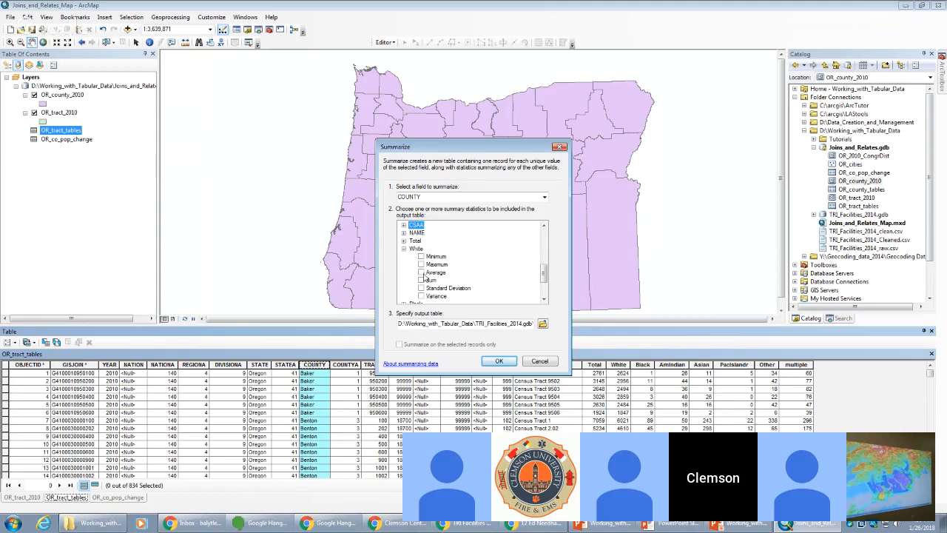
{"action": "left_click", "coordinate": [404, 248]}
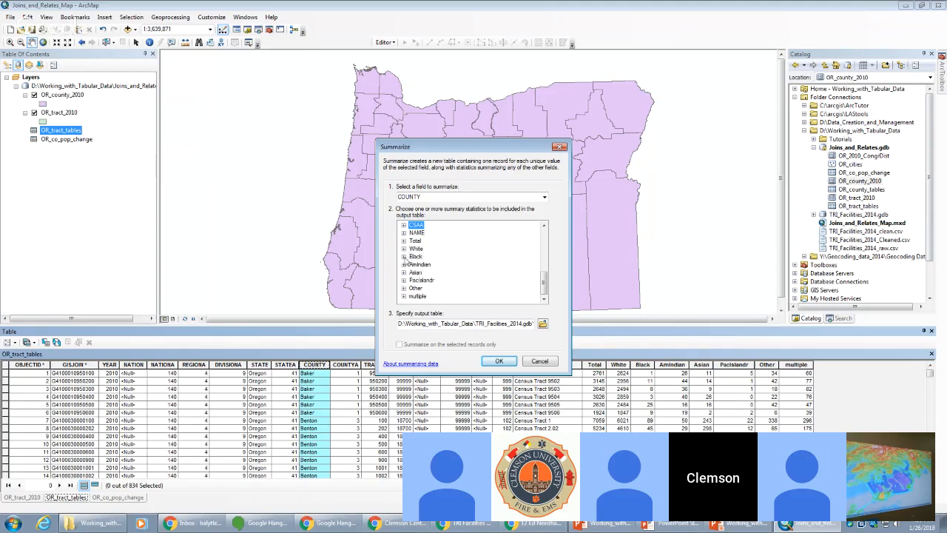
- Include the Sum statistic for the Black, AmIndian and Asian fields in the COUNTY summary
{"action": "left_click", "coordinate": [404, 256]}
{"action": "left_click", "coordinate": [404, 250]}
{"action": "left_click", "coordinate": [404, 264]}
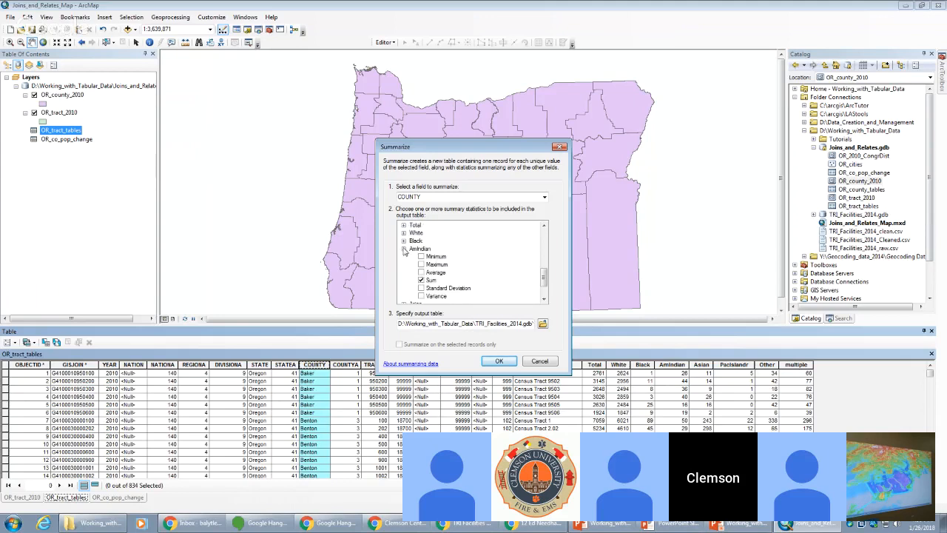
{"action": "left_click", "coordinate": [404, 248]}
{"action": "left_click", "coordinate": [404, 272]}
{"action": "left_click", "coordinate": [405, 256]}
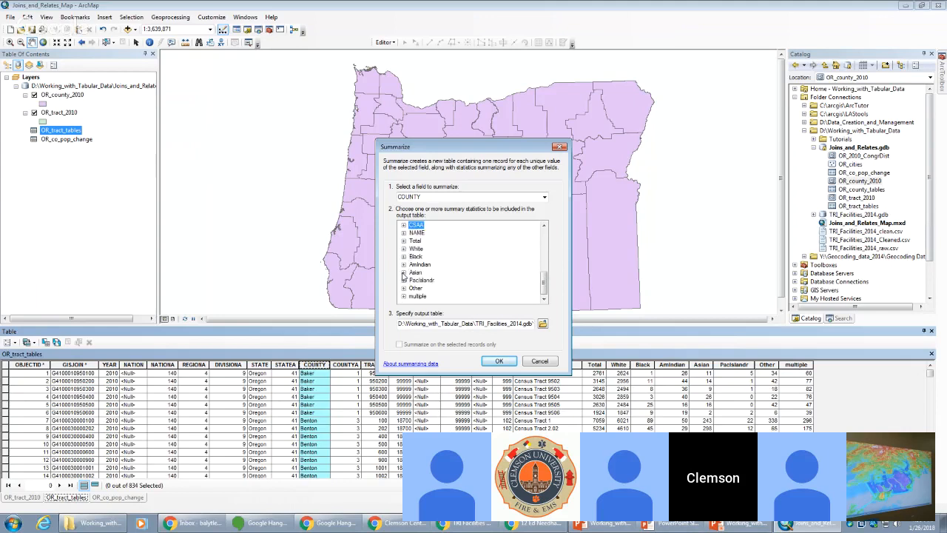
{"action": "left_click", "coordinate": [404, 273]}
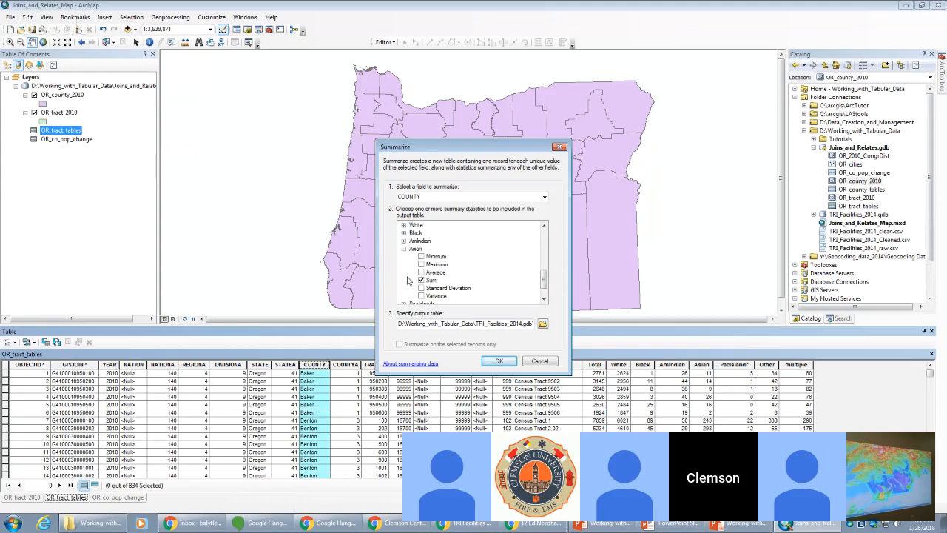
{"action": "left_click", "coordinate": [404, 248]}
{"action": "left_click", "coordinate": [404, 249]}
{"action": "left_click", "coordinate": [404, 248]}
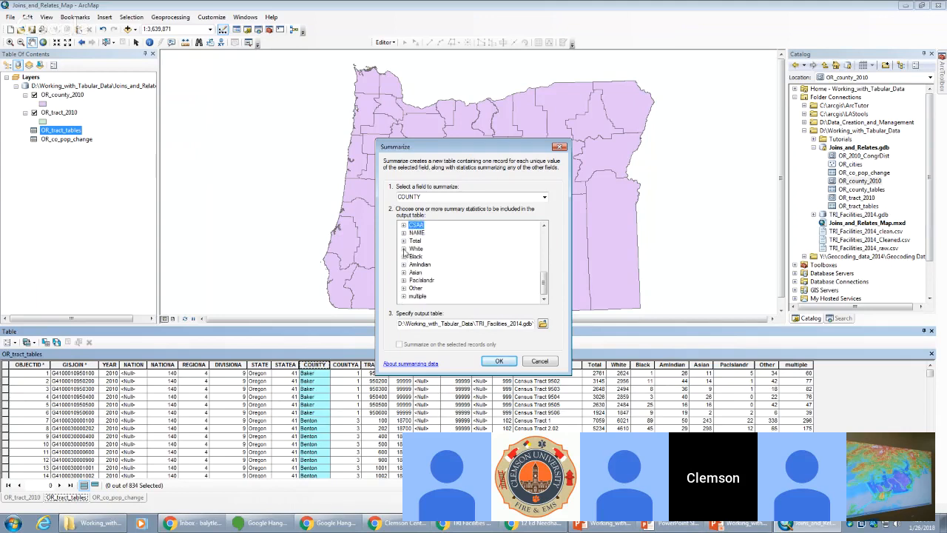
- Include the Sum statistic for the PacIslandr, Other and multiple fields in the COUNTY summary
{"action": "left_click", "coordinate": [404, 280]}
{"action": "left_click", "coordinate": [421, 281]}
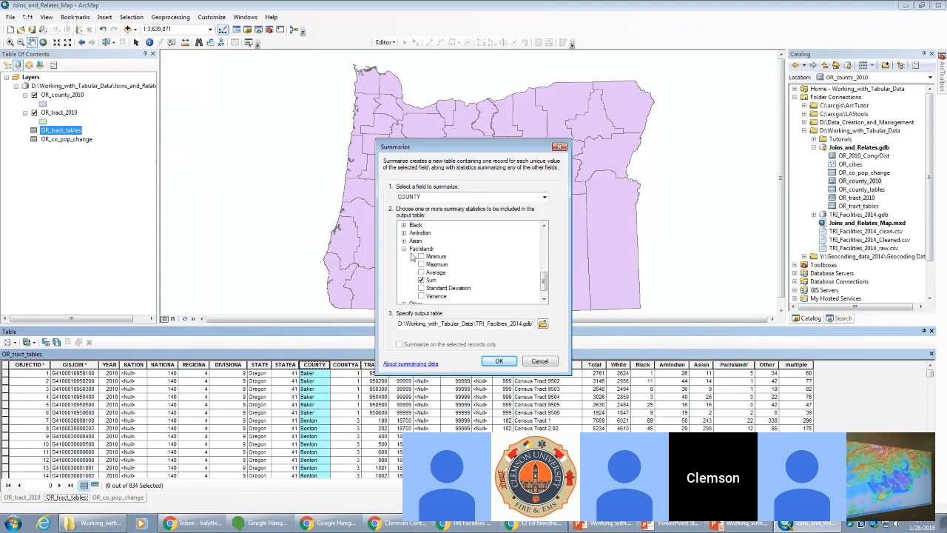
{"action": "left_click", "coordinate": [404, 249]}
{"action": "left_click", "coordinate": [404, 289]}
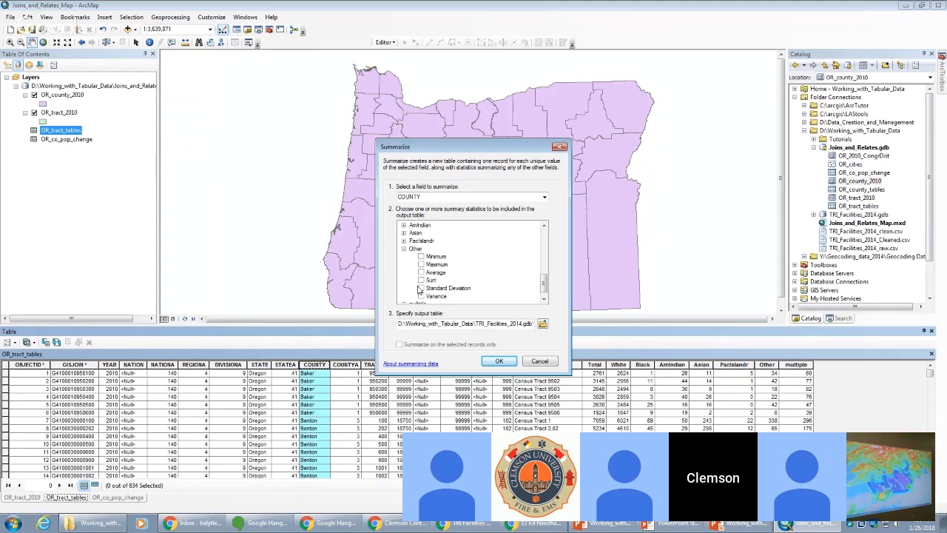
{"action": "left_click", "coordinate": [404, 256]}
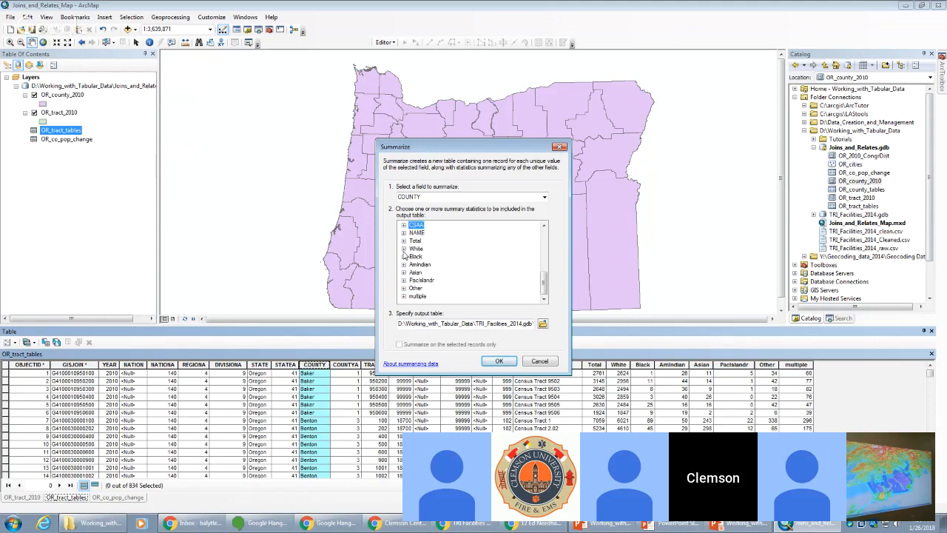
{"action": "left_click", "coordinate": [404, 296]}
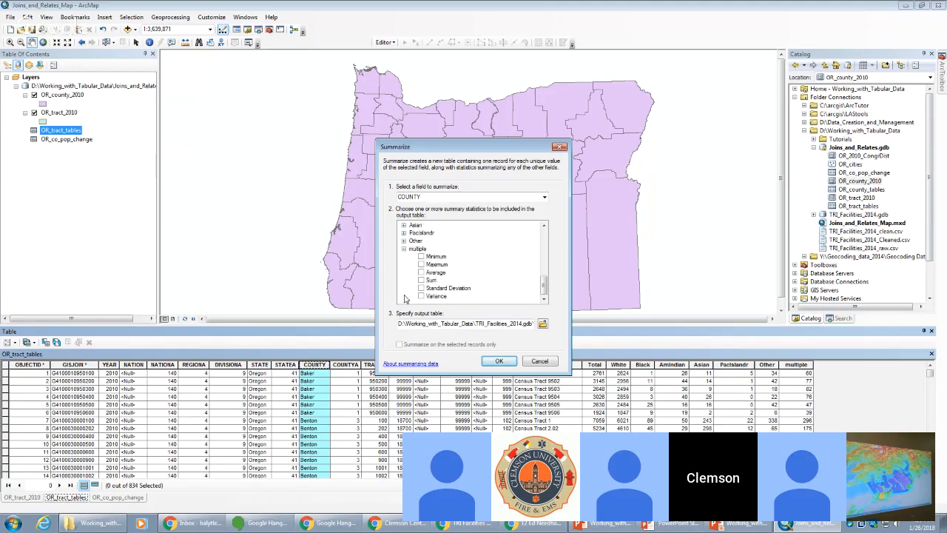
{"action": "left_click", "coordinate": [404, 249]}
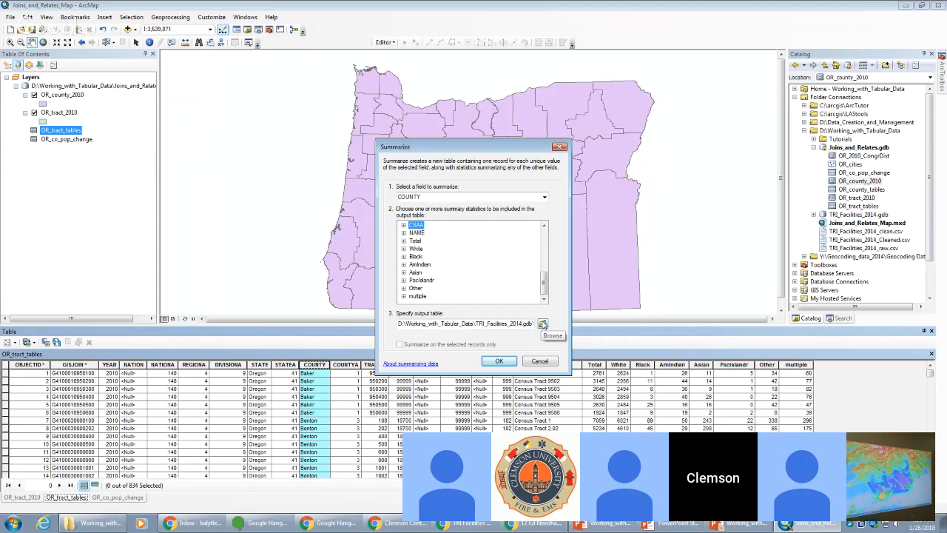
- Output the summary as table OR_County_population in Joins_and_Relates.gdb and add the result to the map
{"action": "left_click", "coordinate": [543, 325]}
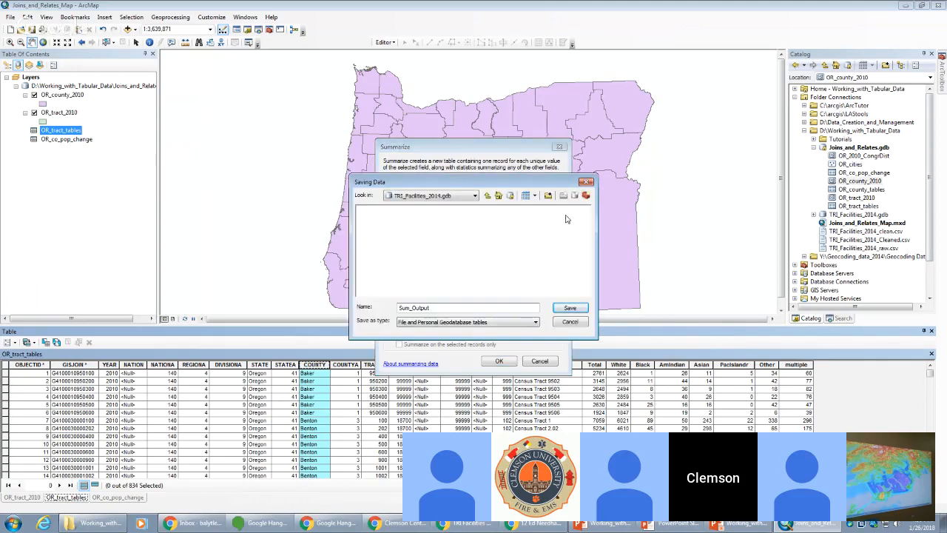
{"action": "left_click", "coordinate": [476, 196]}
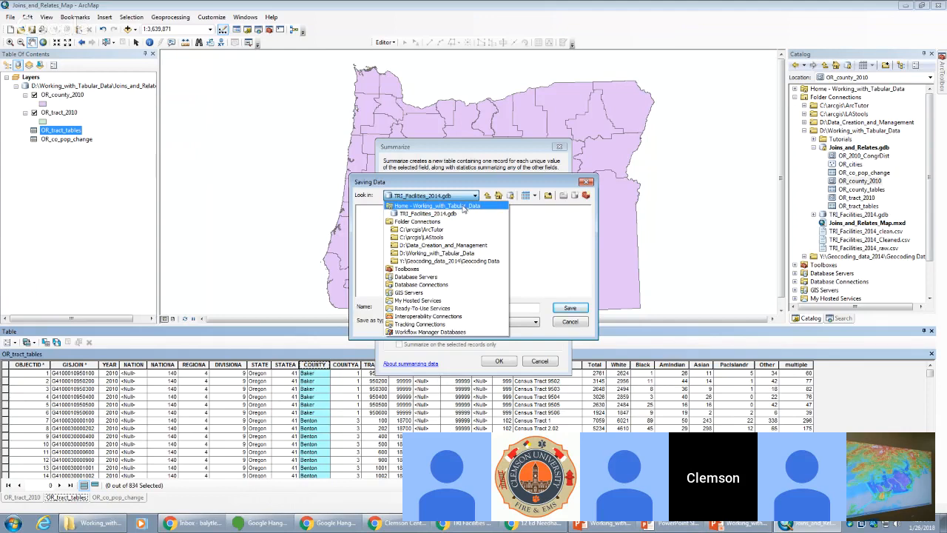
{"action": "left_click", "coordinate": [464, 207]}
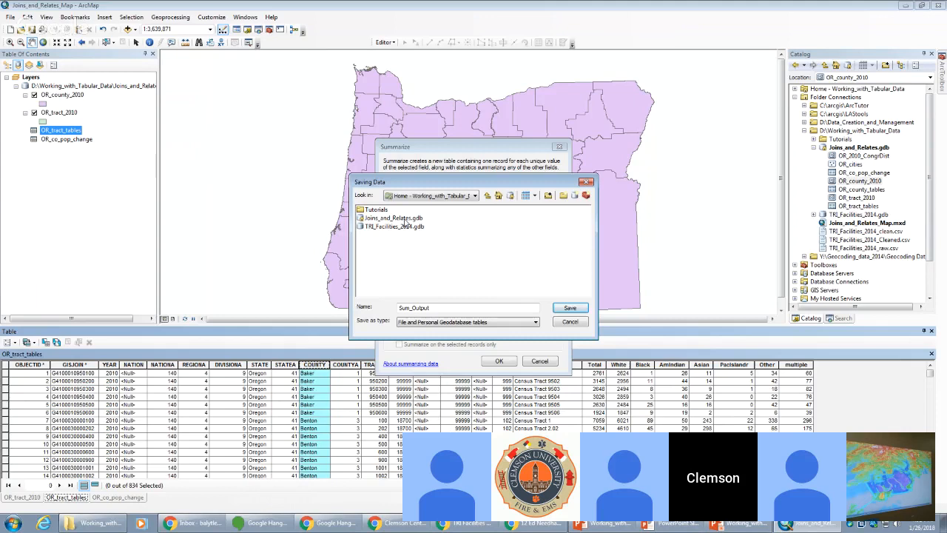
{"action": "double_click", "coordinate": [405, 221]}
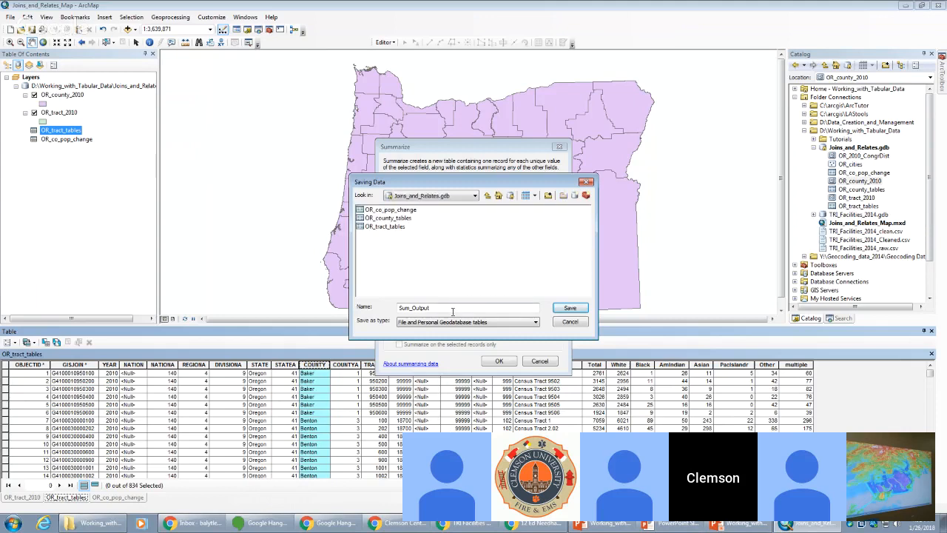
{"action": "left_click_drag", "start_coordinate": [453, 311], "coordinate": [378, 310]}
{"action": "type", "text": "OR_County"}
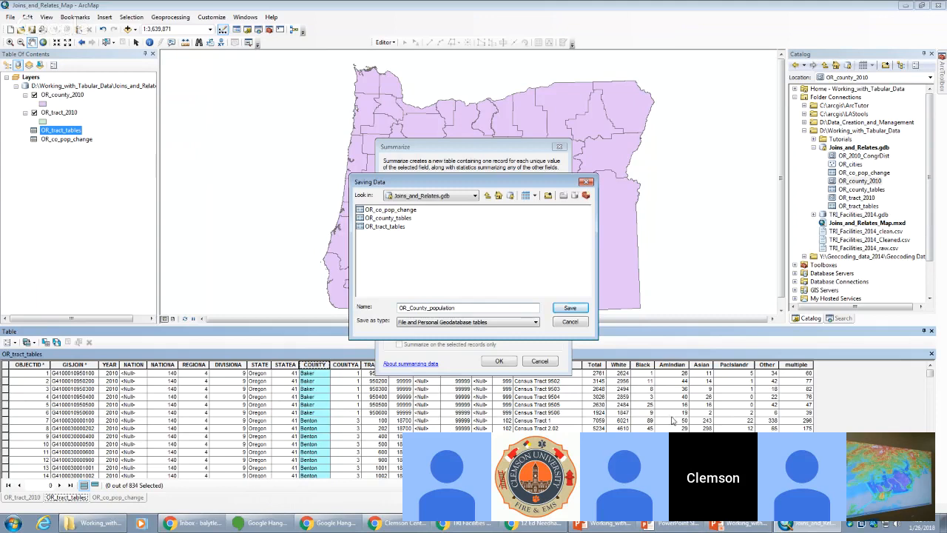
{"action": "left_click", "coordinate": [570, 307]}
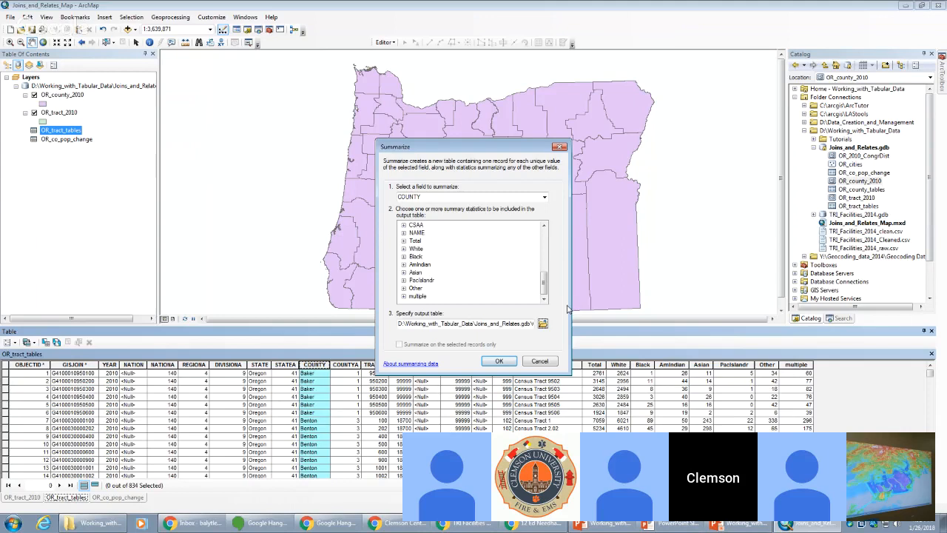
{"action": "left_click", "coordinate": [509, 360]}
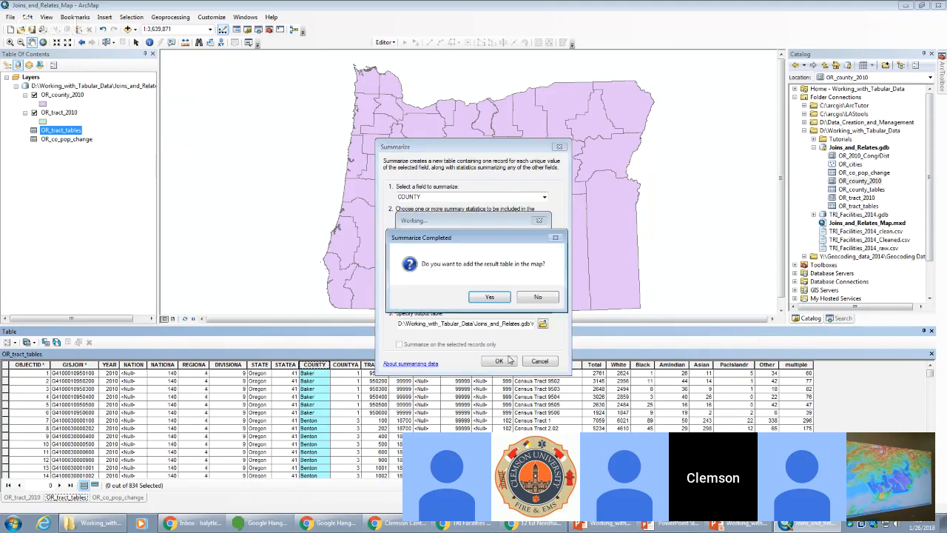
{"action": "left_click", "coordinate": [490, 296]}
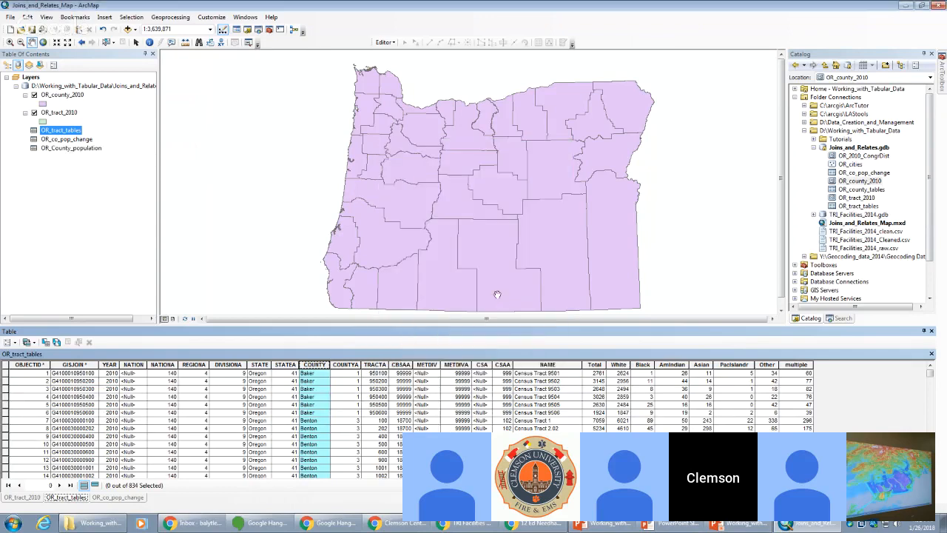
- Open the OR_County_population table and examine its COUNTY, Sum_Total and Count_COUNTY fields from the first county to the last
{"action": "right_click", "coordinate": [64, 156]}
{"action": "left_click", "coordinate": [72, 157]}
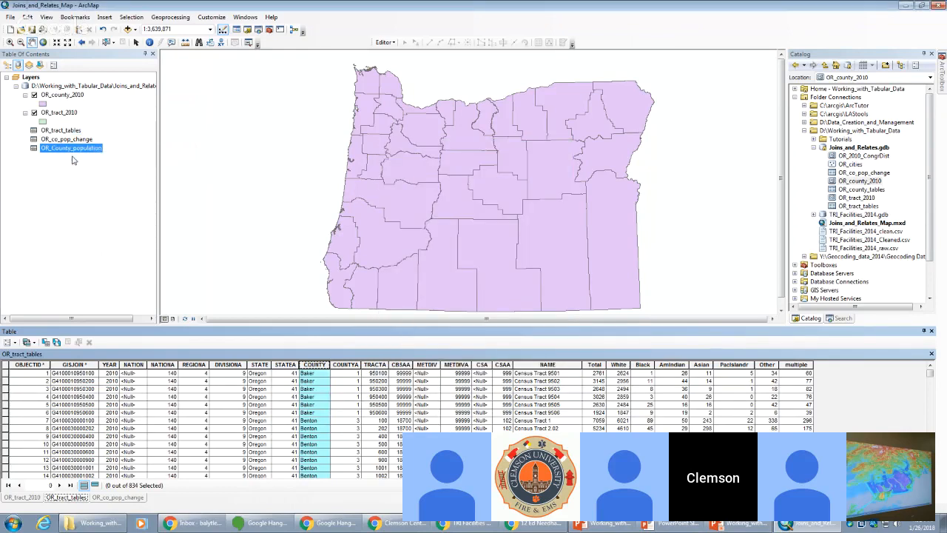
{"action": "left_click", "coordinate": [67, 366]}
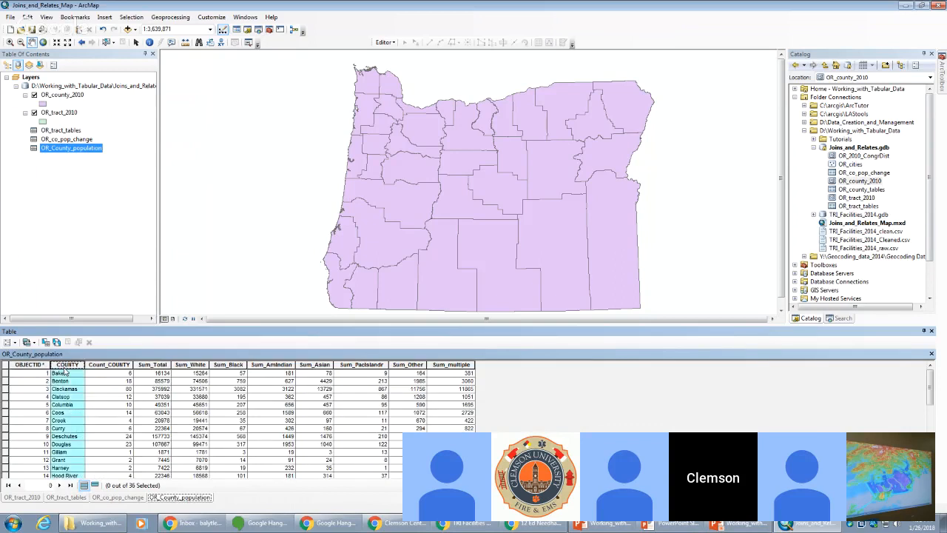
{"action": "scroll", "coordinate": [74, 392], "scroll_direction": "down", "scroll_amount": 8}
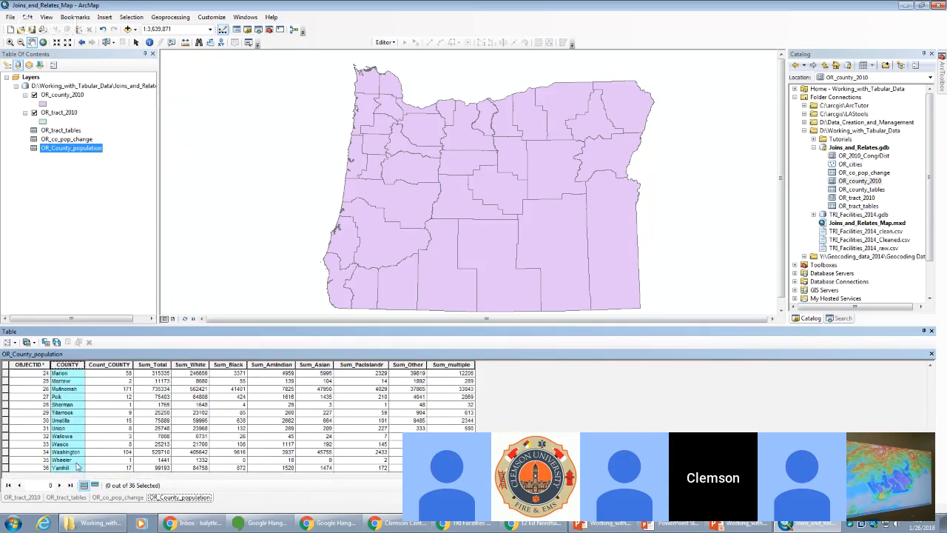
{"action": "left_click", "coordinate": [73, 471]}
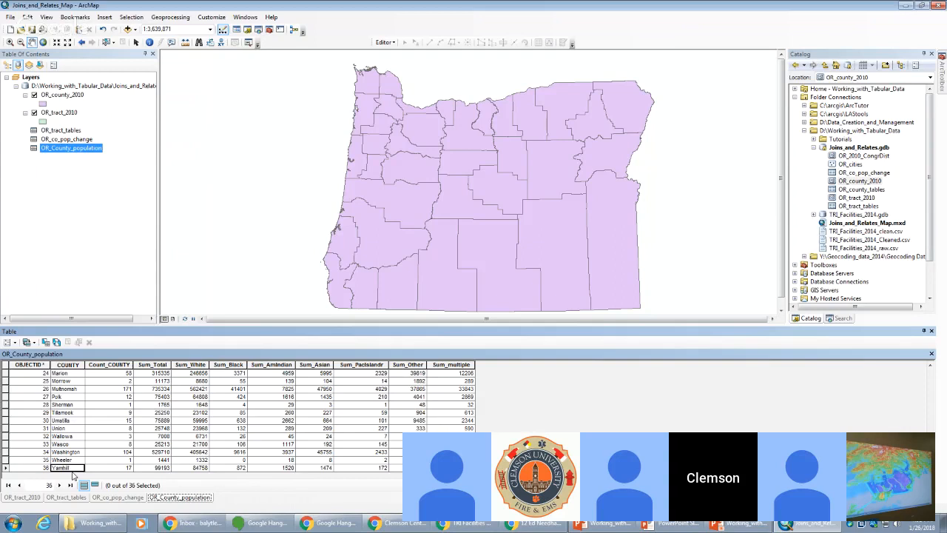
{"action": "scroll", "coordinate": [74, 472], "scroll_direction": "up", "scroll_amount": 8}
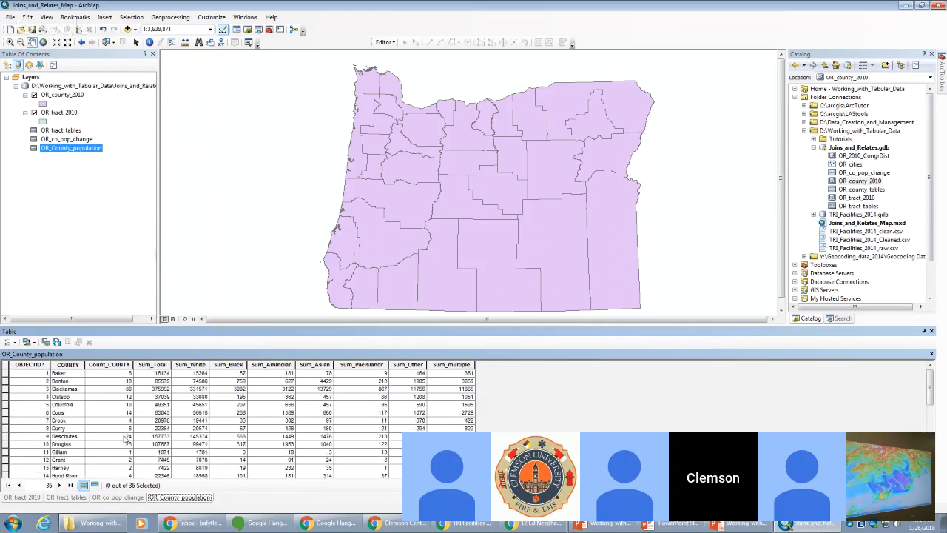
{"action": "left_click", "coordinate": [166, 364]}
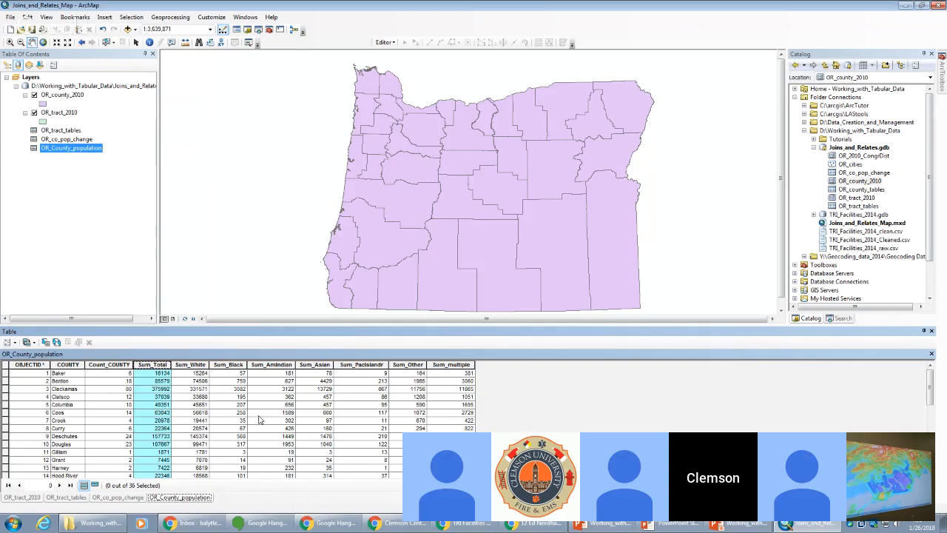
{"action": "left_click", "coordinate": [111, 365]}
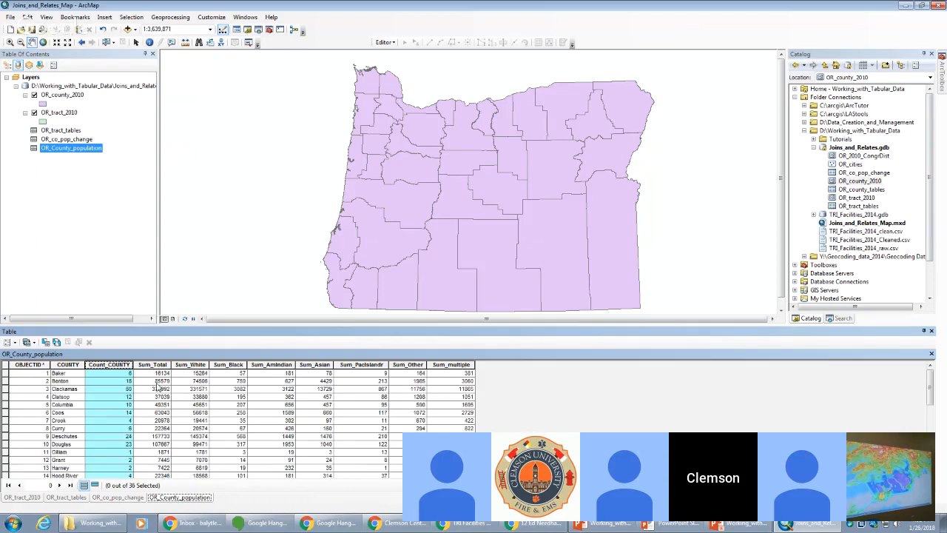
{"action": "left_click", "coordinate": [28, 365]}
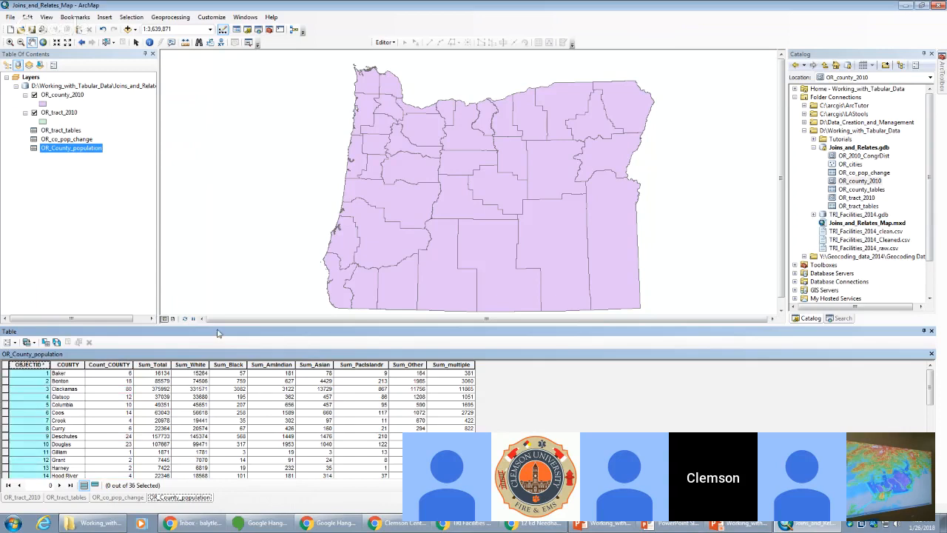
{"action": "right_click", "coordinate": [64, 99]}
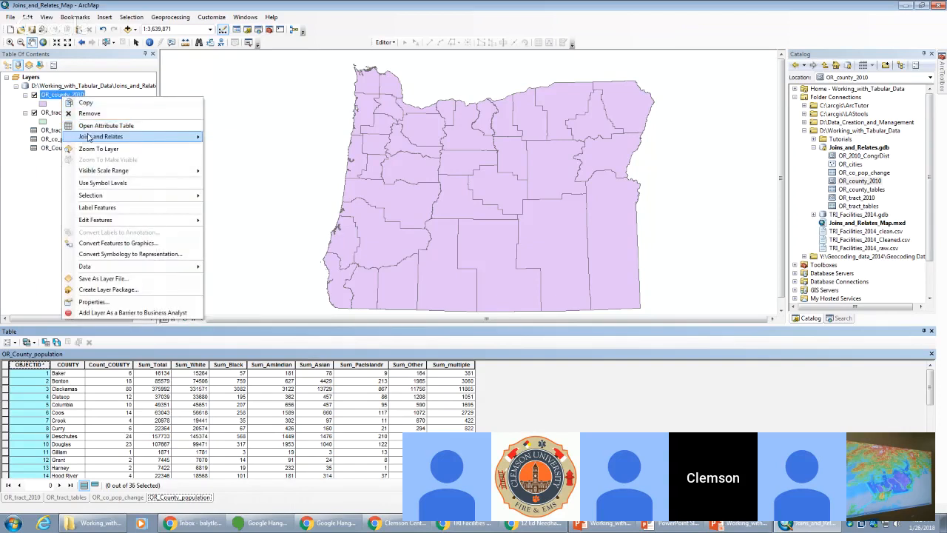
{"action": "mouse_move", "coordinate": [97, 137]}
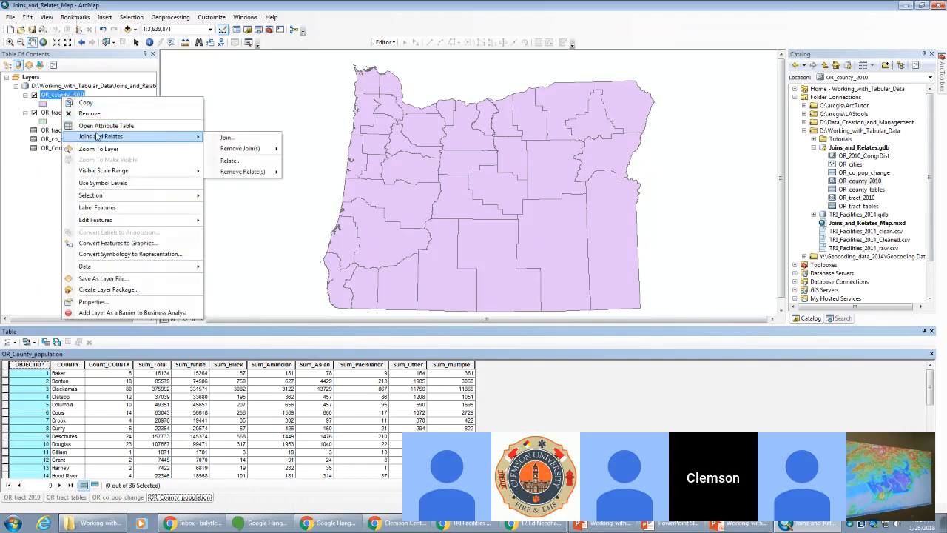
{"action": "left_click", "coordinate": [226, 139]}
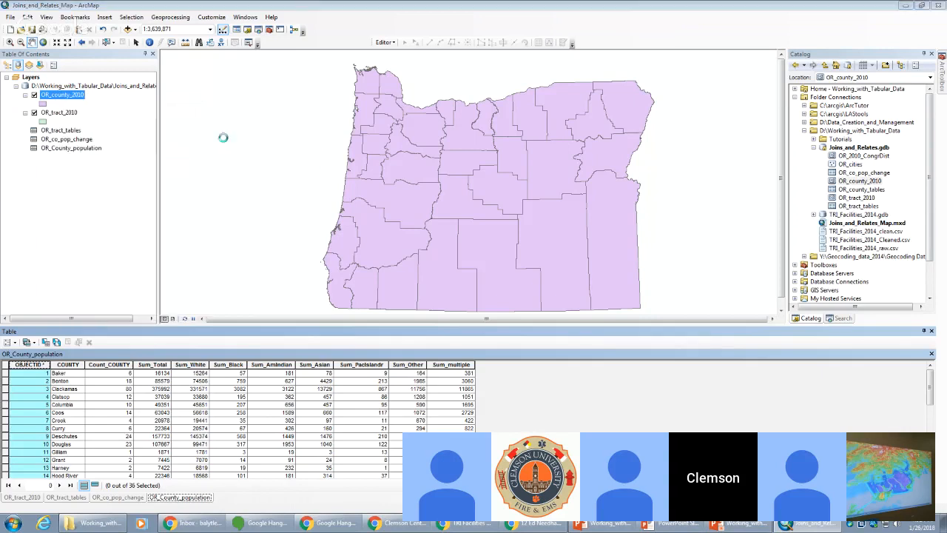
{"action": "left_click", "coordinate": [539, 225]}
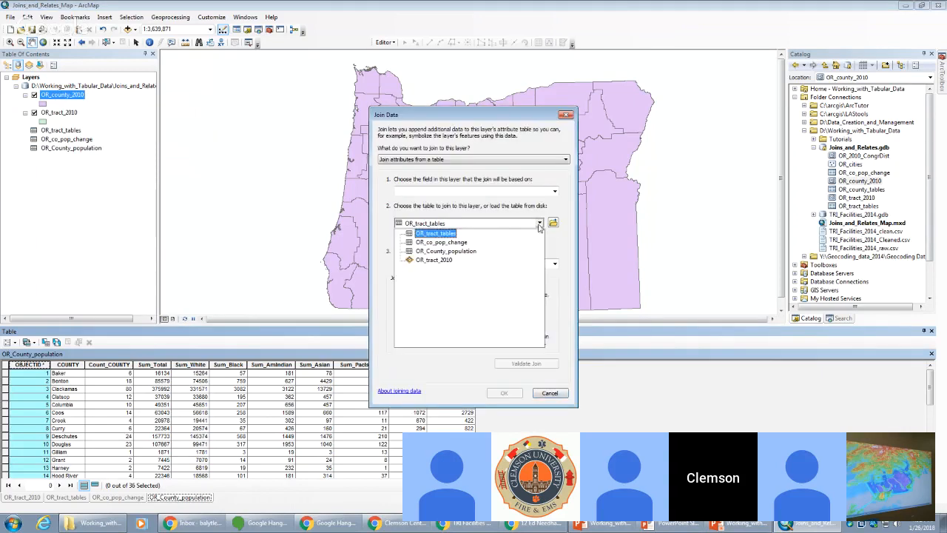
{"action": "left_click", "coordinate": [474, 248]}
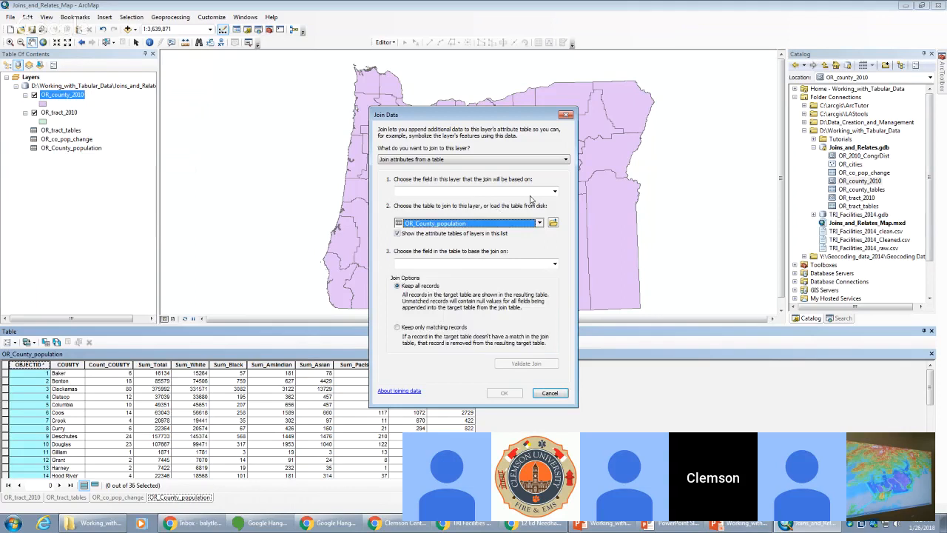
{"action": "left_click", "coordinate": [554, 191]}
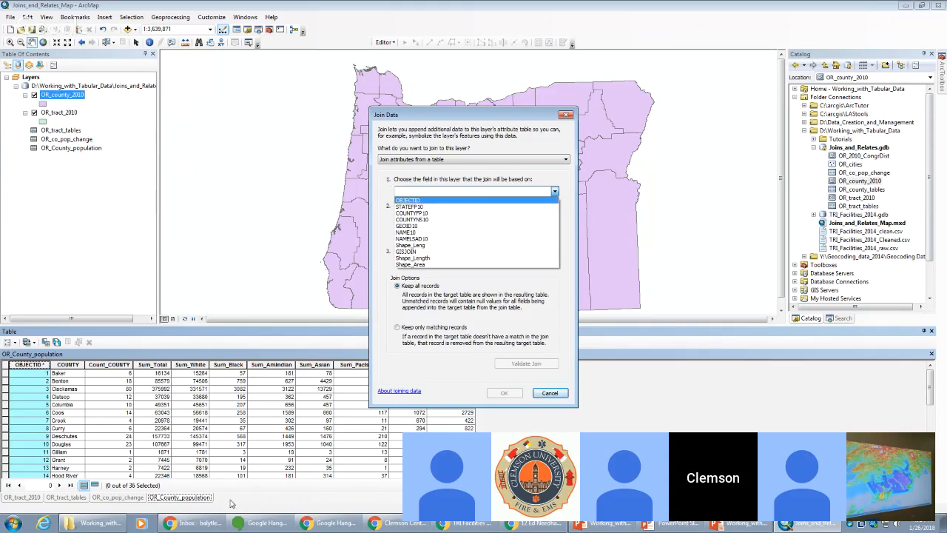
{"action": "left_click", "coordinate": [551, 392]}
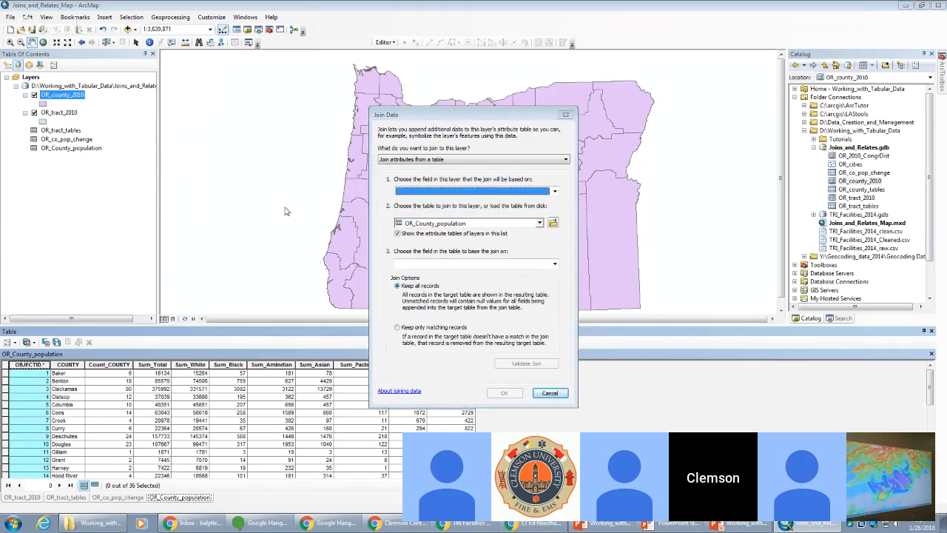
{"action": "left_click", "coordinate": [550, 392]}
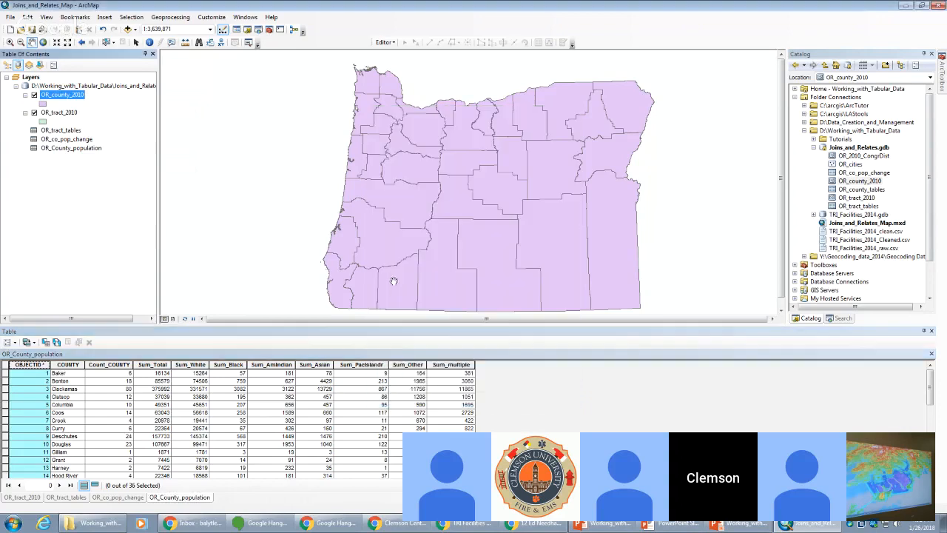
- Open the attribute table of OR_county_2010 and highlight its NAME10 field to check it as the join key
{"action": "right_click", "coordinate": [65, 95]}
{"action": "left_click", "coordinate": [82, 122]}
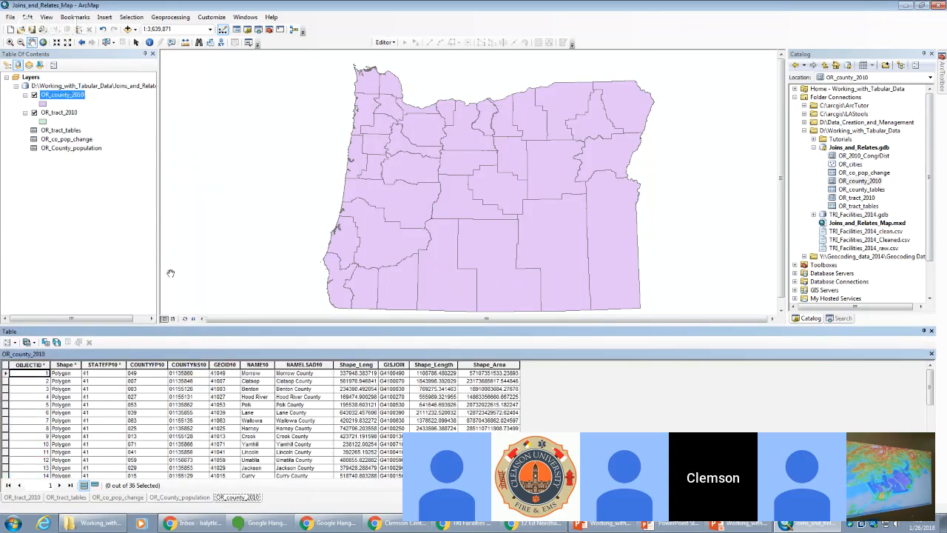
{"action": "left_click", "coordinate": [268, 364]}
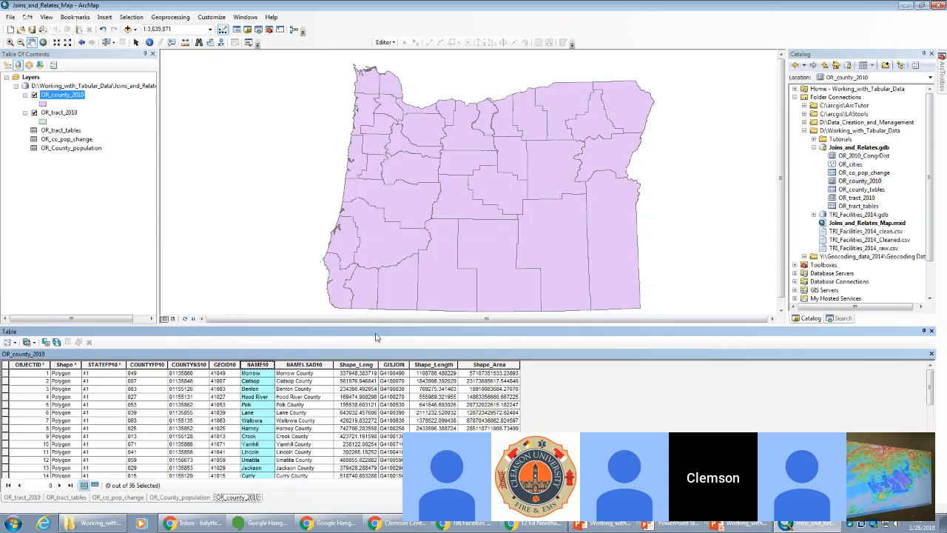
- Set up a join of the OR_County_population table to OR_county_2010, matching NAME10 with COUNTY
{"action": "right_click", "coordinate": [76, 96]}
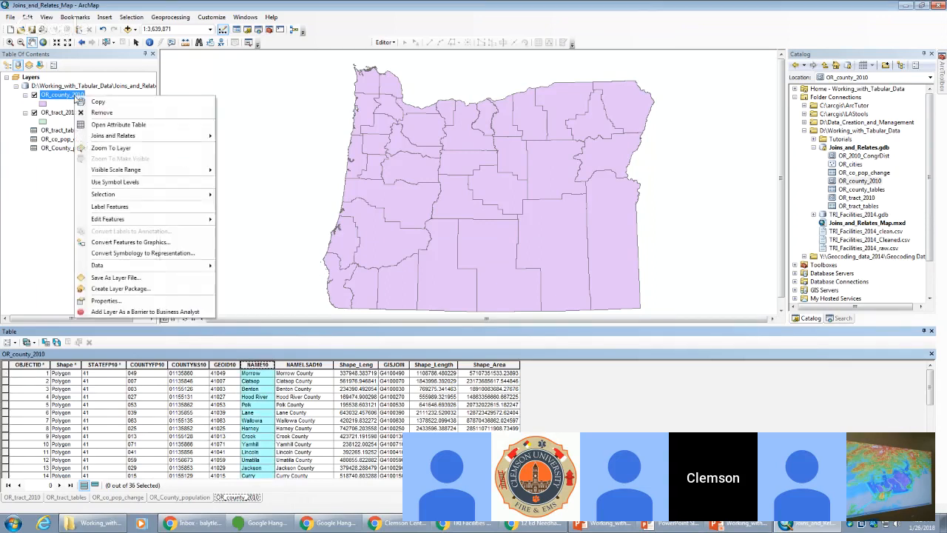
{"action": "mouse_move", "coordinate": [178, 136]}
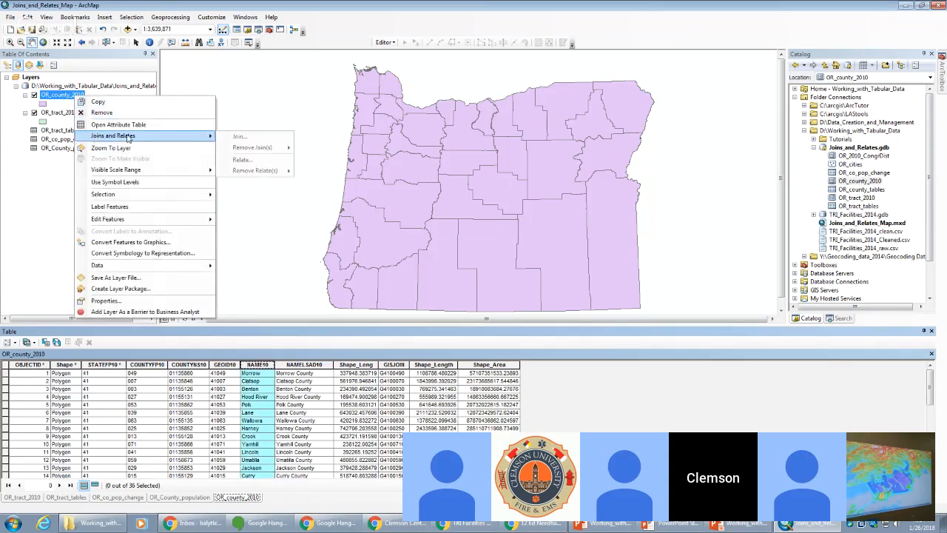
{"action": "left_click", "coordinate": [226, 134]}
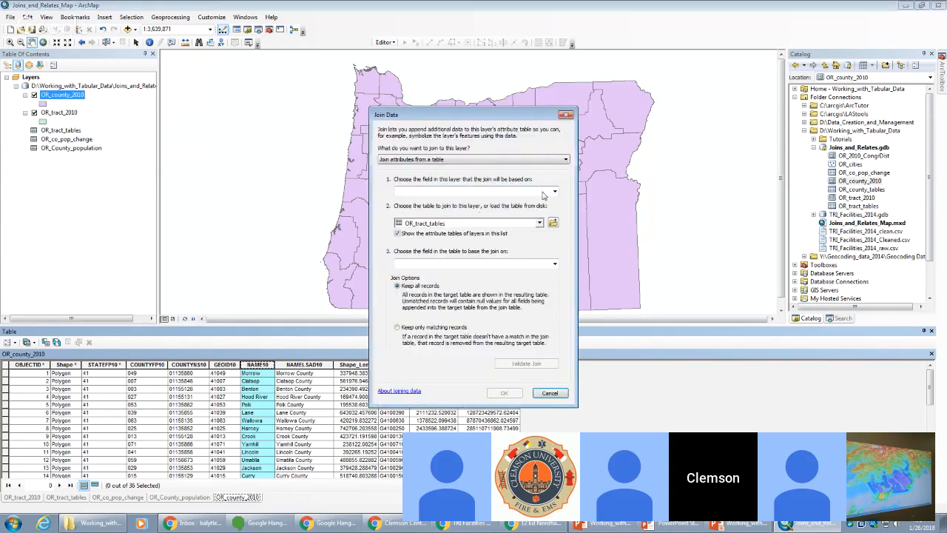
{"action": "left_click", "coordinate": [539, 223]}
{"action": "left_click", "coordinate": [465, 251]}
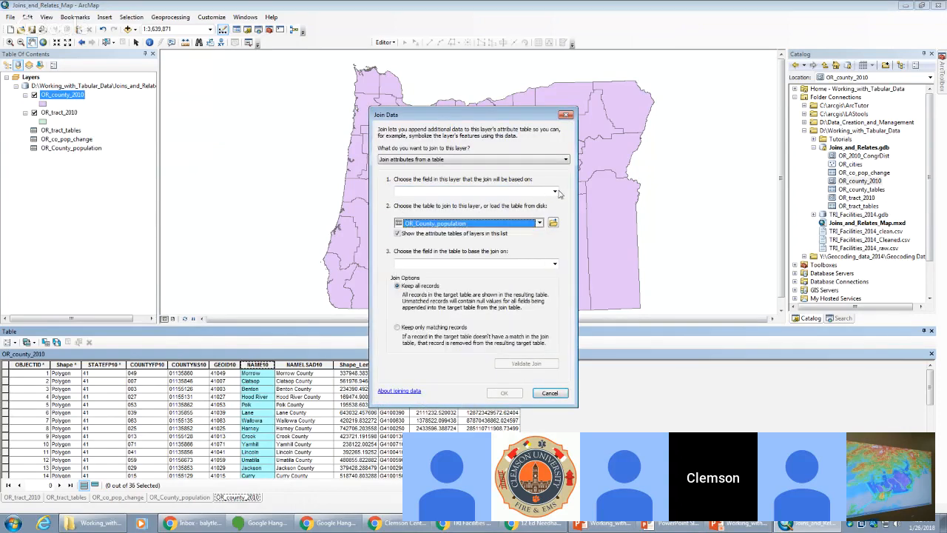
{"action": "left_click", "coordinate": [554, 191]}
{"action": "left_click", "coordinate": [411, 225]}
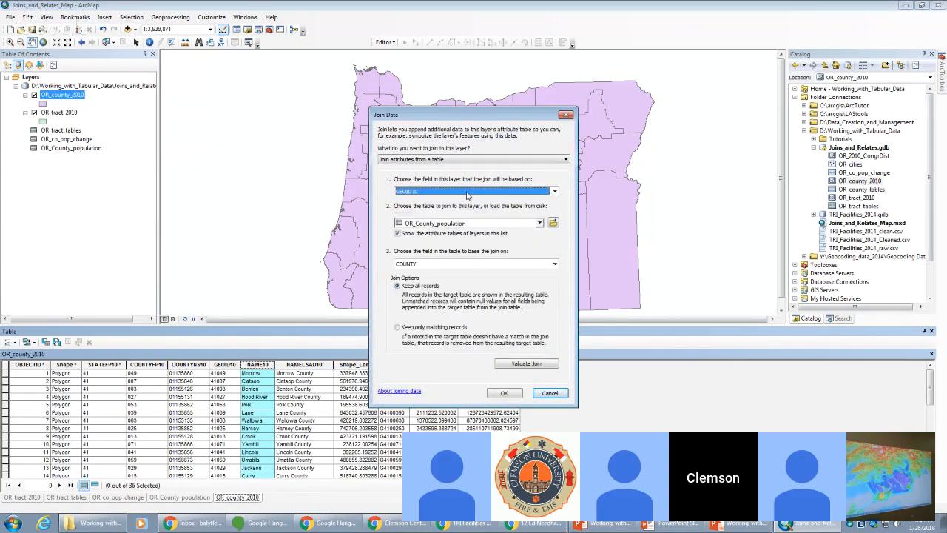
{"action": "left_click", "coordinate": [421, 191]}
{"action": "left_click", "coordinate": [422, 234]}
- Validate and apply the join, then view the appended population fields in the OR_county_2010 table
{"action": "left_click", "coordinate": [521, 363]}
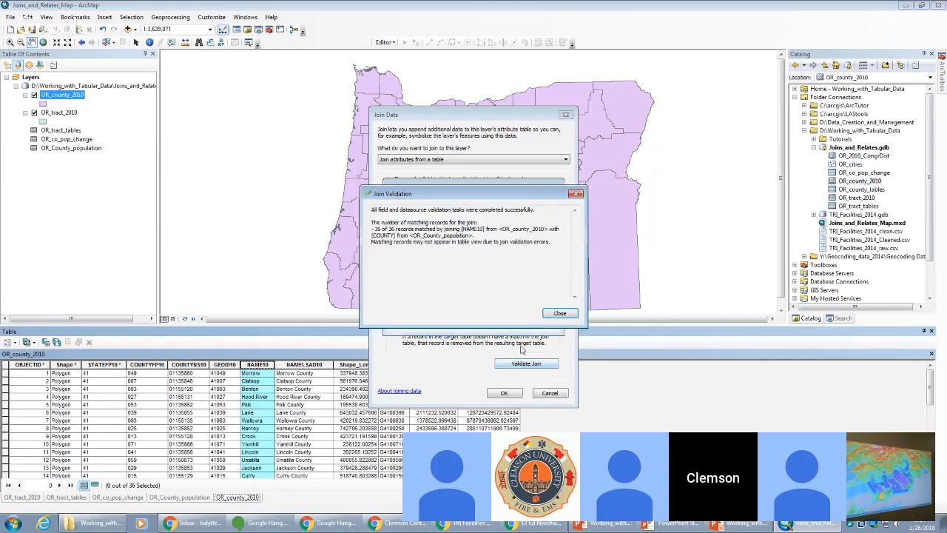
{"action": "left_click", "coordinate": [561, 313]}
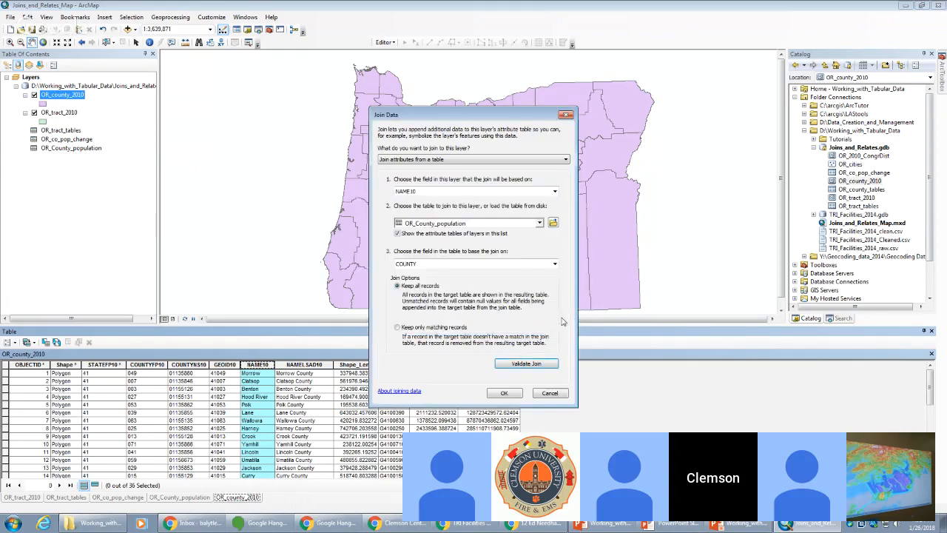
{"action": "left_click", "coordinate": [514, 397]}
{"action": "left_click_drag", "start_coordinate": [332, 474], "coordinate": [817, 474]}
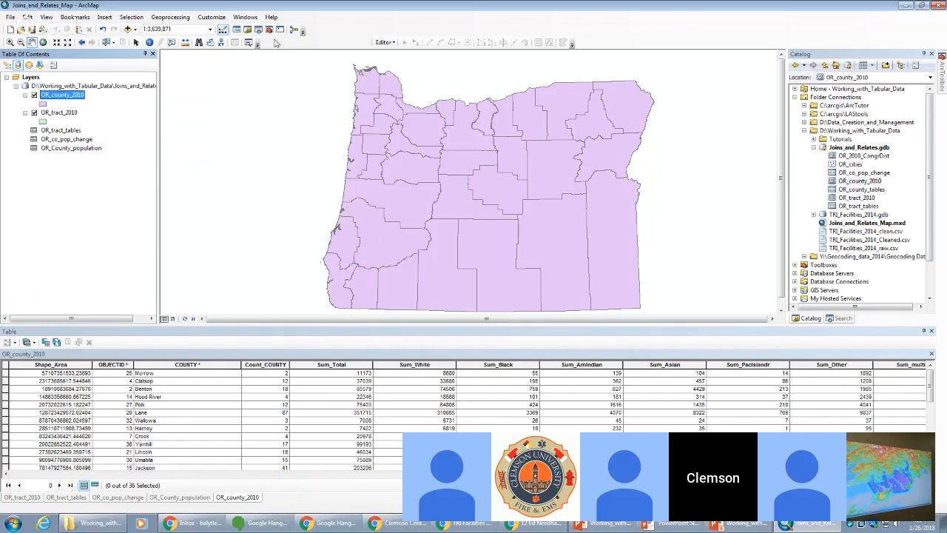
- Start exporting all features of the joined OR_county_2010 layer, with Joins_and_Relates.gdb as the destination
{"action": "right_click", "coordinate": [74, 97]}
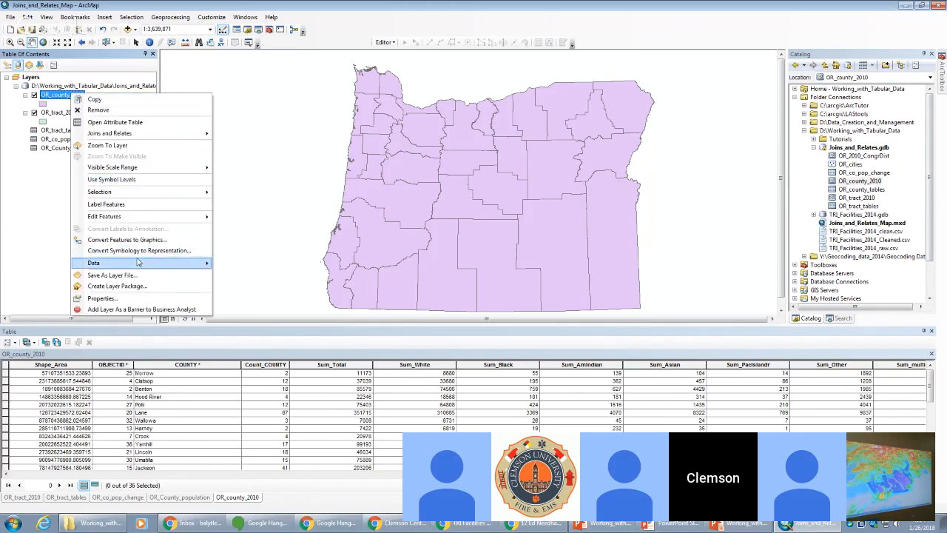
{"action": "mouse_move", "coordinate": [139, 263]}
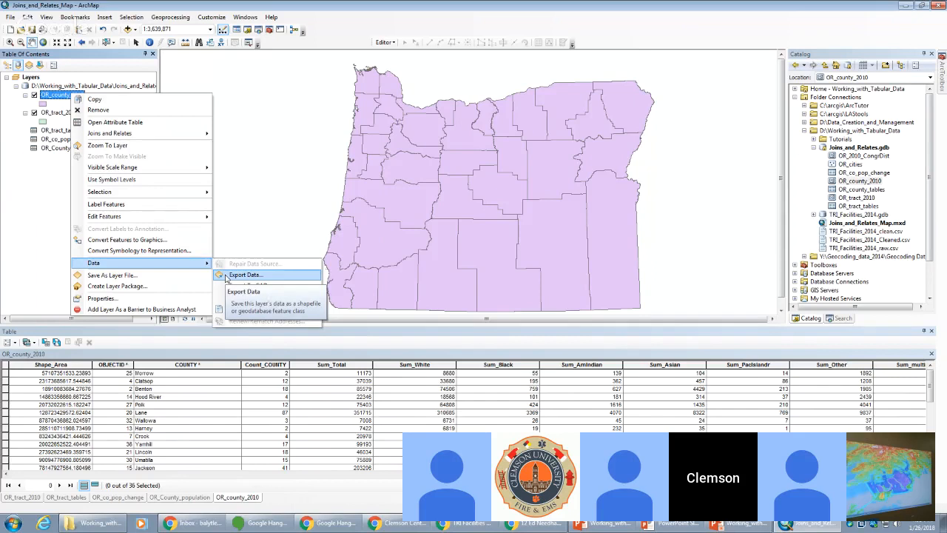
{"action": "left_click", "coordinate": [244, 276]}
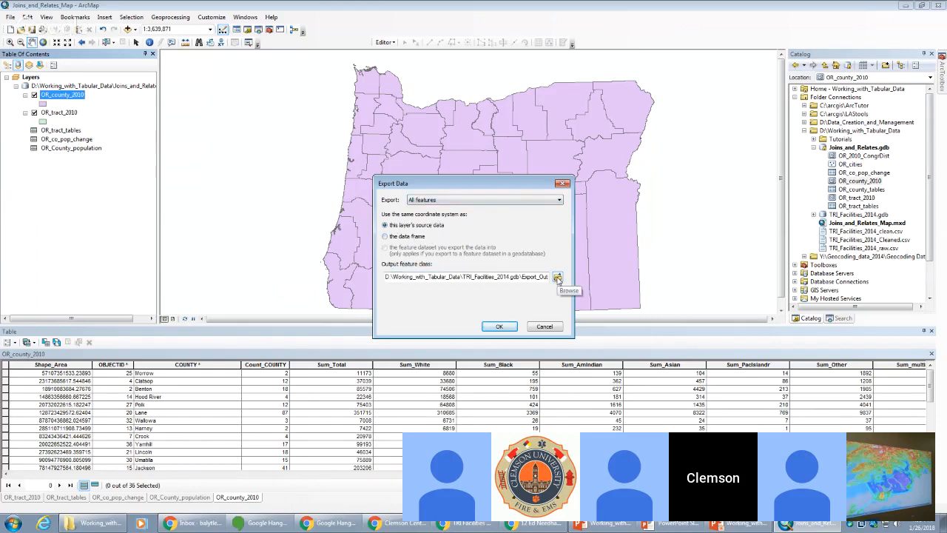
{"action": "left_click", "coordinate": [557, 278]}
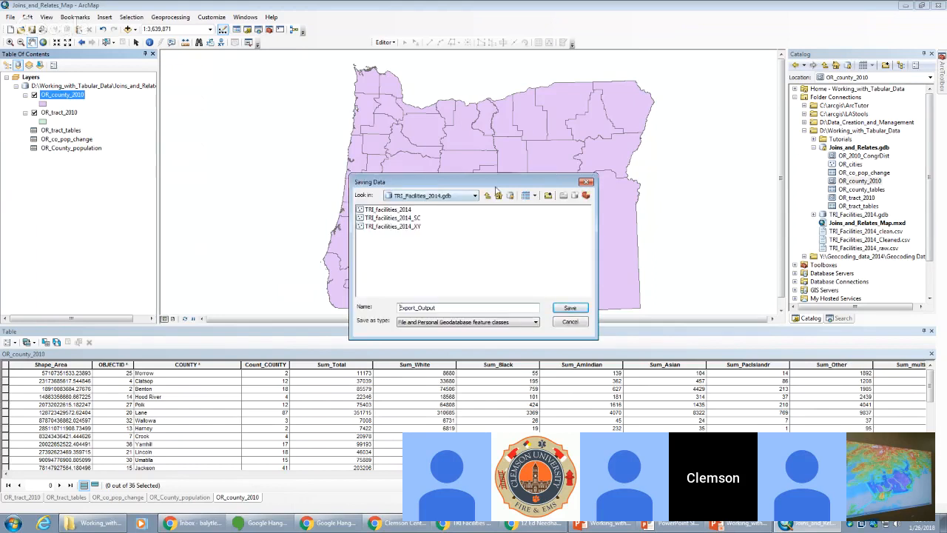
{"action": "left_click", "coordinate": [449, 194]}
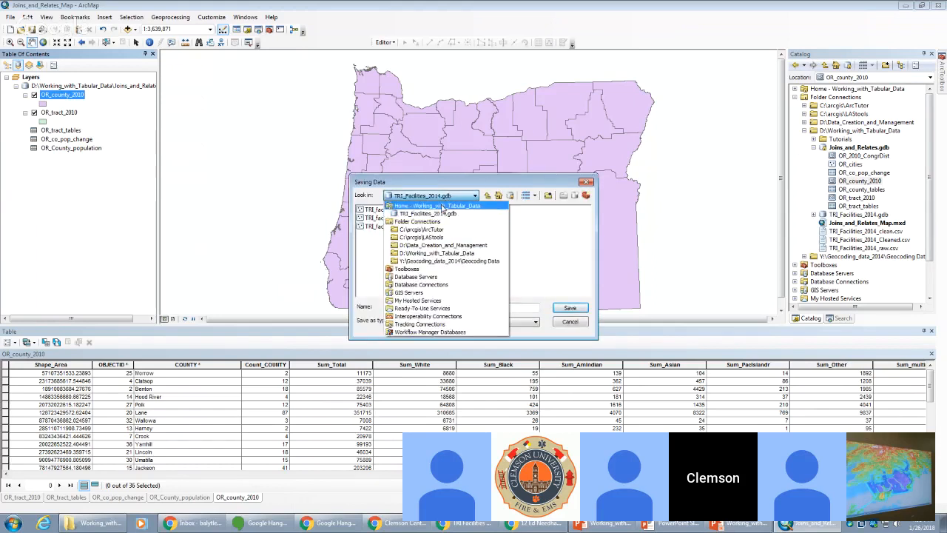
{"action": "left_click", "coordinate": [452, 197]}
{"action": "left_click", "coordinate": [455, 197]}
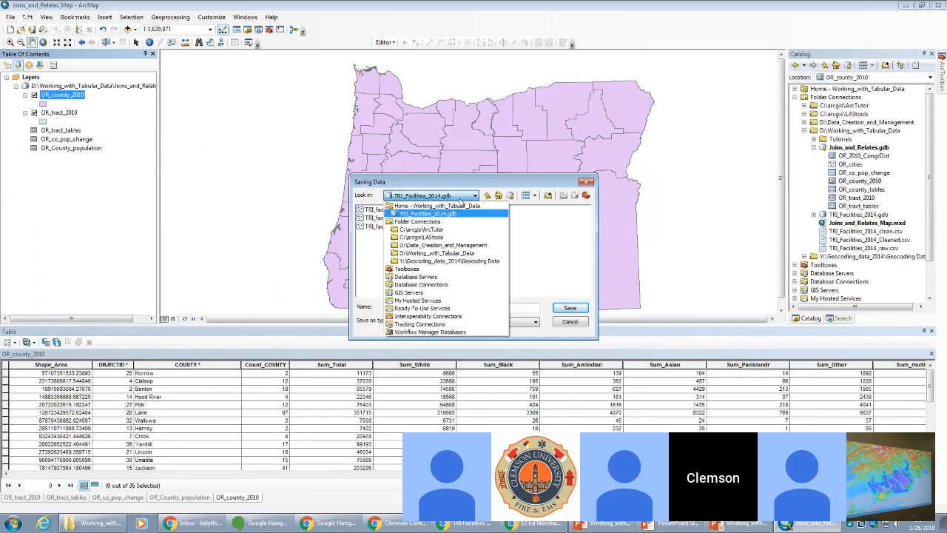
{"action": "left_click", "coordinate": [449, 210]}
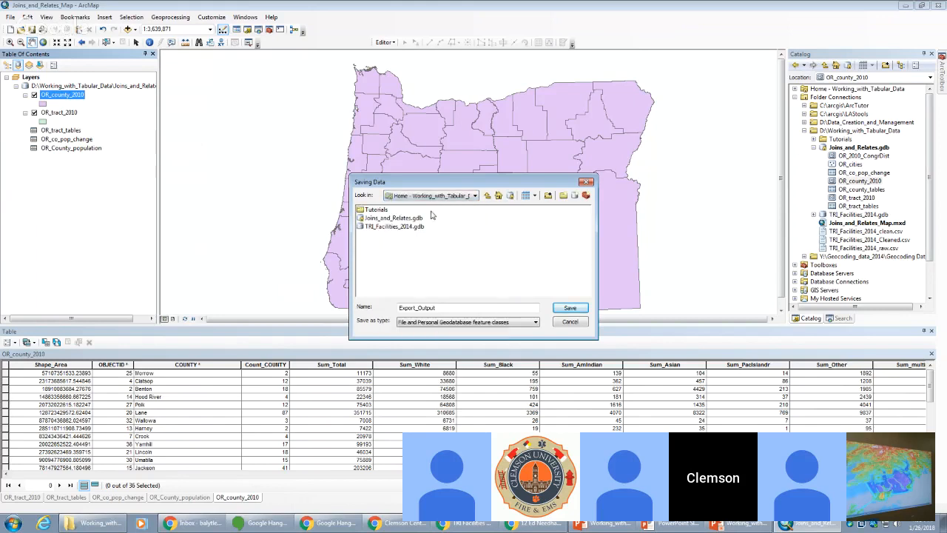
{"action": "double_click", "coordinate": [389, 219]}
- Name the exported feature class OR_Counties_polulation, run the export and add it to the map as a layer
{"action": "double_click", "coordinate": [450, 308]}
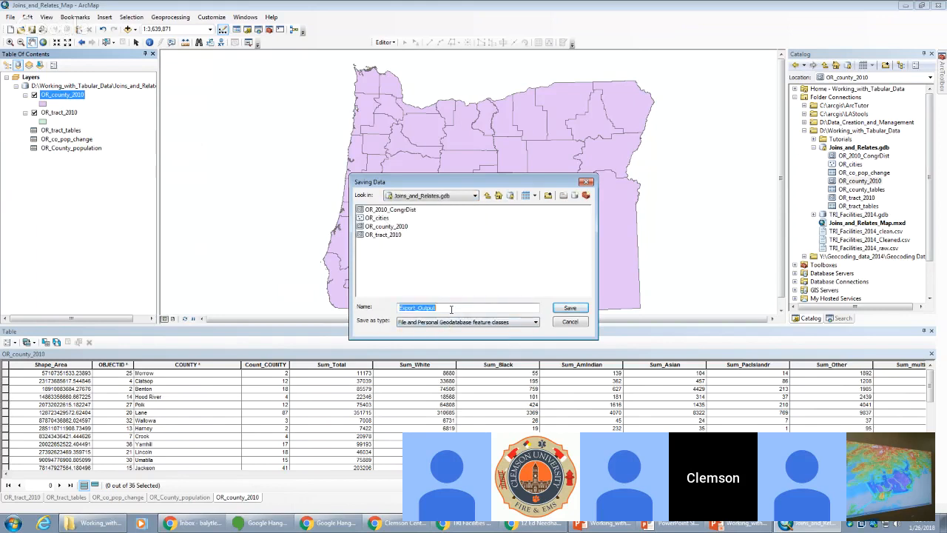
{"action": "type", "text": "OR_Countie"}
{"action": "left_click", "coordinate": [569, 308]}
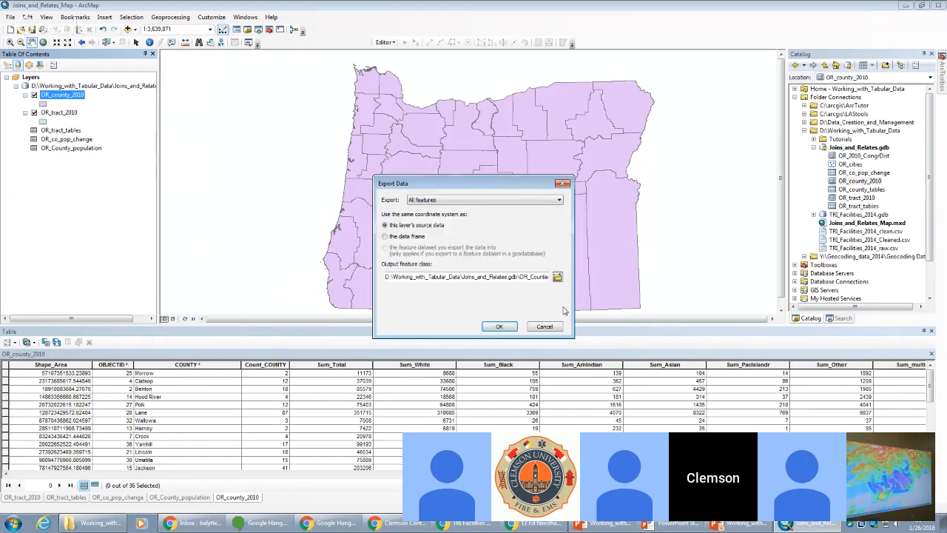
{"action": "left_click", "coordinate": [499, 326]}
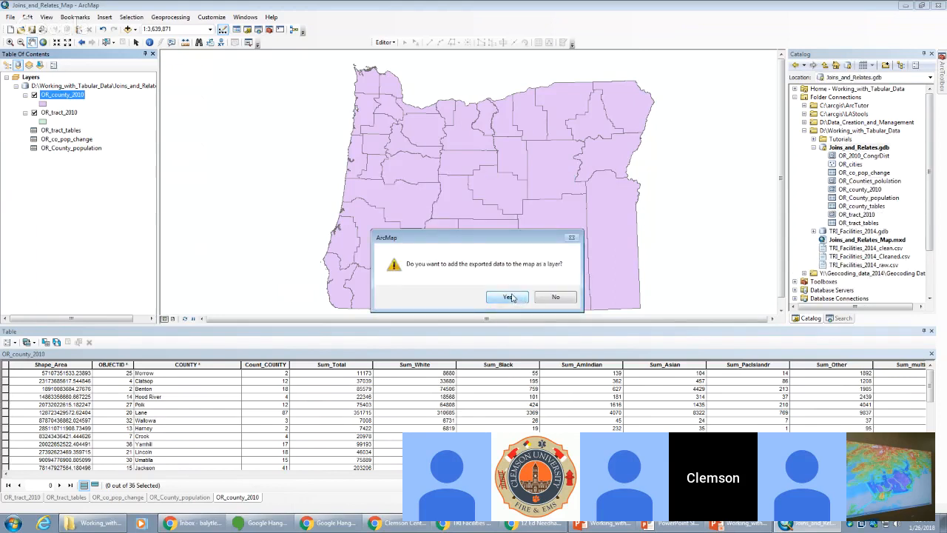
{"action": "left_click", "coordinate": [508, 299]}
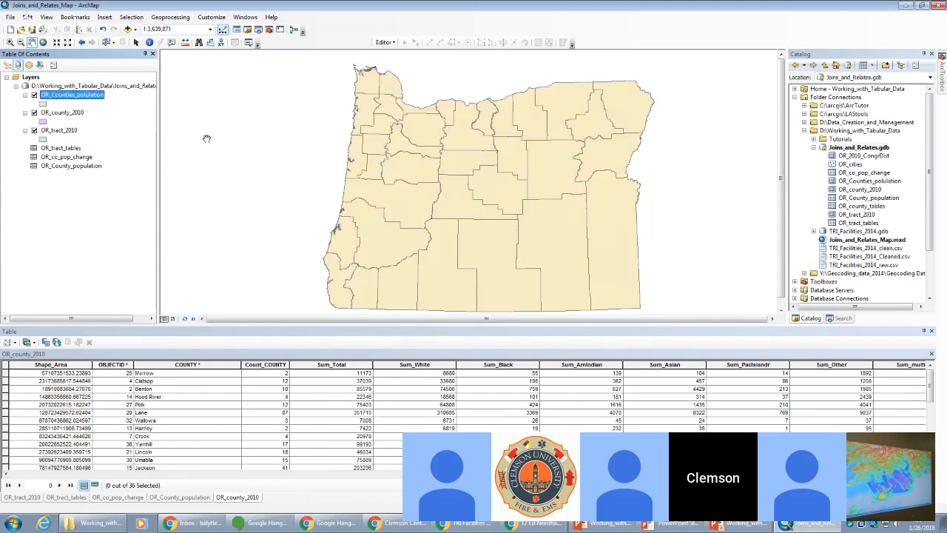
- Open the attribute table of OR_Counties_polulation and examine its COUNTY, Count_COUNTY and Sum fields
{"action": "right_click", "coordinate": [84, 96]}
{"action": "left_click", "coordinate": [97, 122]}
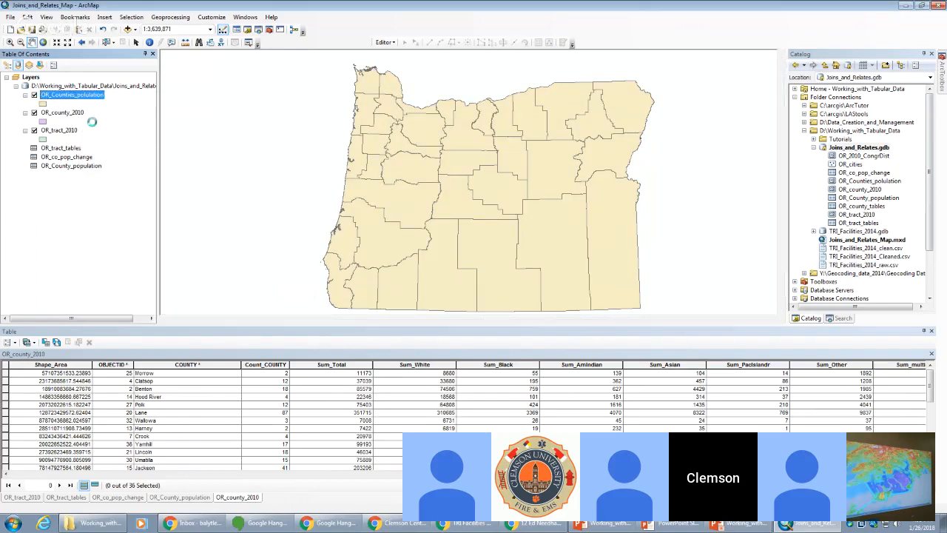
{"action": "left_click_drag", "start_coordinate": [247, 474], "coordinate": [411, 474]}
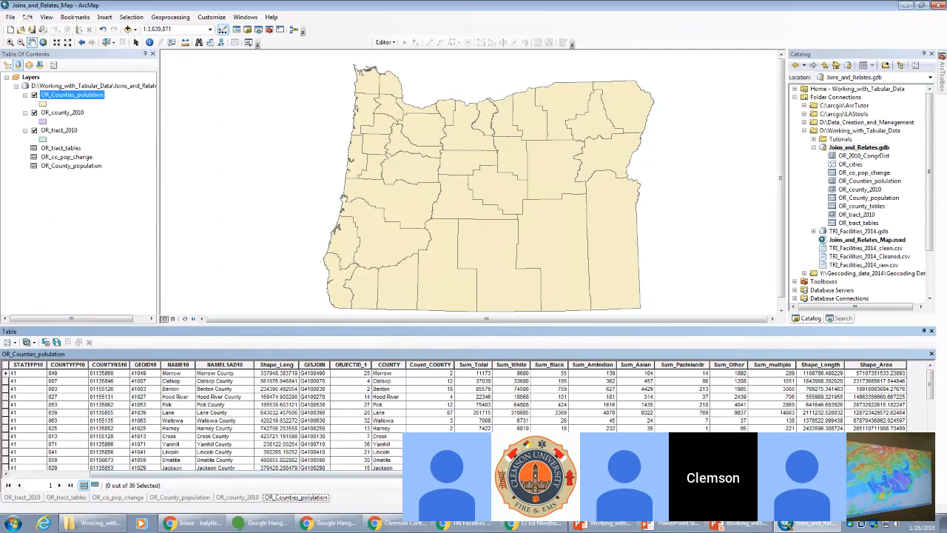
{"action": "scroll", "coordinate": [507, 217], "scroll_direction": "up", "scroll_amount": 4}
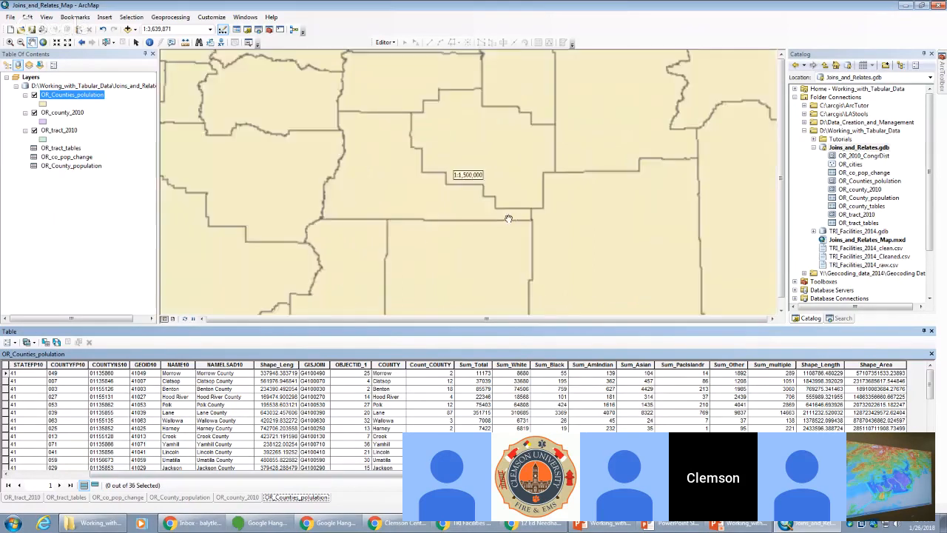
{"action": "scroll", "coordinate": [508, 217], "scroll_direction": "down", "scroll_amount": 3}
{"action": "left_click_drag", "start_coordinate": [508, 217], "coordinate": [503, 299]}
{"action": "scroll", "coordinate": [503, 299], "scroll_direction": "up", "scroll_amount": 1}
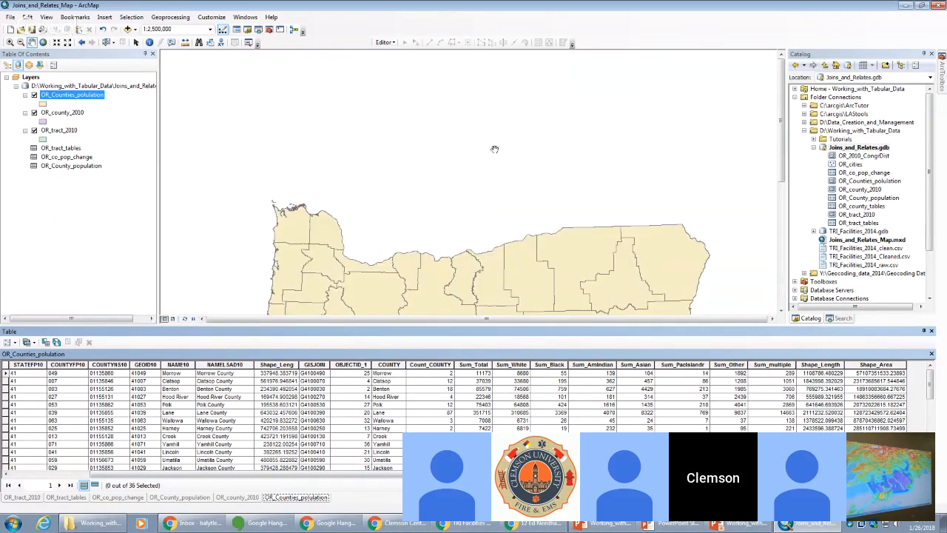
{"action": "left_click_drag", "start_coordinate": [383, 247], "coordinate": [383, 98]}
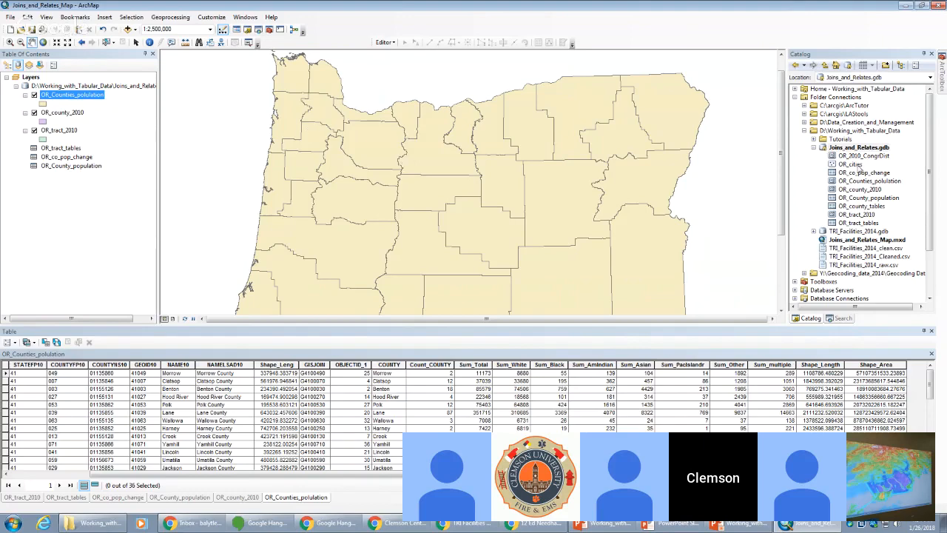
- Check the OR_County_population table and remove the existing join from the OR_county_2010 layer
{"action": "left_click", "coordinate": [237, 499]}
{"action": "left_click", "coordinate": [189, 498]}
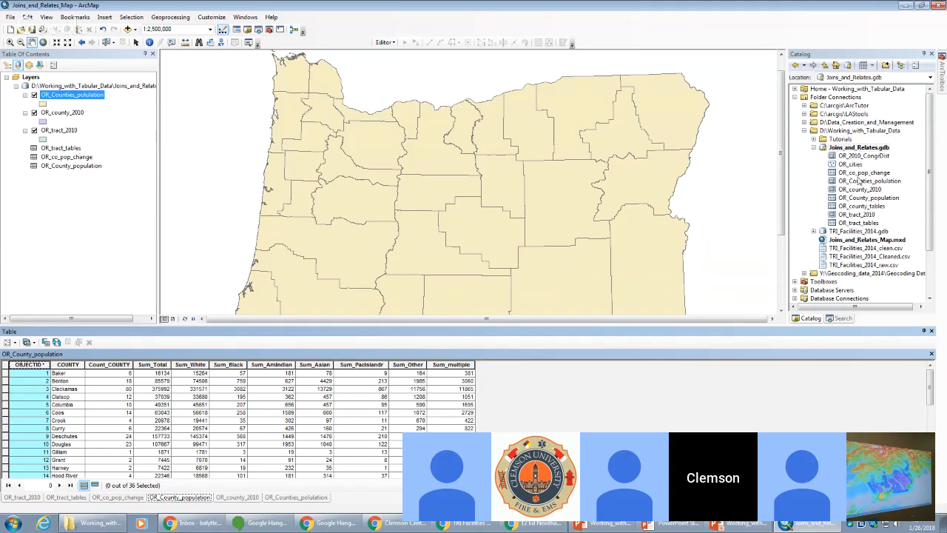
{"action": "left_click", "coordinate": [857, 190]}
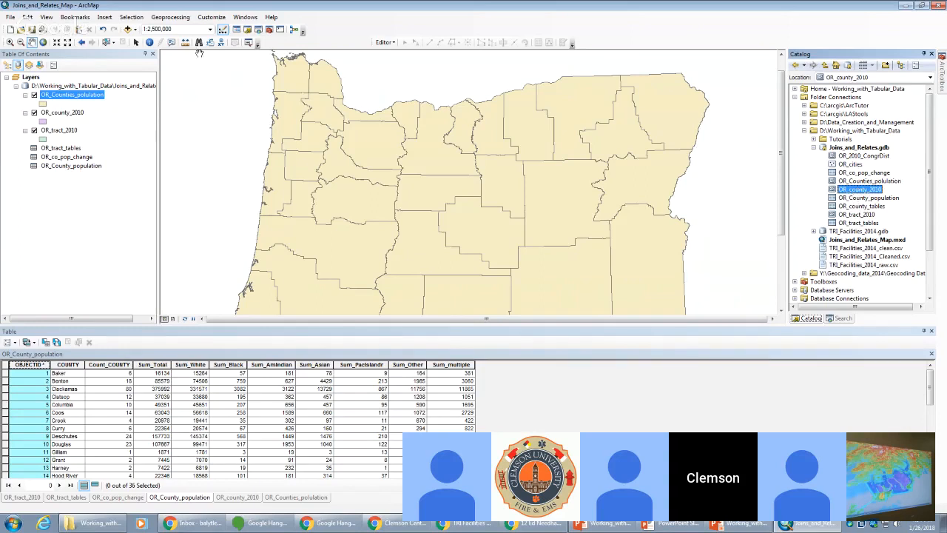
{"action": "right_click", "coordinate": [71, 114]}
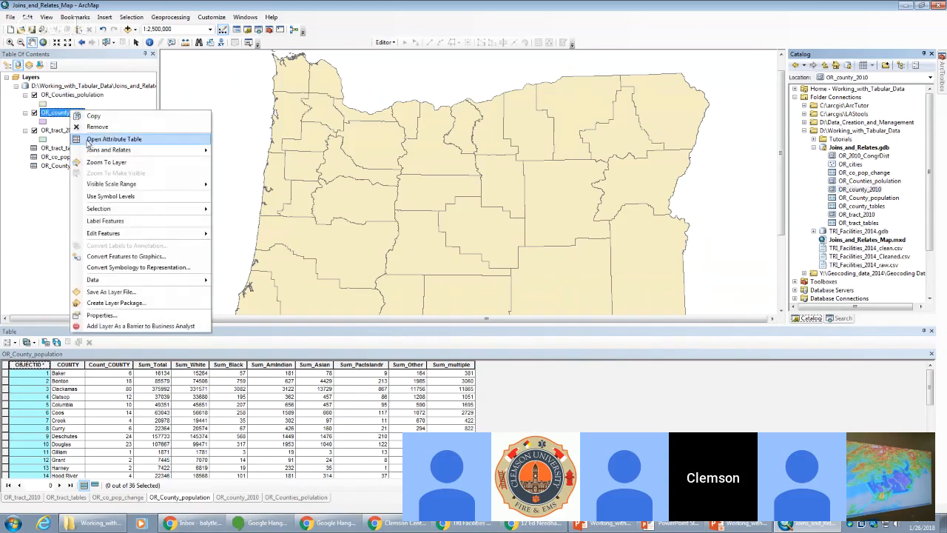
{"action": "mouse_move", "coordinate": [123, 154]}
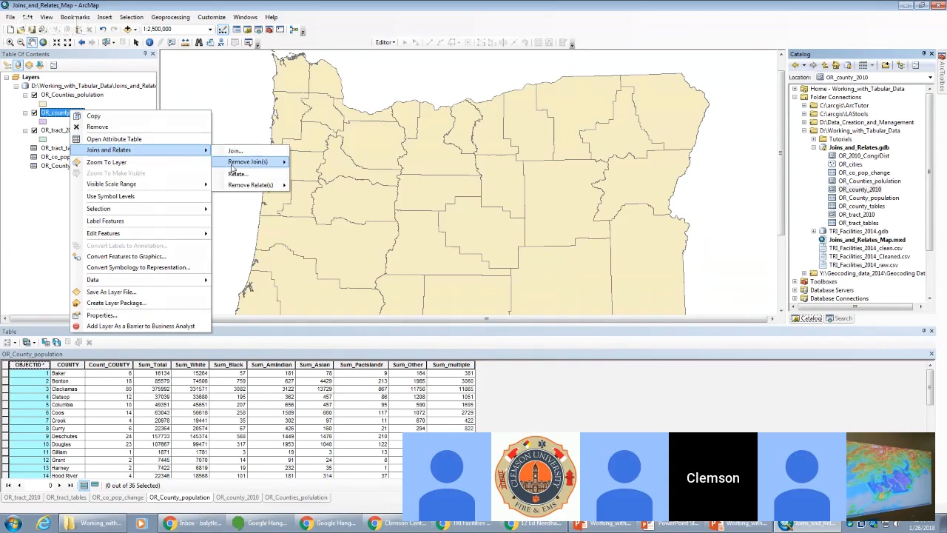
{"action": "mouse_move", "coordinate": [256, 162]}
{"action": "left_click", "coordinate": [336, 162]}
- Set up an attribute join on OR_county_2010, matching its NAME10 field to the COUNTY field of the OR_County_population table
{"action": "right_click", "coordinate": [74, 113]}
{"action": "mouse_move", "coordinate": [107, 149]}
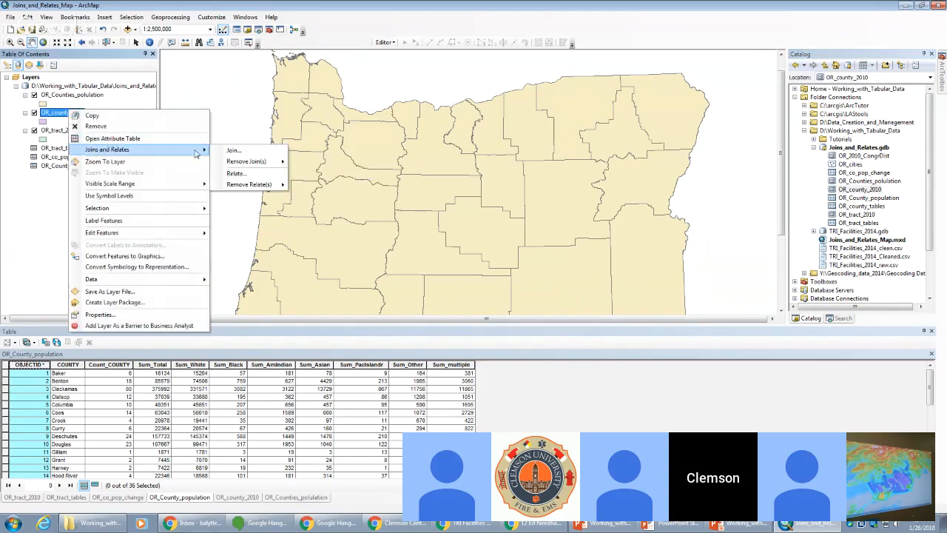
{"action": "left_click", "coordinate": [227, 150]}
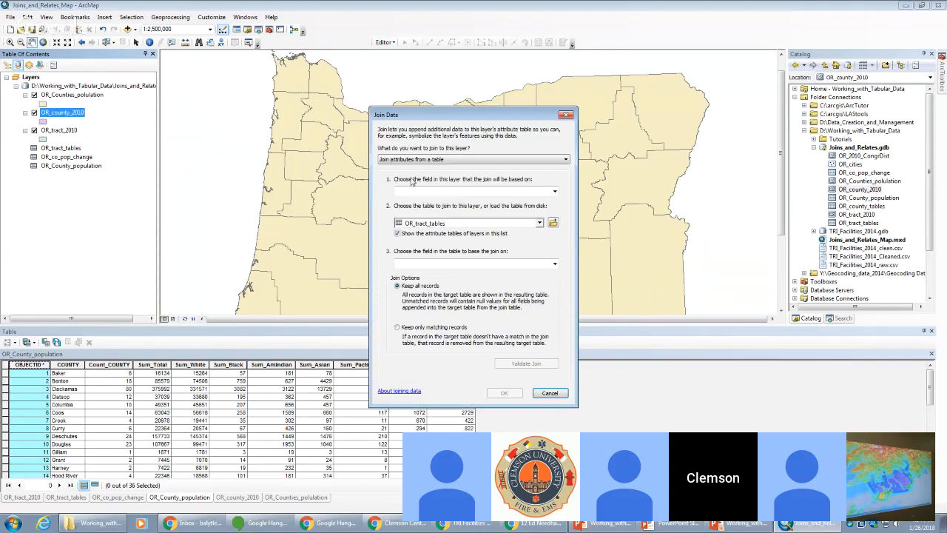
{"action": "left_click", "coordinate": [555, 191]}
{"action": "left_click", "coordinate": [555, 192]}
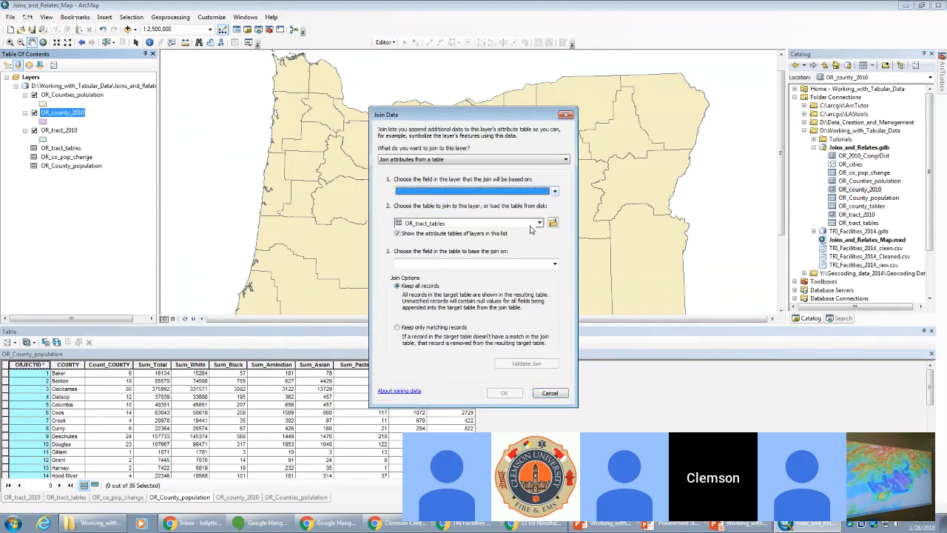
{"action": "left_click", "coordinate": [539, 223]}
{"action": "left_click", "coordinate": [475, 261]}
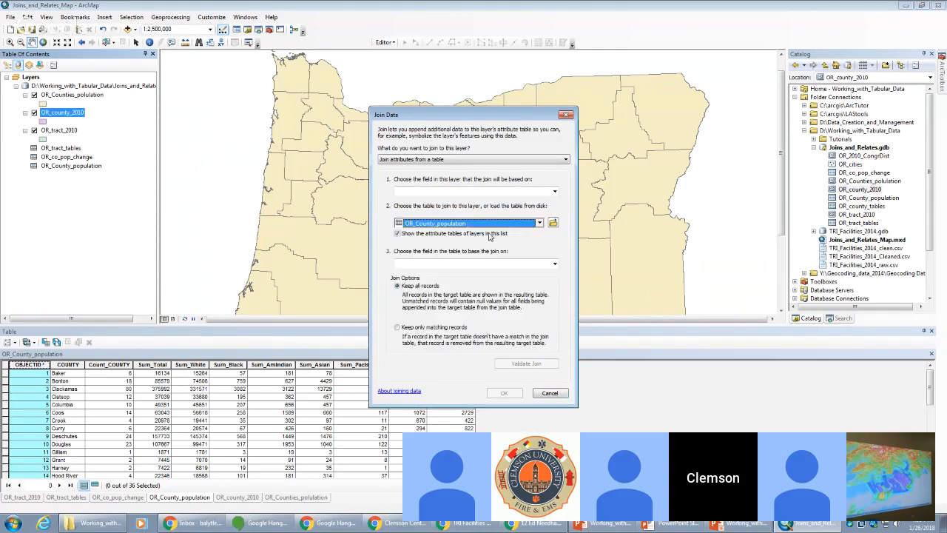
{"action": "left_click", "coordinate": [554, 192]}
{"action": "left_click", "coordinate": [521, 232]}
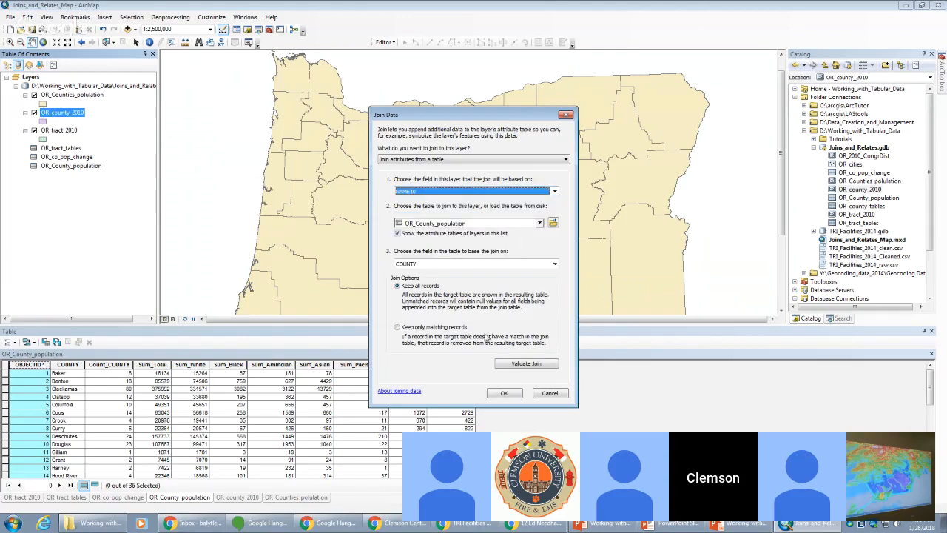
- Validate and apply the join keeping all records, and view the OR_county_2010 attribute table
{"action": "left_click", "coordinate": [526, 364]}
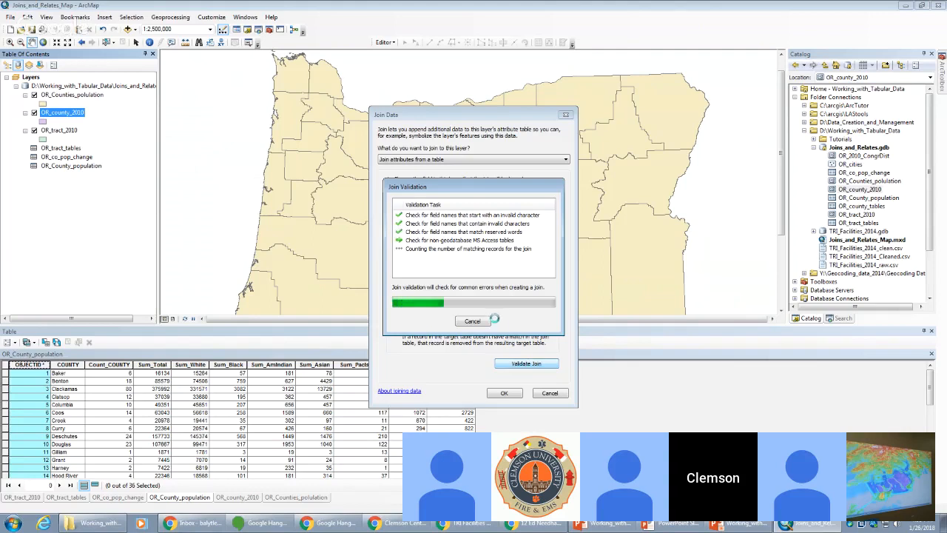
{"action": "left_click", "coordinate": [560, 313]}
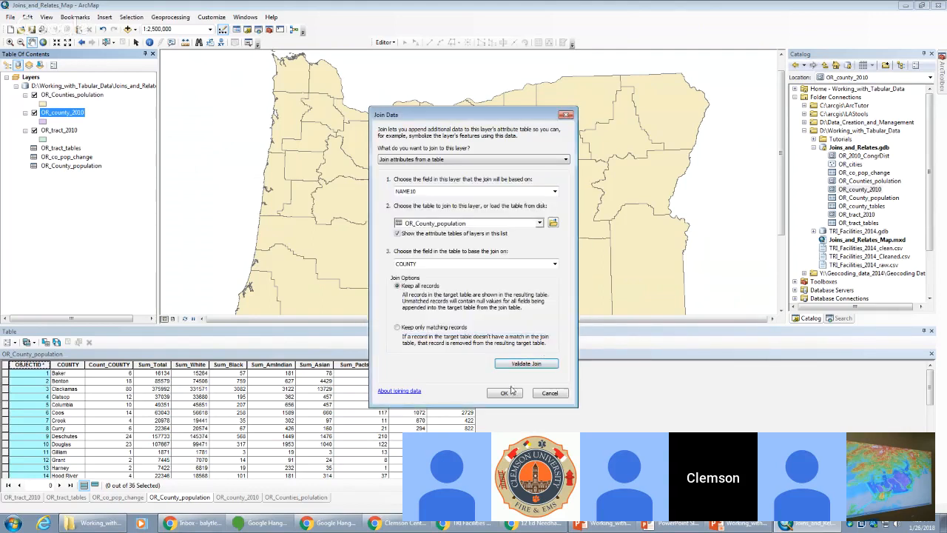
{"action": "left_click", "coordinate": [505, 393]}
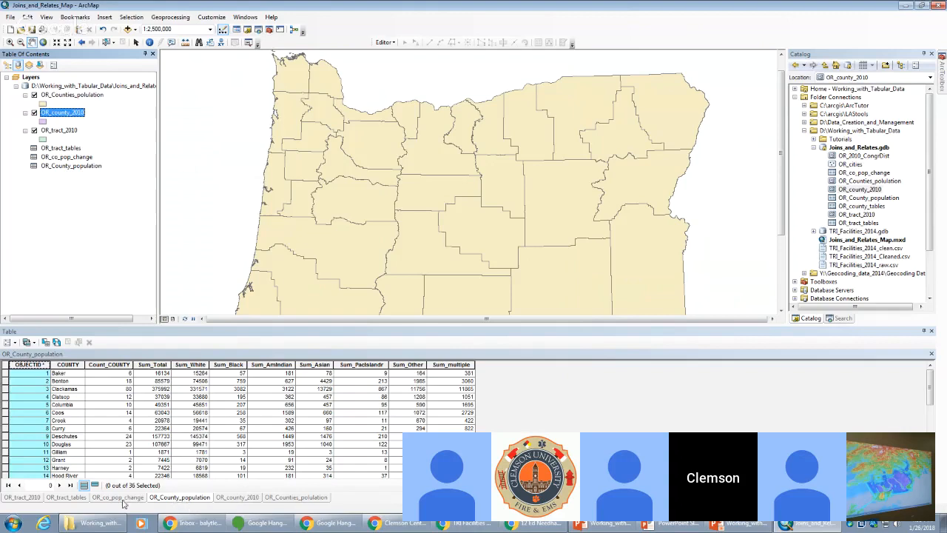
{"action": "left_click", "coordinate": [223, 502]}
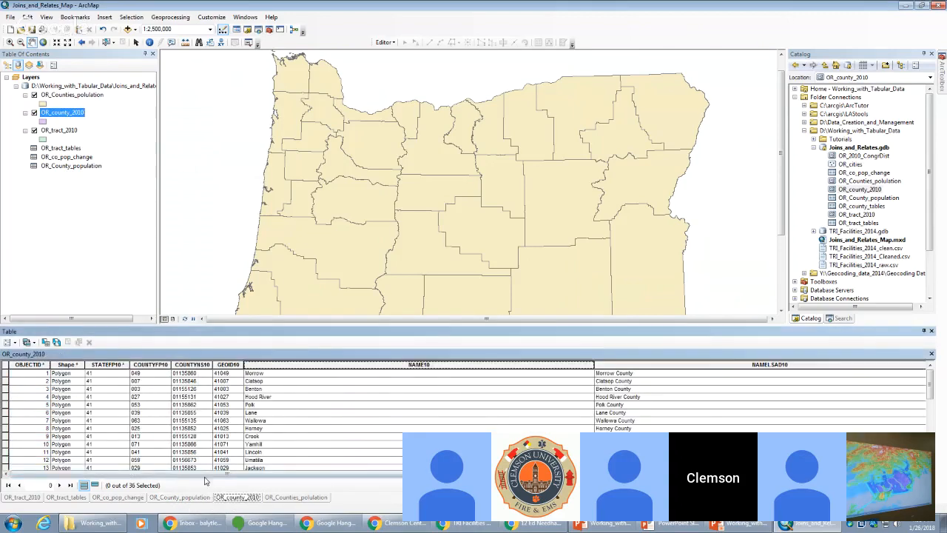
{"action": "mouse_move", "coordinate": [205, 475]}
{"action": "left_mouse_down"}
{"action": "mouse_move", "coordinate": [684, 476]}
{"action": "mouse_move", "coordinate": [205, 476]}
{"action": "left_mouse_up"}
{"action": "left_click", "coordinate": [46, 114]}
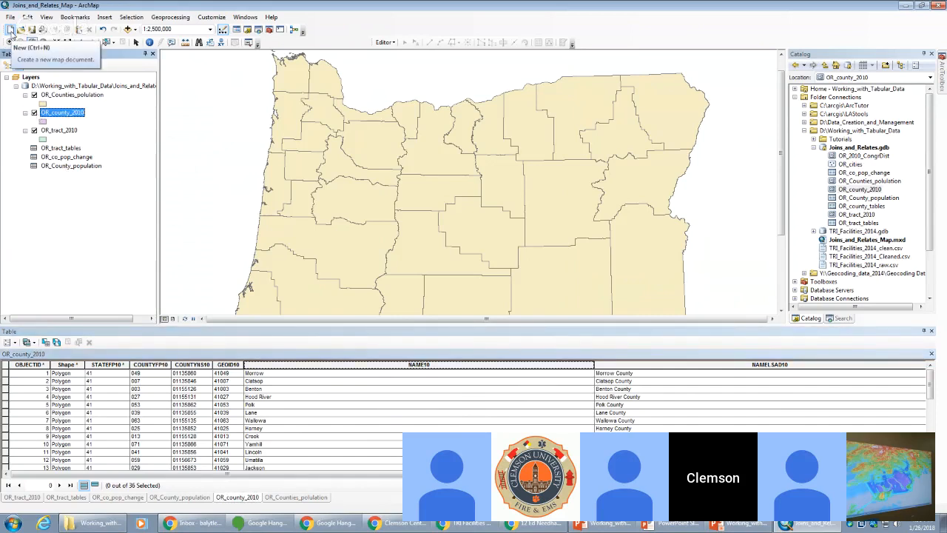
- Create a new blank map without saving changes to Joins_and_Relates_Map, and dismiss the Business Analyst notice
{"action": "left_click", "coordinate": [10, 29]}
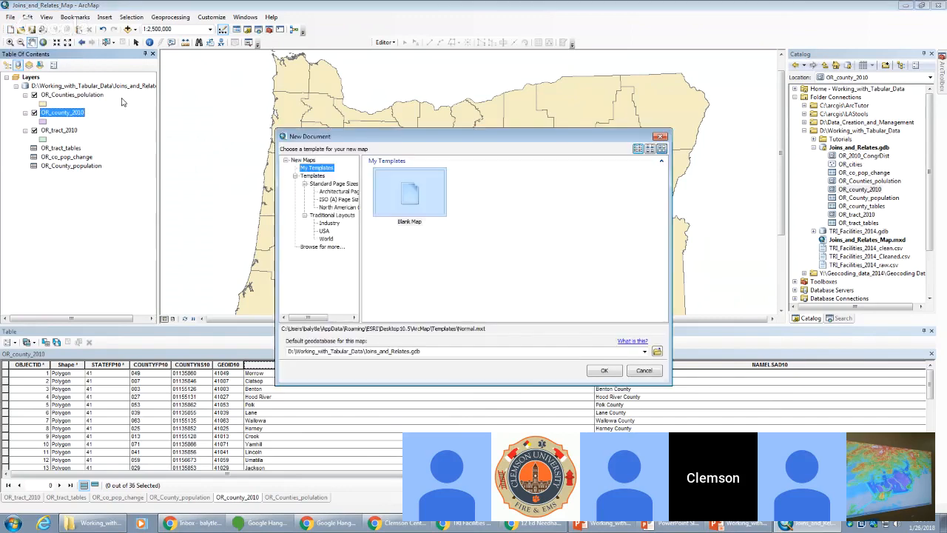
{"action": "left_click", "coordinate": [599, 372]}
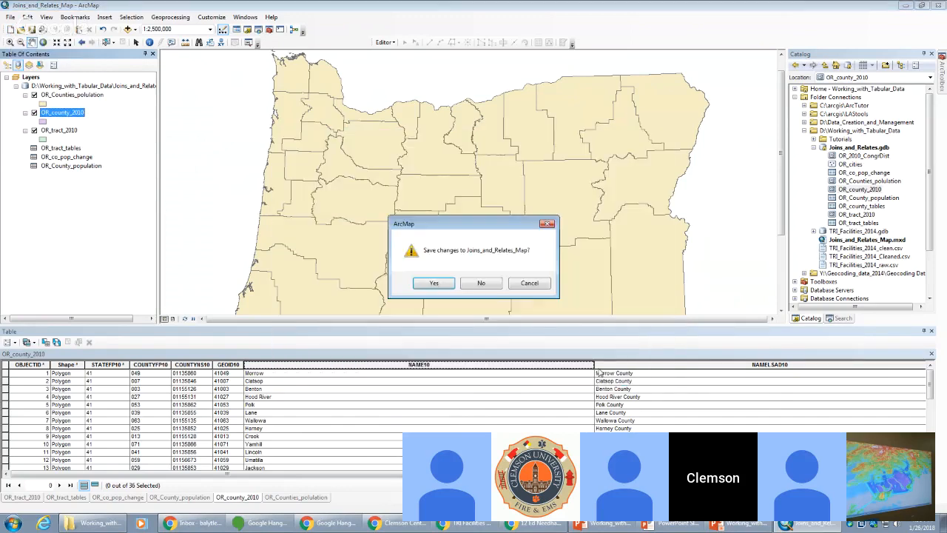
{"action": "left_click", "coordinate": [480, 284]}
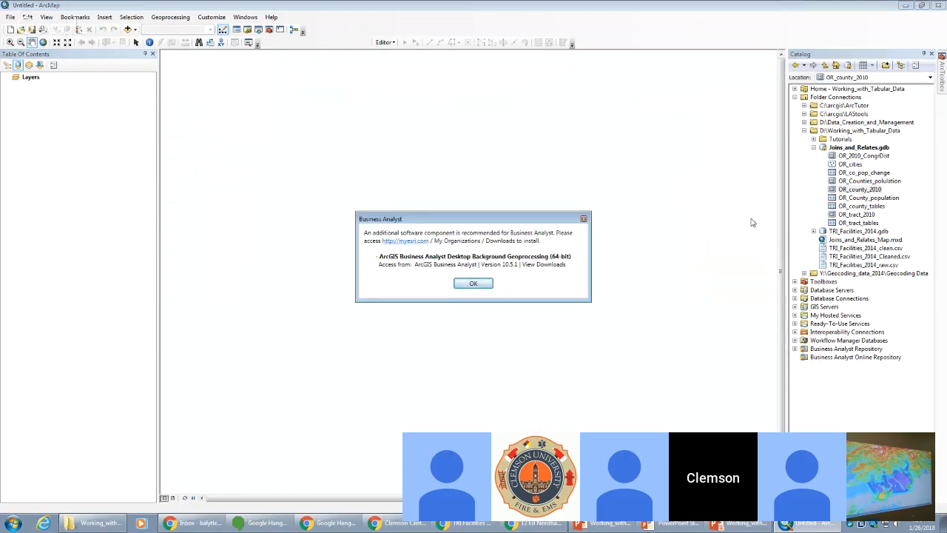
{"action": "left_click", "coordinate": [478, 285]}
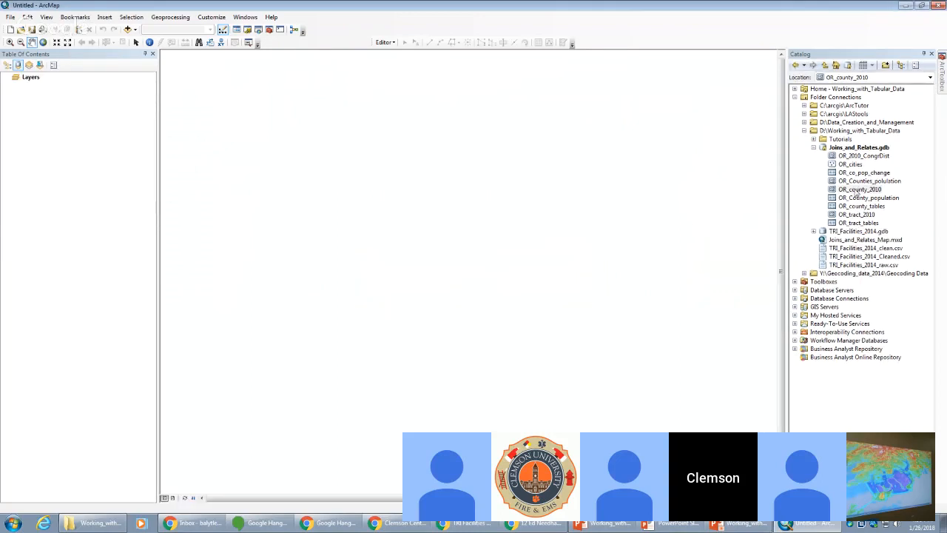
- Add the OR_county_2010 feature class and the OR_co_pop_change table from Joins_and_Relates.gdb to the map
{"action": "left_click_drag", "start_coordinate": [869, 190], "coordinate": [687, 164]}
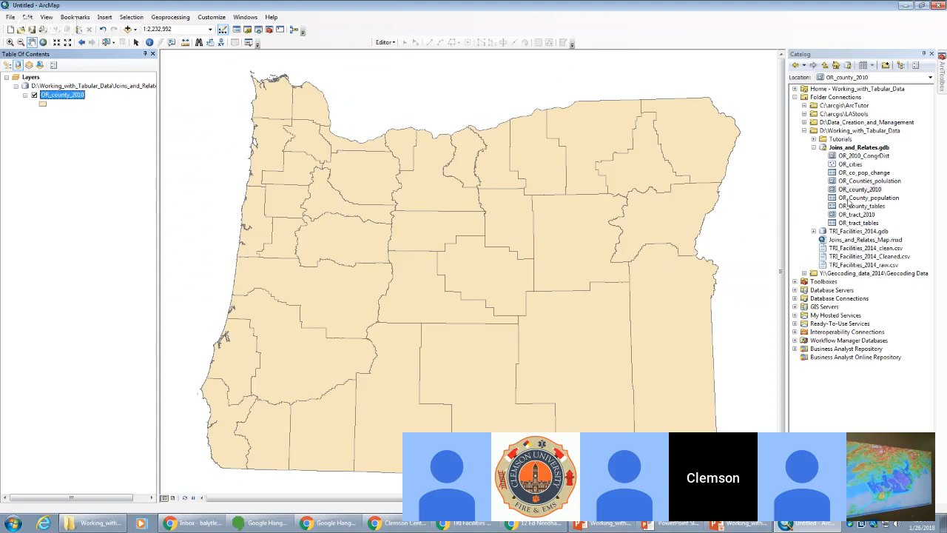
{"action": "left_click", "coordinate": [859, 174]}
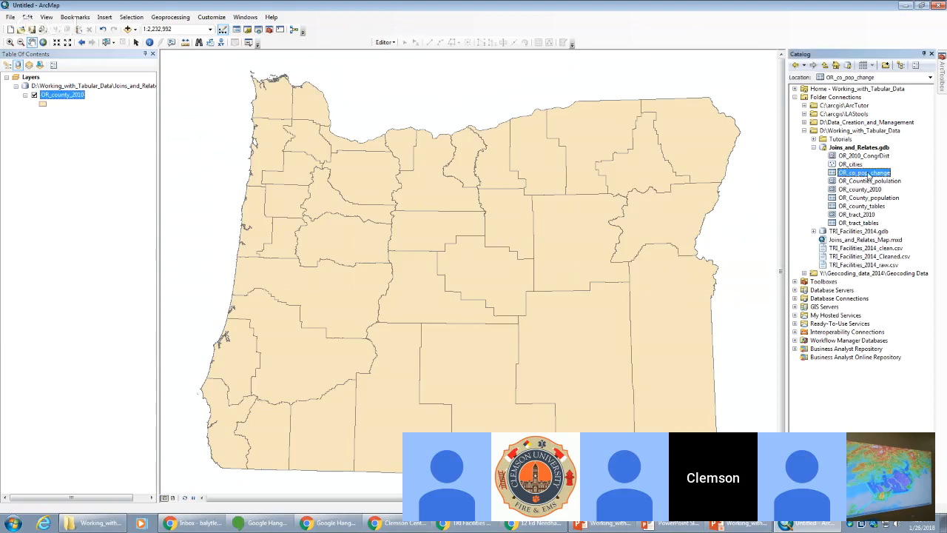
{"action": "left_click_drag", "start_coordinate": [878, 174], "coordinate": [762, 170]}
- Open the OR_co_pop_change table, look through its county population change records, and close it
{"action": "right_click", "coordinate": [72, 113]}
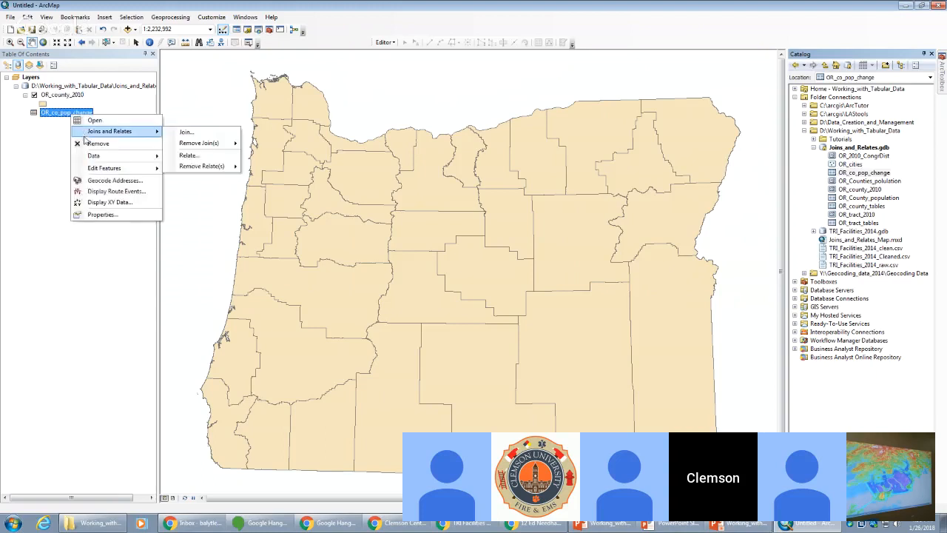
{"action": "left_click", "coordinate": [90, 120]}
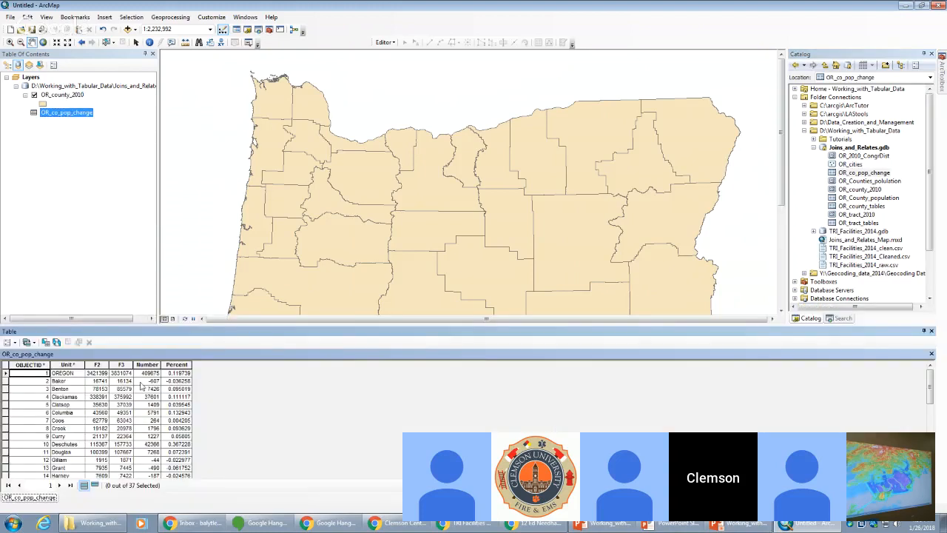
{"action": "scroll", "coordinate": [141, 385], "scroll_direction": "up", "scroll_amount": 6}
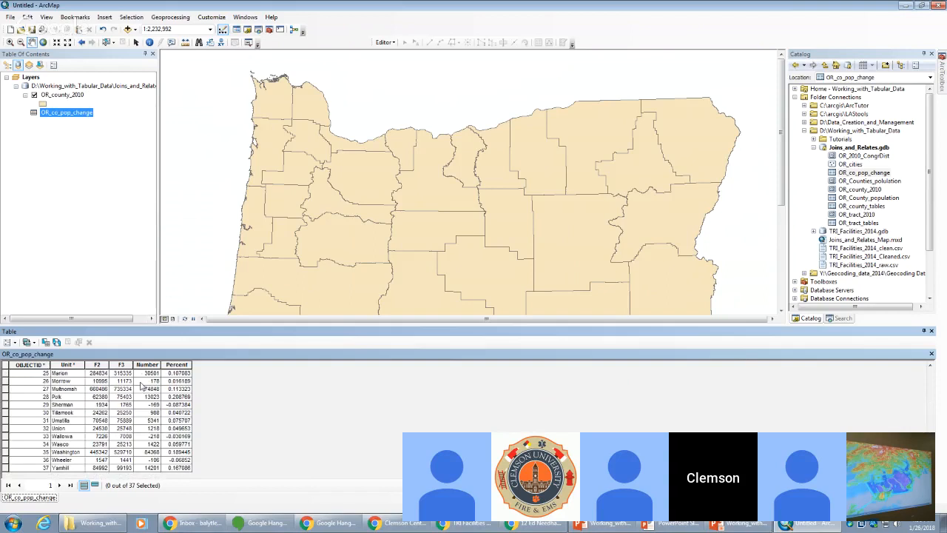
{"action": "left_click", "coordinate": [931, 330]}
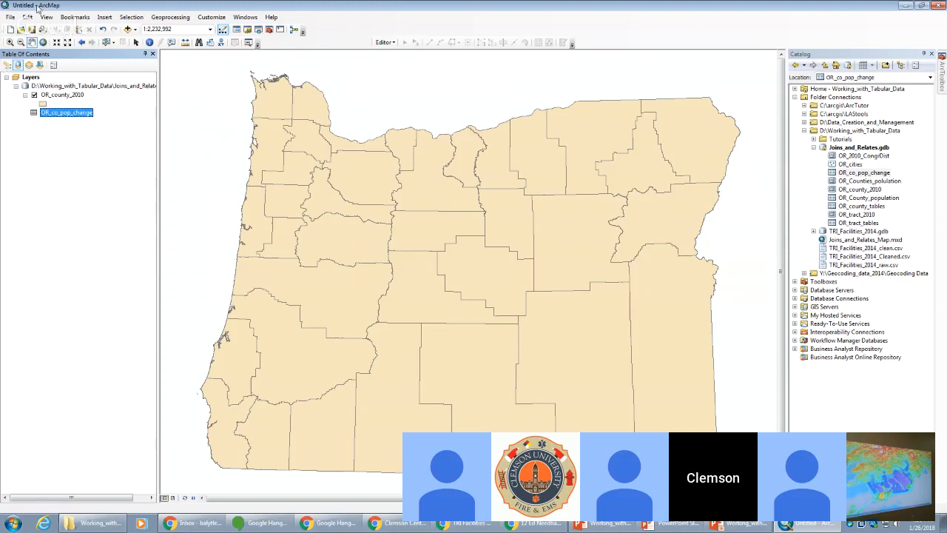
- Open the OR_county_2010 and OR_co_pop_change tables and highlight their matching county fields, NAME10 and Unit
{"action": "right_click", "coordinate": [69, 96]}
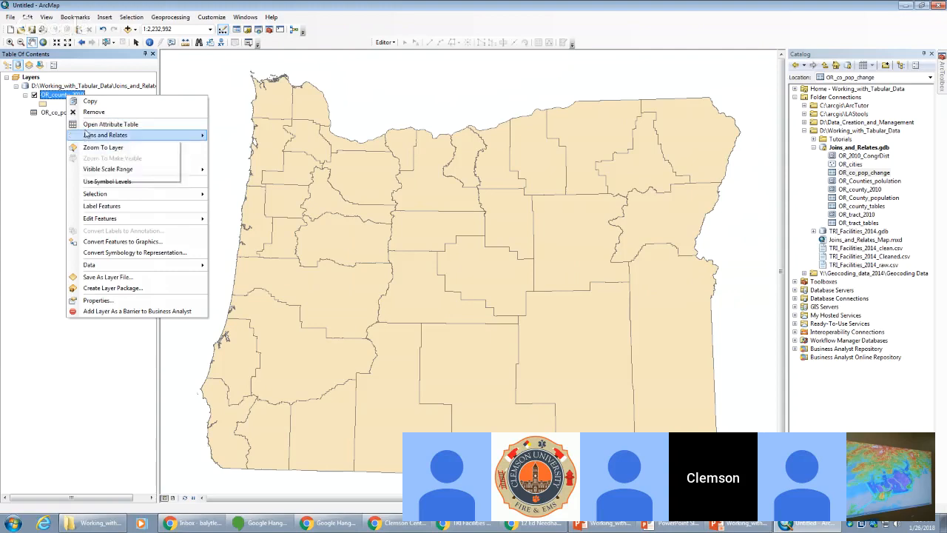
{"action": "left_click", "coordinate": [100, 125]}
{"action": "left_click", "coordinate": [251, 364]}
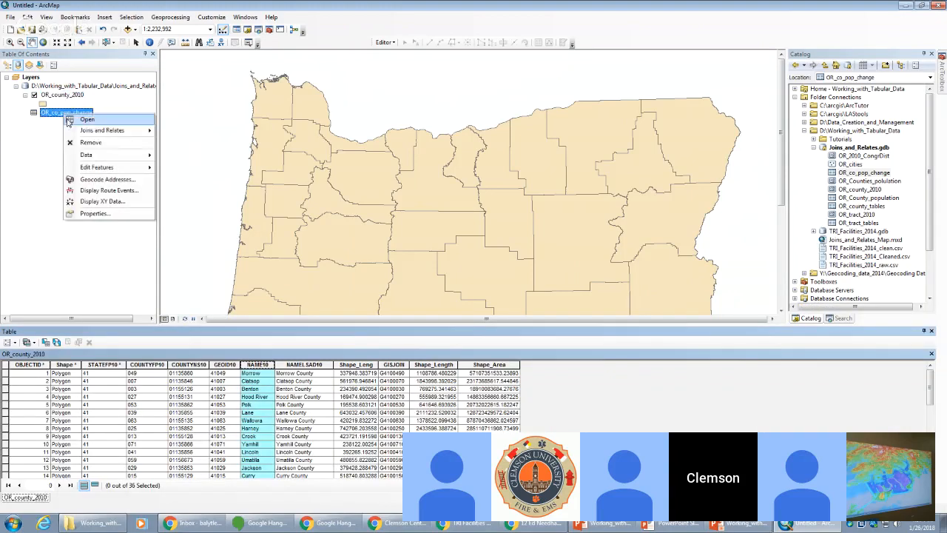
{"action": "right_click", "coordinate": [65, 113]}
{"action": "left_click", "coordinate": [88, 119]}
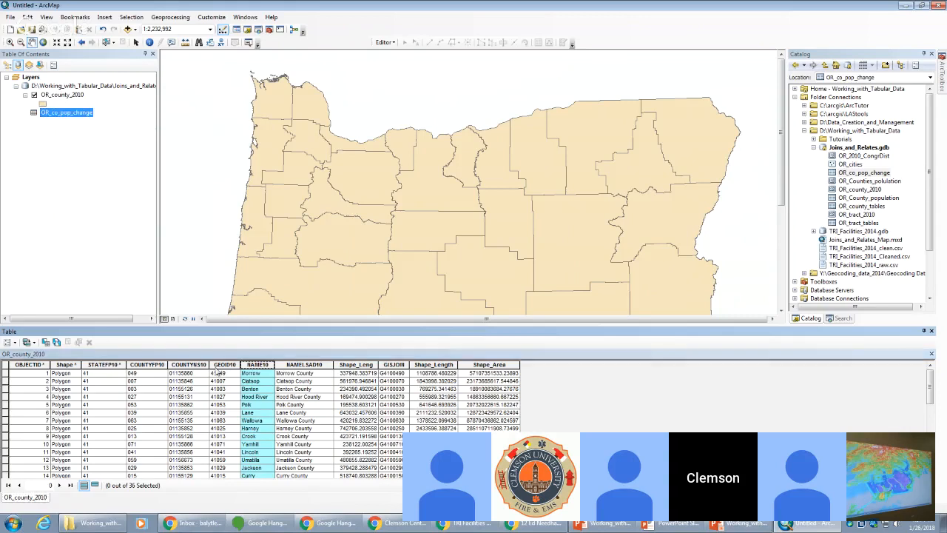
{"action": "left_click", "coordinate": [66, 365]}
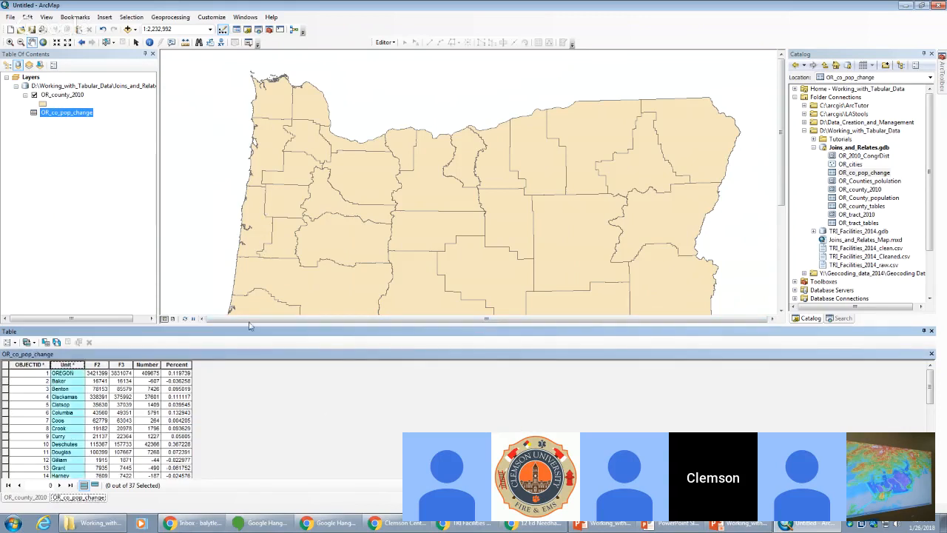
- Relate OR_county_2010 by NAME10 to the Unit field of OR_co_pop_change as Relate1, and show the OR_county_2010 table
{"action": "right_click", "coordinate": [58, 96]}
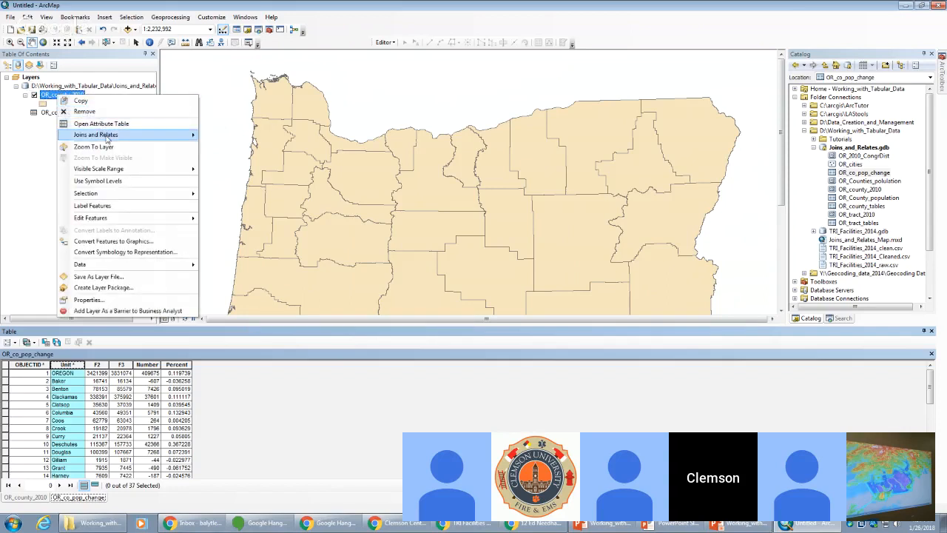
{"action": "mouse_move", "coordinate": [106, 139]}
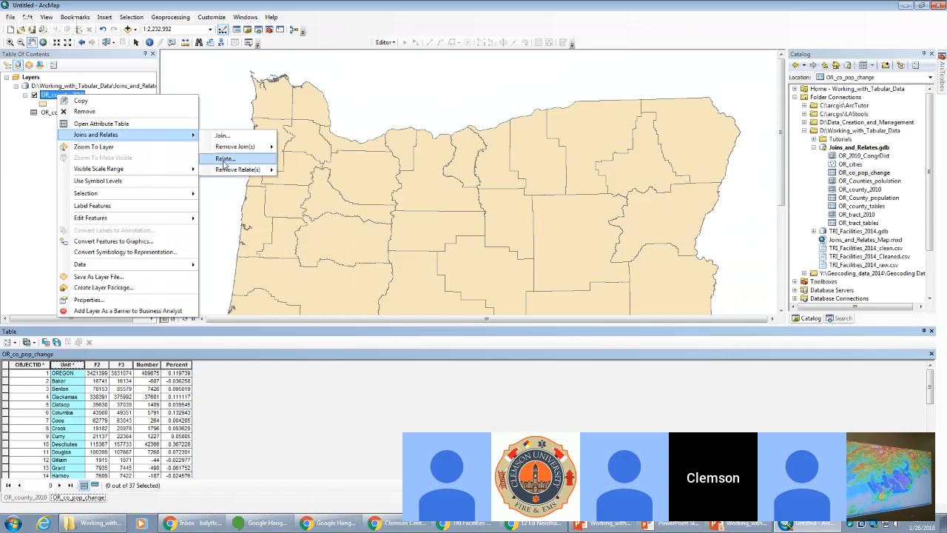
{"action": "left_click", "coordinate": [224, 160]}
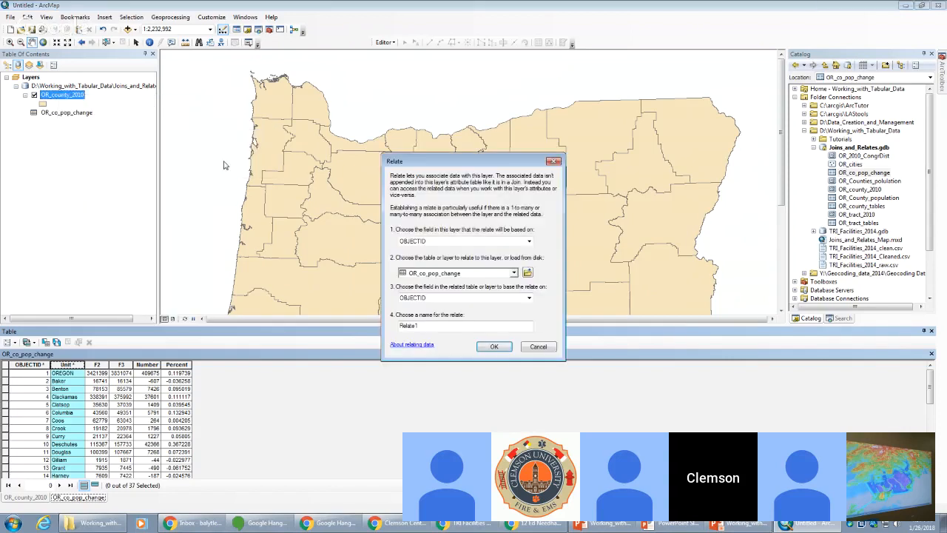
{"action": "left_click", "coordinate": [529, 242]}
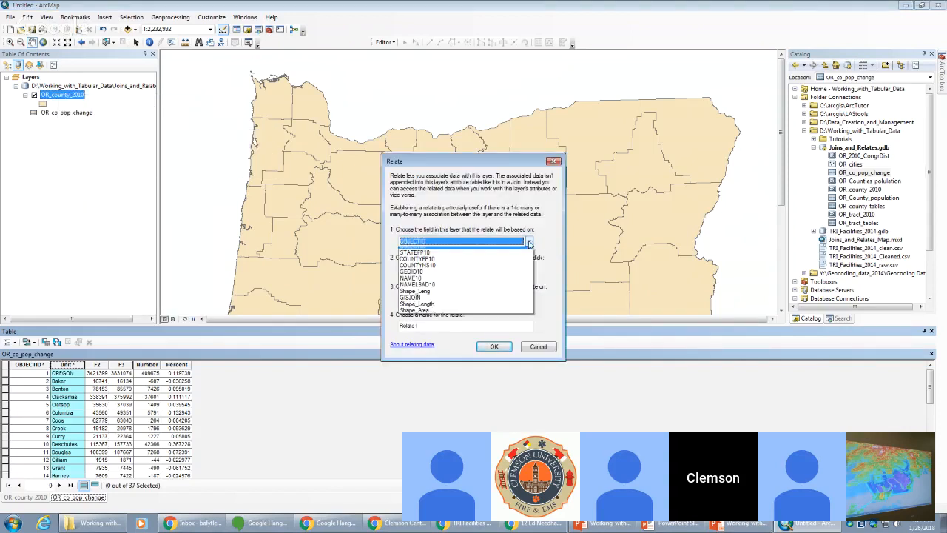
{"action": "left_click", "coordinate": [509, 282]}
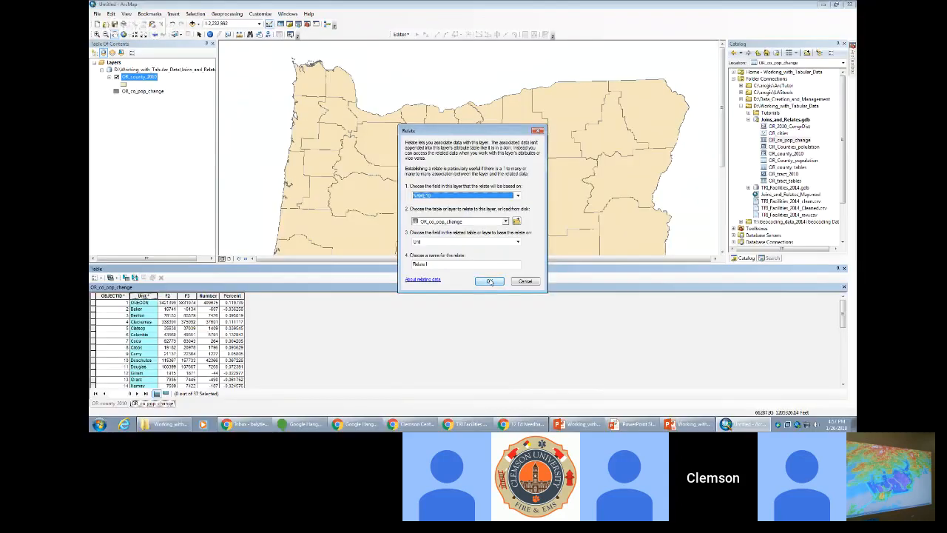
{"action": "left_click", "coordinate": [490, 281]}
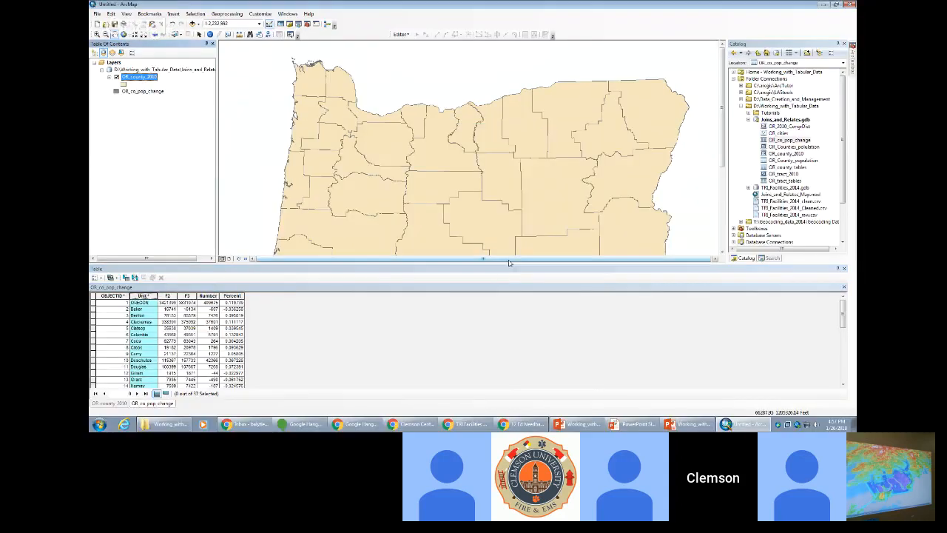
{"action": "left_click", "coordinate": [116, 404]}
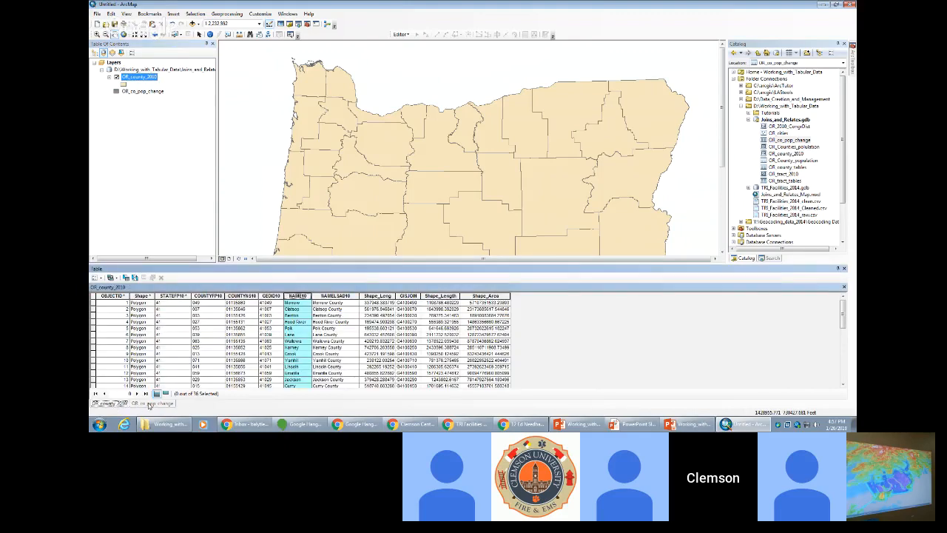
- Select the first seven records in the OR_county_2010 table and compare with the related OR_co_pop_change table
{"action": "left_click", "coordinate": [148, 403]}
{"action": "left_click", "coordinate": [110, 403]}
{"action": "left_click", "coordinate": [152, 403]}
{"action": "left_click", "coordinate": [112, 403]}
{"action": "left_click_drag", "start_coordinate": [95, 303], "coordinate": [95, 342]}
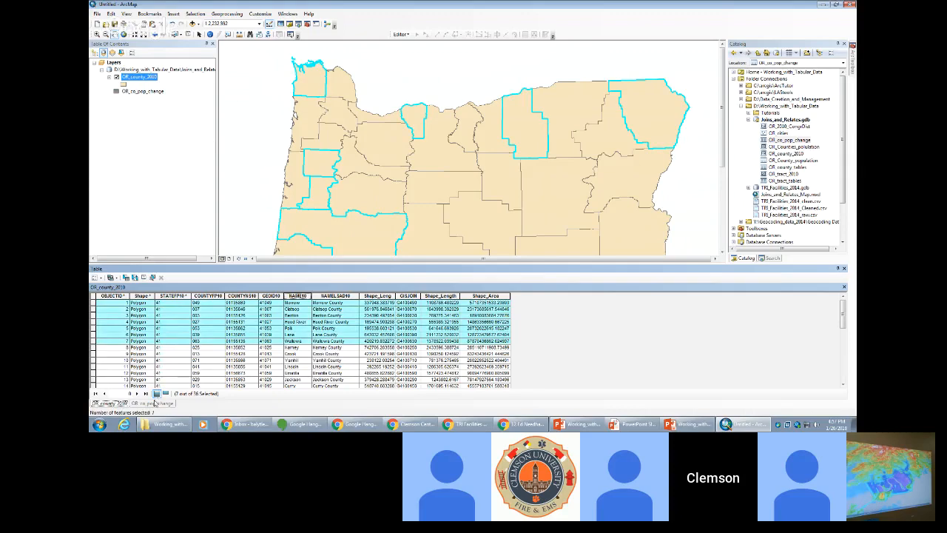
{"action": "left_click", "coordinate": [152, 403]}
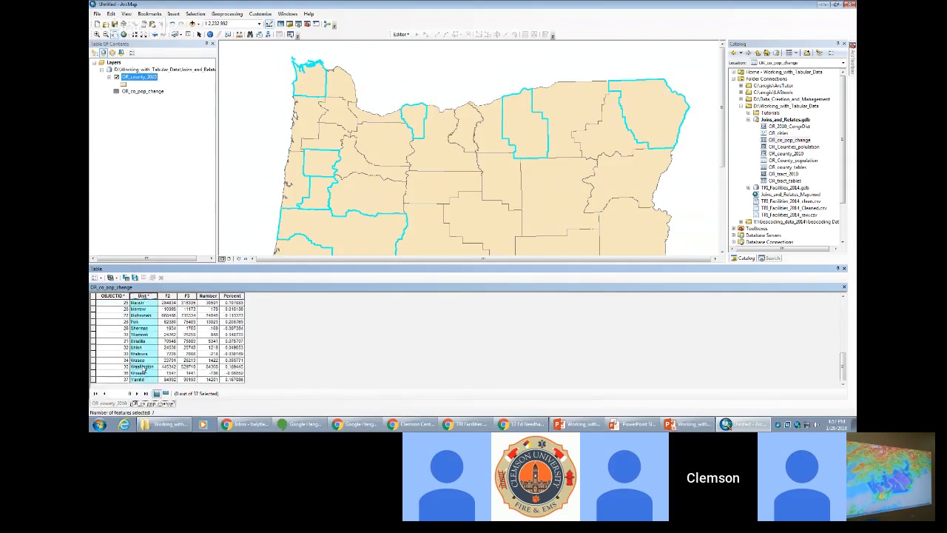
{"action": "left_click", "coordinate": [111, 404]}
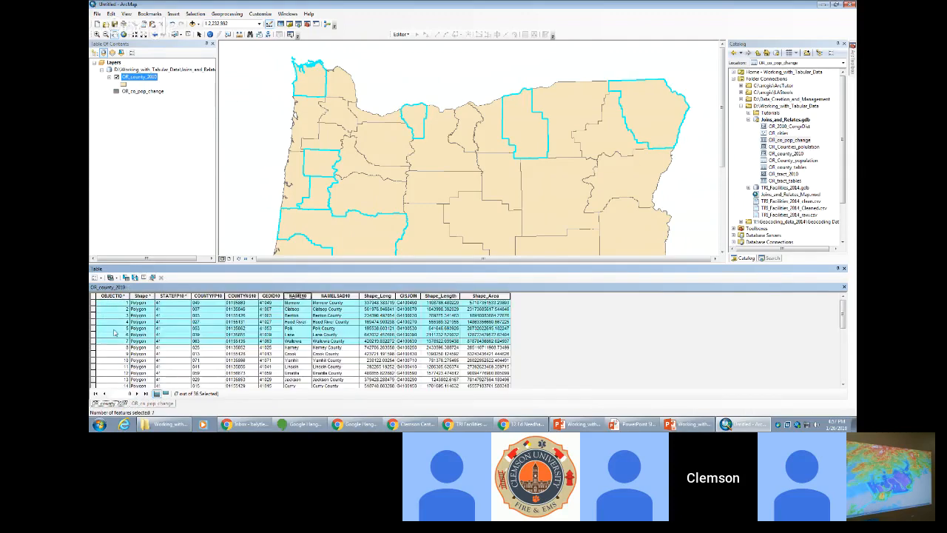
- Select the first twelve records of the OR_county_2010 table and check both tables for the selection
{"action": "left_click_drag", "start_coordinate": [96, 304], "coordinate": [95, 372]}
{"action": "left_click", "coordinate": [154, 403]}
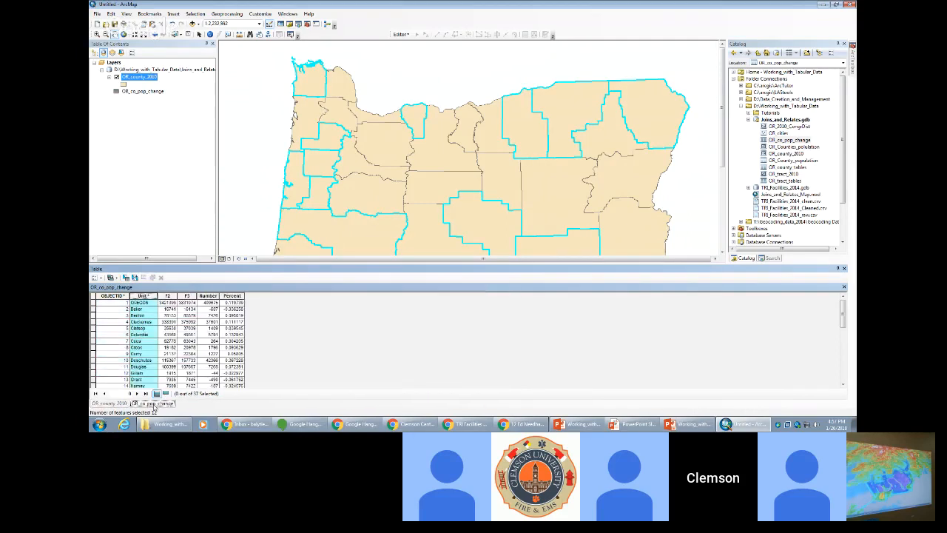
{"action": "scroll", "coordinate": [169, 370], "scroll_direction": "up", "scroll_amount": 8}
{"action": "left_click", "coordinate": [110, 403]}
{"action": "scroll", "coordinate": [177, 365], "scroll_direction": "down", "scroll_amount": 8}
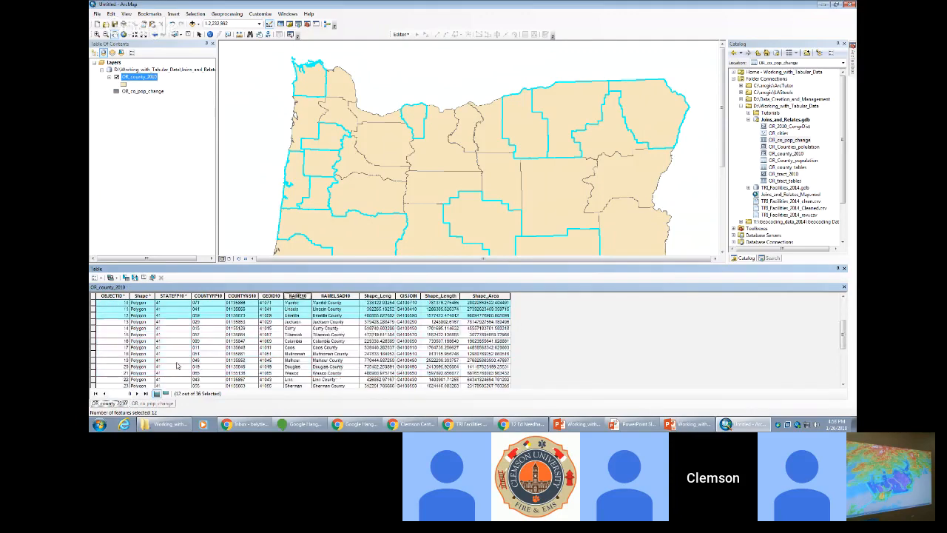
{"action": "scroll", "coordinate": [177, 366], "scroll_direction": "up", "scroll_amount": 8}
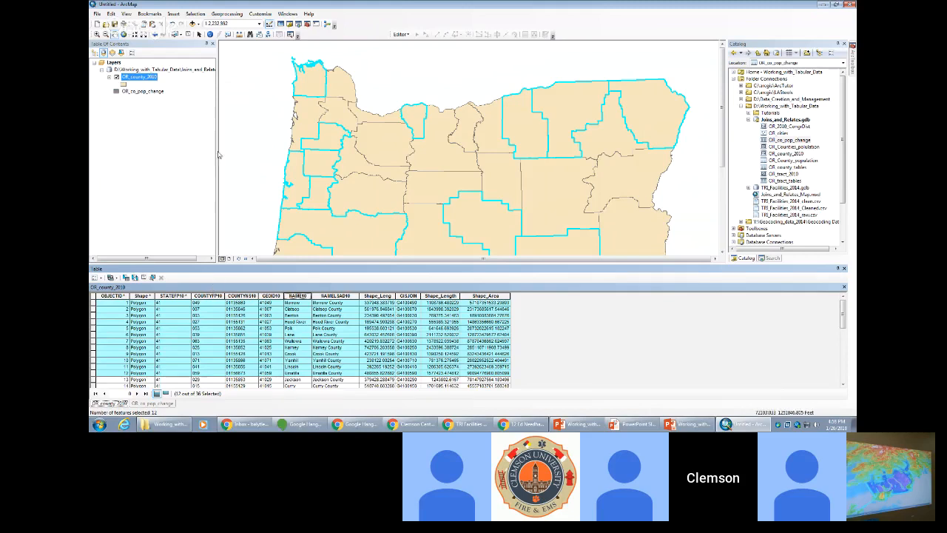
- Identify Yamhill County on the map, view its related OR_co_pop_change record, and close the Identify results
{"action": "left_click", "coordinate": [210, 34]}
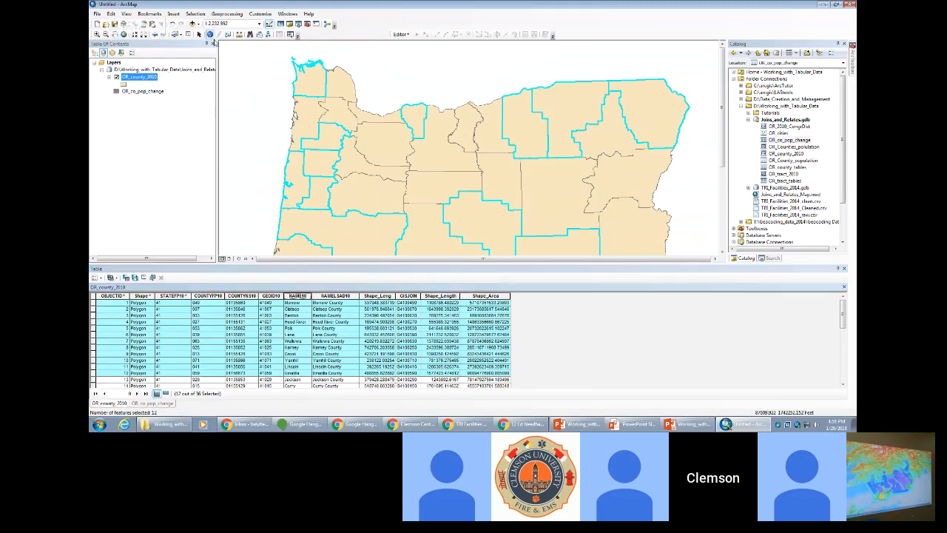
{"action": "left_click", "coordinate": [334, 141]}
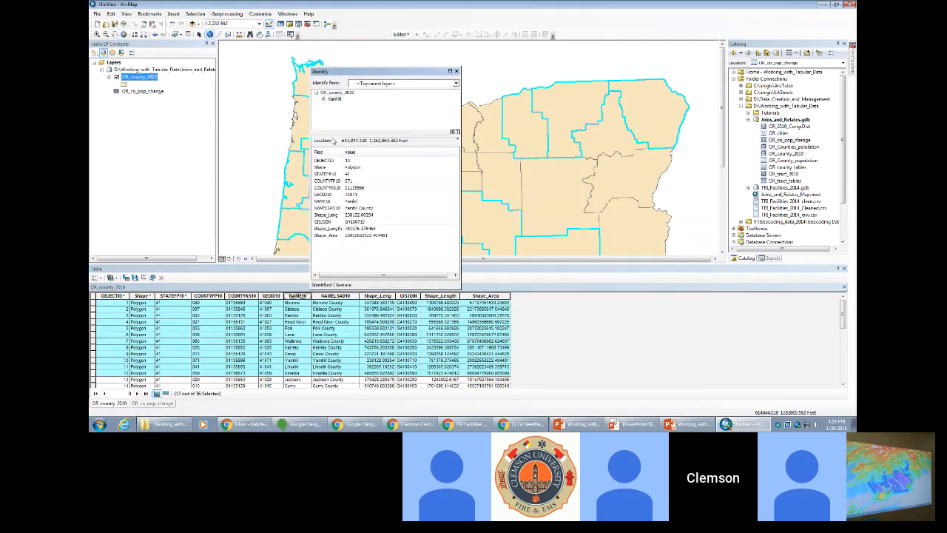
{"action": "left_click", "coordinate": [323, 99]}
{"action": "left_click", "coordinate": [330, 106]}
{"action": "left_click", "coordinate": [348, 111]}
{"action": "left_click", "coordinate": [324, 99]}
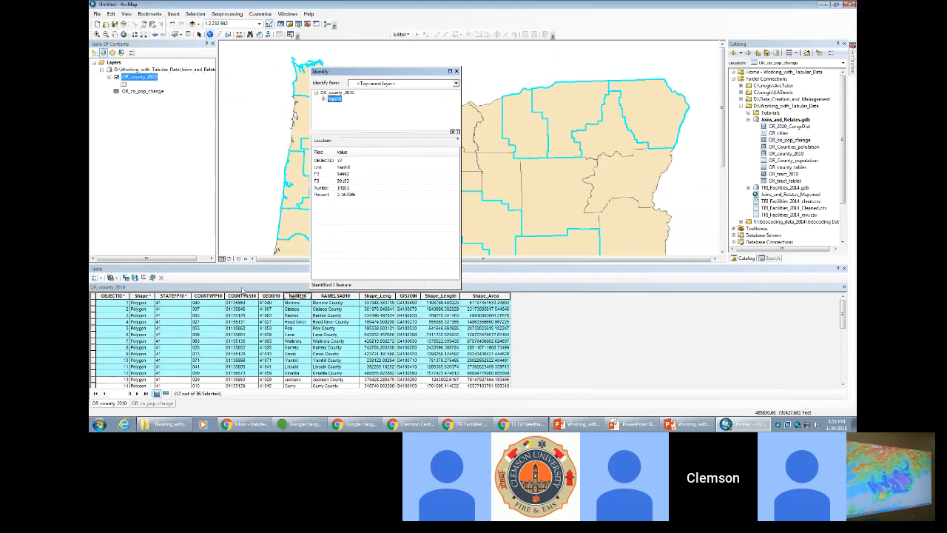
{"action": "left_click", "coordinate": [160, 404]}
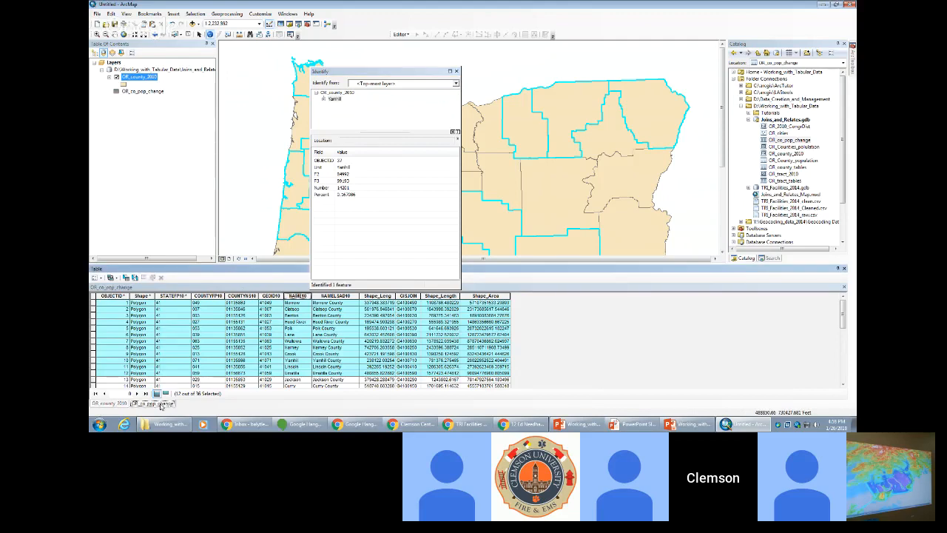
{"action": "left_click", "coordinate": [109, 404]}
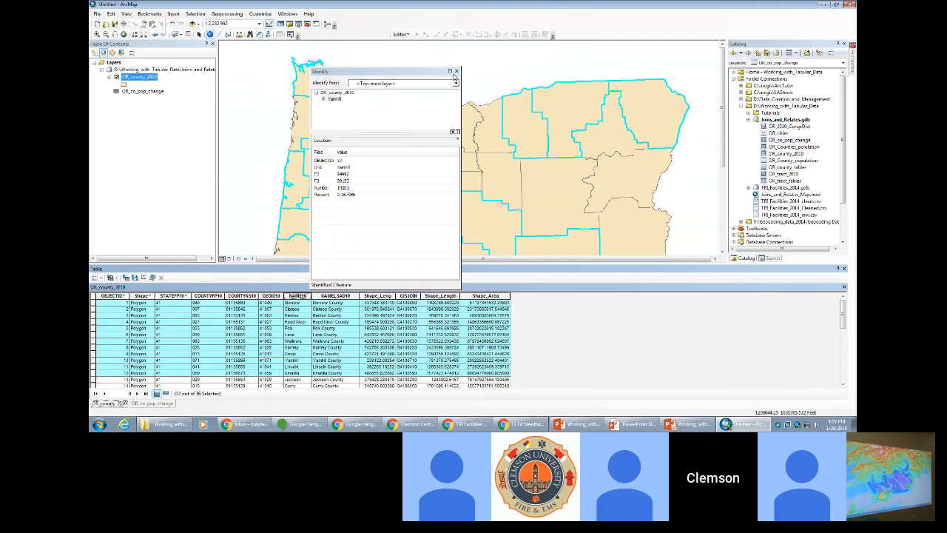
{"action": "left_click", "coordinate": [457, 72]}
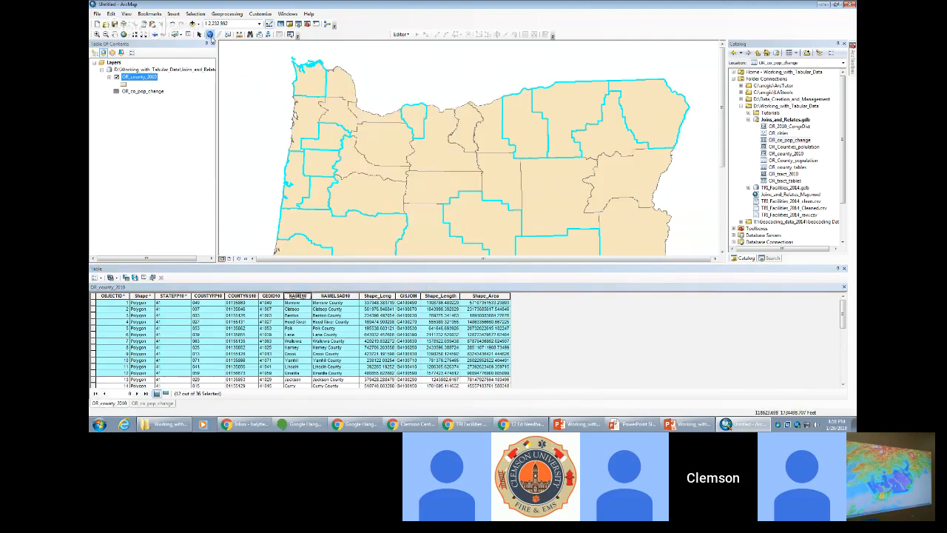
- Deselect the Umatilla record in the OR_county_2010 table, and identify Morrow County together with its related OR_co_pop_change record
{"action": "left_click", "coordinate": [210, 34]}
{"action": "left_click", "coordinate": [93, 372], "text": "ctrl"}
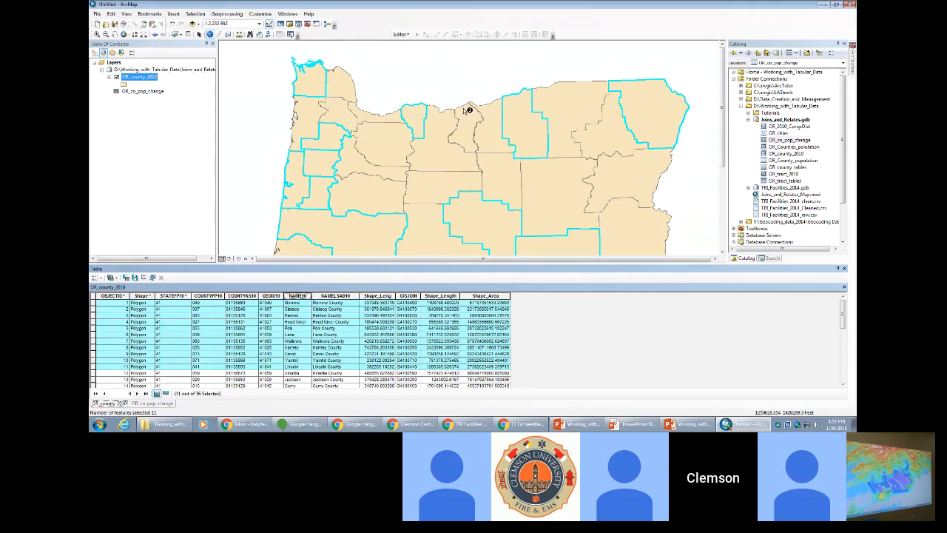
{"action": "left_click", "coordinate": [523, 115]}
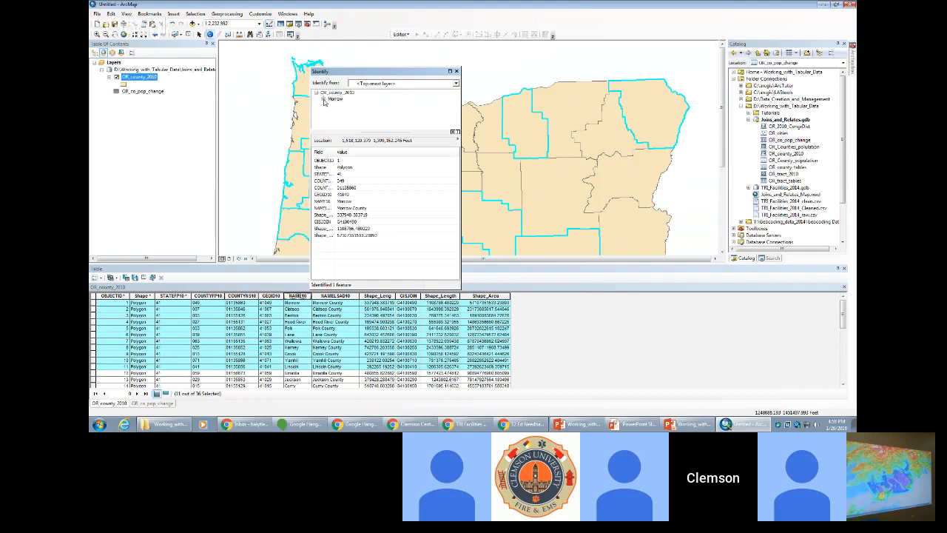
{"action": "left_click", "coordinate": [323, 99]}
{"action": "left_click", "coordinate": [353, 106]}
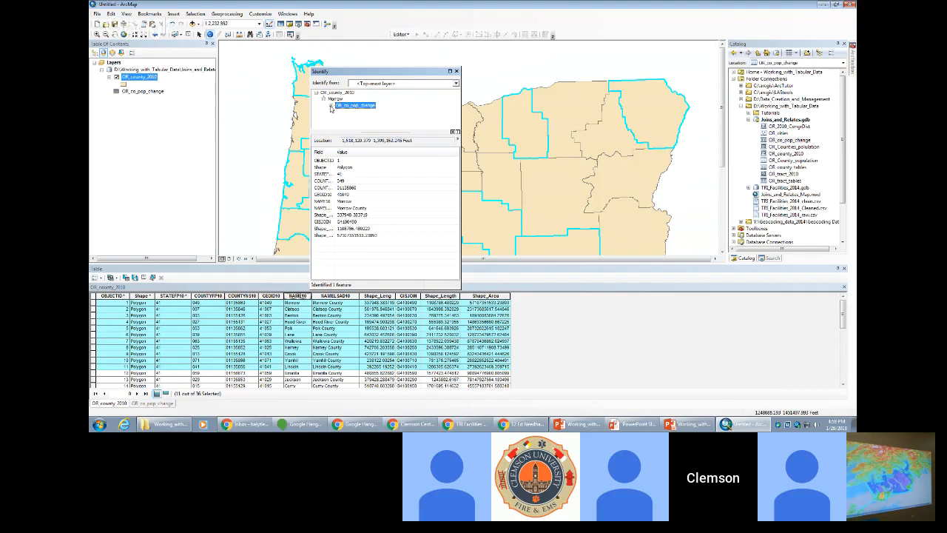
{"action": "left_click", "coordinate": [331, 106]}
{"action": "left_click", "coordinate": [348, 112]}
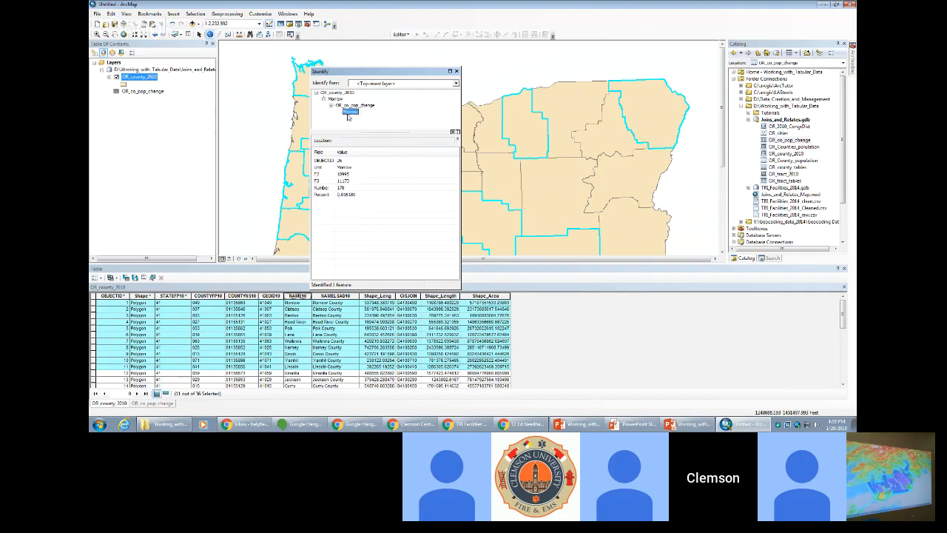
{"action": "left_click", "coordinate": [358, 202]}
- Show the OR_co_pop_change table, and close both the Identify results and the Table window
{"action": "left_click", "coordinate": [150, 404]}
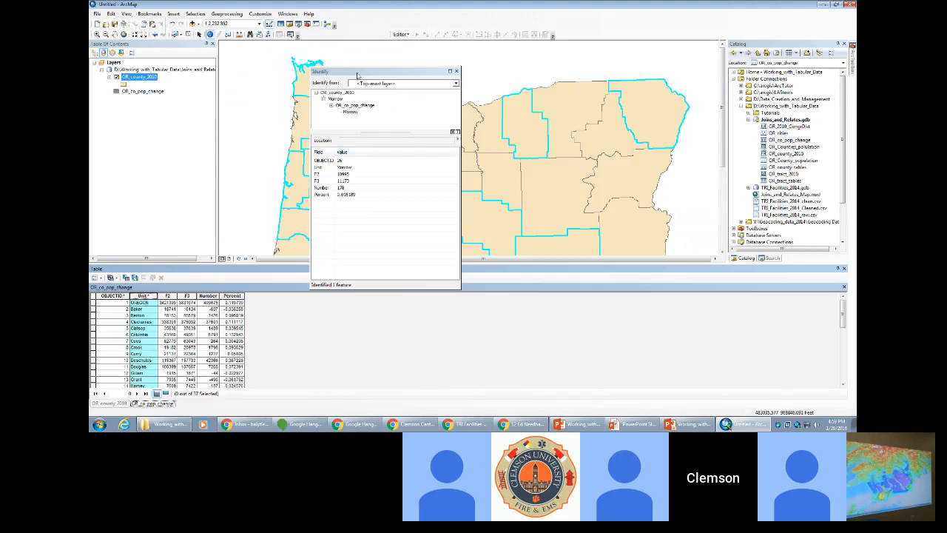
{"action": "left_click", "coordinate": [392, 71]}
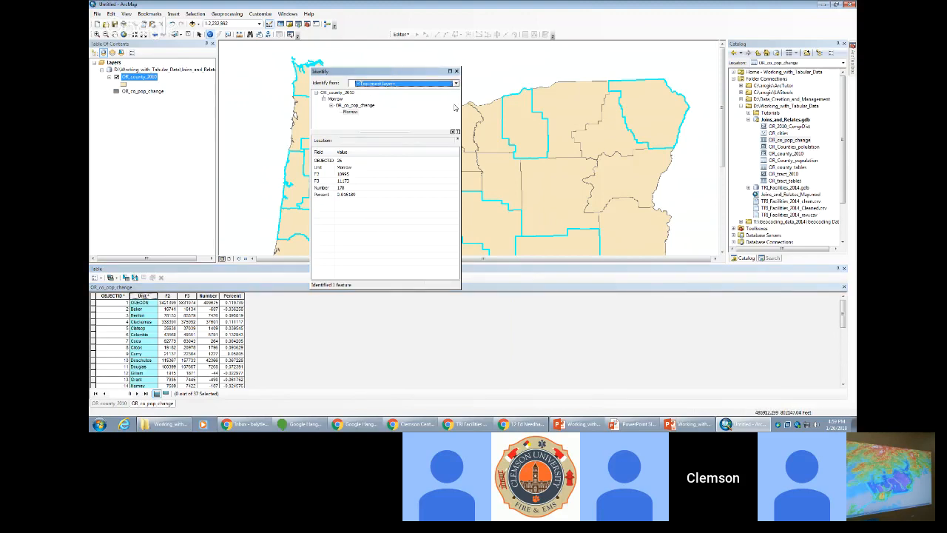
{"action": "left_click", "coordinate": [456, 71]}
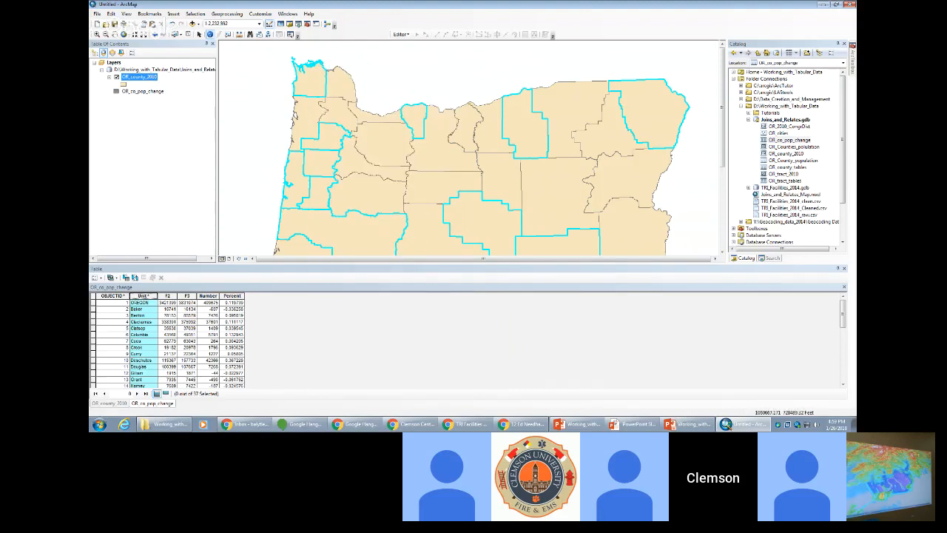
{"action": "left_click", "coordinate": [717, 278]}
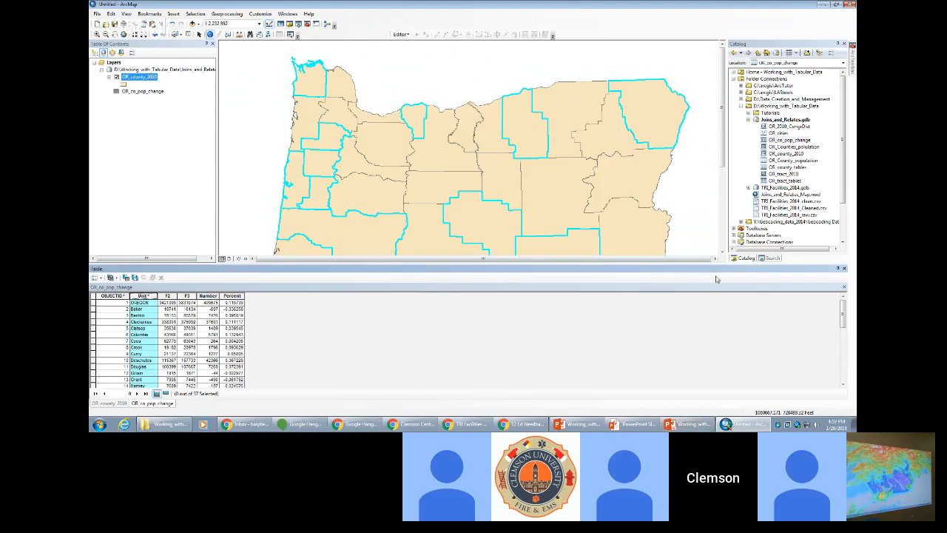
{"action": "left_click_drag", "start_coordinate": [716, 279], "coordinate": [718, 290]}
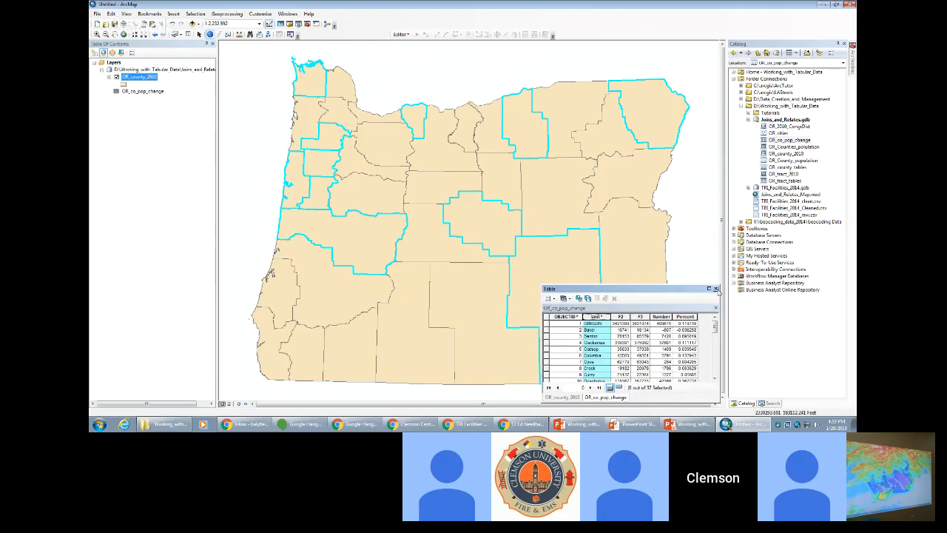
{"action": "left_click", "coordinate": [716, 289]}
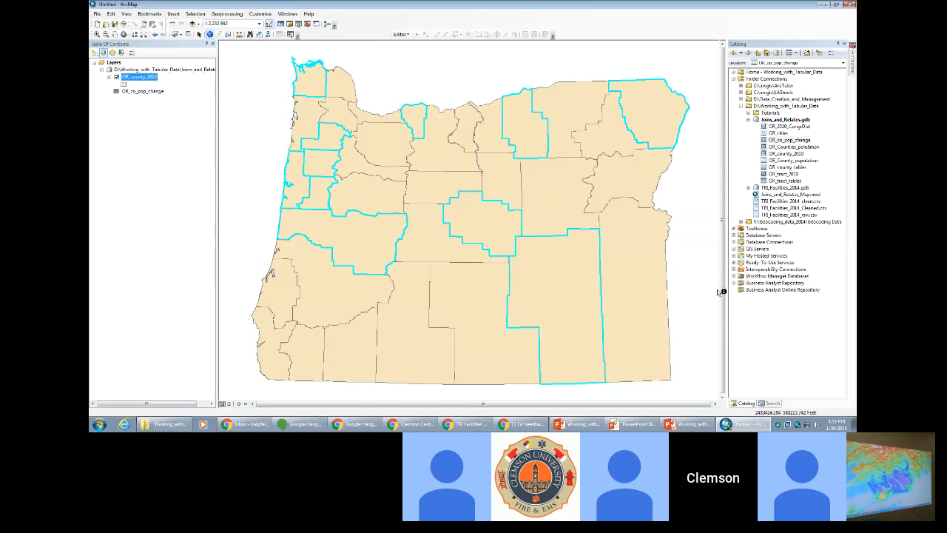
- Remove the relate from OR_county_2010 and identify Clatsop County to check for related records
{"action": "right_click", "coordinate": [146, 76]}
{"action": "mouse_move", "coordinate": [253, 111]}
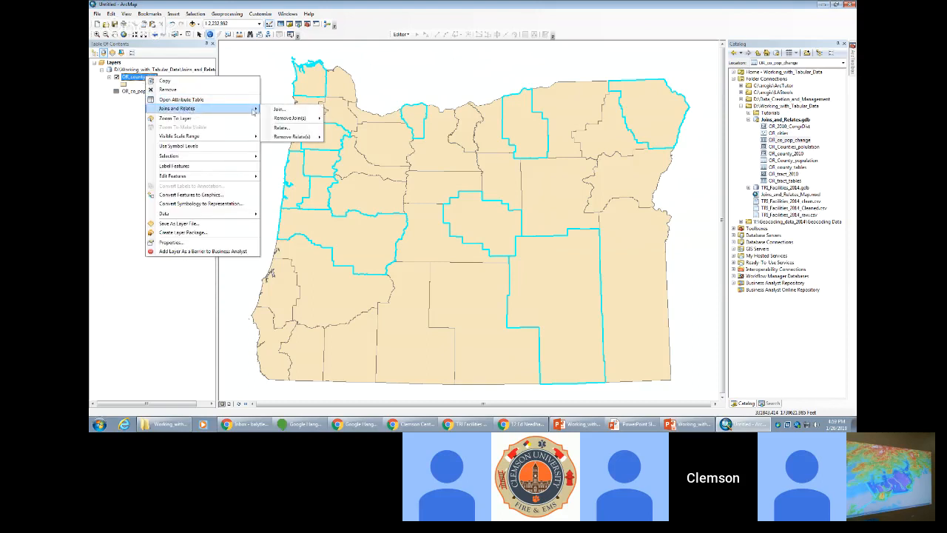
{"action": "mouse_move", "coordinate": [296, 138]}
{"action": "left_click", "coordinate": [354, 148]}
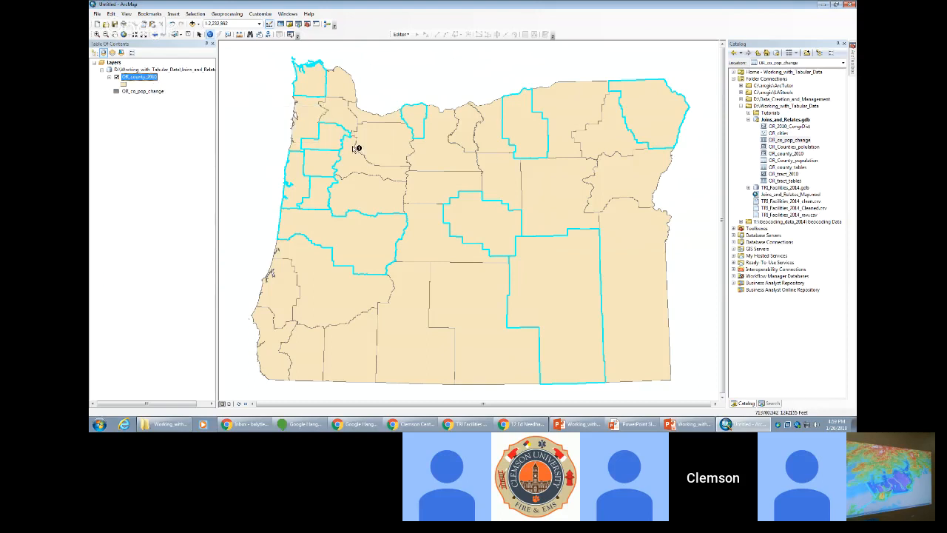
{"action": "left_click", "coordinate": [314, 81]}
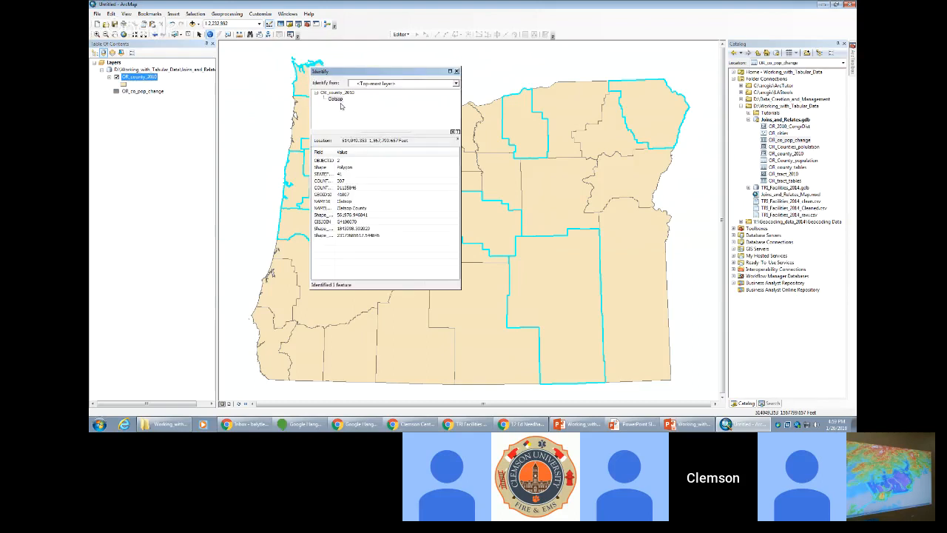
- Switch to the Working_with_tabular_data PowerPoint slide show and advance to the closing slide on the next workshop
{"action": "mouse_move", "coordinate": [685, 427]}
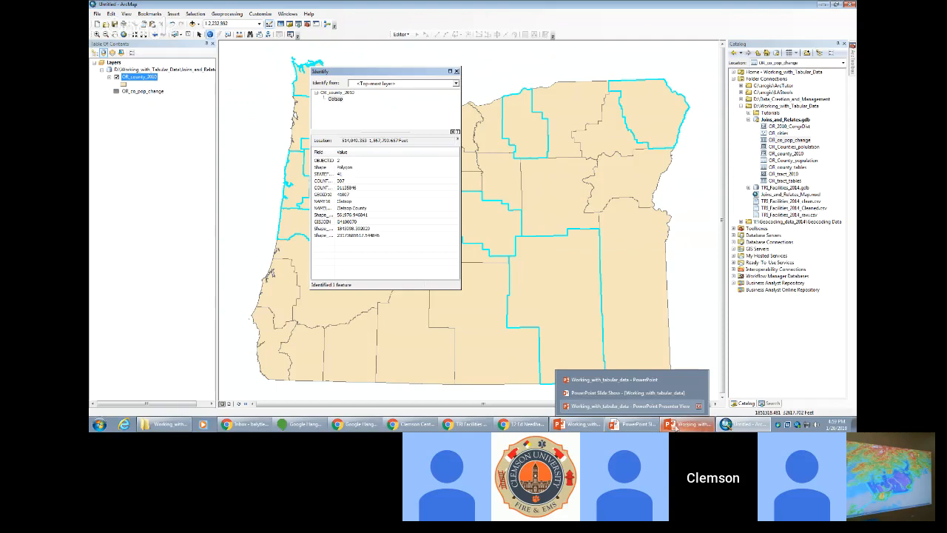
{"action": "left_click", "coordinate": [625, 392]}
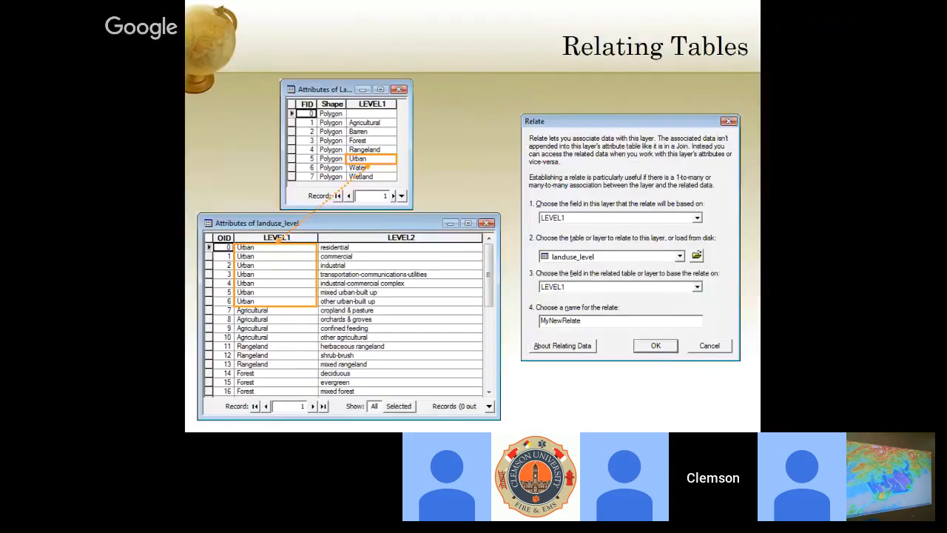
{"action": "left_click", "coordinate": [581, 244]}
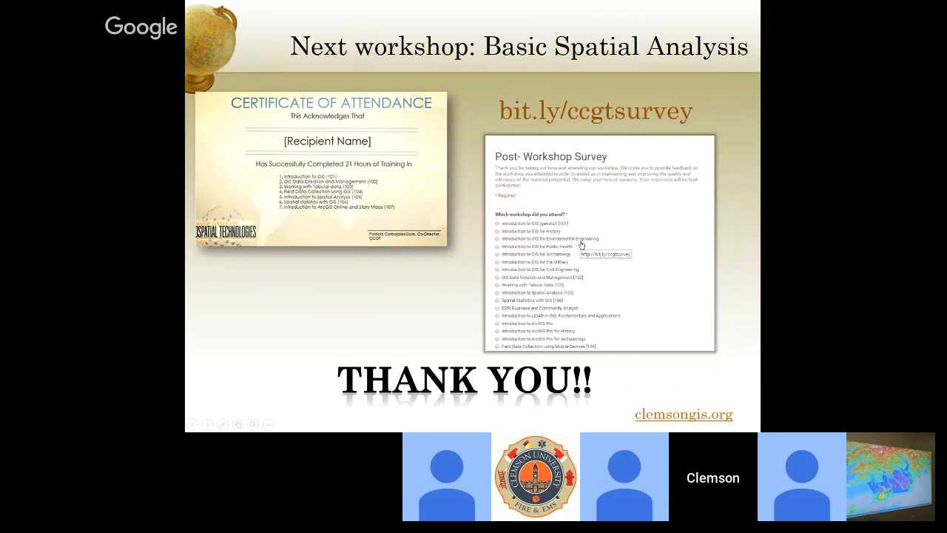